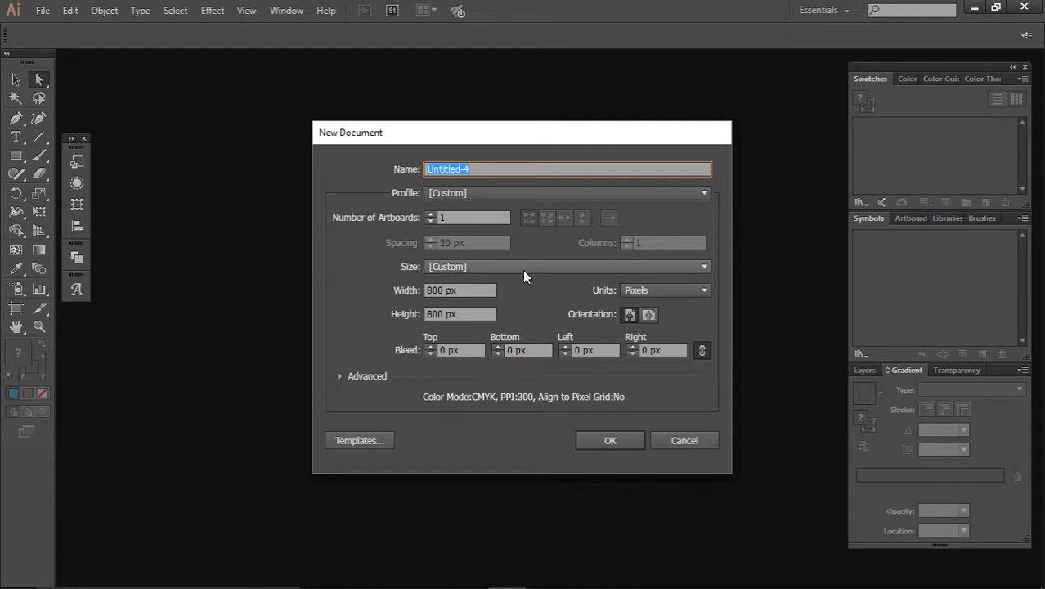
Create a new document with one custom artboard 800 px wide and 800 px high, using pixels as units
left_click(523, 269)
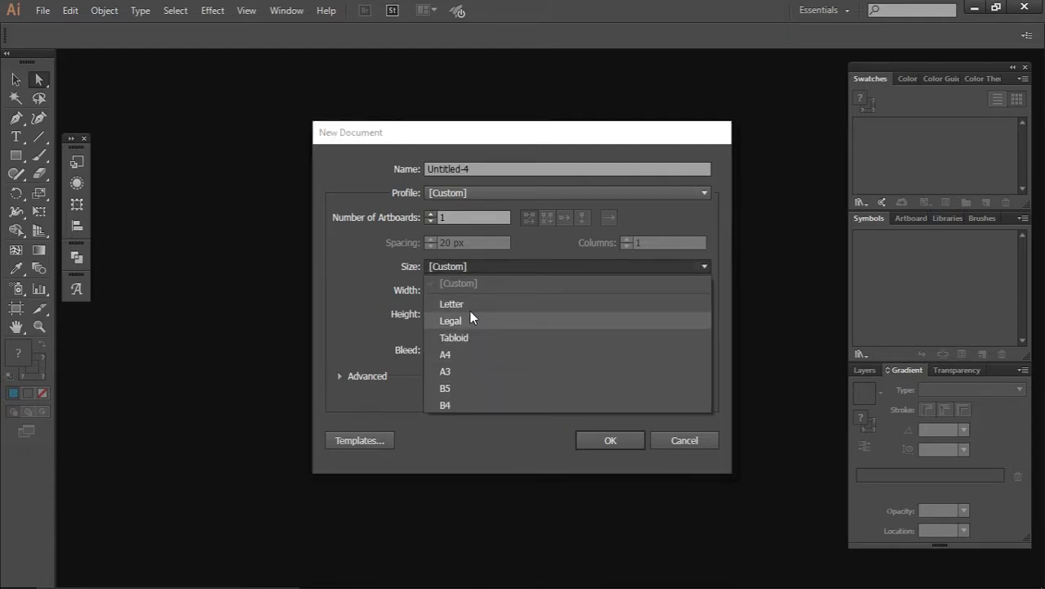
left_click(473, 266)
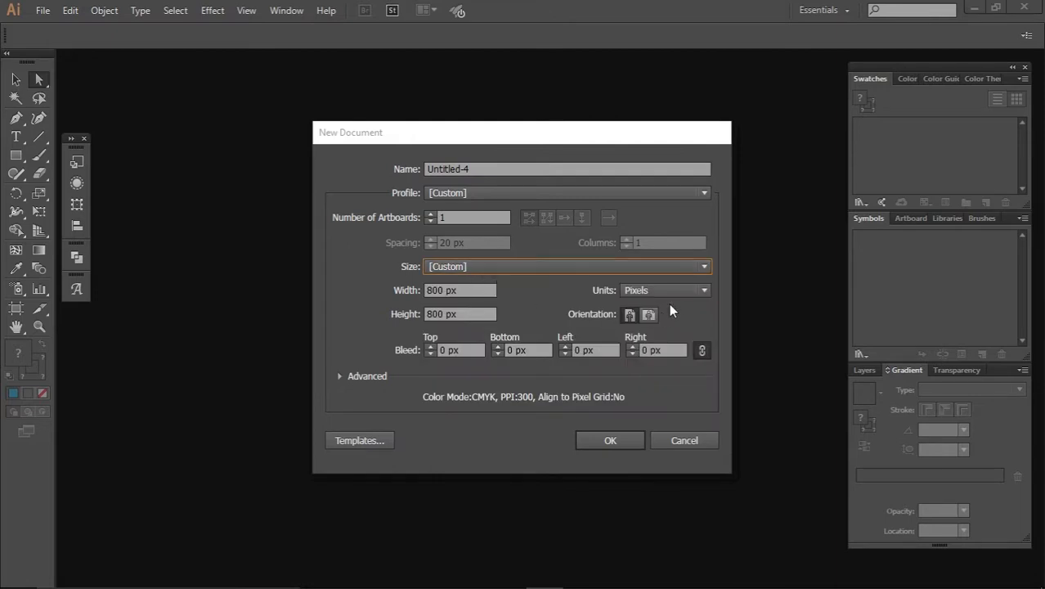
left_click(684, 288)
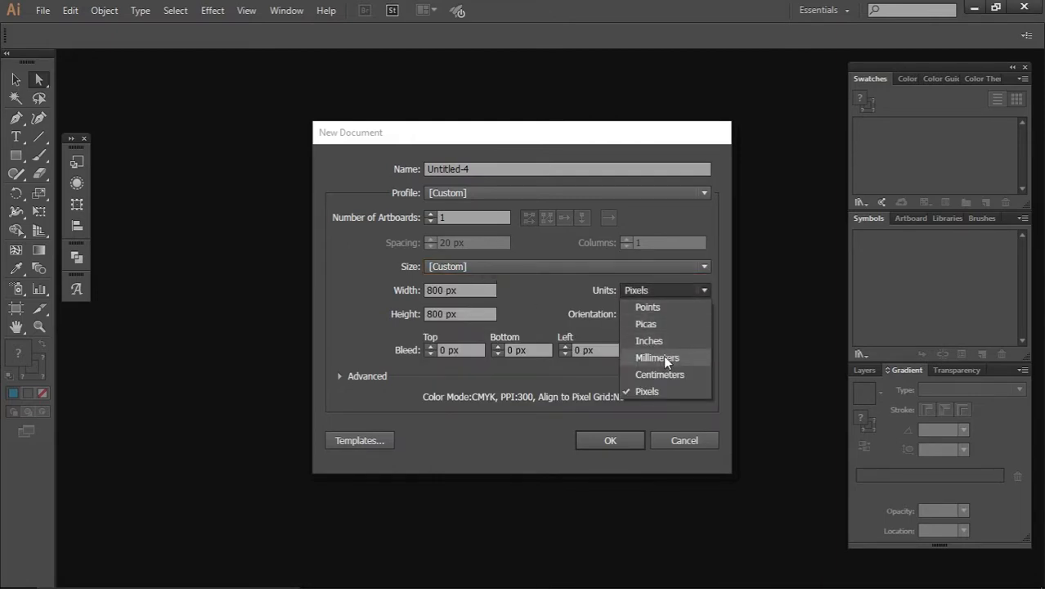
left_click(662, 288)
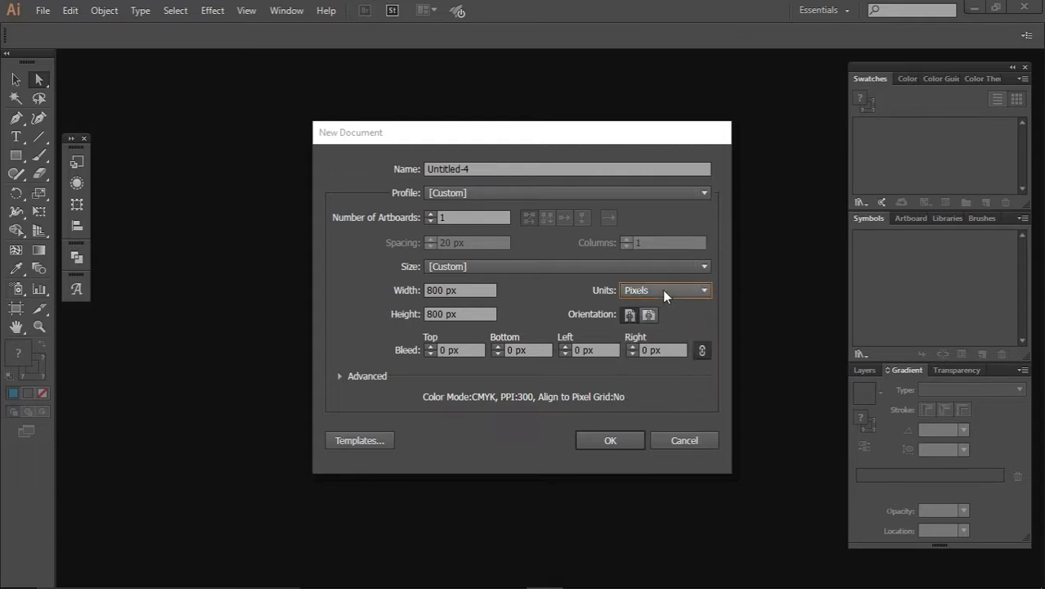
double_click(441, 290)
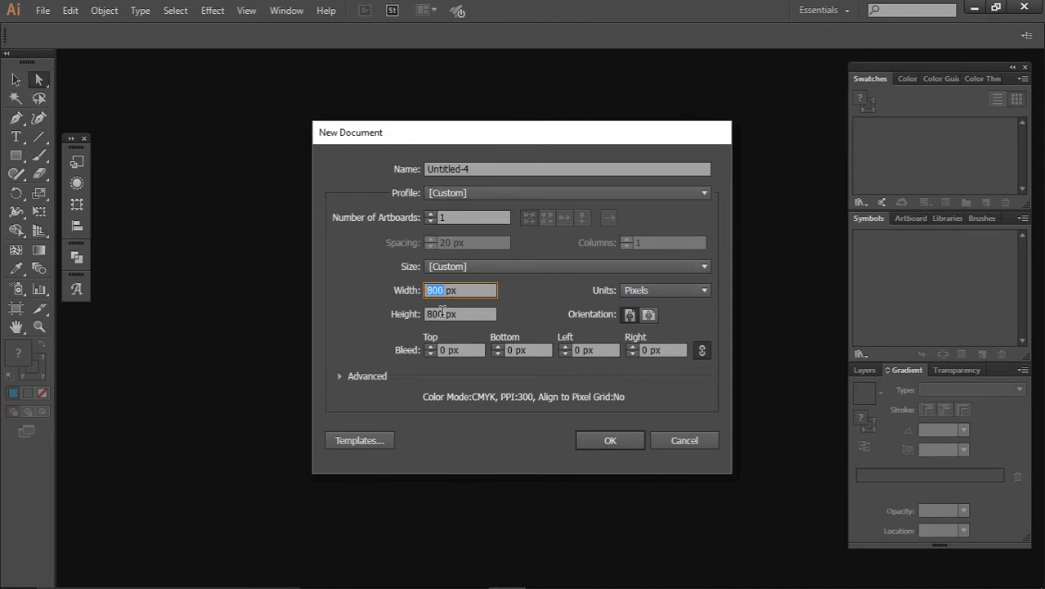
double_click(441, 313)
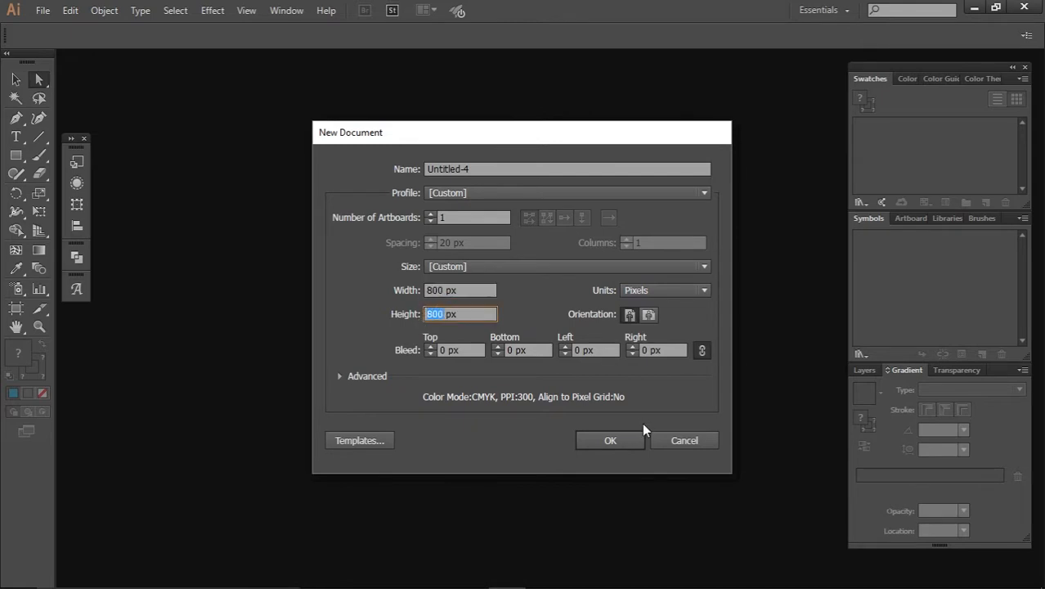
left_click(622, 435)
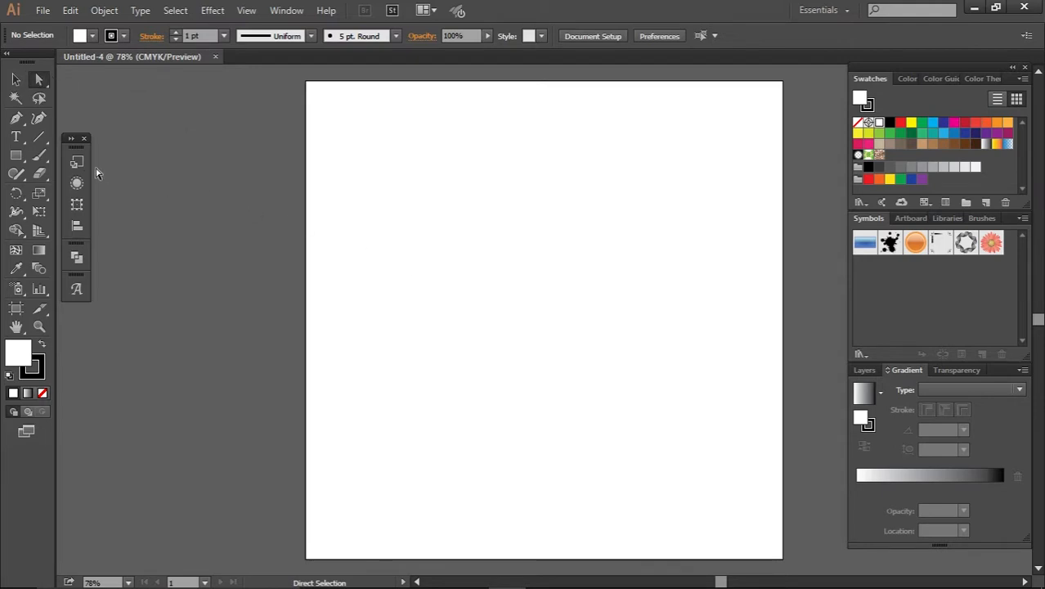
Draw a rectangle about 199 px wide and 122 px high in the upper-left part of the artboard
left_click(17, 155)
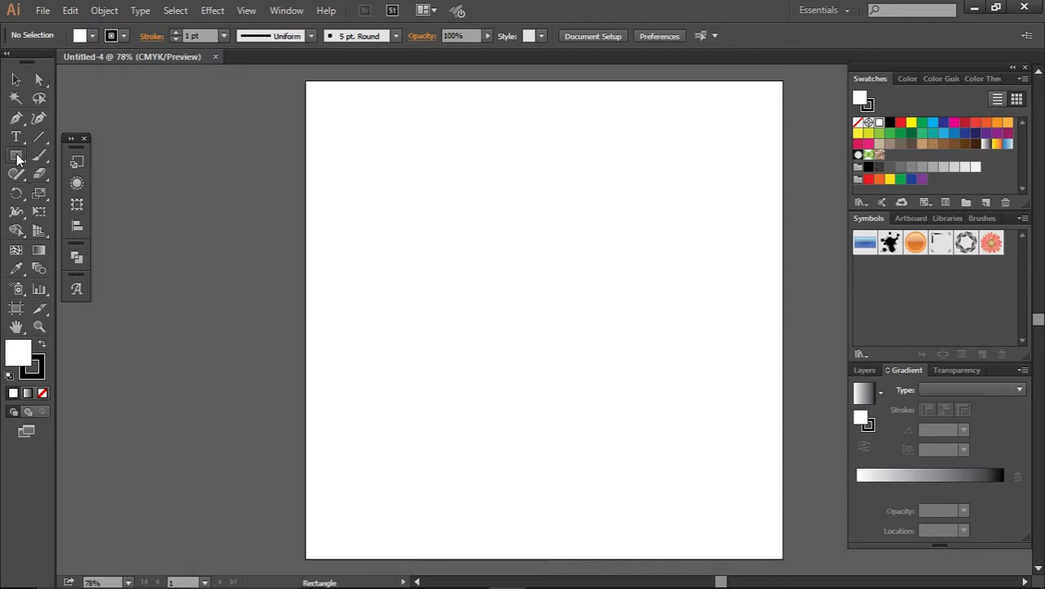
left_click_drag(396, 198, 514, 271)
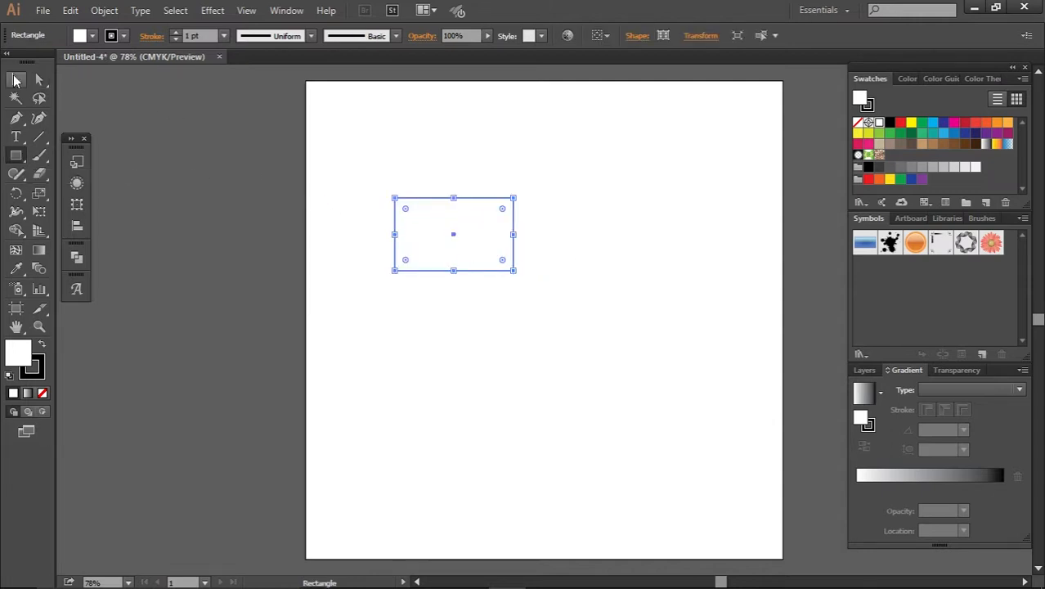
left_click(16, 79)
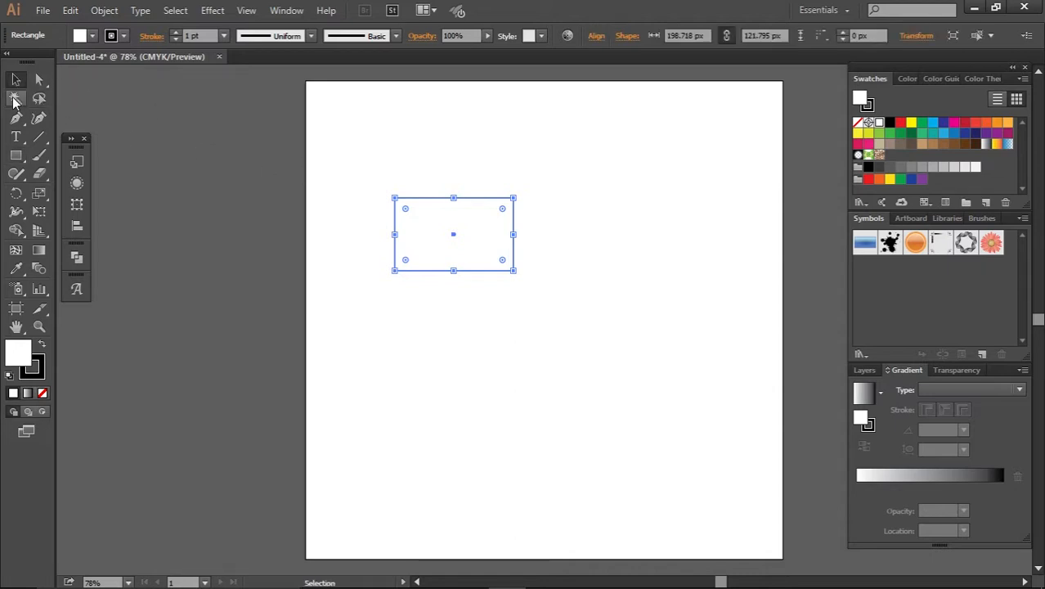
left_click(545, 227)
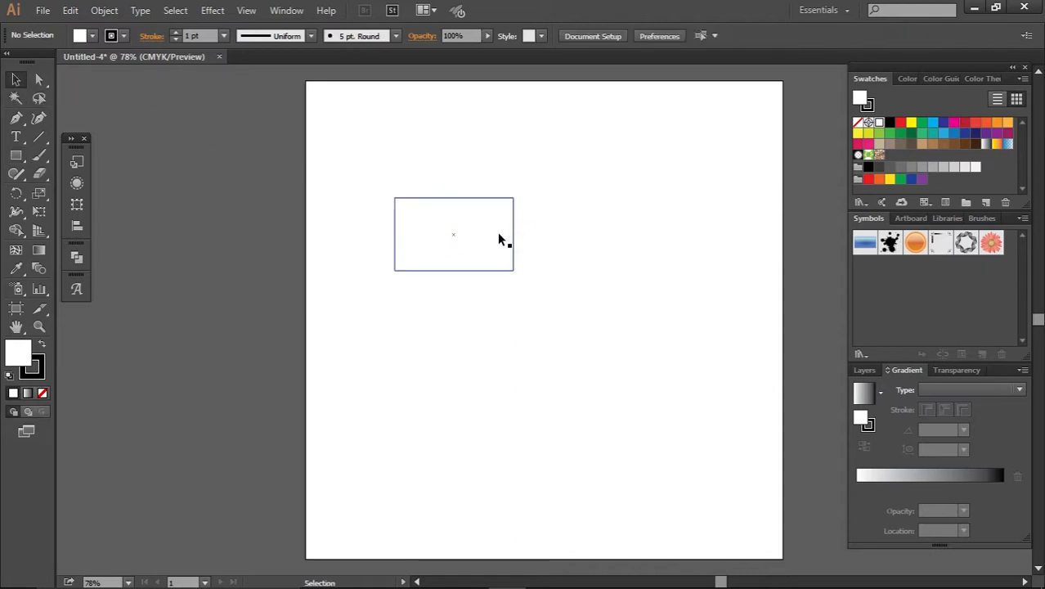
Duplicate the rectangle below and to its right to form a two-by-two grid of four equal rectangles
left_click(500, 238)
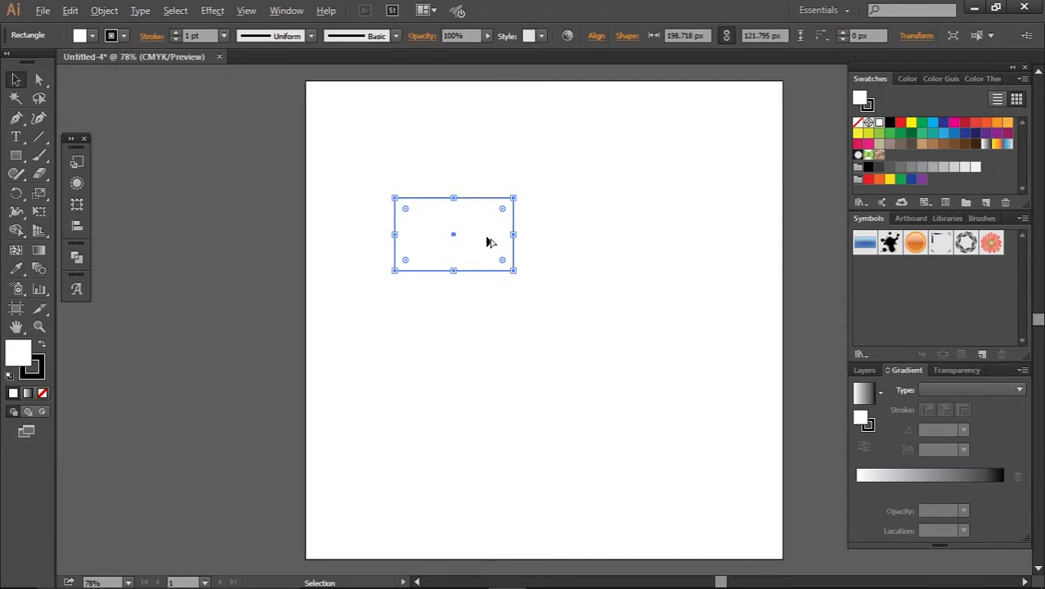
left_click_drag(487, 242, 485, 342)
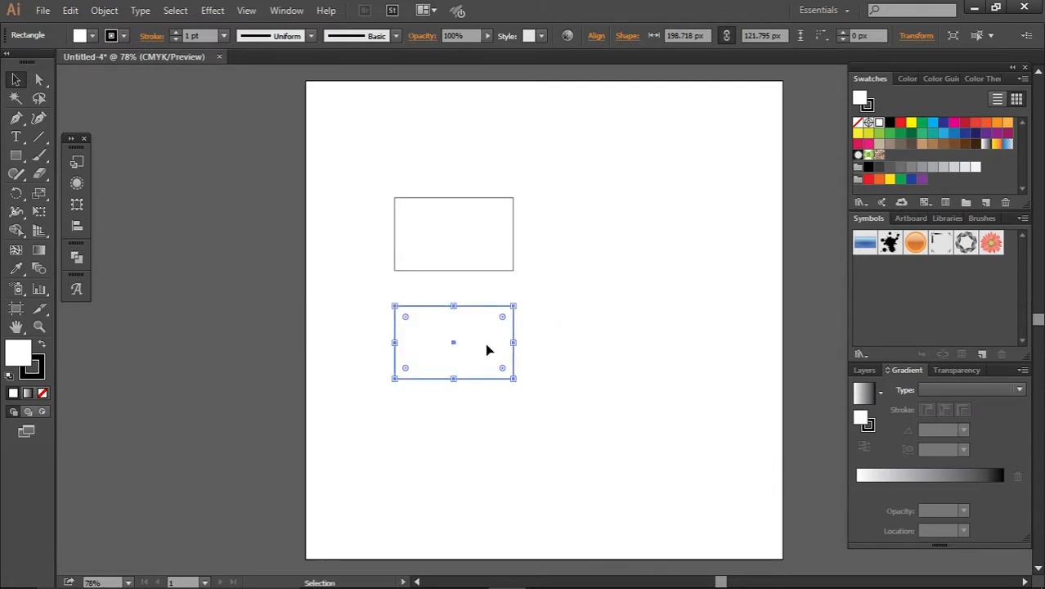
left_click_drag(485, 257, 646, 356)
left_click(644, 401)
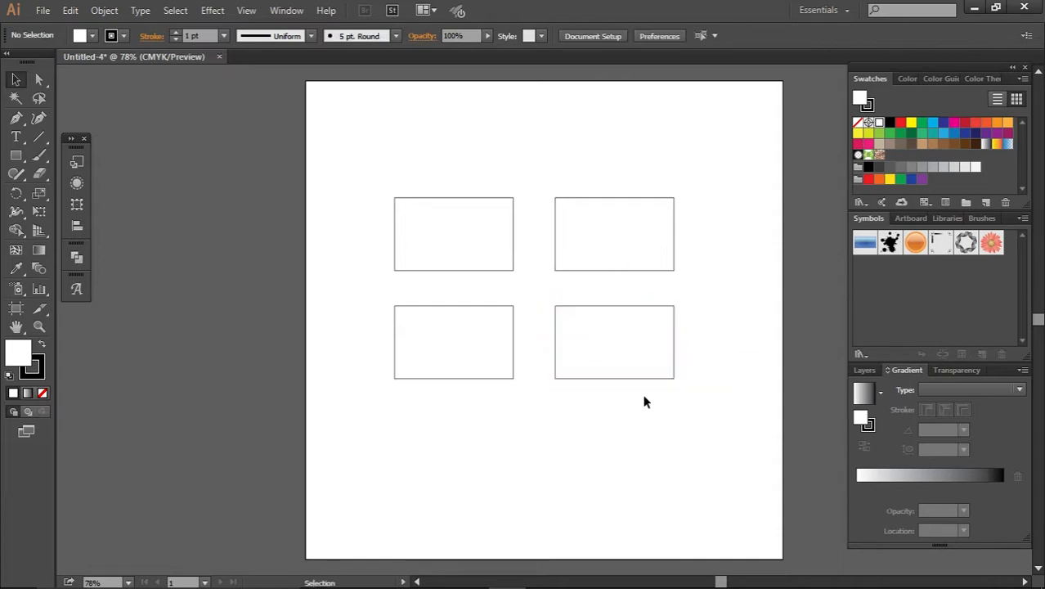
Fill the upper-left rectangle of the grid with the red swatch
left_click(481, 256)
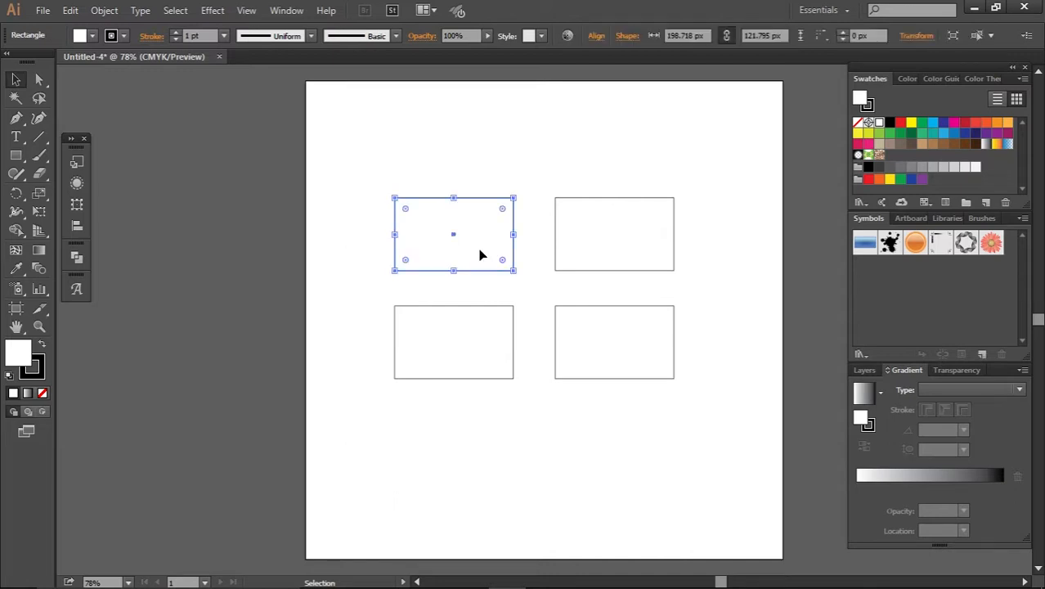
left_click(900, 124)
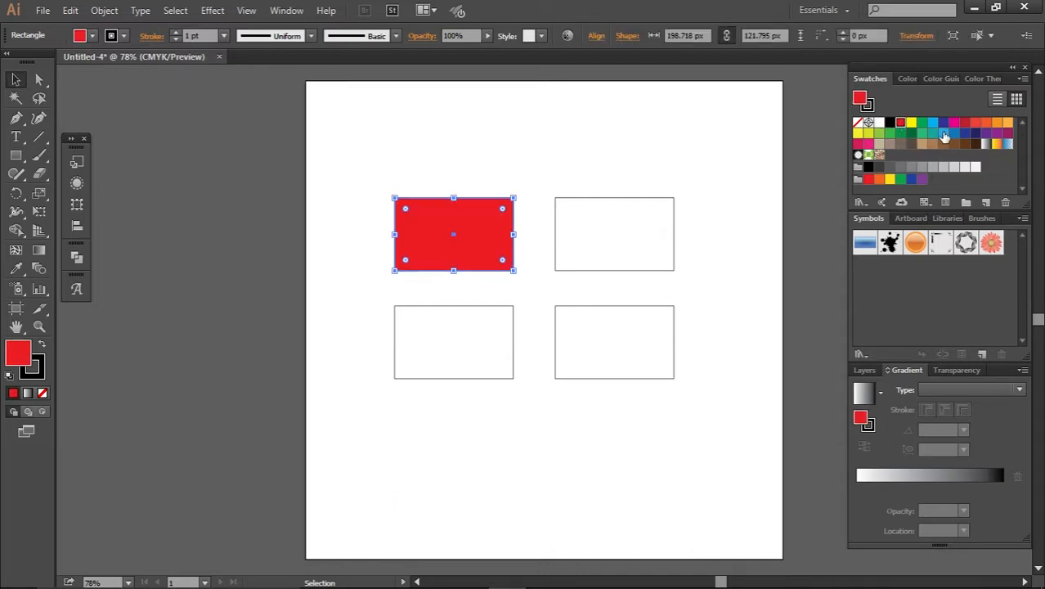
left_click(286, 11)
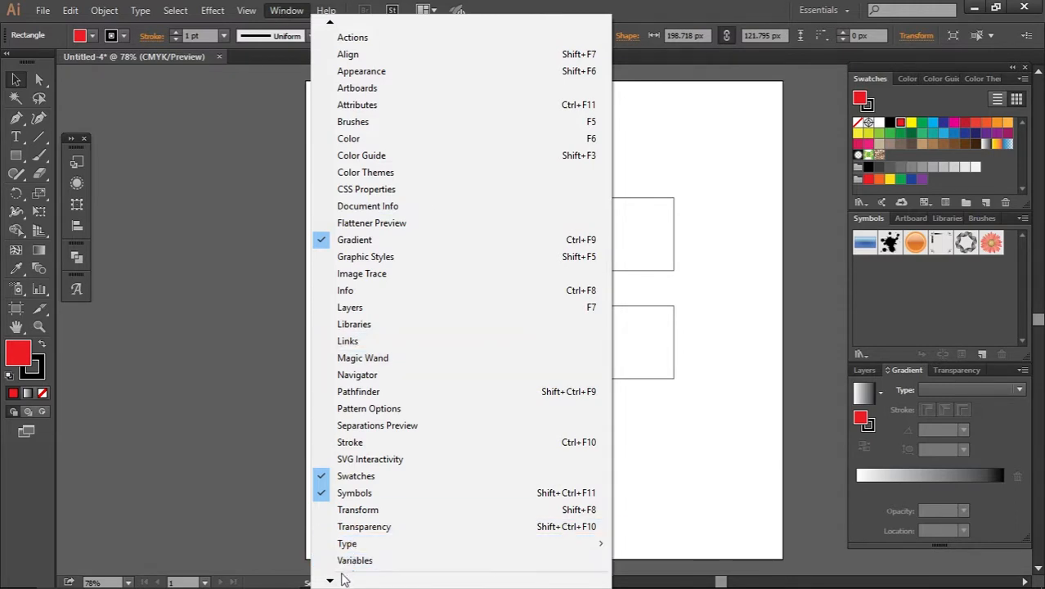
mouse_move(331, 579)
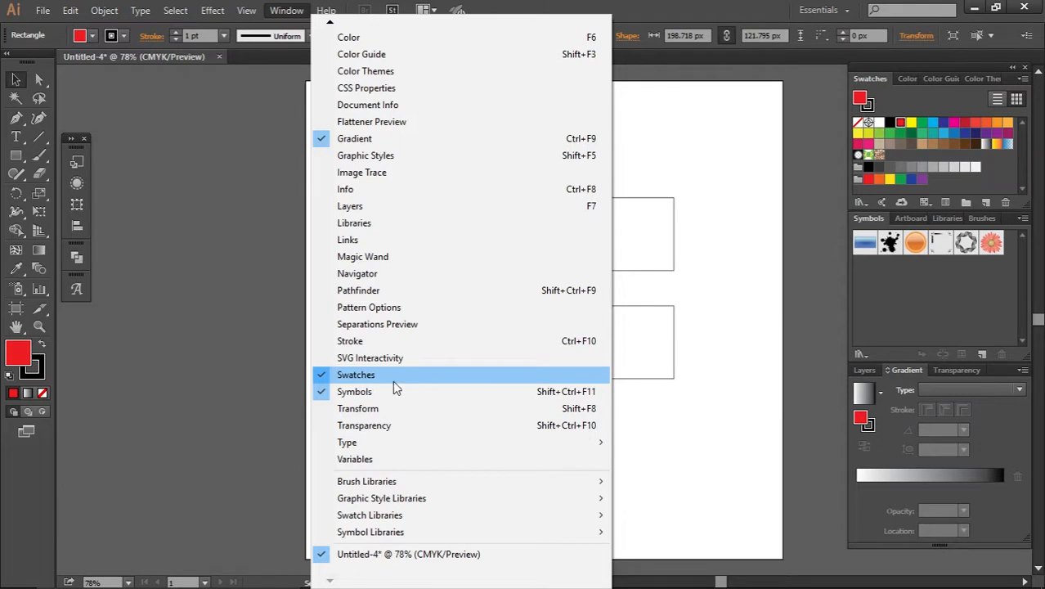
left_click(708, 450)
left_click(705, 443)
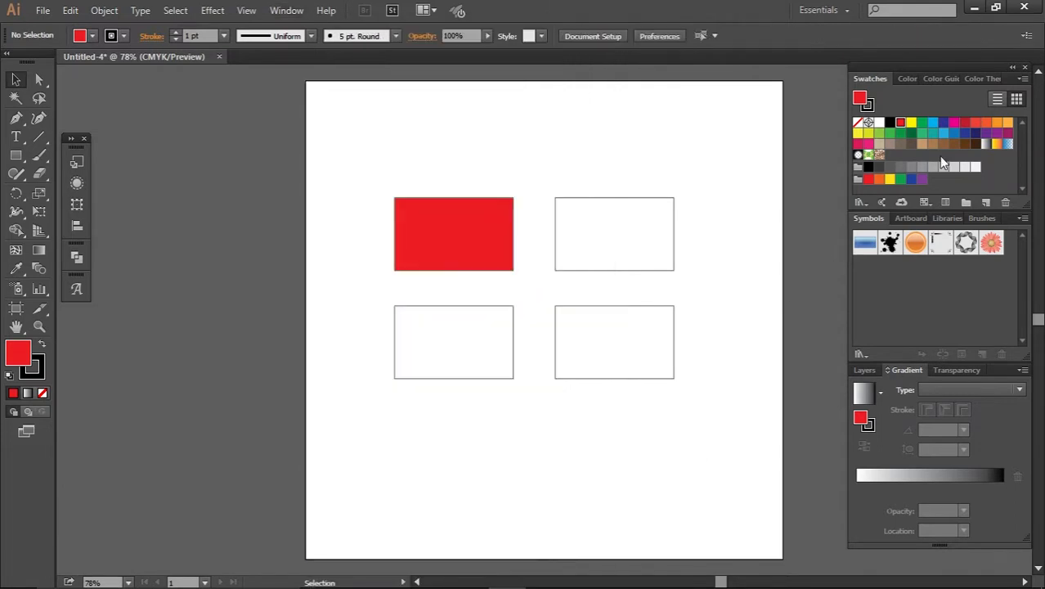
Fill the upper-right rectangle with a green swatch and the lower-left rectangle with a blue swatch
left_click(639, 230)
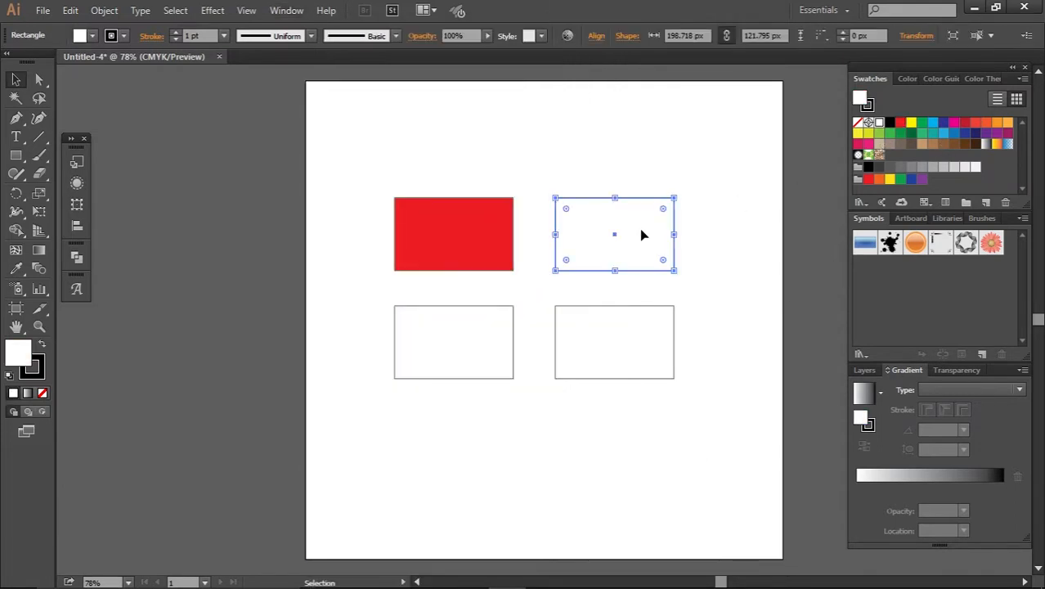
left_click(922, 133)
left_click(474, 318)
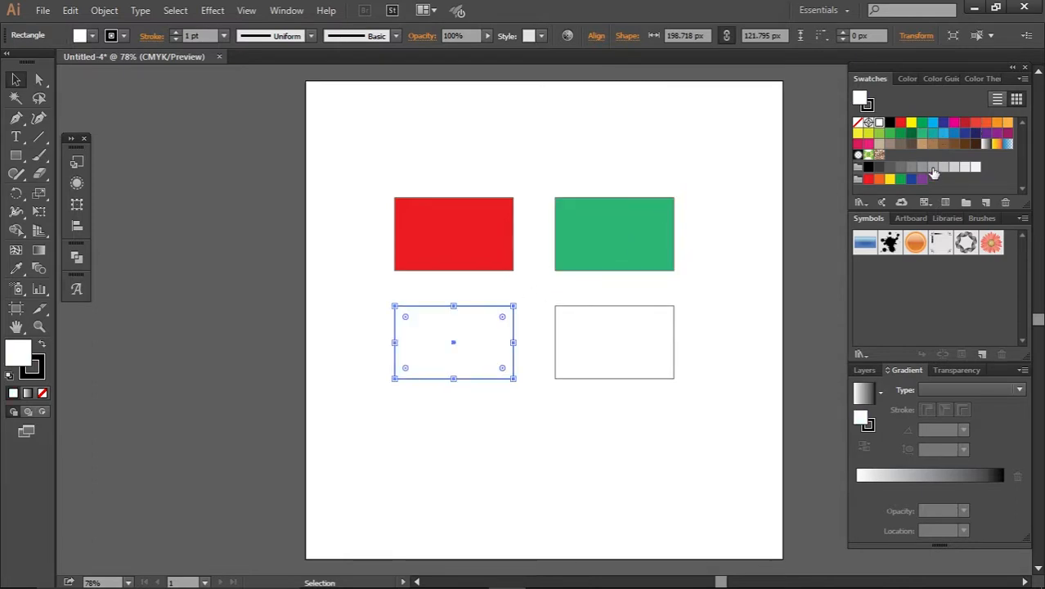
left_click(950, 138)
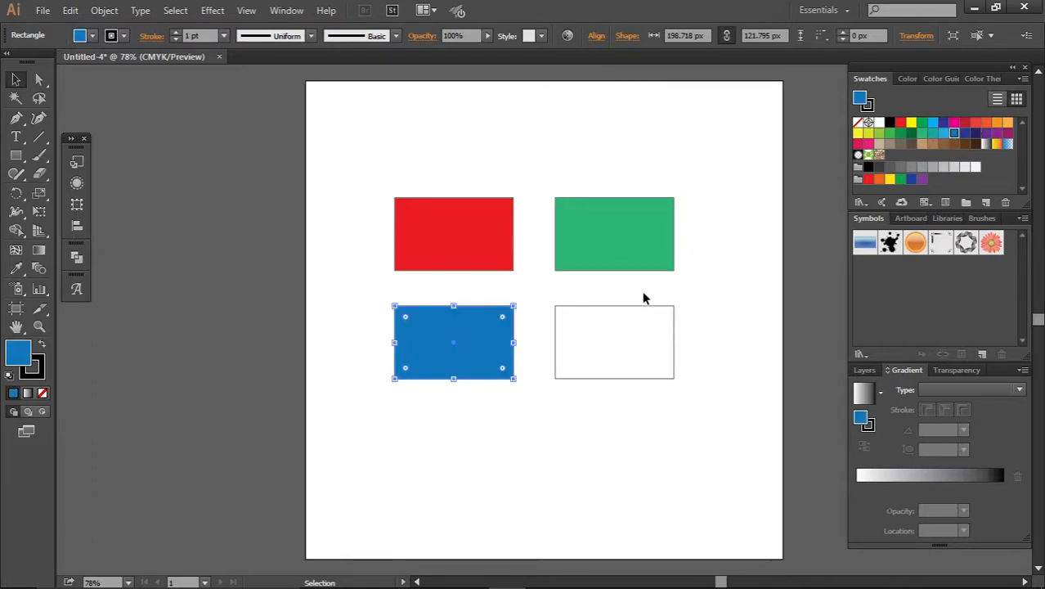
Fill the lower-right rectangle with the yellow-green swatch and clear the selection
left_click(623, 316)
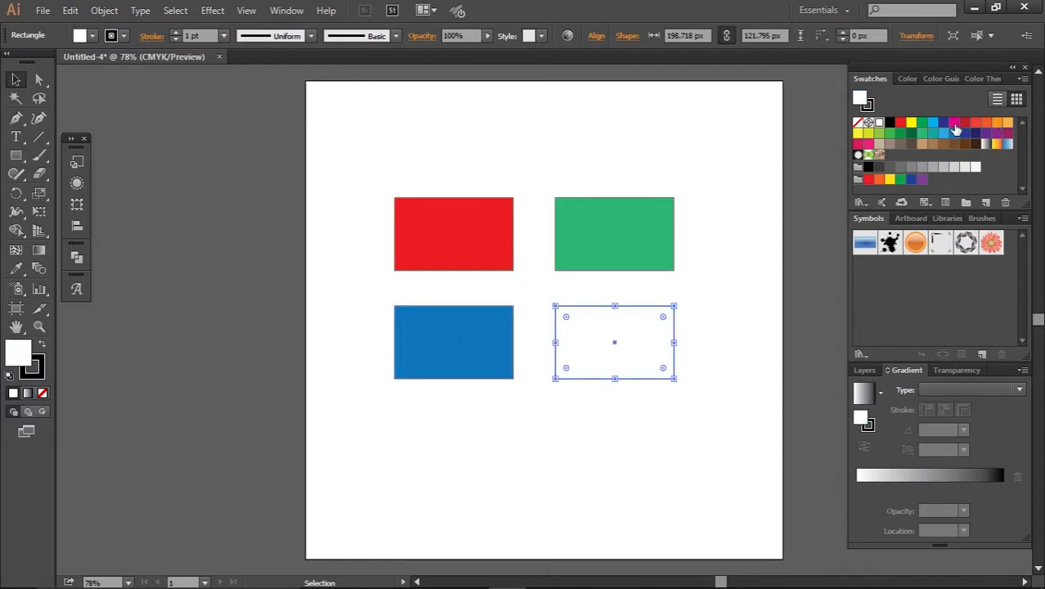
left_click(869, 133)
left_click(678, 400)
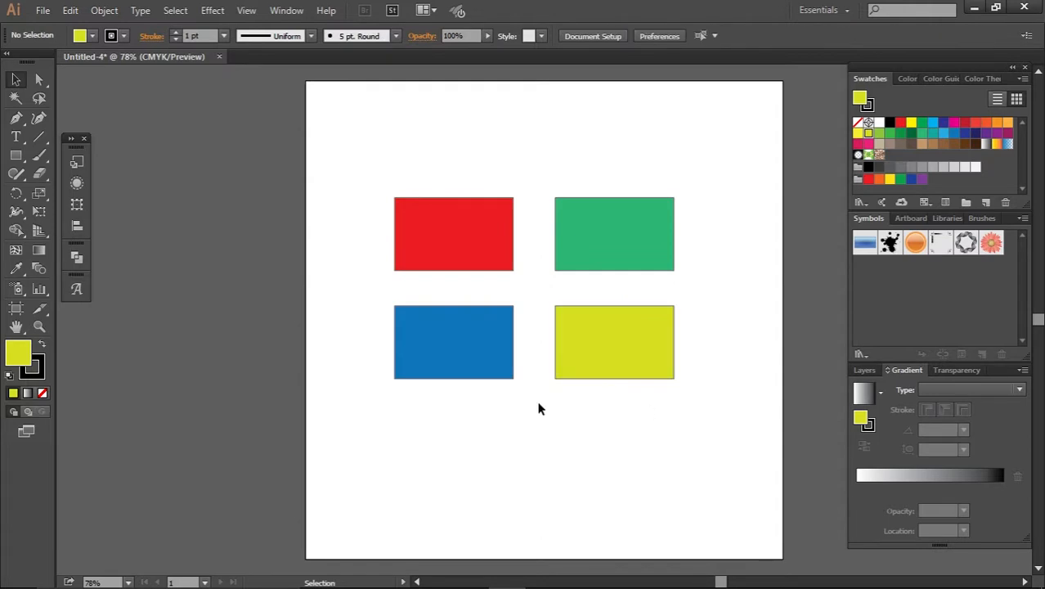
Pull the blue rectangle's lower-left corner out to about X 86, Y 544 px, and the yellow-green rectangle's lower-right corner slightly down and outward
left_click(38, 85)
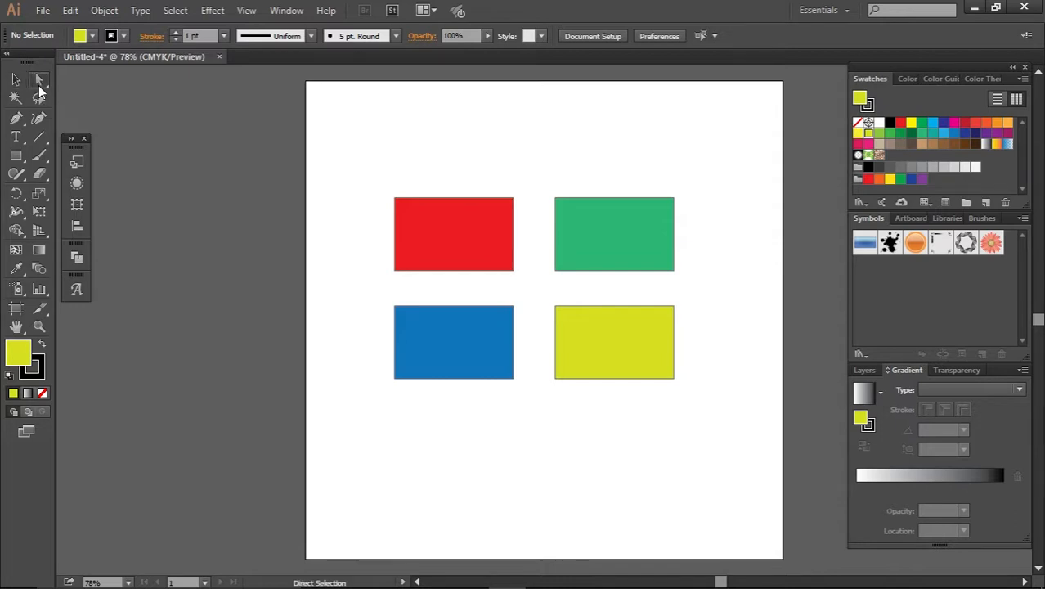
left_click(395, 380)
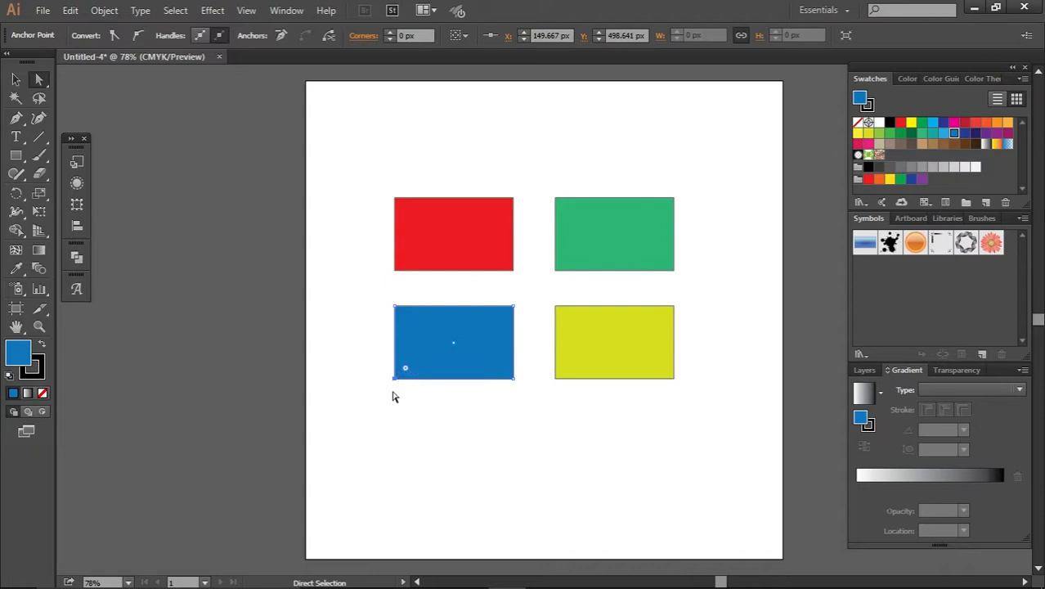
left_click_drag(395, 381, 356, 407)
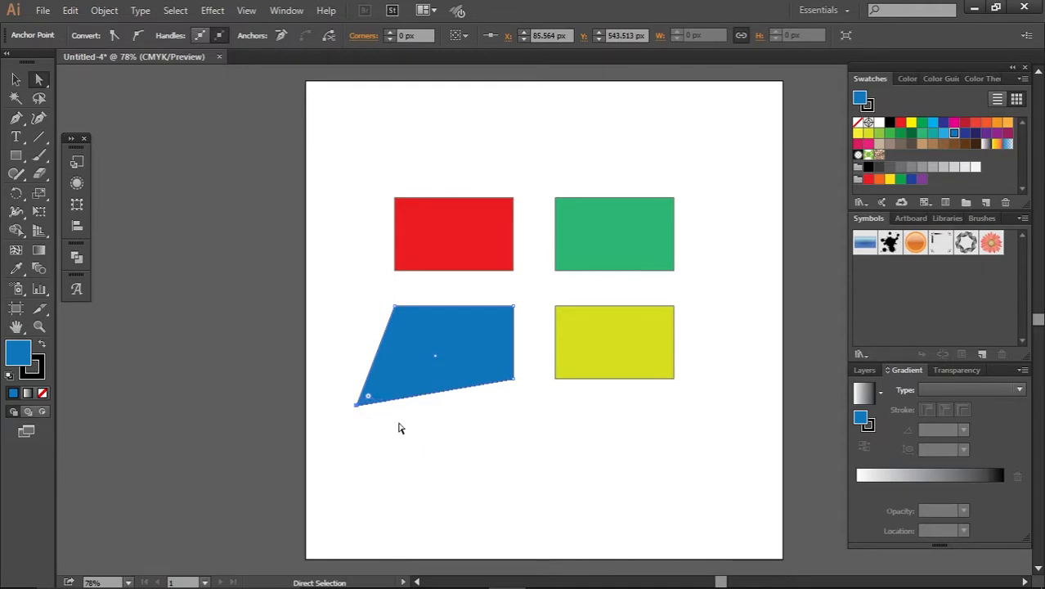
left_click(676, 384)
left_click_drag(675, 385, 691, 406)
left_click(701, 443)
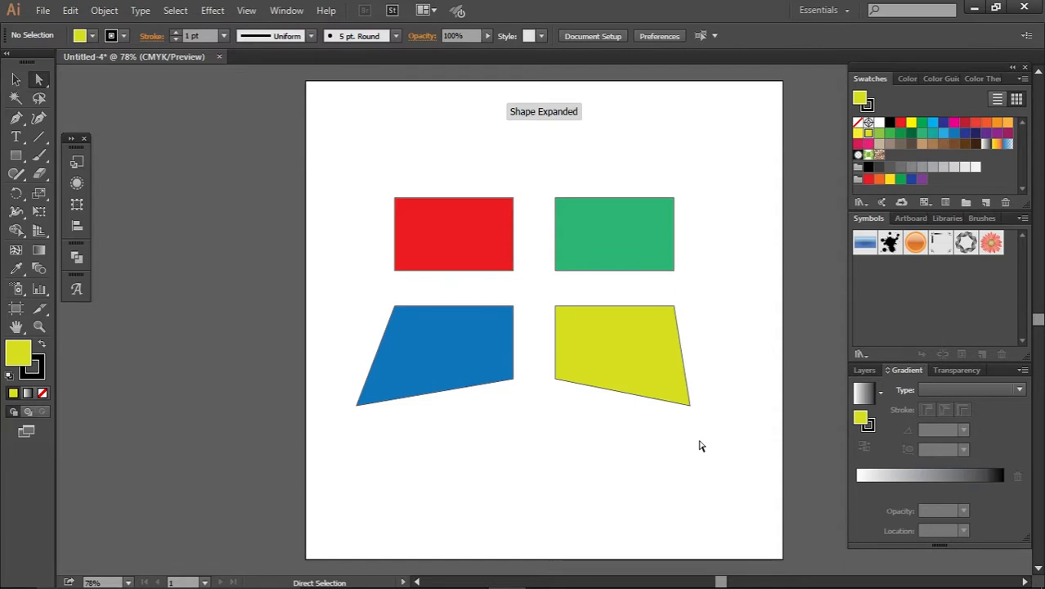
Round only the green rectangle's upper-right corner by about 55 px and its lower-left corner by a similar radius
left_click(674, 199)
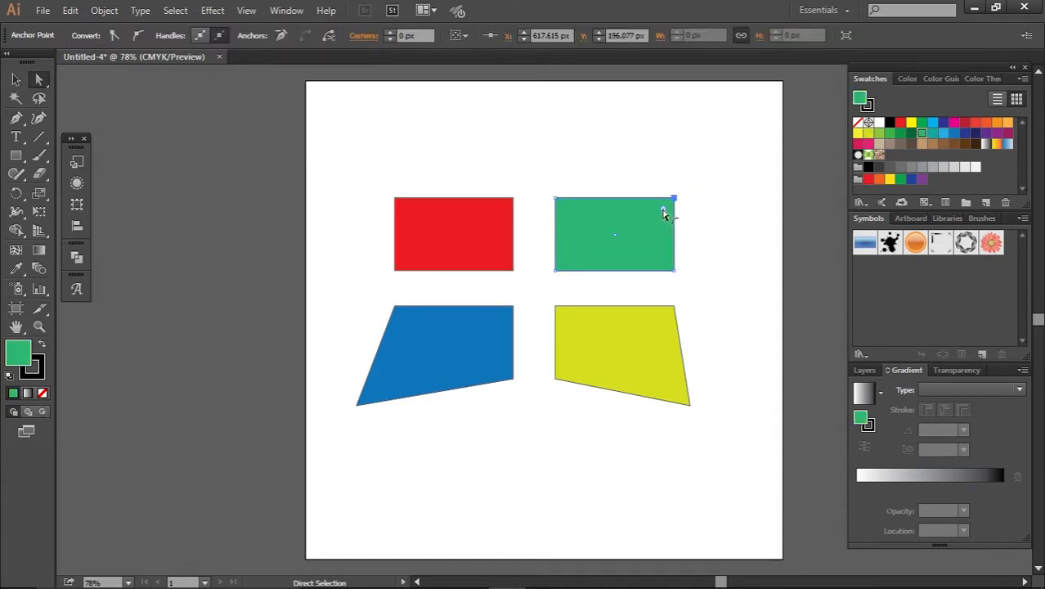
left_click_drag(664, 215, 660, 236)
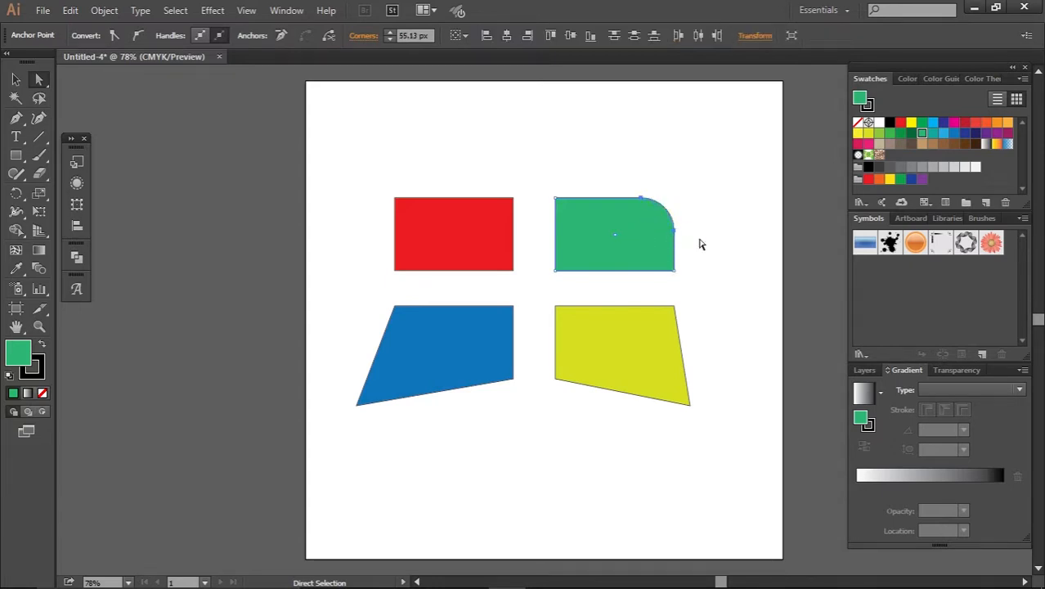
left_click(700, 243)
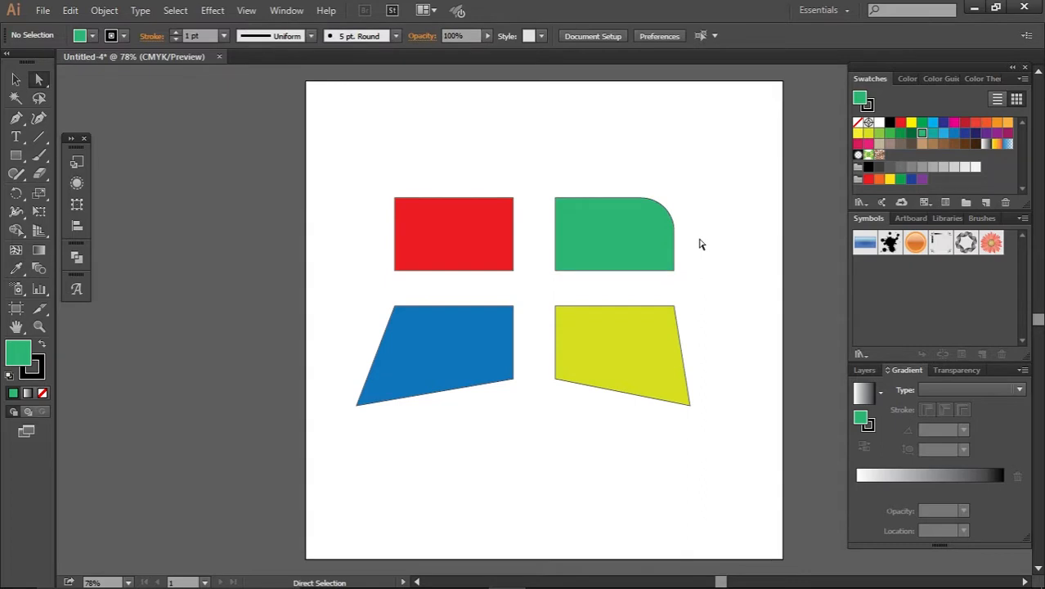
left_click(556, 275)
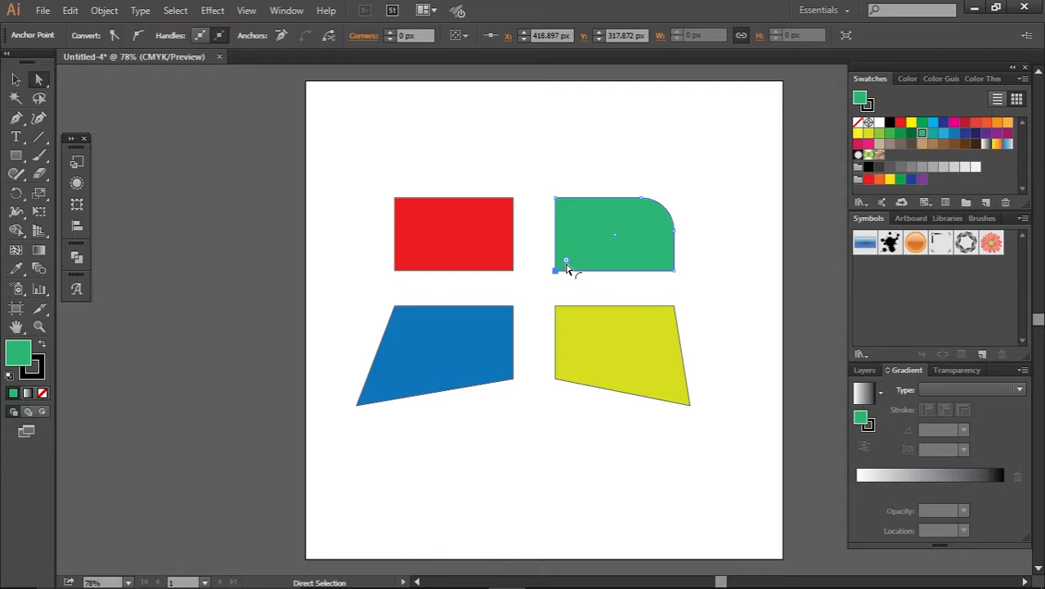
left_click_drag(567, 262, 592, 241)
left_click(739, 236)
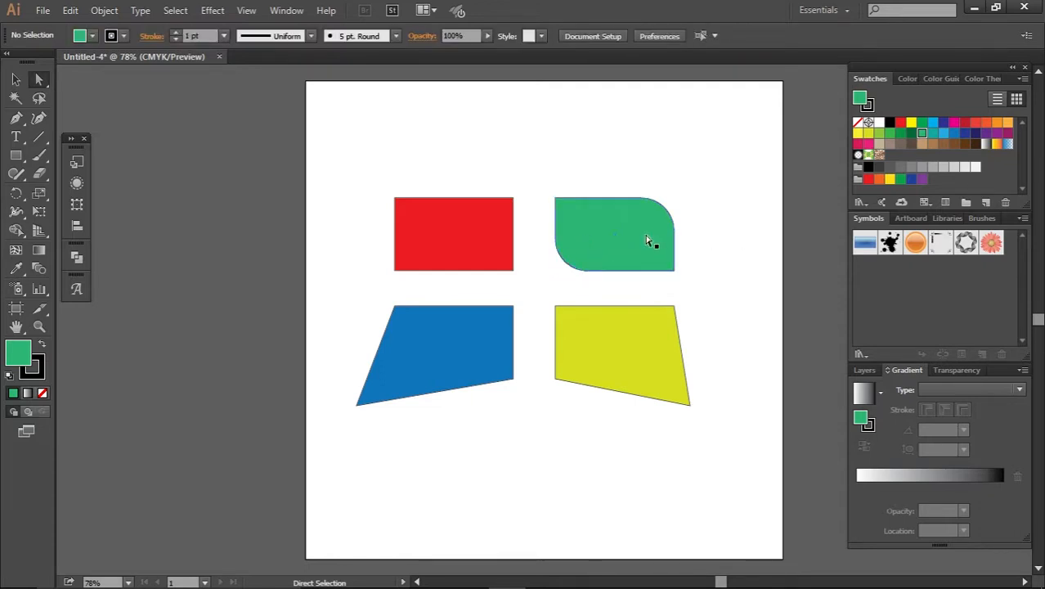
left_click(650, 240)
left_click(729, 206)
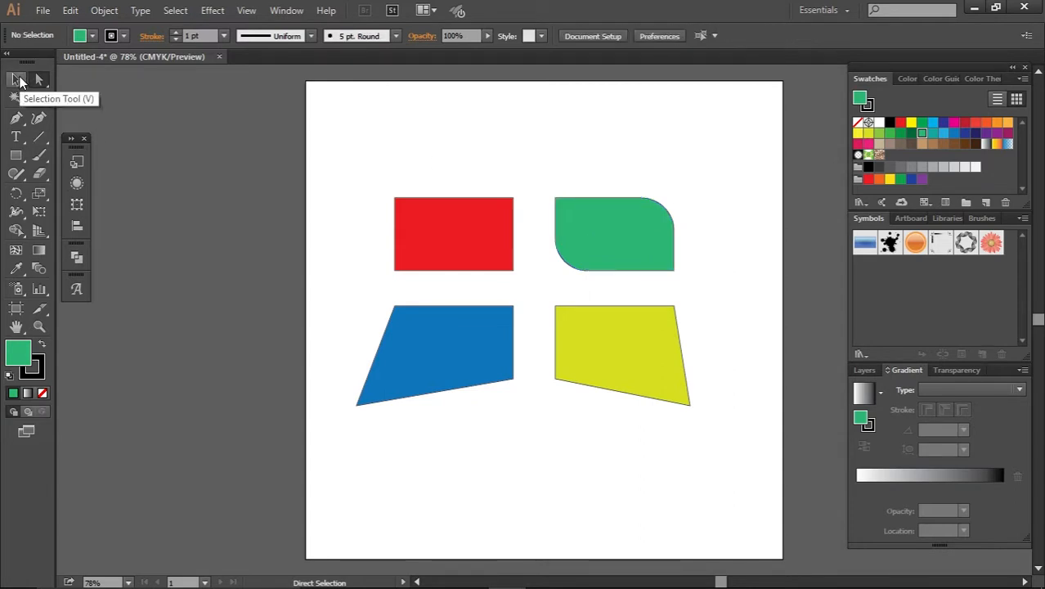
Round all four corners of the red rectangle together by about 44 px using the Selection tool, and clear the selection
left_click(20, 80)
left_click(399, 212)
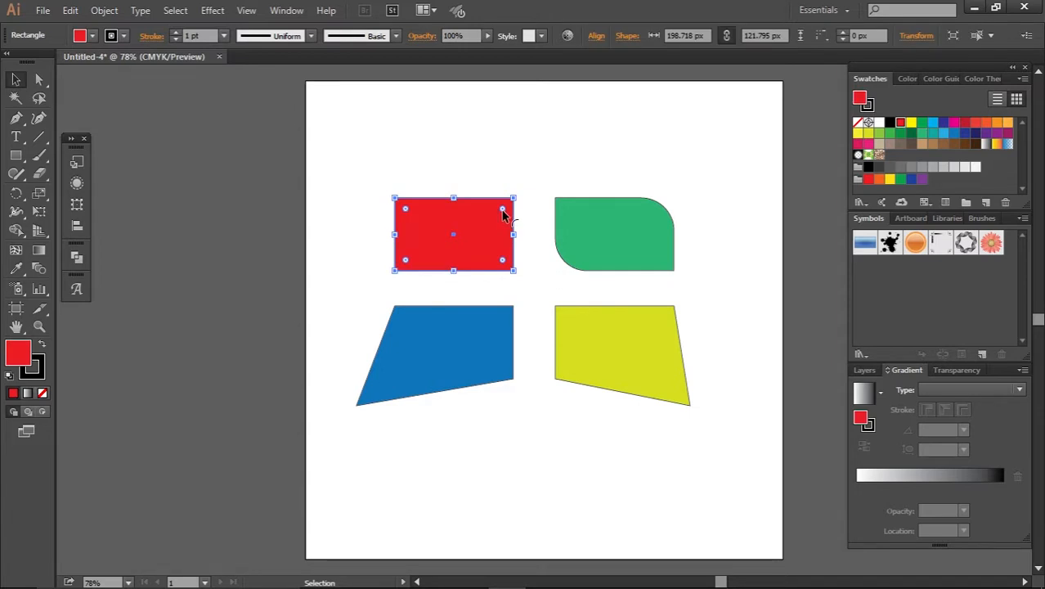
left_click_drag(502, 210, 485, 226)
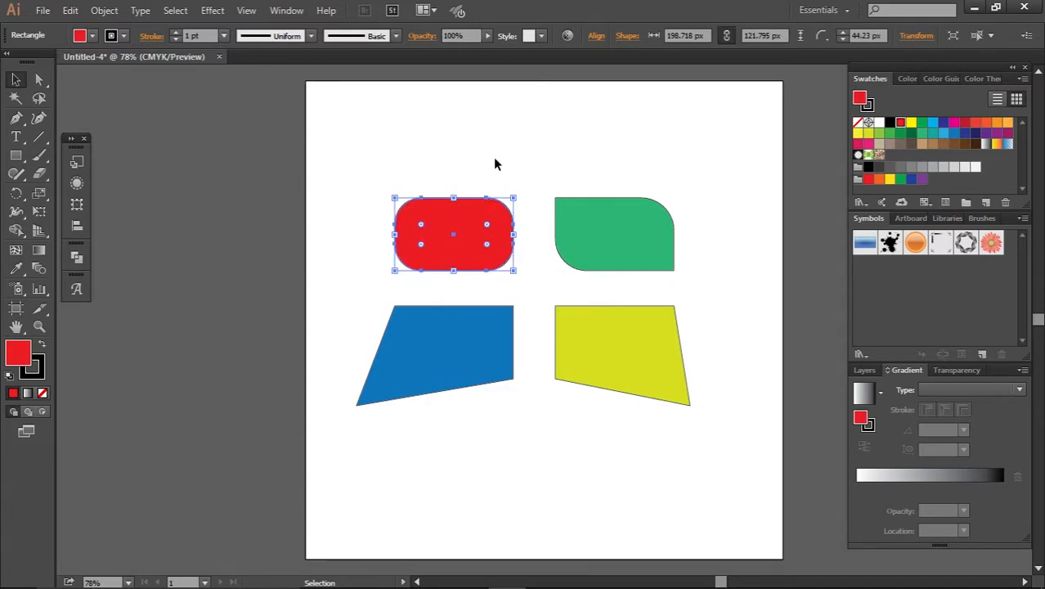
left_click(495, 161)
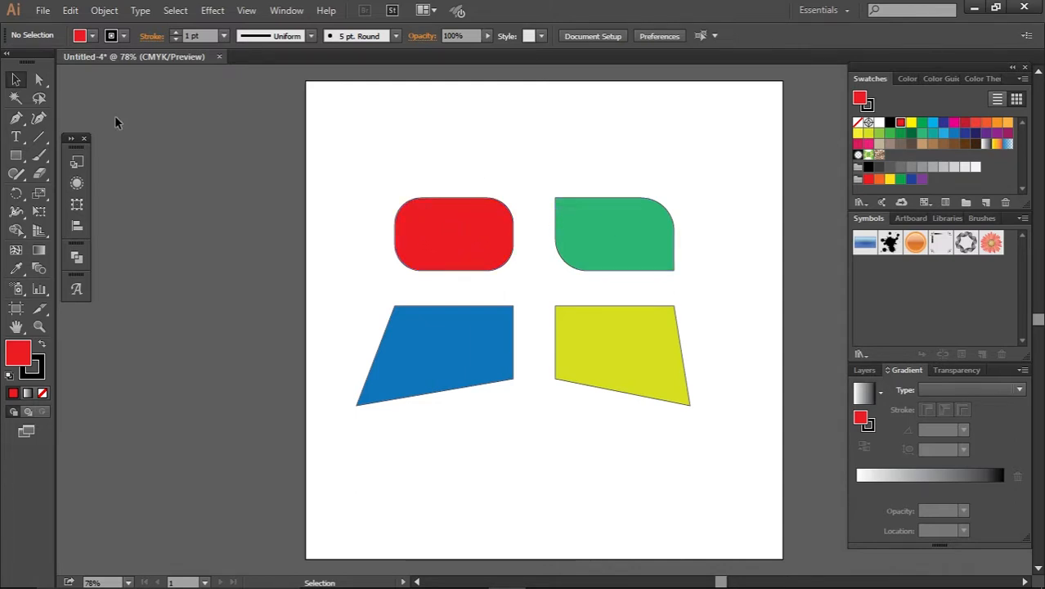
Round only the green rectangle's upper-left corner by about 53 px with the Direct Selection tool, and remove all shapes from the artboard
left_click(38, 79)
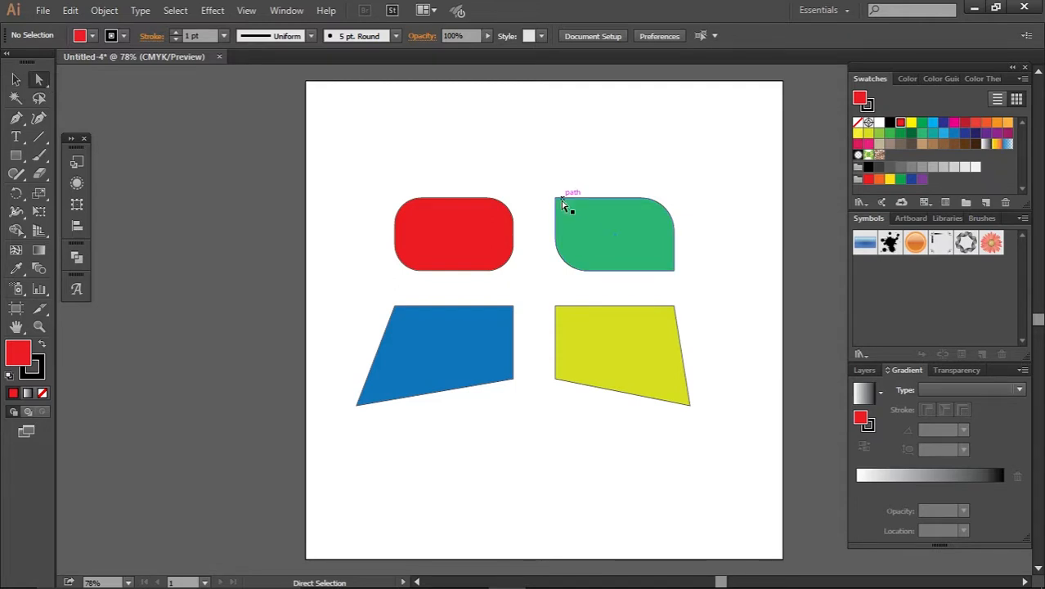
left_click_drag(554, 201, 588, 227)
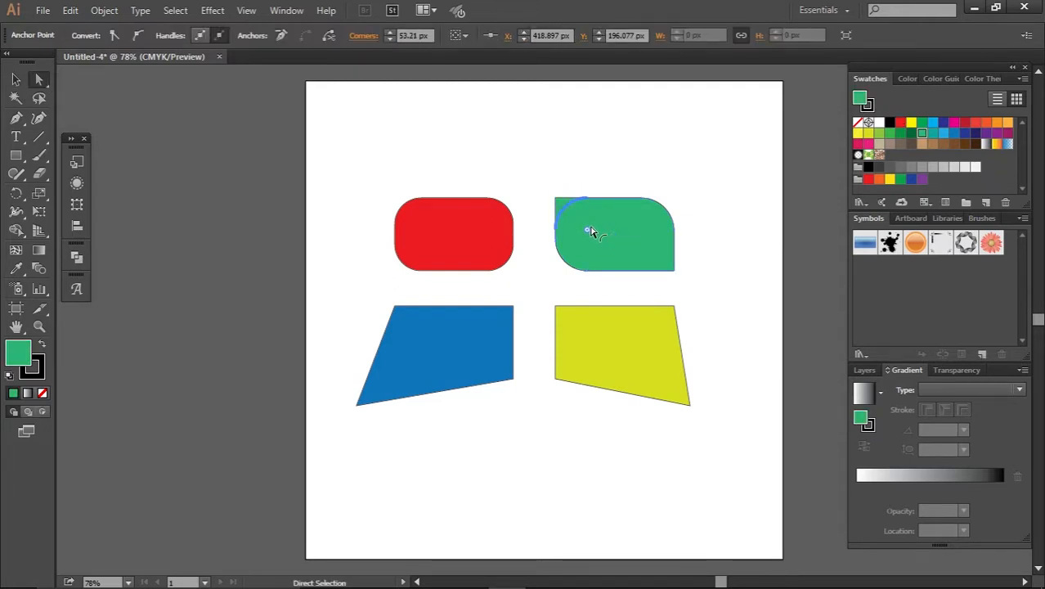
left_click(590, 128)
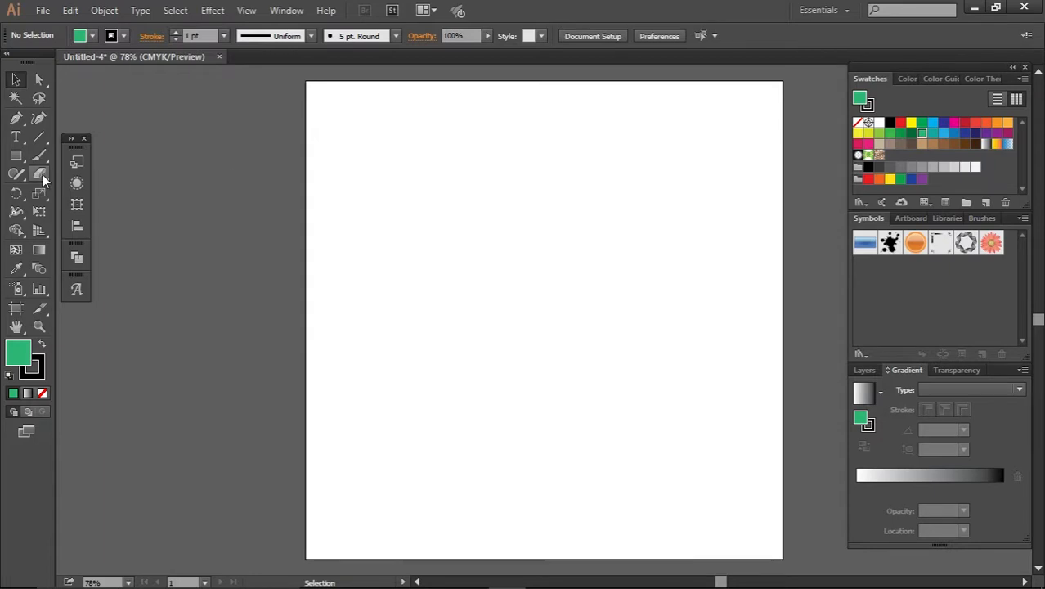
Draw a green rectangle about 182 by 113 px in the upper-left area of the artboard and deselect it
left_click(16, 156)
left_click_drag(350, 161, 458, 228)
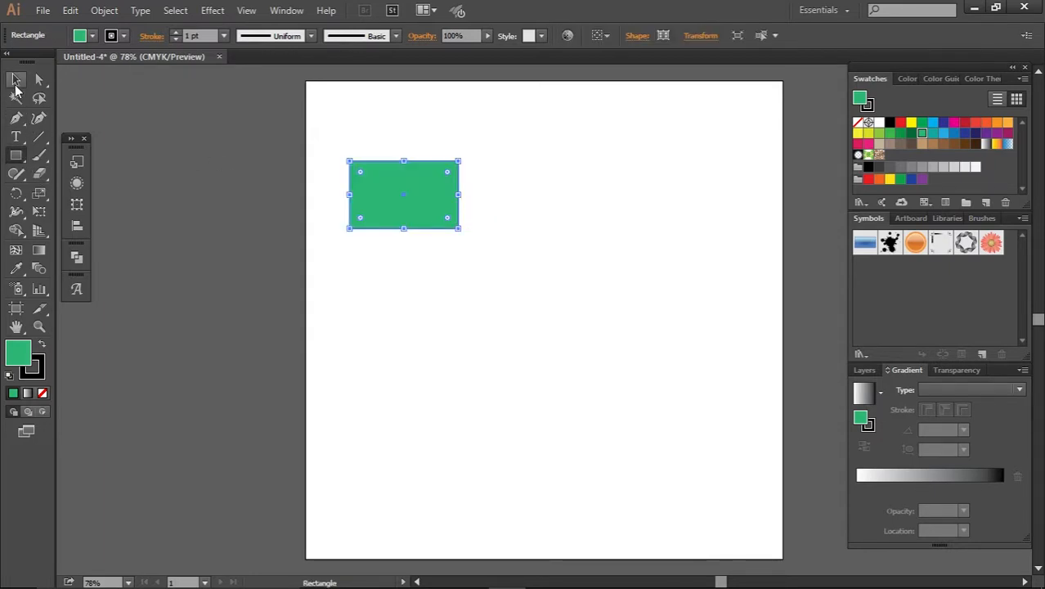
left_click(15, 79)
left_click(512, 278)
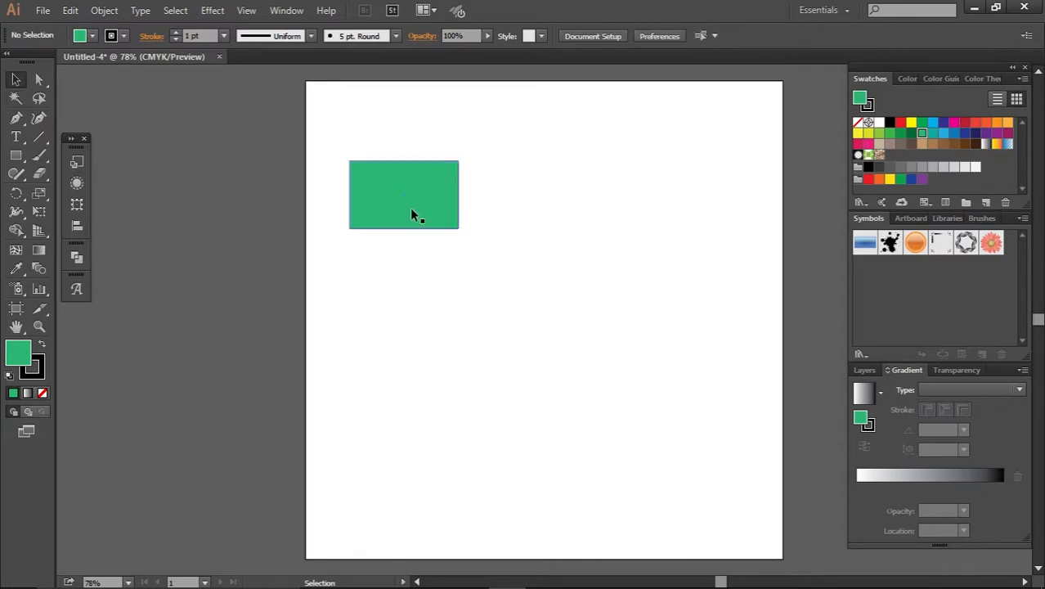
Duplicate the green rectangle into a grid of three columns and three rows, and clear the selection
left_click_drag(410, 208, 684, 310)
left_click_drag(730, 387, 399, 399)
left_click(597, 489)
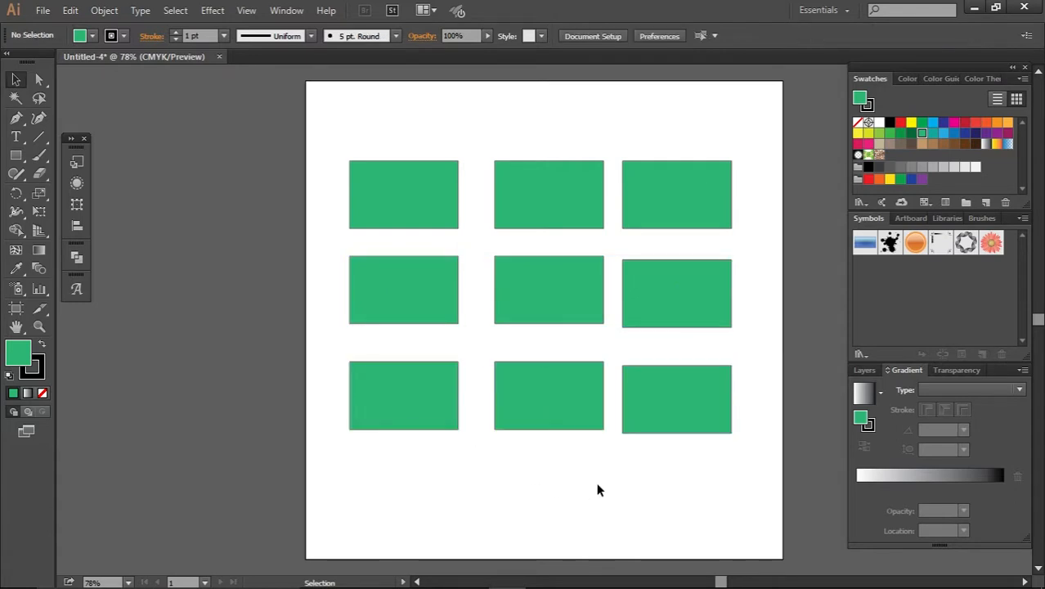
Fill the upper-right, middle-left and bottom-centre rectangles of the grid with the yellow swatch
left_click(685, 214)
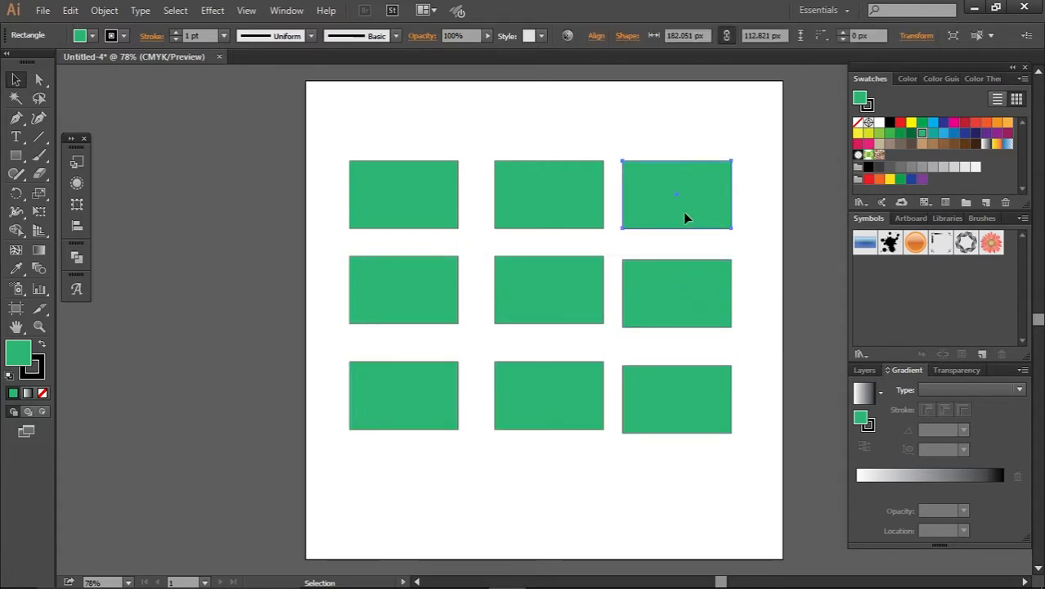
left_click(911, 123)
left_click(429, 292)
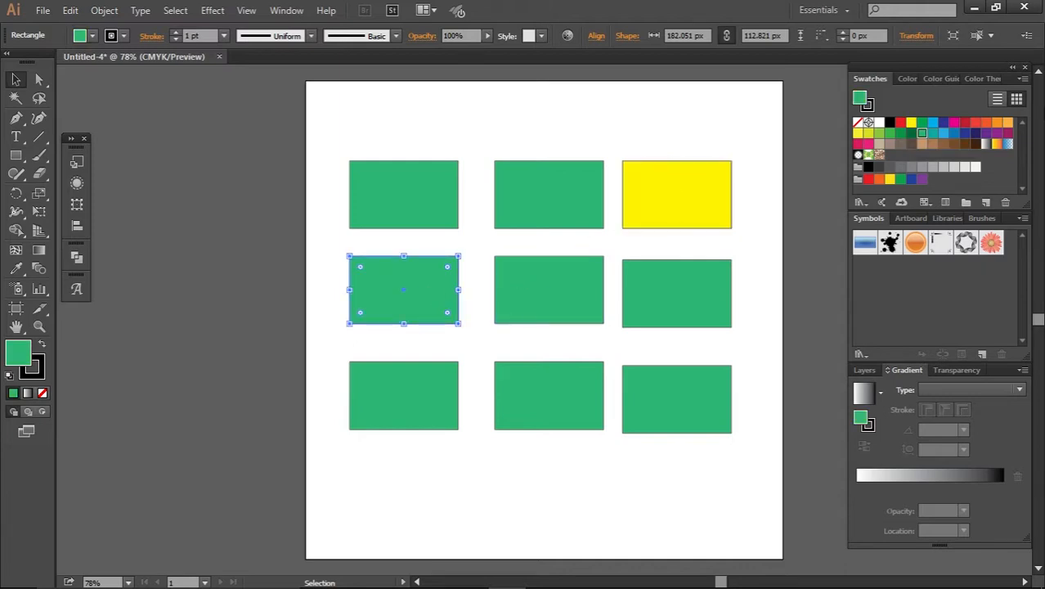
left_click(911, 123)
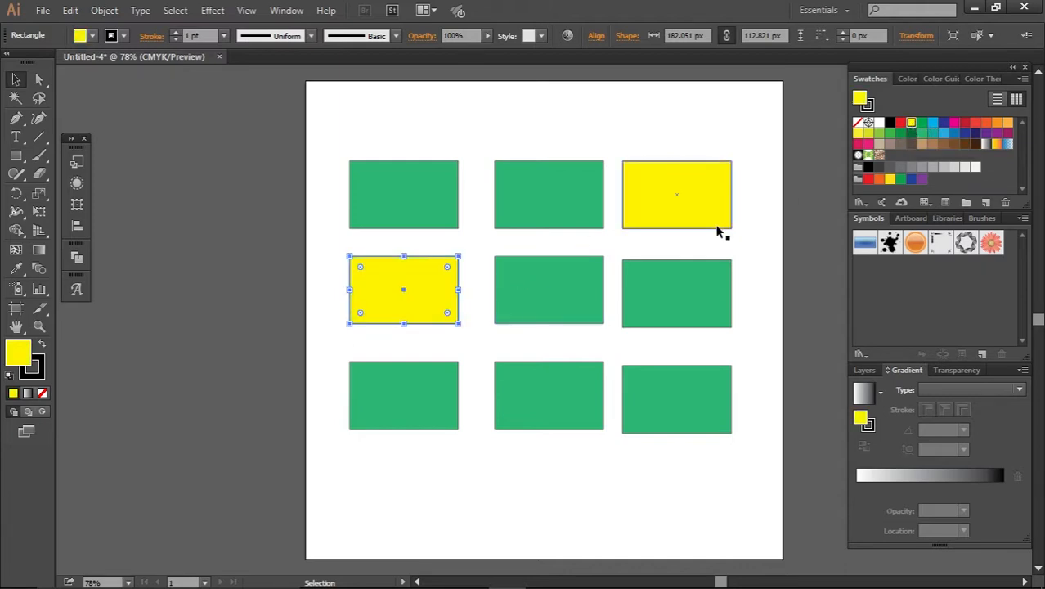
left_click(688, 275)
left_click(595, 376)
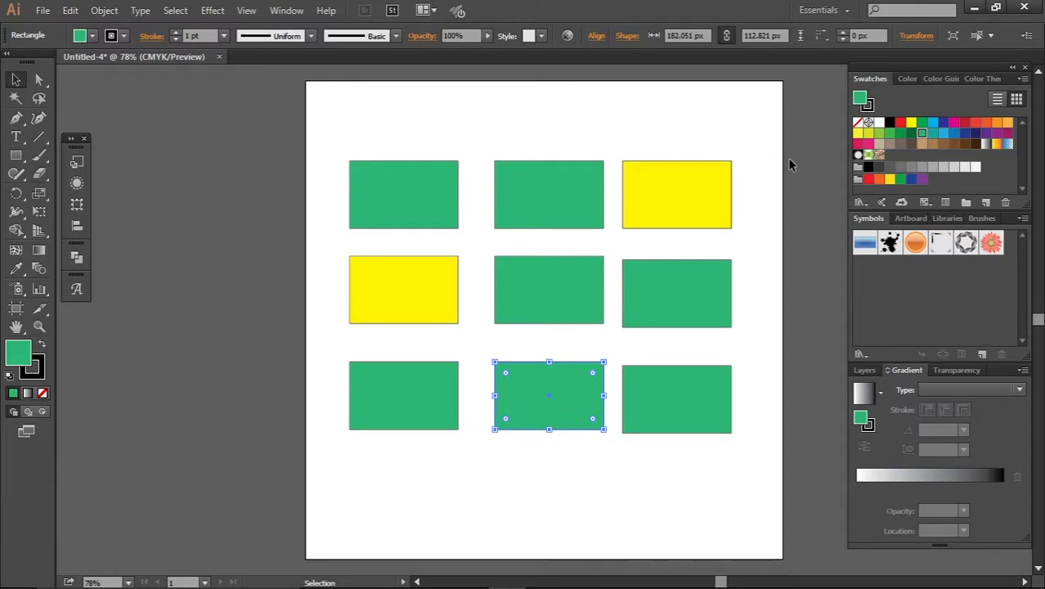
left_click(911, 123)
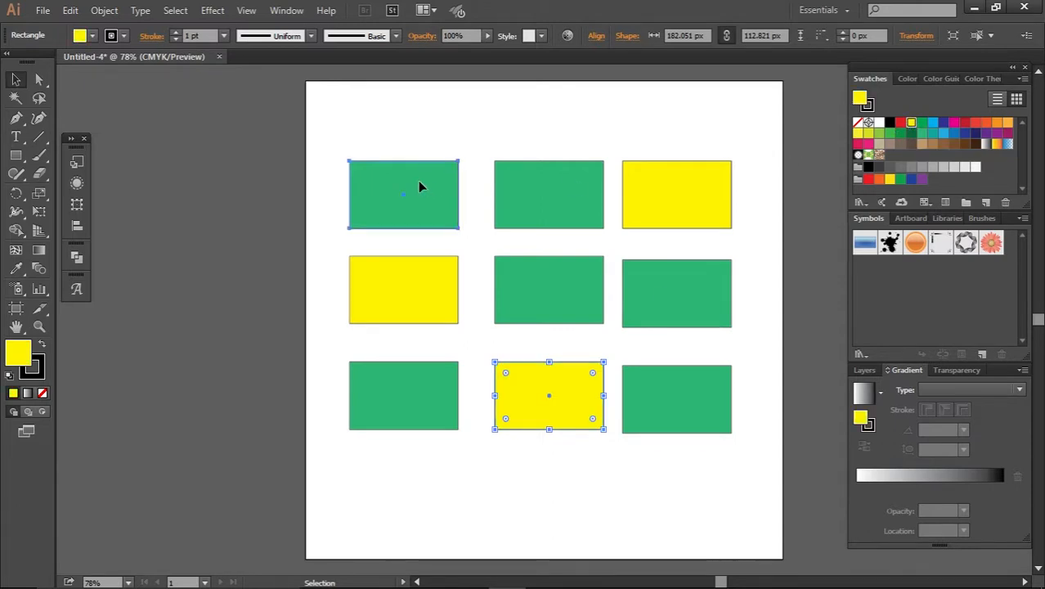
Fill the upper-left, lower-right and centre rectangles of the grid with the red swatch, and clear the selection
left_click(417, 181)
left_click(900, 124)
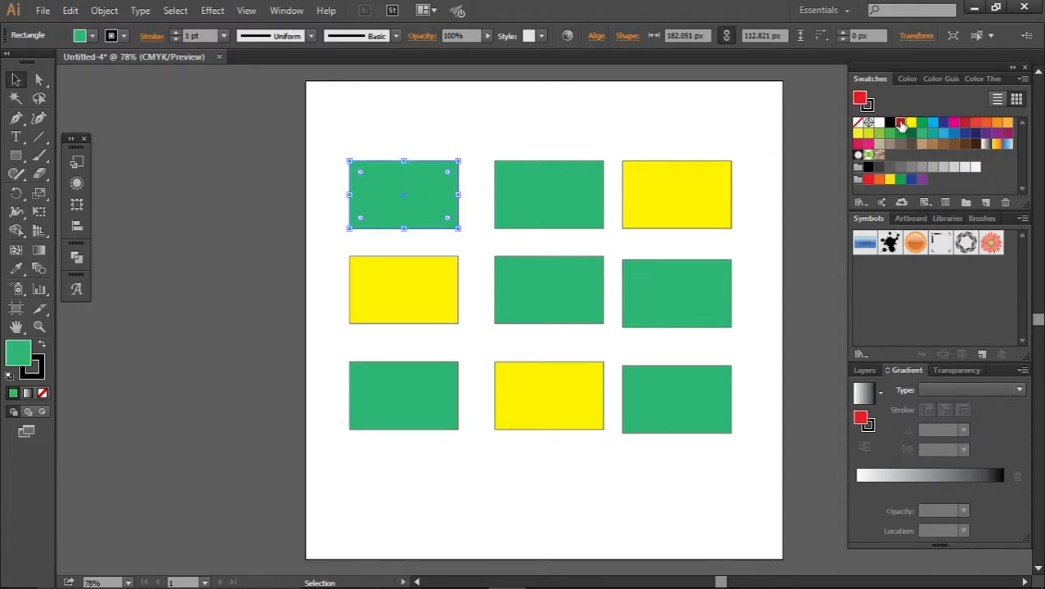
left_click(695, 378)
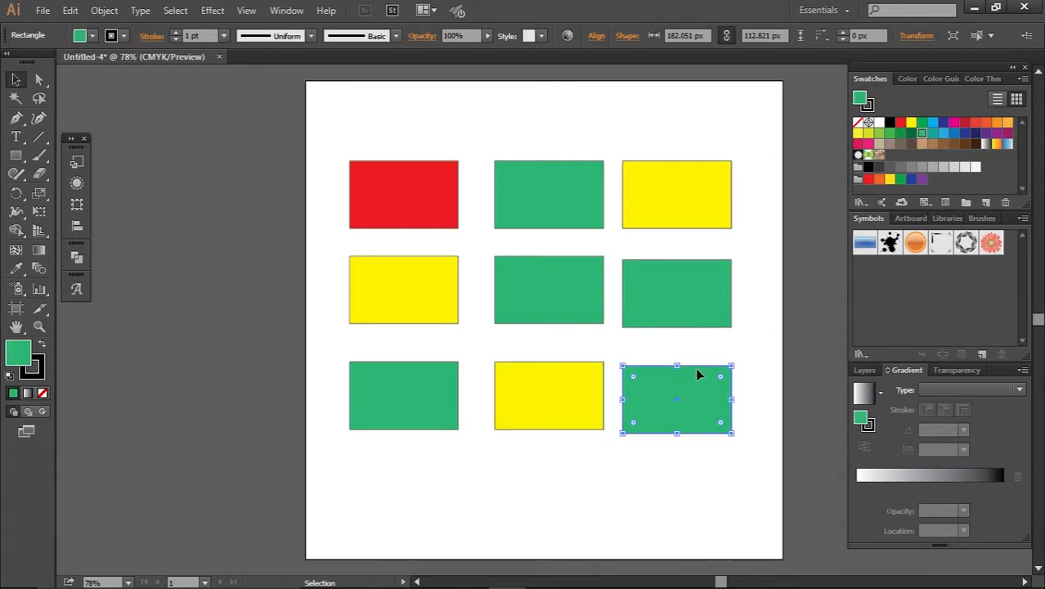
left_click(900, 123)
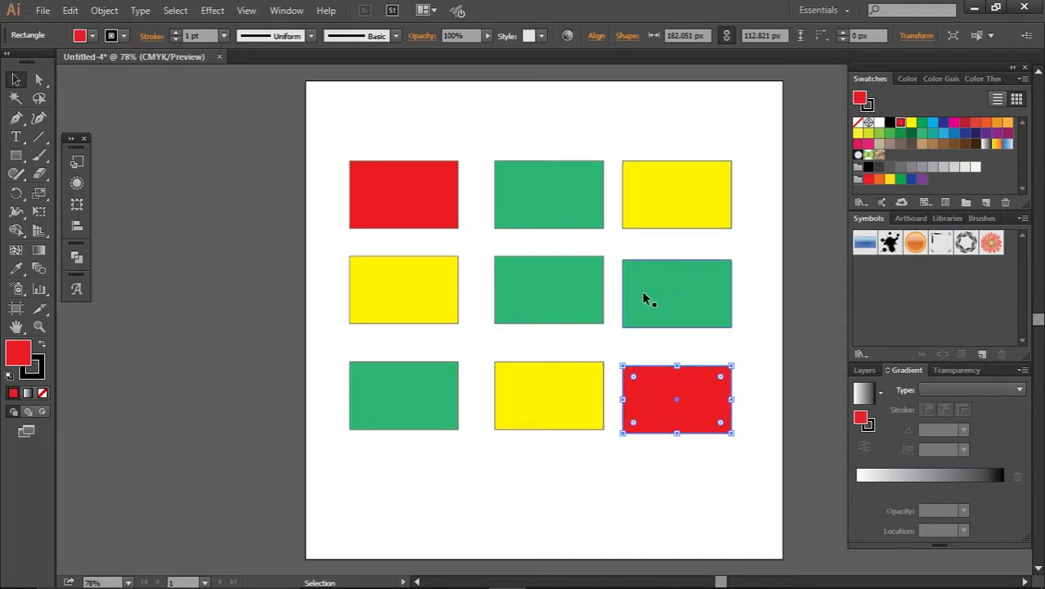
left_click(481, 350)
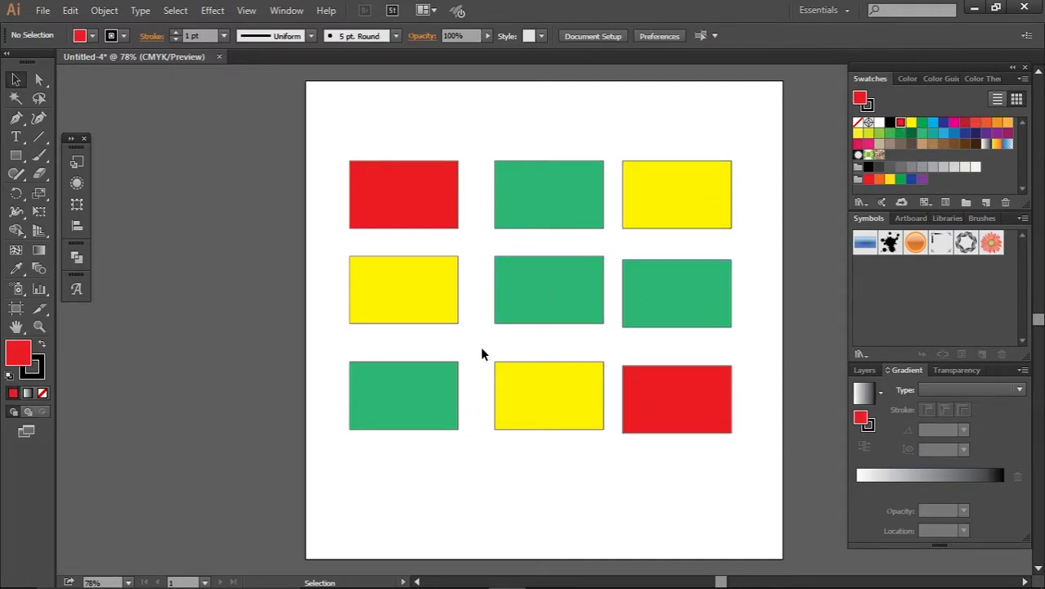
left_click(524, 304)
left_click(900, 123)
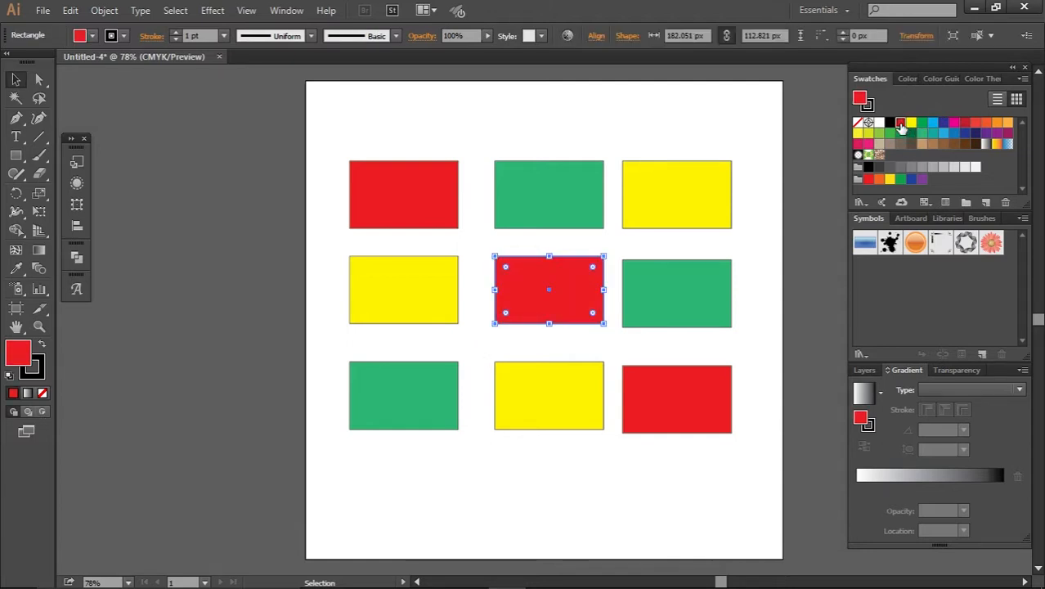
left_click(686, 153)
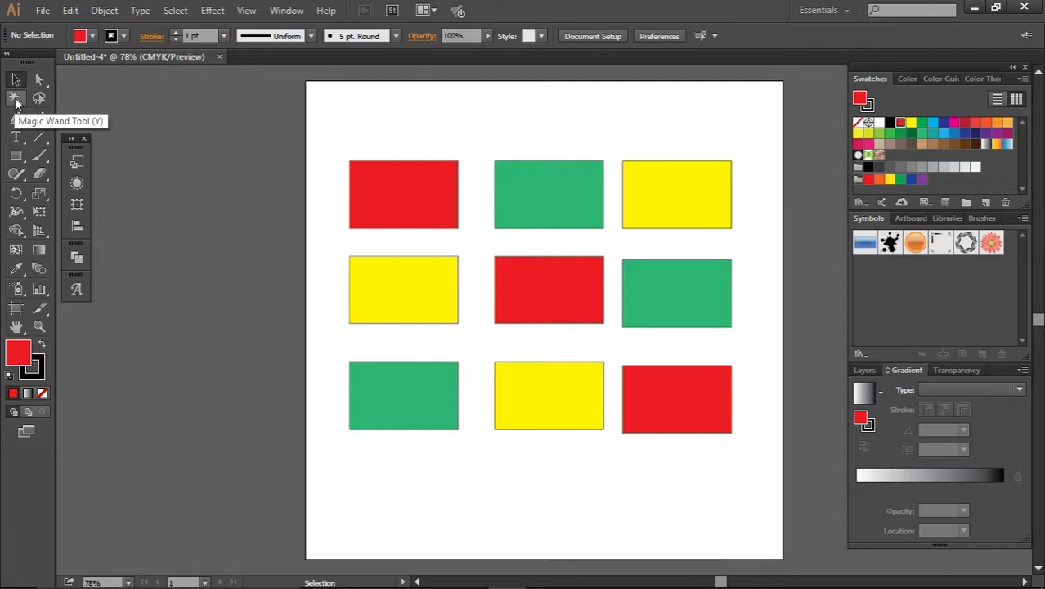
Select all red rectangles with the Magic Wand and recolour them dark blue, and recolour all yellow rectangles orange the same way
left_click(15, 99)
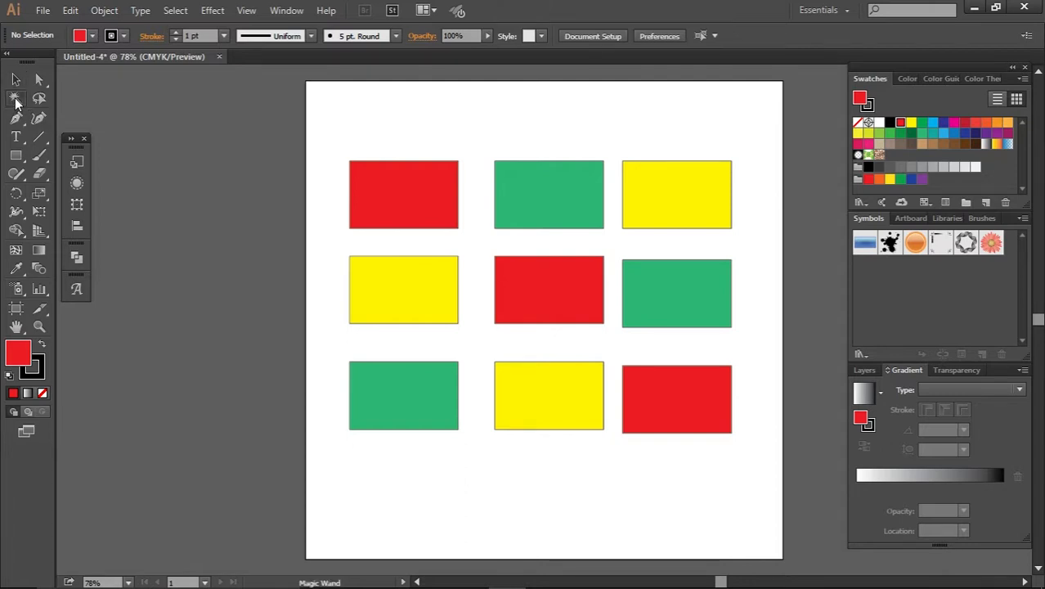
left_click(416, 192)
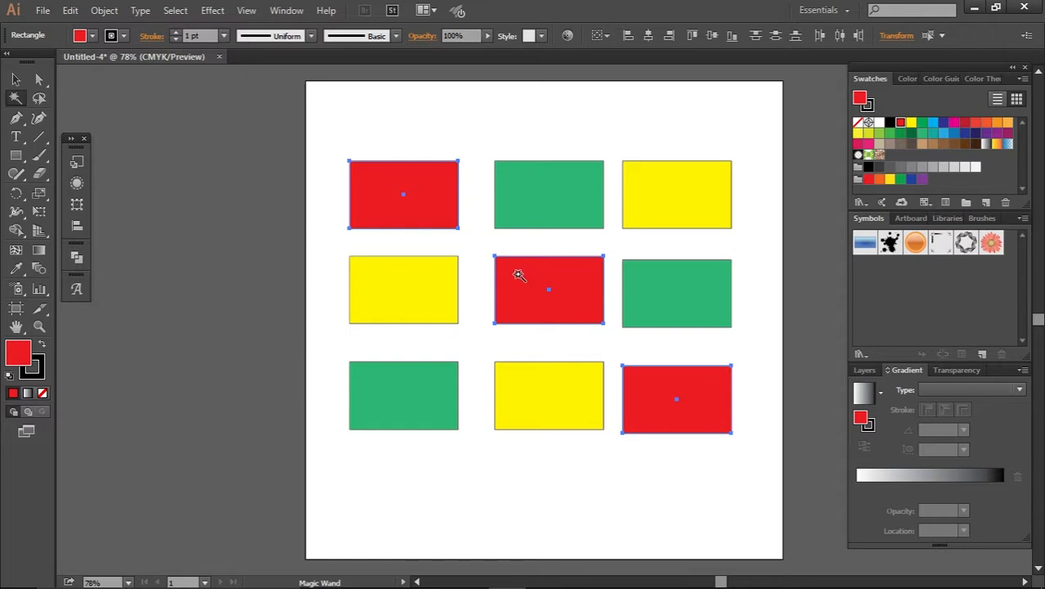
left_click(944, 127)
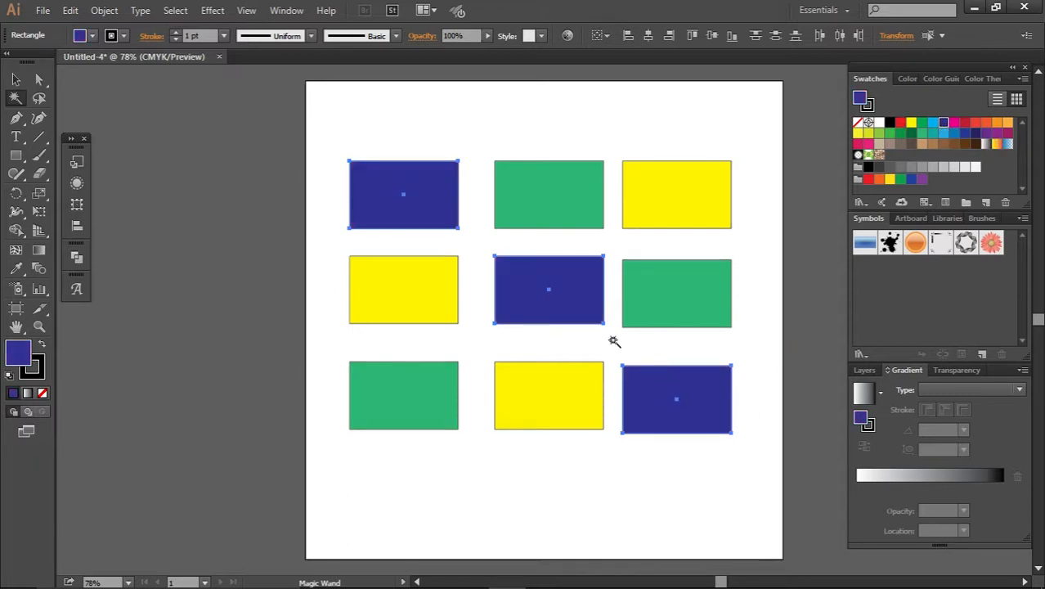
left_click(707, 199)
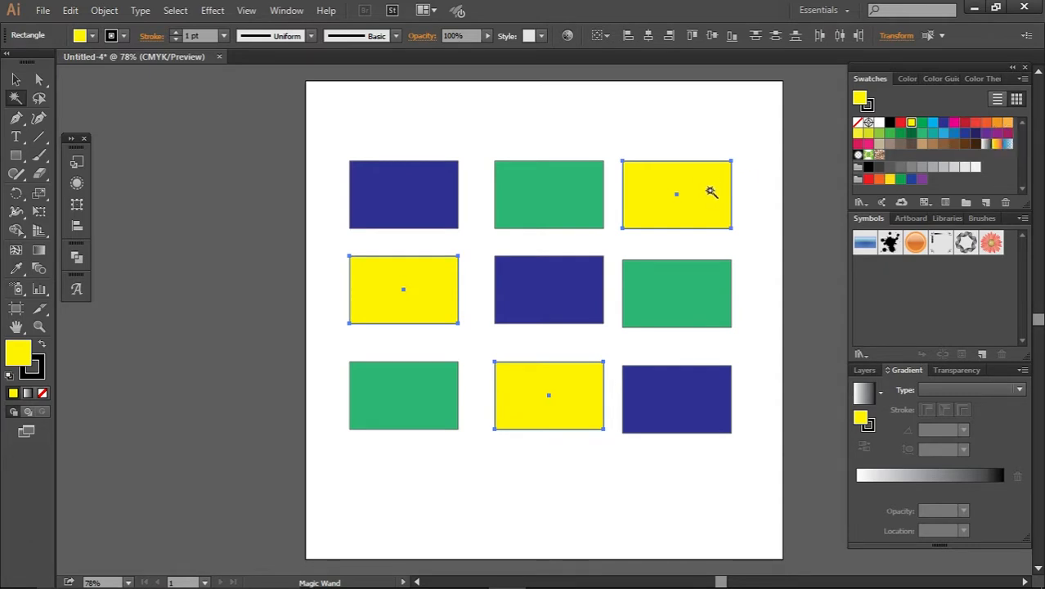
left_click(981, 125)
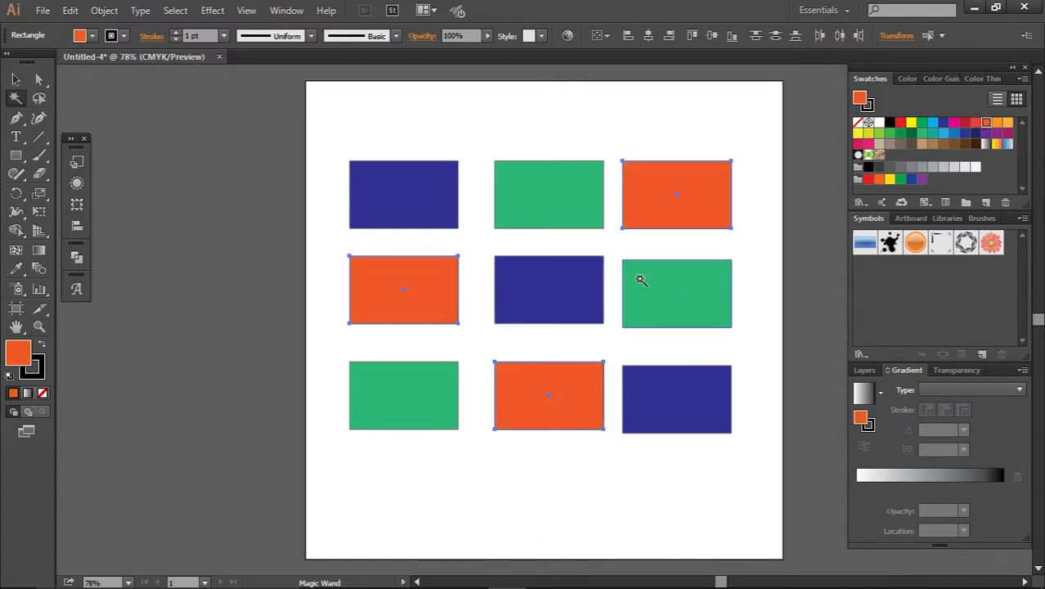
Pull the upper-left corner of the top-left dark blue rectangle outward to about X 33, Y 97 px using Direct Selection
left_click(41, 82)
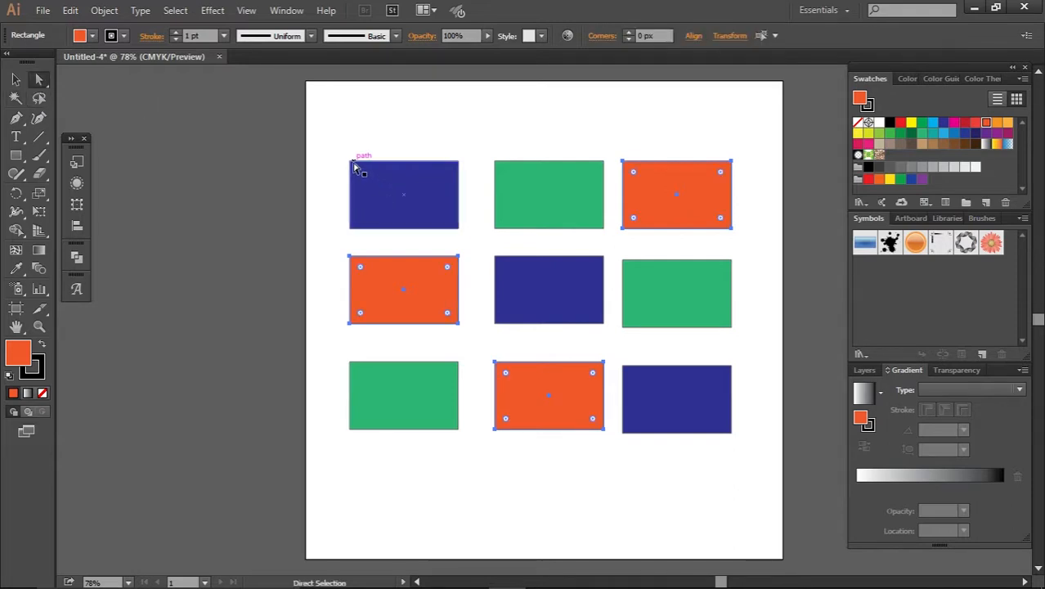
left_click_drag(353, 166, 325, 138)
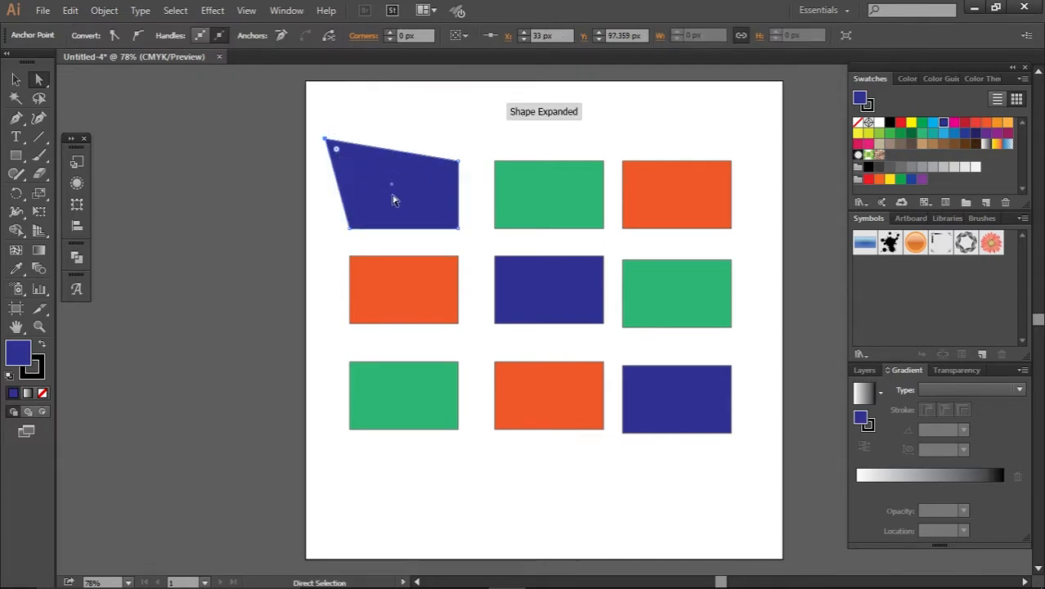
left_click(356, 140)
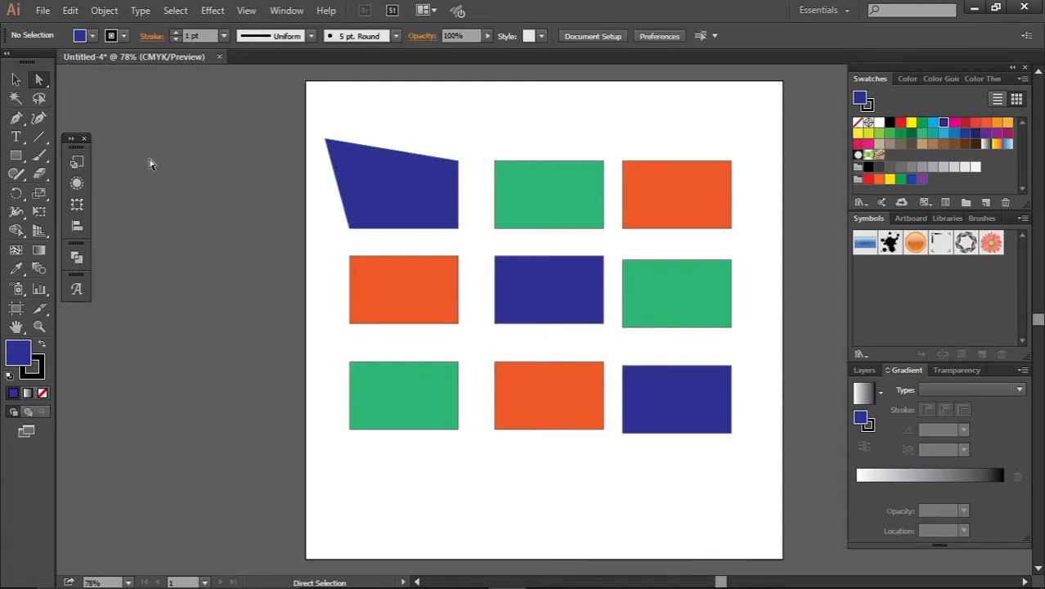
Lasso the upper-right anchor point of the reshaped dark blue rectangle and nudge it up to about Y 91 px
left_click(46, 100)
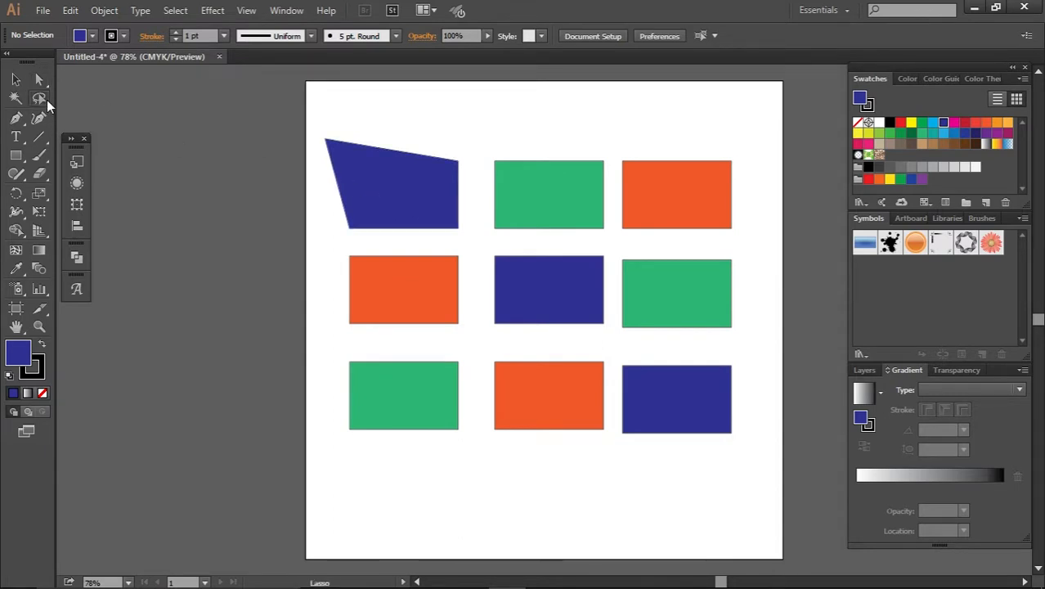
mouse_move(448, 155)
left_mouse_down()
mouse_move(467, 170)
mouse_move(449, 154)
left_mouse_up()
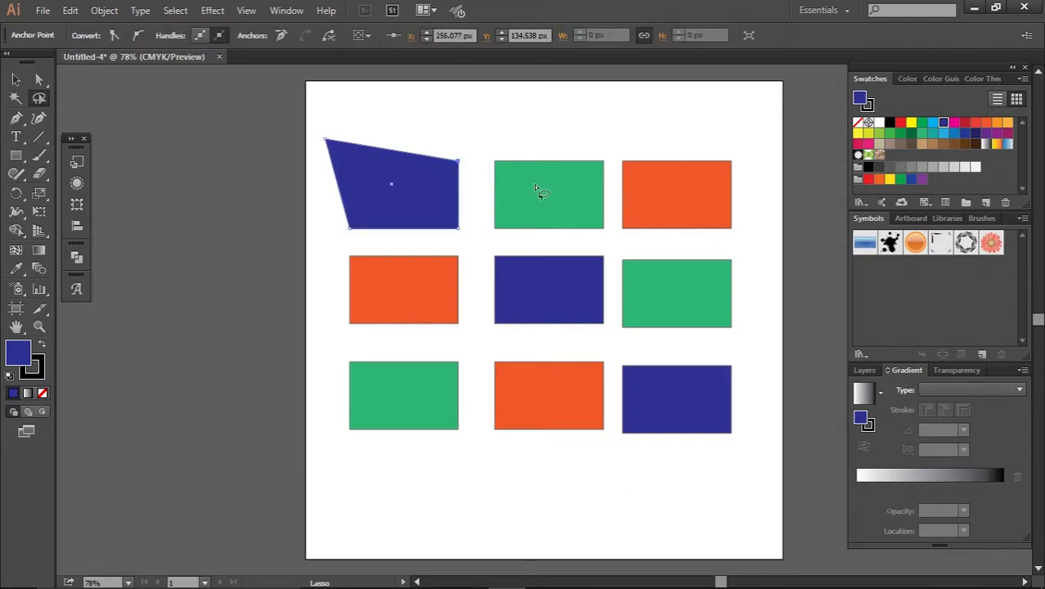
key("Up")
key("Up")
key("Up")
key("Up")
key("Up")
key("Up")
key("Up")
key("Up")
key("Up")
key("Up")
key("Up")
key("Up")
key("Up")
key("Up")
key("Up")
key("Up")
key("Up")
key("Up")
key("Up")
key("Up")
key("Up")
key("Up")
key("Up")
key("Up")
key("Up")
key("Up")
key("Up")
key("Up")
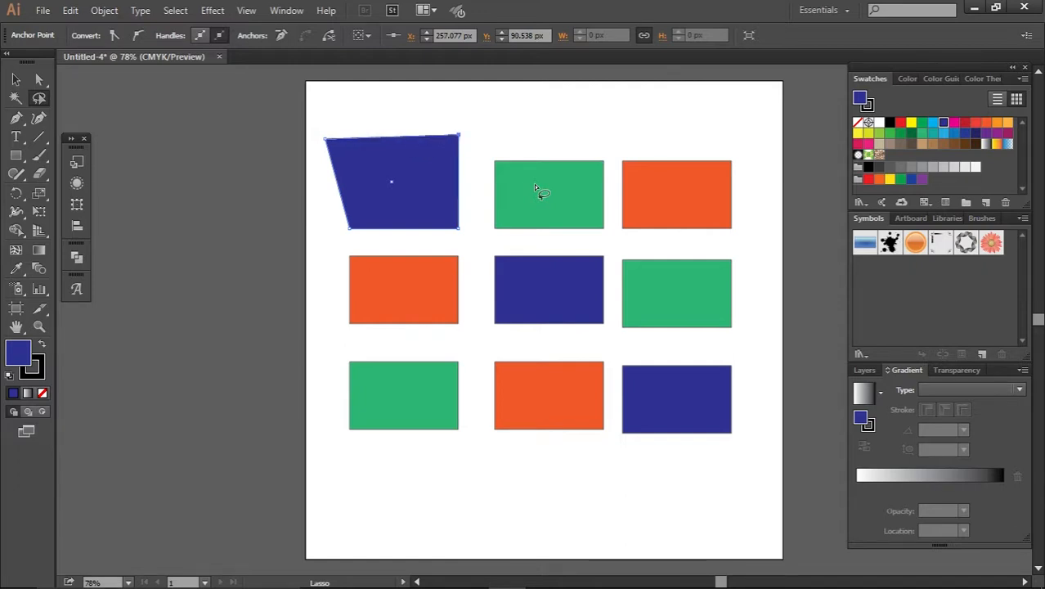
Nudge the lassoed anchor point right and then back left to about X 250 px
key("Right")
key("Right")
key("Right")
key("Right")
key("Right")
key("Right")
key("Right")
key("Right")
key("Right")
key("Right")
key("Right")
key("Right")
key("Right")
key("Right")
key("Right")
key("Right")
key("Right")
key("Right")
key("Right")
key("Right")
key("Left")
key("Left")
key("Left")
key("Left")
key("Left")
key("Left")
key("Left")
key("Left")
key("Left")
key("Left")
key("Left")
key("Left")
key("Left")
key("Left")
key("Left")
key("Left")
key("Left")
key("Left")
key("Left")
key("Left")
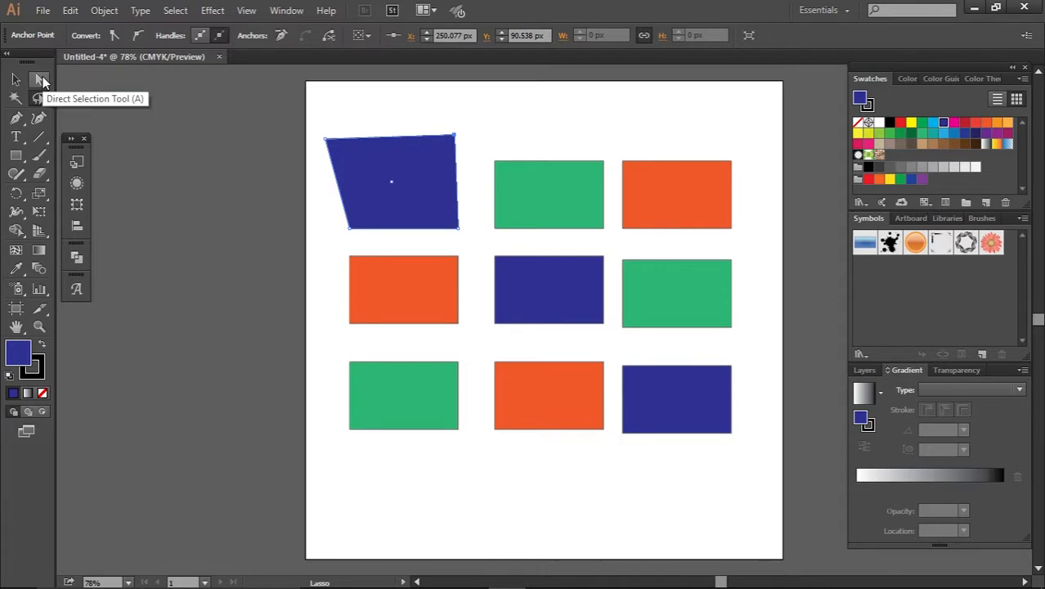
Remove all nine shapes from the artboard with the Selection tool
left_click(15, 79)
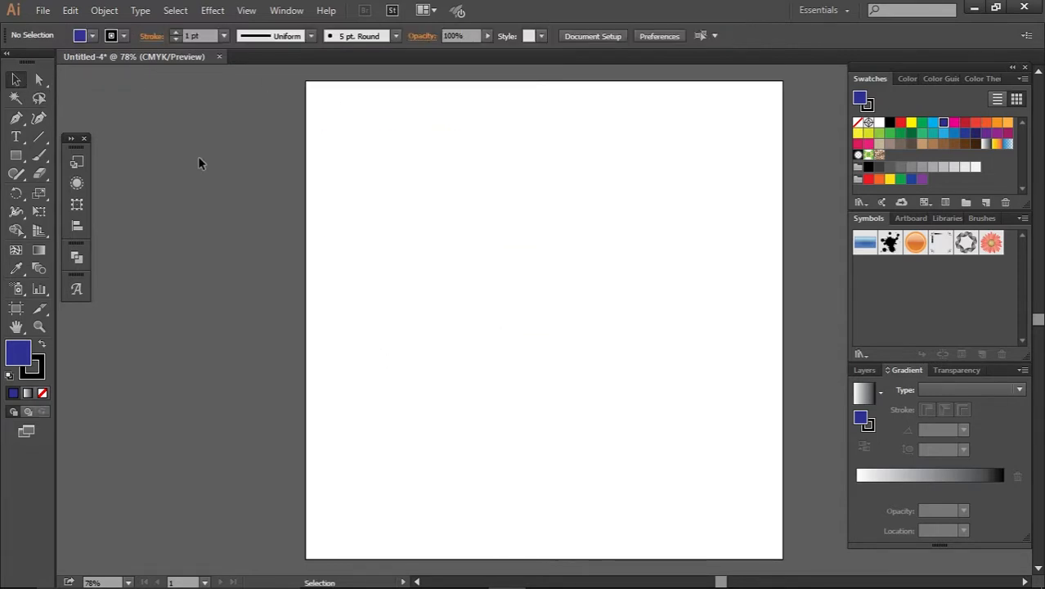
Draw a closed dark blue triangle with the Pen tool, with its apex at about X 384, Y 147 px and a horizontal base at Y 323 px
left_click(16, 121)
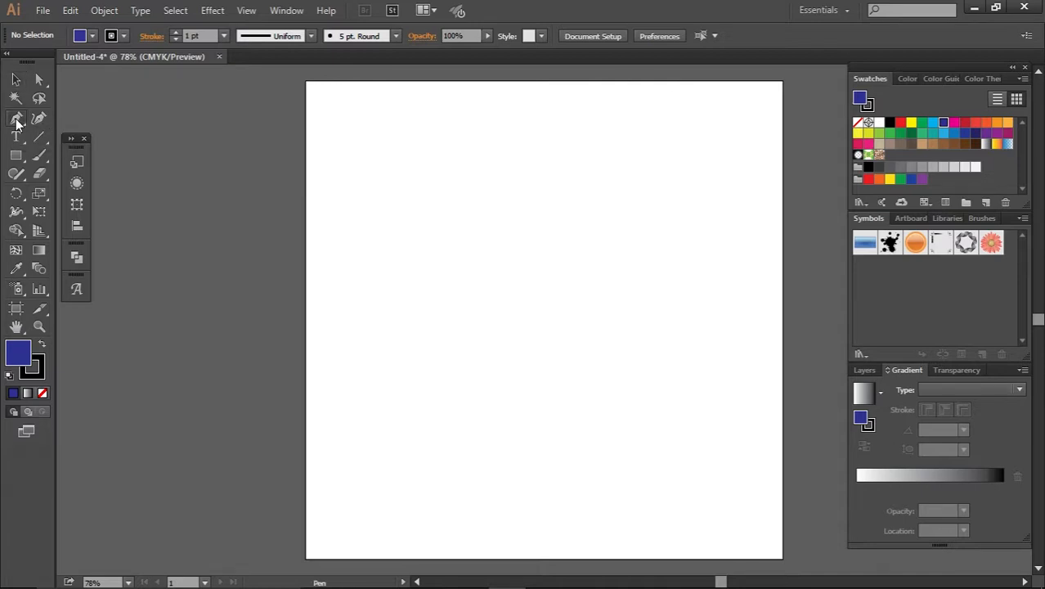
left_click(342, 273)
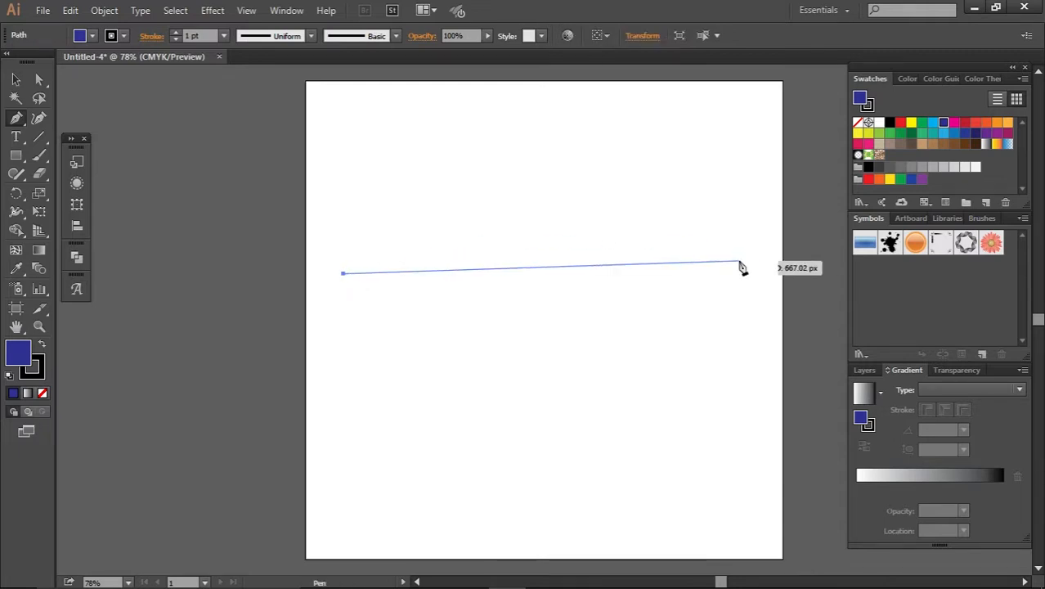
left_click(534, 169)
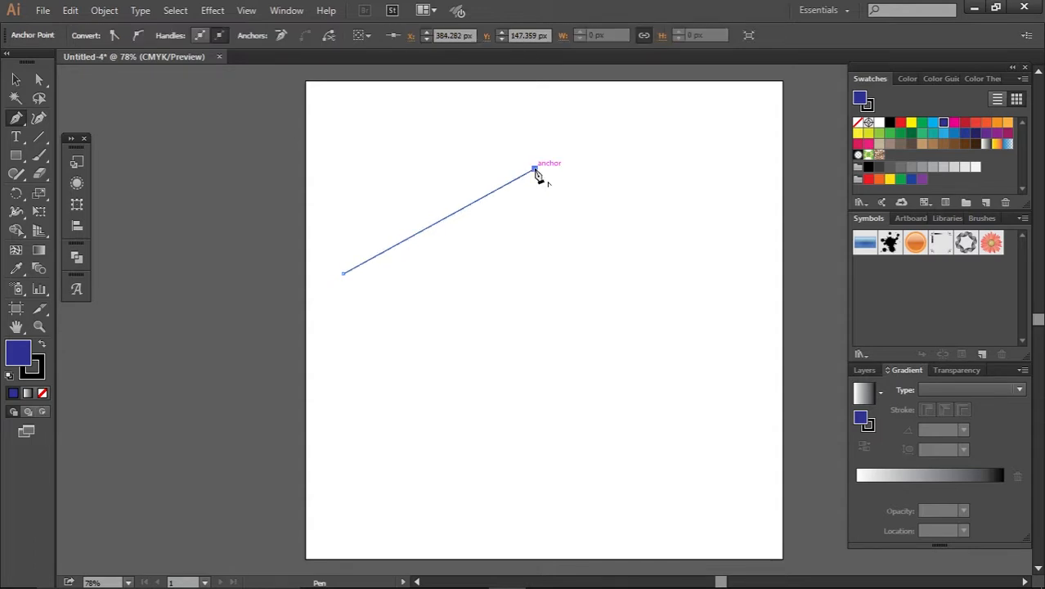
left_click(693, 275)
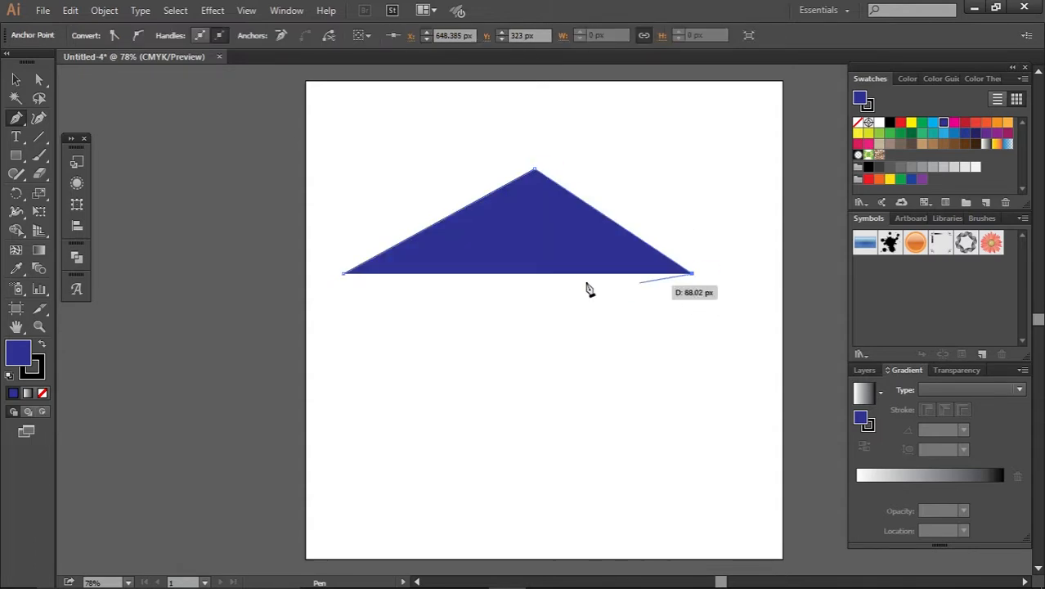
left_click(343, 275)
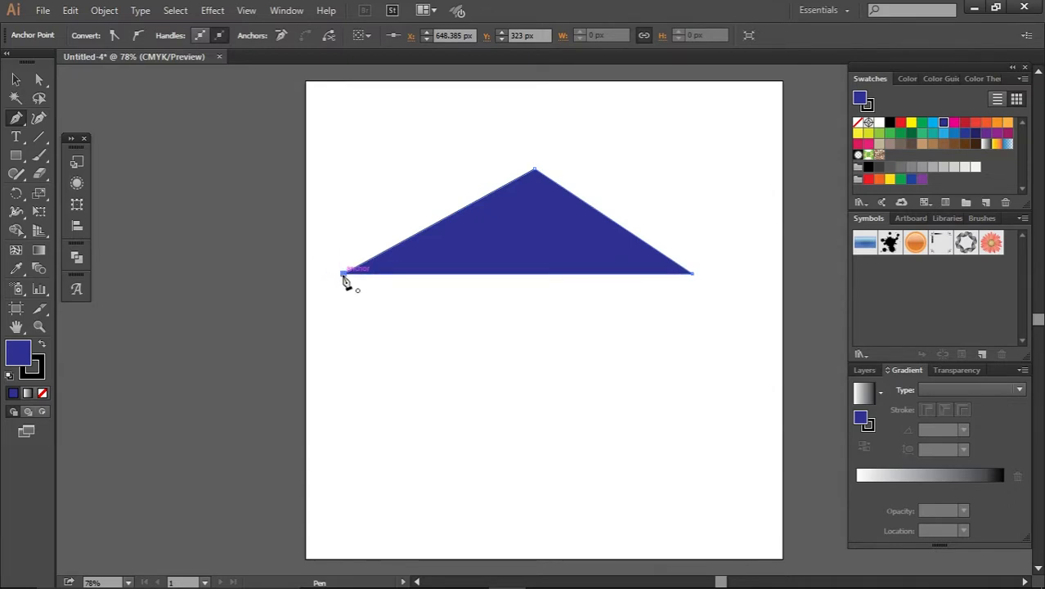
left_click(15, 79)
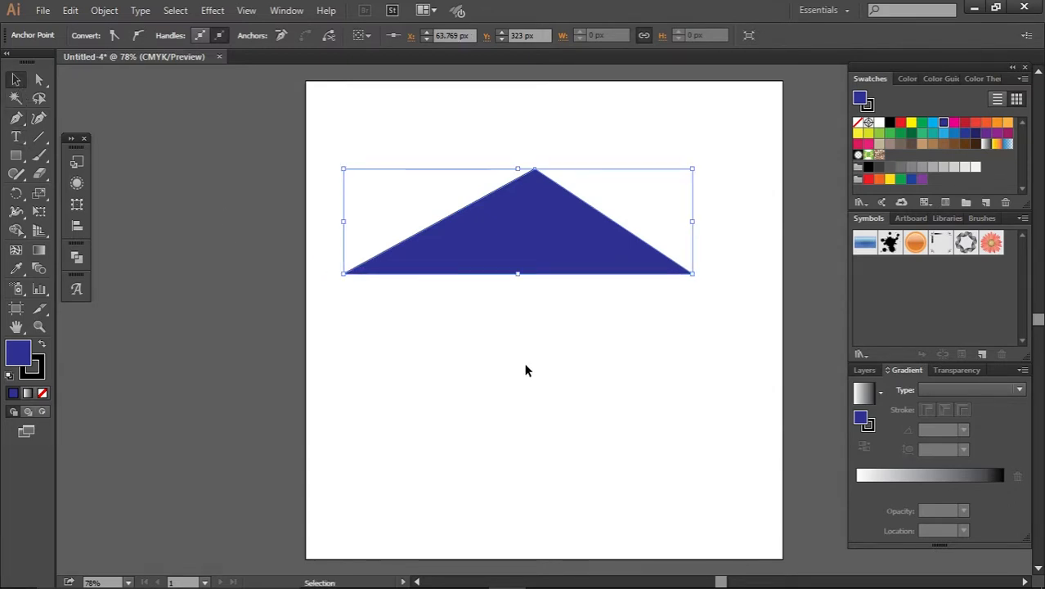
left_click(542, 378)
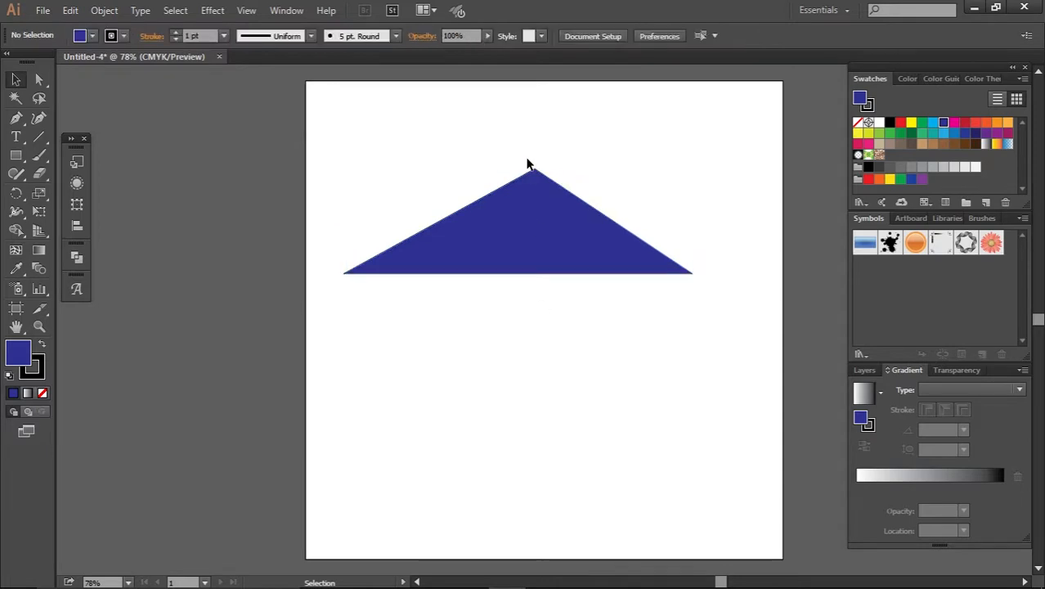
Draw a closed six-point straight-sided polygon with a notch in its lower edge below the triangle, using the Pen tool
left_click(15, 117)
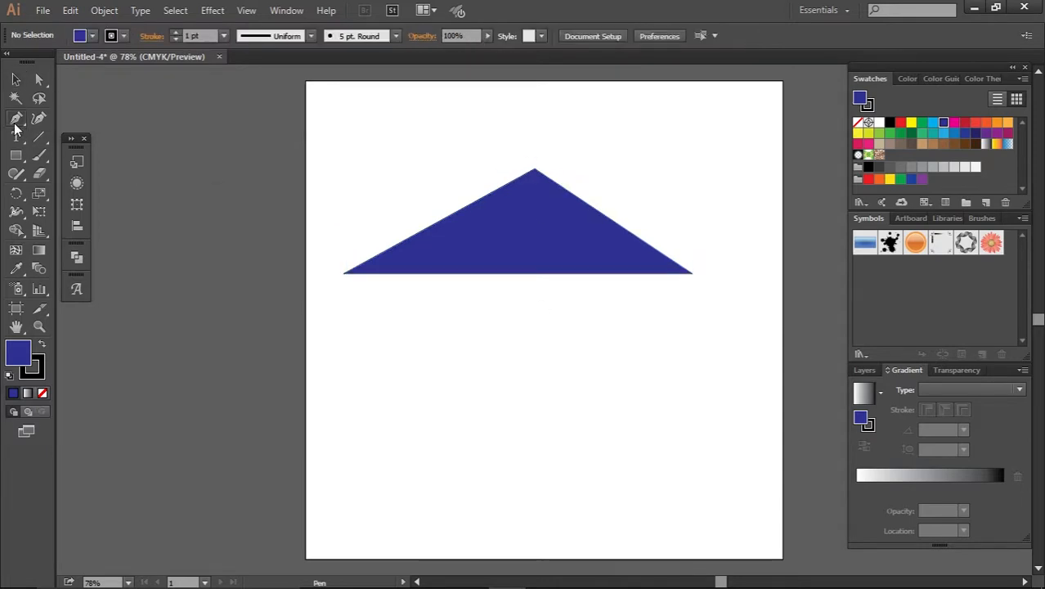
left_click(358, 384)
left_click(429, 321)
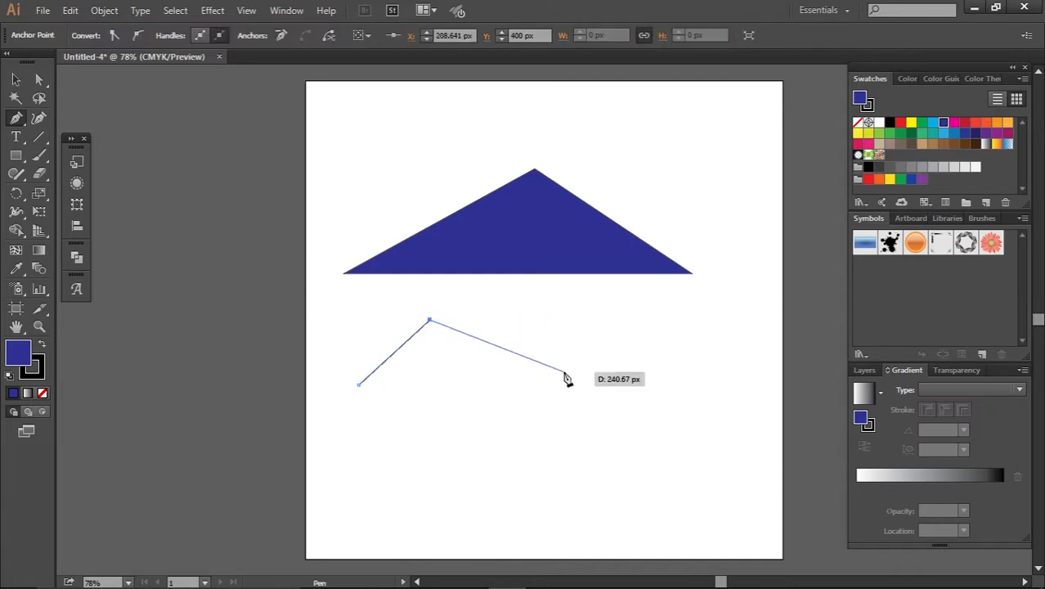
left_click(564, 372)
left_click(532, 420)
left_click(477, 391)
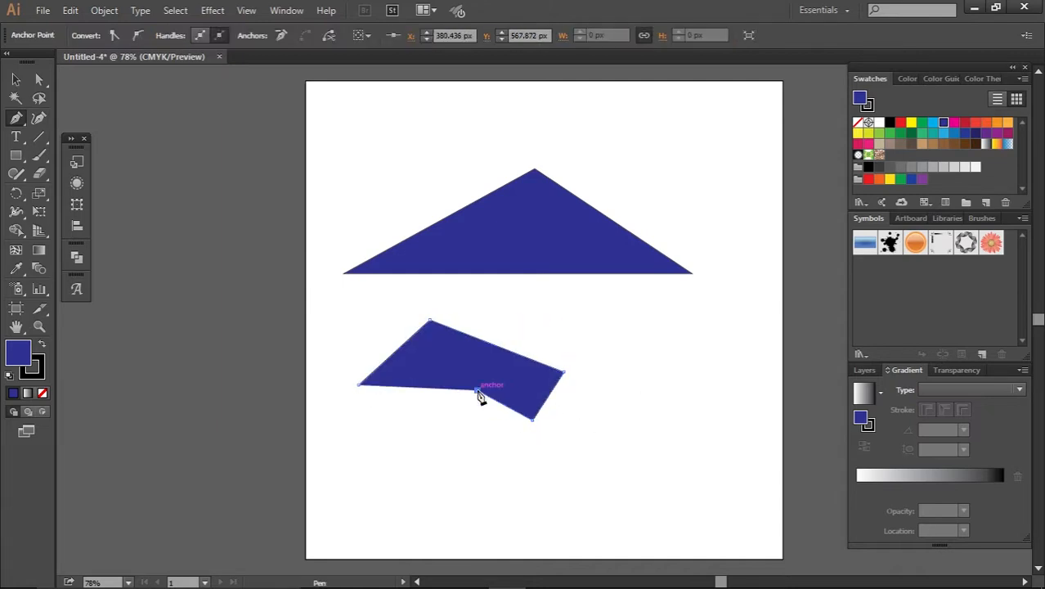
left_click(450, 428)
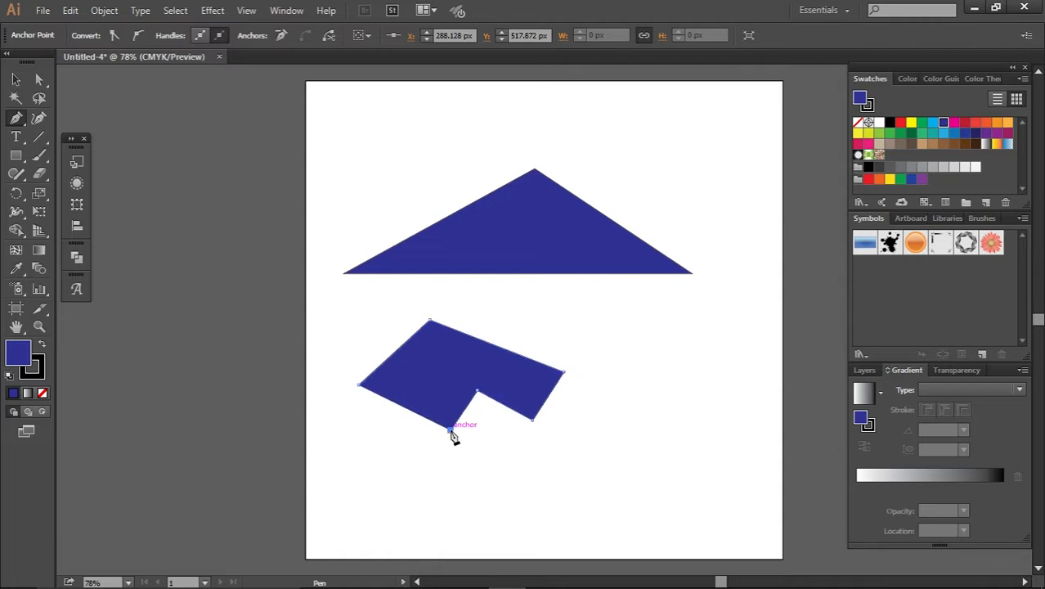
left_click(359, 384)
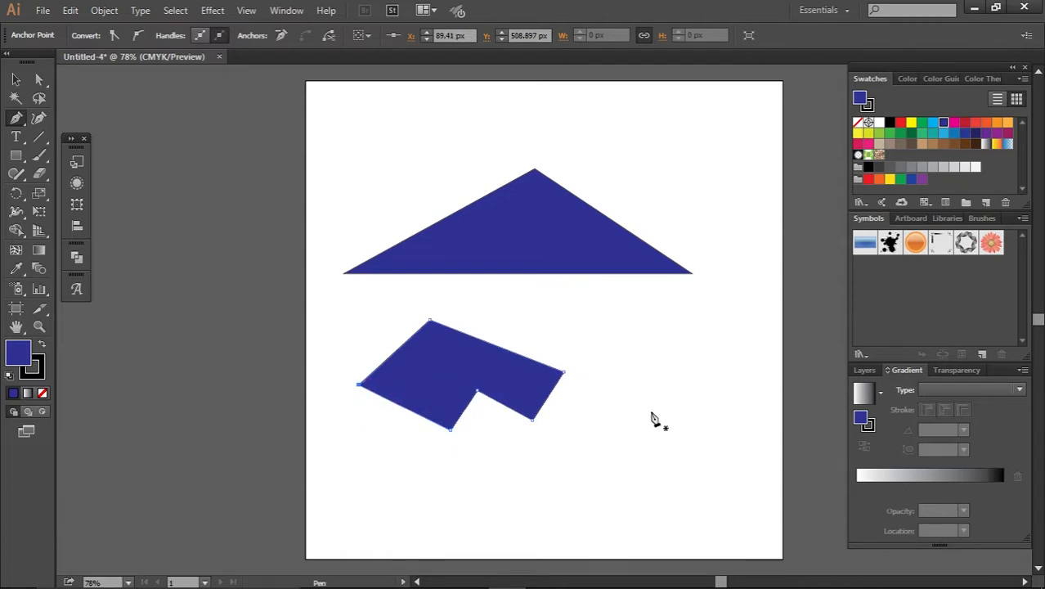
Draw a closed seven-point zigzag shape with self-crossing straight edges to the right of the notched polygon, using the Pen tool
left_click(692, 340)
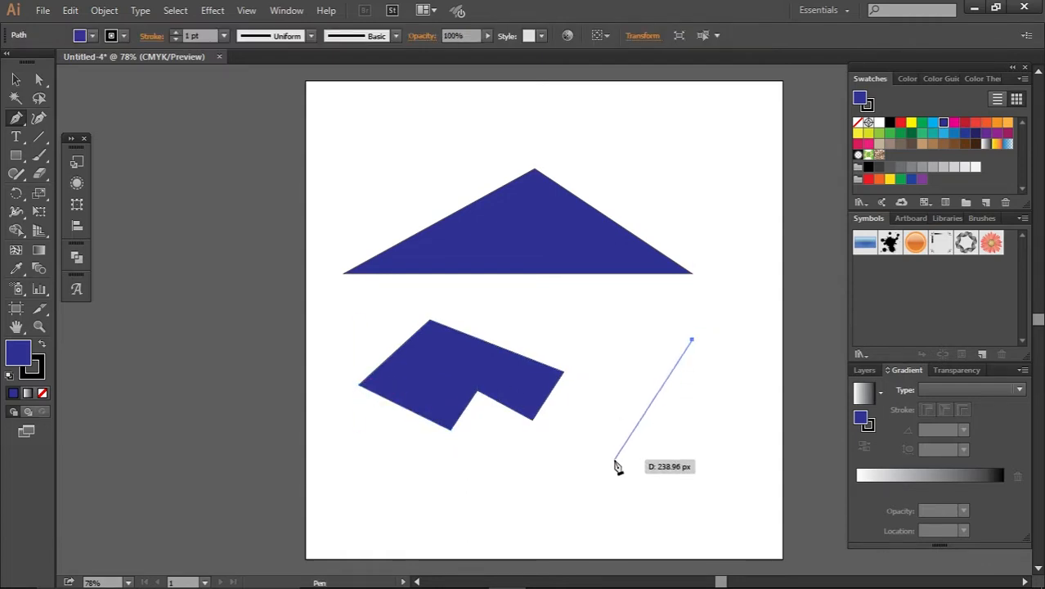
left_click(614, 459)
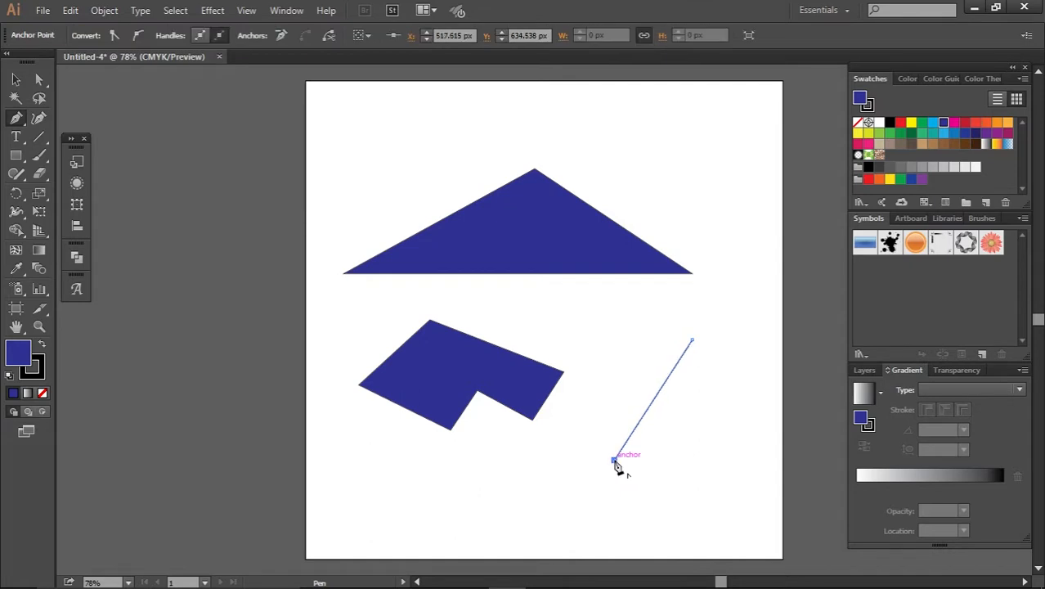
left_click(589, 353)
left_click(669, 434)
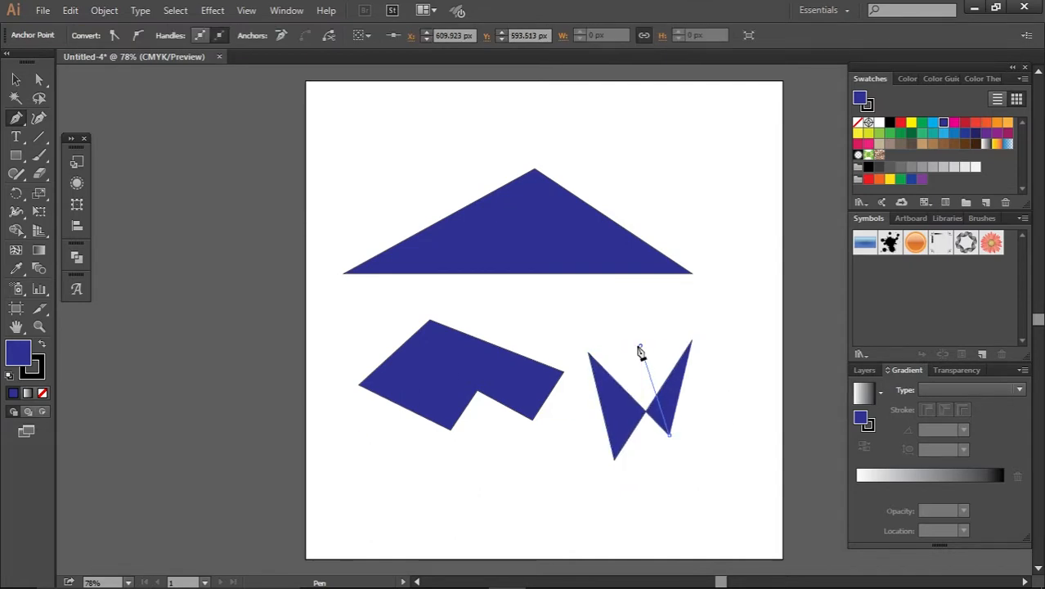
left_click(640, 347)
left_click(635, 472)
left_click(691, 458)
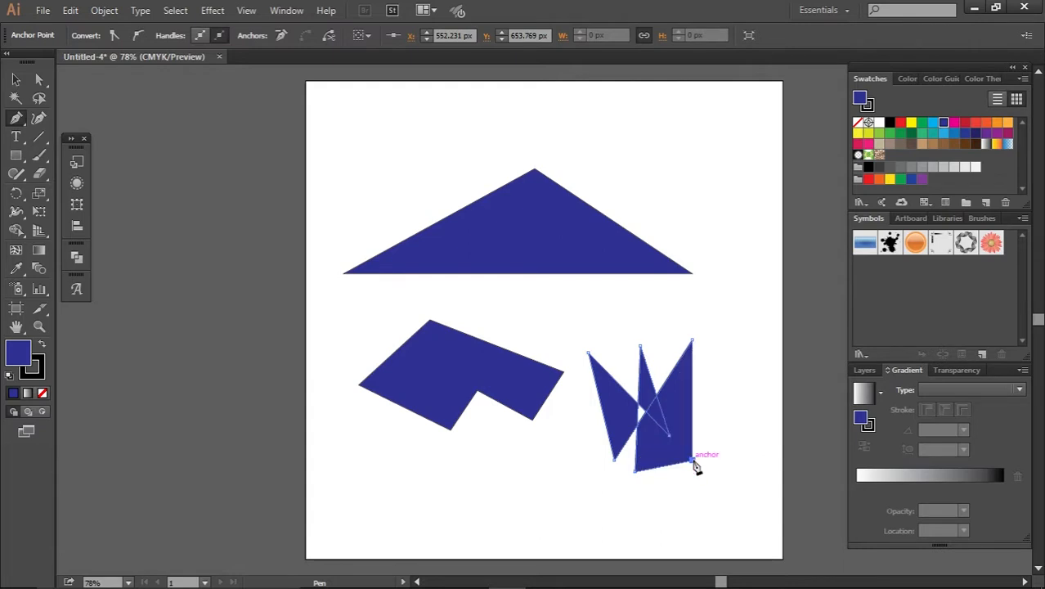
left_click(692, 339)
Draw a closed curved Pen shape over the triangle from about X 47, Y 129 px through a smooth point at X 336, Y 123 px, and fill it green
left_click(333, 157)
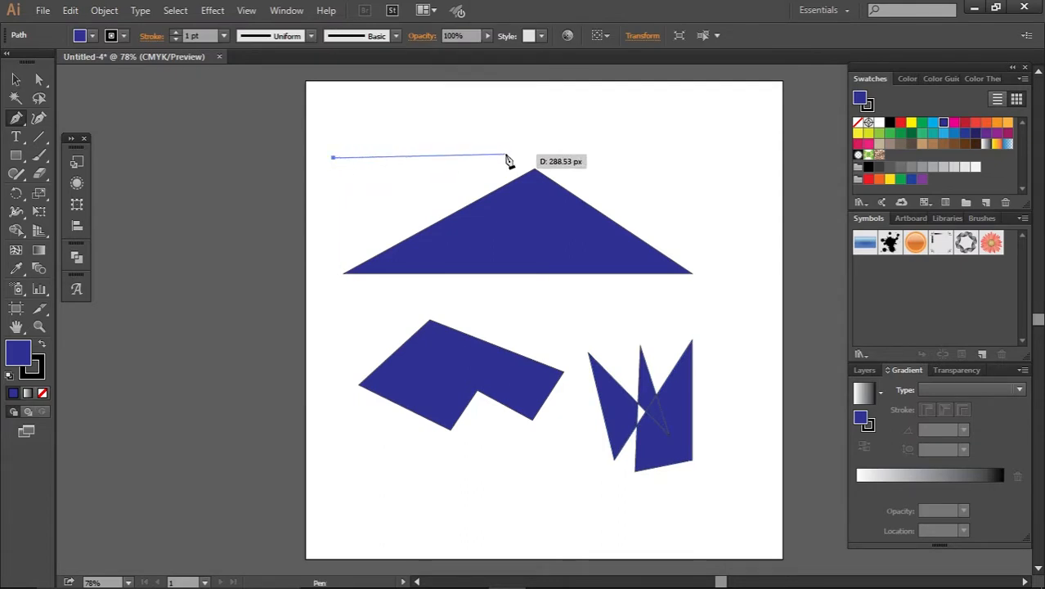
left_click_drag(505, 154, 599, 224)
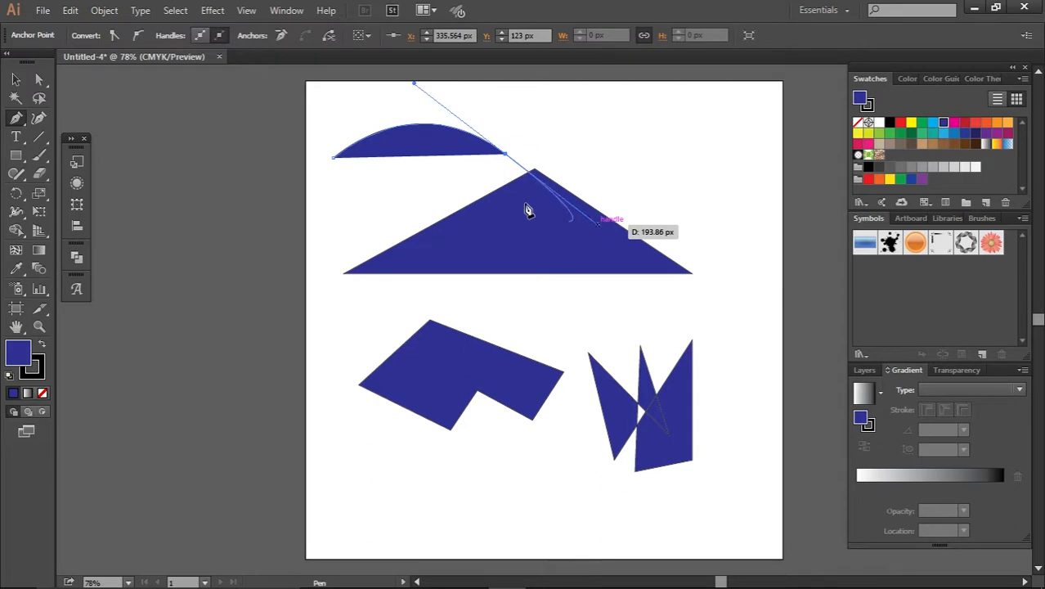
left_click(421, 309)
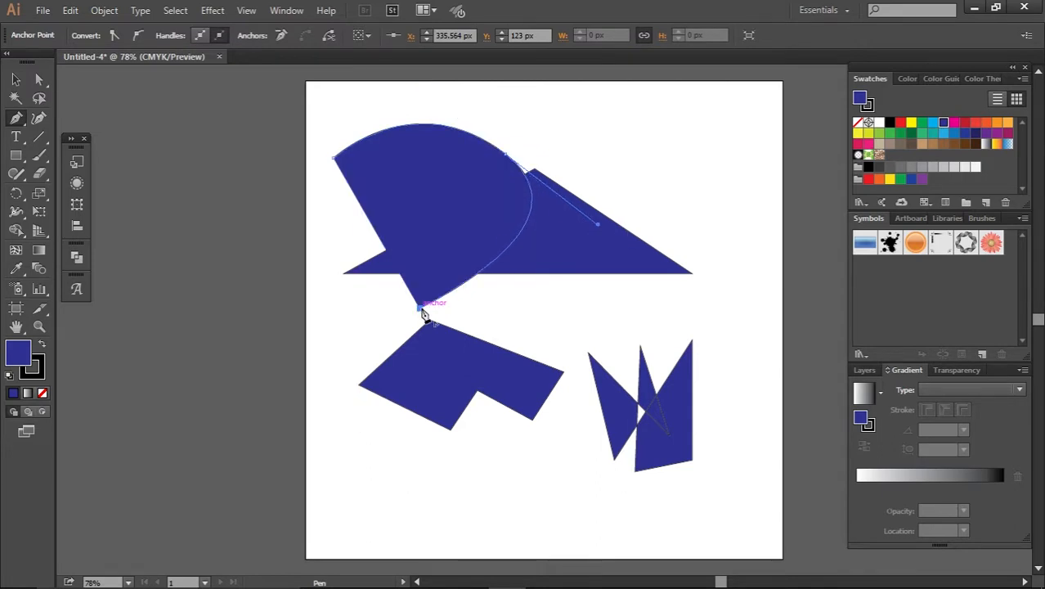
left_click(334, 158)
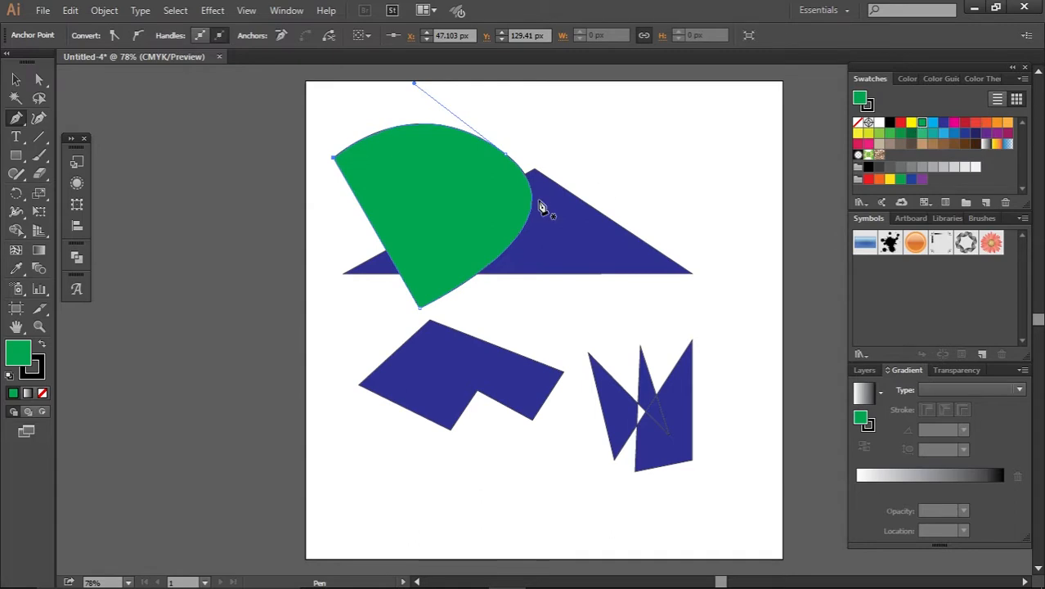
Select all four pen-drawn shapes with the Selection tool and delete them from the artboard
key("v")
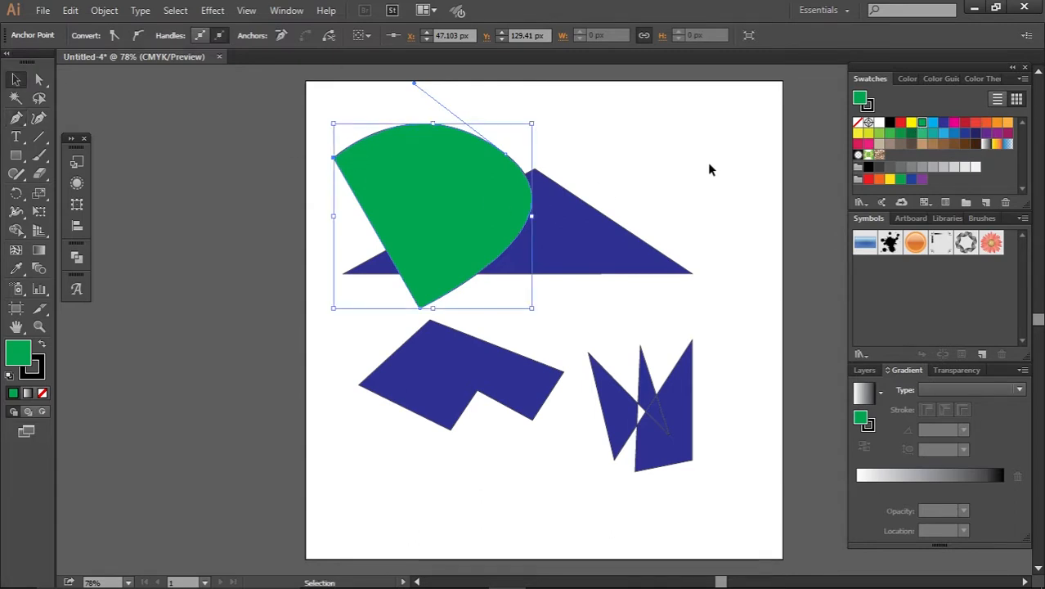
left_click_drag(709, 164, 372, 434)
key("Delete")
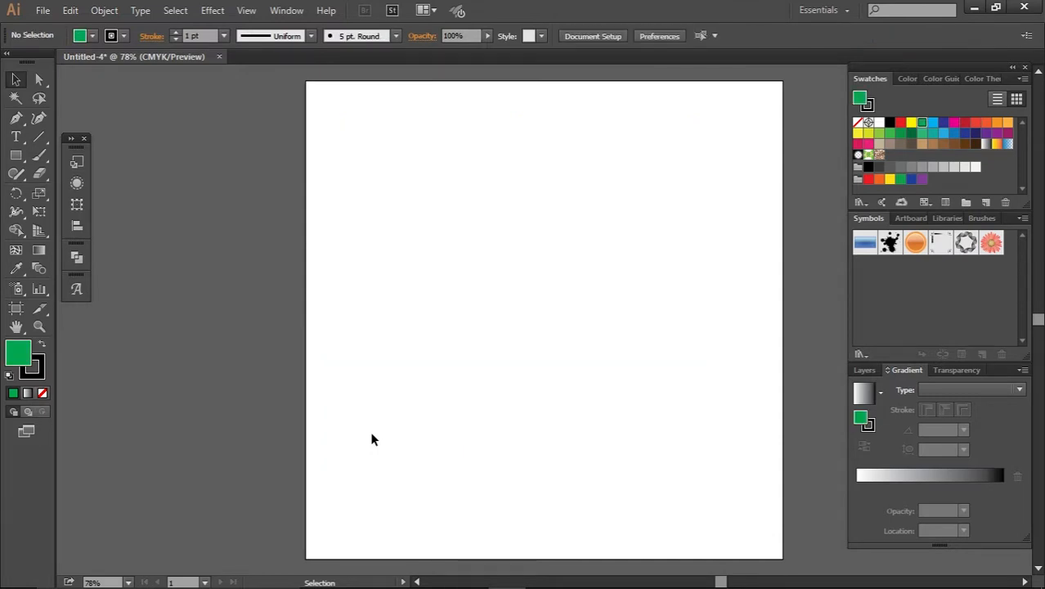
Draw a large closed green rounded shape from four points with the Curvature tool, lowering the second point before closing the path
left_click(40, 118)
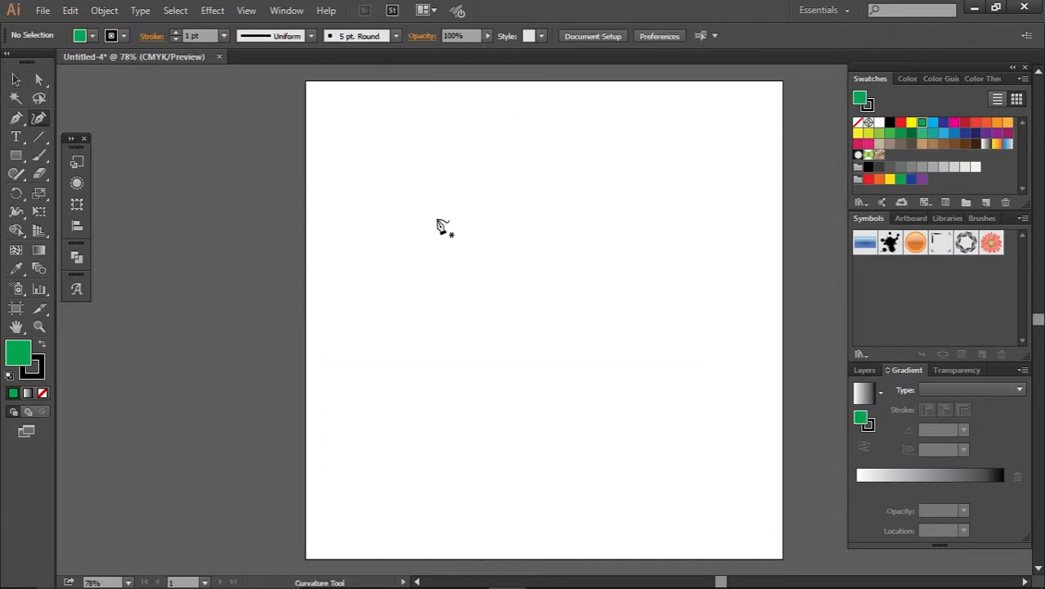
left_click(411, 248)
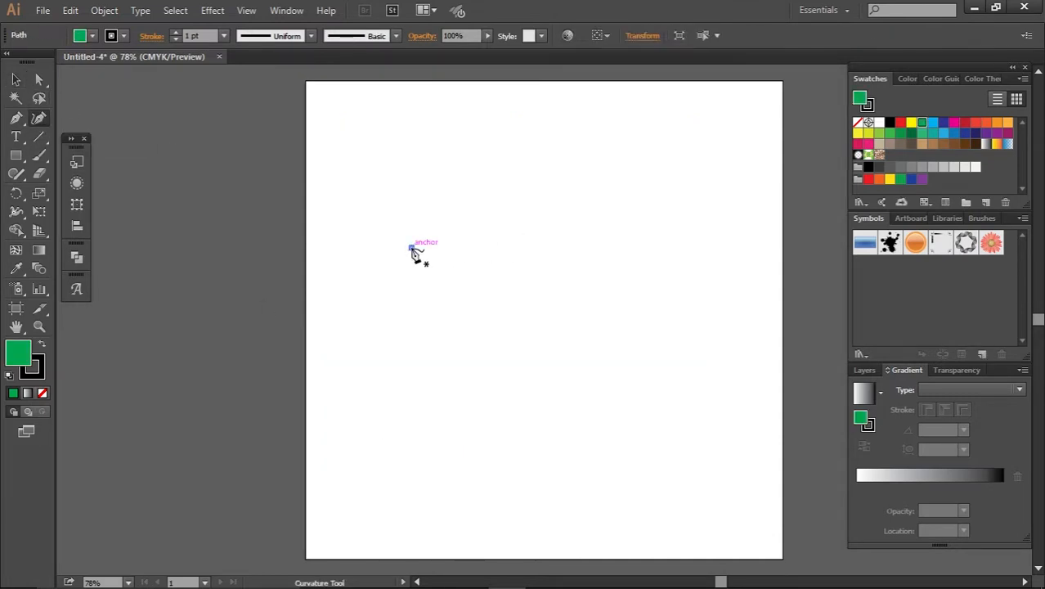
left_click(644, 262)
left_click_drag(643, 261, 642, 296)
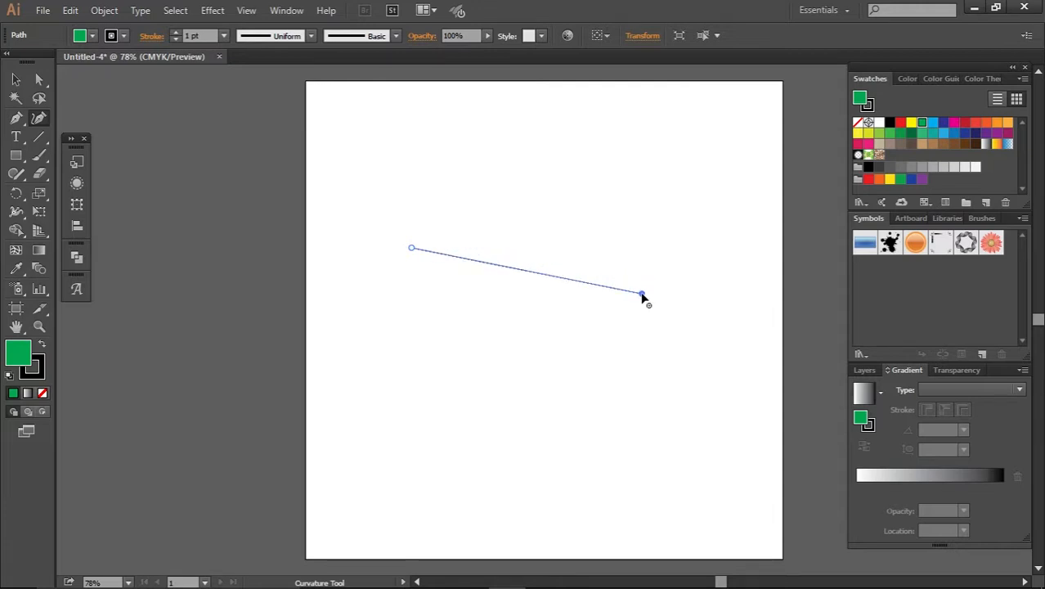
left_click(615, 464)
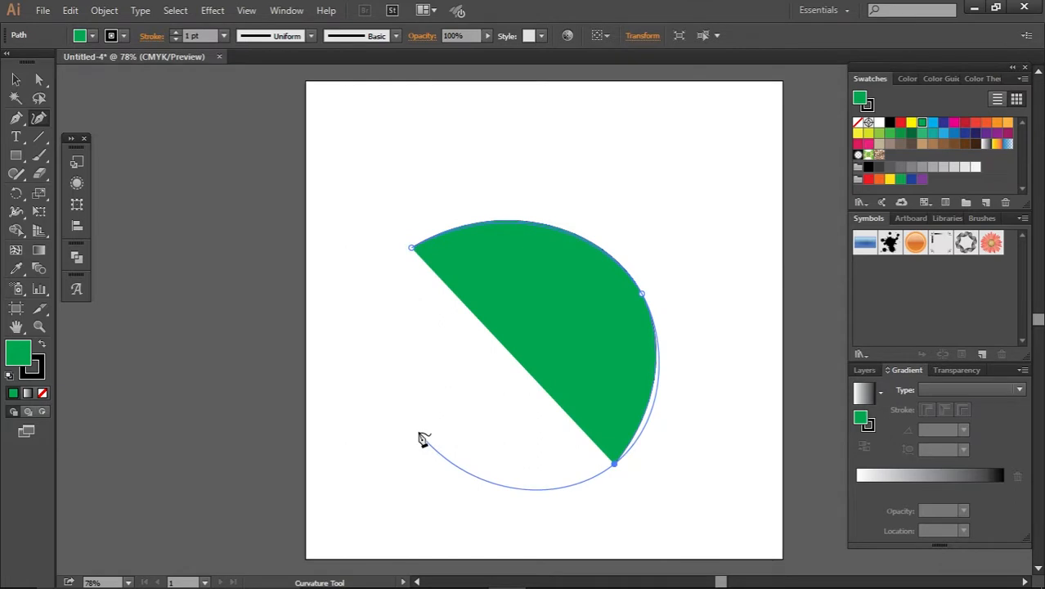
left_click(376, 452)
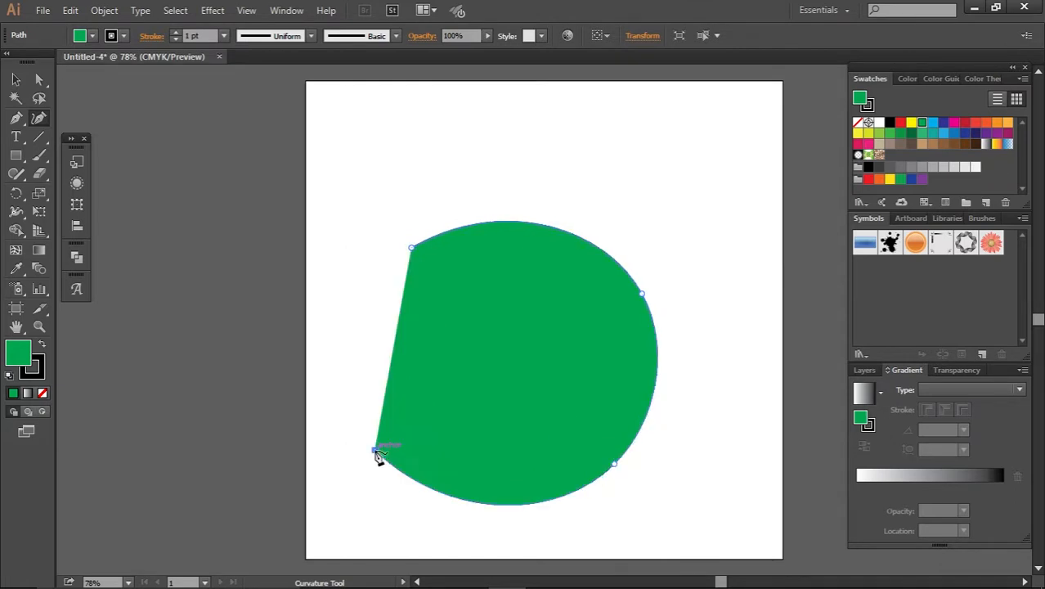
left_click(411, 247)
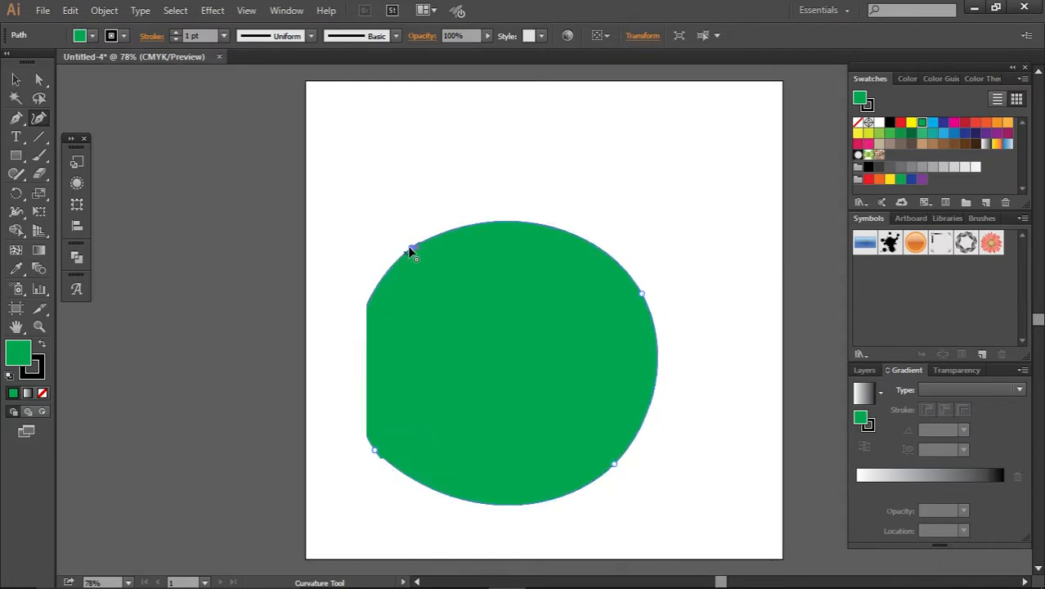
Draw a closed six-point wavy green shape overlapping the upper part of the round shape with the Curvature tool
left_click(638, 193)
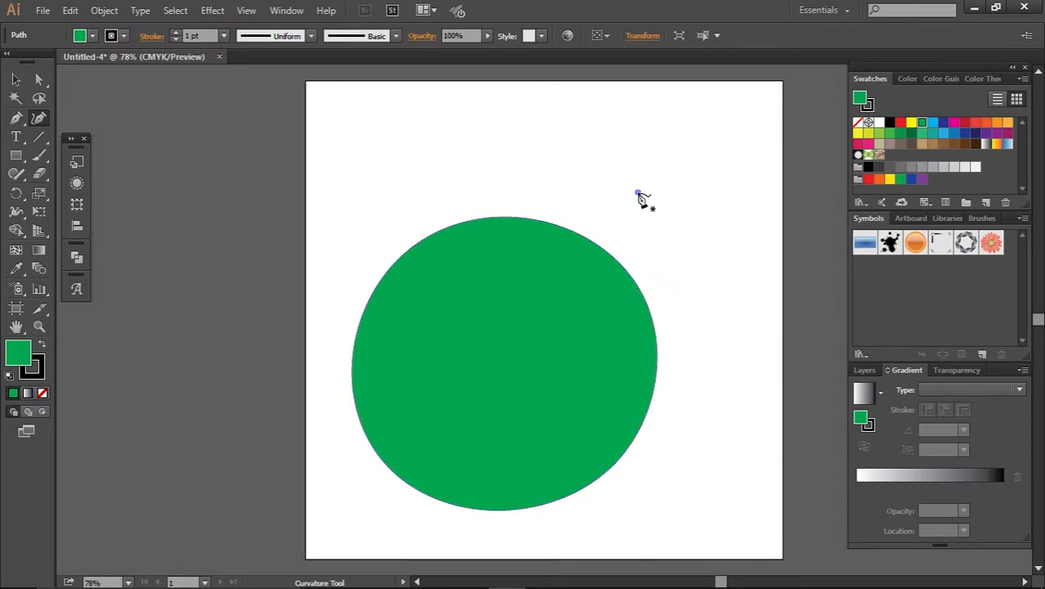
left_click(473, 171)
left_click(436, 249)
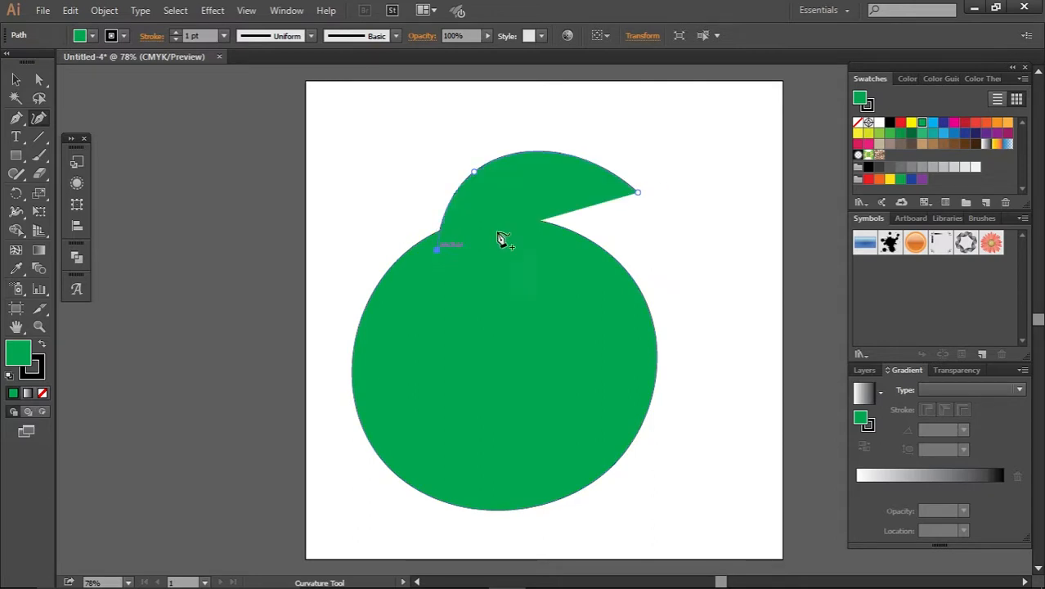
left_click(610, 213)
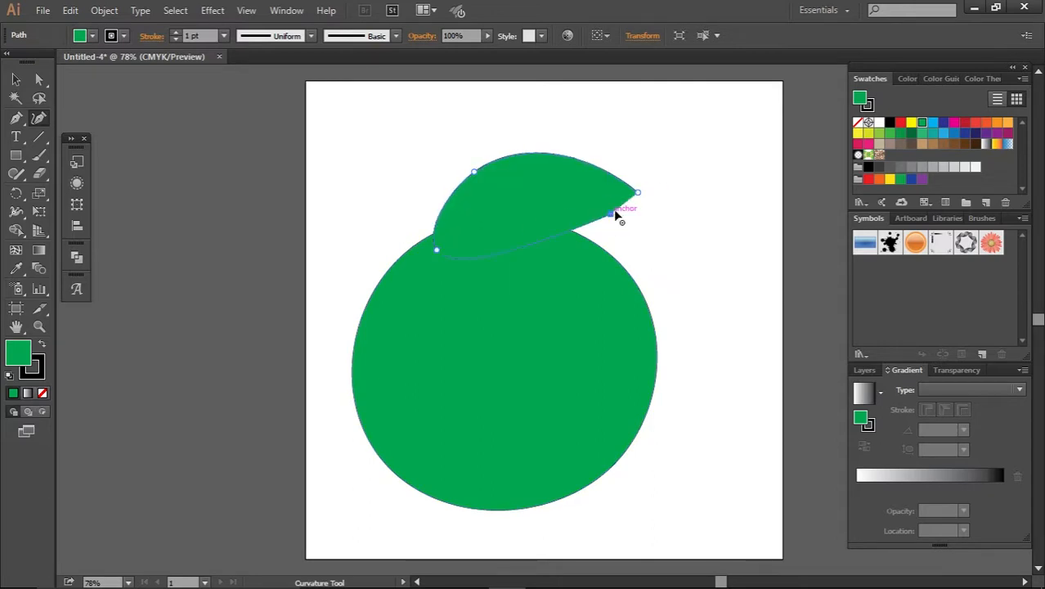
left_click(658, 270)
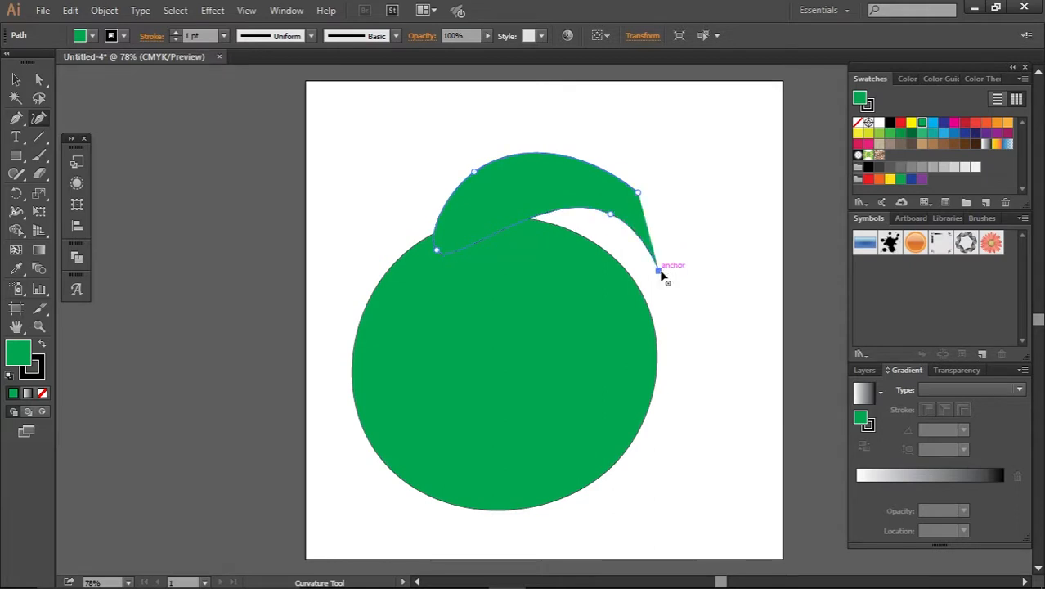
left_click(729, 240)
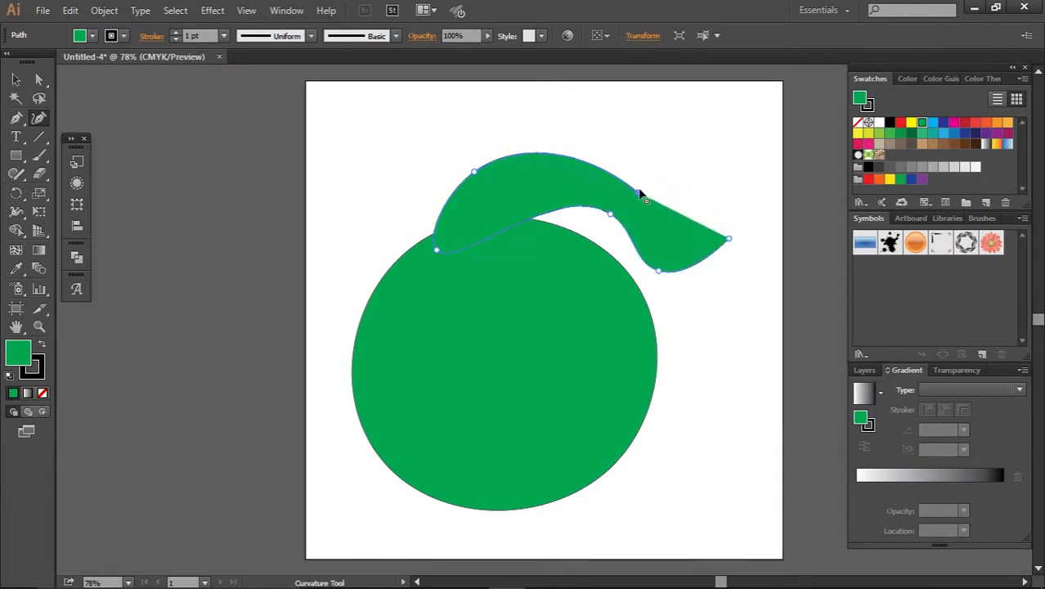
left_click(641, 194)
Move the large round shape left across the artboard's left edge, clear of the wavy shape, and deselect it
left_click(16, 79)
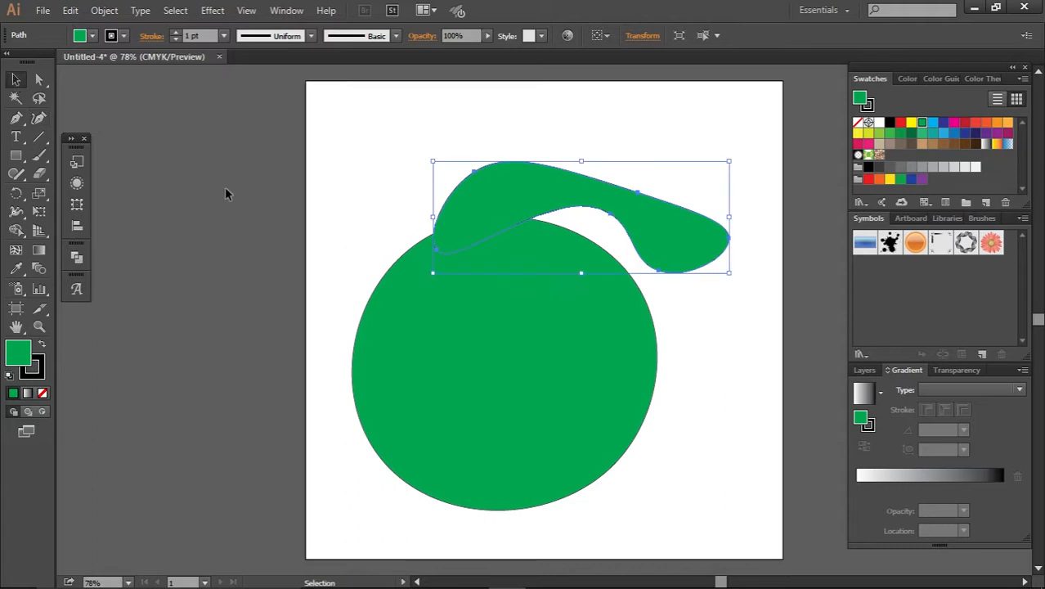
left_click_drag(599, 372, 315, 401)
left_click(605, 322)
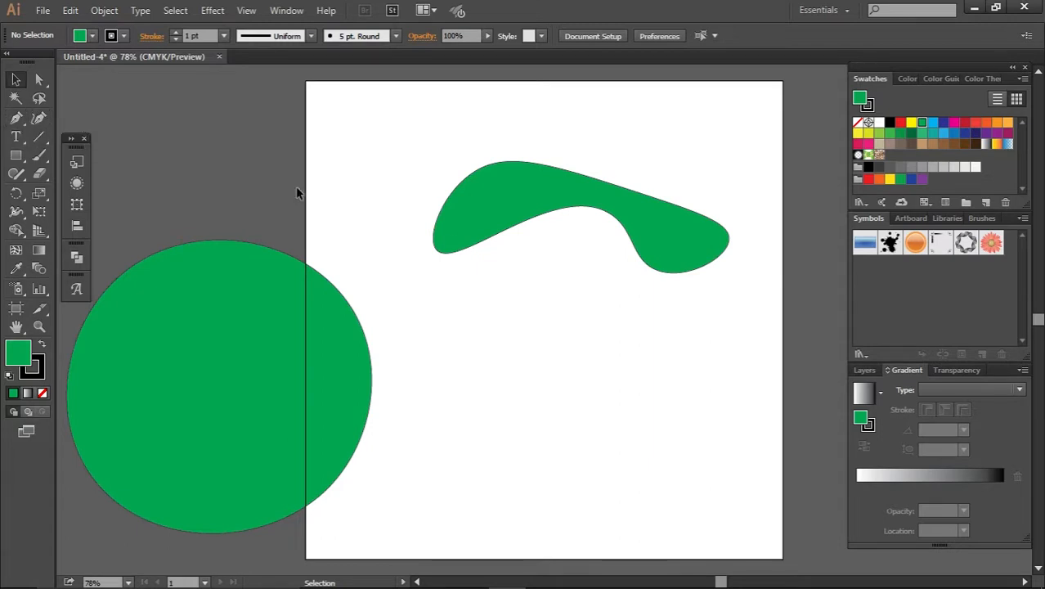
Select the large round shape and the wavy green shape together and delete both
left_click_drag(493, 155, 216, 365)
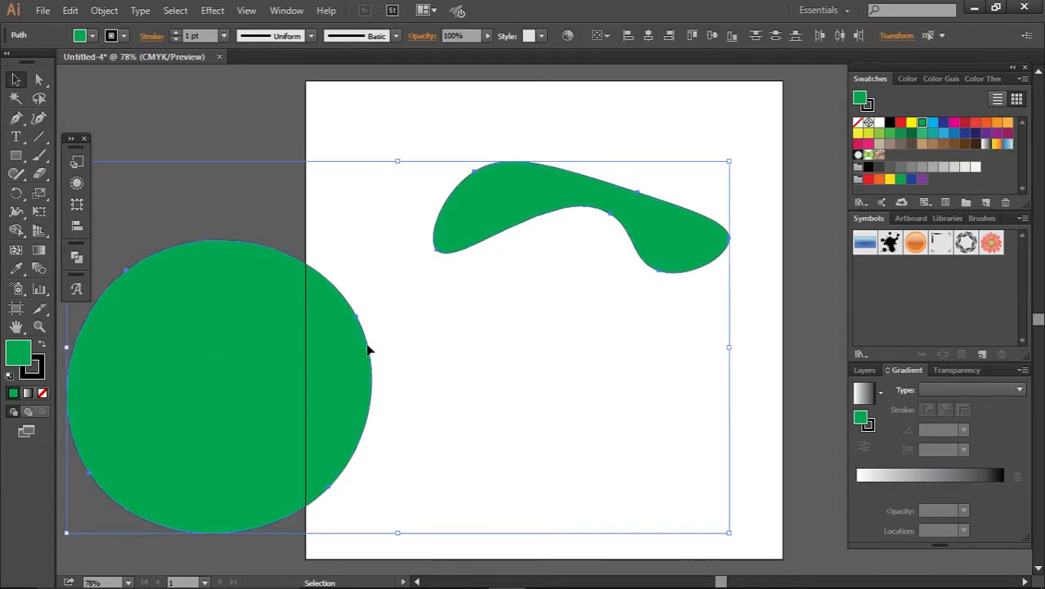
key("Delete")
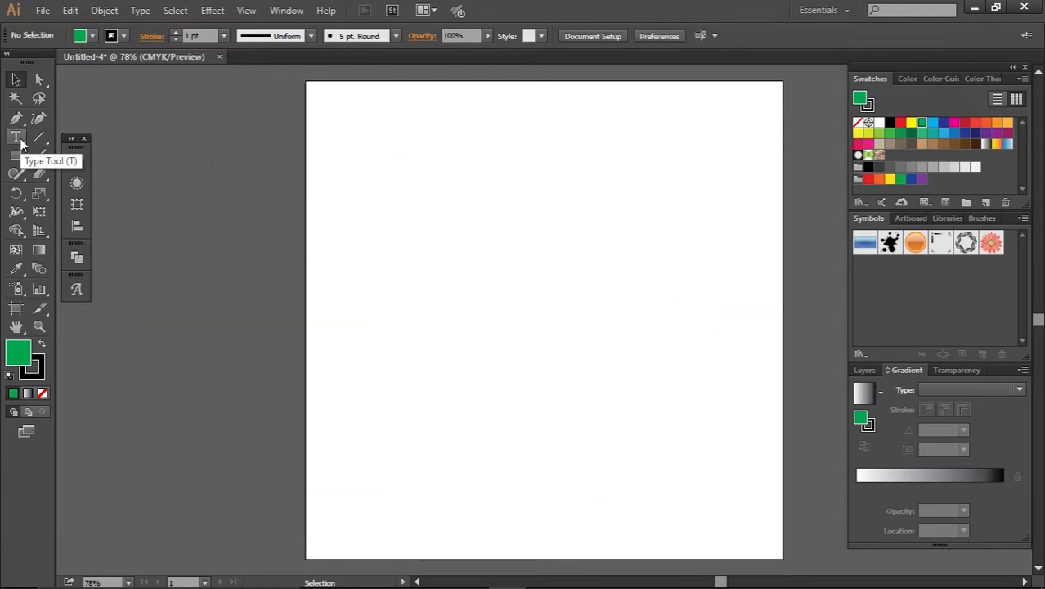
Draw a wide black rectangle without a stroke in the middle of the artboard, abandoning the empty text point
key("t")
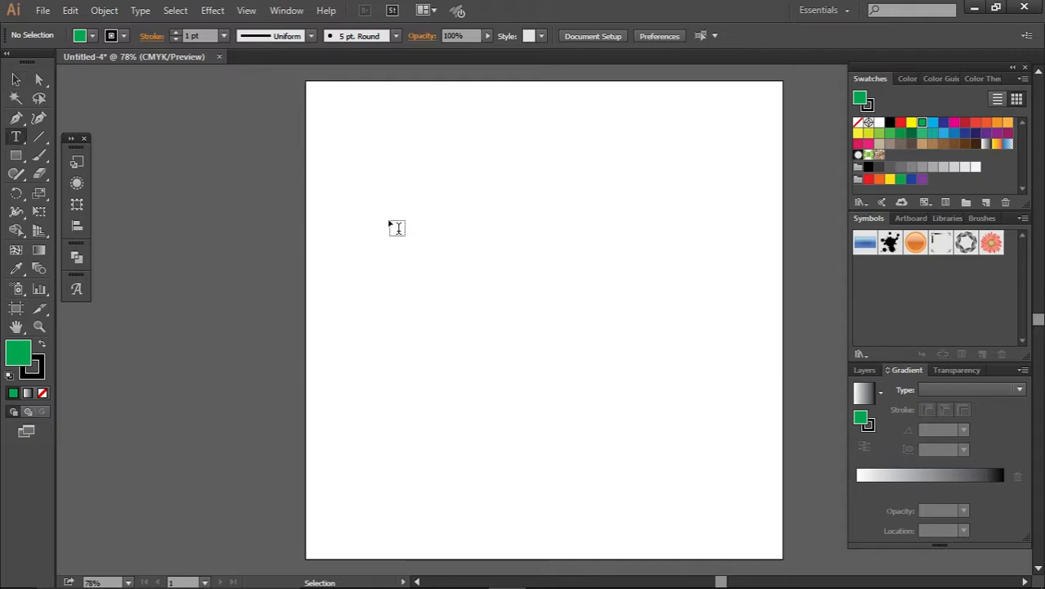
left_click(388, 218)
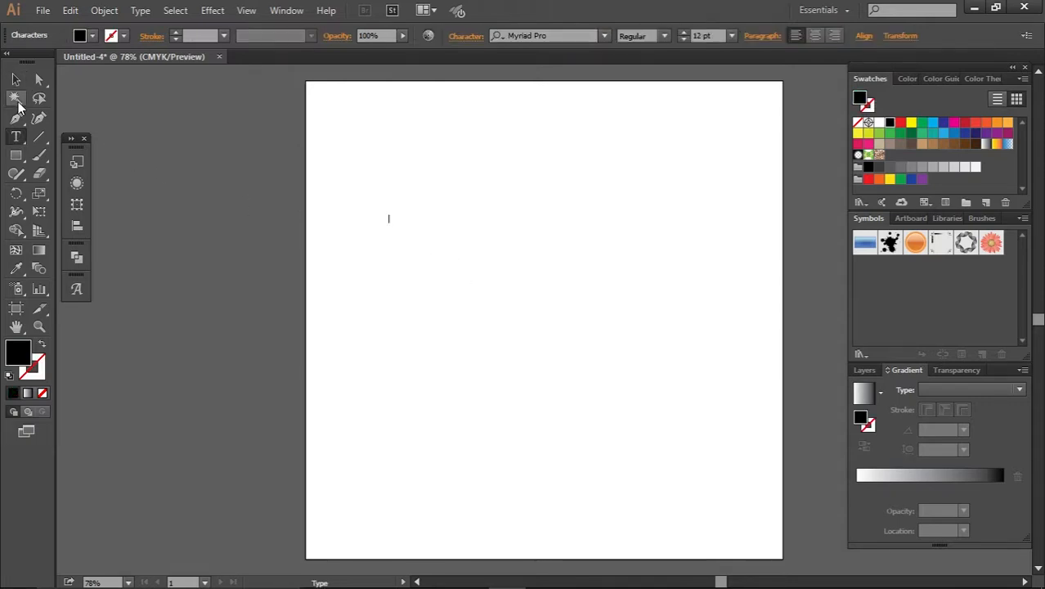
left_click(16, 156)
left_click_drag(427, 272, 648, 373)
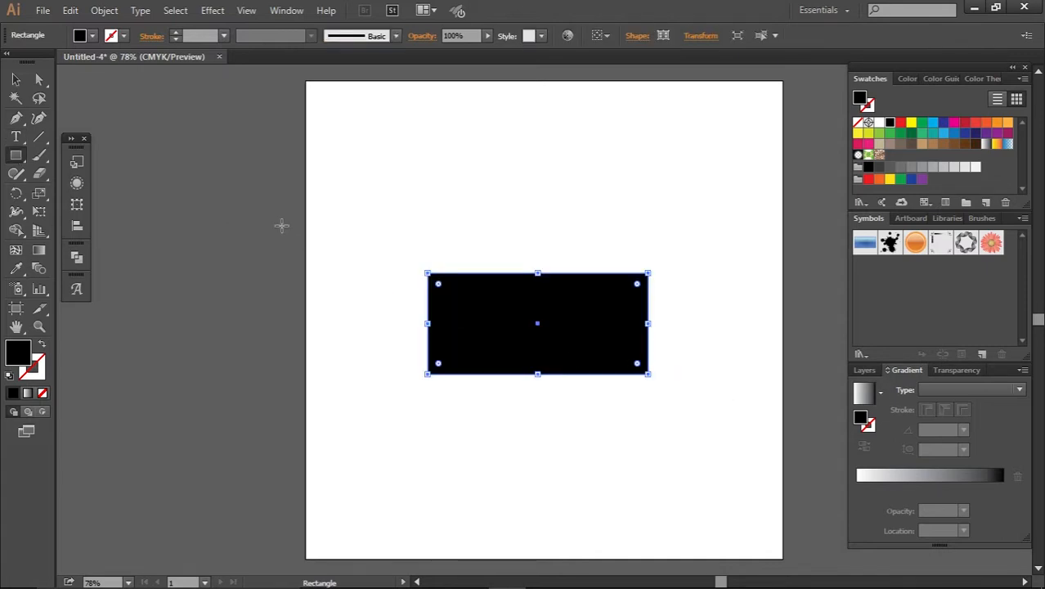
Add the point text "A ranctangle shap" above the black rectangle and scale it up to 51.75 pt
left_click(15, 136)
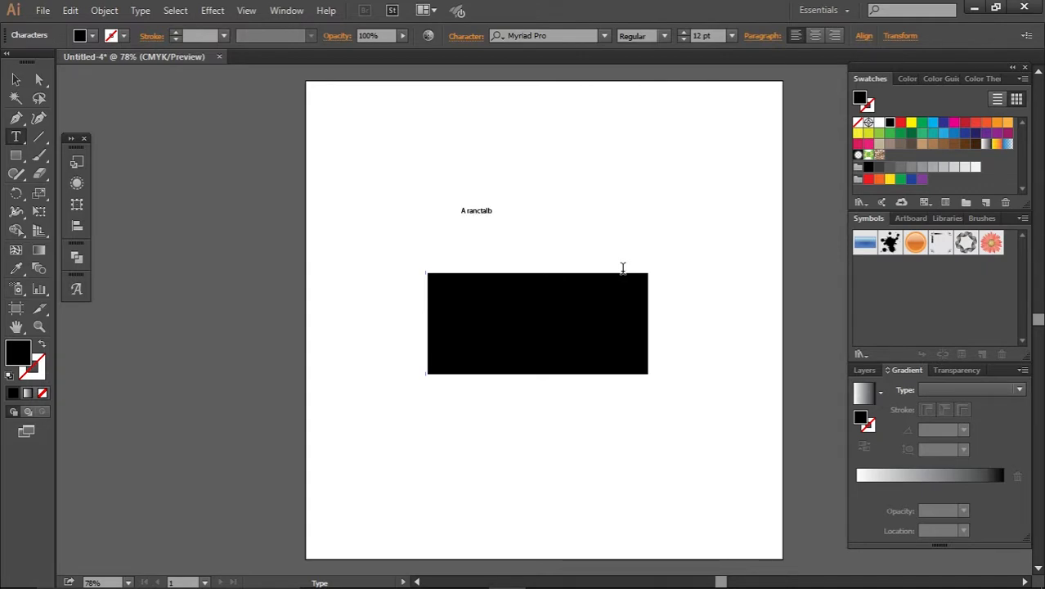
type("gle shap")
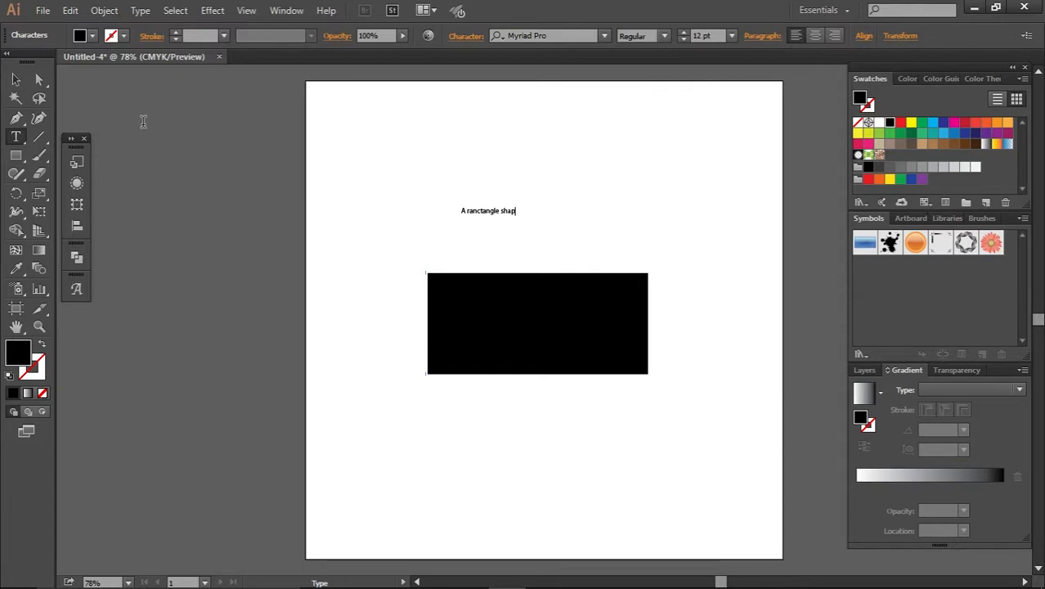
left_click(14, 82)
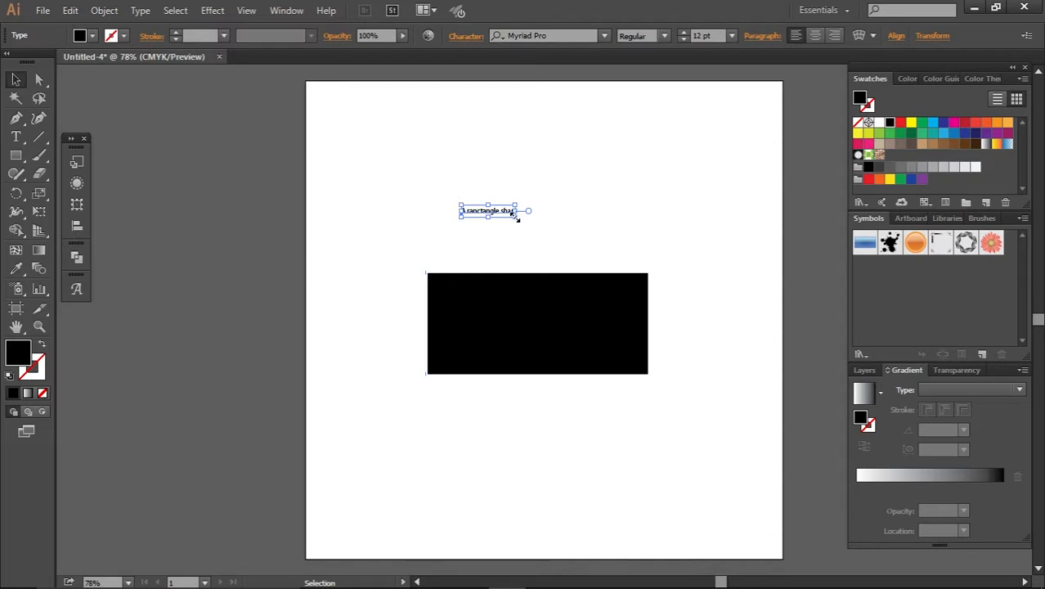
left_click_drag(516, 218, 607, 247)
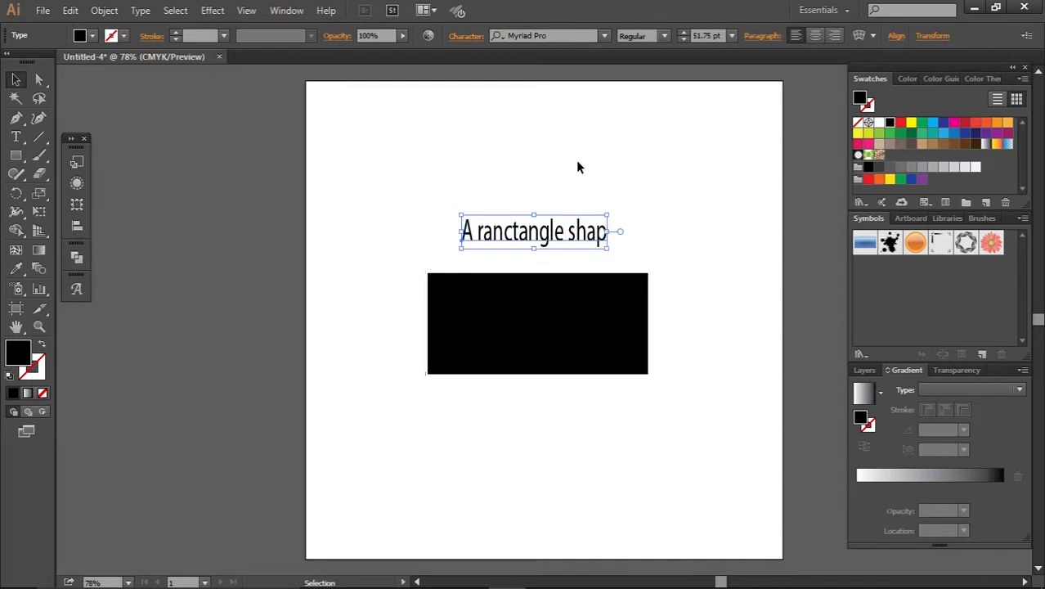
Change the text's font family to Nexa Bold
left_click(561, 35)
key("Down")
key("Down")
key("Down")
key("Down")
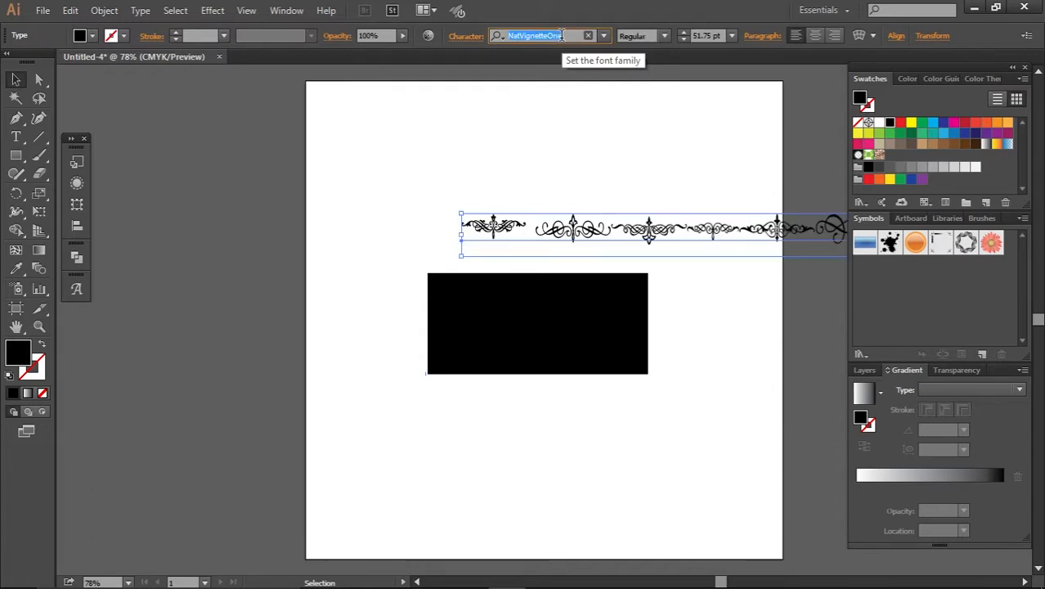
key("Down")
key("Down")
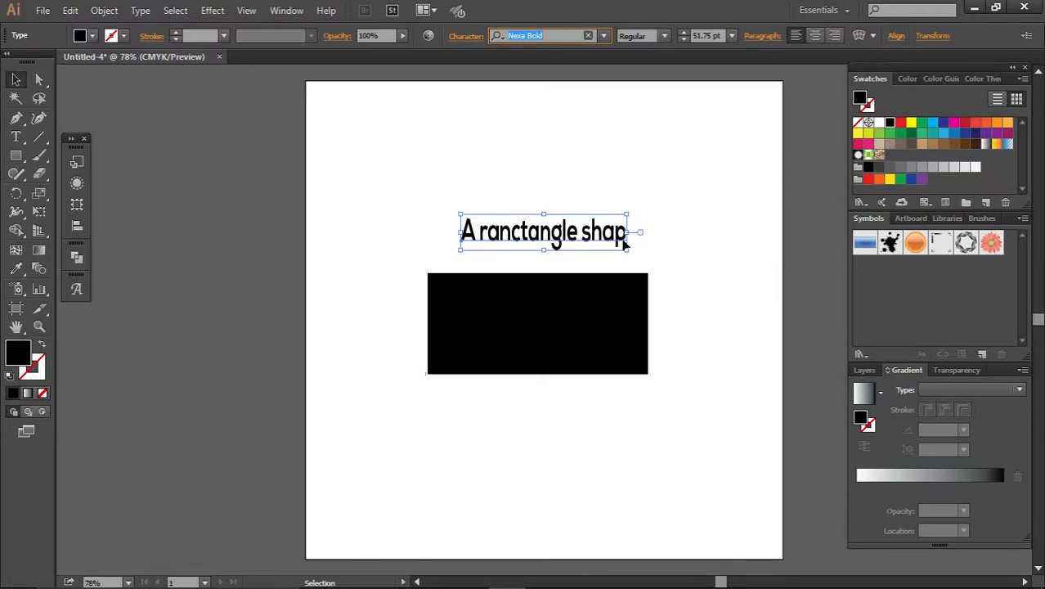
Complete the text as "A ranctangle shape", nudge it slightly left and deselect it
double_click(623, 236)
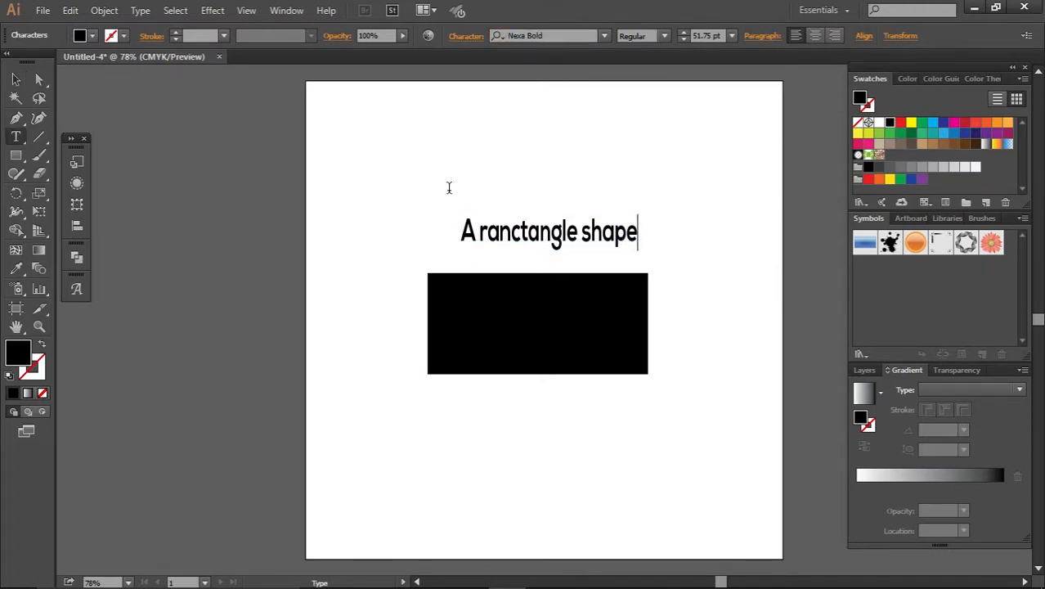
left_click(15, 79)
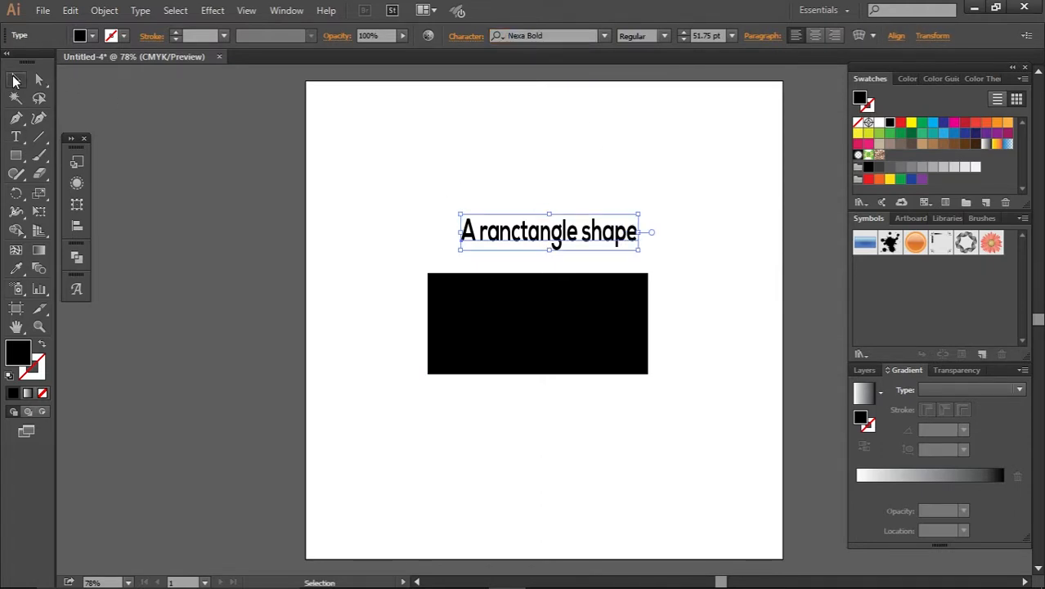
key("Left")
key("Left")
left_click(404, 166)
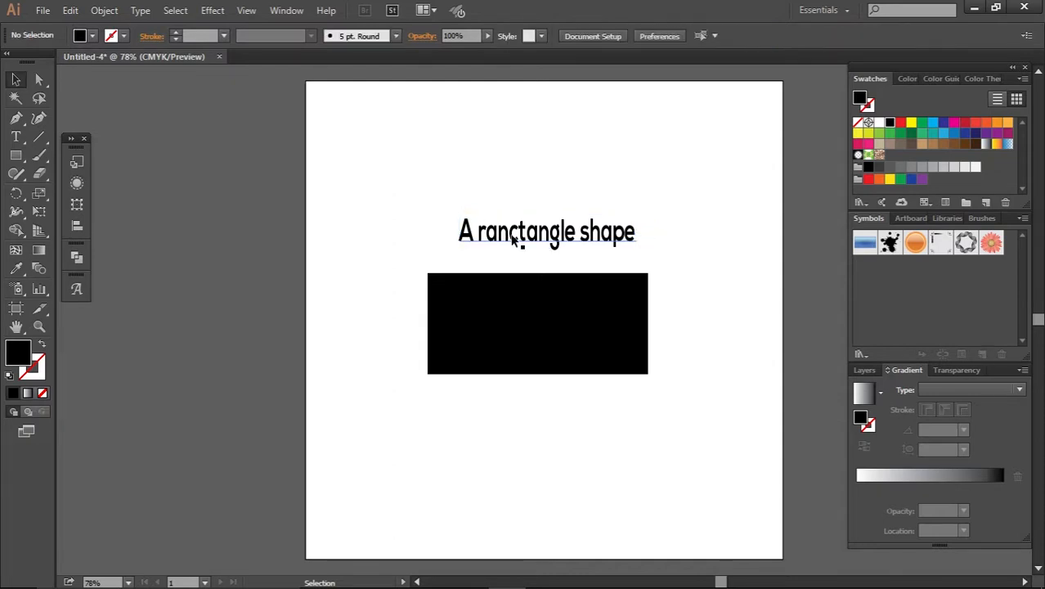
Fill the text above the rectangle with green and deselect it
left_click(515, 239)
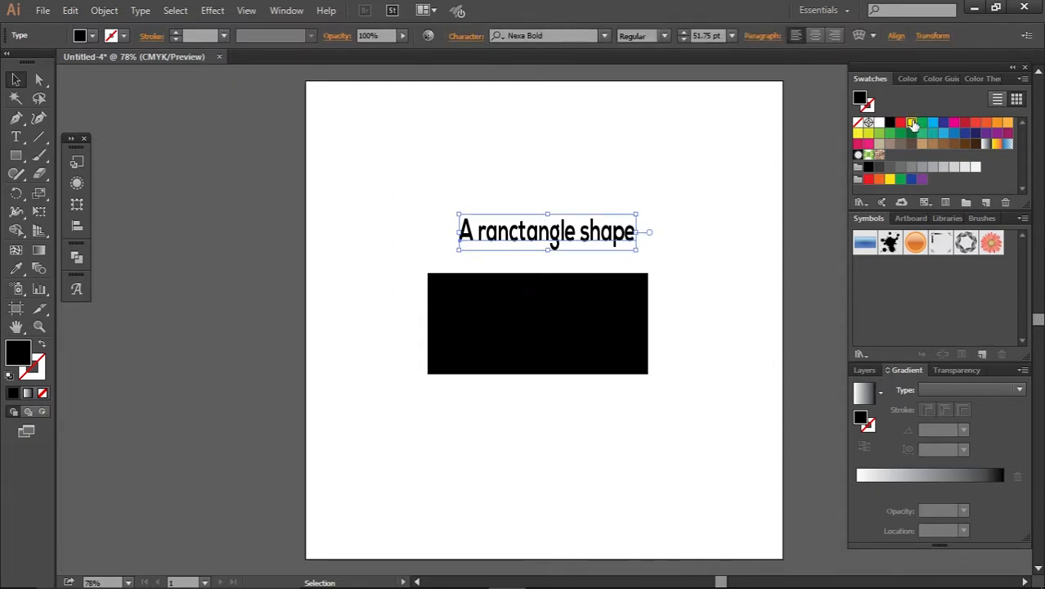
left_click(912, 122)
left_click(923, 122)
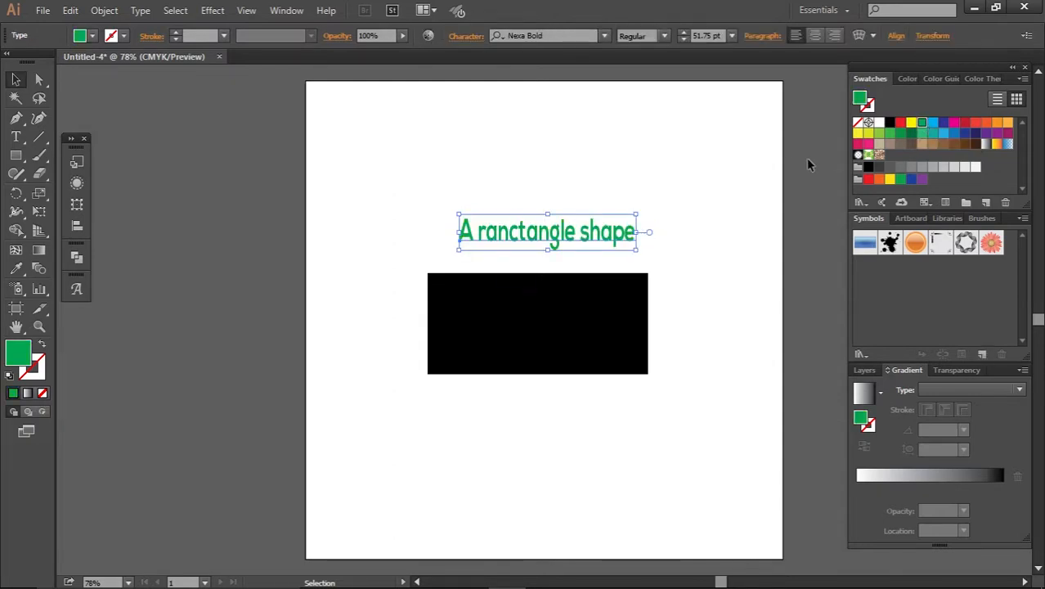
left_click(715, 176)
left_click(597, 248)
left_click(682, 264)
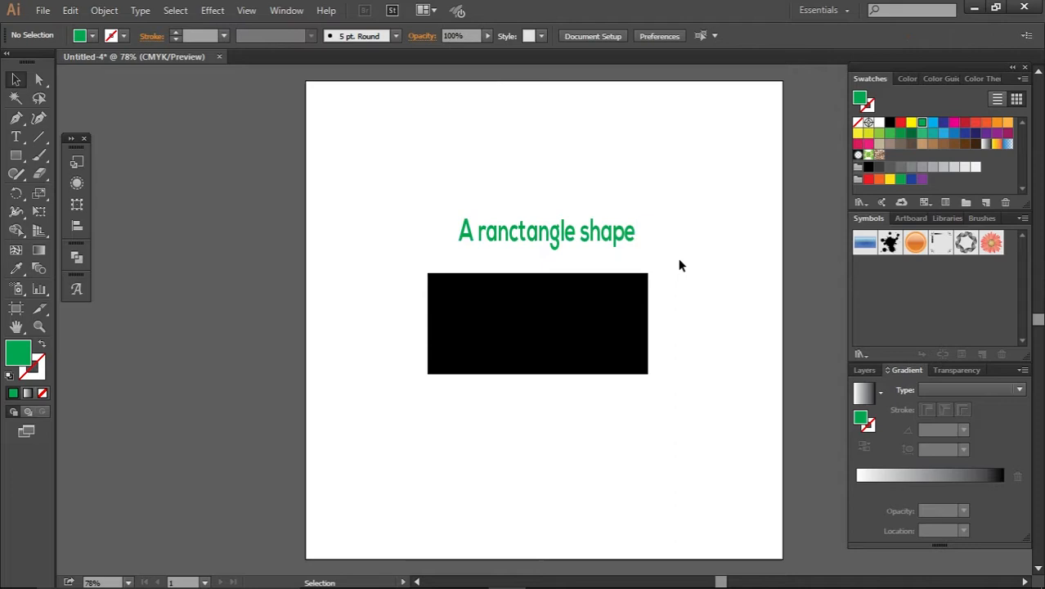
Raise the text's font size to 59 pt, and lower it to 48 pt
left_click(618, 249)
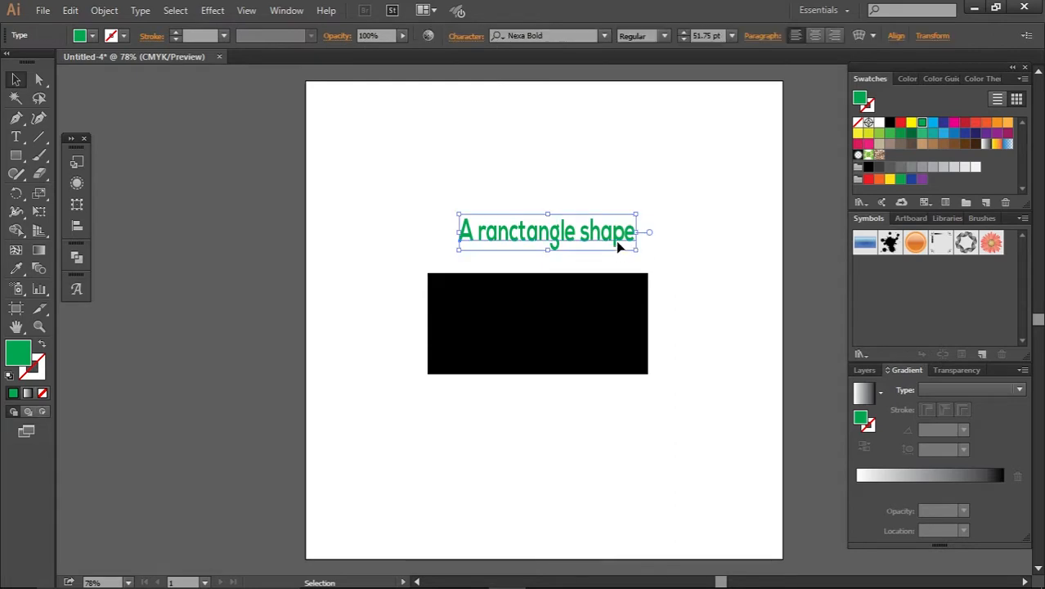
left_click(683, 32)
left_click(683, 31)
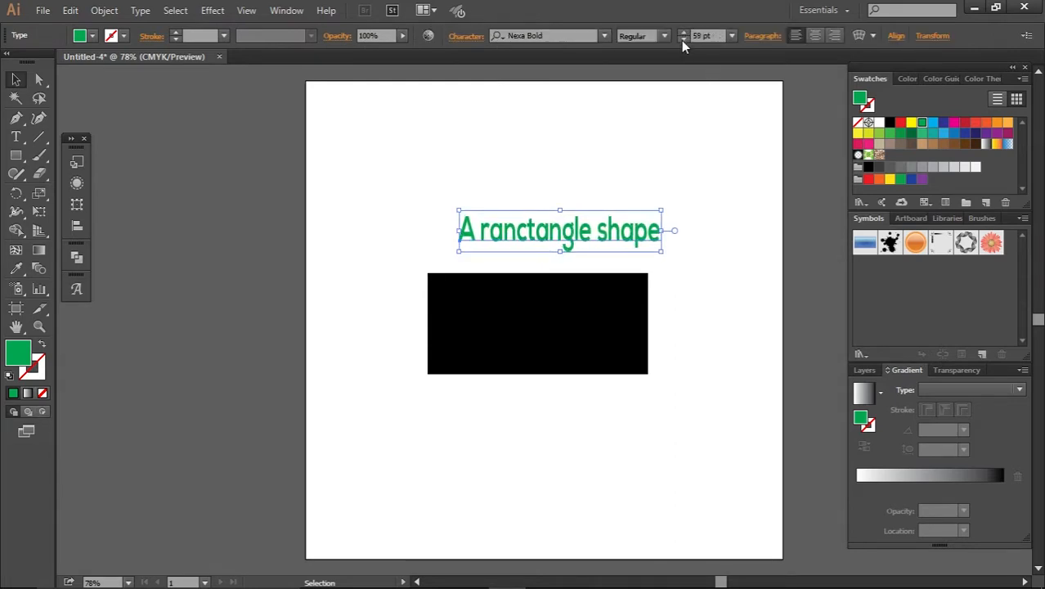
left_click(682, 40)
left_click(682, 40)
left_click(682, 40)
left_click(683, 40)
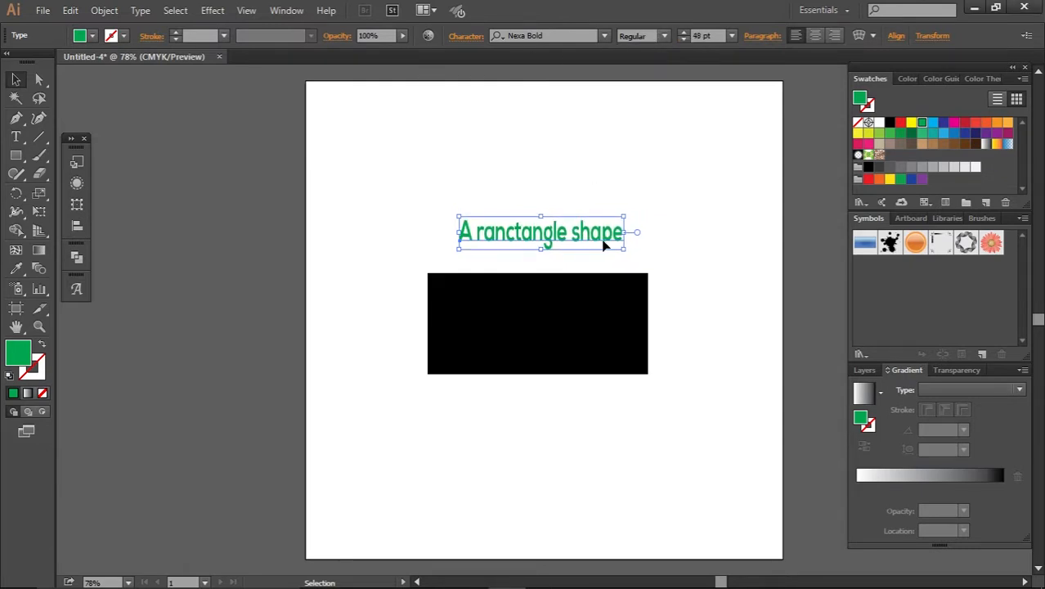
Scale the text to 66.82 pt, move it up and left above the rectangle, and give it a 1 pt black stroke
left_click_drag(624, 248, 600, 216)
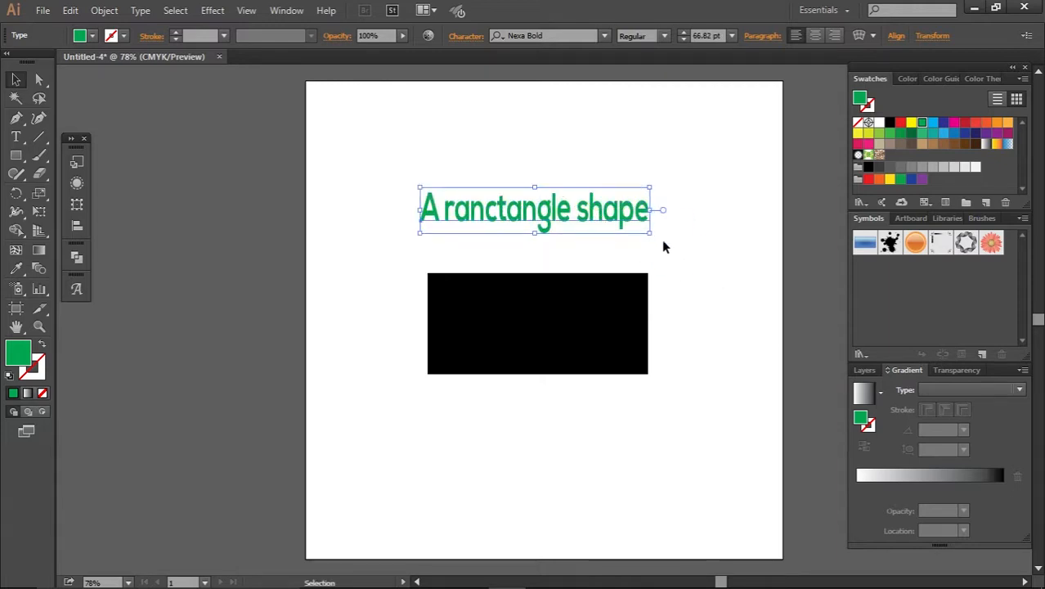
left_click(174, 35)
left_click(610, 150)
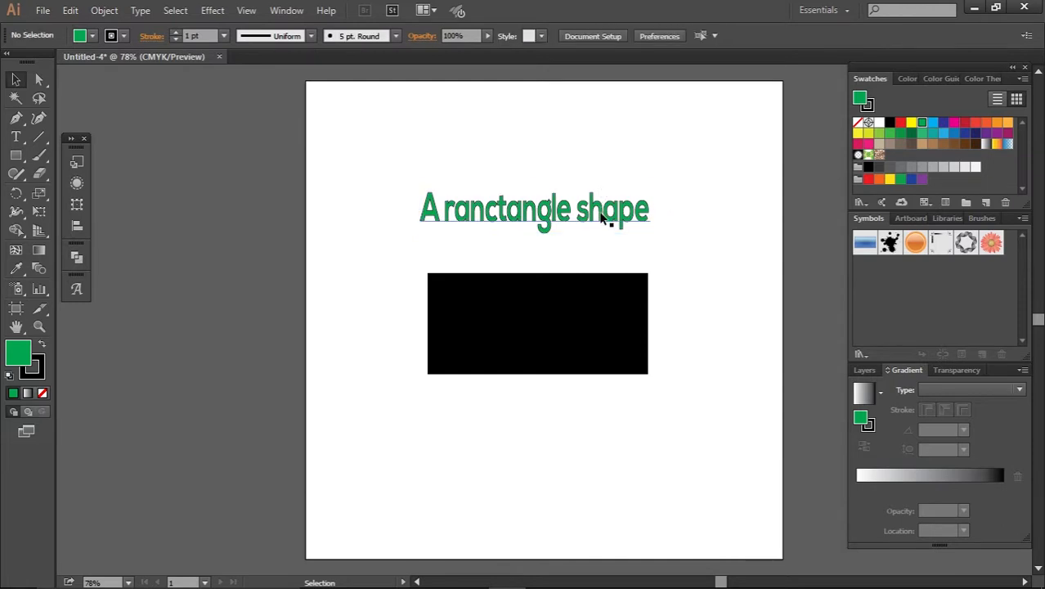
Change the text's stroke colour to CMYK Red, checking the outline close up on the first letters
left_click(601, 214)
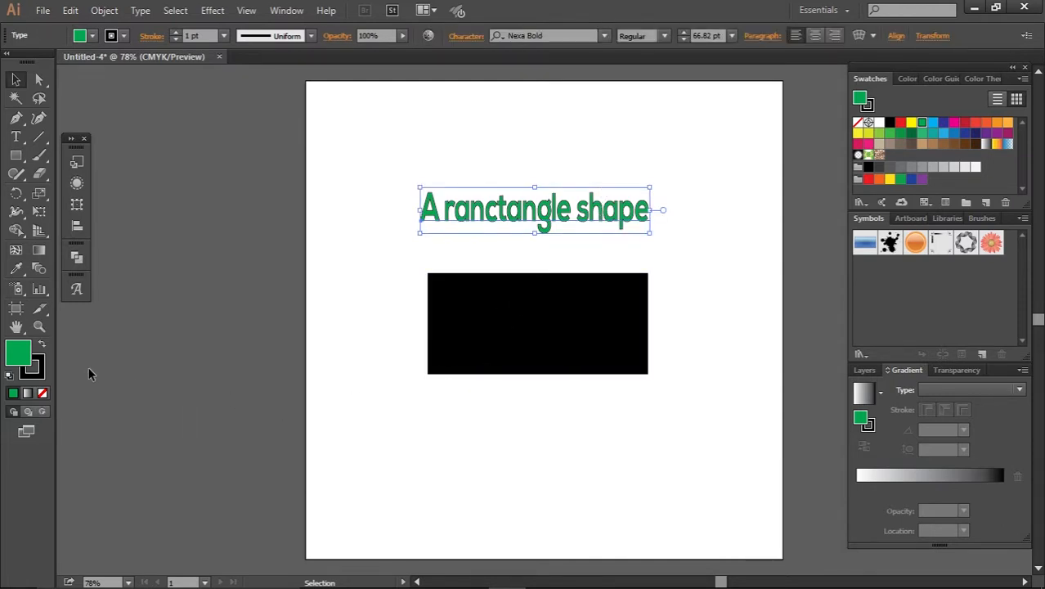
left_click(42, 331)
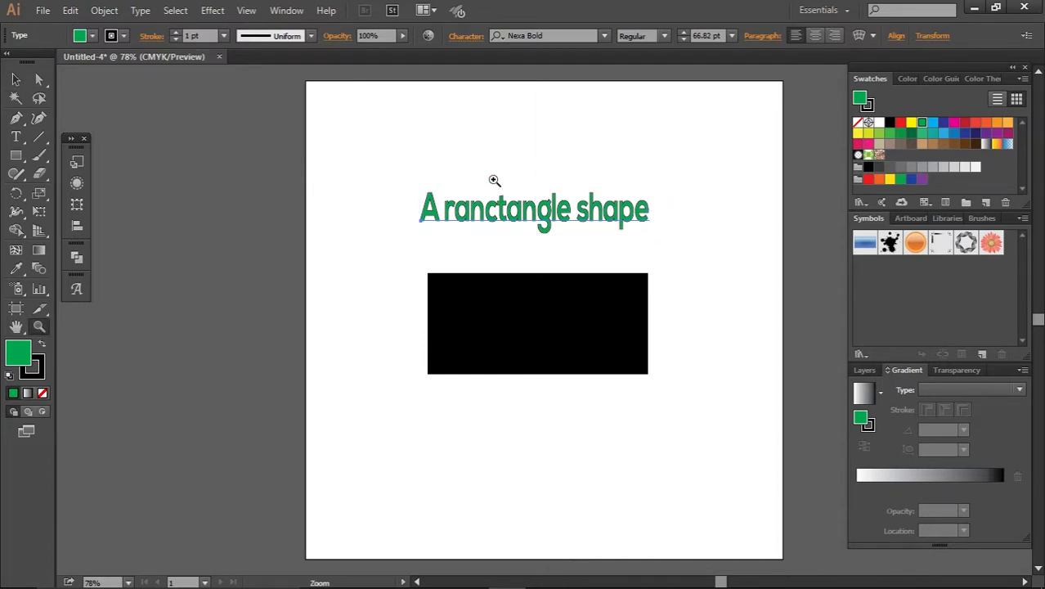
left_click_drag(460, 164, 408, 247)
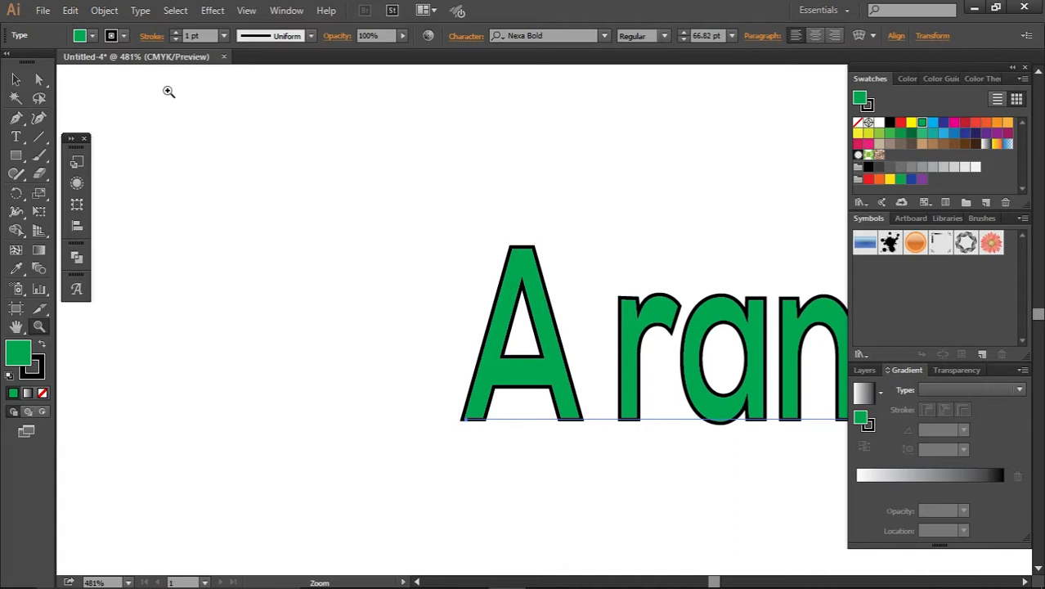
left_click(124, 35)
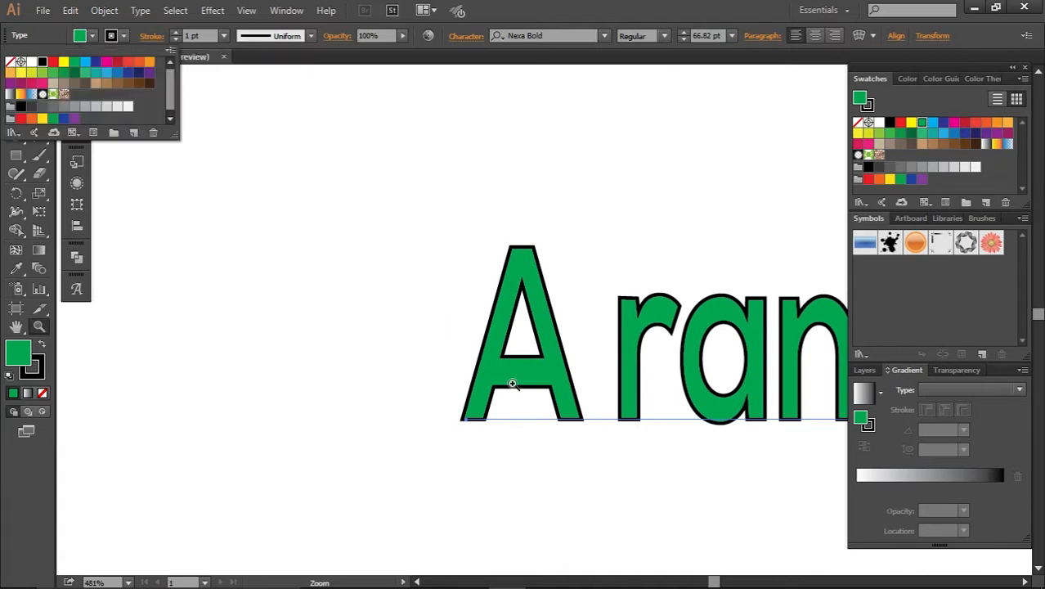
left_click(52, 62)
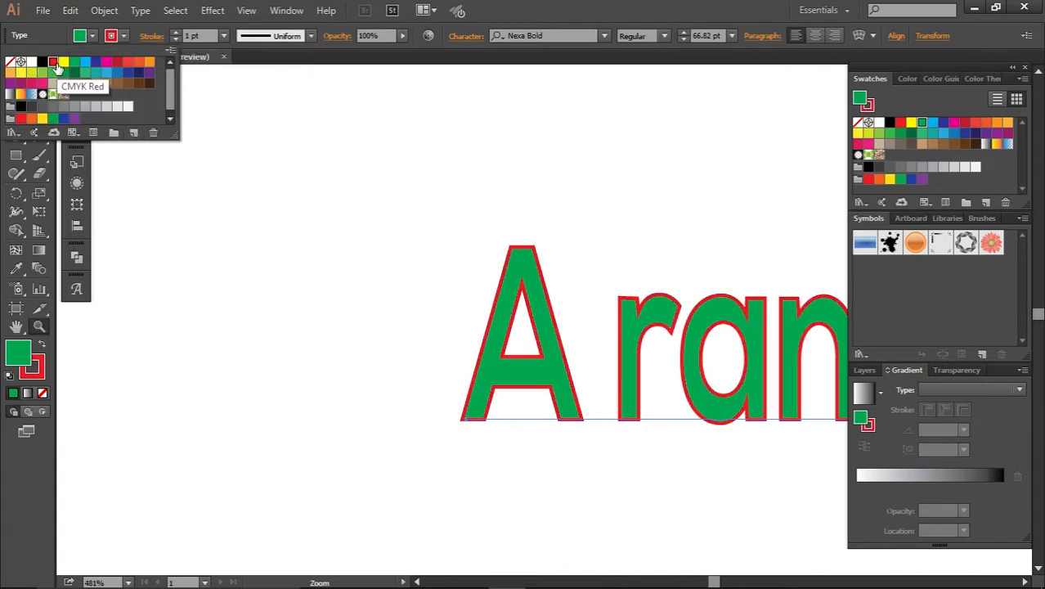
left_click(128, 22)
left_click(15, 79)
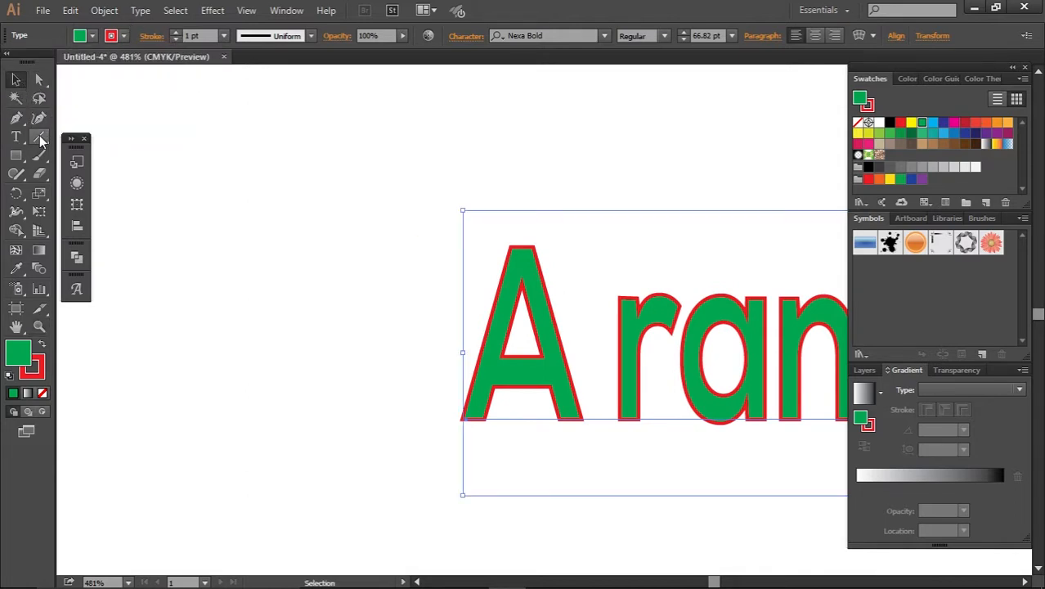
Draw three crossing red 1 pt straight lines above the text with the Line Segment tool at 100% view
left_click(128, 581)
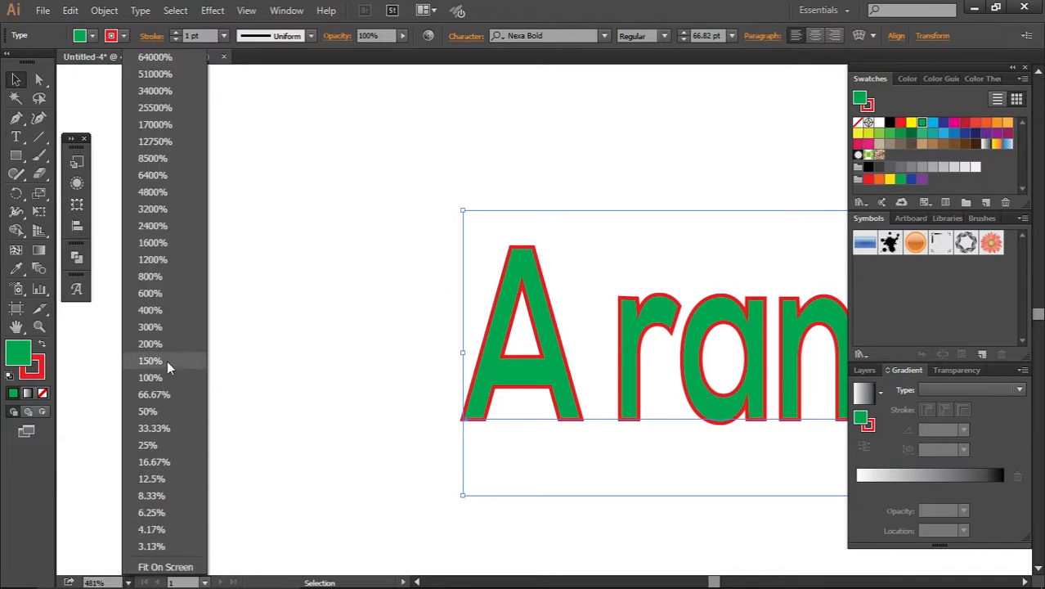
left_click(150, 377)
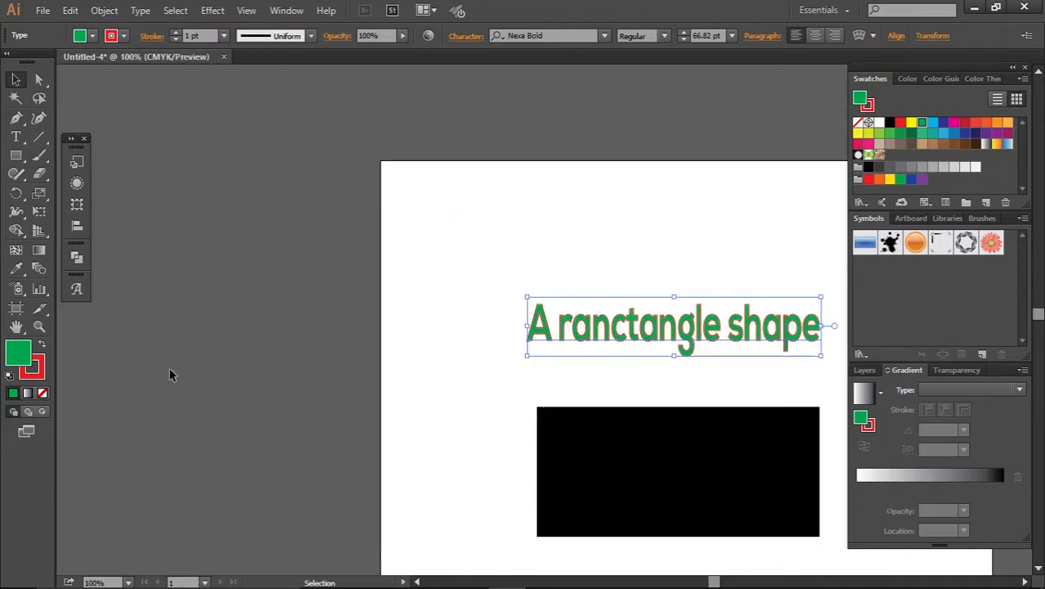
left_click(1025, 581)
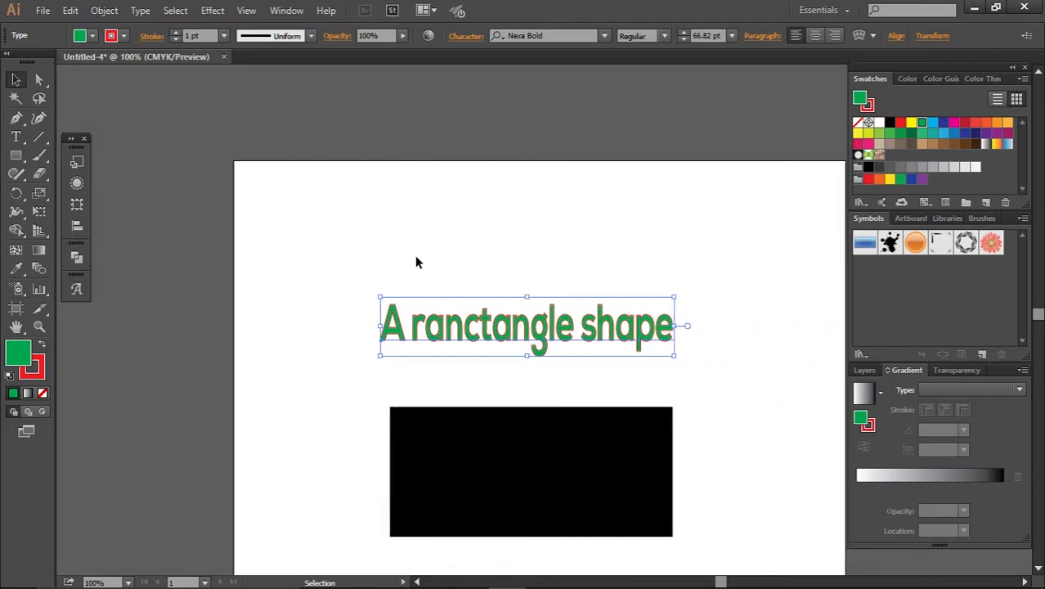
left_click(39, 139)
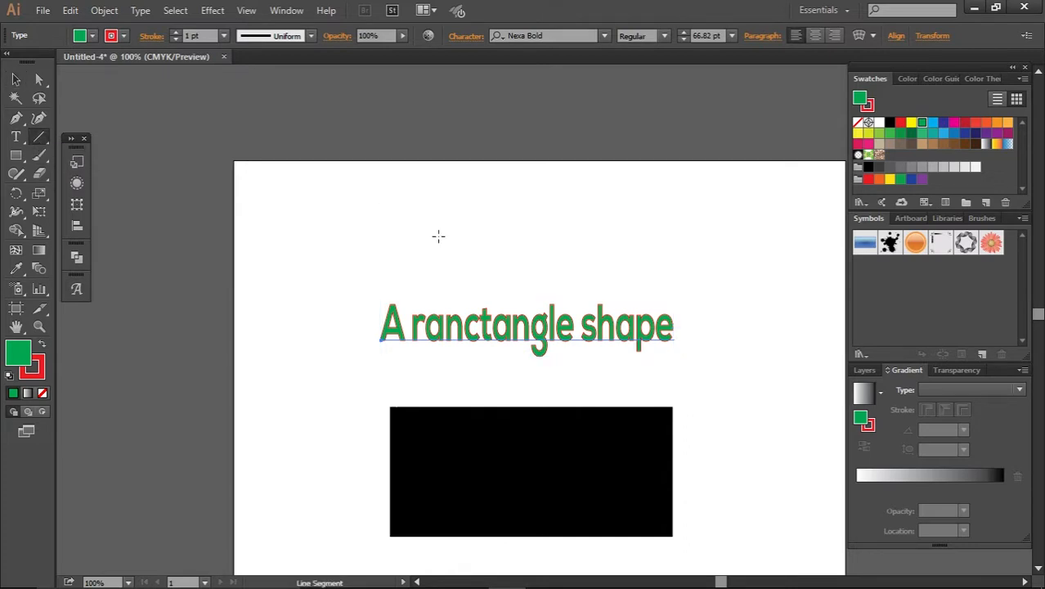
left_click_drag(361, 229, 569, 255)
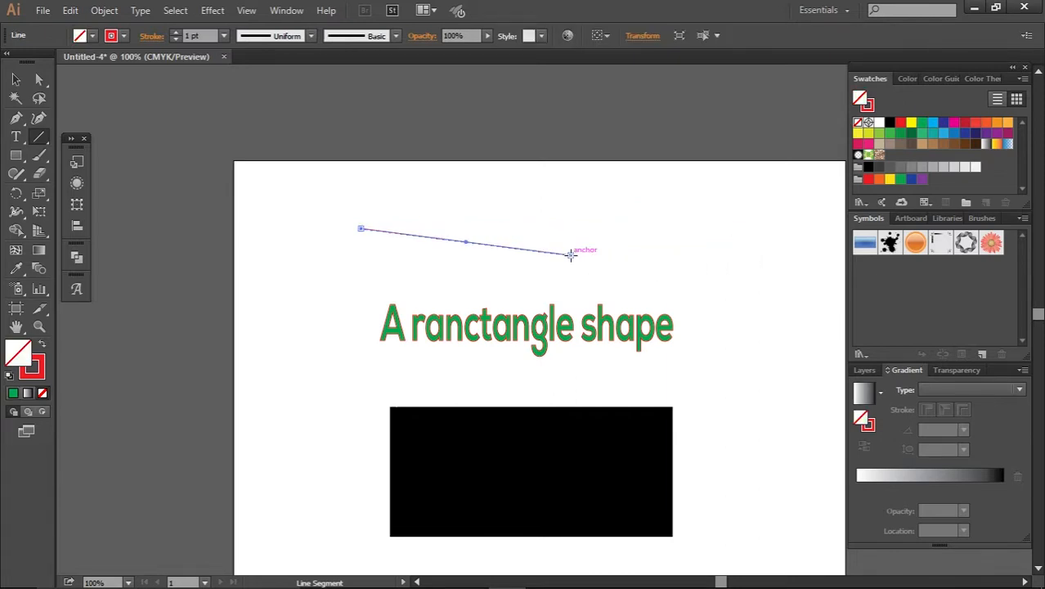
left_click_drag(523, 183, 339, 324)
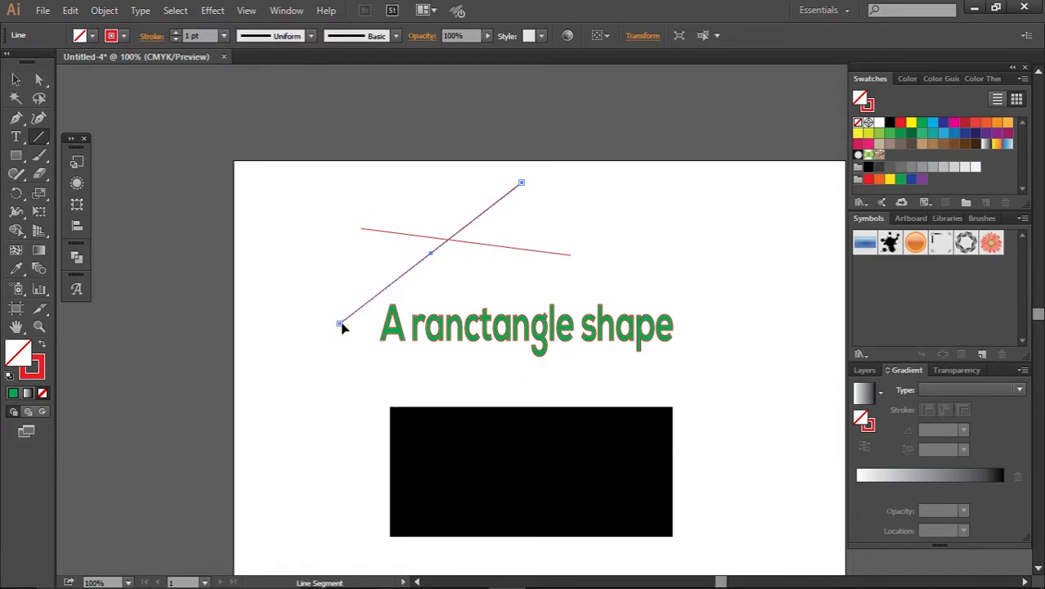
mouse_move(288, 214)
left_mouse_down()
mouse_move(654, 298)
mouse_move(636, 306)
left_mouse_up()
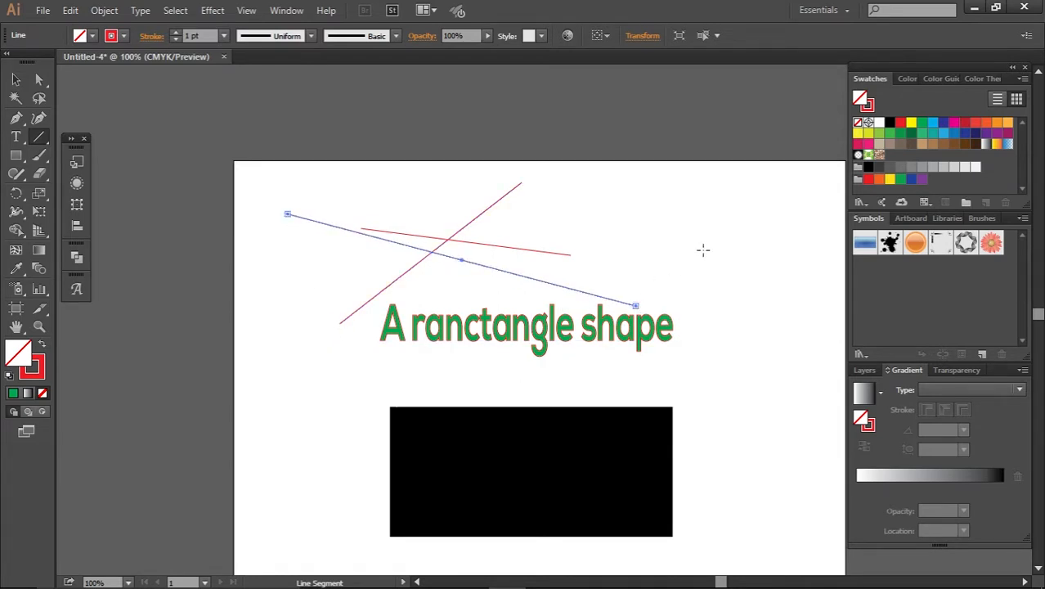
Draw three more red 1 pt lines: one slanting above the text and two crossing on the artboard's right side
left_click_drag(761, 205, 440, 253)
left_click_drag(768, 281, 722, 406)
left_click_drag(683, 264, 783, 395)
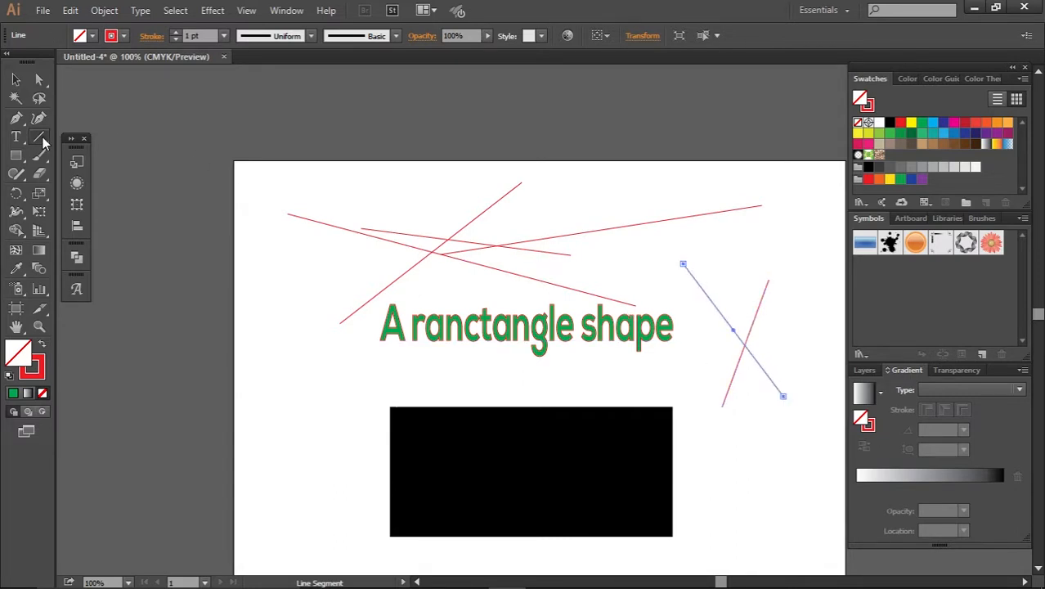
Draw two red arcs with the Arc tool, one above the other, left of the text and the black rectangle
left_click_drag(42, 137, 79, 164)
left_click_drag(284, 301, 374, 376)
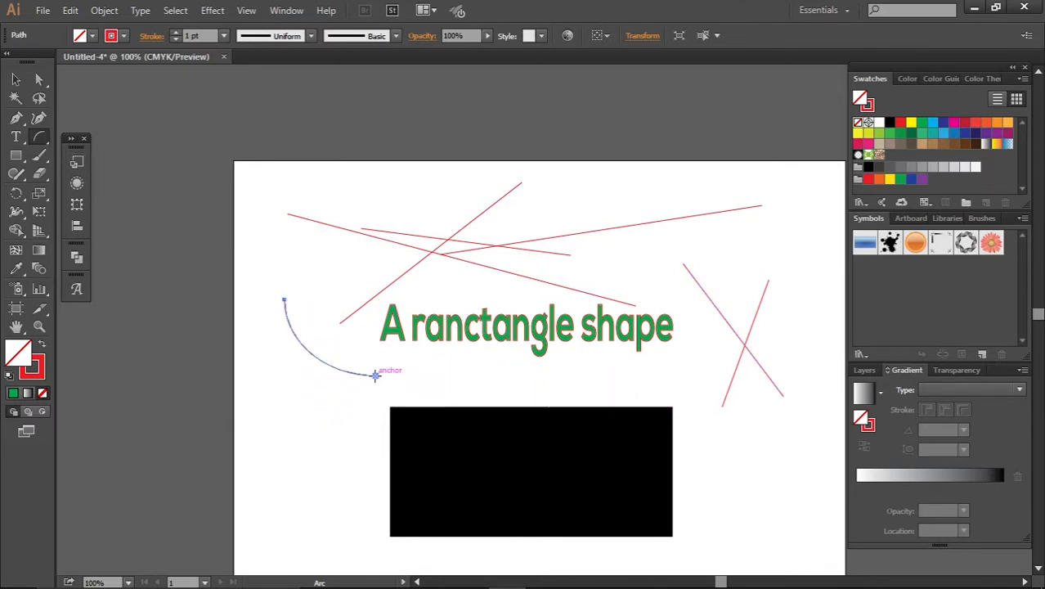
left_click_drag(284, 393, 361, 466)
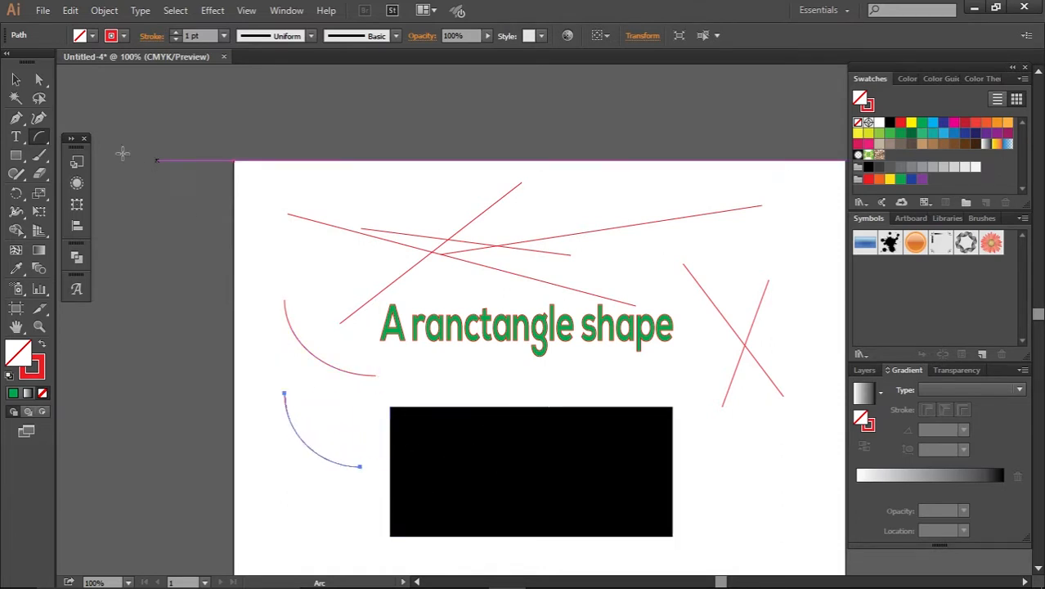
Draw two red spirals with the Spiral tool, one above the end of the text and one right of the black rectangle
left_click_drag(42, 131, 90, 181)
left_click_drag(667, 275, 627, 215)
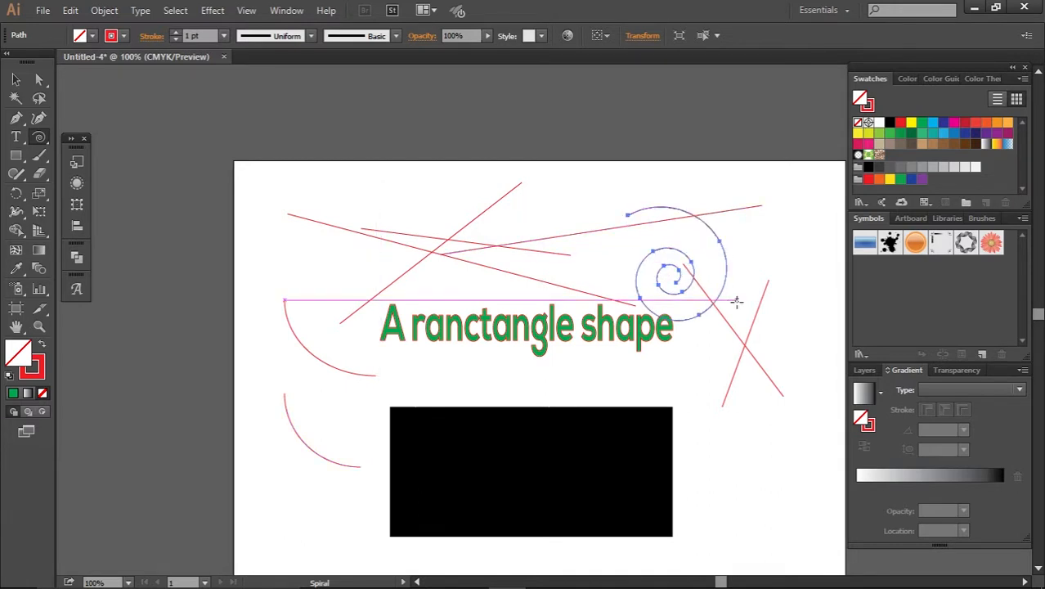
left_click_drag(752, 458, 724, 399)
Delete the black rectangle below the text to make room for a rectangular grid
left_click(41, 144)
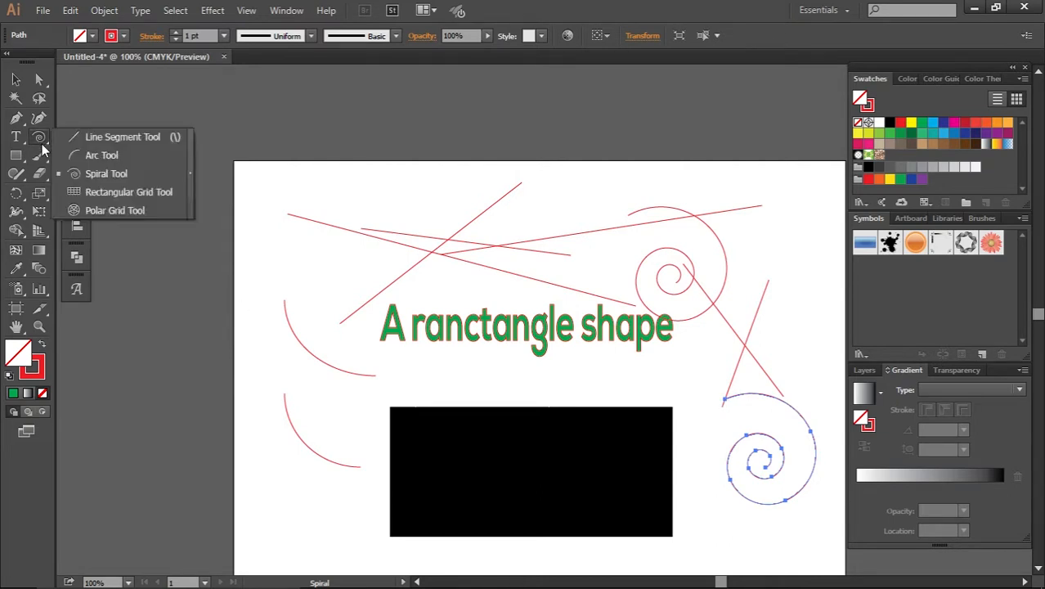
left_click(93, 191)
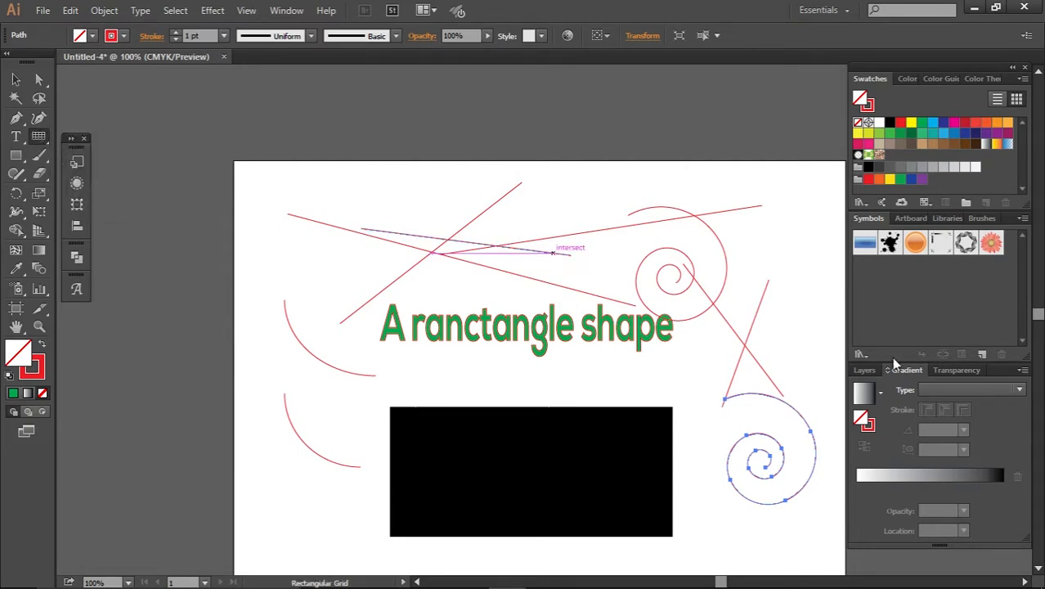
left_click(16, 79)
left_click(488, 417)
key("Delete")
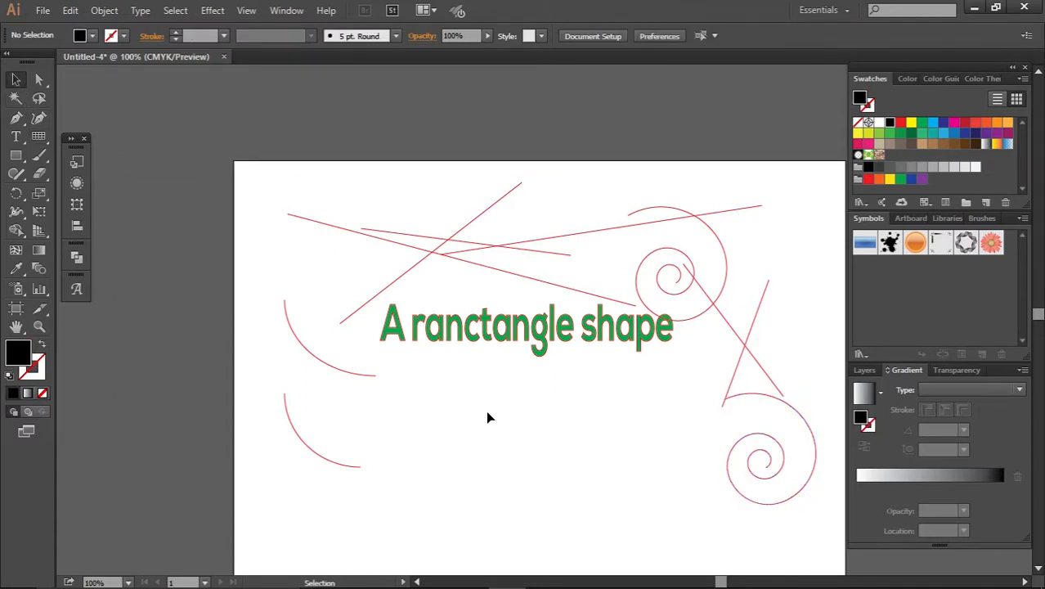
Draw a six-by-six rectangular grid in the empty space below the text and give it a 1 pt red stroke
left_click(39, 138)
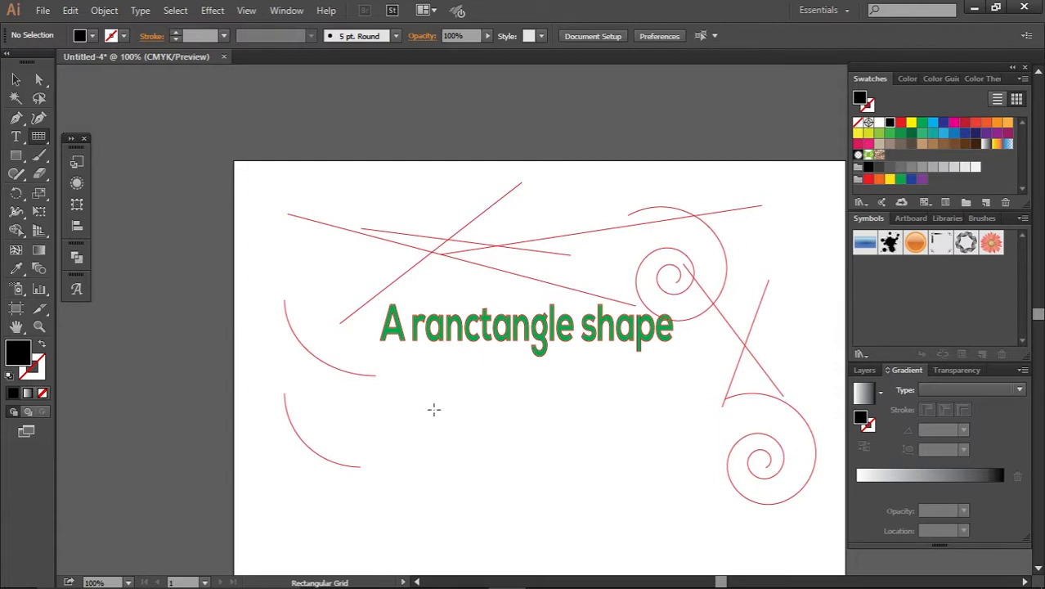
left_click_drag(421, 407, 652, 504)
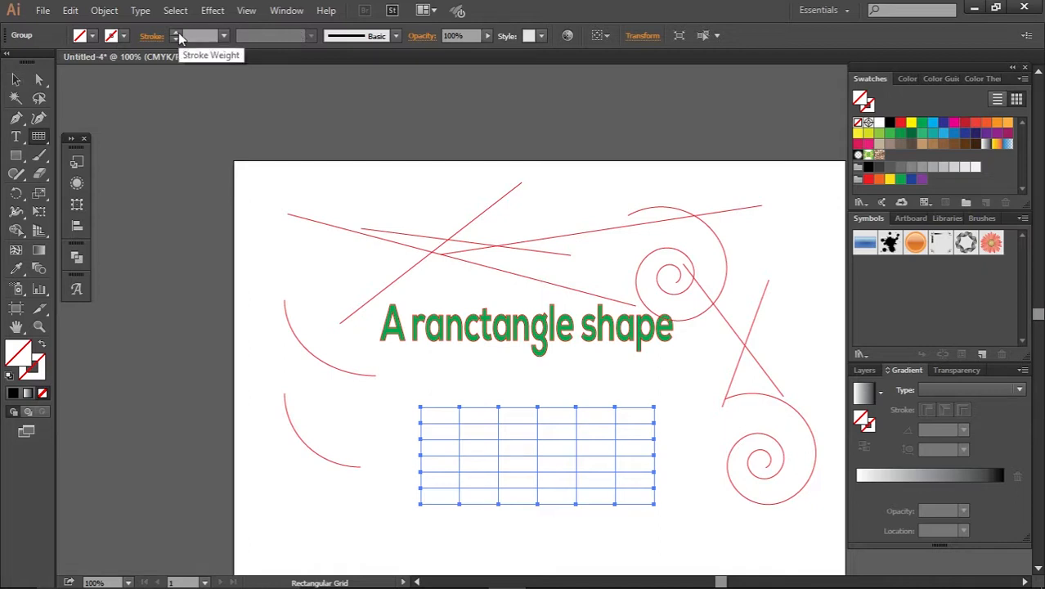
left_click(176, 33)
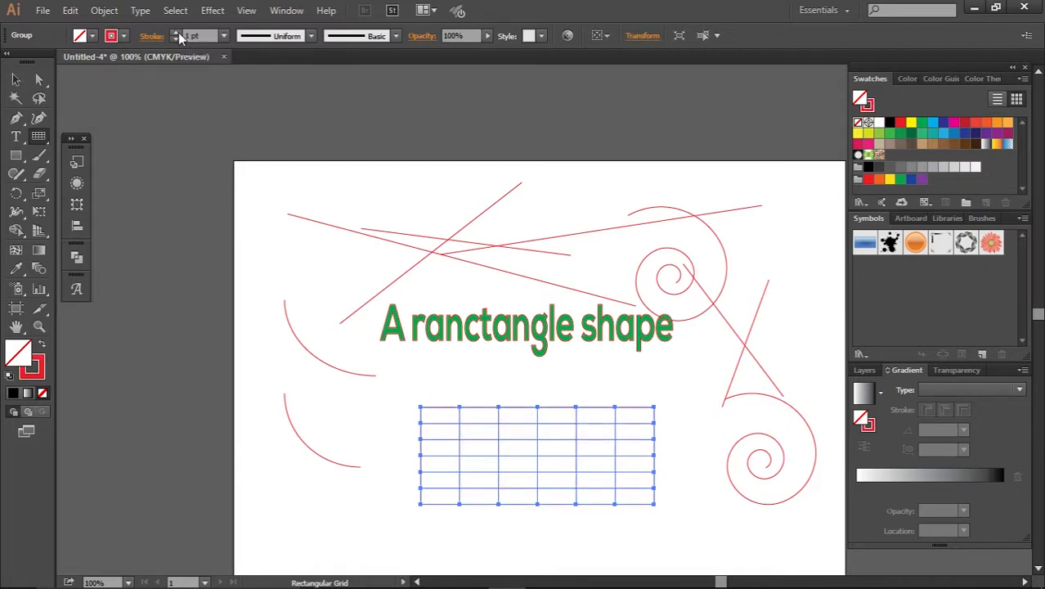
left_click(16, 79)
left_click(707, 470)
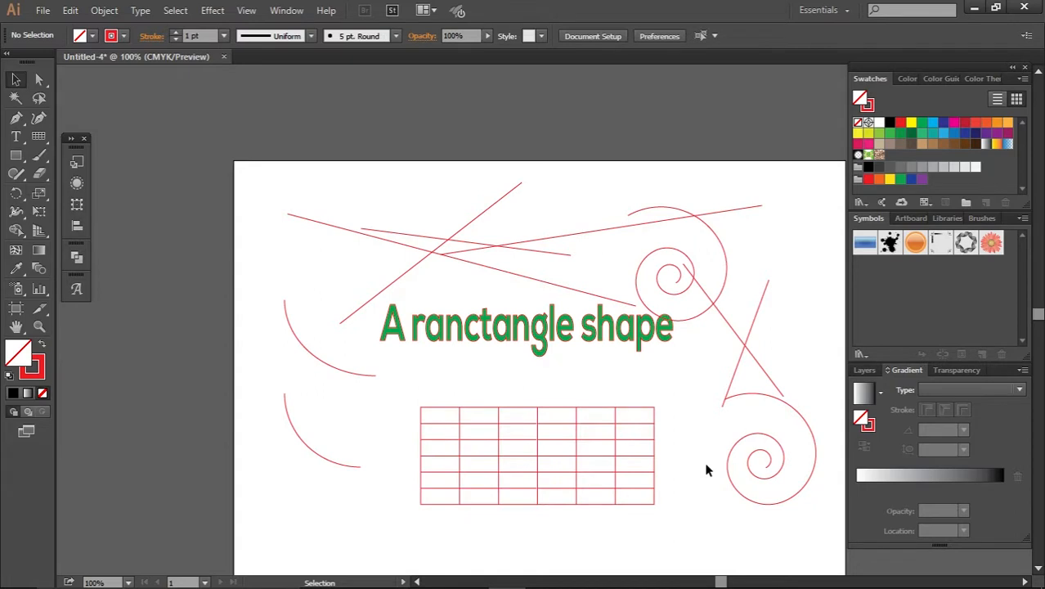
left_click(610, 457)
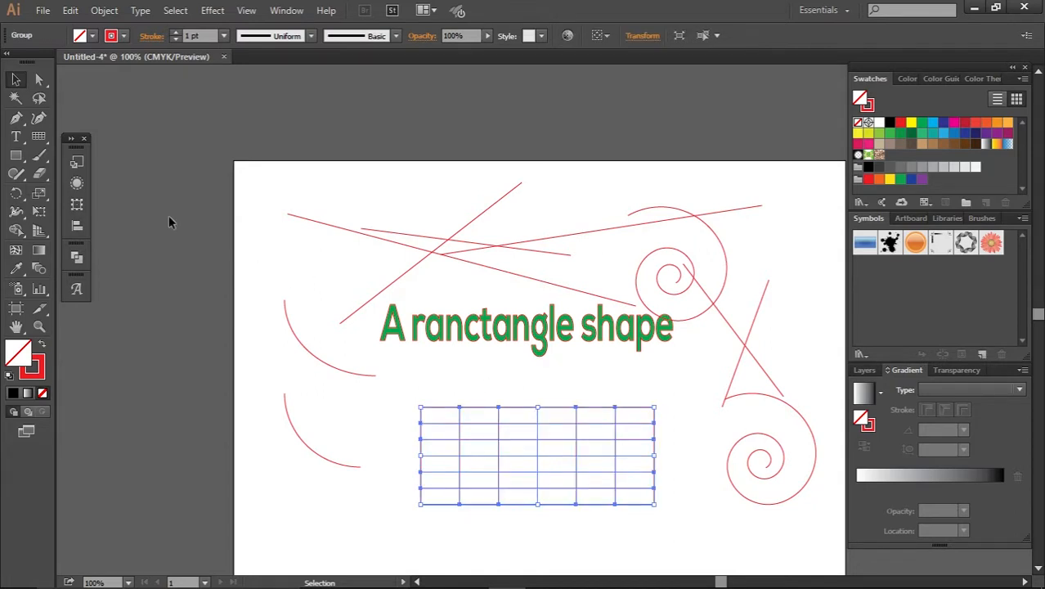
Draw a circular red polar grid with five sectors and place it below the rectangular grid
left_click_drag(41, 137, 106, 208)
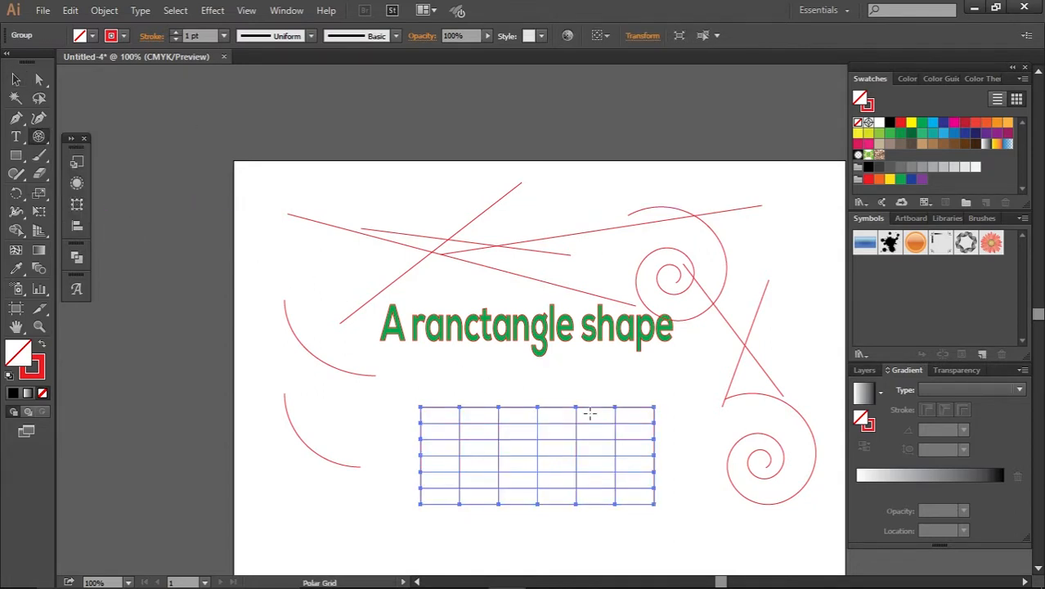
left_click(1038, 568)
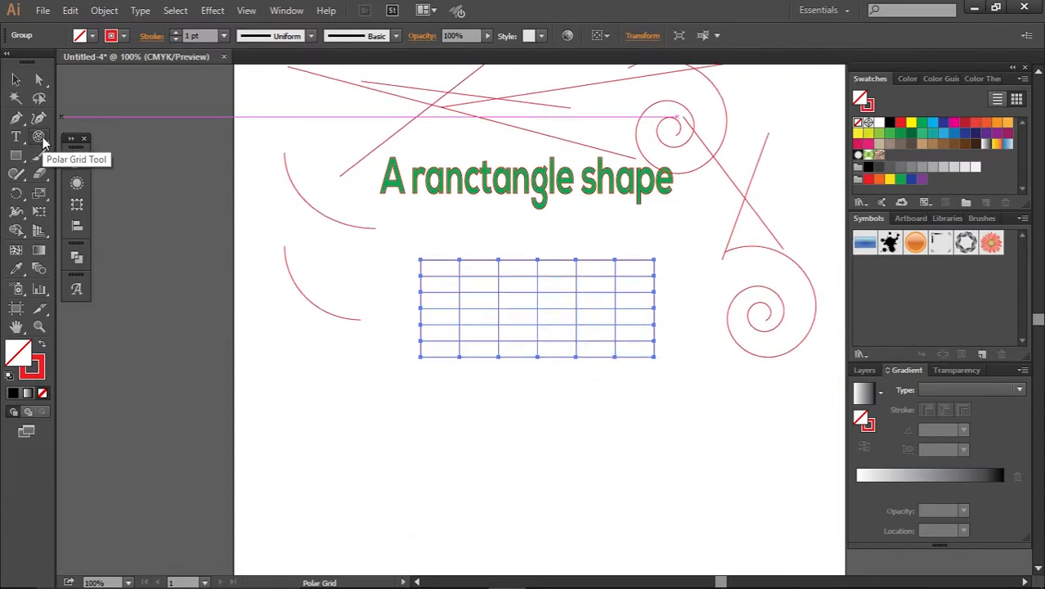
left_click_drag(516, 466, 365, 310)
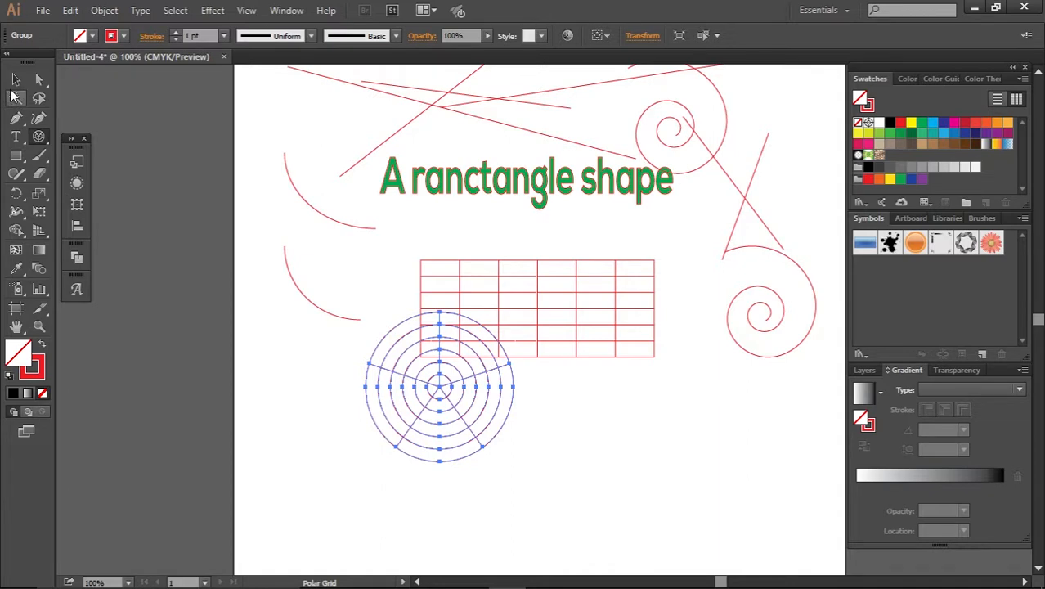
left_click(15, 78)
left_click_drag(488, 446, 574, 509)
left_click(731, 439)
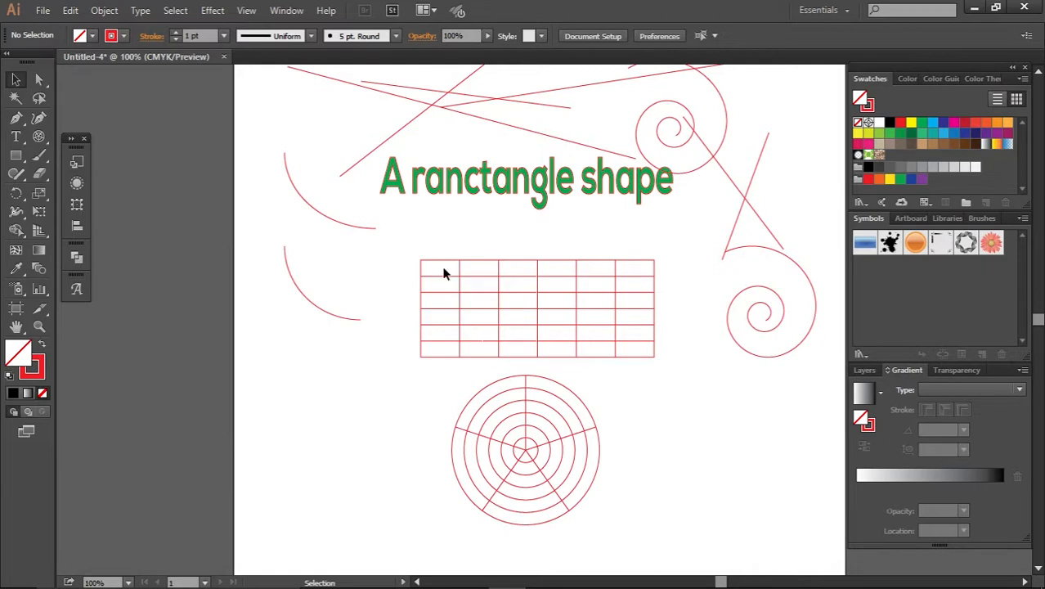
Delete all artwork from the artboard and choose the Type on a Path tool
key("ctrl+a")
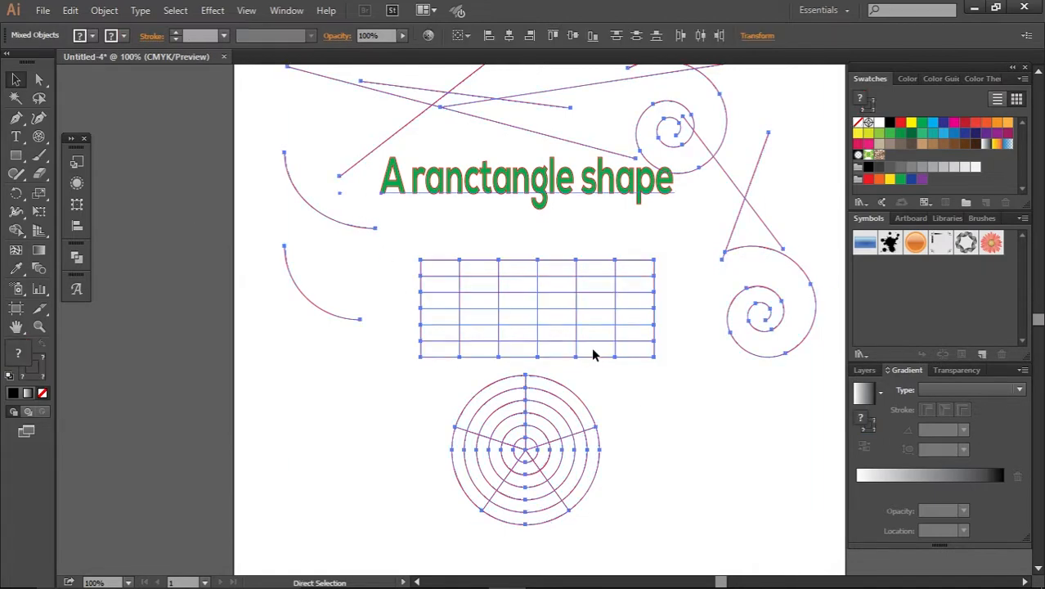
key("Delete")
left_click_drag(15, 137, 58, 175)
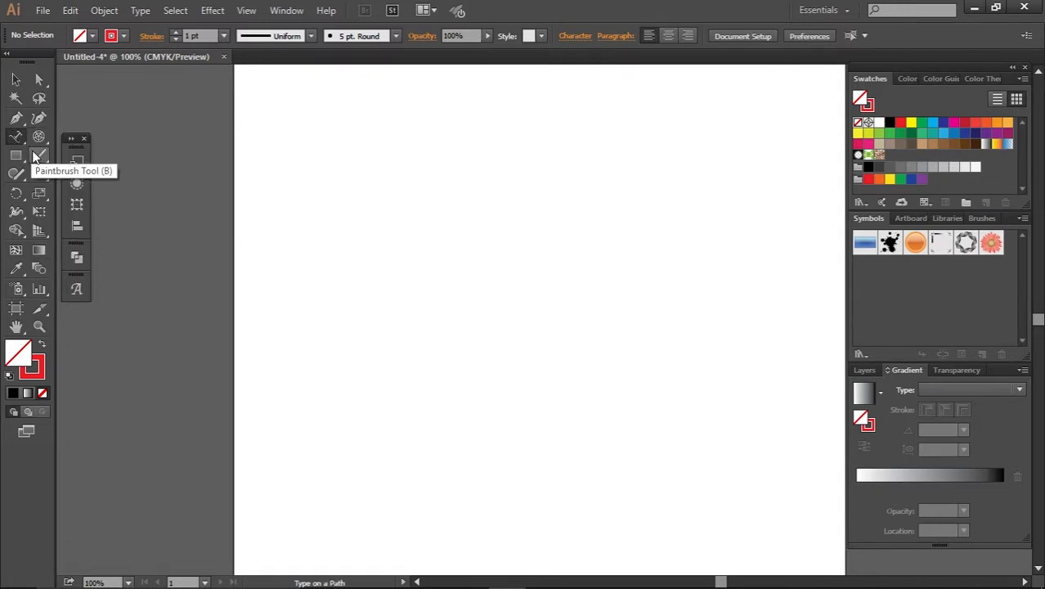
Draw a single red 1 pt diagonal line sloping down to the right across the artboard's middle with the Line Segment tool
left_click(42, 139)
left_click_drag(44, 142, 74, 146)
left_click_drag(403, 277, 634, 283)
key("ctrl+z")
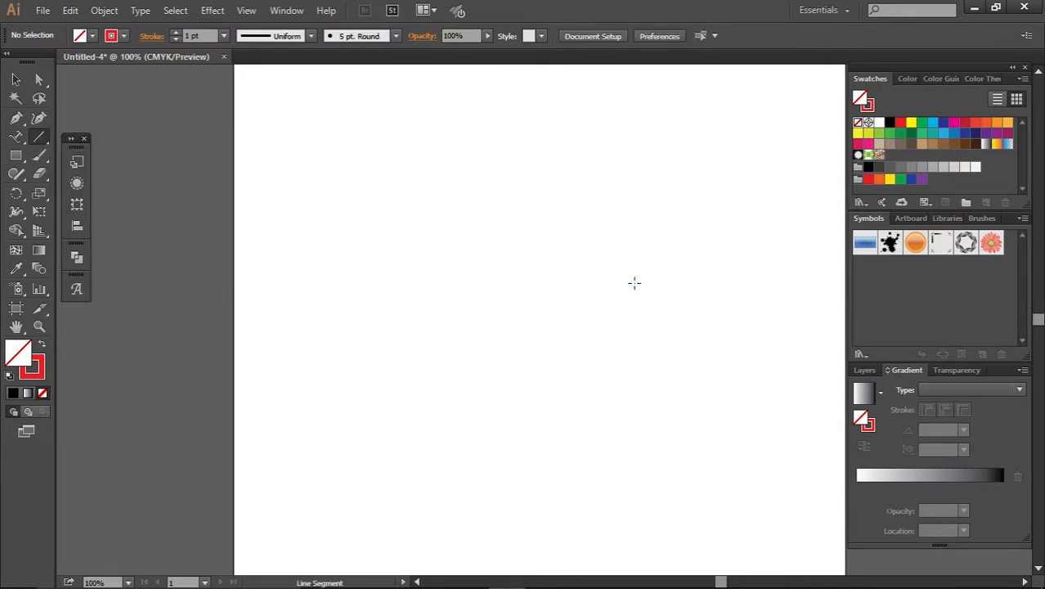
left_click_drag(486, 216, 621, 362)
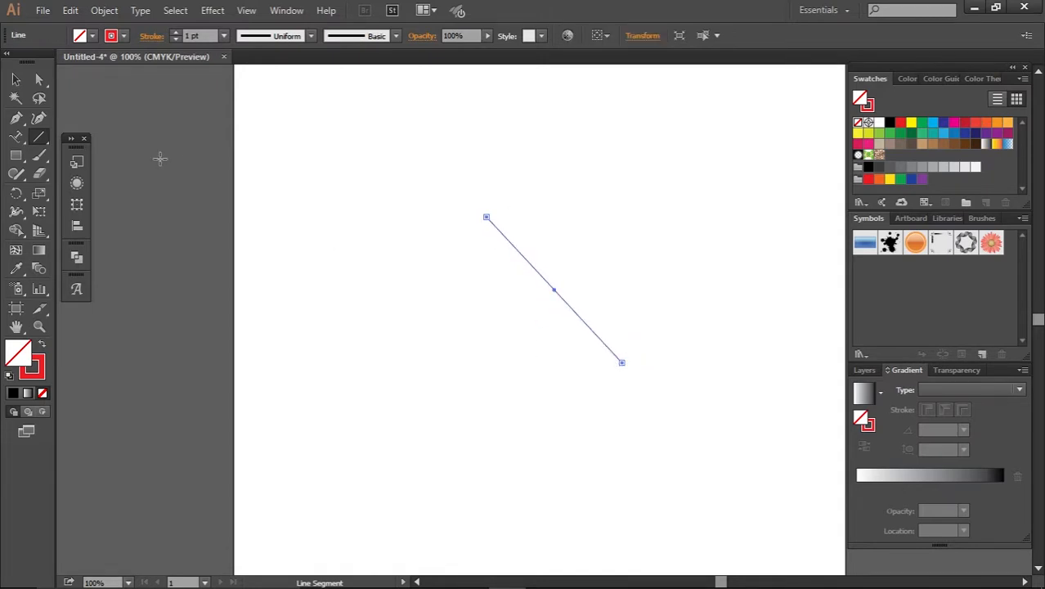
left_click(16, 79)
left_click(550, 218)
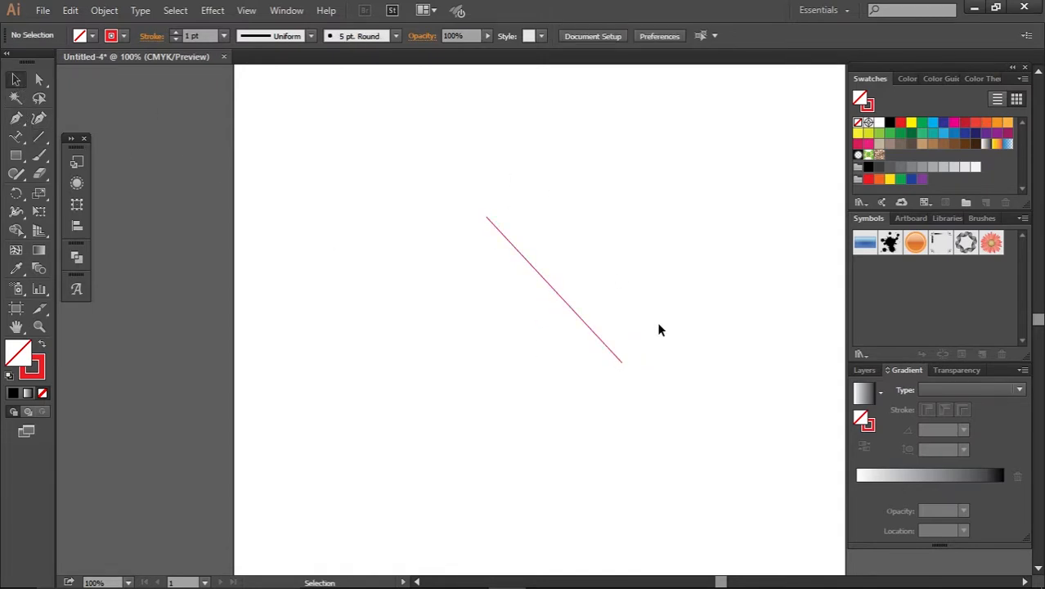
Turn the diagonal line into a type path and enter the text "adobe illustrator" along it
left_click(15, 137)
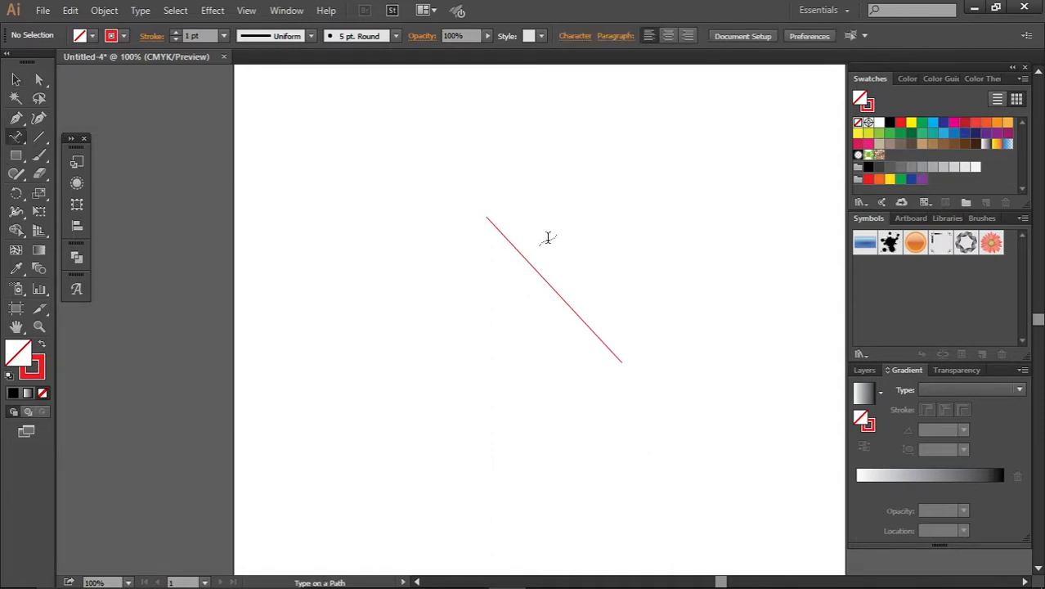
left_click(490, 215)
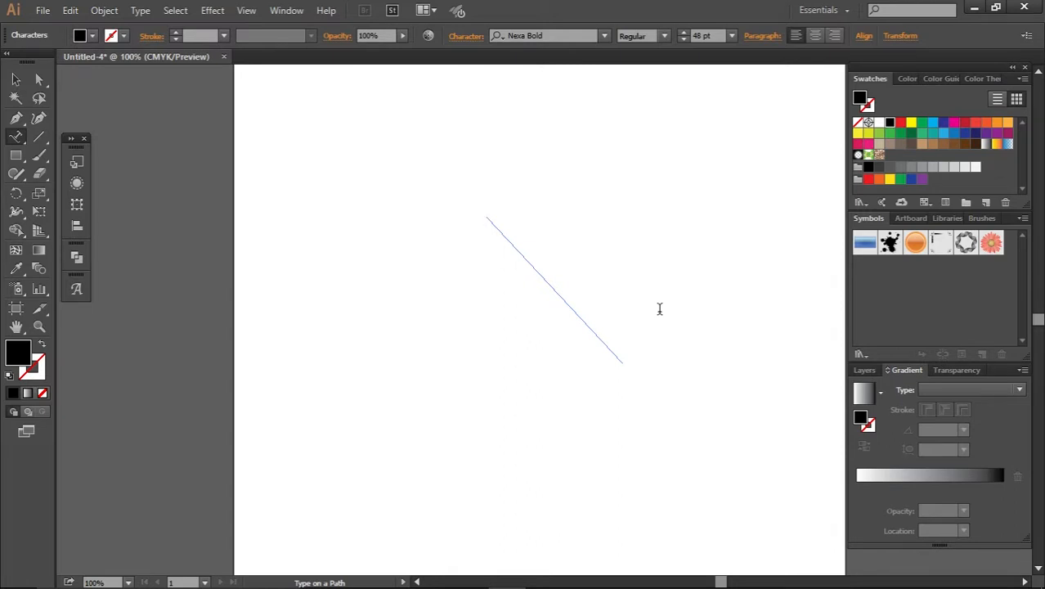
type("adobe illust")
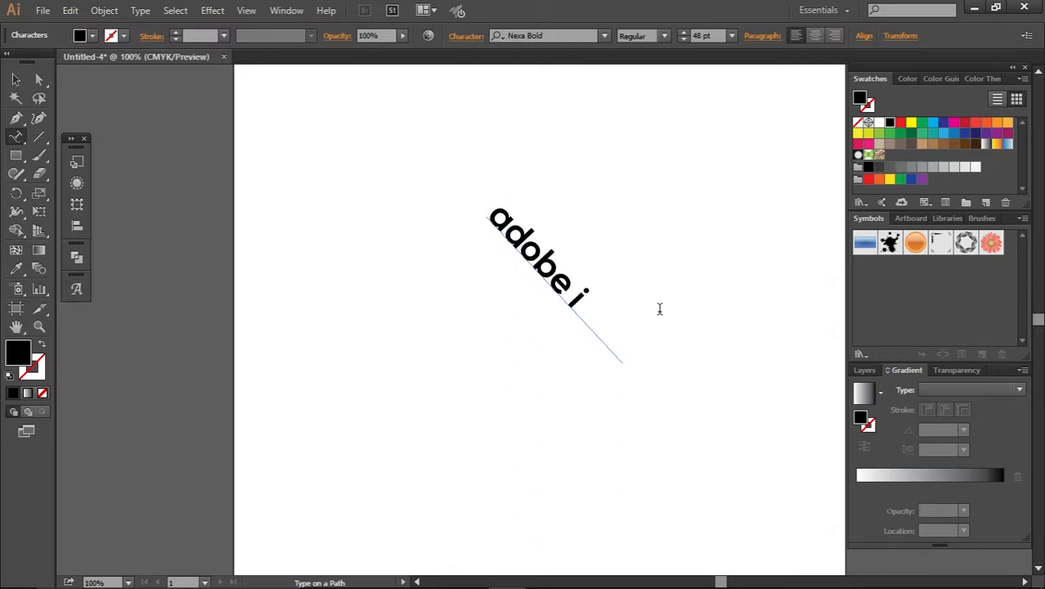
key("BackSpace")
key("BackSpace")
key("BackSpace")
key("BackSpace")
key("BackSpace")
key("BackSpace")
key("BackSpace")
key("Escape")
key("BackSpace")
key("BackSpace")
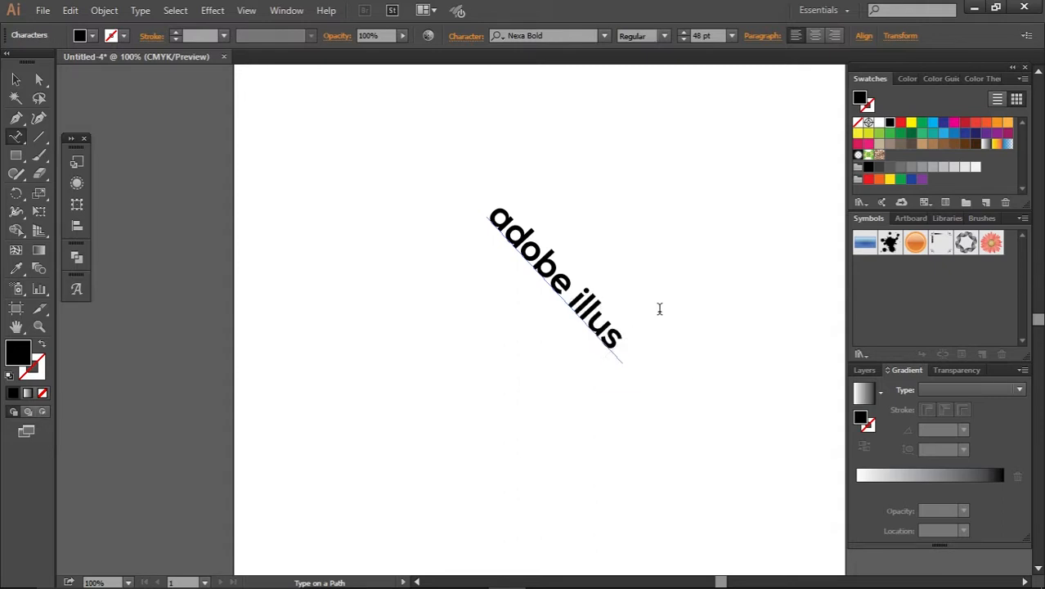
type("t")
key("BackSpace")
key("BackSpace")
key("BackSpace")
key("BackSpace")
key("BackSpace")
key("BackSpace")
key("BackSpace")
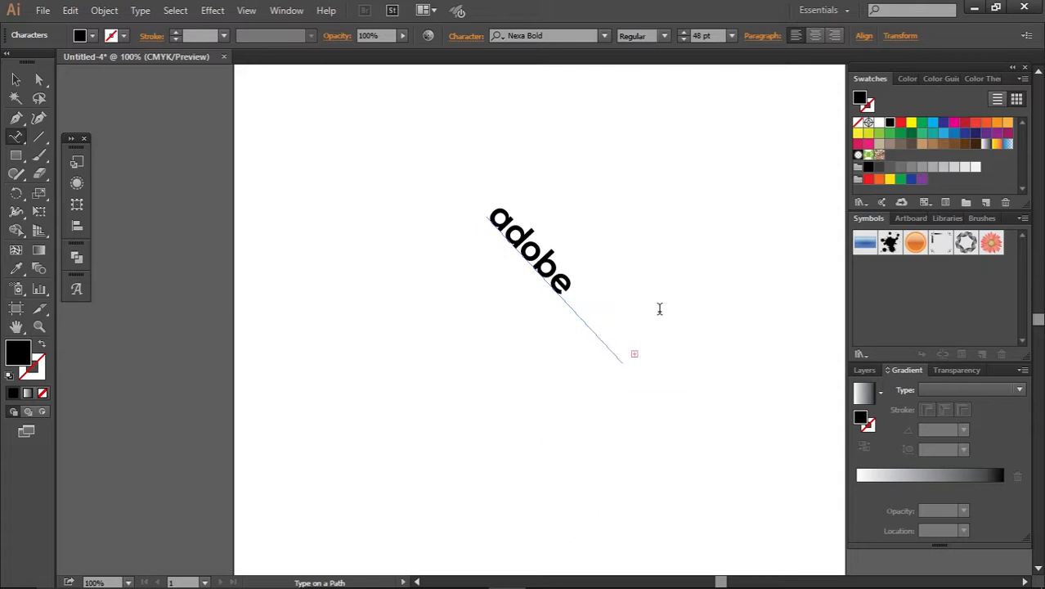
Reduce the path text's font size to 32 pt so that all of it fits on the line, and deselect it
key("Escape")
key("a")
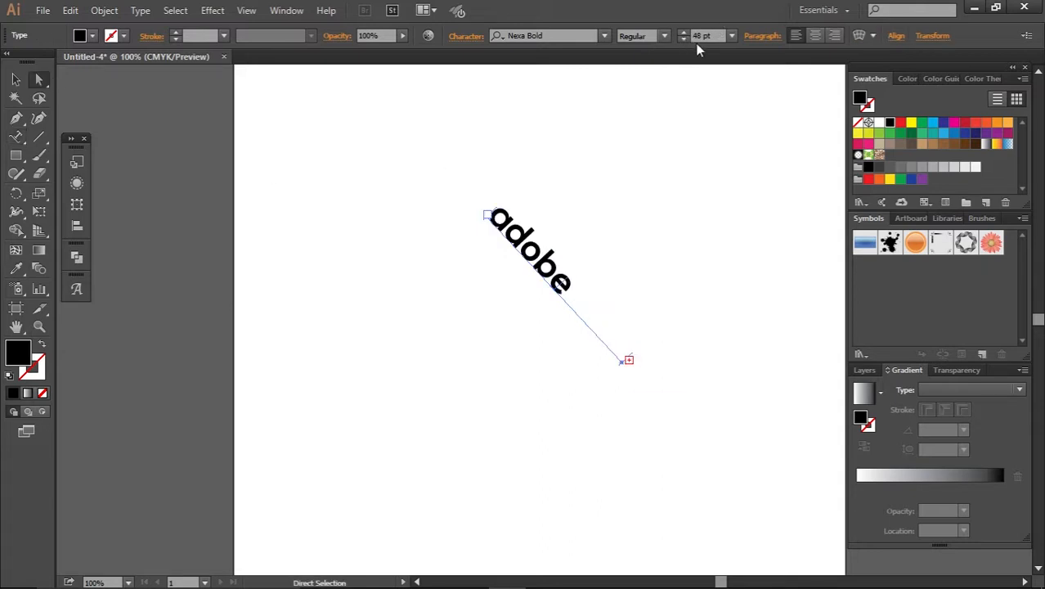
left_click(683, 39)
left_click(683, 38)
left_click(683, 38)
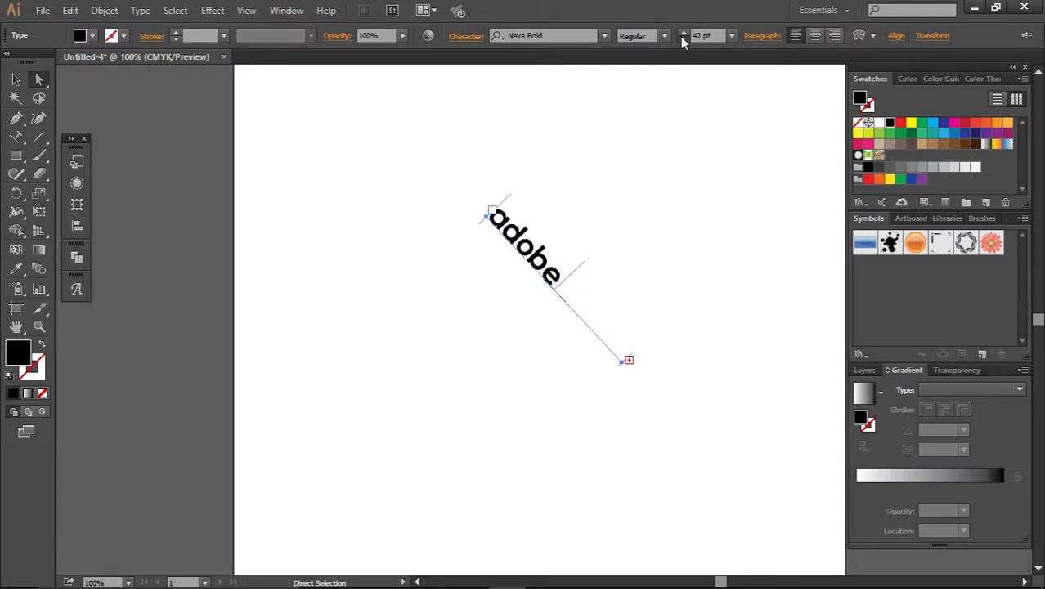
left_click(683, 39)
left_click(682, 38)
left_click(682, 39)
left_click(683, 38)
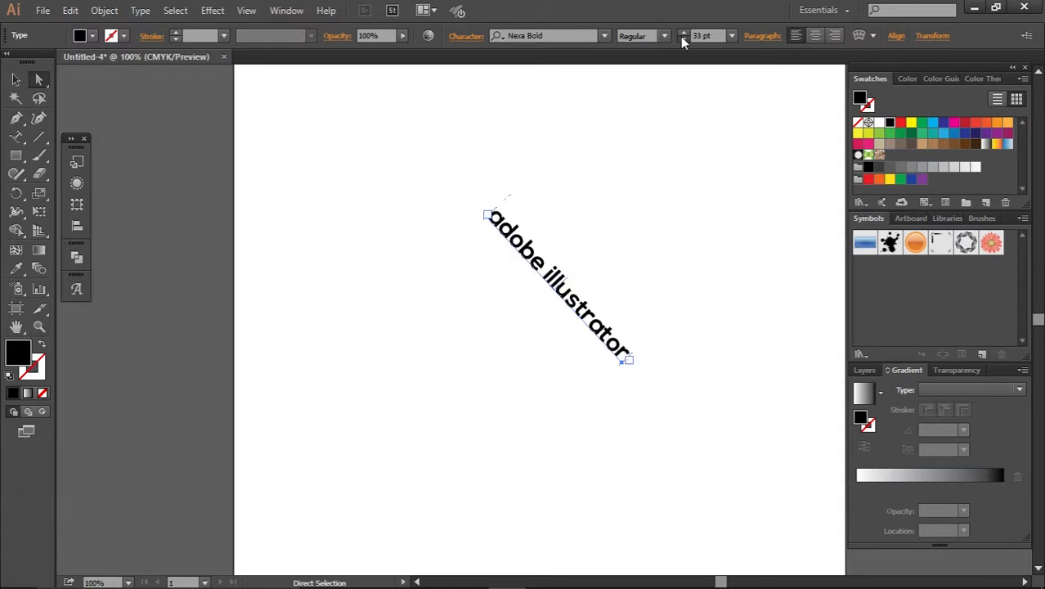
left_click(683, 38)
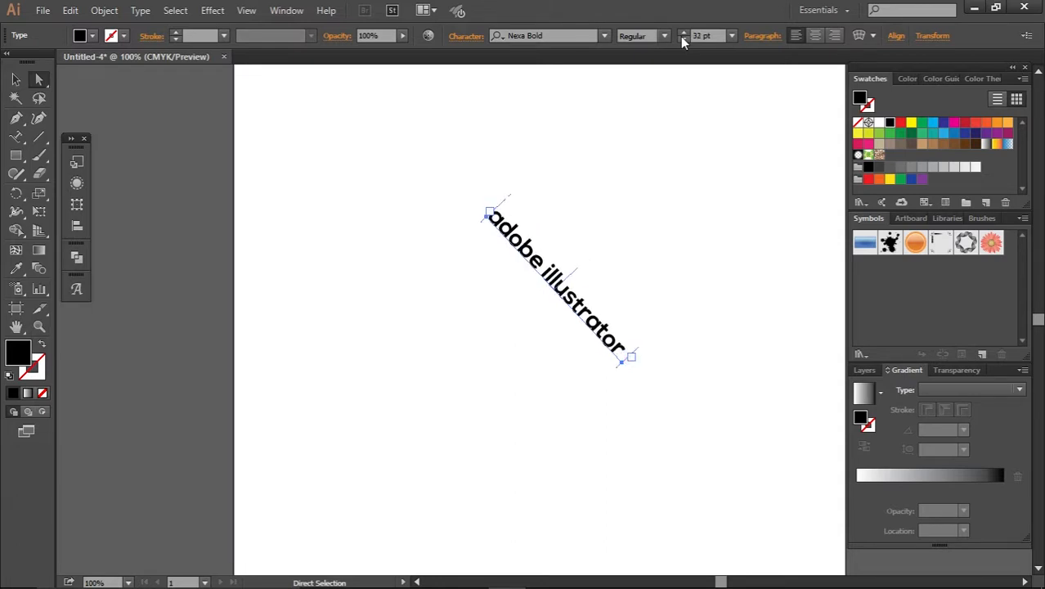
left_click(15, 79)
left_click(661, 162)
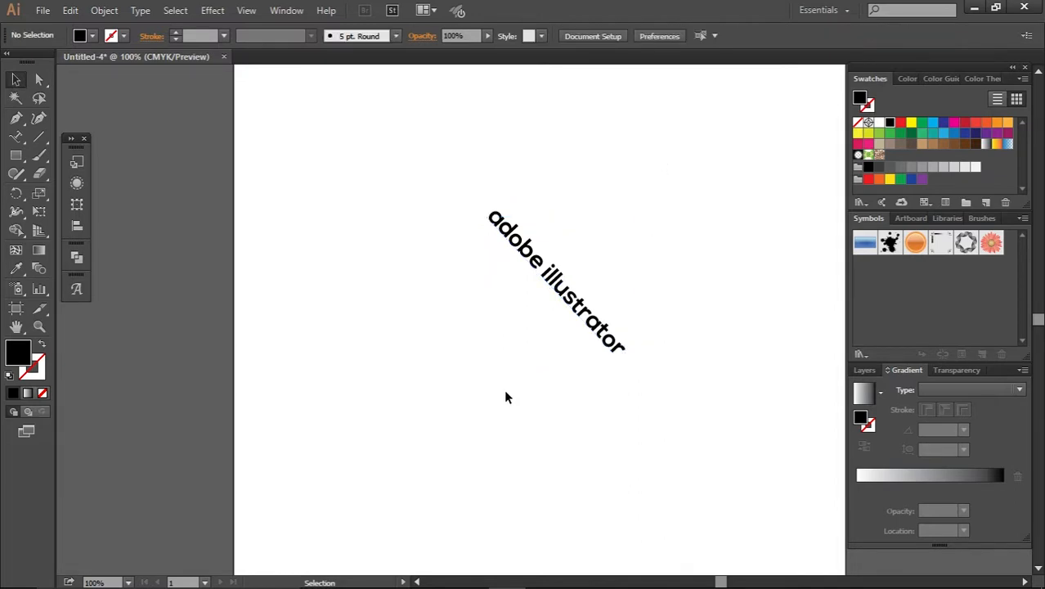
Draw a black-filled arch about 221 px wide with the Pen tool, left of the diagonal text, and deselect it
left_click(22, 124)
left_click(317, 339)
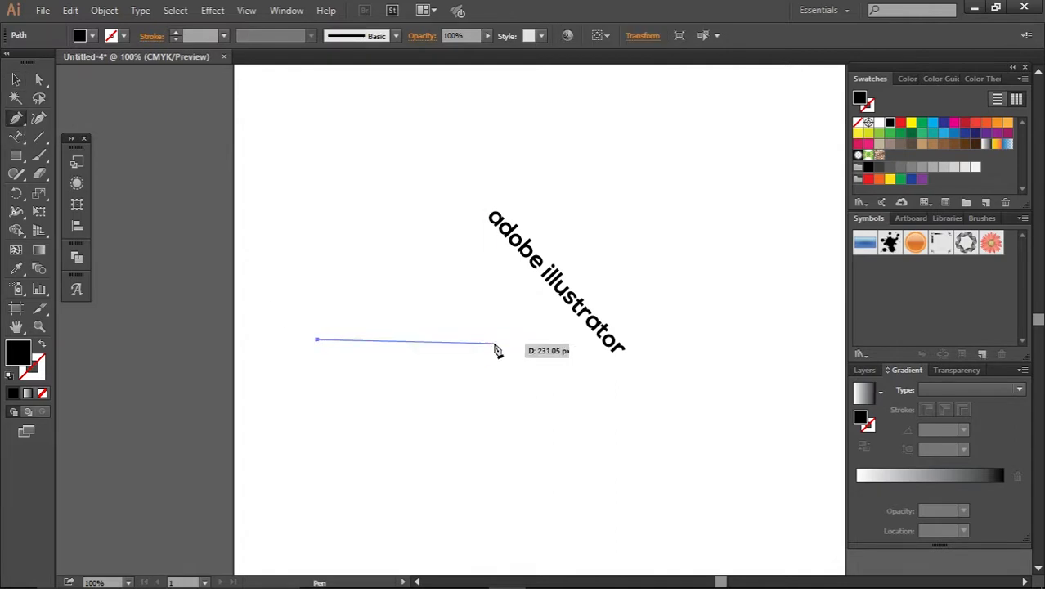
left_click_drag(486, 338, 588, 448)
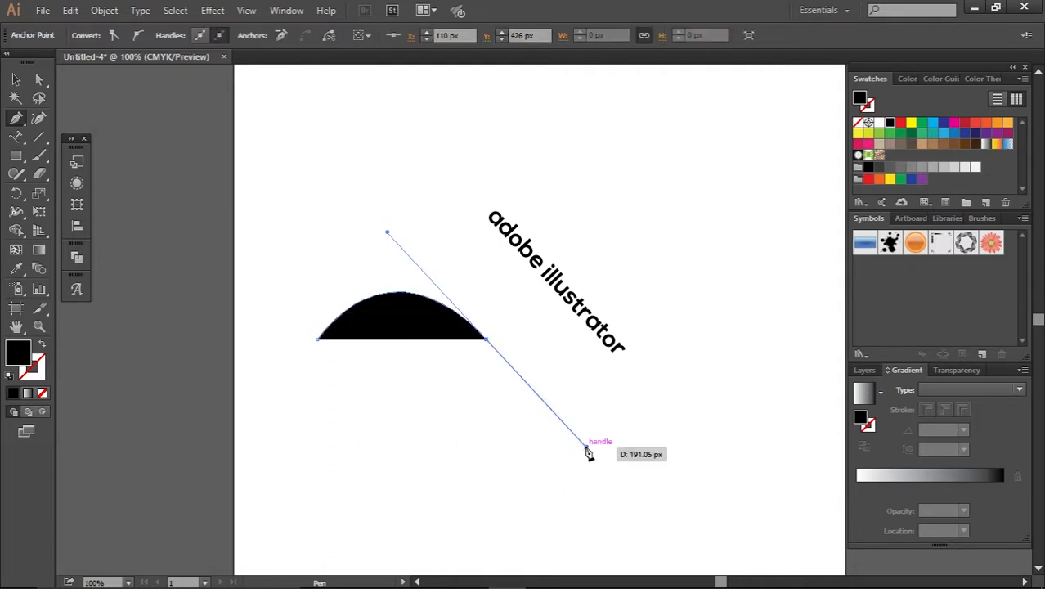
left_click(16, 80)
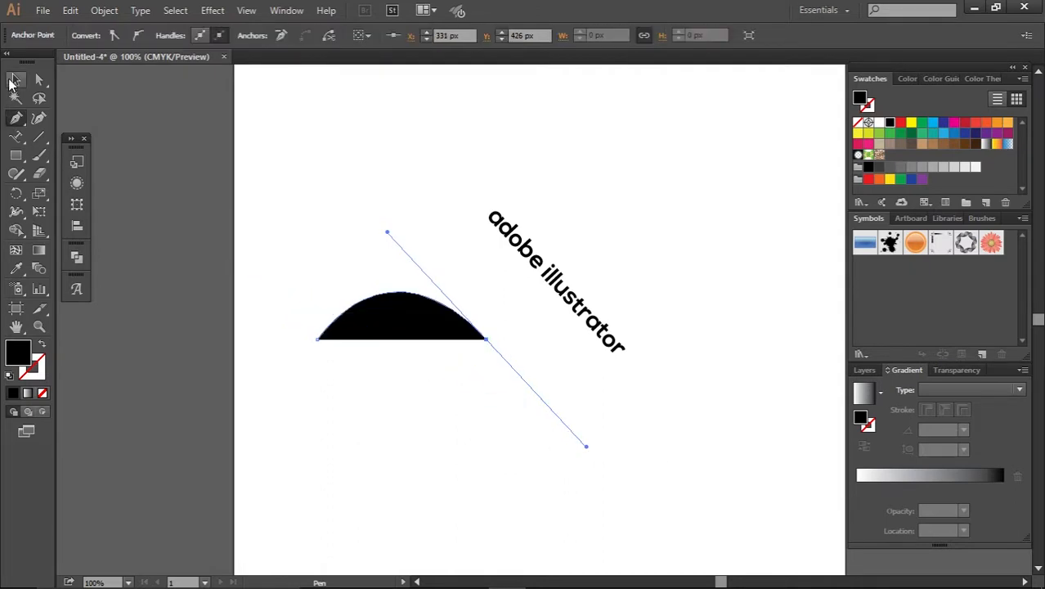
left_click(344, 381)
left_click(330, 335)
left_click(290, 350)
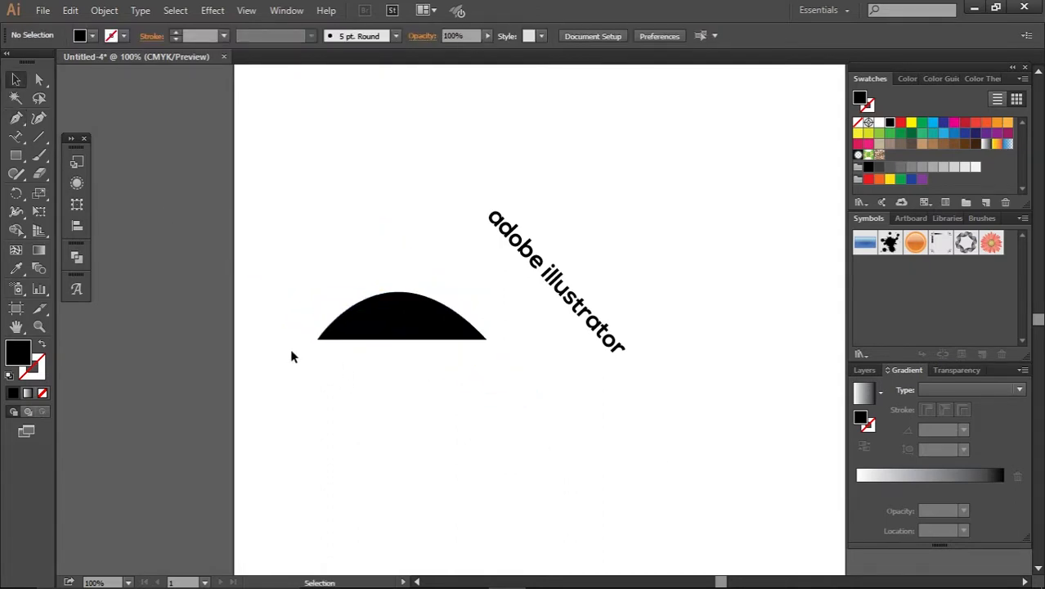
Draw a closed, black-filled, downward-pointing triangle about 301 px wide below the arch with the Pen tool
left_click(16, 117)
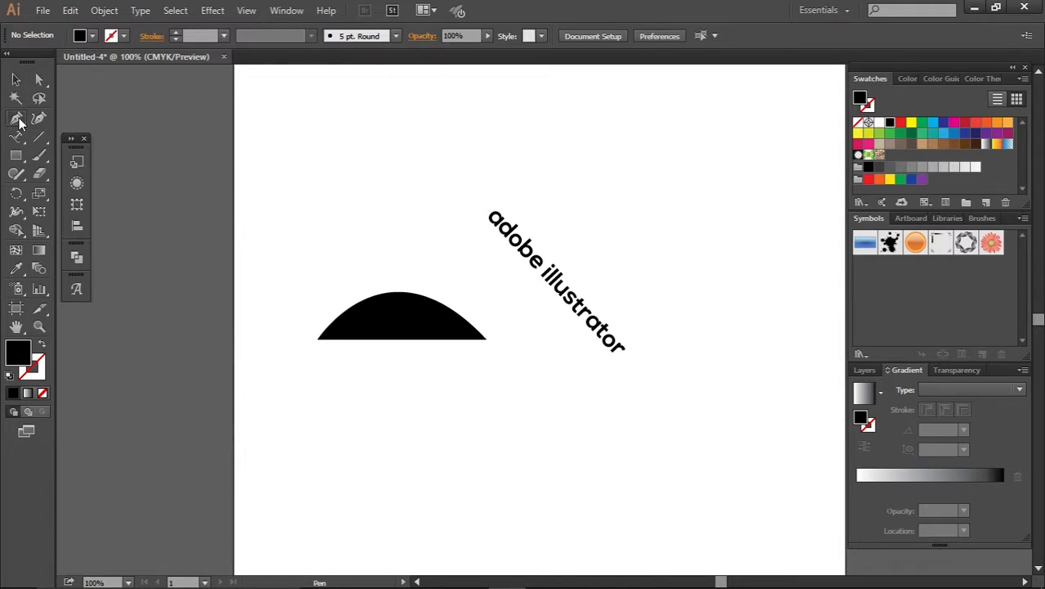
left_click(286, 375)
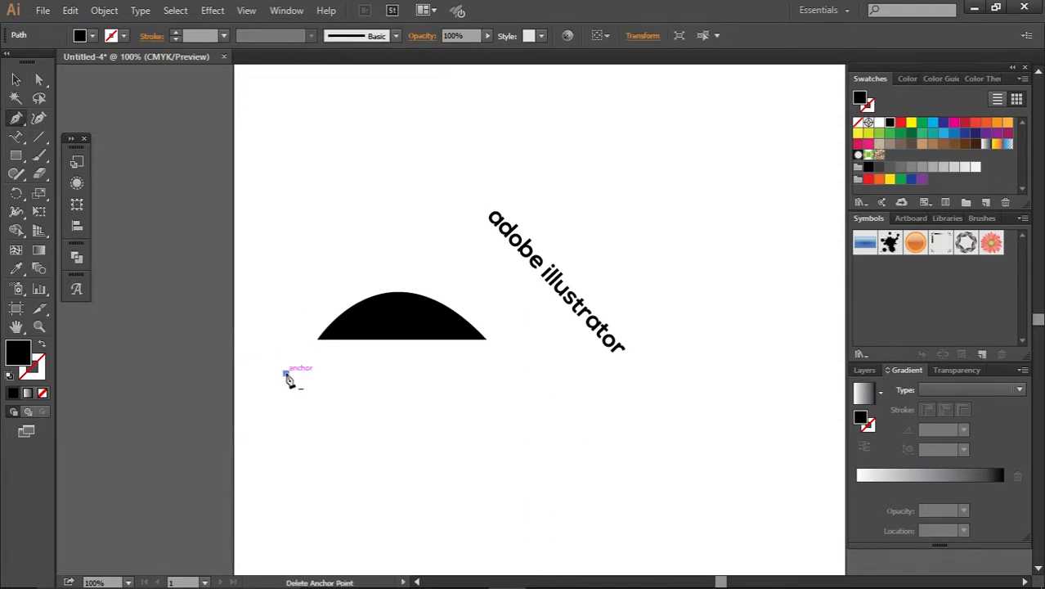
left_click(516, 373)
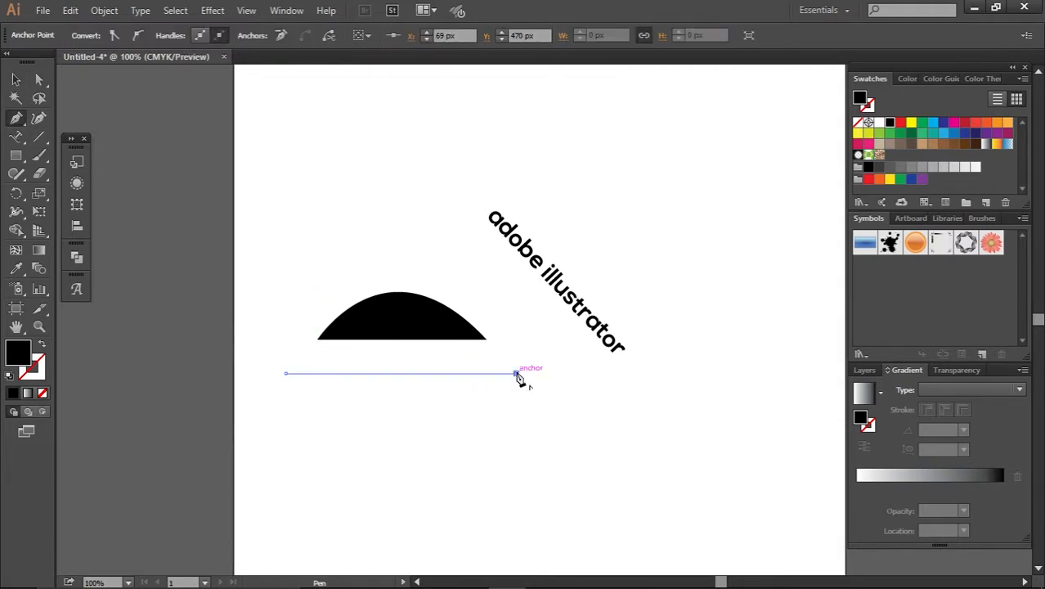
left_click(396, 476)
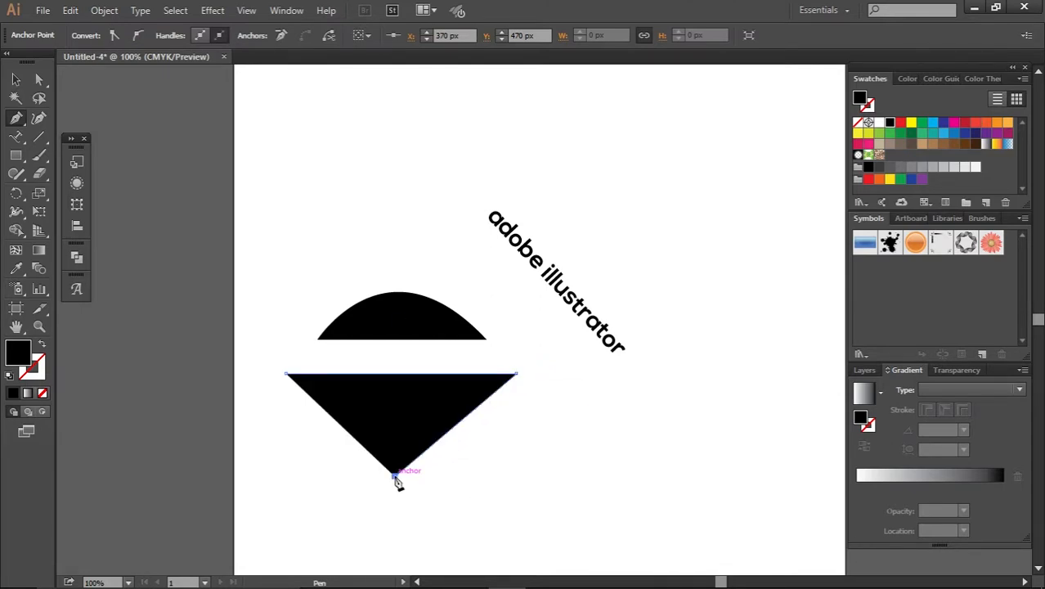
left_click(287, 374)
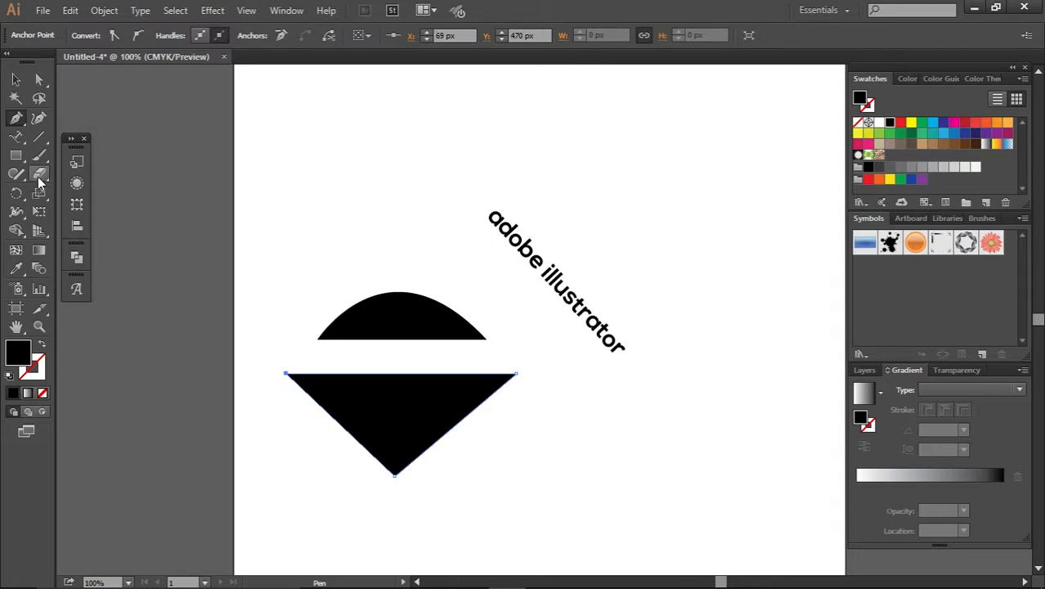
Examine the triangle's two upper corner anchors one after the other with the Direct Selection tool, and deselect them
left_click(39, 80)
left_click(511, 413)
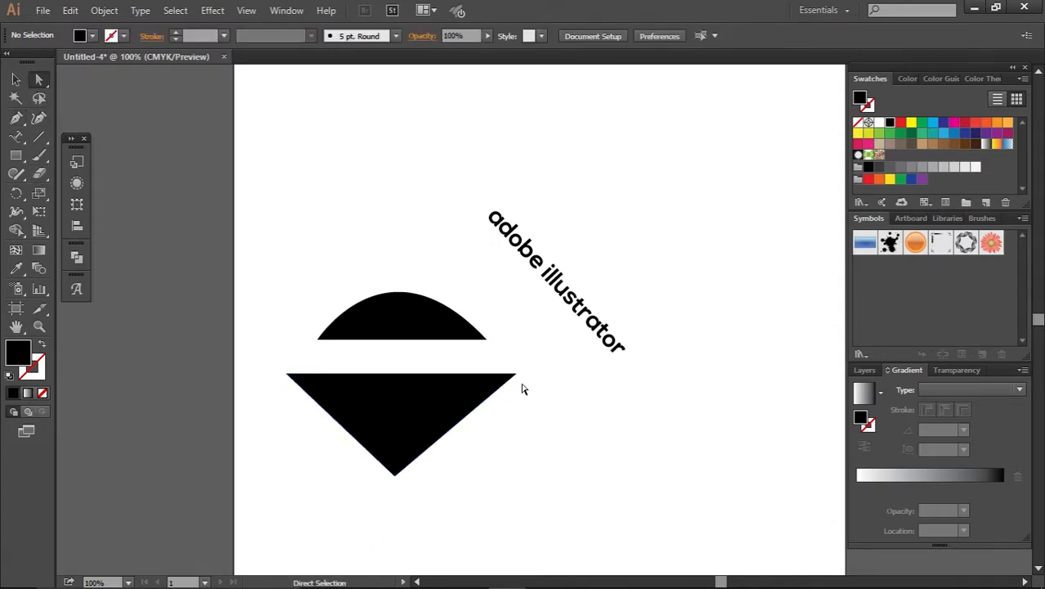
left_click(517, 374)
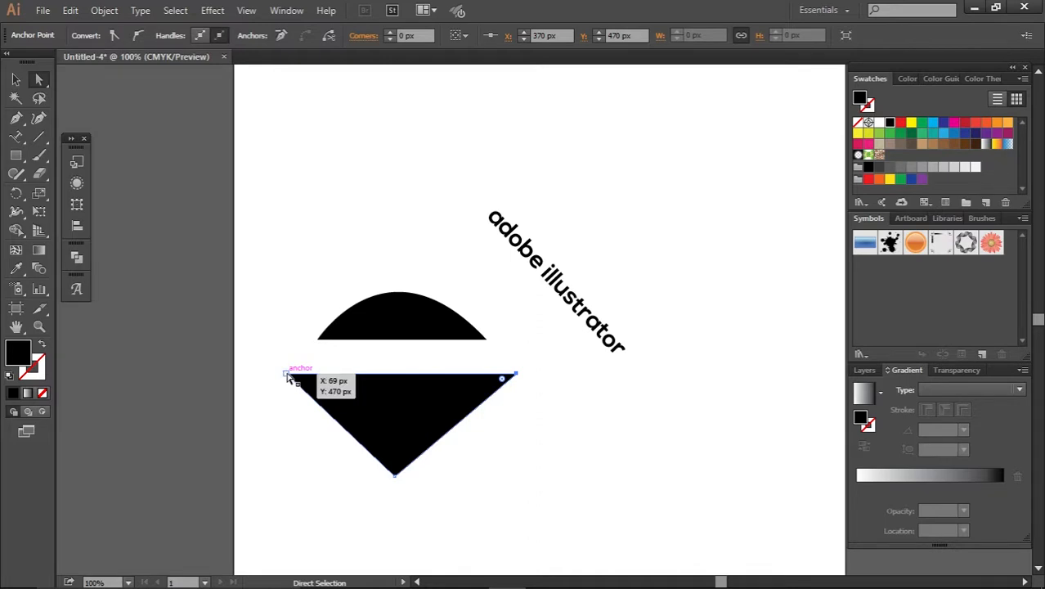
left_click(286, 374)
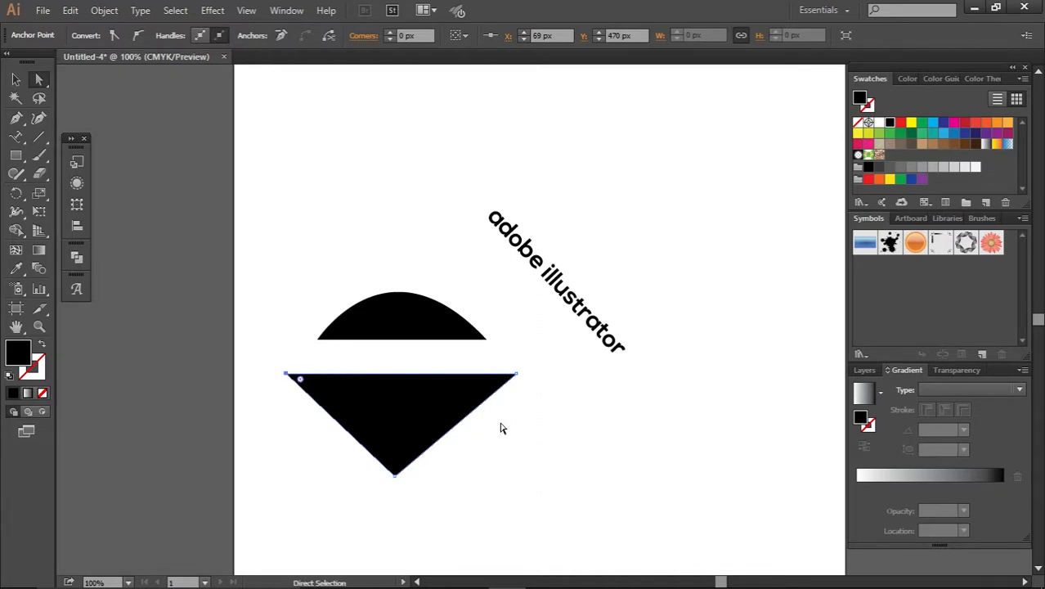
left_click(502, 429)
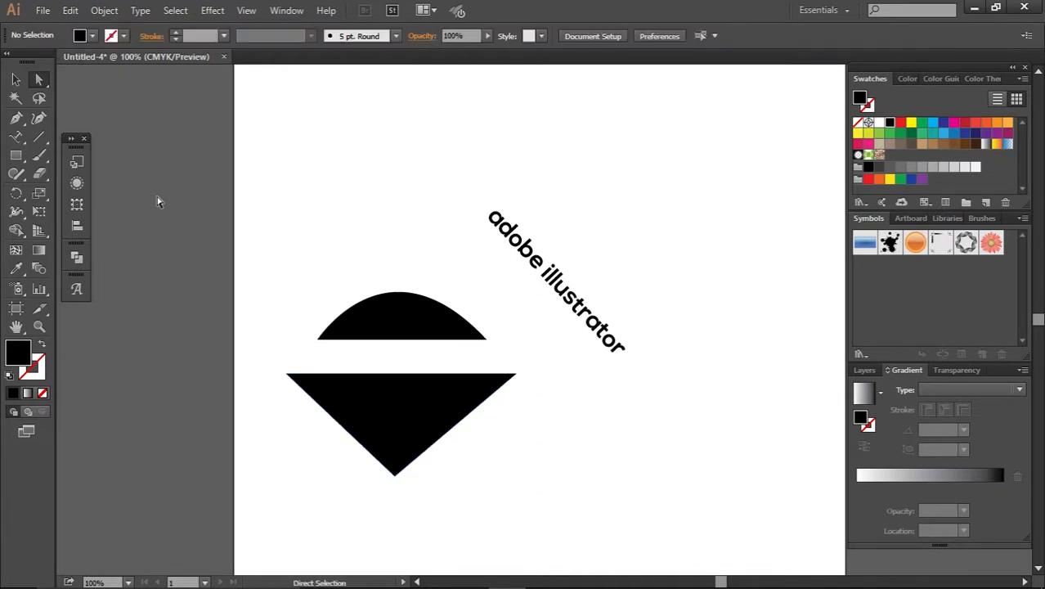
Select the arch, the triangle and the diagonal path text together and delete them
left_click_drag(659, 203, 260, 478)
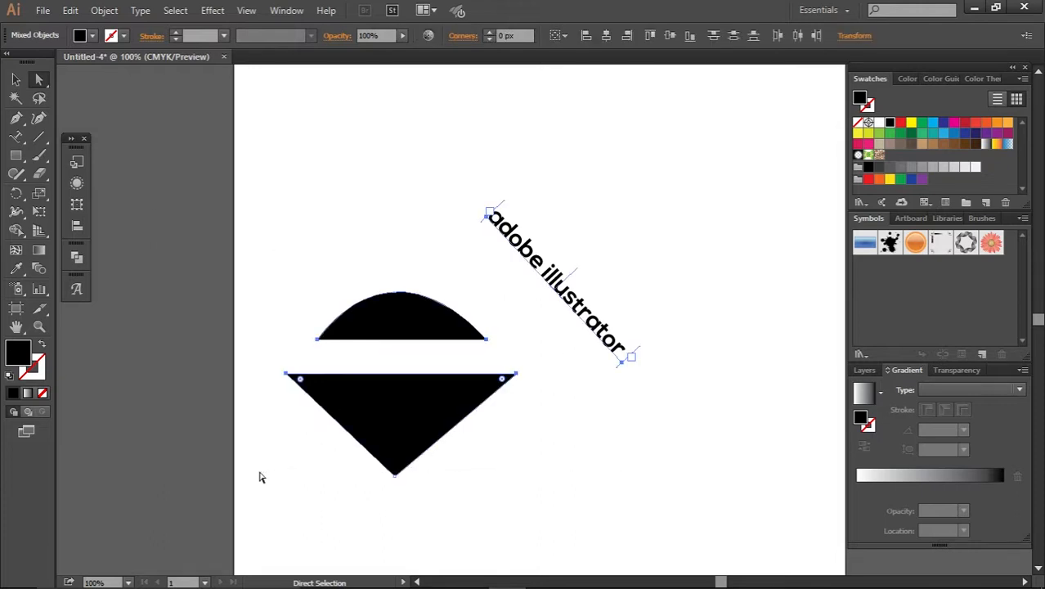
key("Delete")
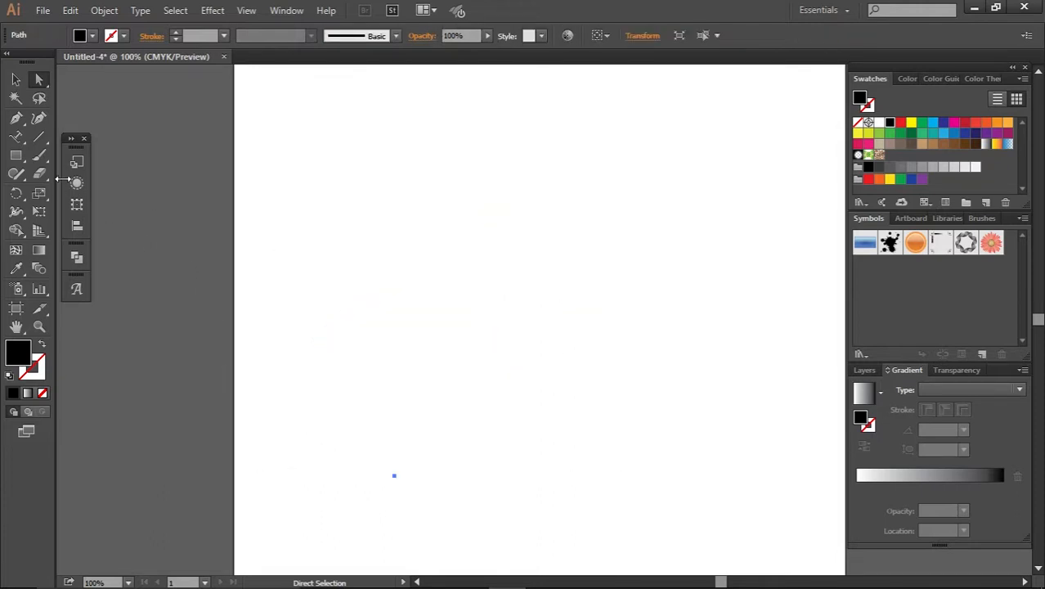
Enter the text "adobe illustrator" as a vertical column with the Vertical Type tool
left_click(23, 144)
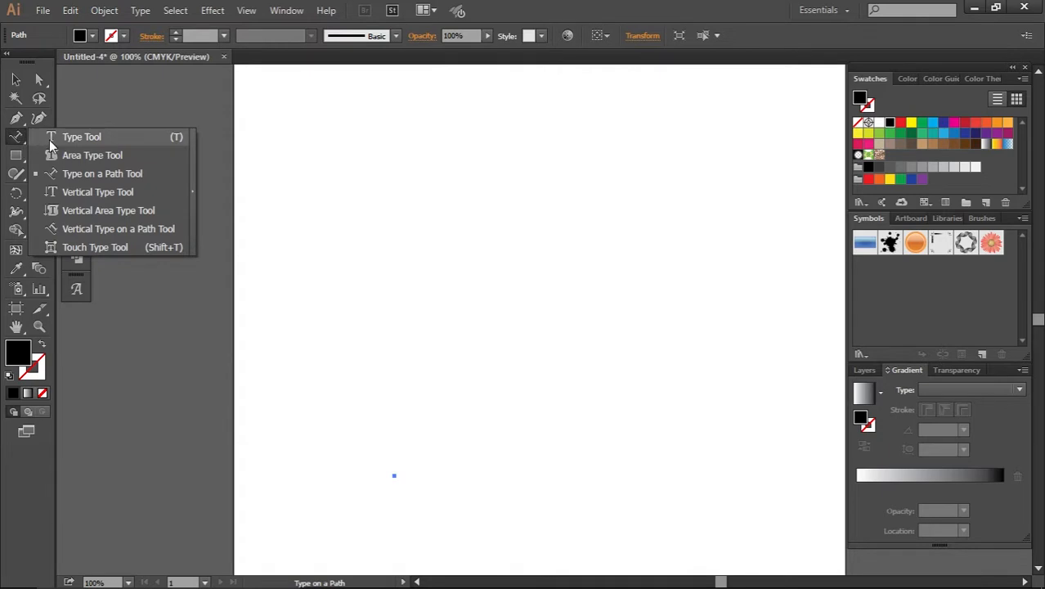
left_click(68, 190)
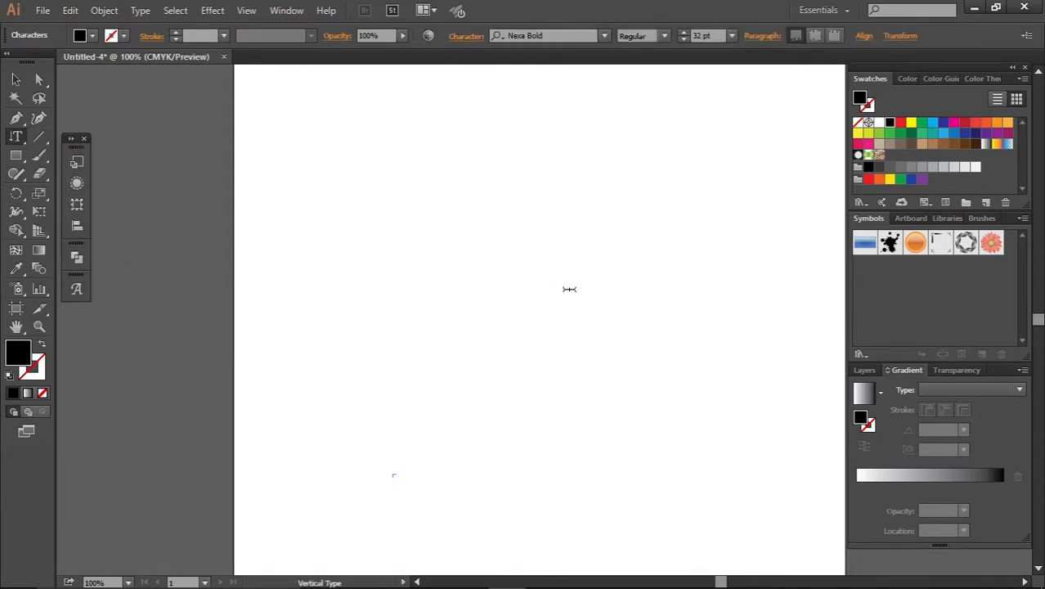
type("adobe")
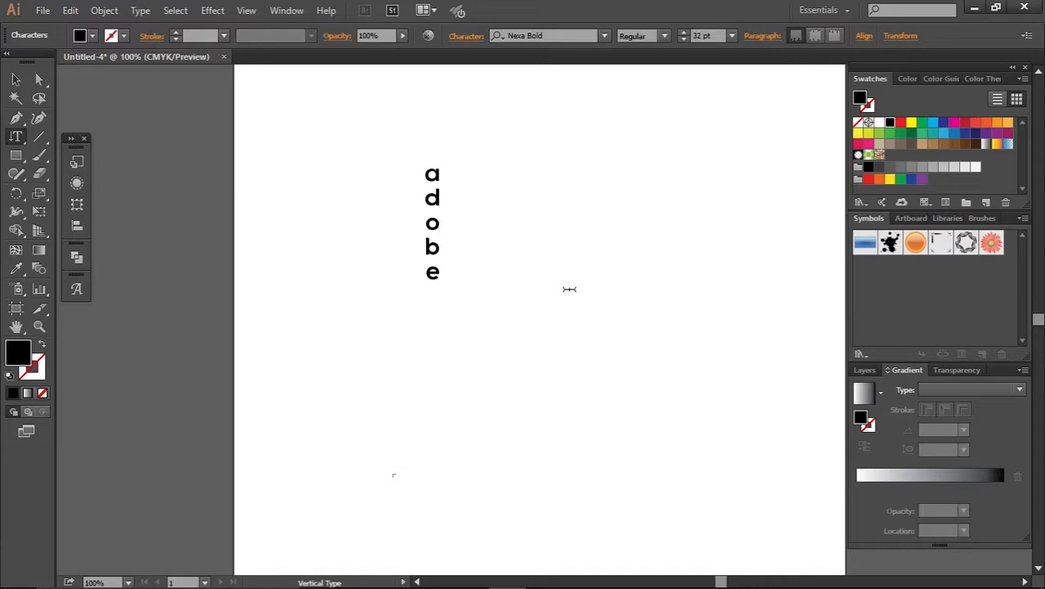
type("illust")
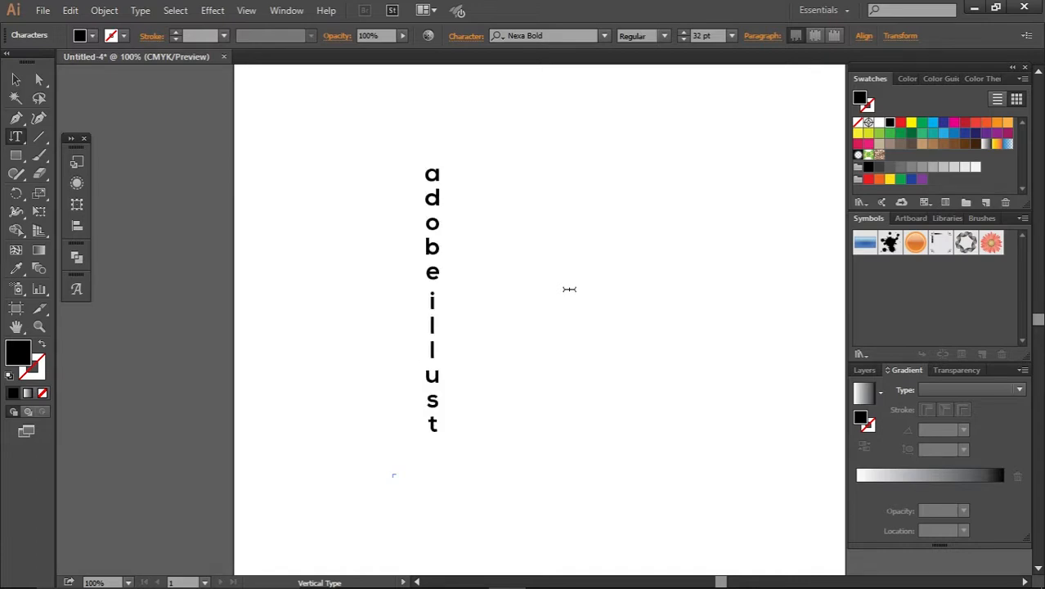
type("rator")
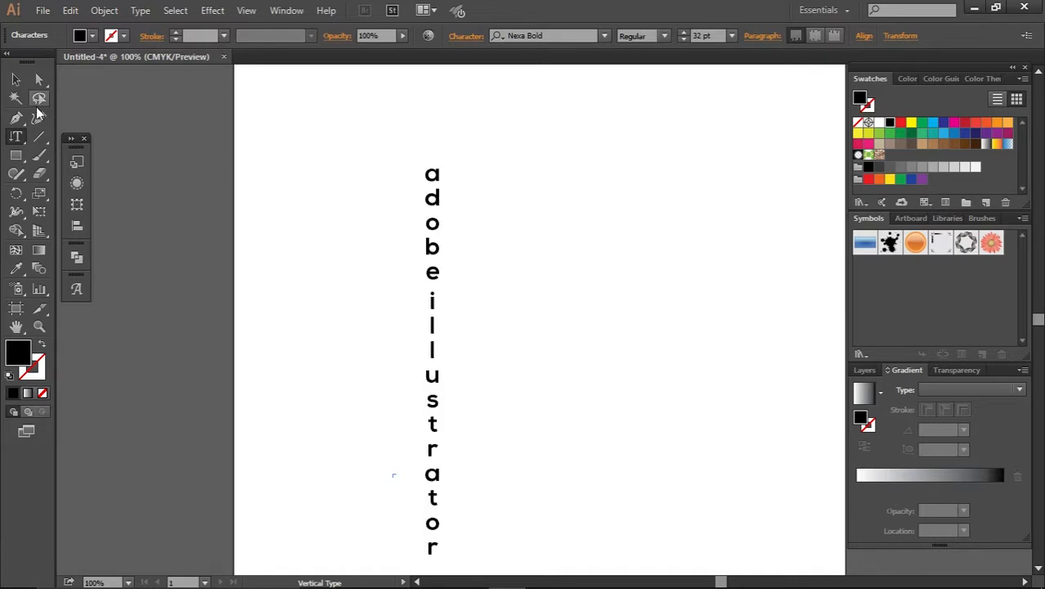
Restore the regular Type tool as the active type variant and delete the vertical text
left_click(18, 137)
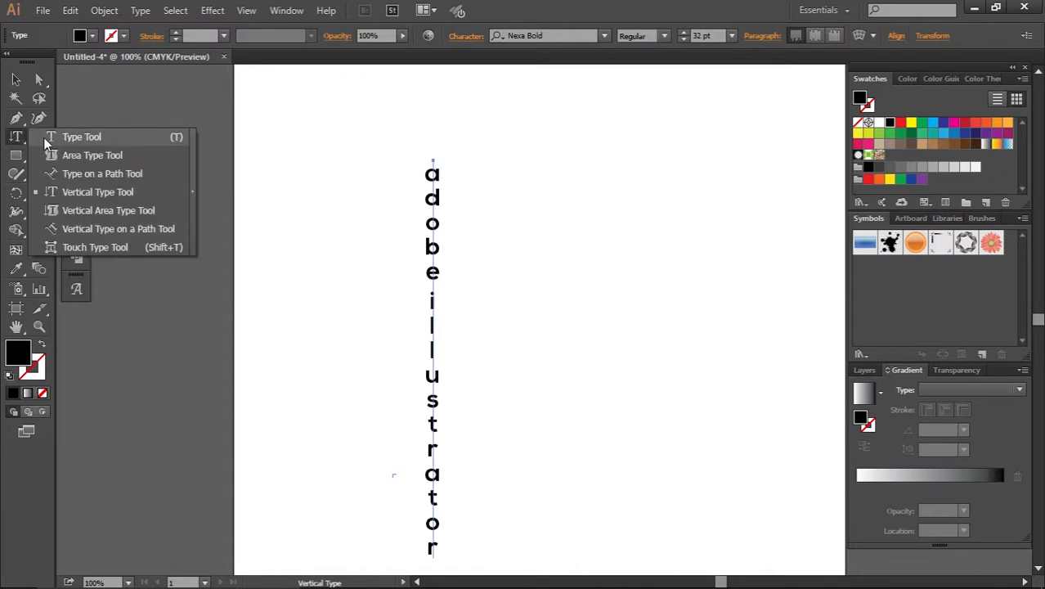
left_click(45, 137)
left_click(13, 81)
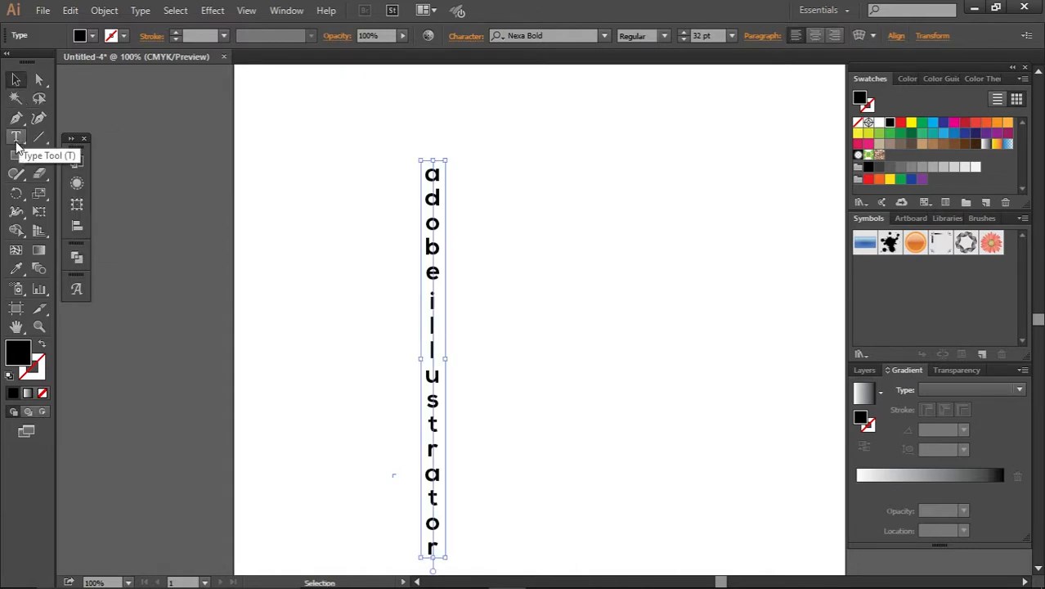
key("Delete")
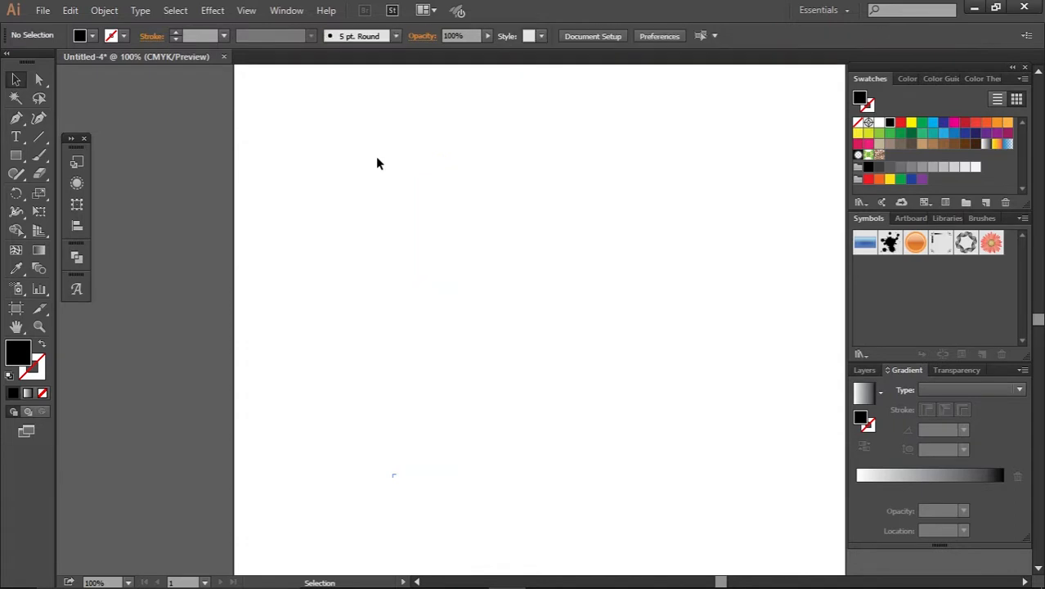
Draw a circle about 318 px in diameter and enter "adobe illustrator tutorial" along its outline with the Type on a Path tool
left_click_drag(12, 159, 65, 178)
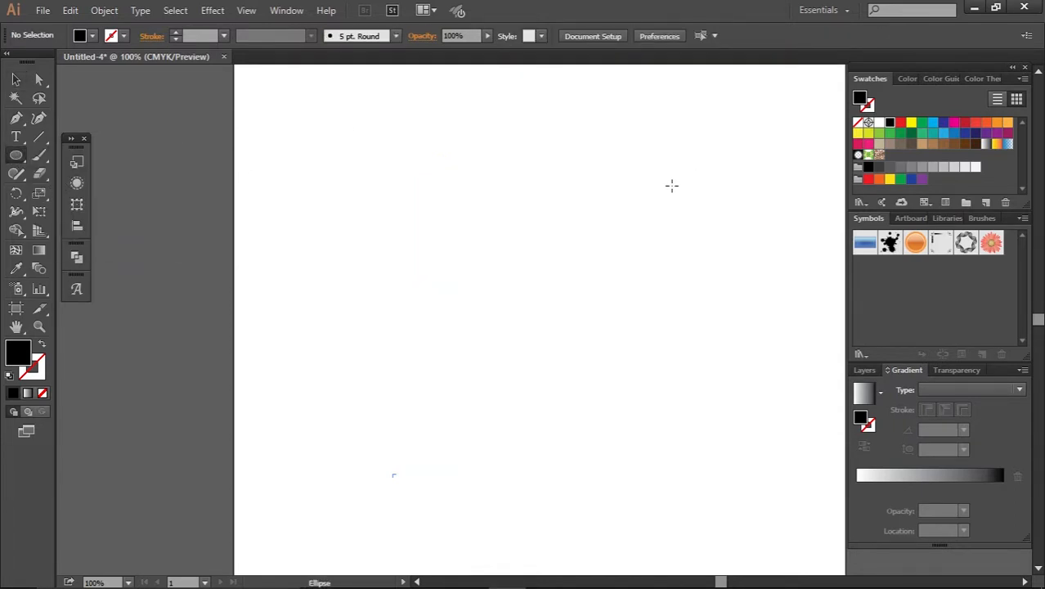
left_click_drag(671, 185, 428, 428)
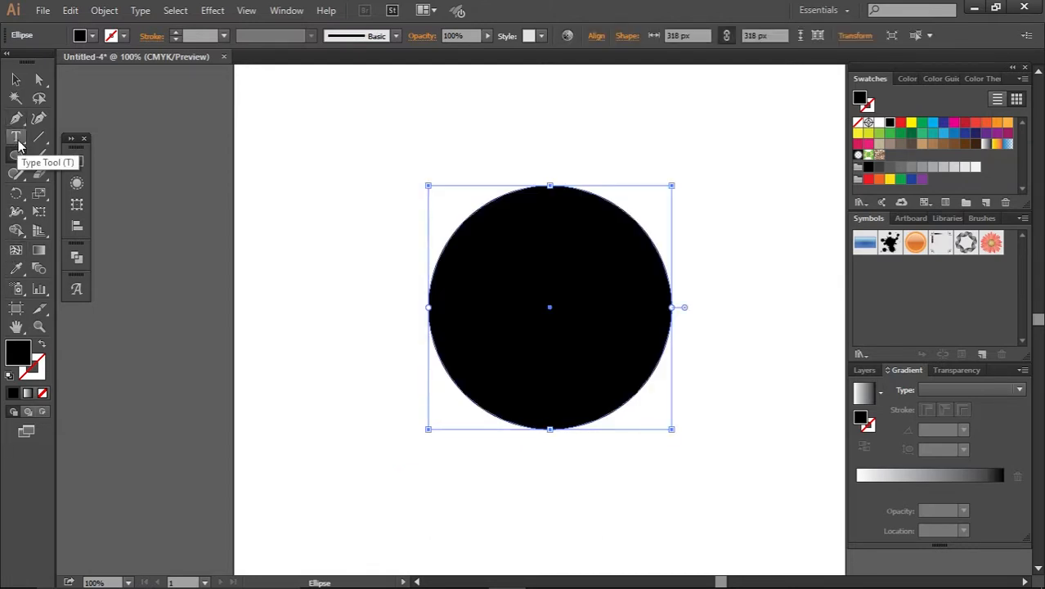
left_click_drag(20, 145, 77, 174)
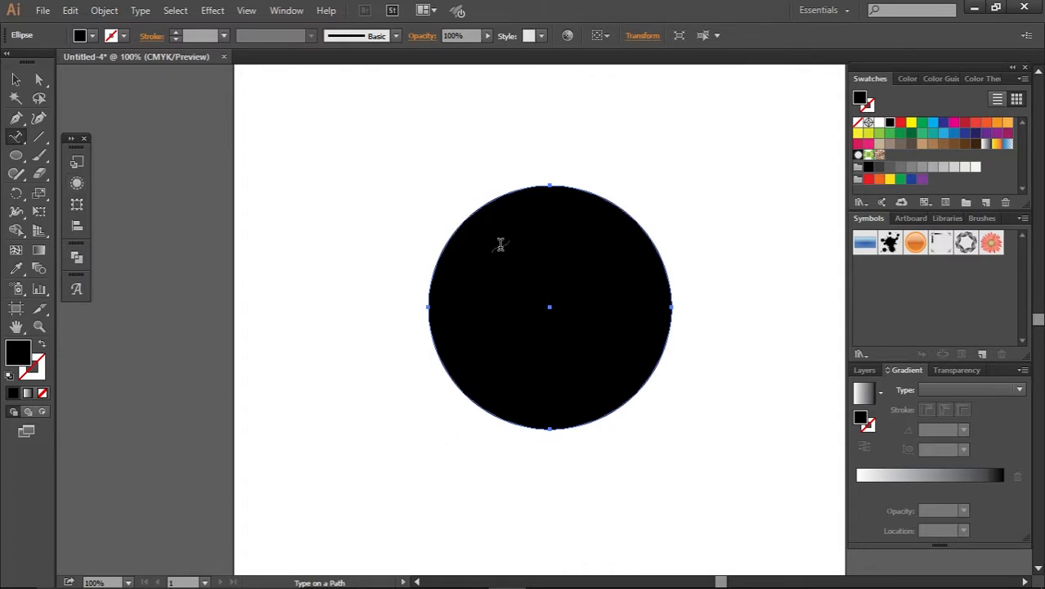
left_click(427, 303)
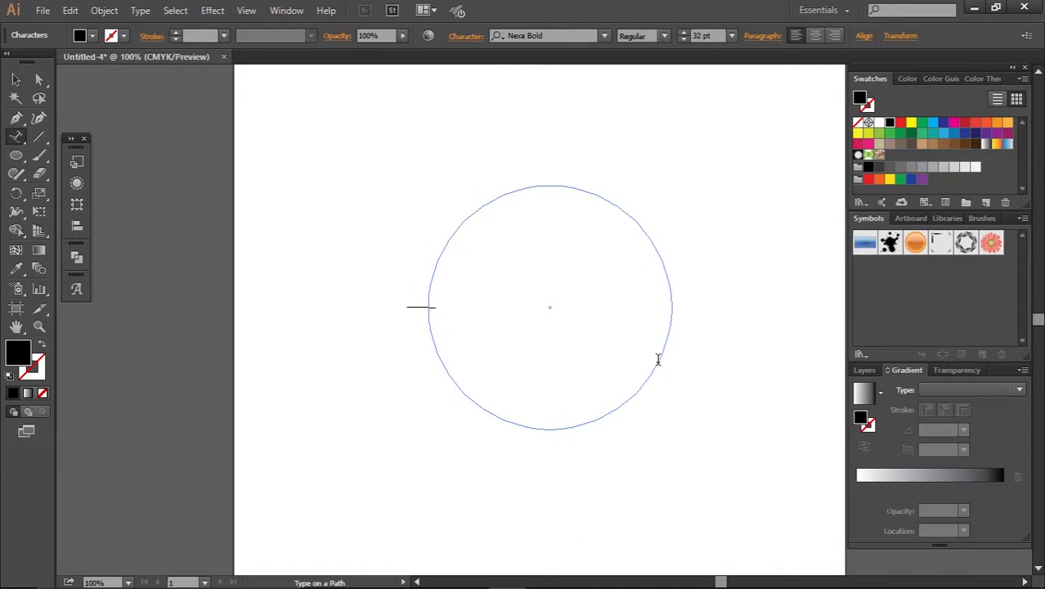
type("adobe illus")
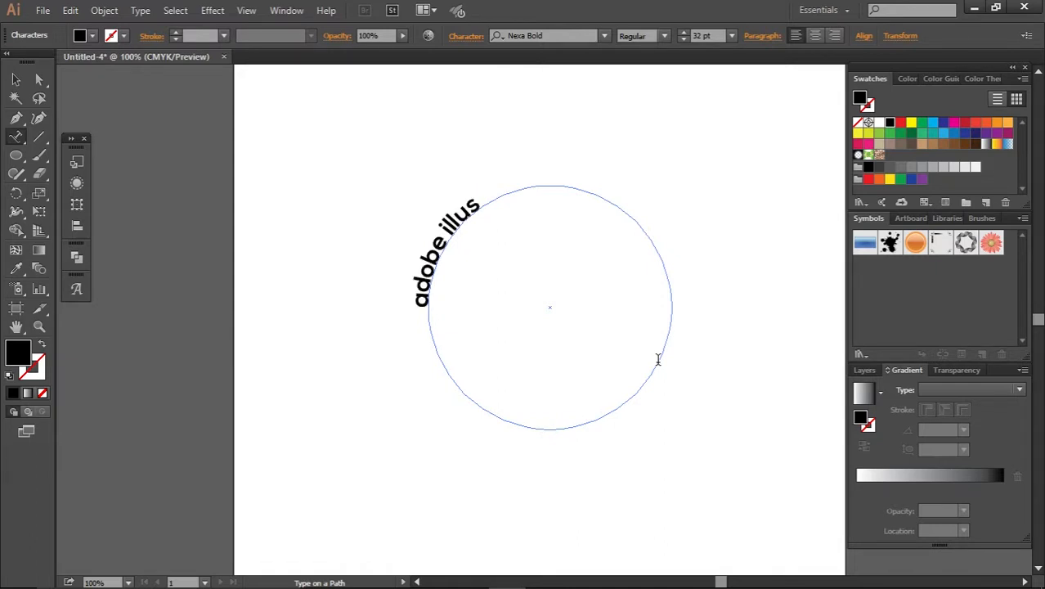
type("trator tut")
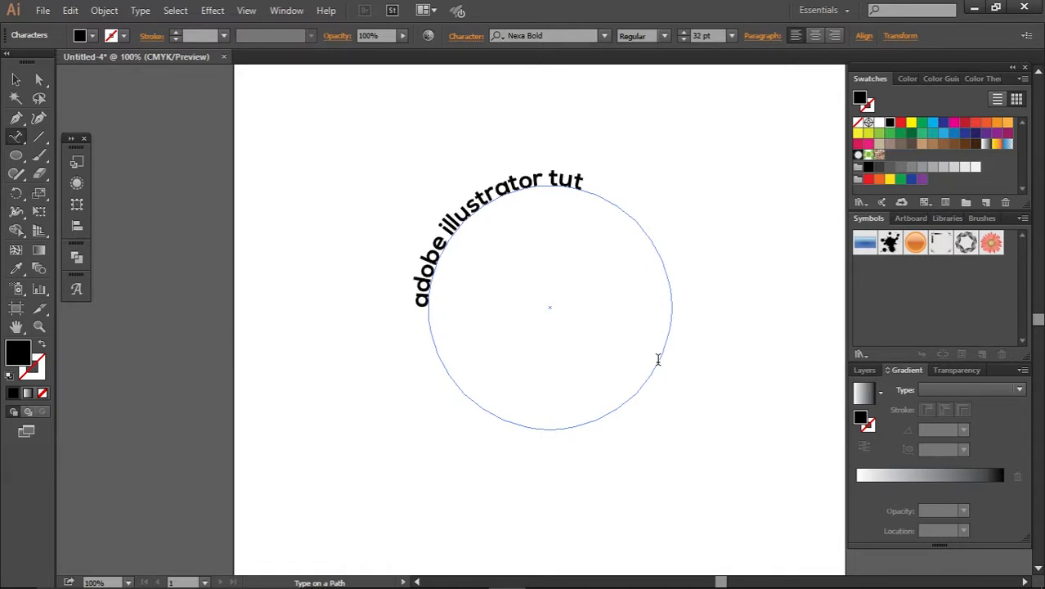
type("orial")
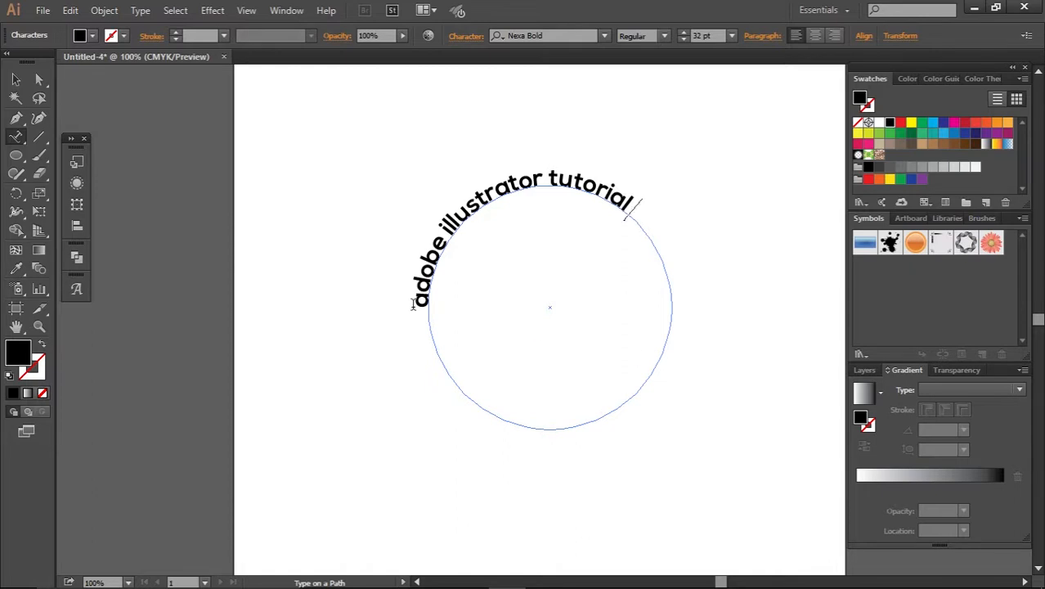
Slide the path text clockwise around the circle so it is centred over the top arc, and deselect it
left_click(24, 76)
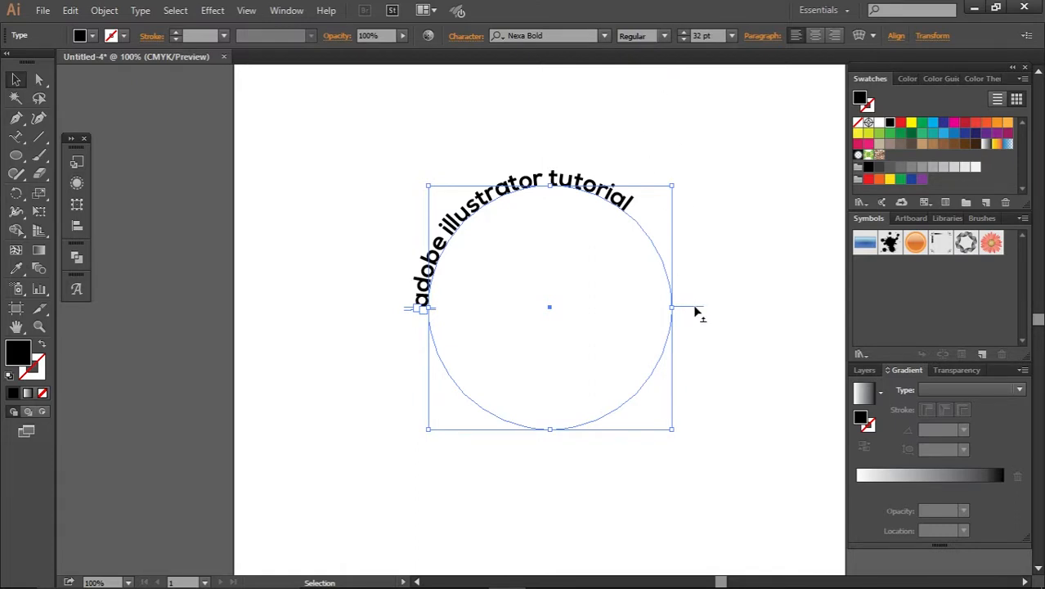
left_click_drag(695, 312, 696, 366)
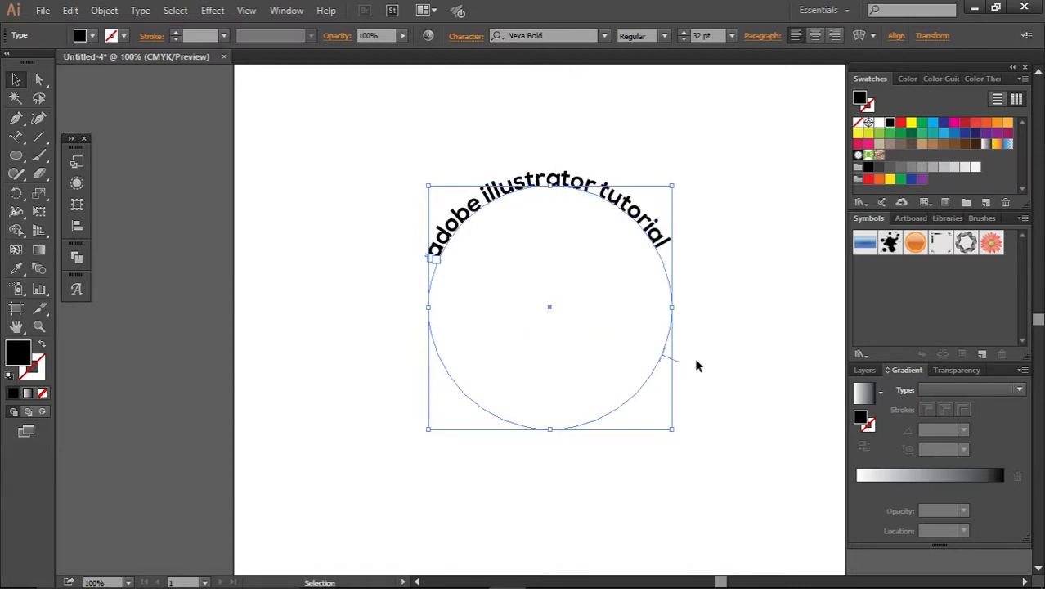
left_click(695, 366)
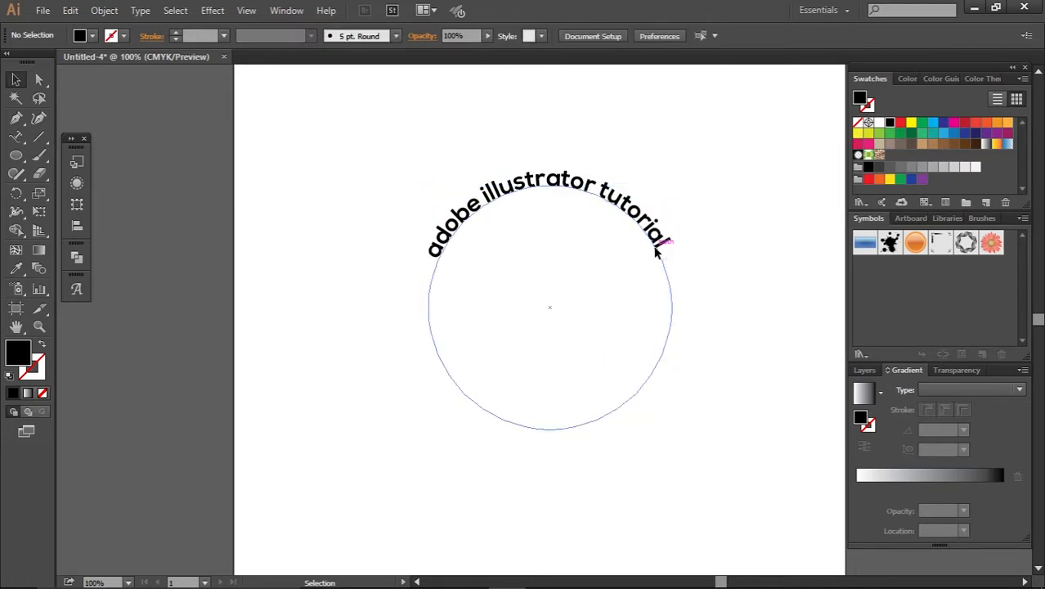
Flip the path text to the inside of the circle so it runs along the lower arc, and deselect it
left_click(655, 253)
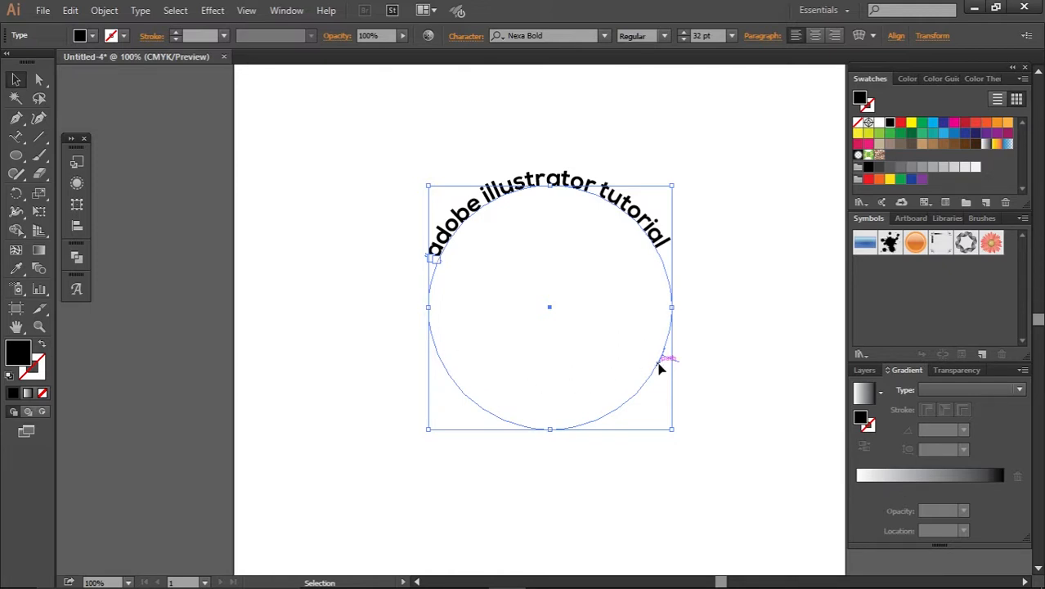
left_click_drag(672, 366, 663, 276)
left_click(723, 342)
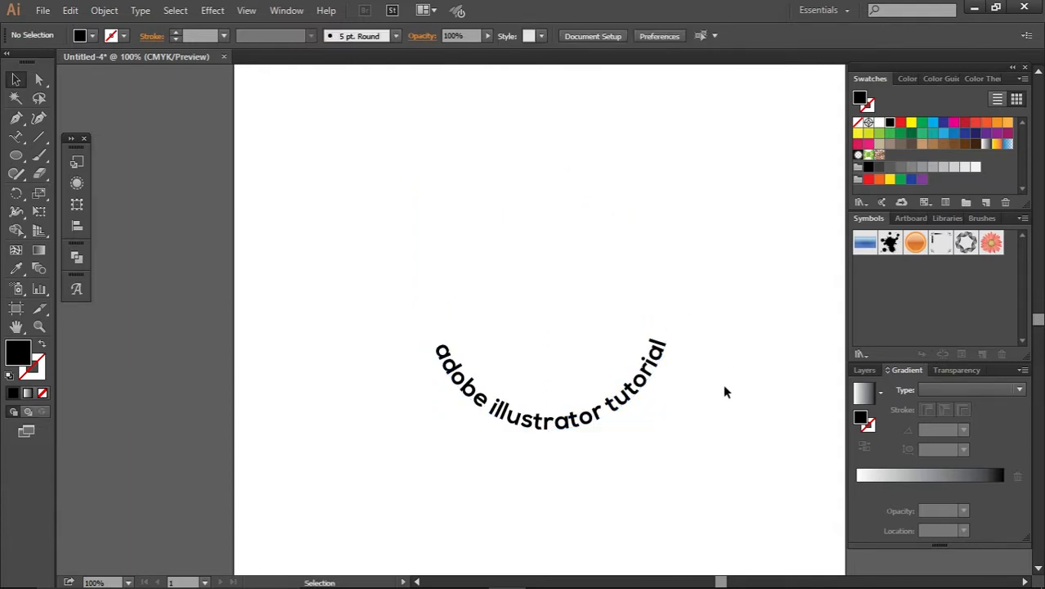
Delete the circular path text, restore the regular Type tool and activate the Rectangle tool
left_click(619, 417)
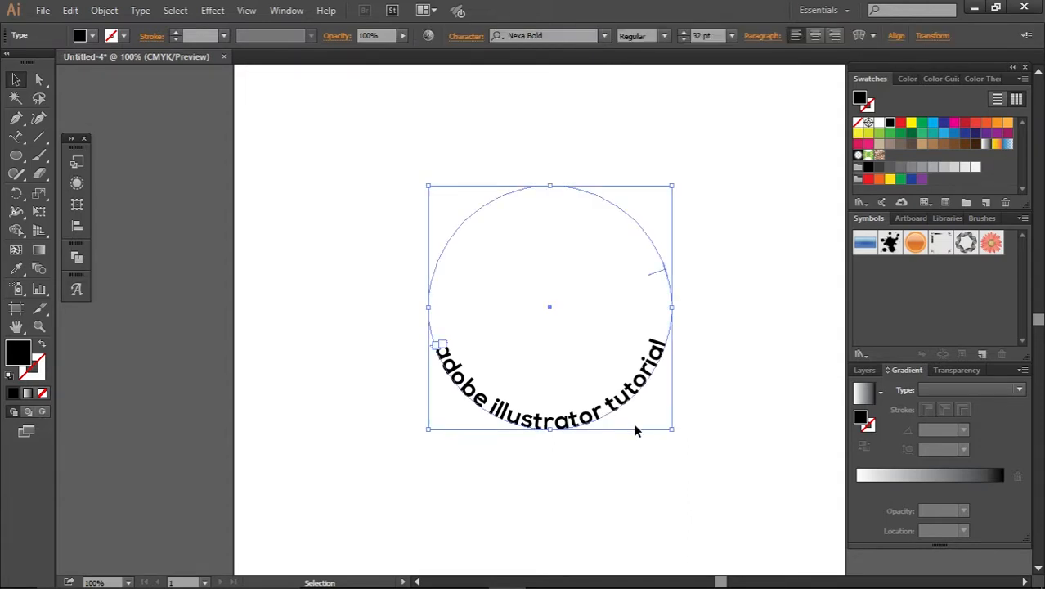
key("Delete")
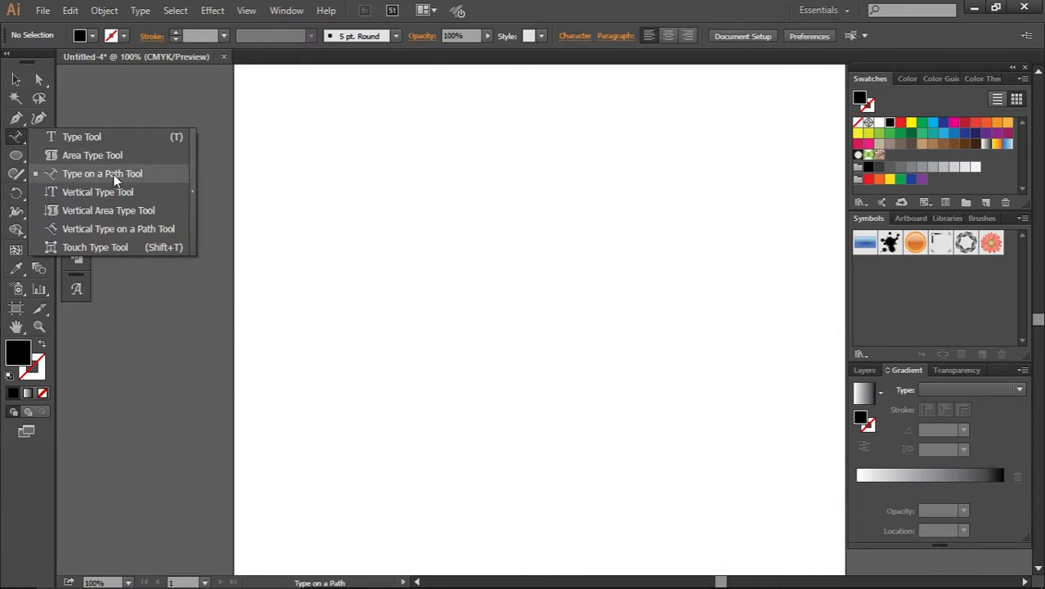
left_click(91, 140)
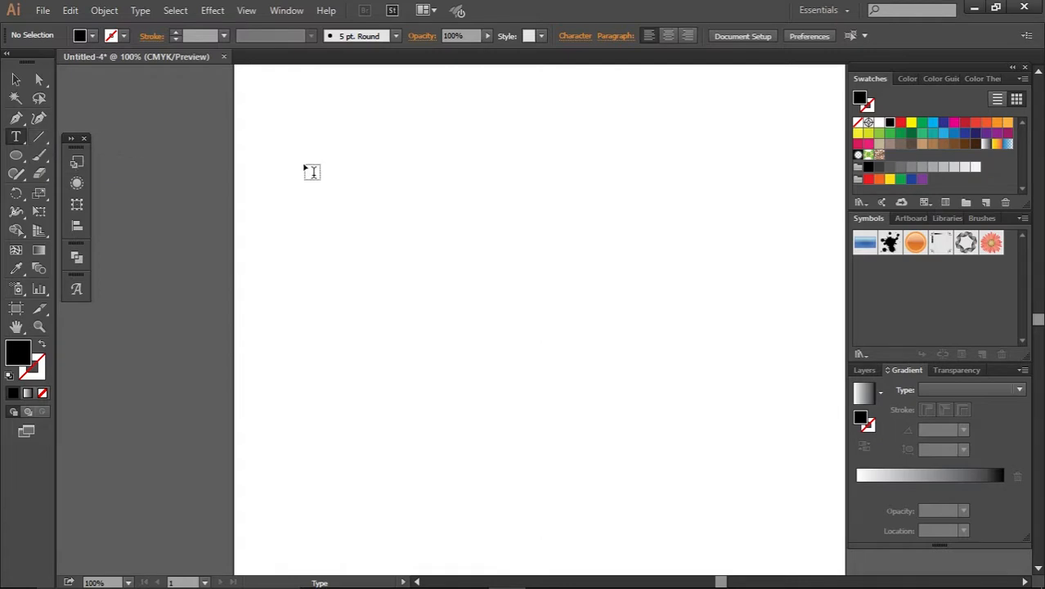
key("m")
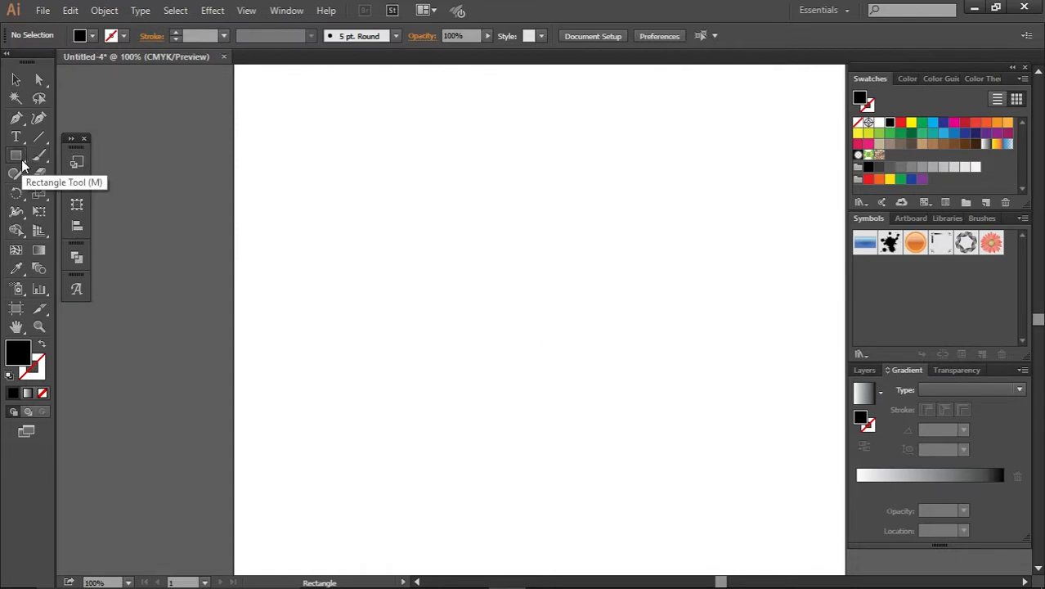
left_click_drag(22, 163, 28, 161)
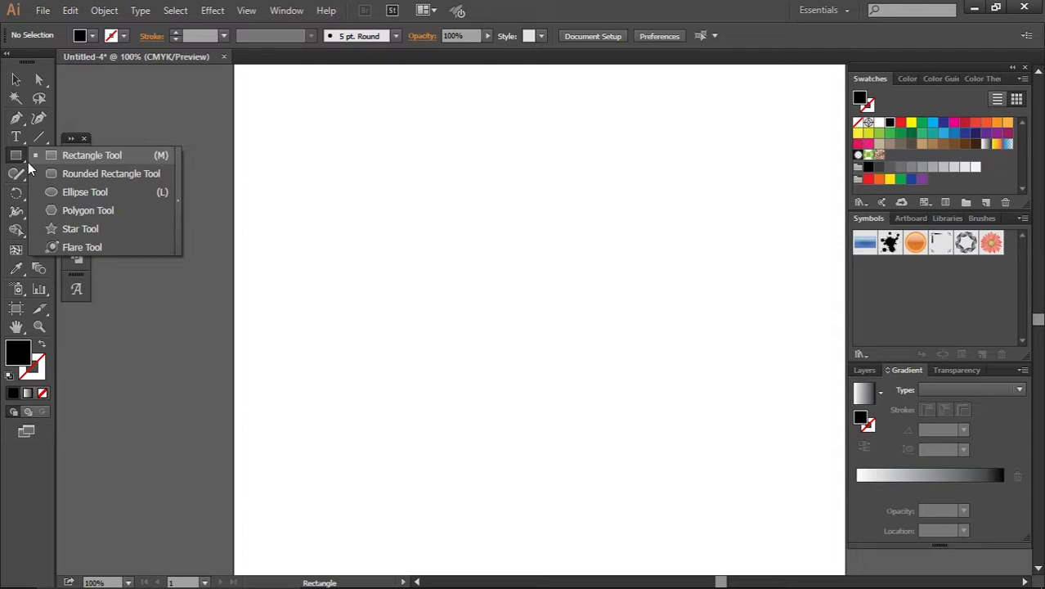
left_click_drag(28, 162, 41, 164)
left_click(40, 159)
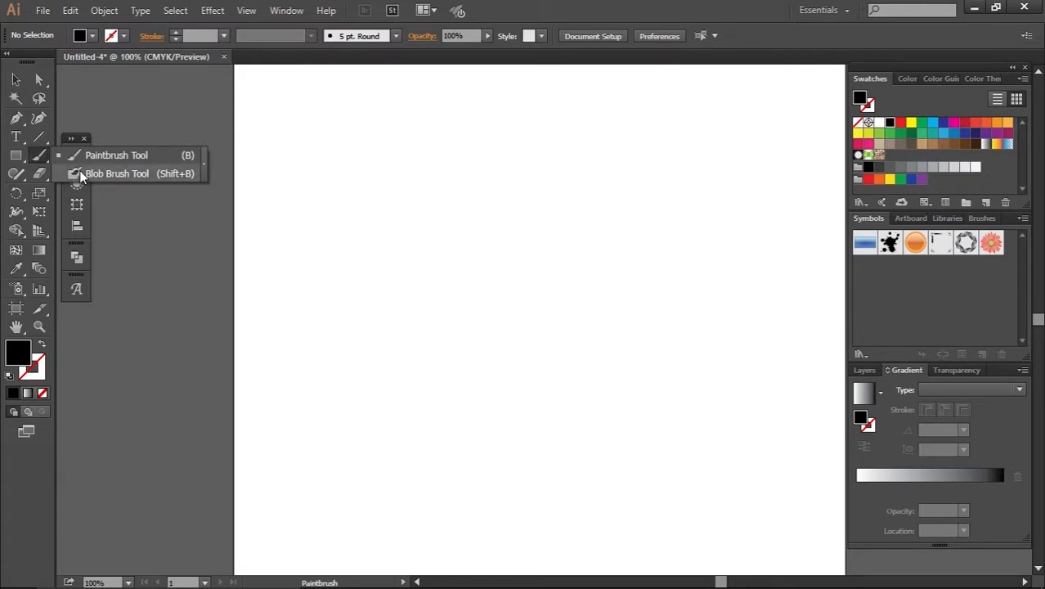
Draw four separate rectangles, the first about 229 by 116 px and the second a small square, plus a rounded rectangle beside the lowest one
left_click(16, 156)
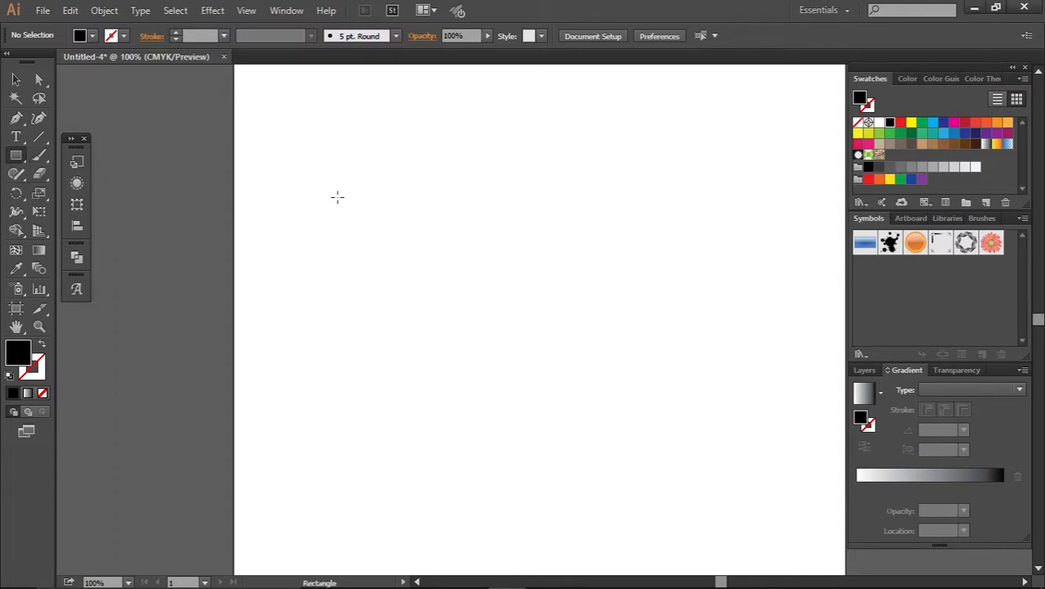
left_click_drag(337, 197, 513, 286)
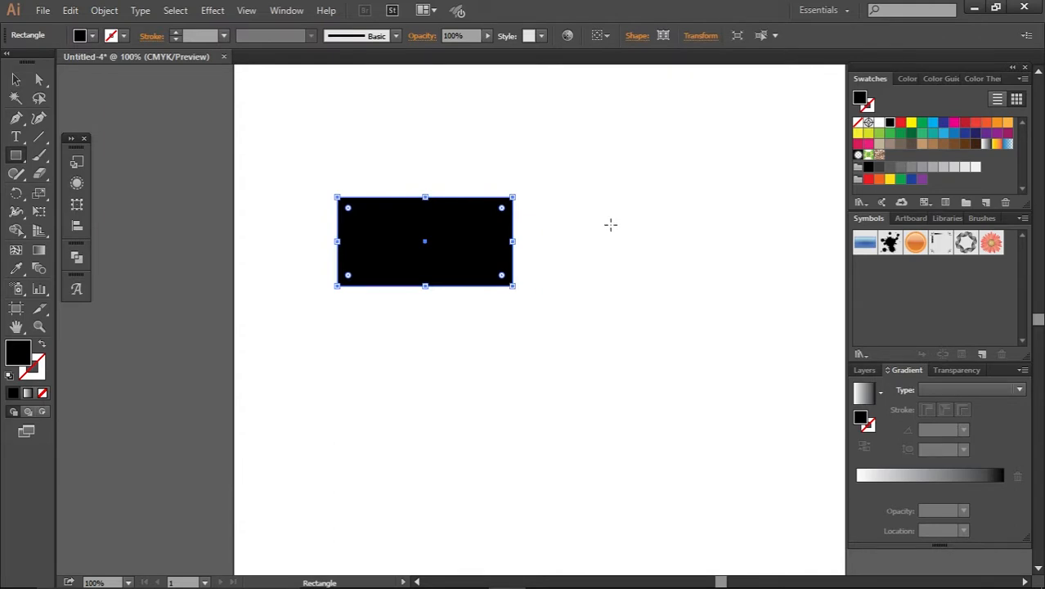
left_click_drag(607, 226, 557, 275)
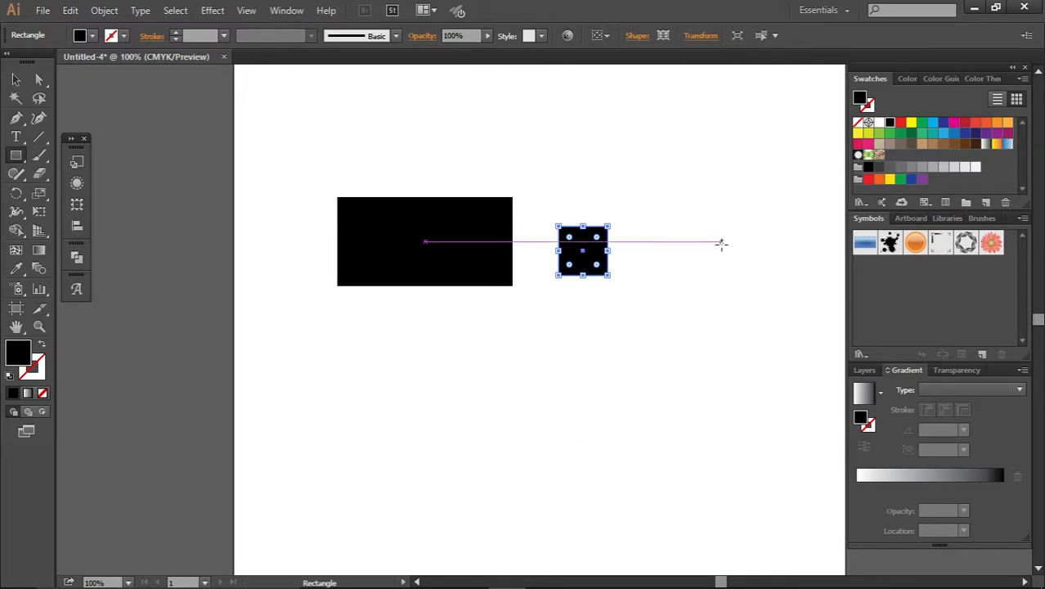
mouse_move(721, 243)
left_mouse_down()
mouse_move(629, 319)
mouse_move(627, 290)
left_mouse_up()
left_click_drag(331, 357, 547, 422)
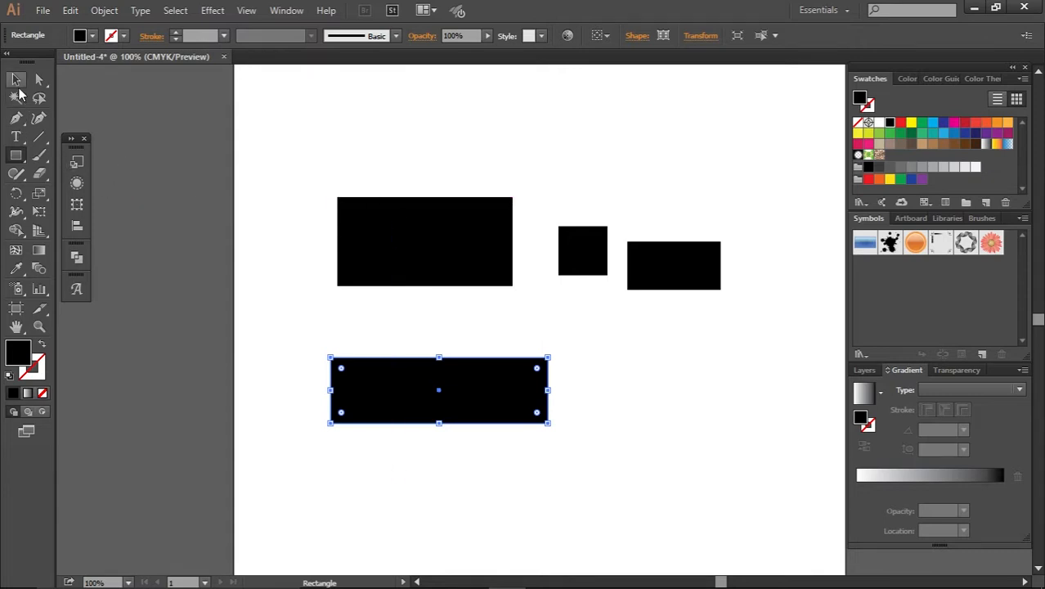
left_click_drag(22, 161, 90, 177)
mouse_move(745, 344)
left_mouse_down()
mouse_move(618, 422)
mouse_move(593, 389)
mouse_move(582, 412)
left_mouse_up()
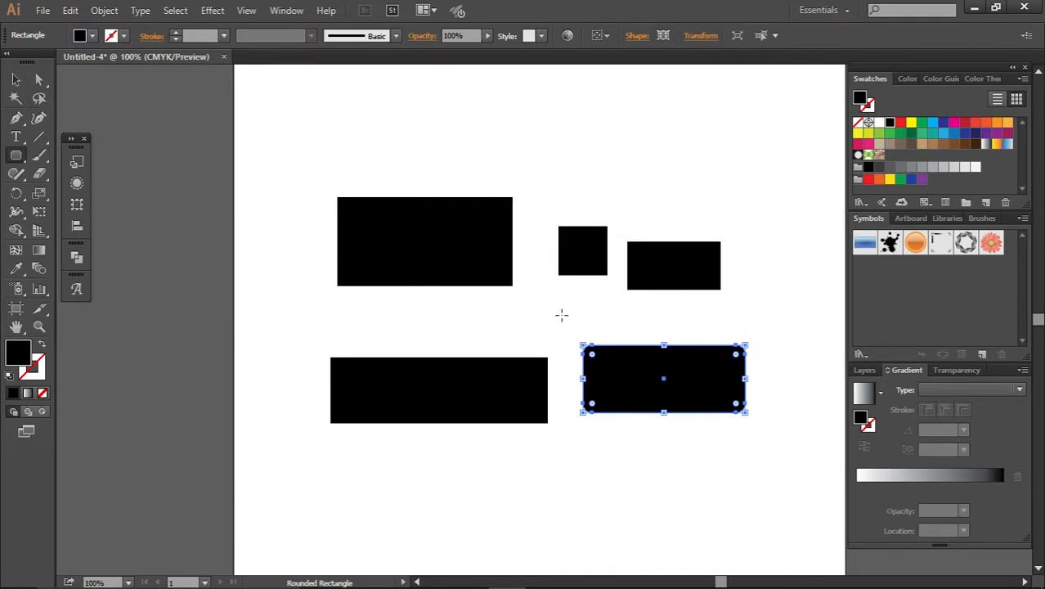
Round the corners of the 229 by 116 px rectangle to about 29 px and draw another rounded rectangle beneath the lowest plain rectangle
left_click(16, 80)
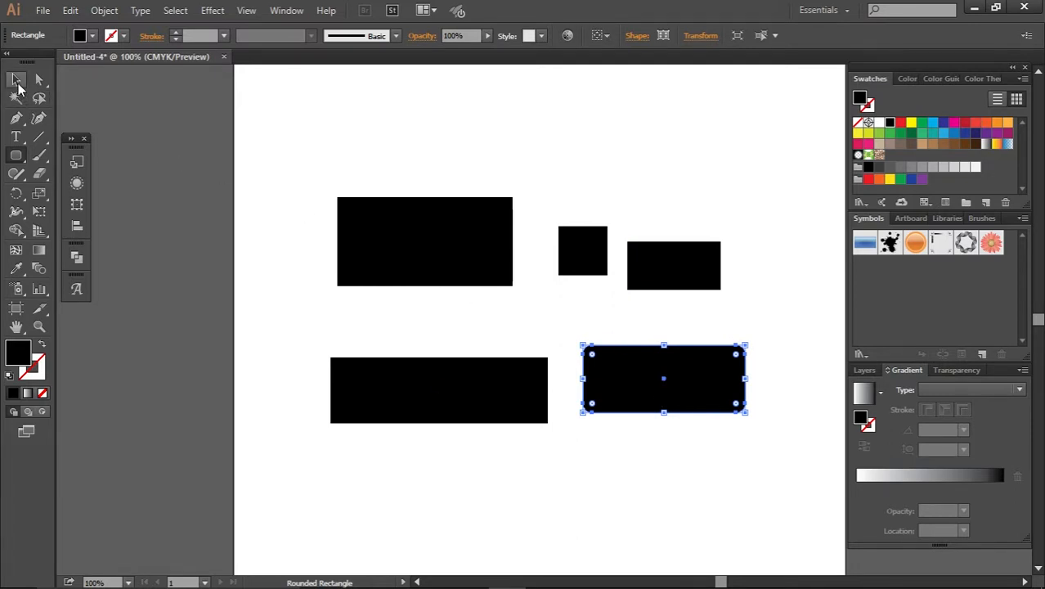
left_click(429, 257)
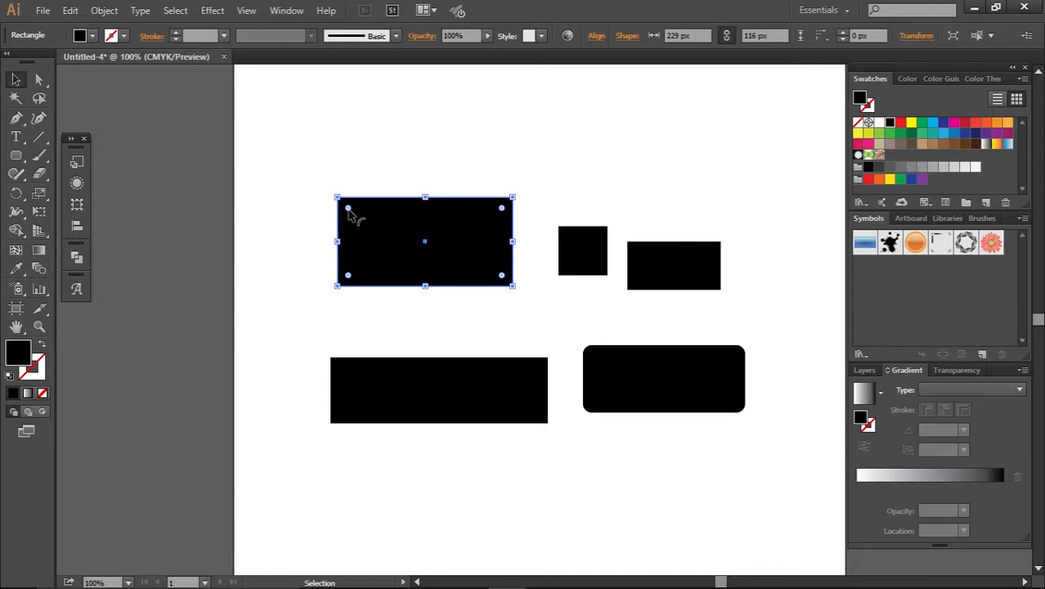
left_click_drag(349, 210, 363, 226)
left_click(646, 499)
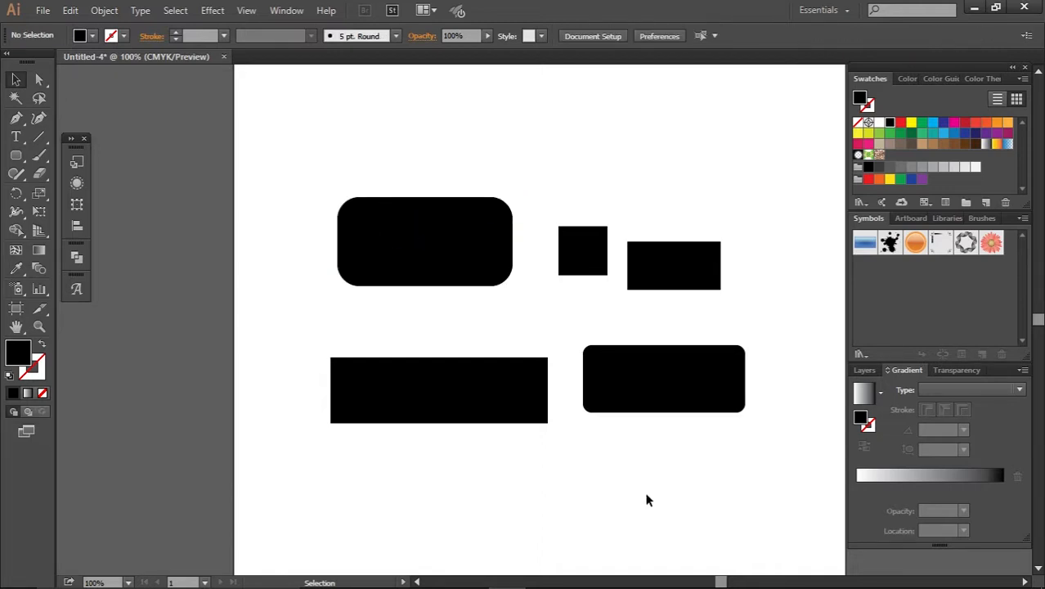
left_click(438, 242)
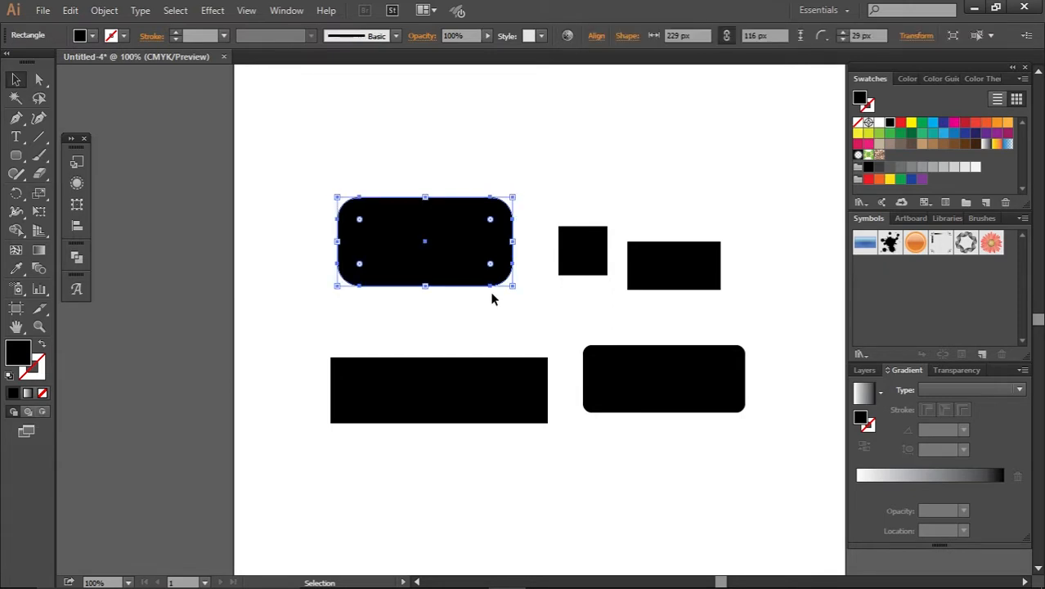
left_click(494, 298)
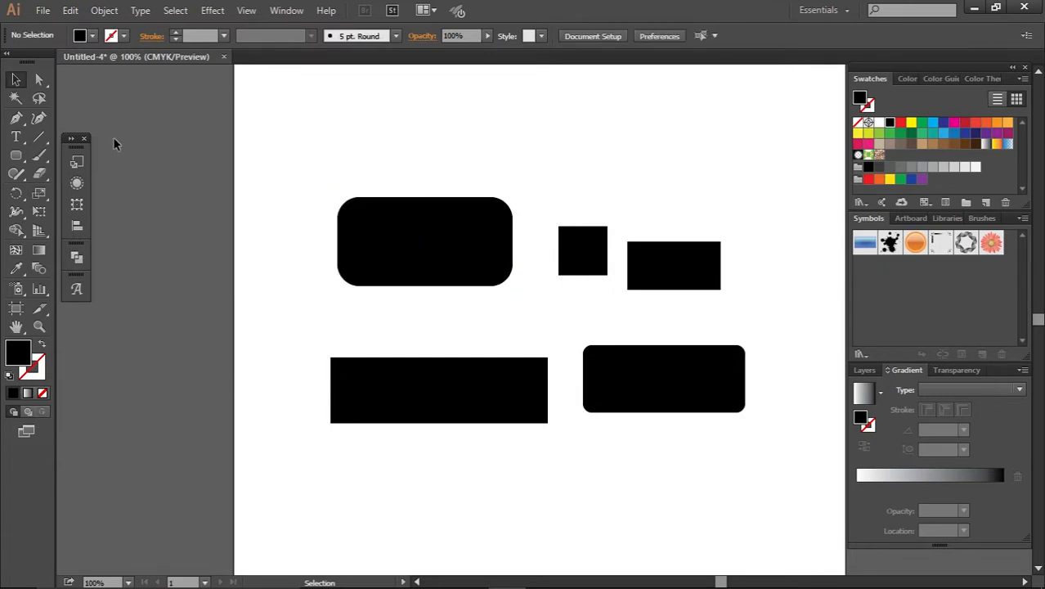
left_click(16, 156)
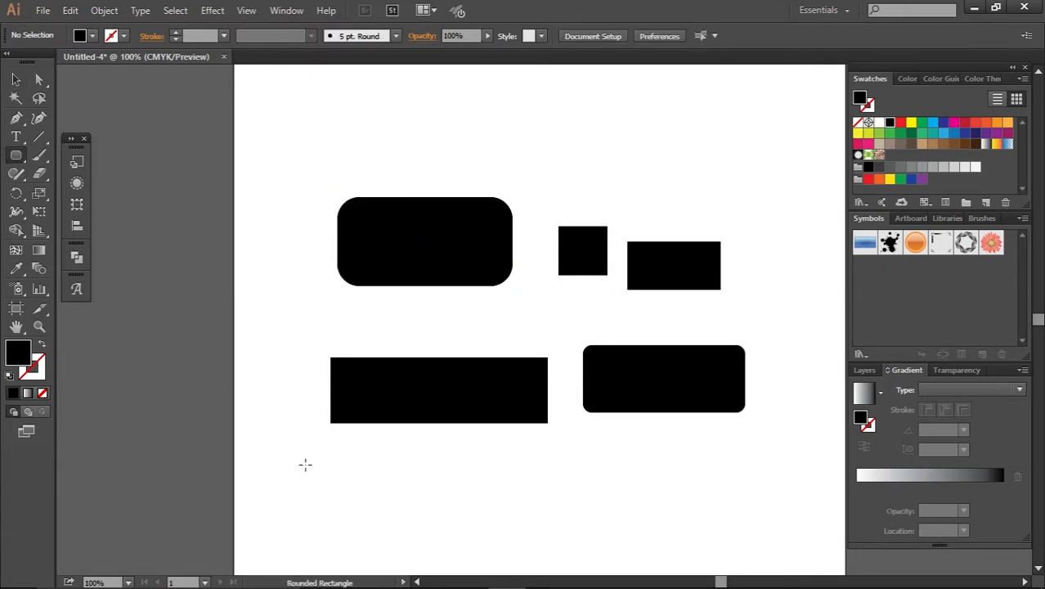
left_click_drag(329, 458, 537, 507)
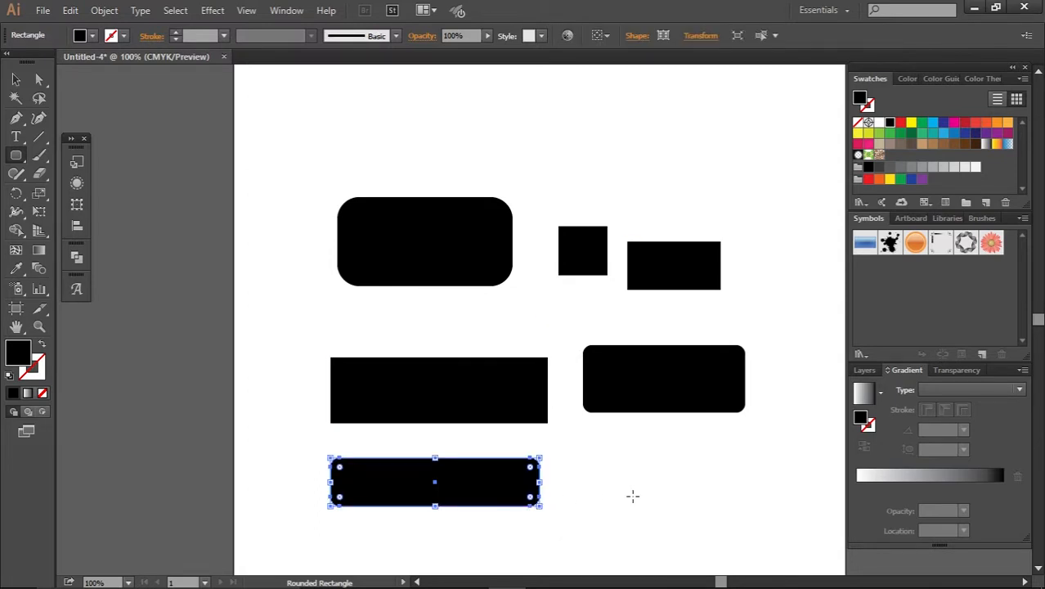
Draw a circle about 104.5 px wide, ellipses about 134 by 74, 217 by 45 and 113 by 29 px, and a circle about 408 px wide
left_click(17, 157)
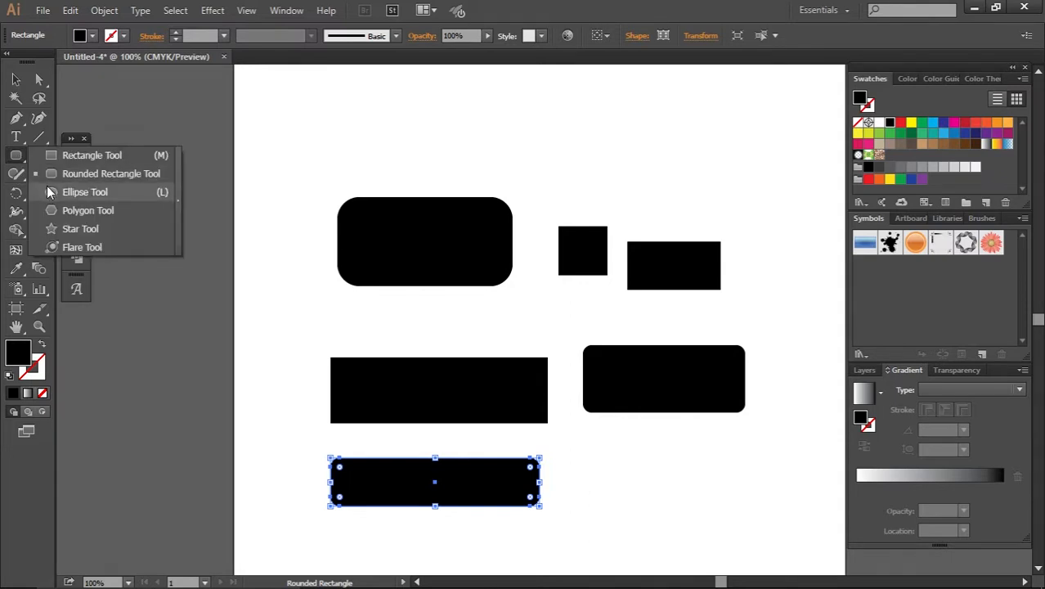
left_click(78, 192)
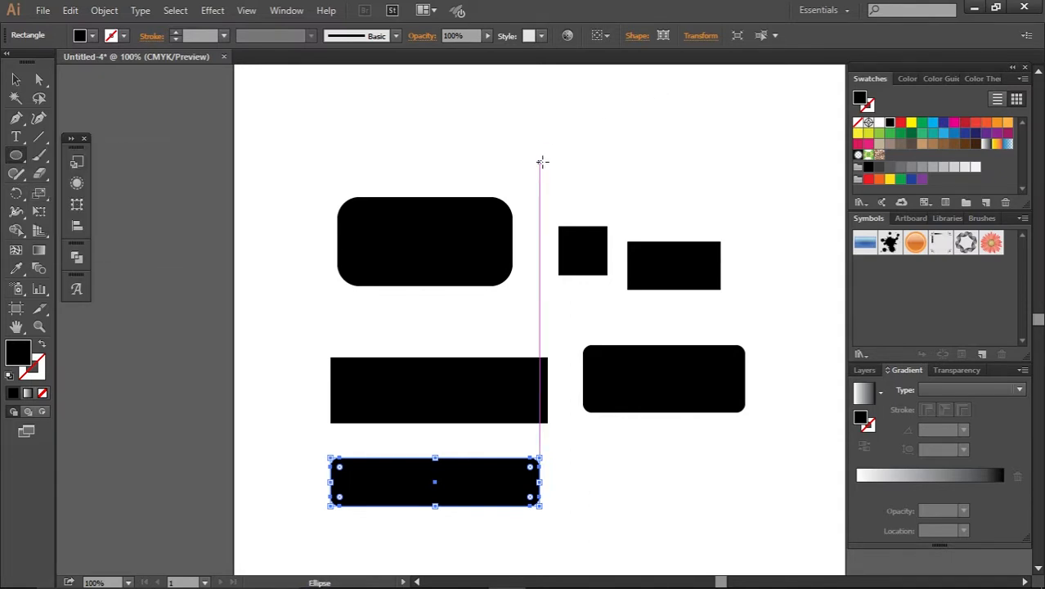
left_click_drag(544, 161, 624, 81)
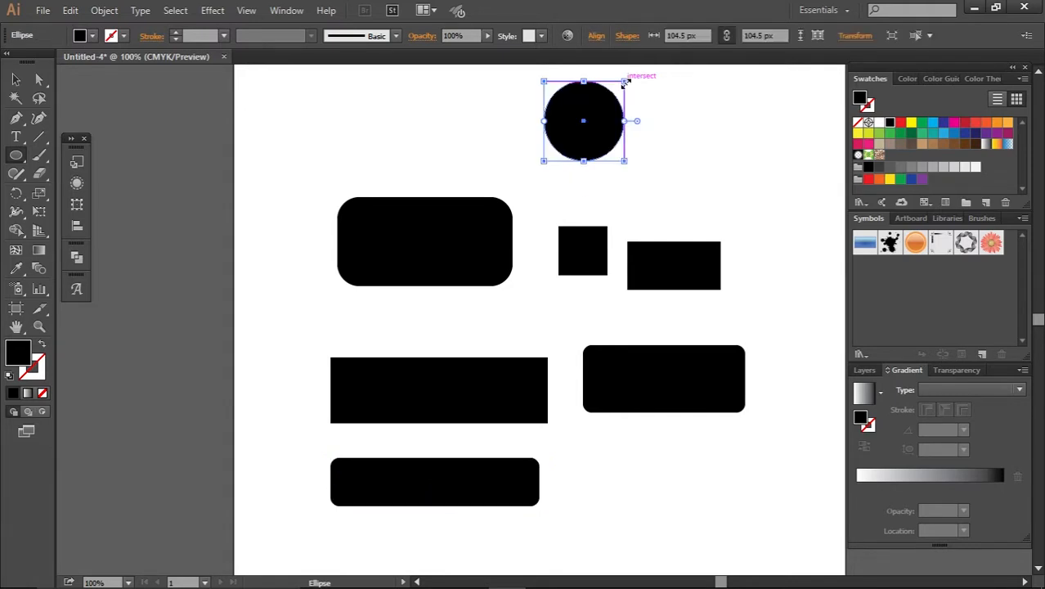
left_click_drag(776, 137, 673, 193)
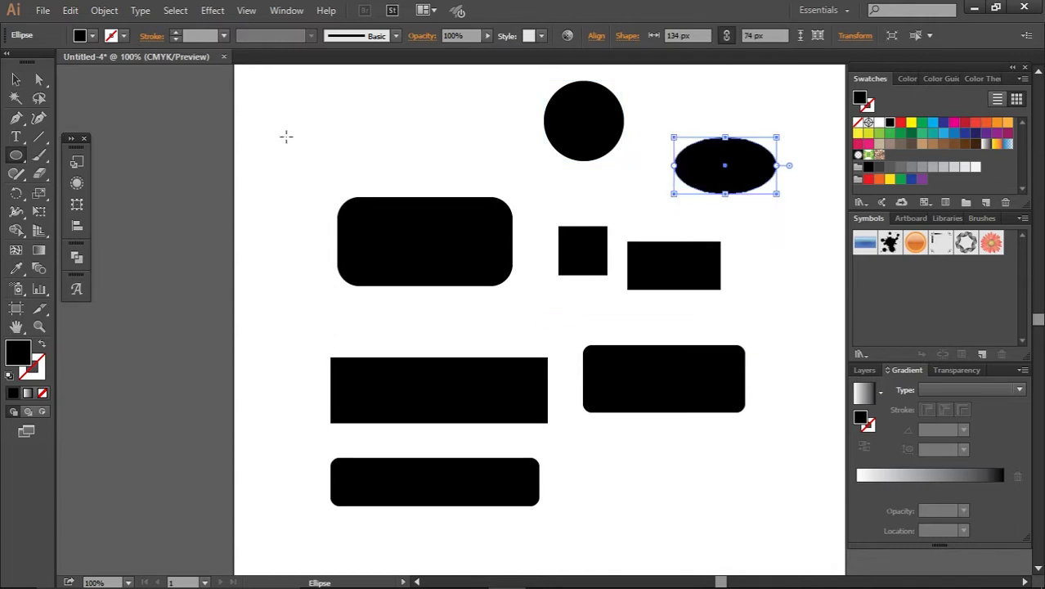
left_click_drag(292, 126, 459, 162)
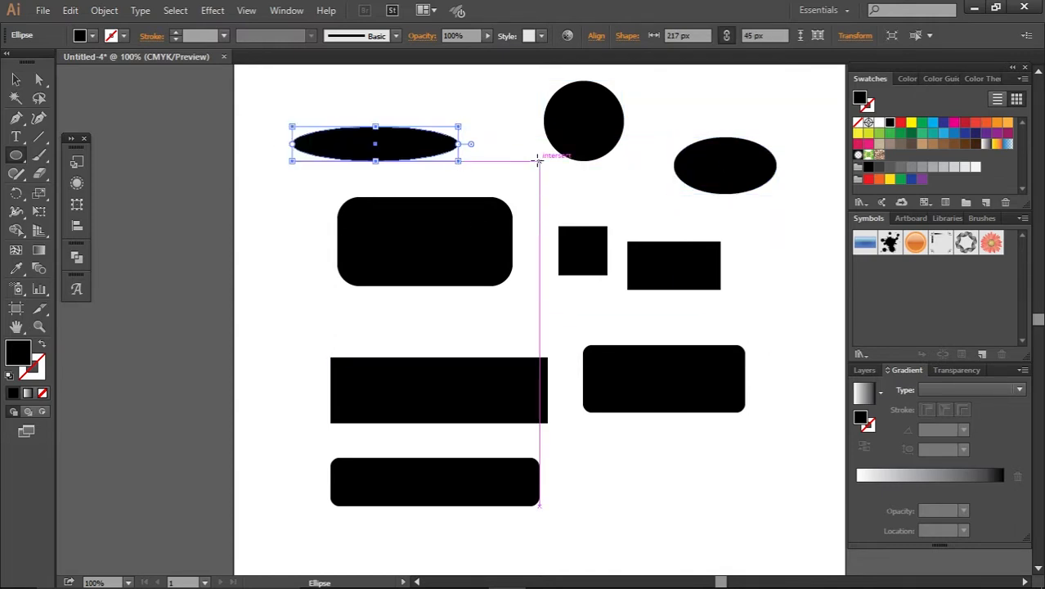
left_click_drag(540, 161, 452, 183)
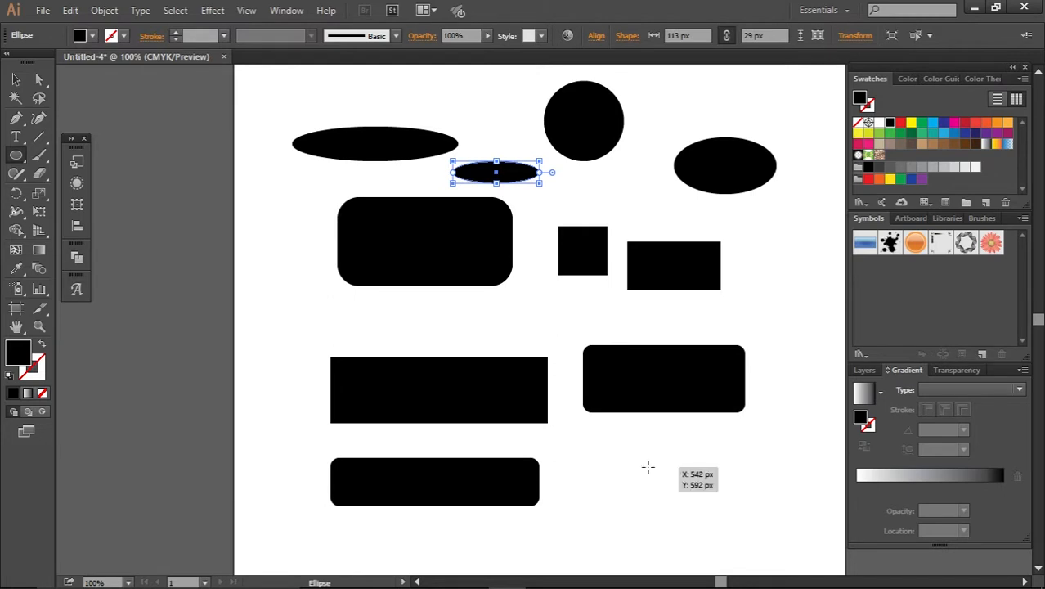
left_click_drag(648, 467, 518, 184)
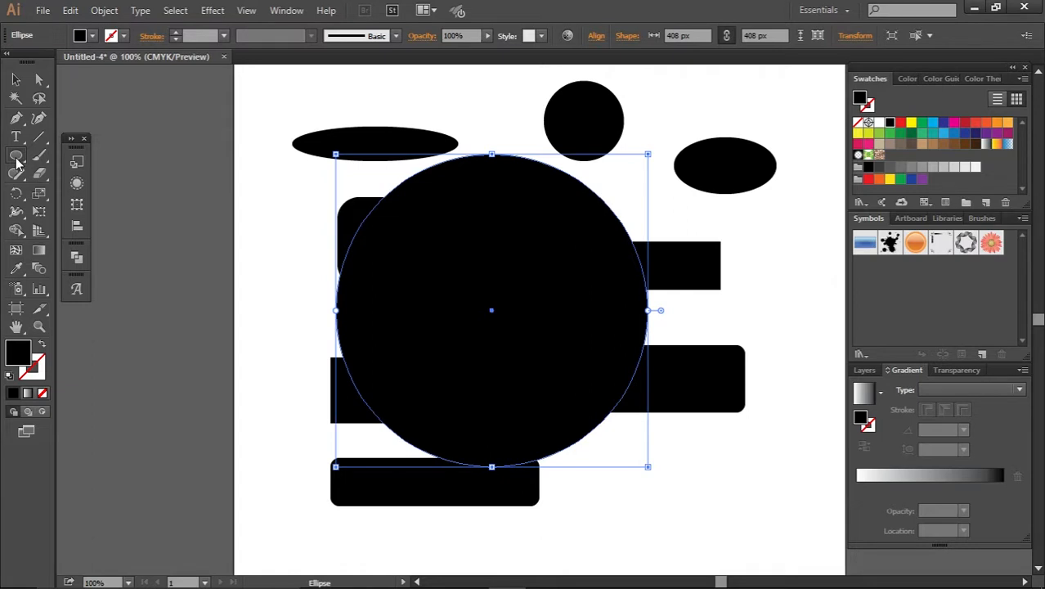
Select all the rectangles and ellipses and delete them to clear the artboard
left_click(16, 83)
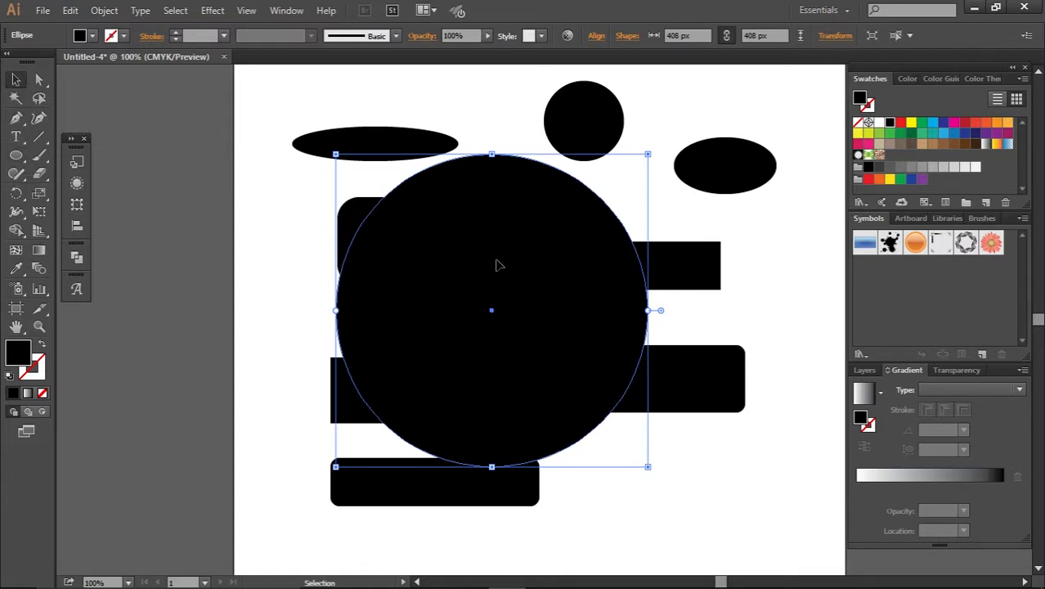
key("ctrl+a")
key("Delete")
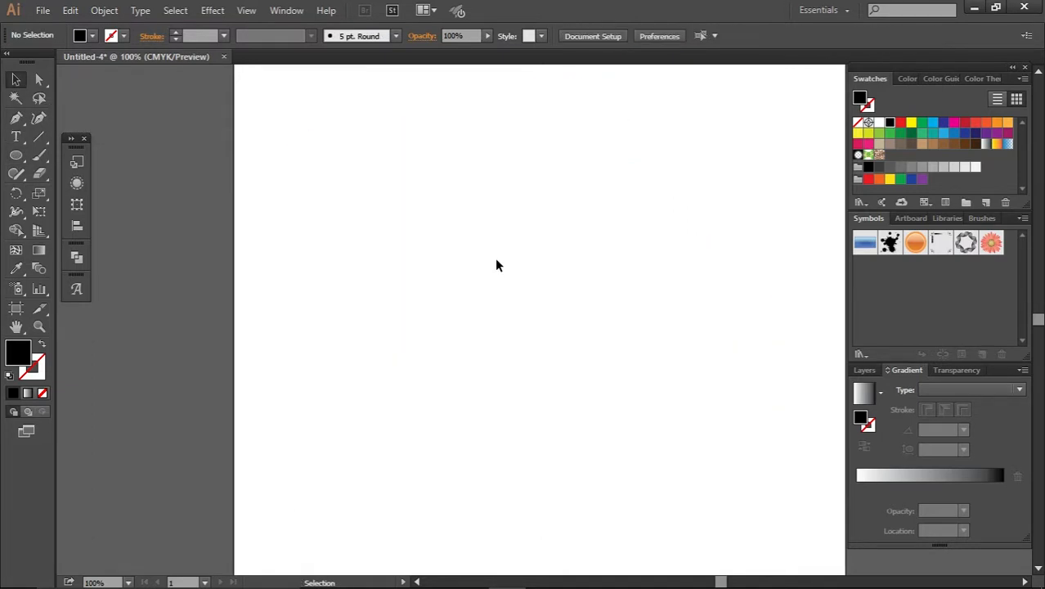
Create a polygon with a 50 px radius and 3 sides in the upper artboard, and enlarge the triangle from its lower corner
left_click_drag(16, 154, 83, 212)
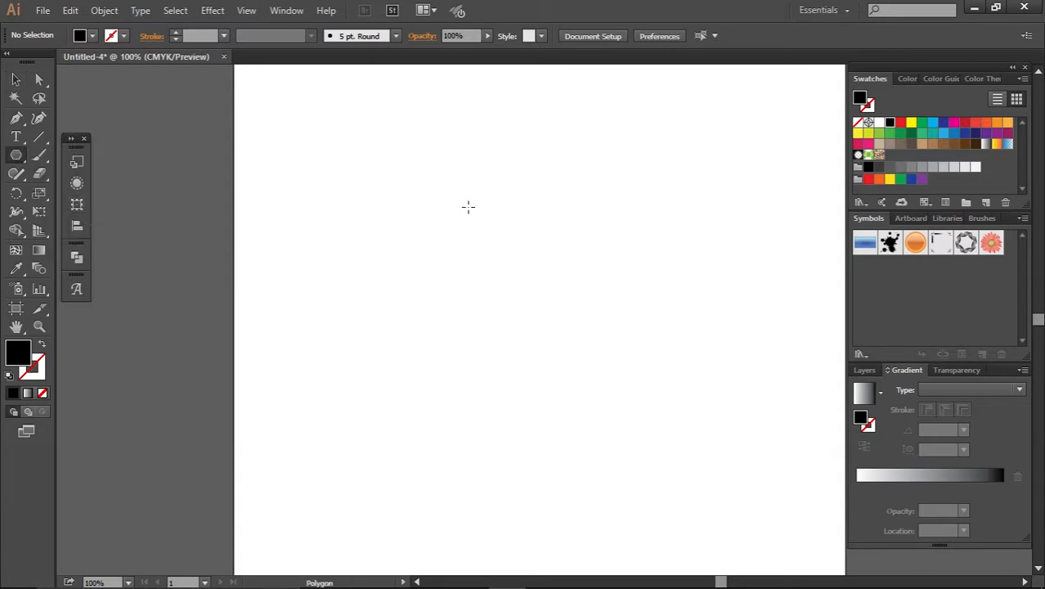
left_click(426, 210)
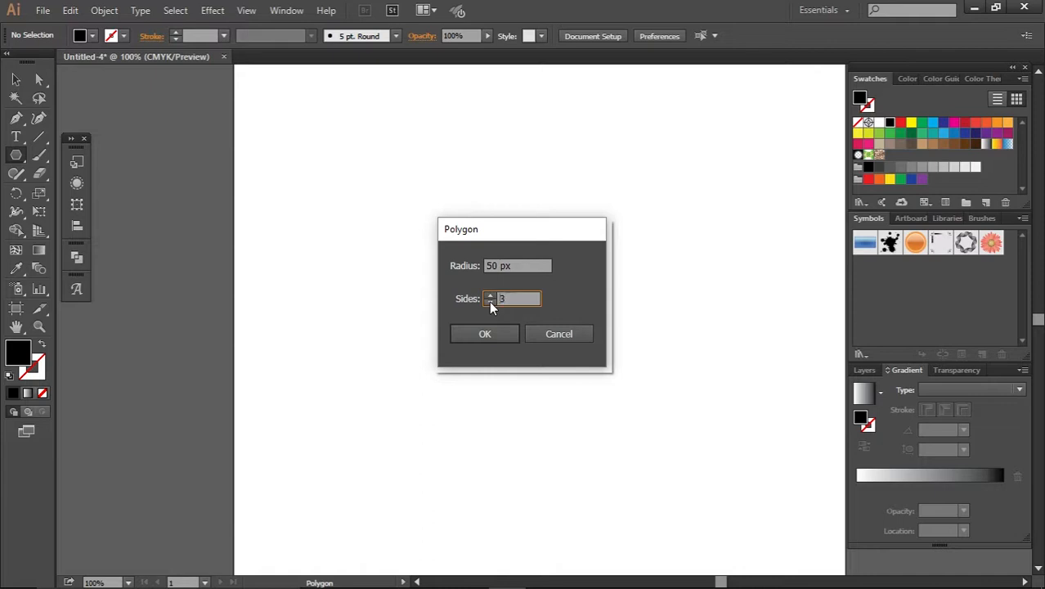
left_click(496, 330)
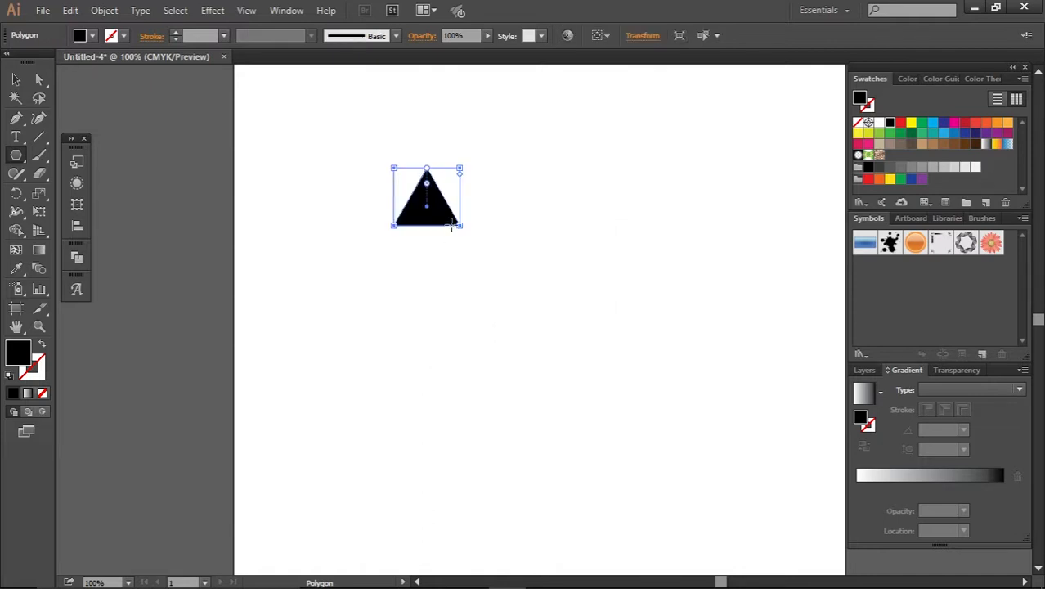
left_click_drag(461, 226, 559, 296)
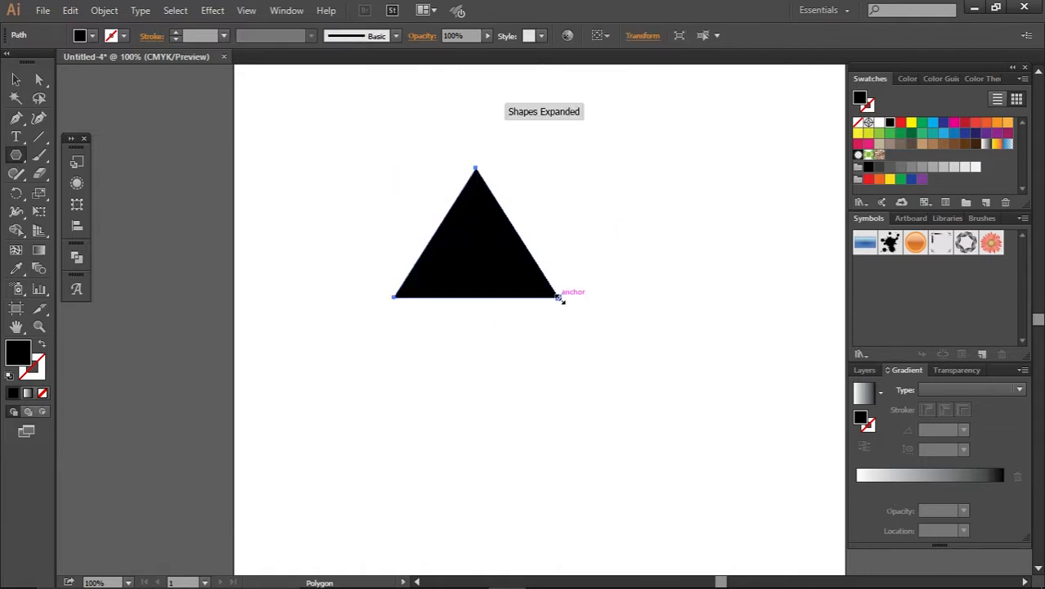
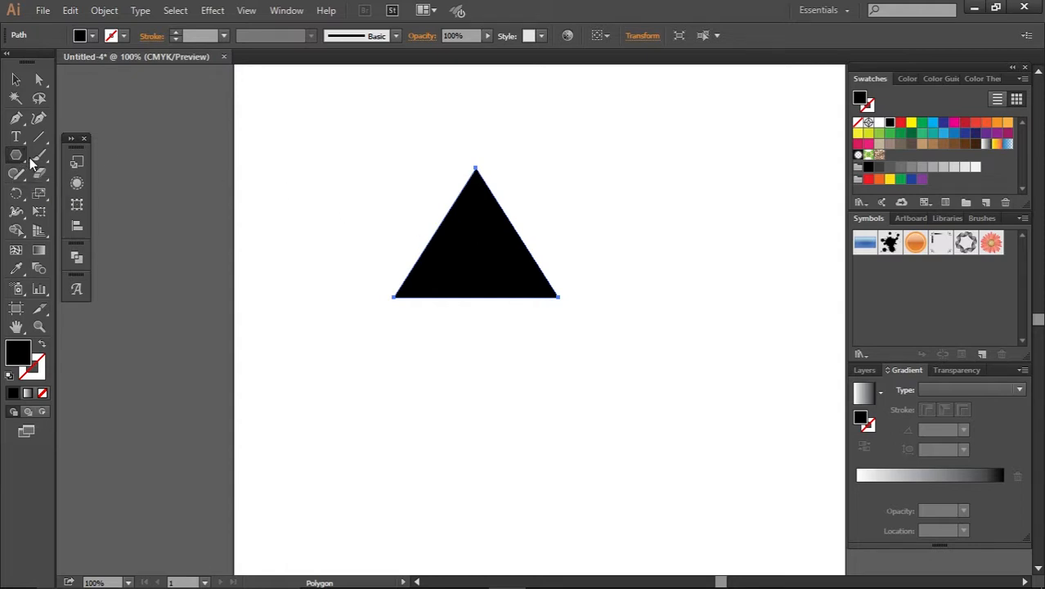
Add a polygon with a 50 px radius and 4 sides below the triangle
left_click(15, 155)
left_click(442, 397)
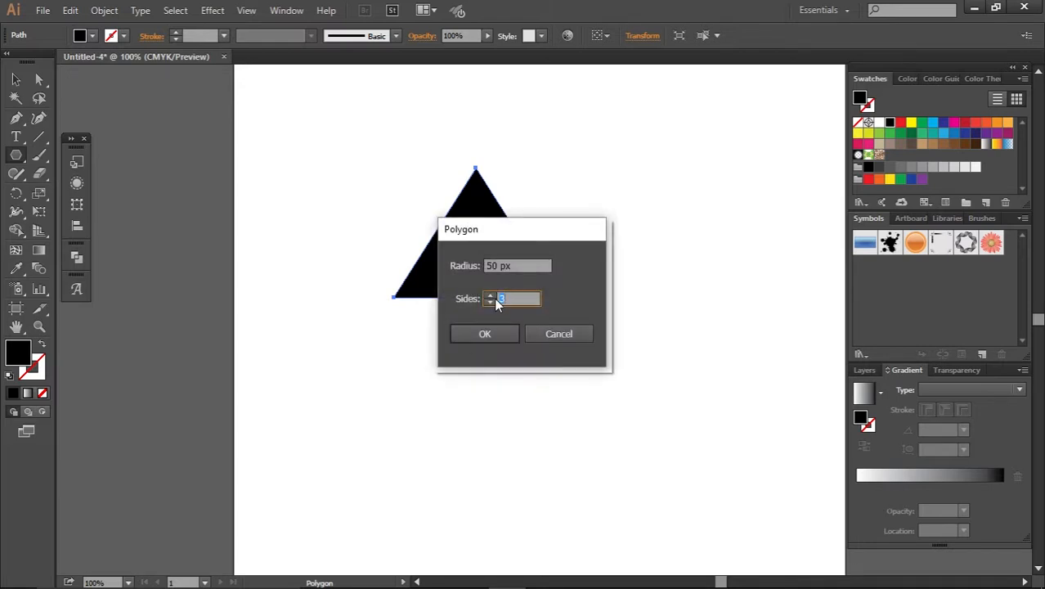
type("4")
left_click(496, 330)
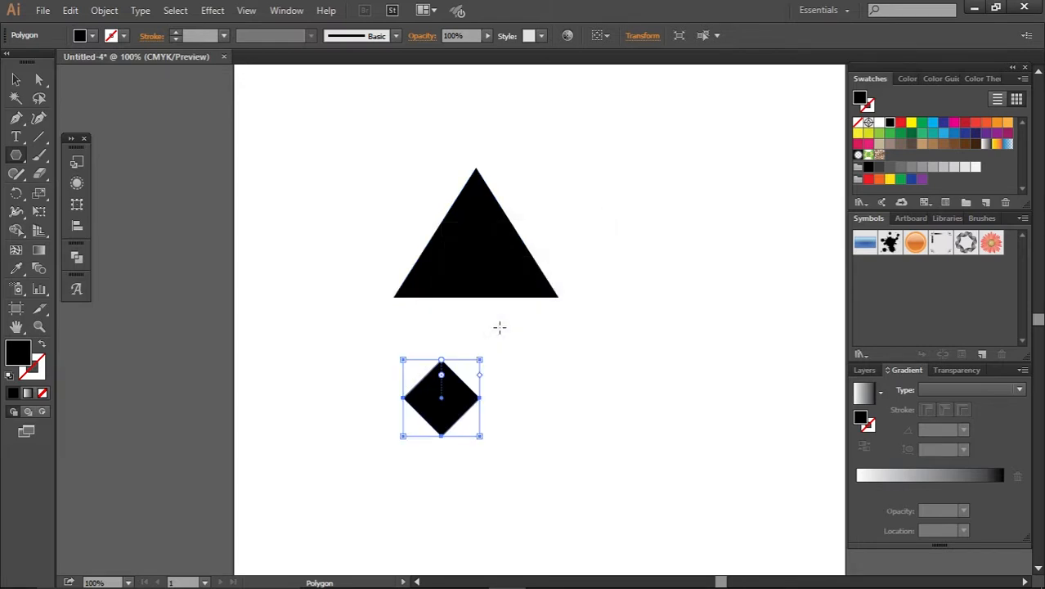
Add a polygon with a 50 px radius and 5 sides beside the four-sided polygon
left_click(607, 373)
left_click(494, 300)
type("5")
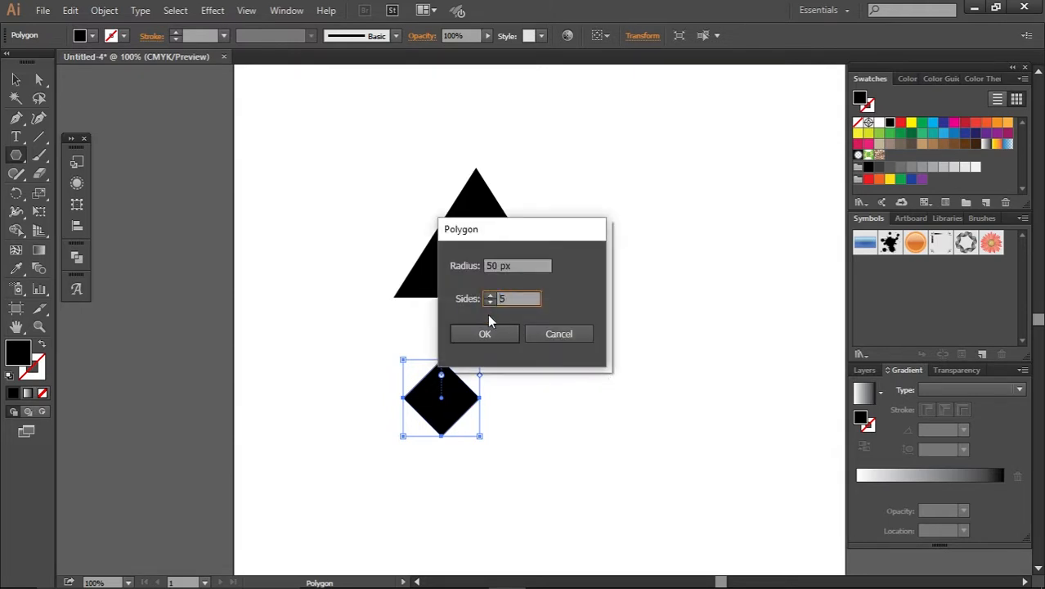
left_click(488, 331)
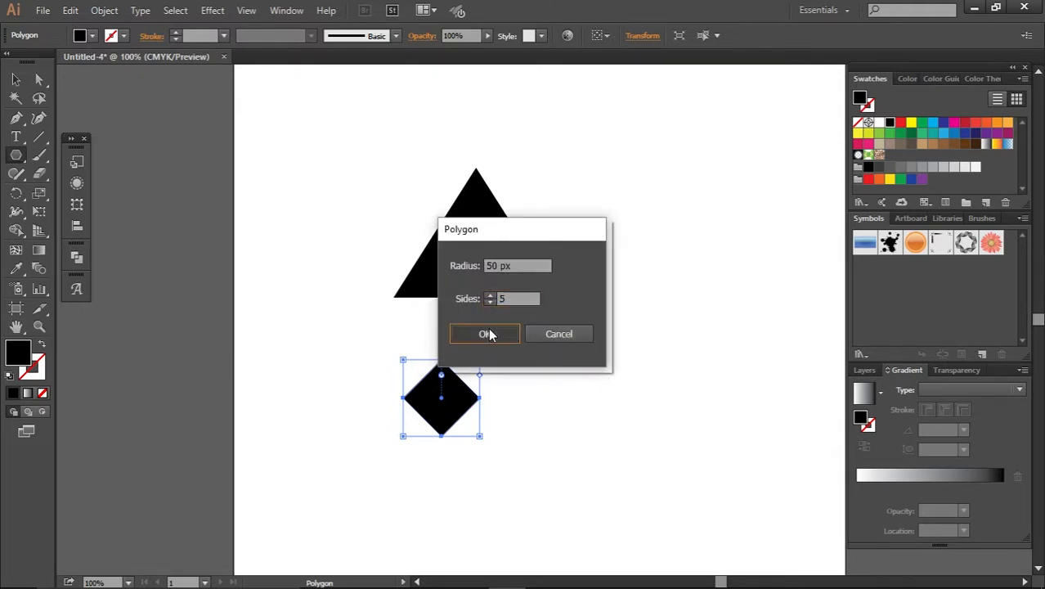
Add a polygon with a 50 px radius and 6 sides below the pentagon
left_click(646, 461)
key("Tab")
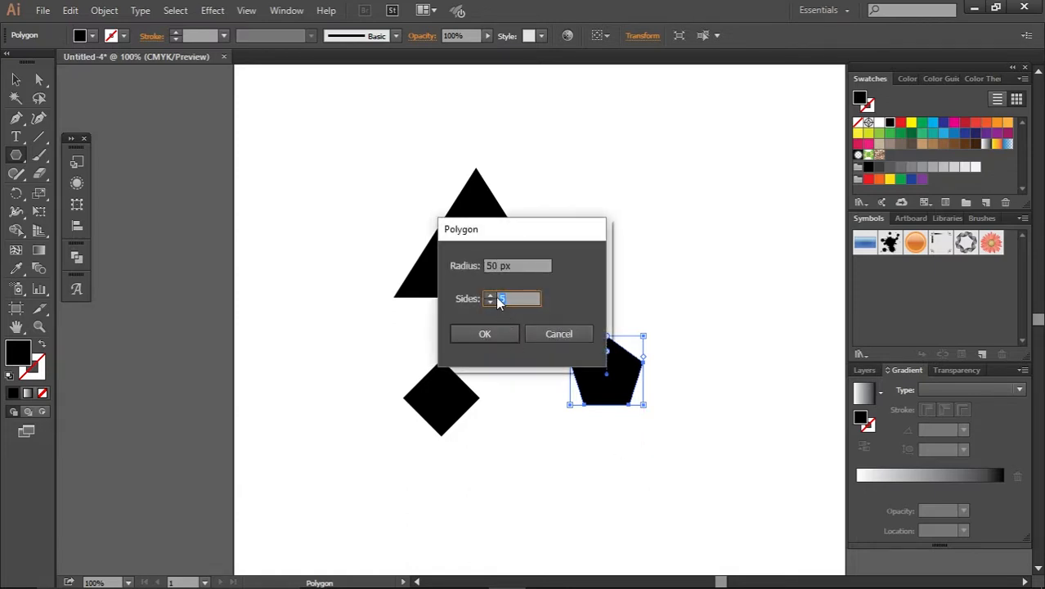
type("6")
left_click(492, 334)
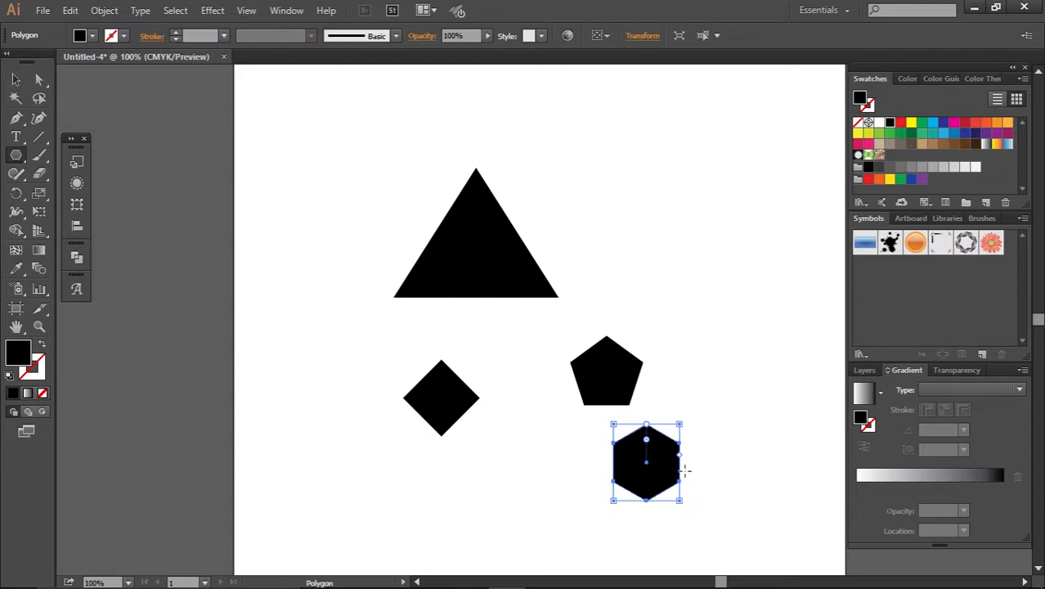
Add a ten-sided polygon with a 50 px radius to the upper right of the triangle
left_click(687, 168)
key("Tab")
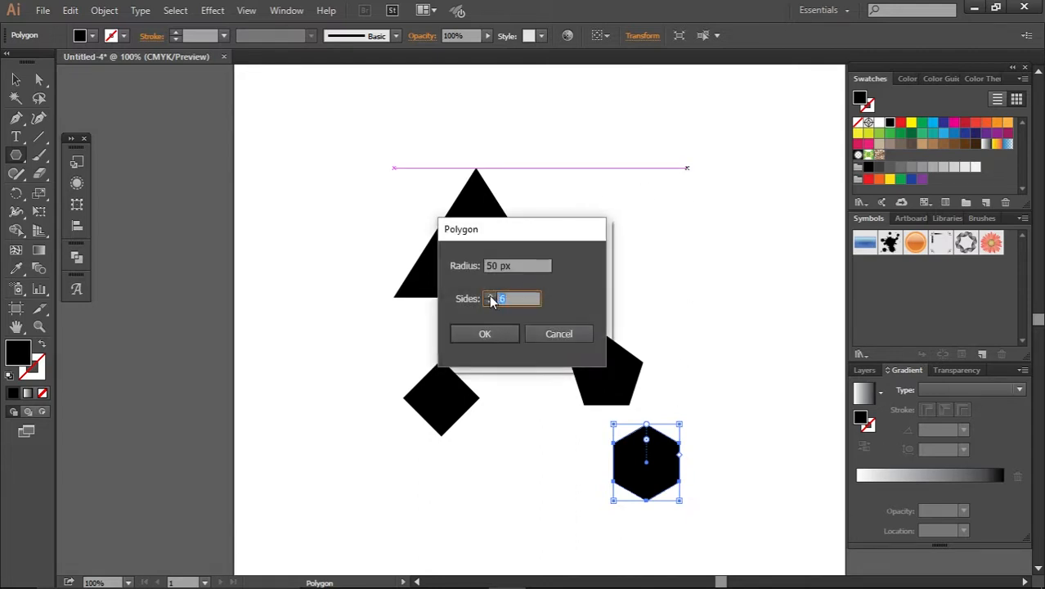
type("8")
left_click(498, 332)
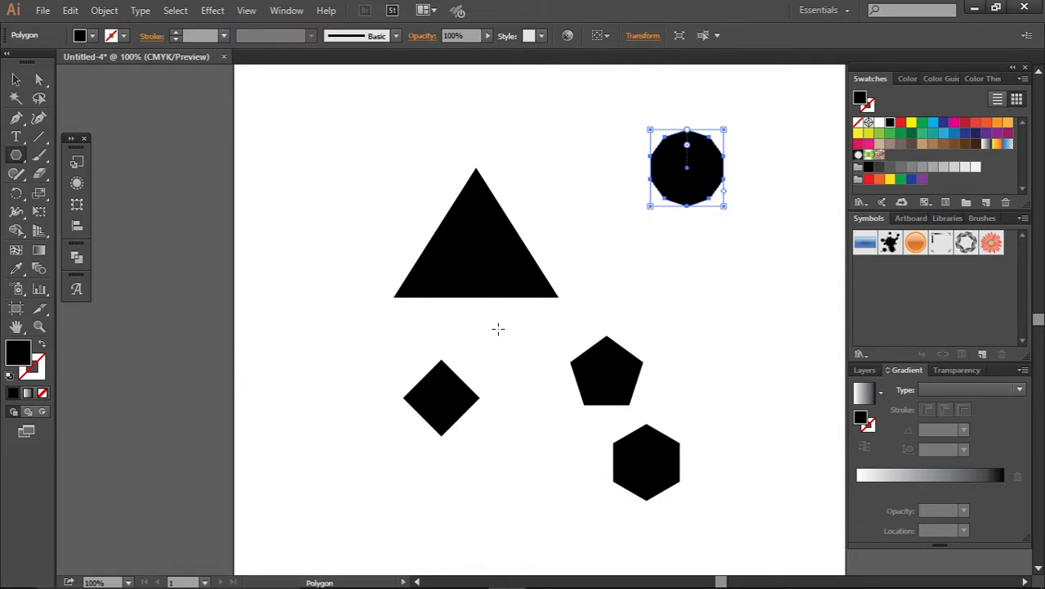
Move the ten-sided polygon slightly down and to the left, and leave it deselected
left_click(15, 80)
left_click(693, 274)
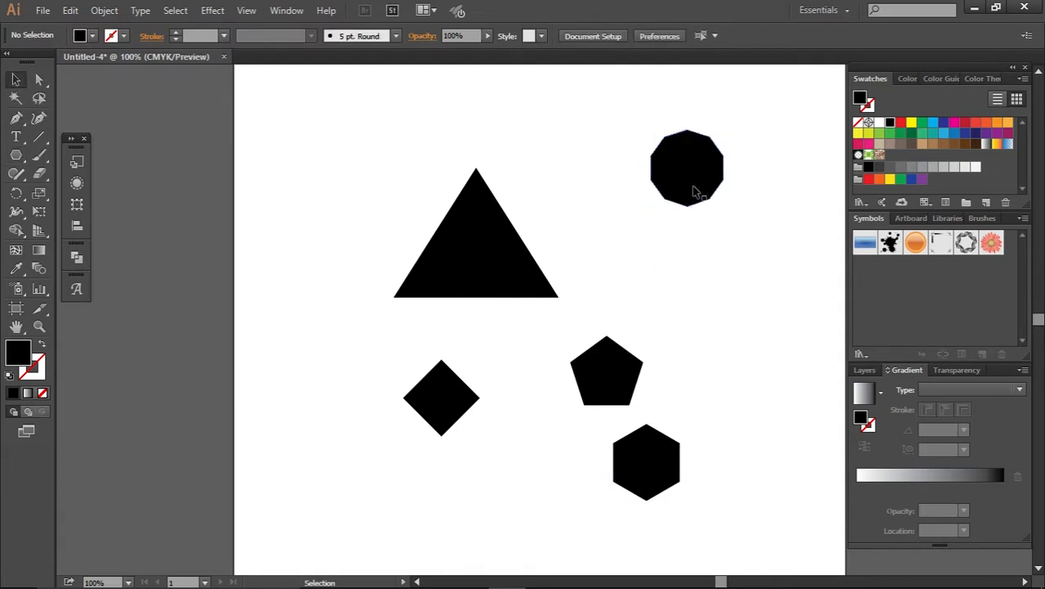
left_click_drag(692, 187, 656, 214)
left_click(695, 324)
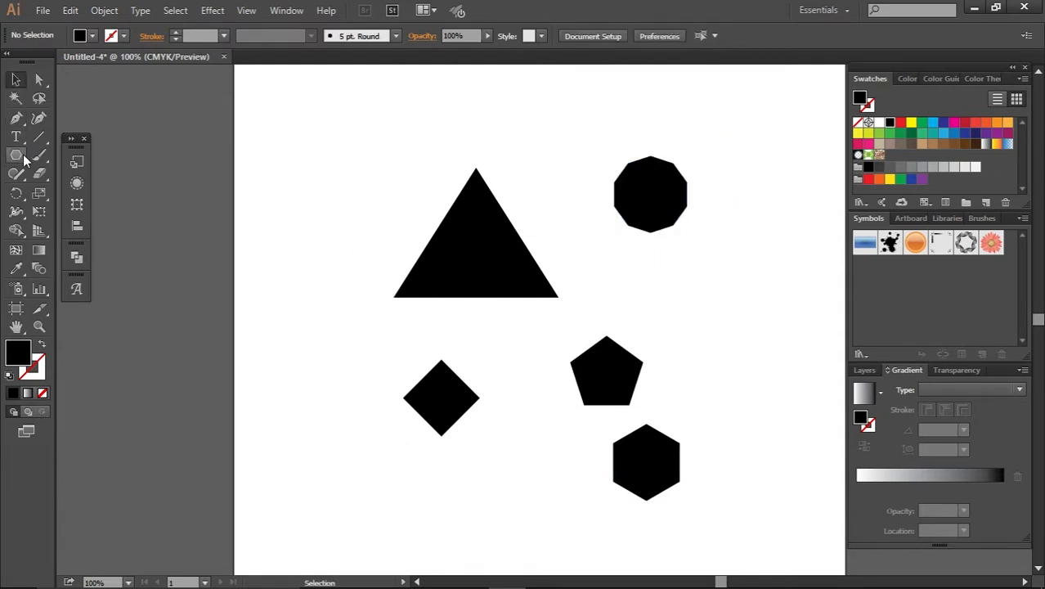
Draw two medium five-pointed stars left of the triangle and a row of small to large stars below them with the Star tool
left_click_drag(15, 155, 79, 229)
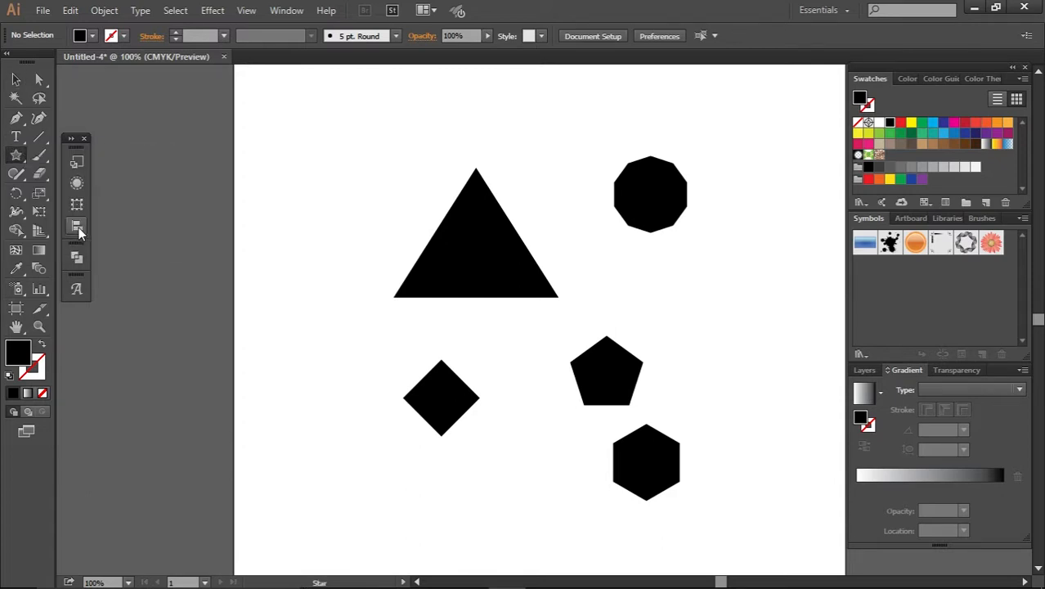
left_click_drag(357, 140, 323, 189)
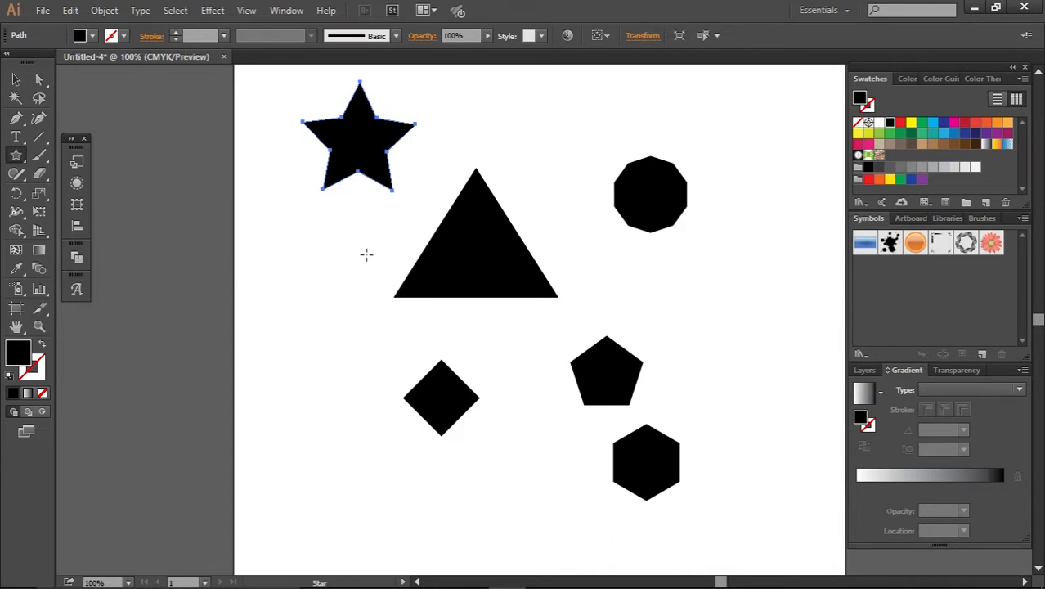
left_click_drag(343, 262, 305, 308)
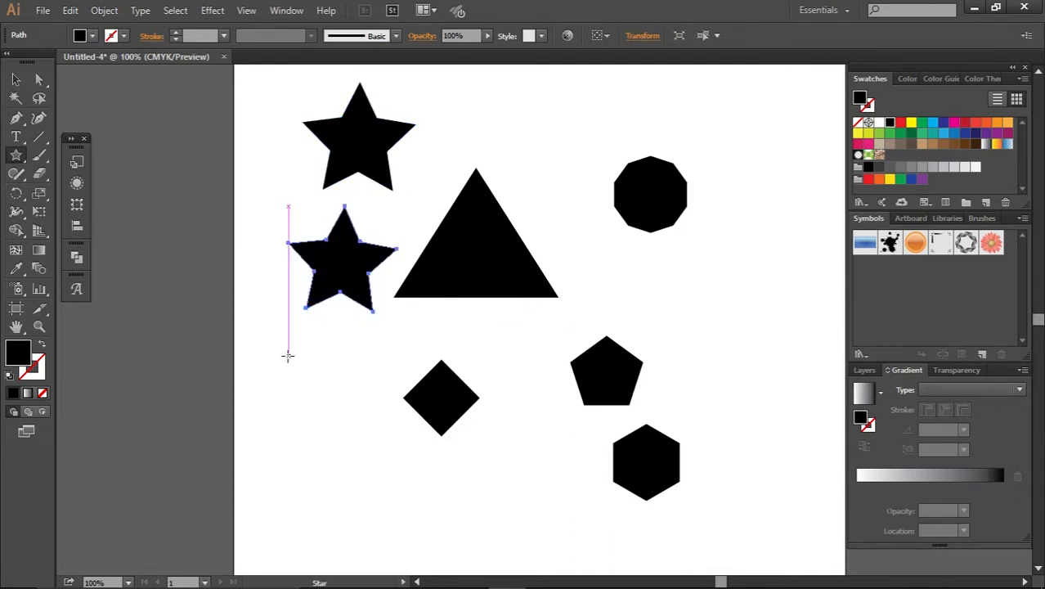
left_click_drag(289, 355, 313, 385)
mouse_move(316, 388)
left_mouse_down()
mouse_move(381, 460)
mouse_move(428, 463)
mouse_move(525, 495)
left_mouse_up()
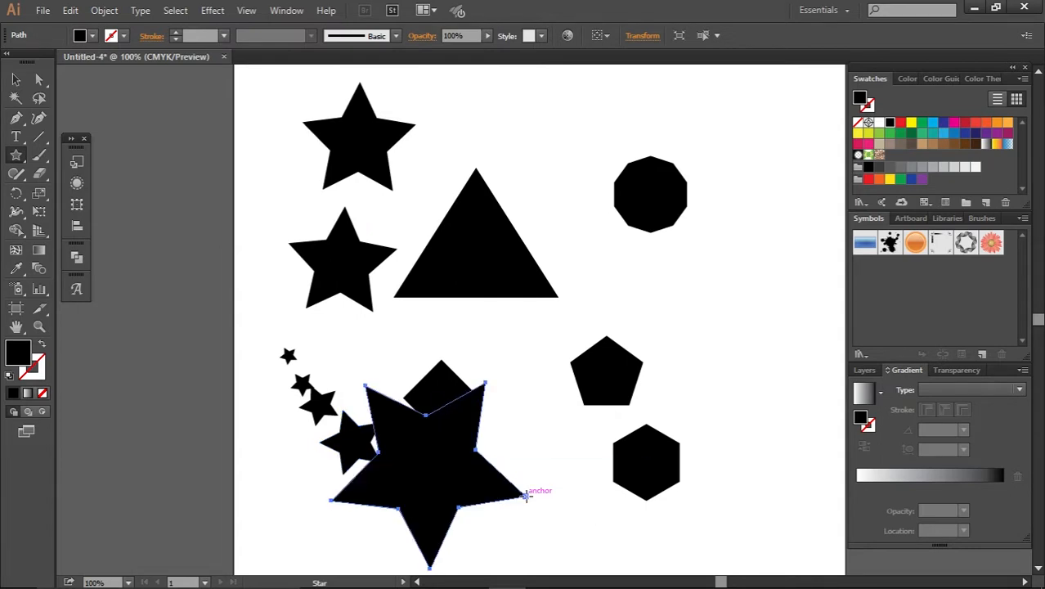
Draw a flare about 371 px wide beside the ten-sided polygon with rings extending downward, and another about 245 px wide above the triangle
left_click_drag(16, 159, 89, 244)
left_click_drag(722, 259, 731, 308)
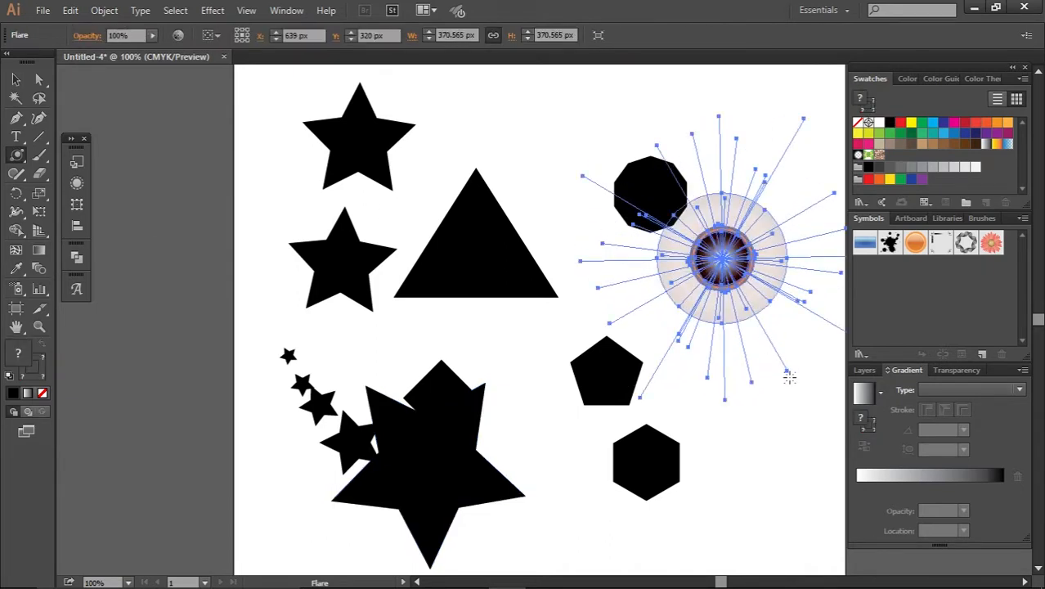
left_click_drag(725, 406, 727, 438)
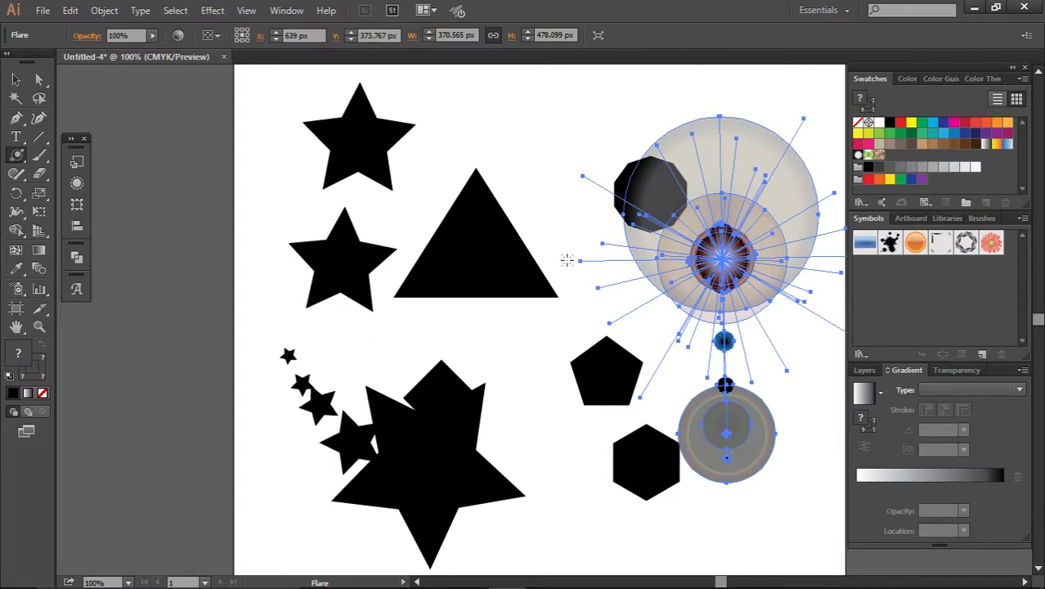
left_click_drag(479, 118, 497, 131)
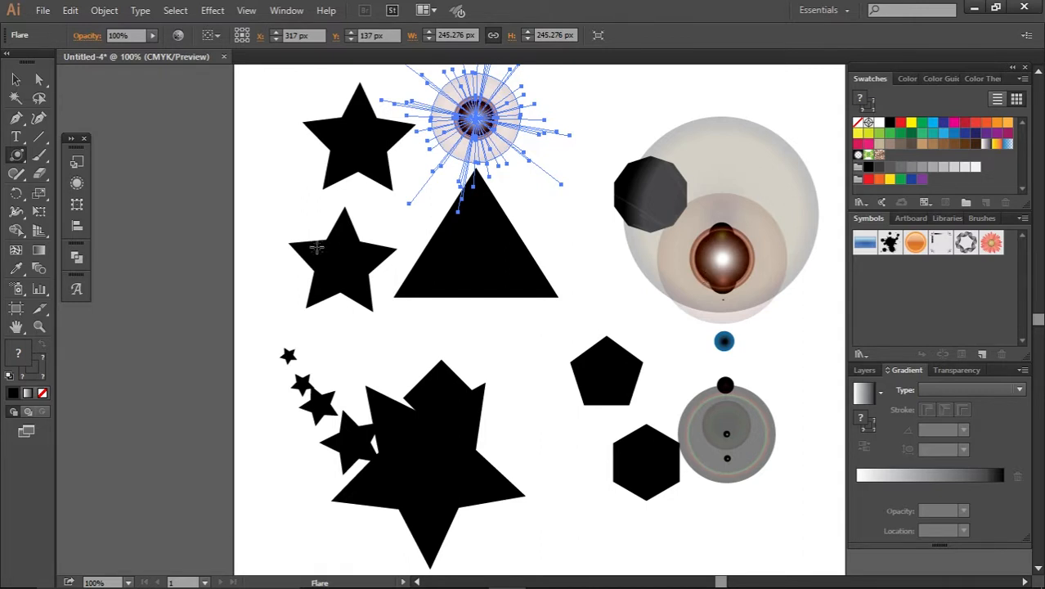
Select all the polygons, stars and flares and delete them from the artboard
left_click(15, 79)
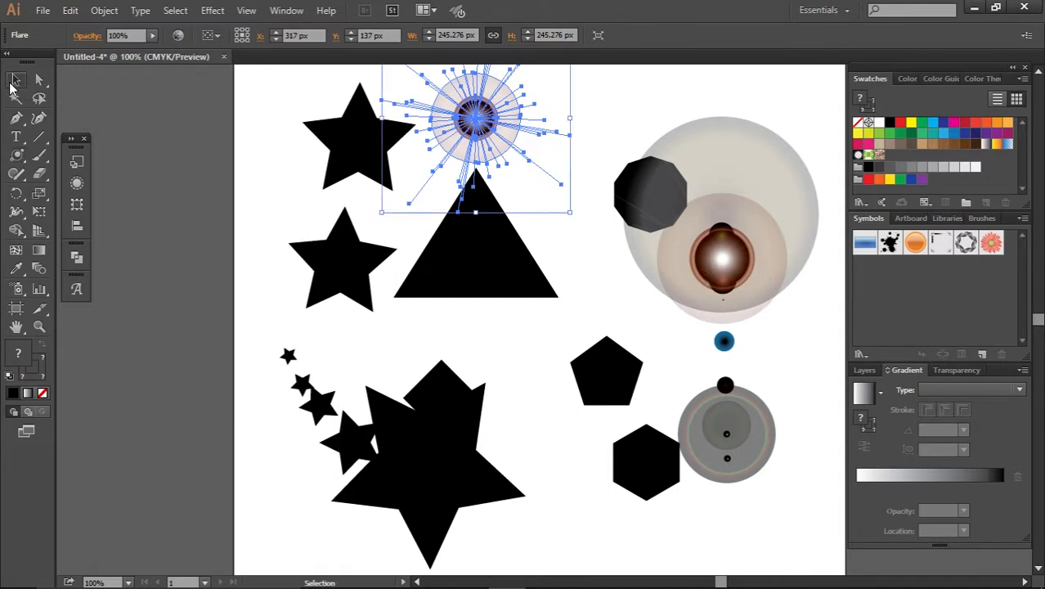
key("ctrl+a")
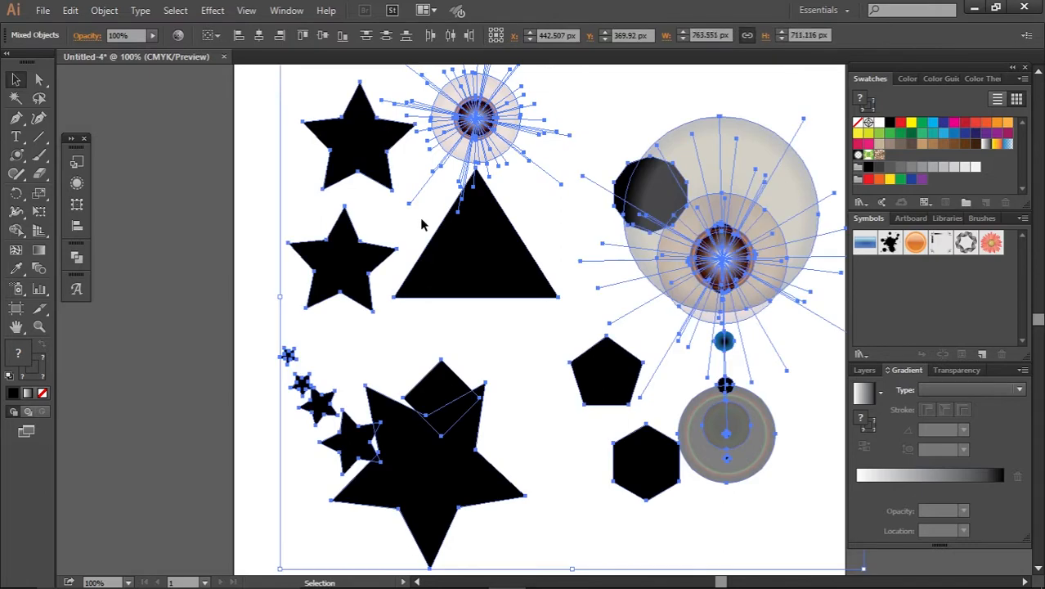
key("Delete")
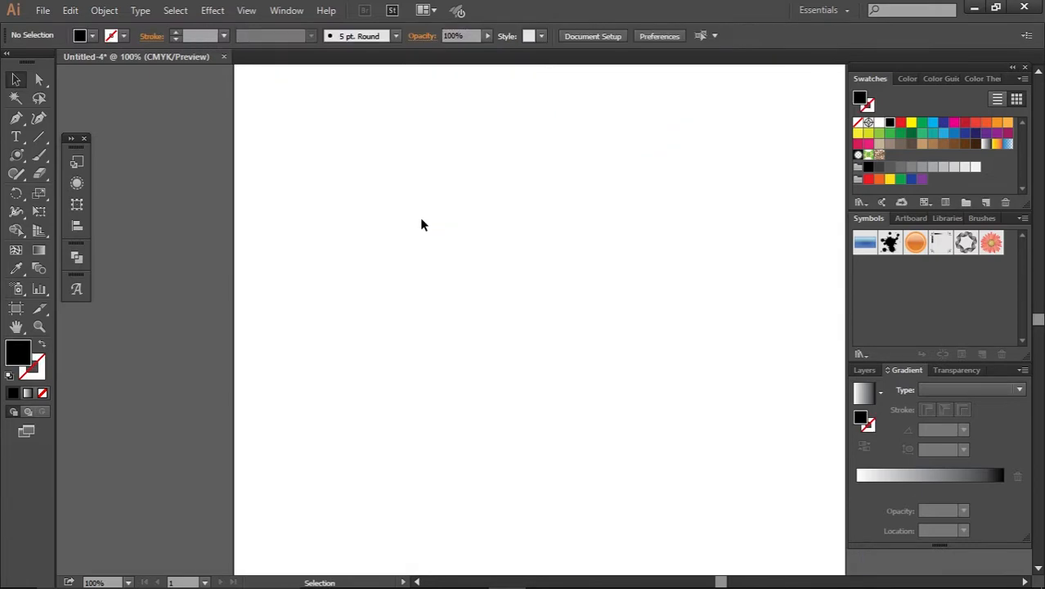
Paint a zigzag, a long diagonal and several overlapping curved strokes across the artboard with the Paintbrush tool
left_click_drag(15, 154, 82, 159)
left_click(42, 160)
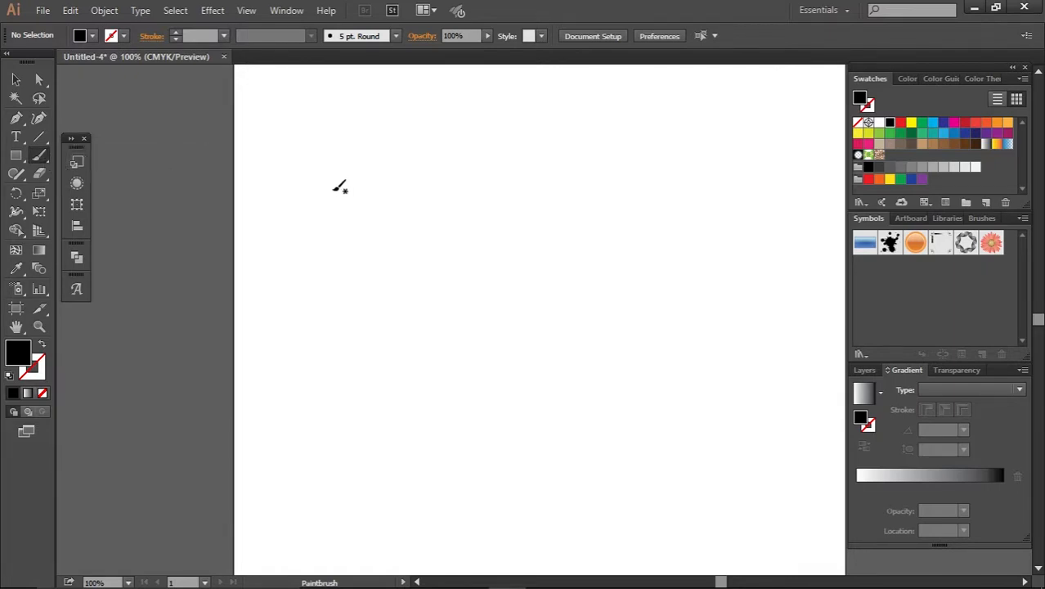
mouse_move(420, 163)
left_mouse_down()
mouse_move(408, 177)
mouse_move(494, 340)
left_mouse_up()
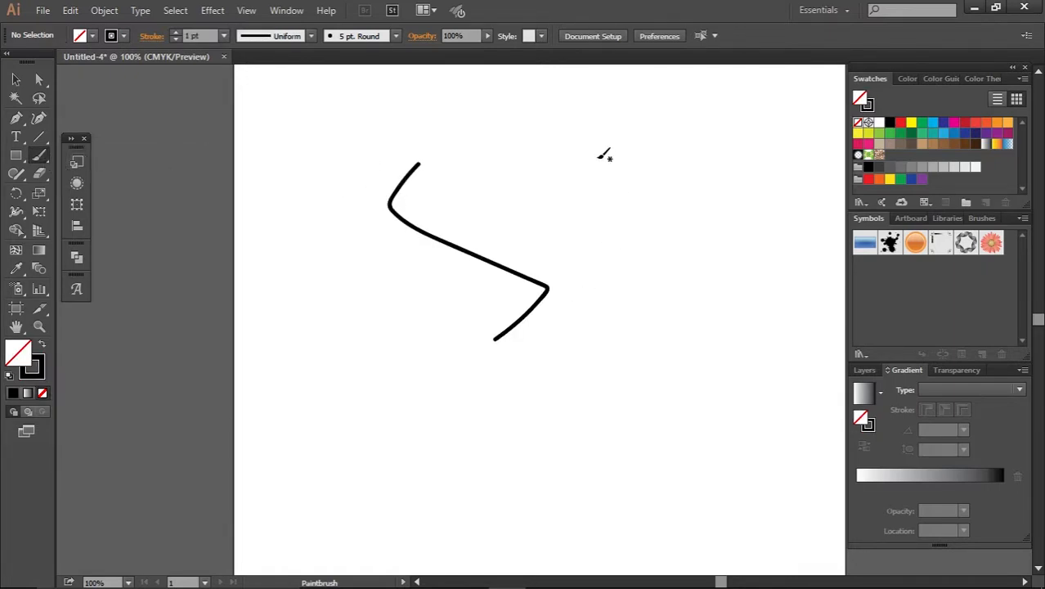
left_click_drag(597, 155, 312, 395)
mouse_move(572, 339)
left_mouse_down()
mouse_move(548, 348)
mouse_move(590, 444)
mouse_move(504, 404)
left_mouse_up()
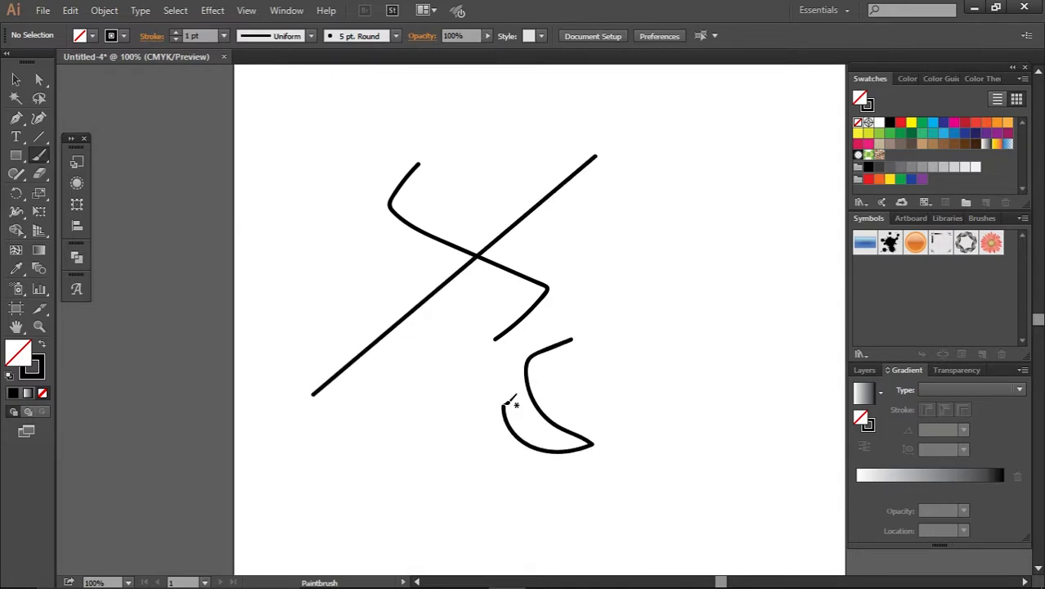
mouse_move(619, 326)
left_mouse_down()
mouse_move(628, 399)
mouse_move(605, 301)
left_mouse_up()
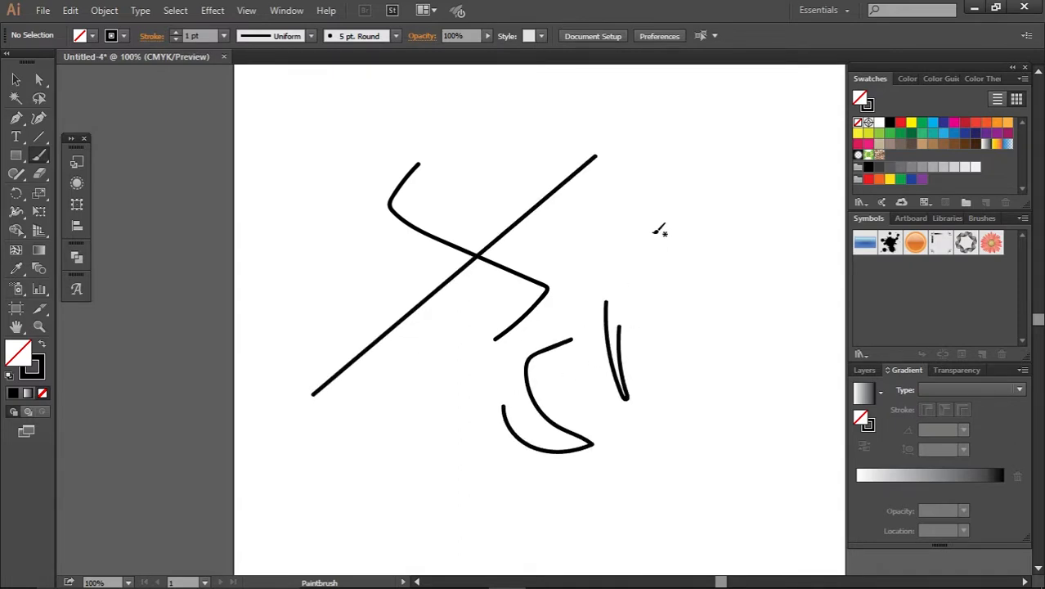
mouse_move(652, 232)
left_mouse_down()
mouse_move(689, 325)
mouse_move(547, 190)
left_mouse_up()
left_click_drag(647, 181, 646, 191)
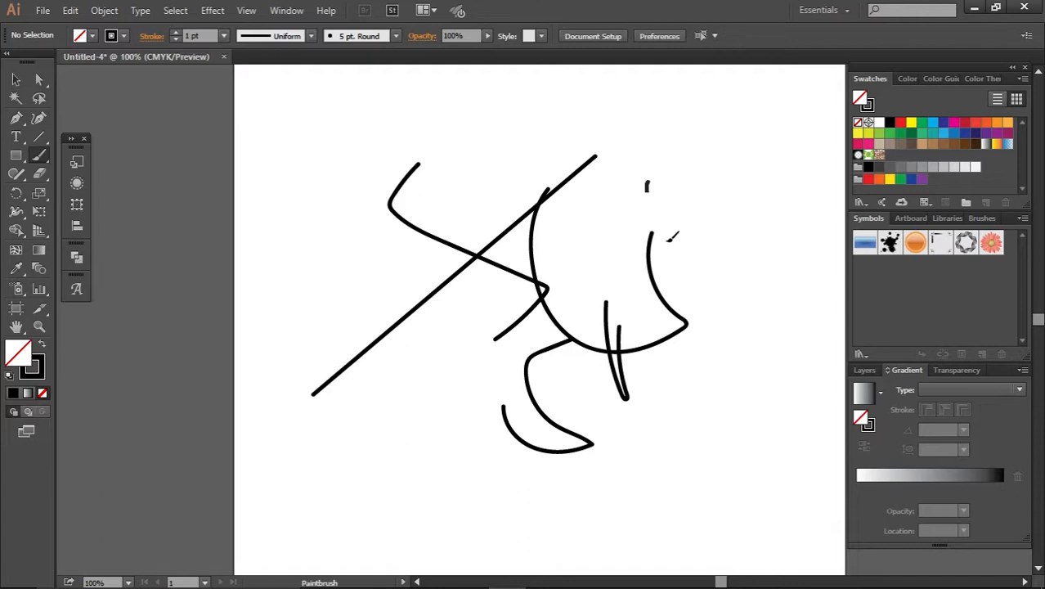
left_click_drag(667, 238, 586, 235)
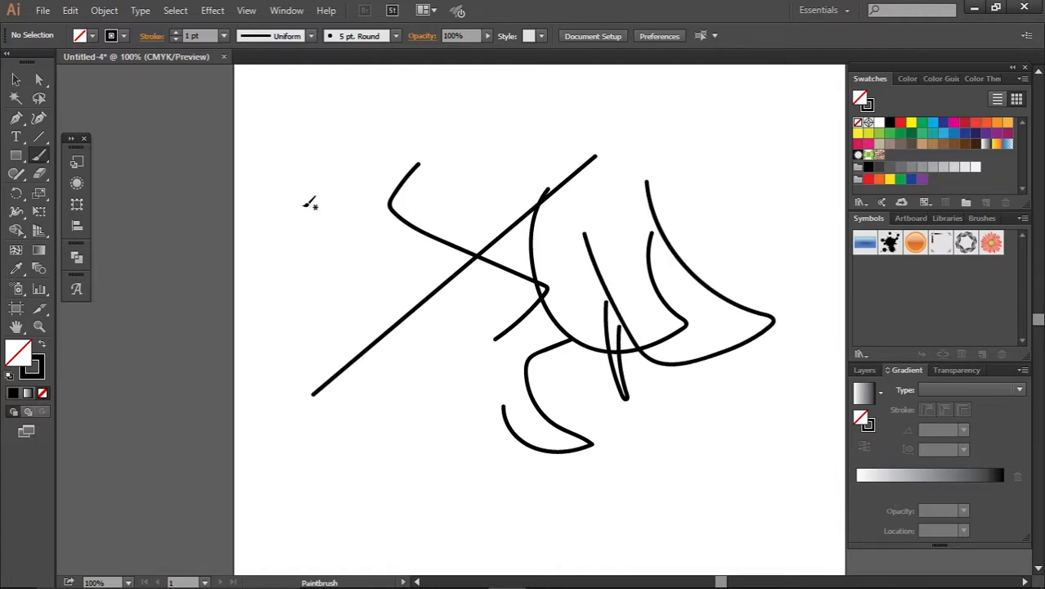
Paint a letter S left of the existing strokes and a letter F below the diagonal stroke
mouse_move(304, 206)
left_mouse_down()
mouse_move(270, 260)
mouse_move(297, 321)
left_mouse_up()
left_click_drag(374, 395, 365, 470)
left_click_drag(373, 395, 431, 386)
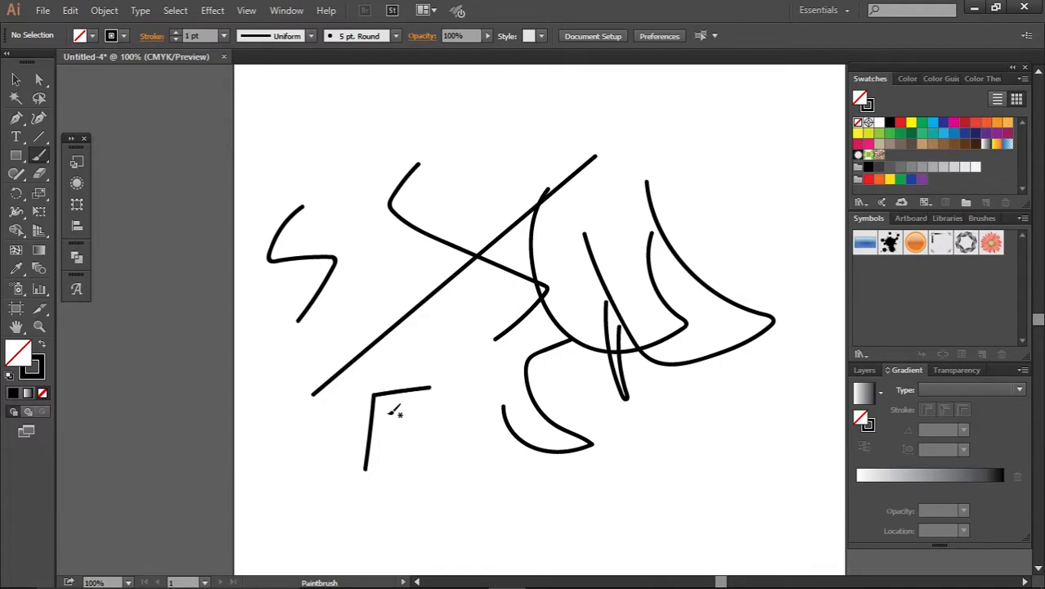
left_click_drag(368, 421, 433, 409)
Select all the Paintbrush strokes and delete them
left_click(15, 79)
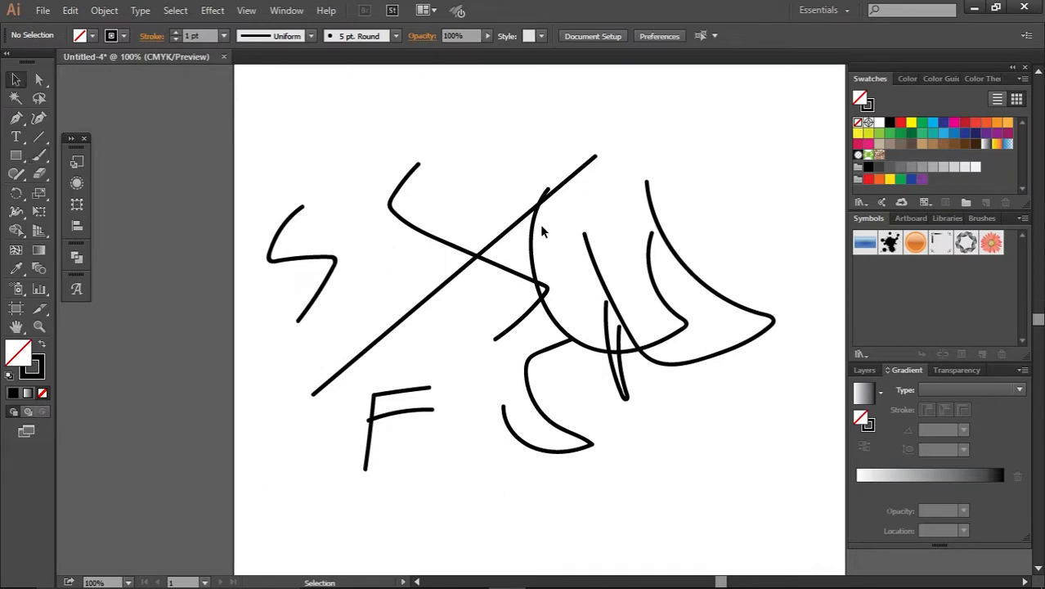
key("ctrl+a")
key("Delete")
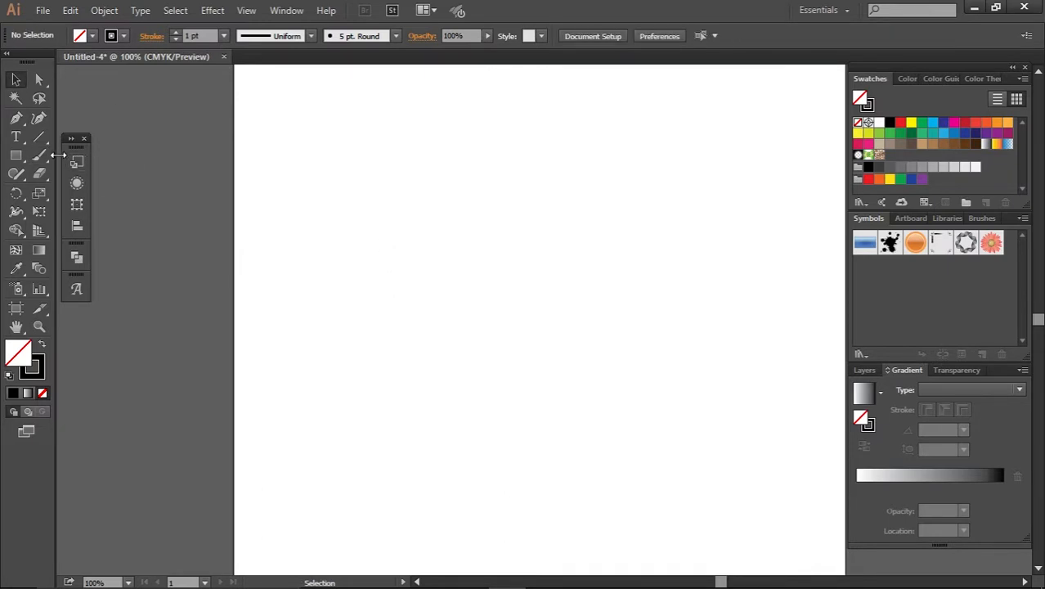
Paint several freehand curved strokes around the middle of the artboard with the Blob Brush tool
left_click_drag(41, 154, 86, 174)
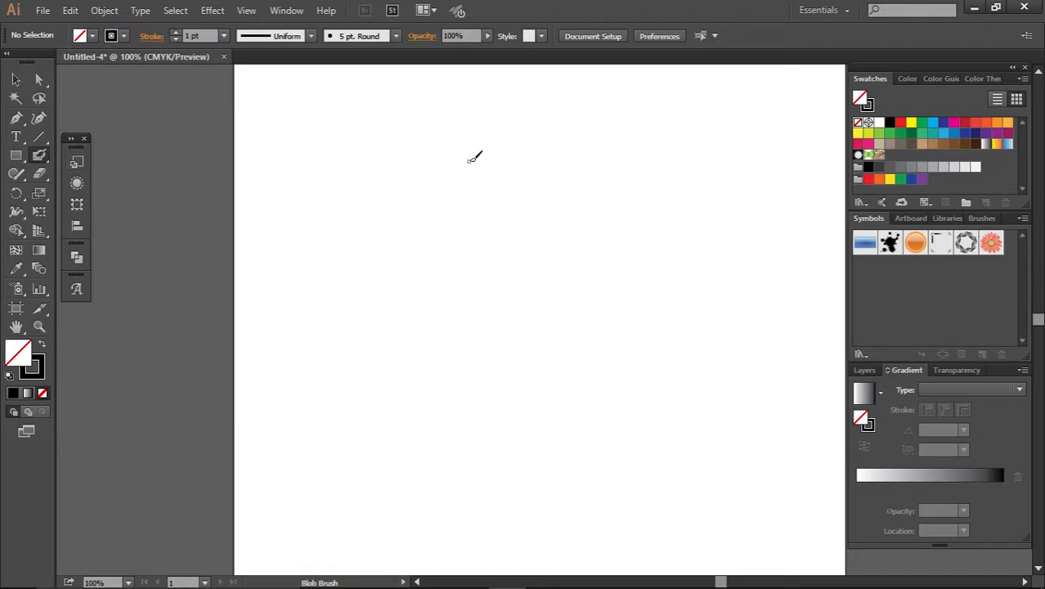
mouse_move(470, 159)
left_mouse_down()
mouse_move(538, 215)
mouse_move(471, 285)
mouse_move(548, 405)
mouse_move(527, 354)
mouse_move(615, 312)
left_mouse_up()
mouse_move(650, 252)
left_mouse_down()
mouse_move(608, 342)
mouse_move(778, 266)
mouse_move(687, 345)
left_mouse_up()
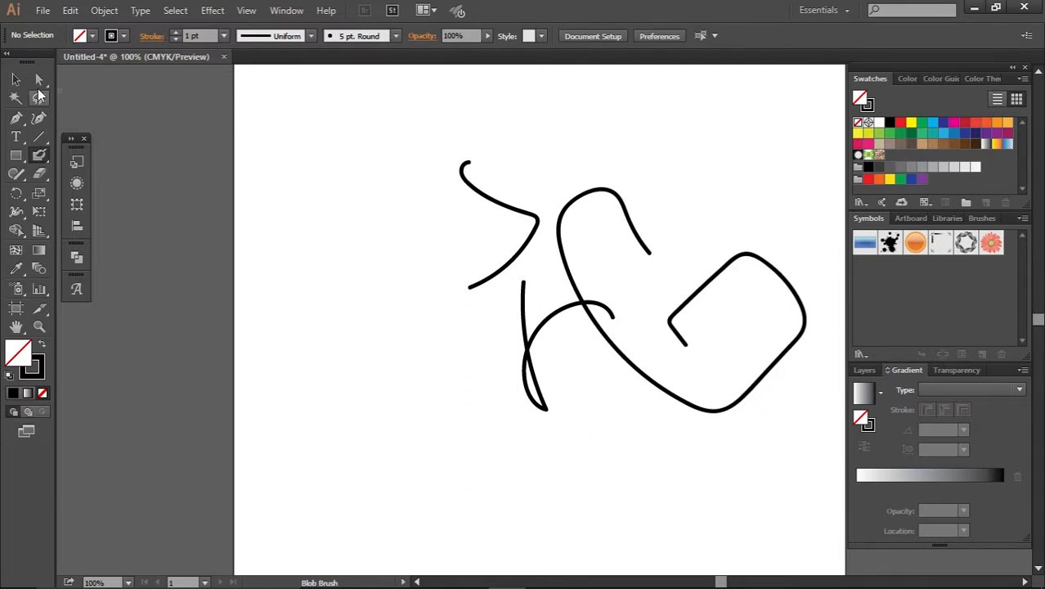
Select all the Blob Brush shapes together and delete them
left_click(16, 80)
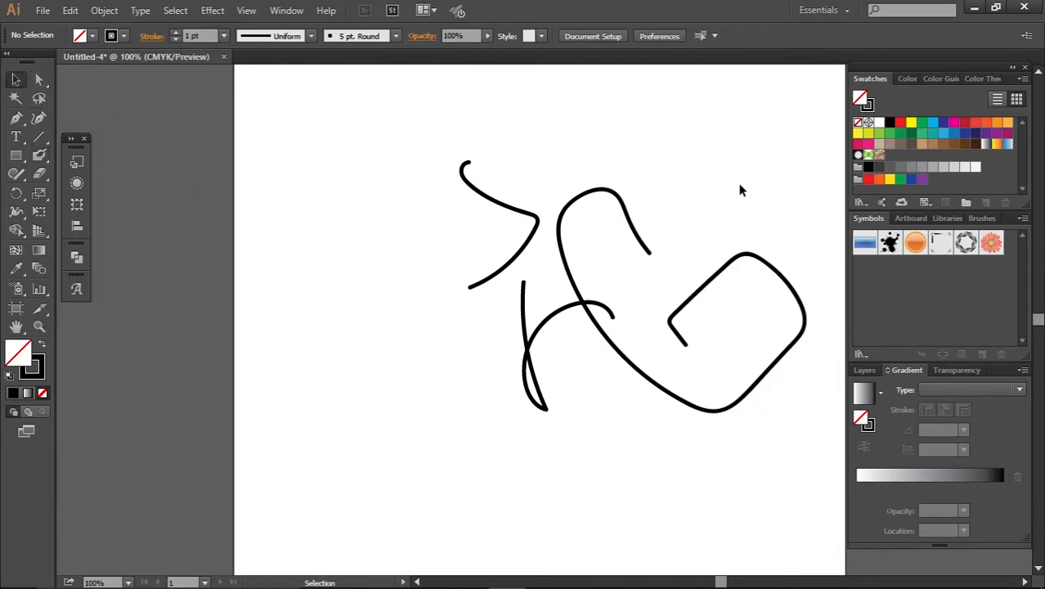
left_click_drag(740, 189, 514, 409)
key("Delete")
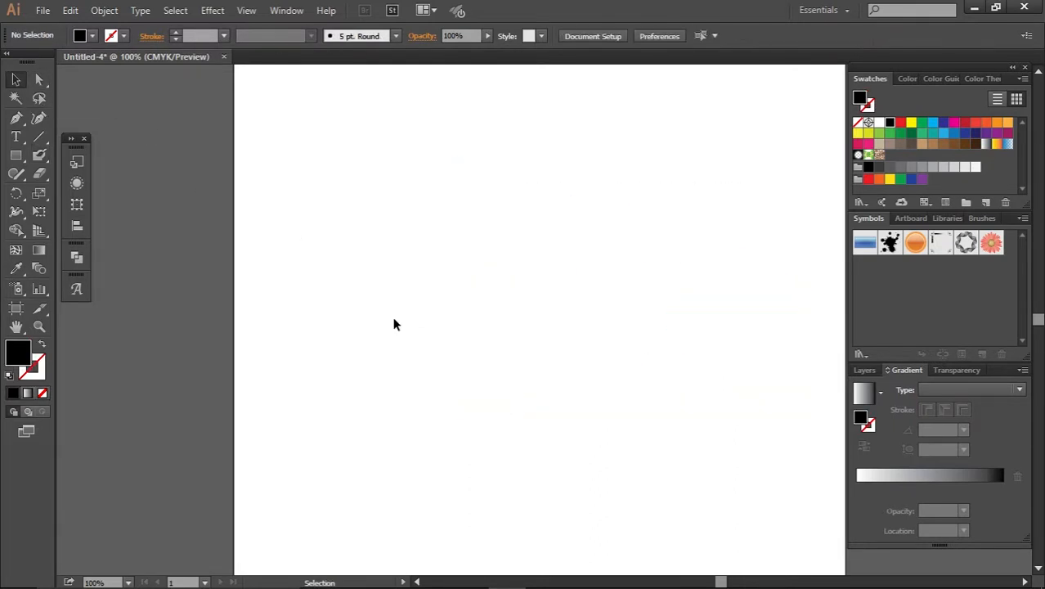
Switch from the Blob Brush back to the Paintbrush tool
left_click(17, 155)
left_click(36, 155)
left_click_drag(35, 157, 54, 152)
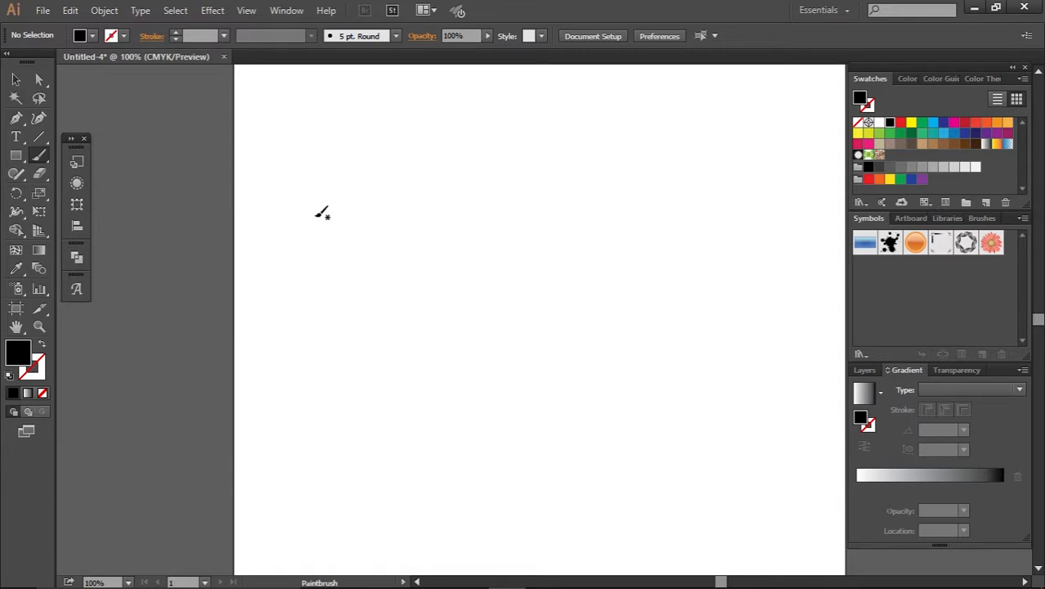
Draw four straight lines with the Shaper tool: one sloping near the upper artboard, one rising diagonal and two shorter ones crossing it
left_click(15, 173)
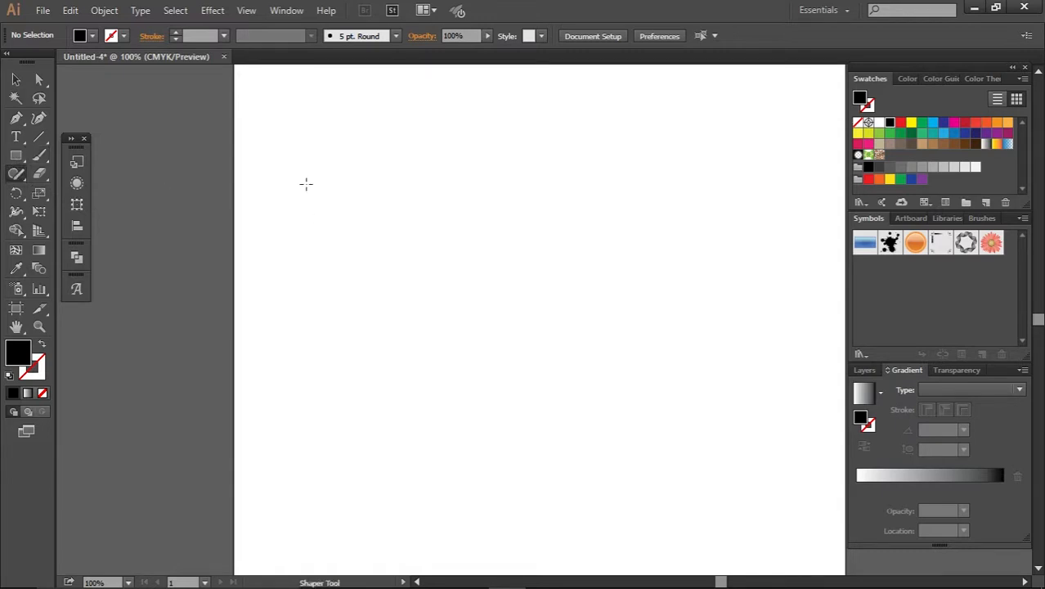
left_click_drag(306, 184, 549, 242)
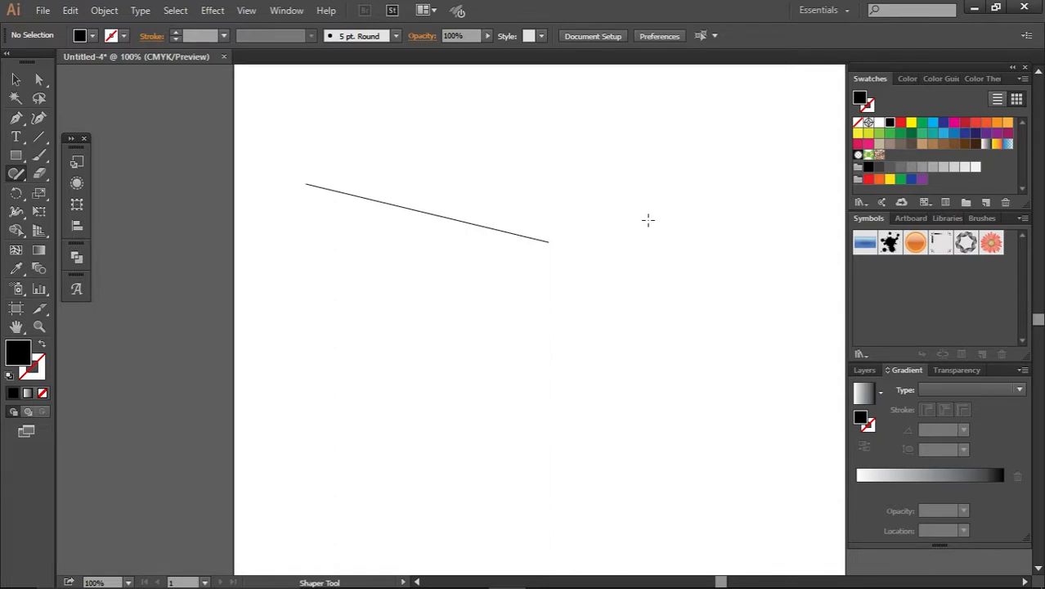
left_click_drag(646, 220, 456, 409)
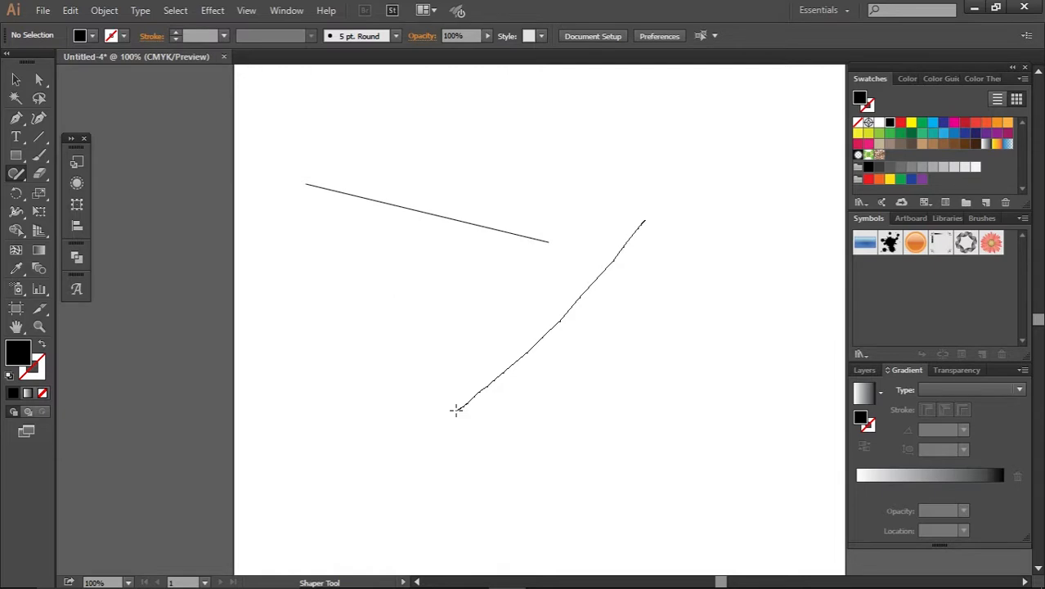
left_click_drag(457, 409, 456, 410)
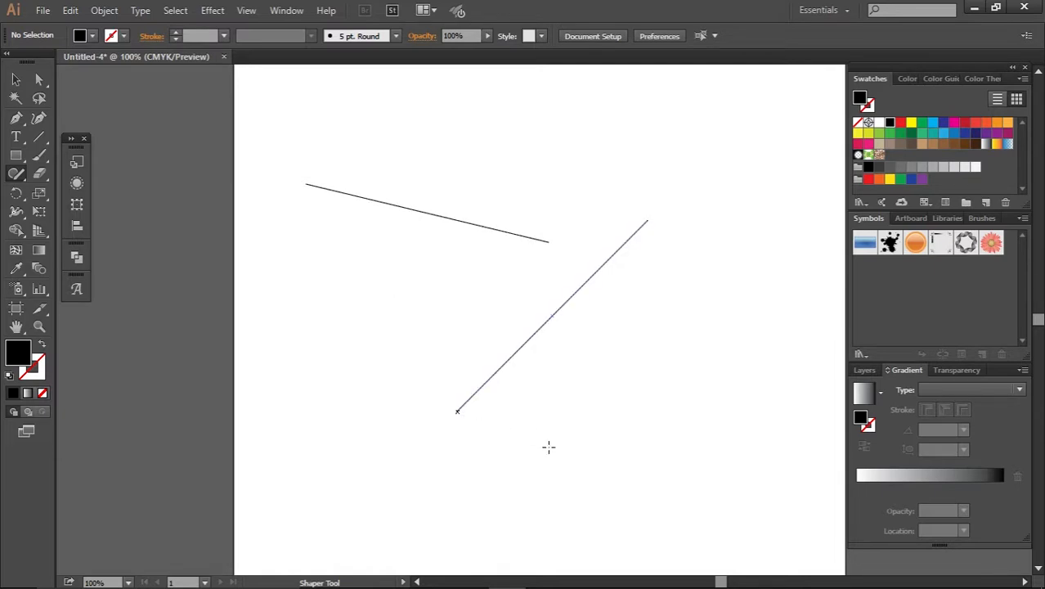
mouse_move(621, 347)
left_mouse_down()
mouse_move(547, 309)
mouse_move(451, 286)
left_mouse_up()
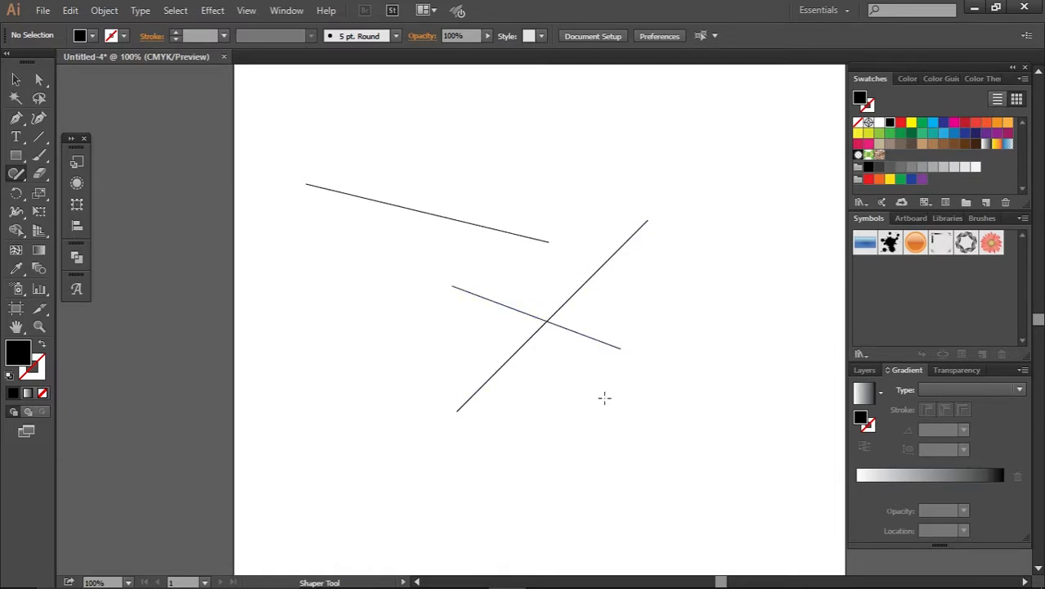
left_click_drag(604, 398, 426, 352)
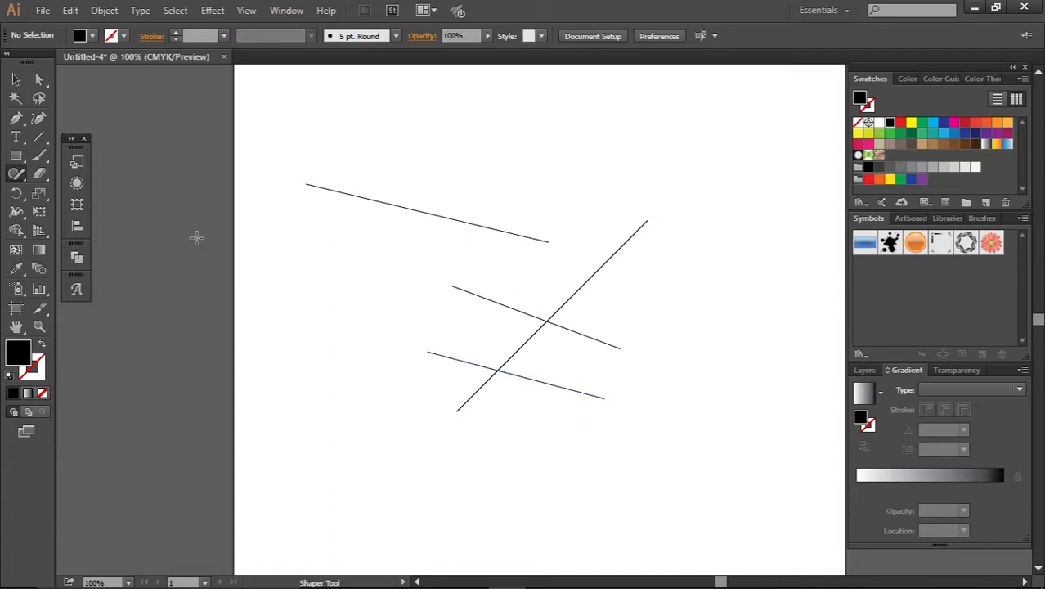
Draw freehand curved paths with the Pencil tool above and beside the Shaper lines
mouse_move(23, 175)
left_mouse_down()
mouse_move(49, 173)
mouse_move(74, 189)
left_mouse_up()
left_click_drag(599, 134, 453, 247)
mouse_move(624, 156)
left_mouse_down()
mouse_move(703, 254)
mouse_move(640, 242)
mouse_move(750, 304)
mouse_move(654, 455)
mouse_move(647, 249)
left_mouse_up()
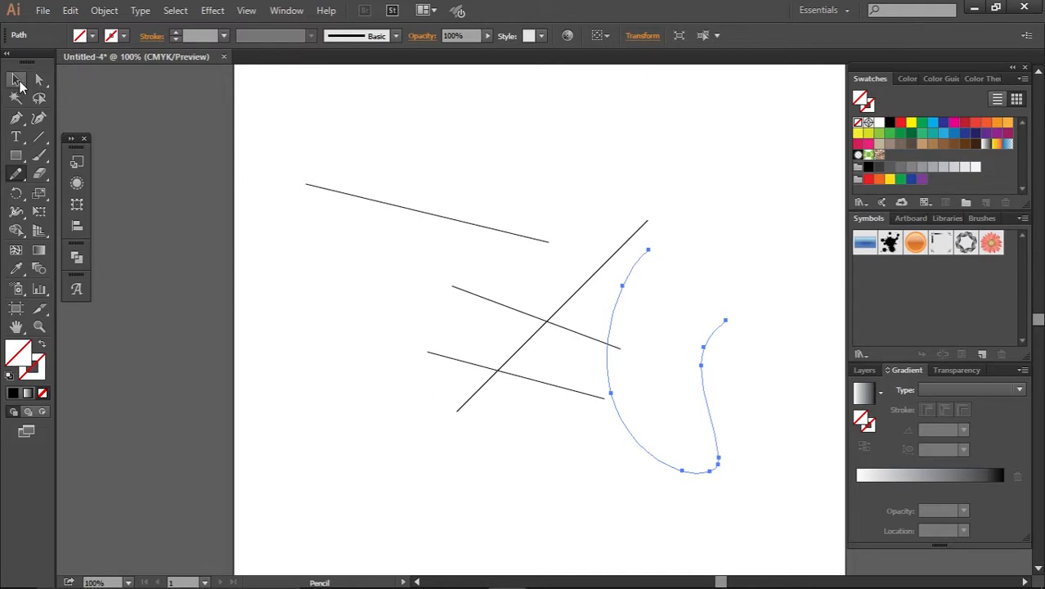
key("v")
key("Delete")
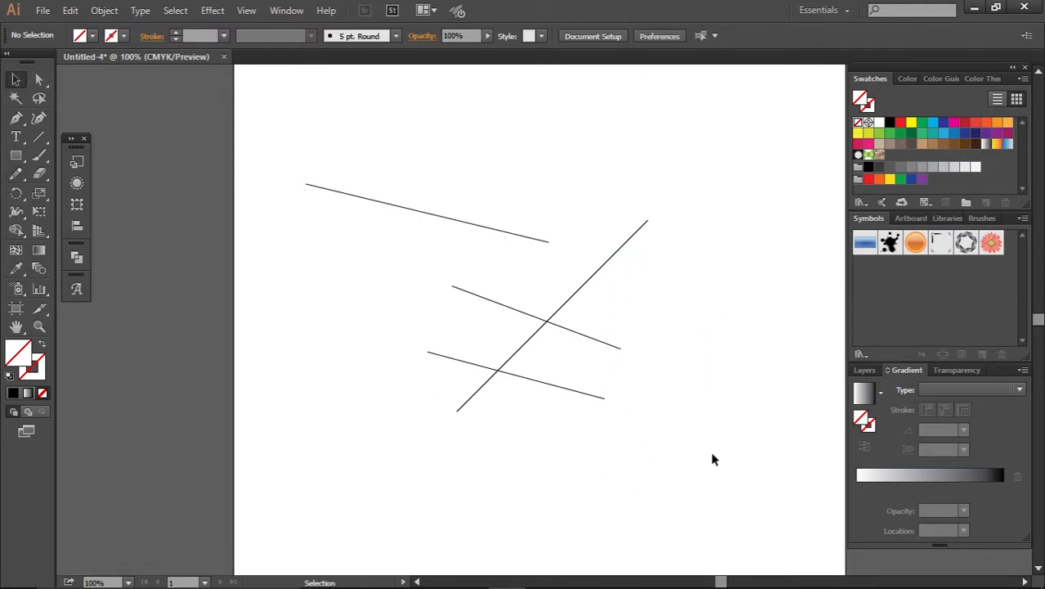
key("ctrl+z")
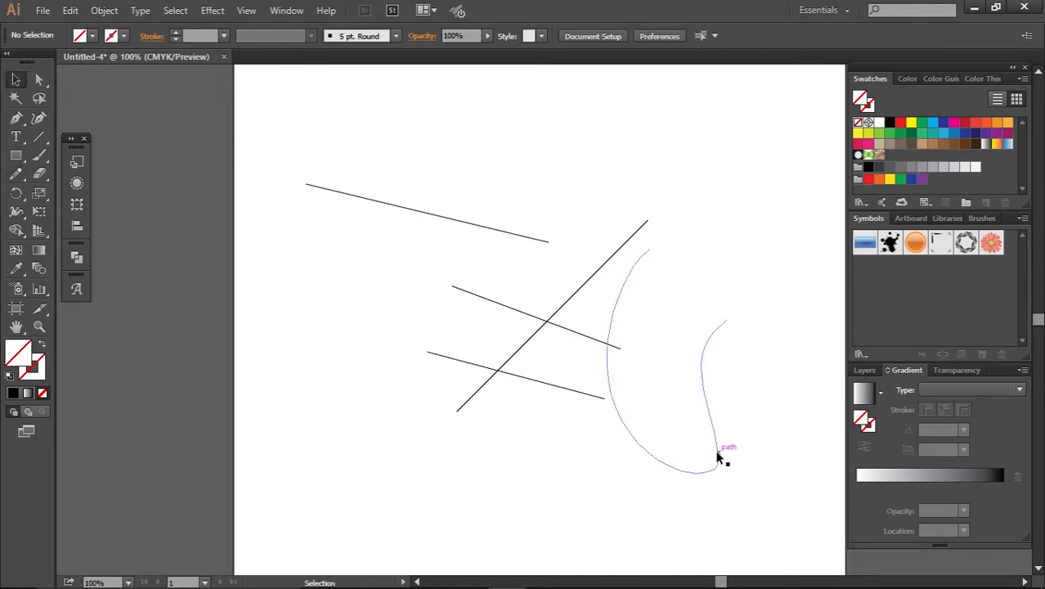
Give the large curved Pencil path a 1 pt stroke and deselect it
left_click(718, 456)
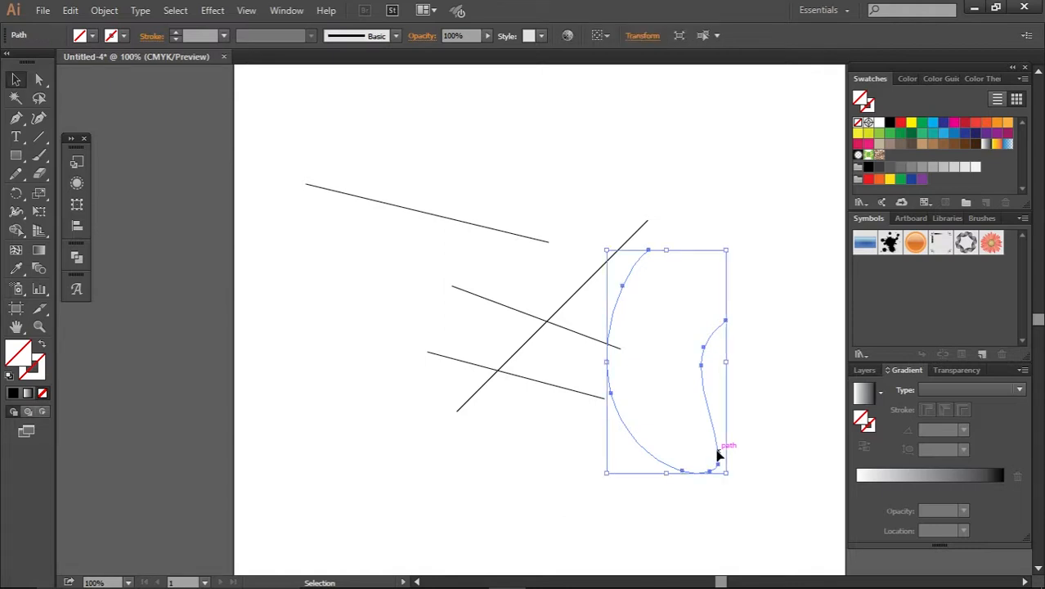
left_click(176, 32)
left_click(587, 175)
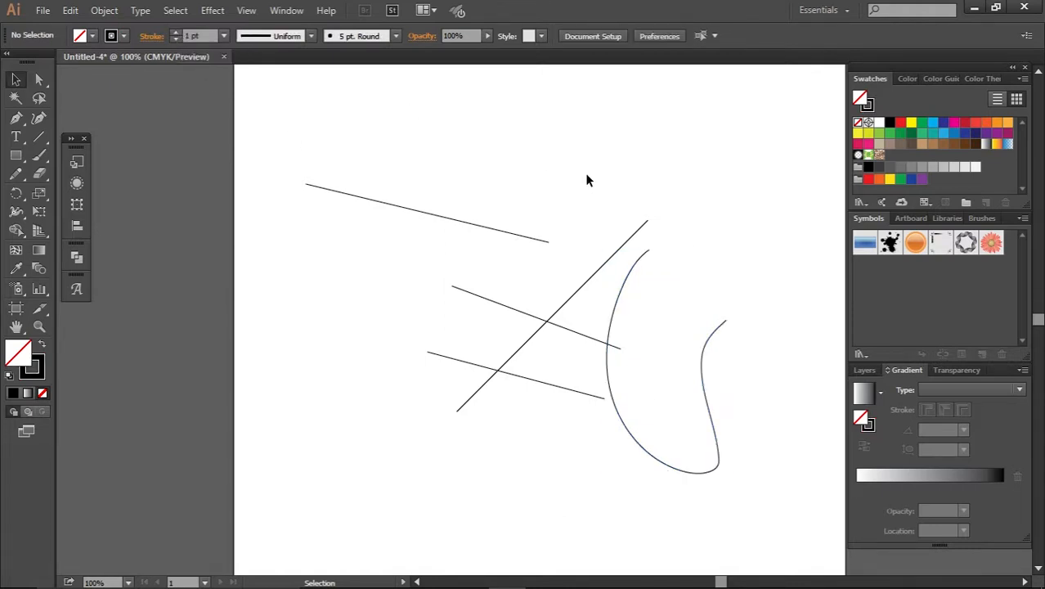
Draw a small closed oval with the Pencil tool beside the straight lines and fill it with blue
left_click(14, 174)
mouse_move(320, 291)
left_mouse_down()
mouse_move(297, 309)
mouse_move(297, 326)
mouse_move(319, 339)
mouse_move(332, 331)
mouse_move(321, 292)
left_mouse_up()
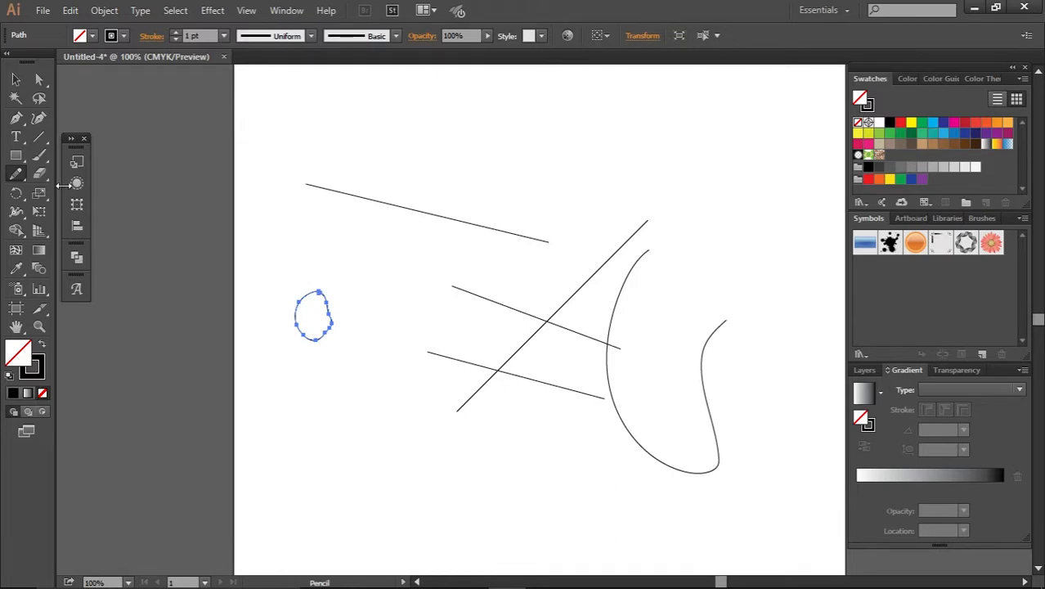
left_click(17, 80)
left_click(321, 276)
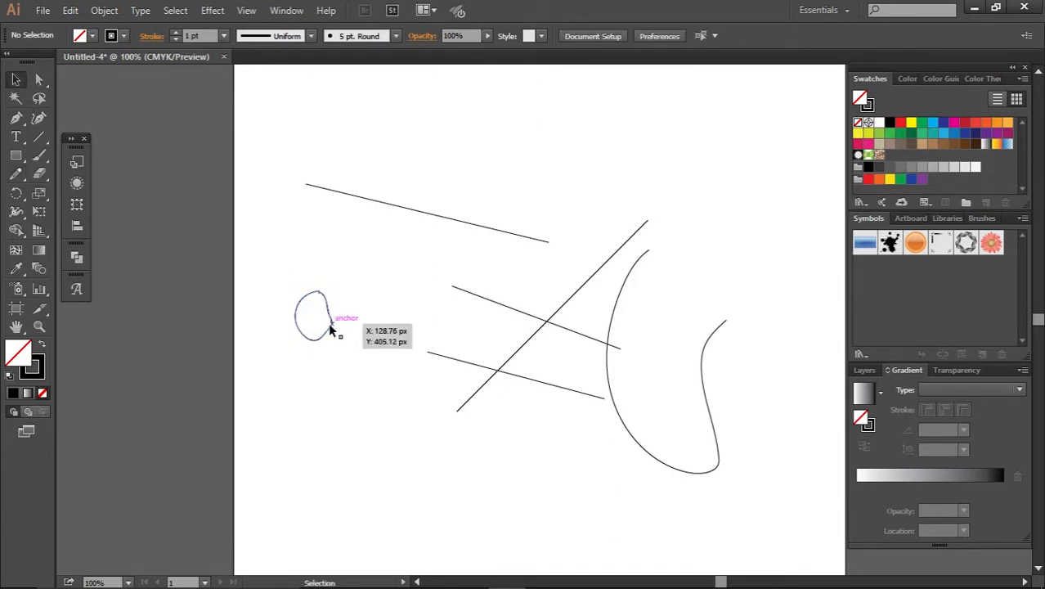
left_click(331, 327)
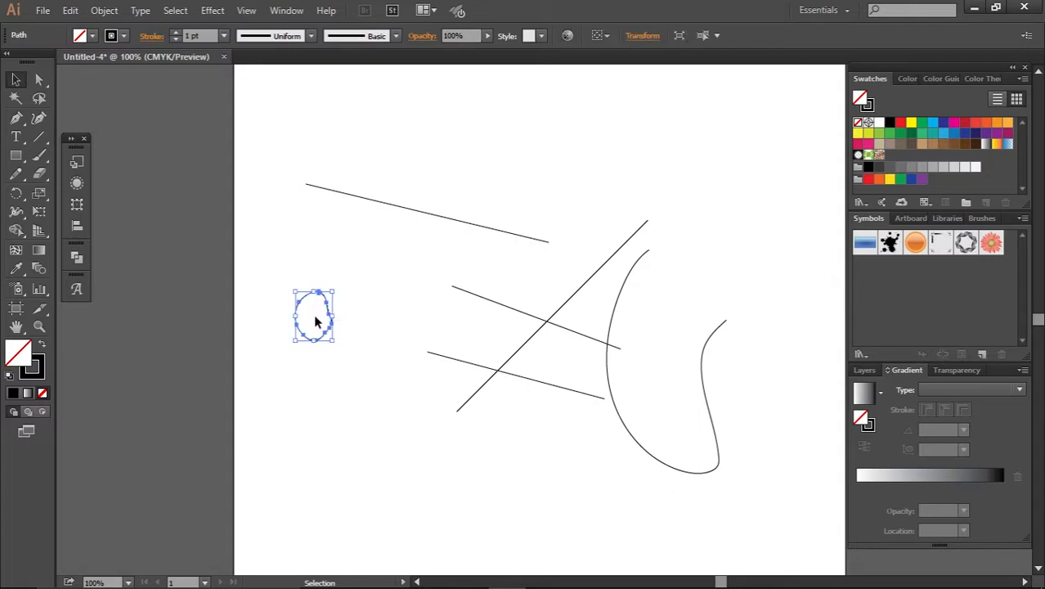
left_click(954, 134)
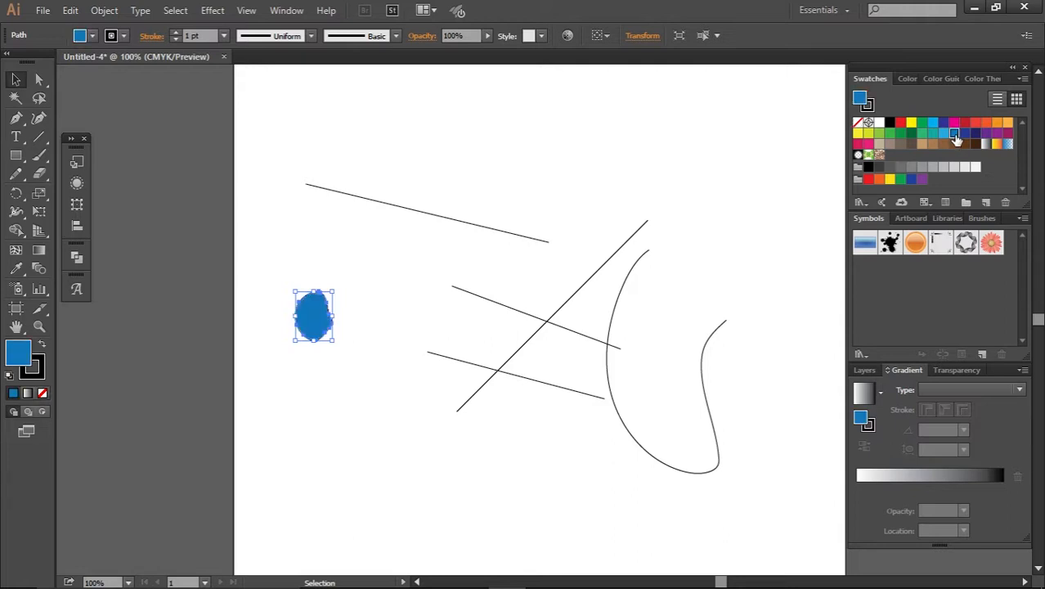
left_click(384, 402)
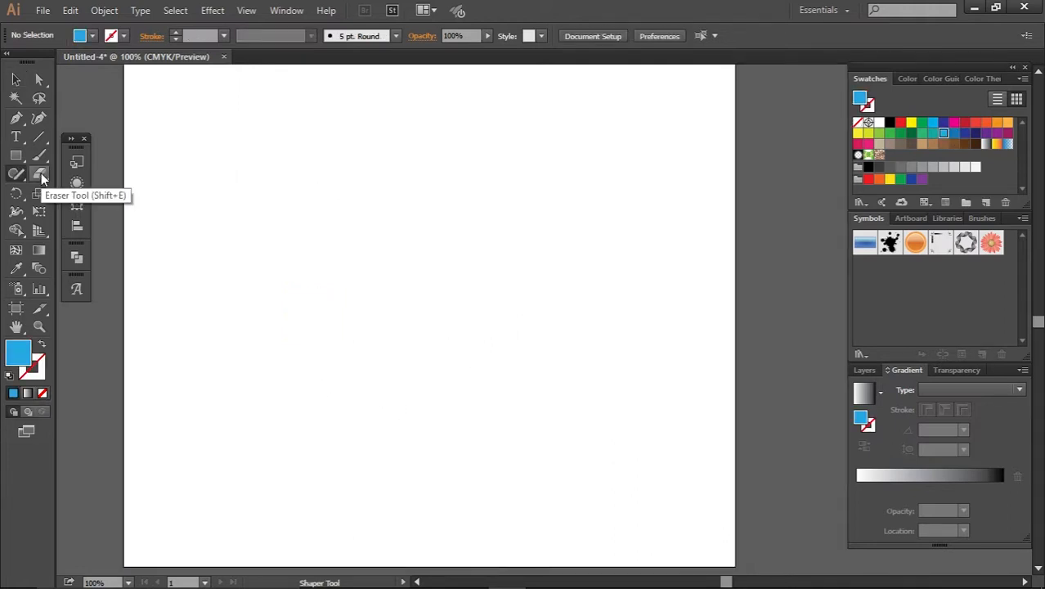
Draw a light blue rectangle about 266 by 199 px in the upper middle of the empty artboard
left_click(38, 181)
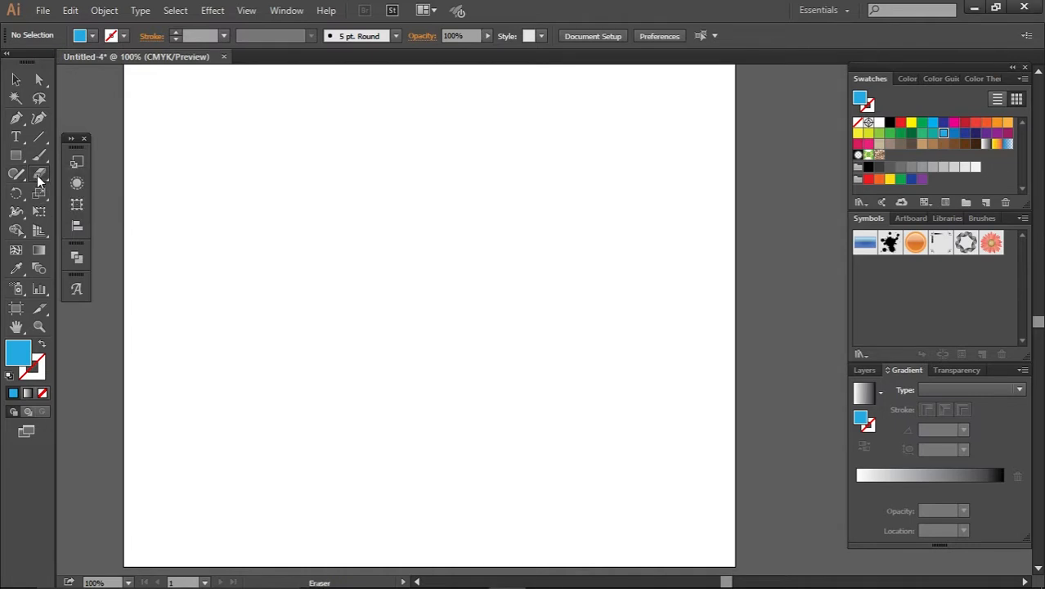
left_click(38, 181)
left_click(18, 156)
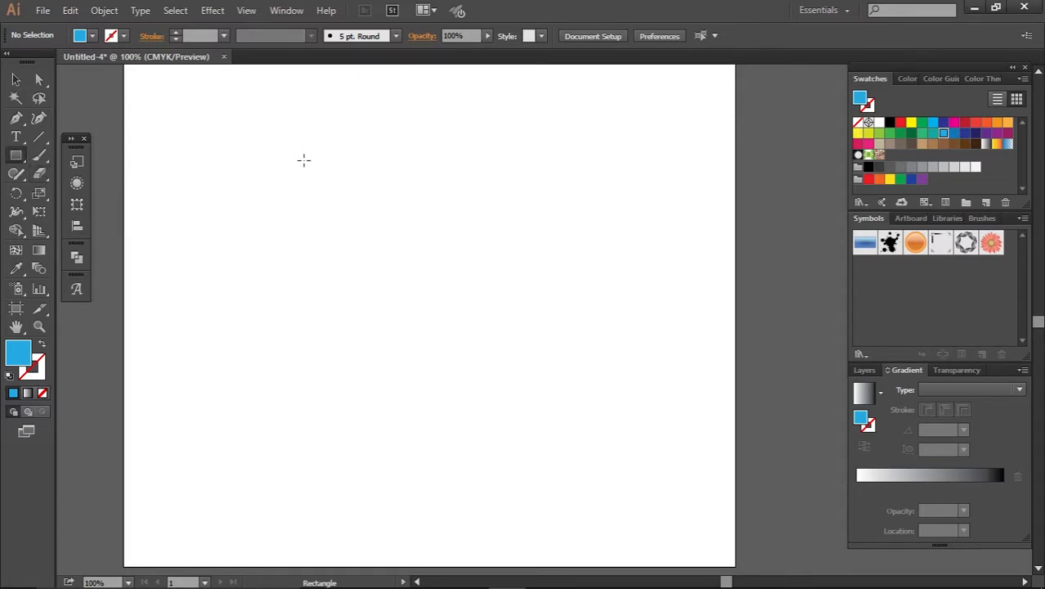
left_click_drag(304, 160, 506, 312)
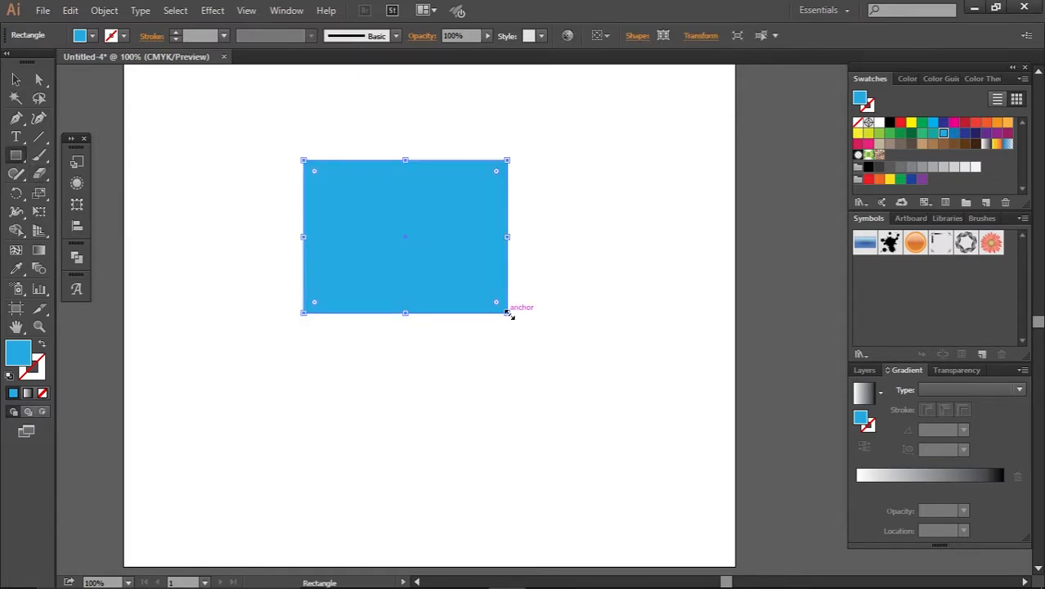
left_click(17, 81)
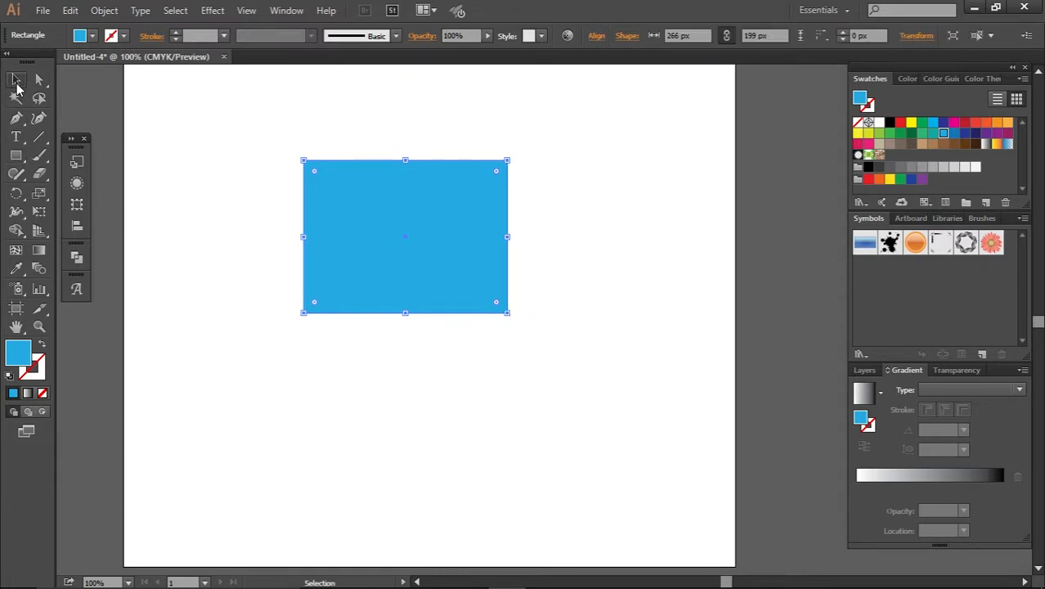
Erase a vertical strip and a curved horizontal strip across the blue rectangle to split it into four pieces
left_click(39, 174)
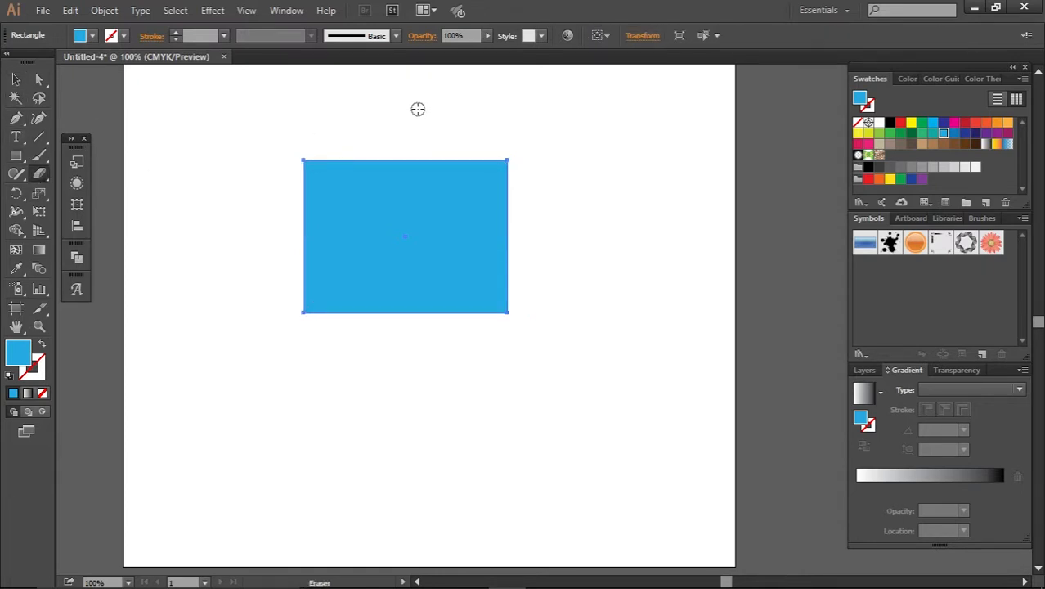
left_click_drag(401, 124, 403, 401)
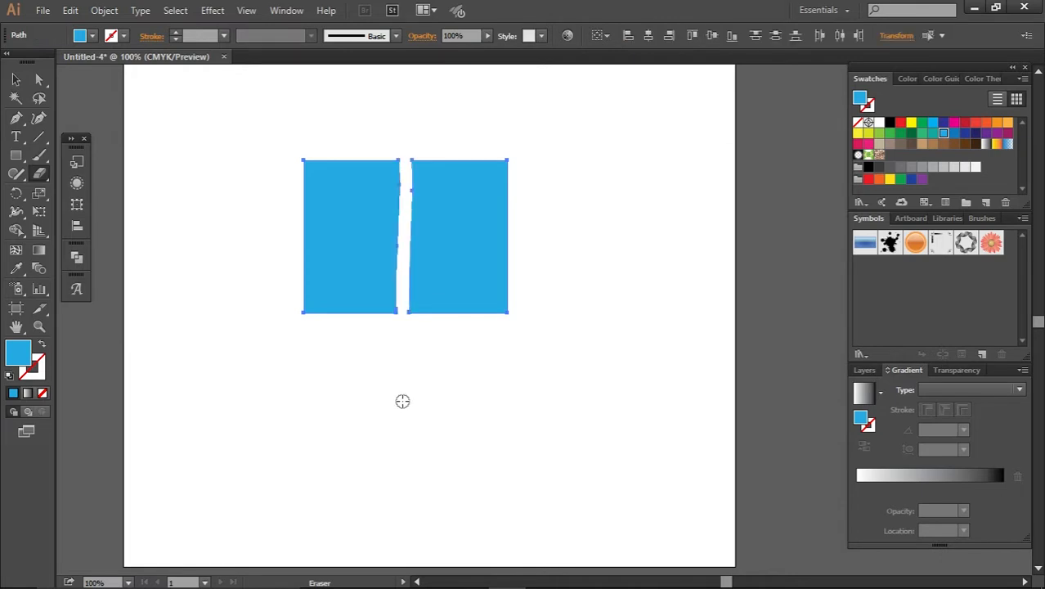
mouse_move(576, 261)
left_mouse_down()
mouse_move(491, 258)
mouse_move(207, 285)
left_mouse_up()
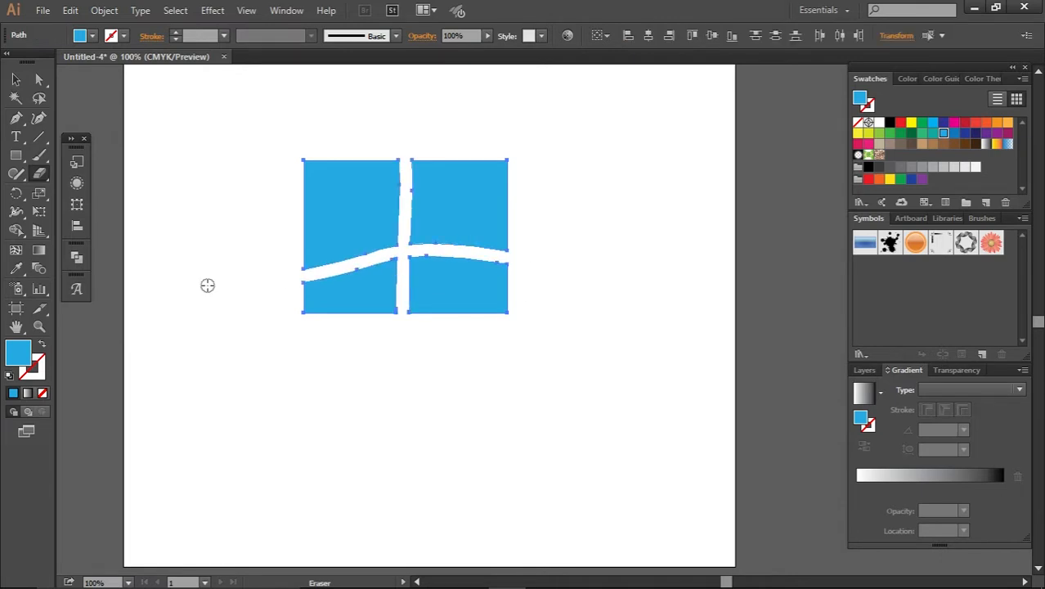
Select the four erased rectangle pieces one after another to examine whether they are separate shapes
left_click(16, 79)
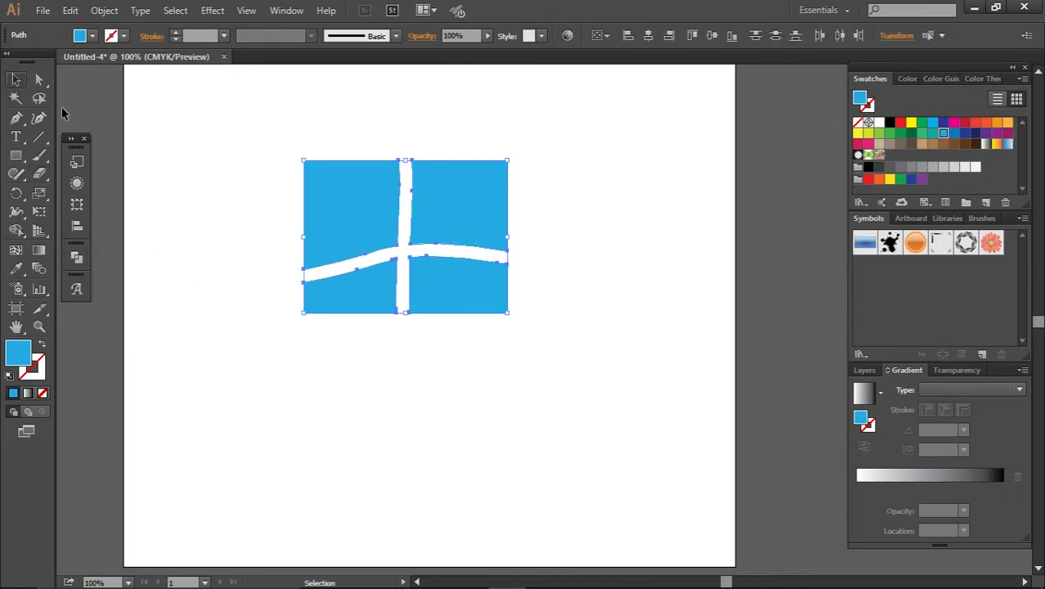
left_click(491, 399)
left_click(478, 310)
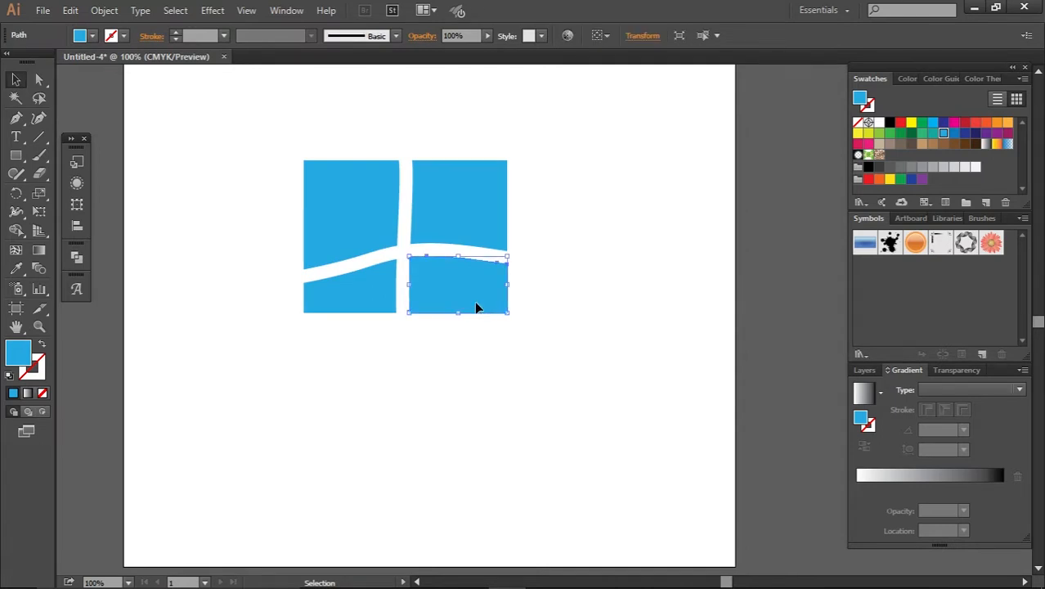
left_click(378, 294)
left_click(445, 228)
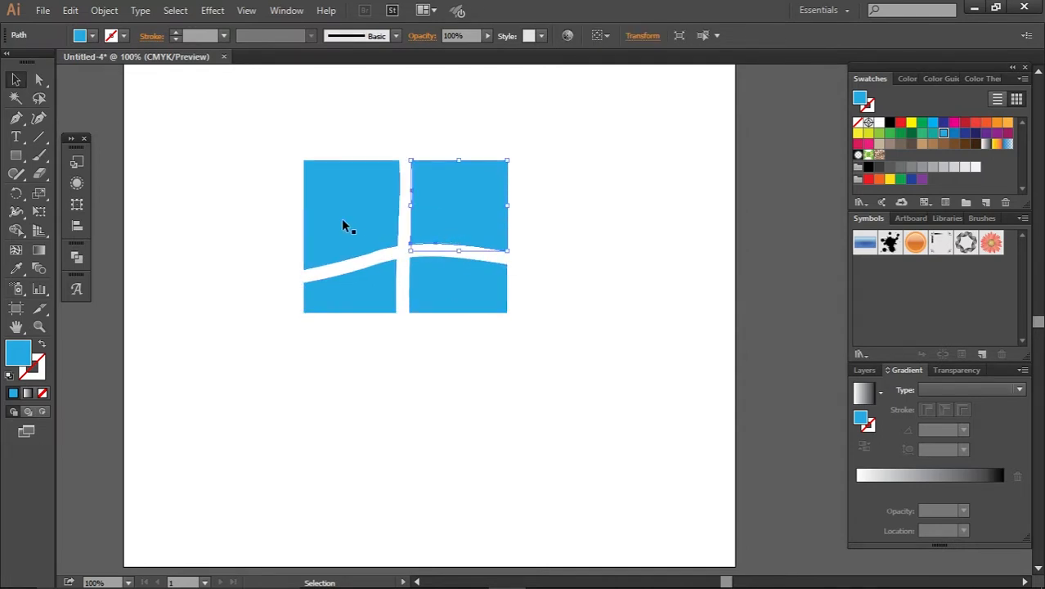
left_click(342, 219)
left_click(358, 282, "shift")
left_click(451, 283)
left_click(450, 199)
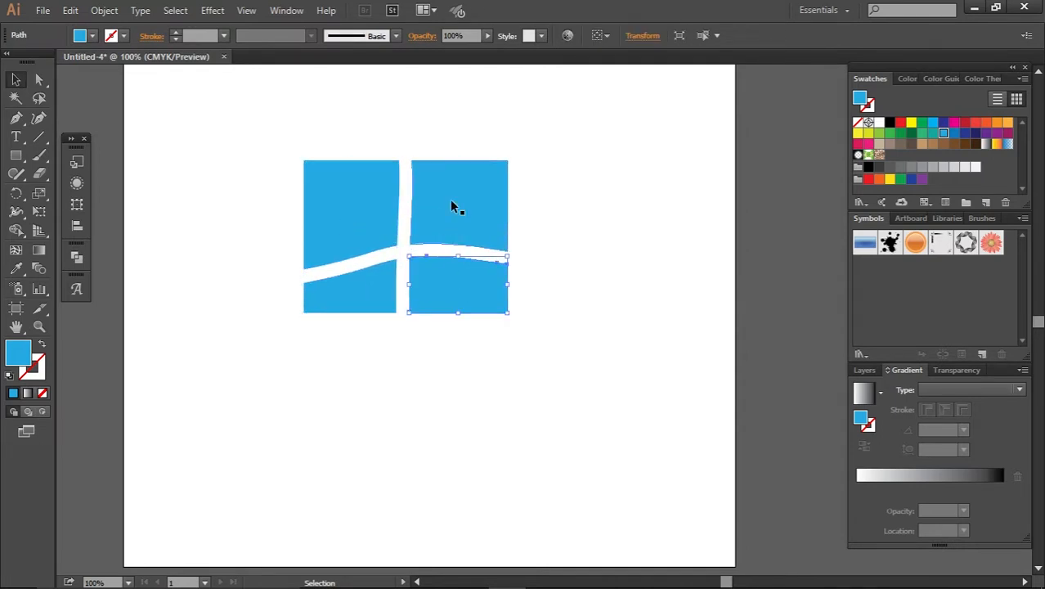
left_click(360, 207)
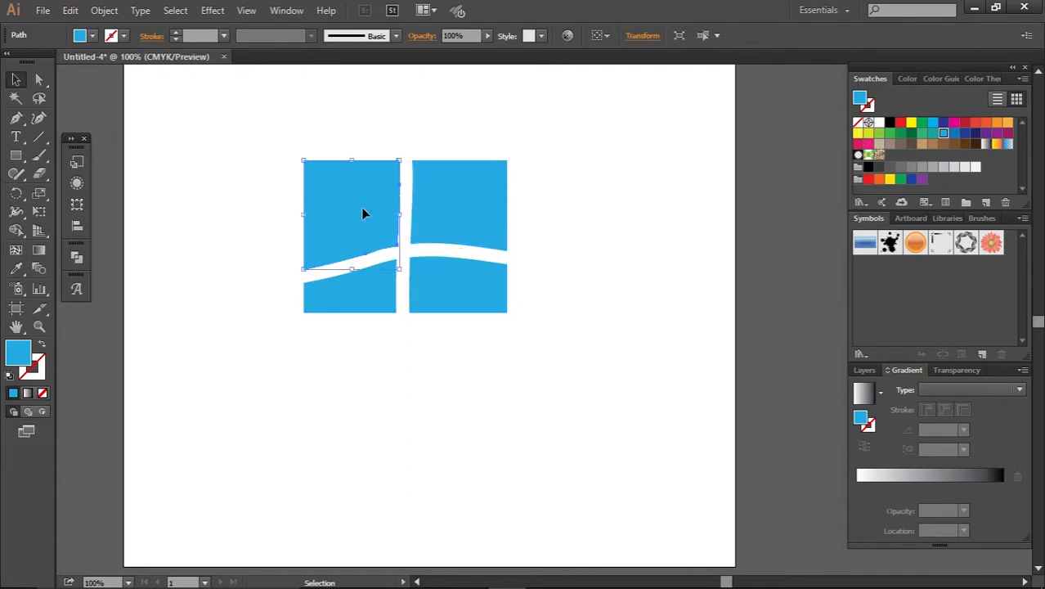
Cut the upper-left piece with the Scissors tool at its upper-left, lower-right and upper-right corners, then deselect it
left_click(46, 176)
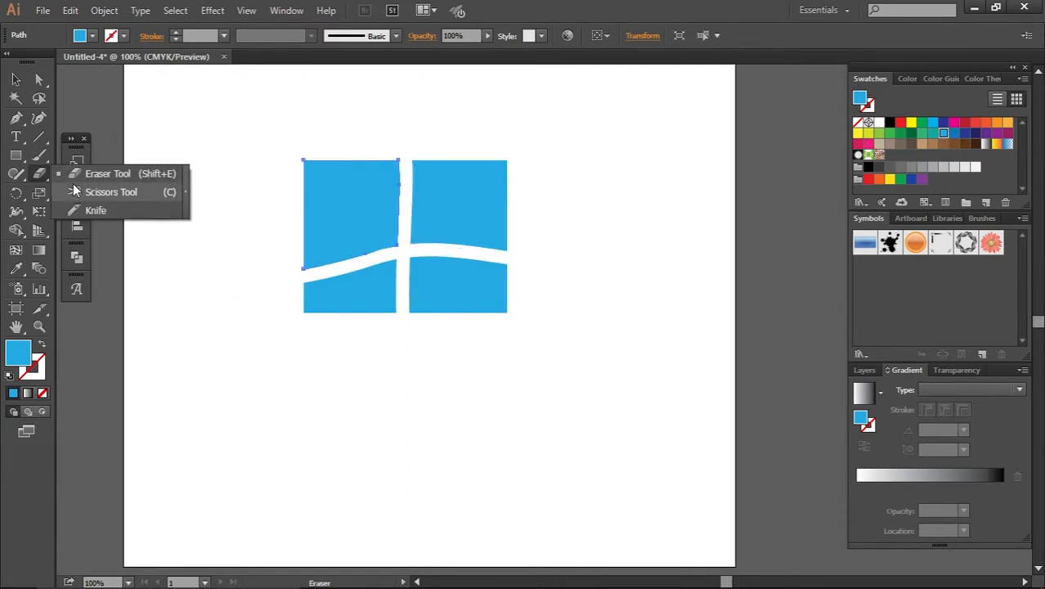
left_click(82, 191)
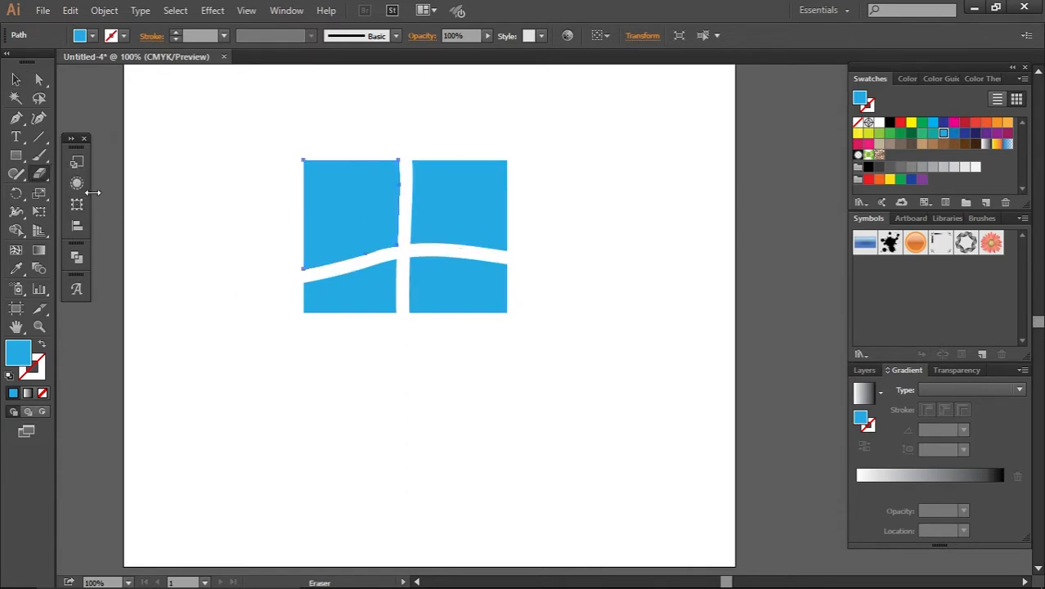
left_click(301, 158)
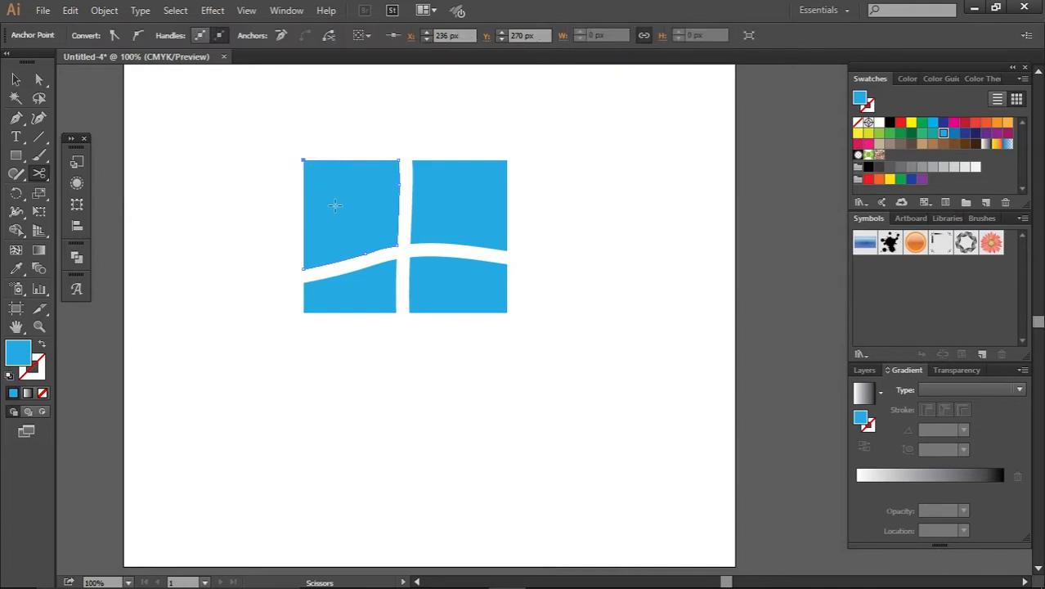
left_click(398, 246)
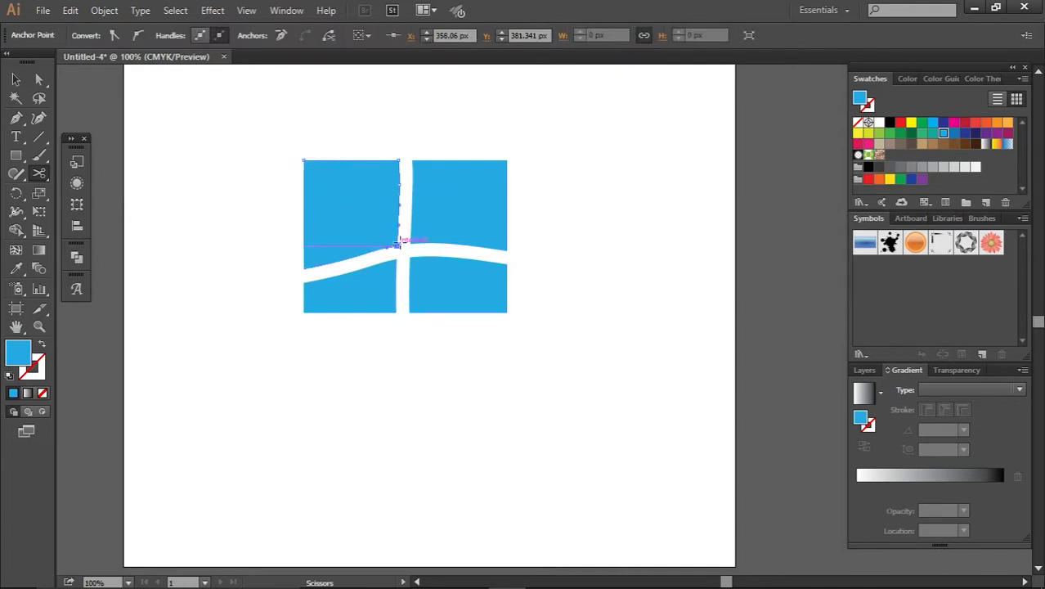
left_click(399, 161)
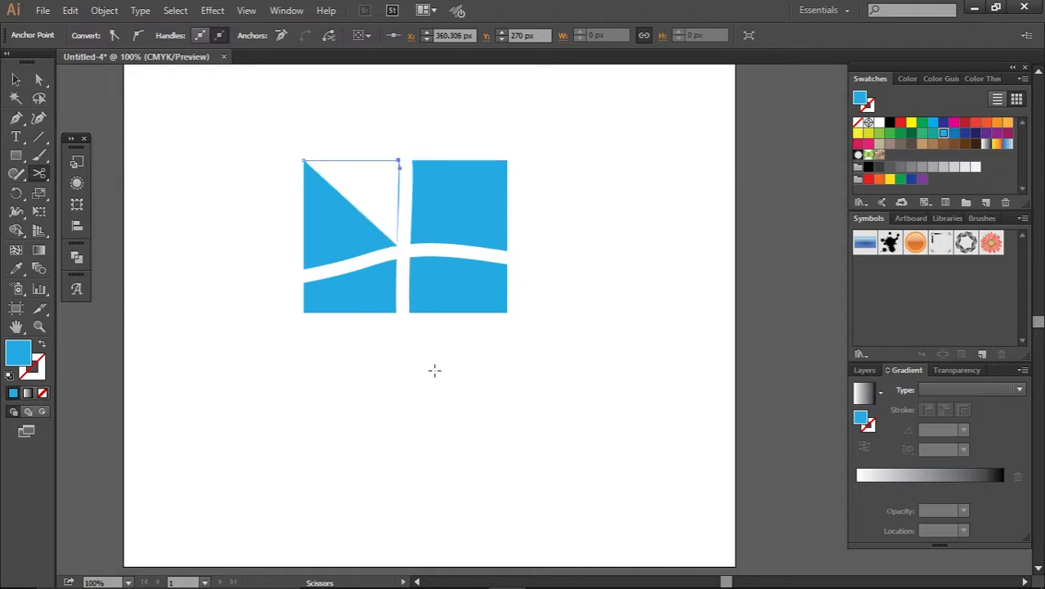
left_click(15, 79)
left_click(389, 381)
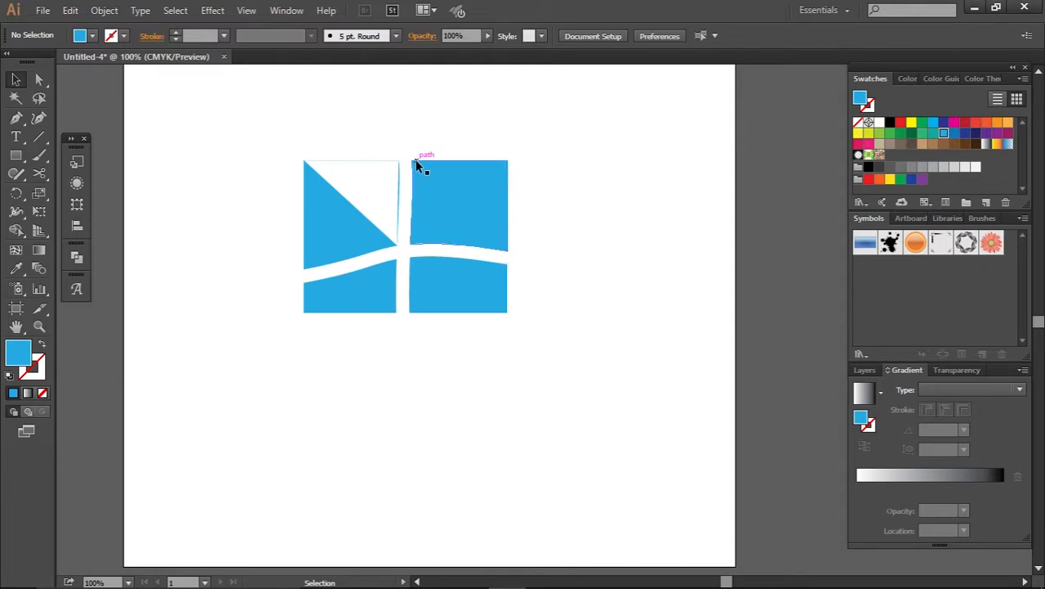
Cut the upper-right piece with the Scissors tool at its lower-right and upper-left corners
left_click(39, 173)
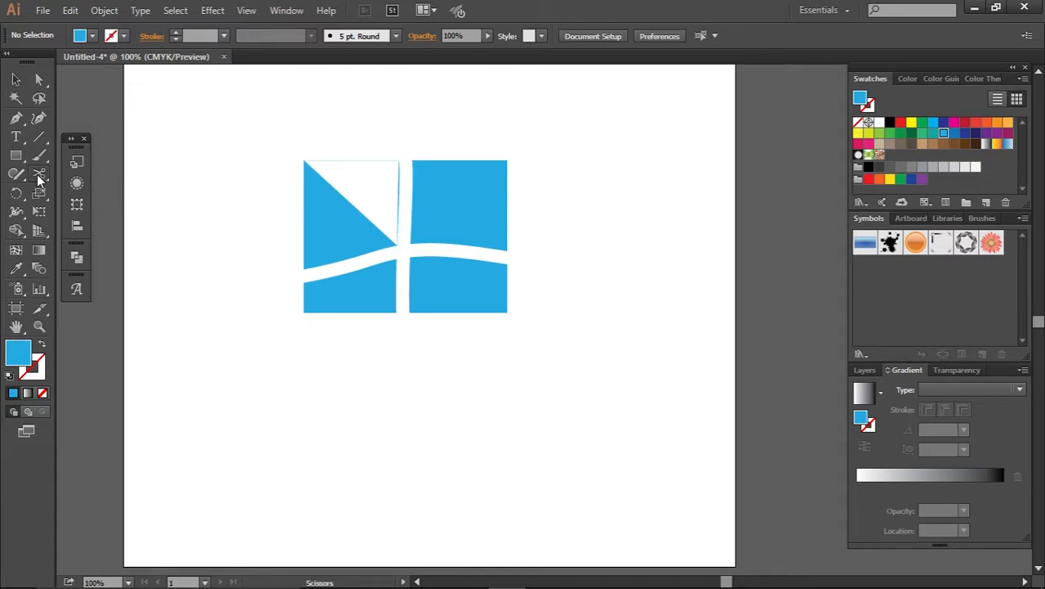
left_click(506, 251)
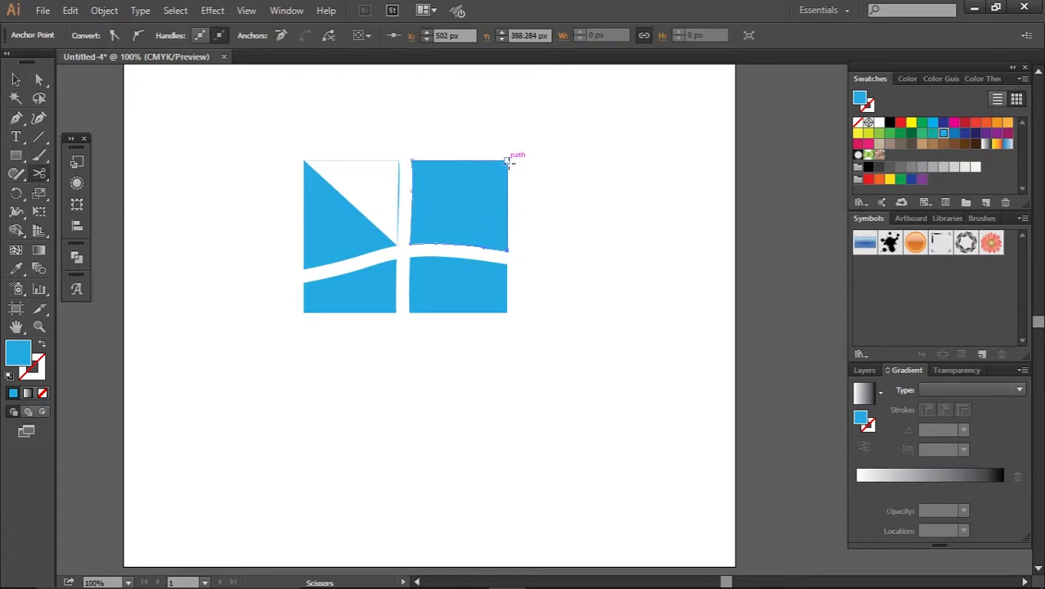
left_click(411, 160)
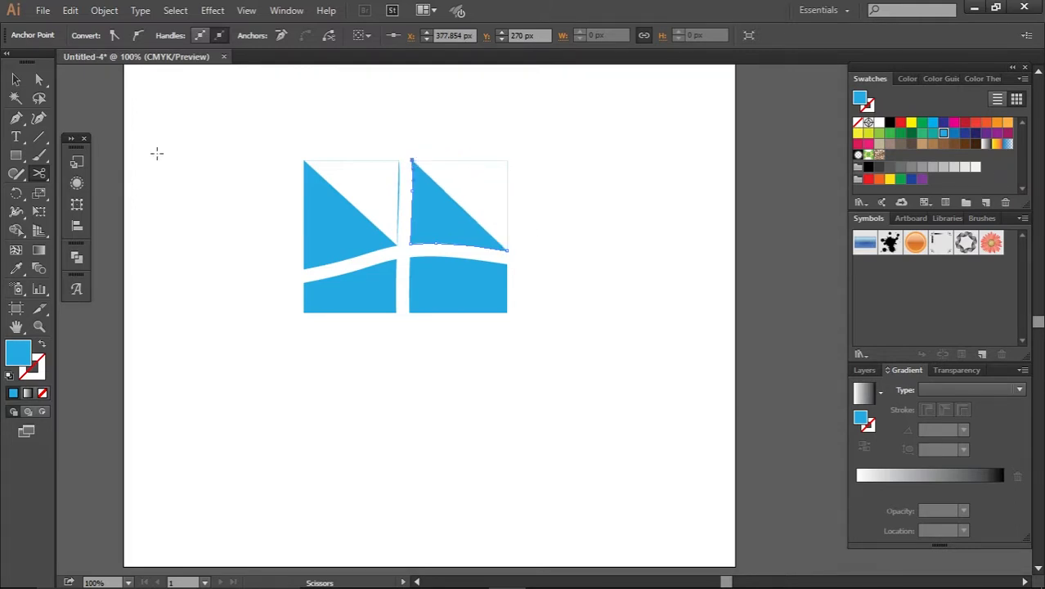
Try to cut vertically through the middle of the lower-right piece with the Knife tool, then clear the selection
left_click(42, 177)
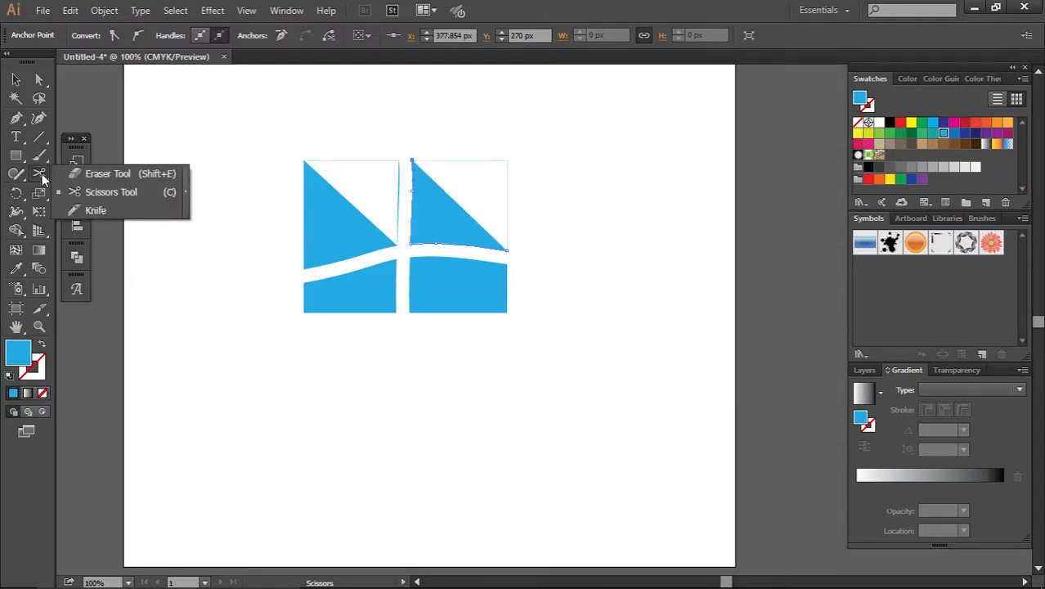
left_click(97, 210)
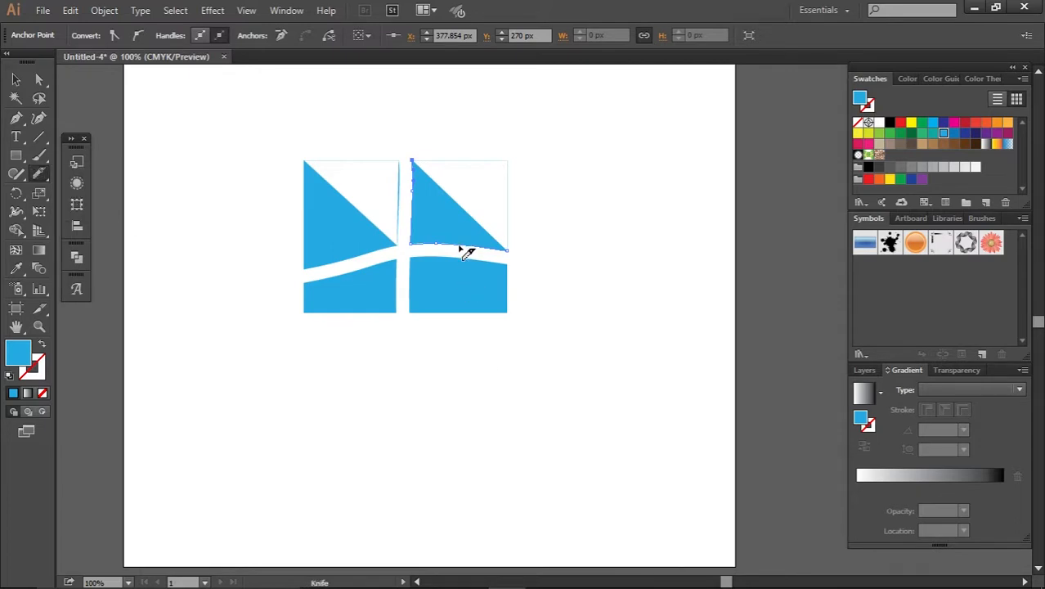
left_click_drag(460, 248, 461, 332)
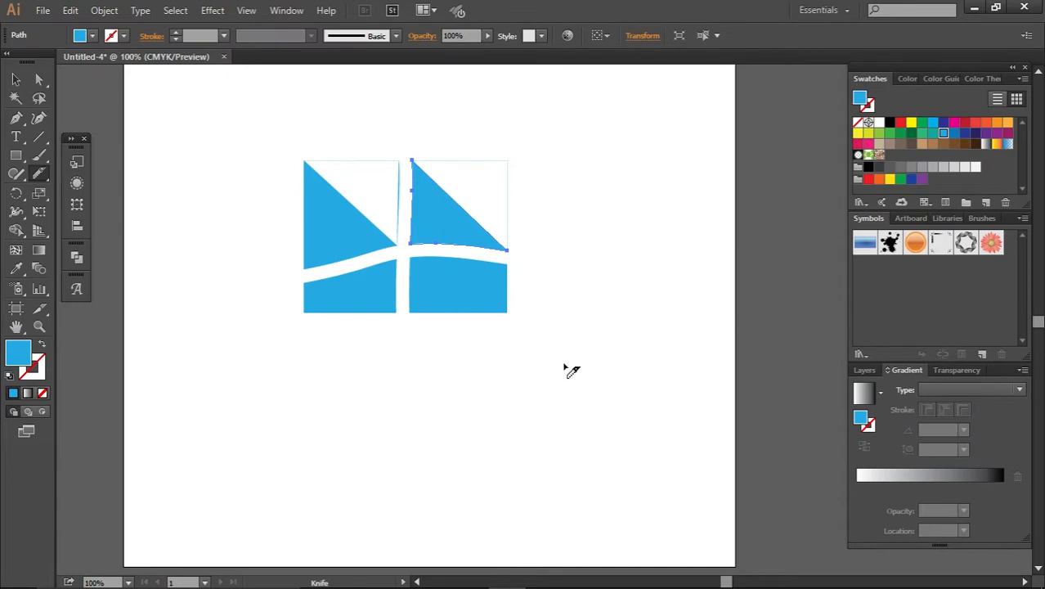
left_click(16, 82)
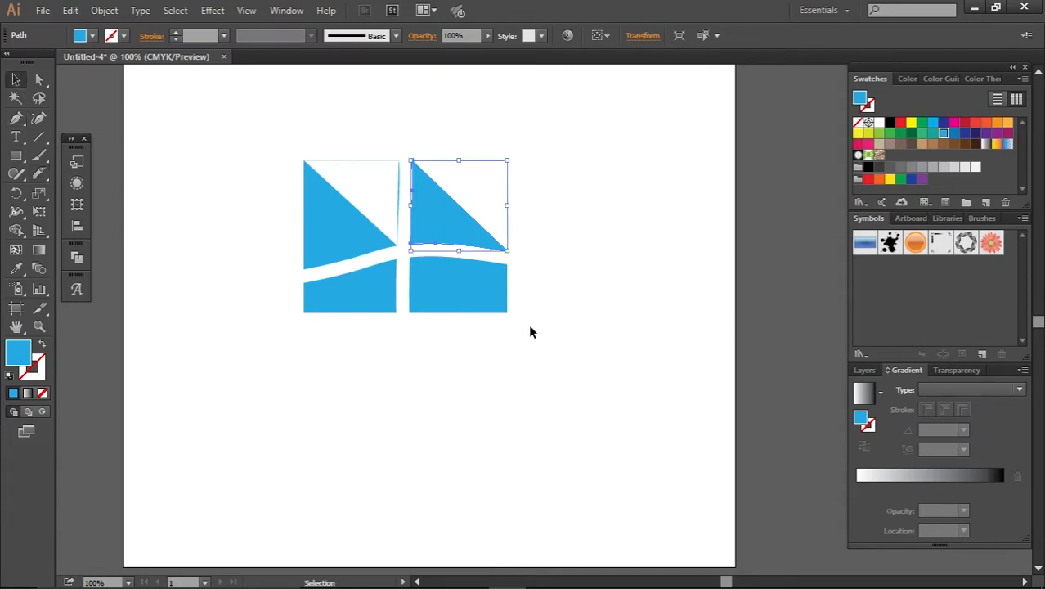
left_click(620, 378)
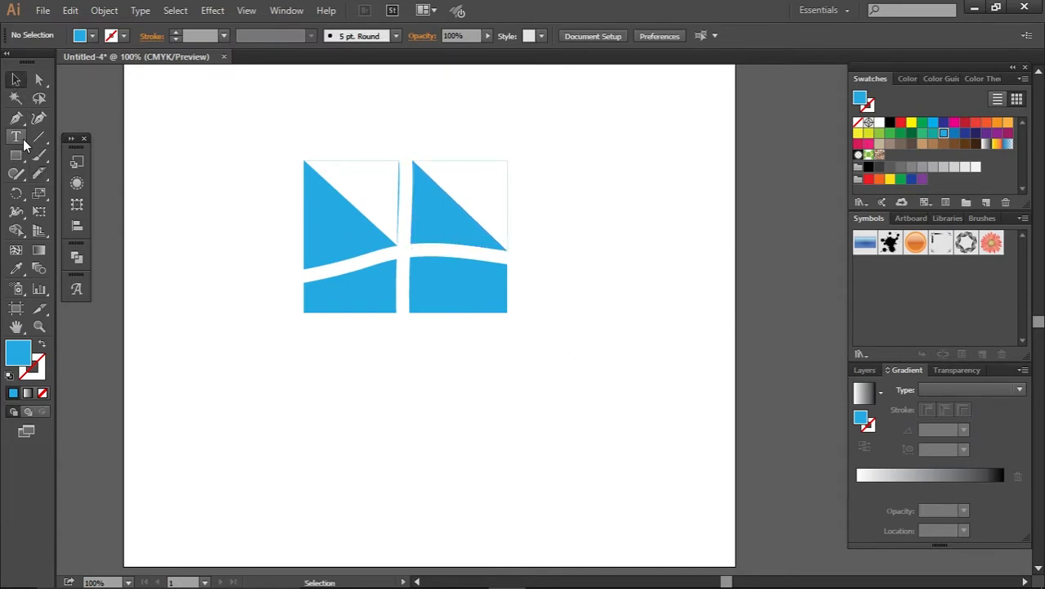
Cut the lower-left piece vertically through its middle with the Knife tool, then select each half to check the split
left_click(39, 173)
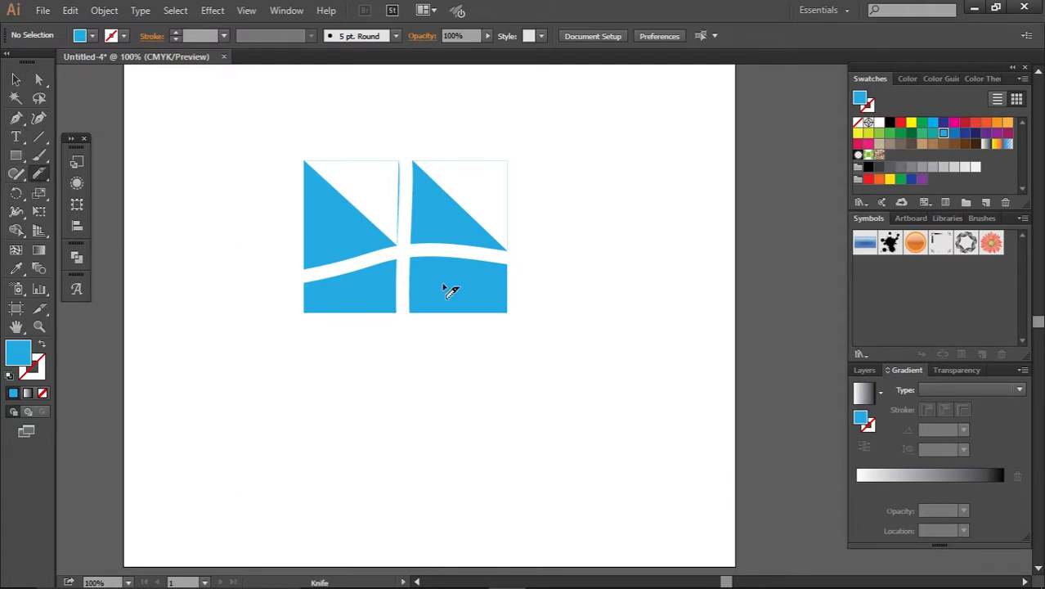
left_click_drag(349, 267, 351, 337)
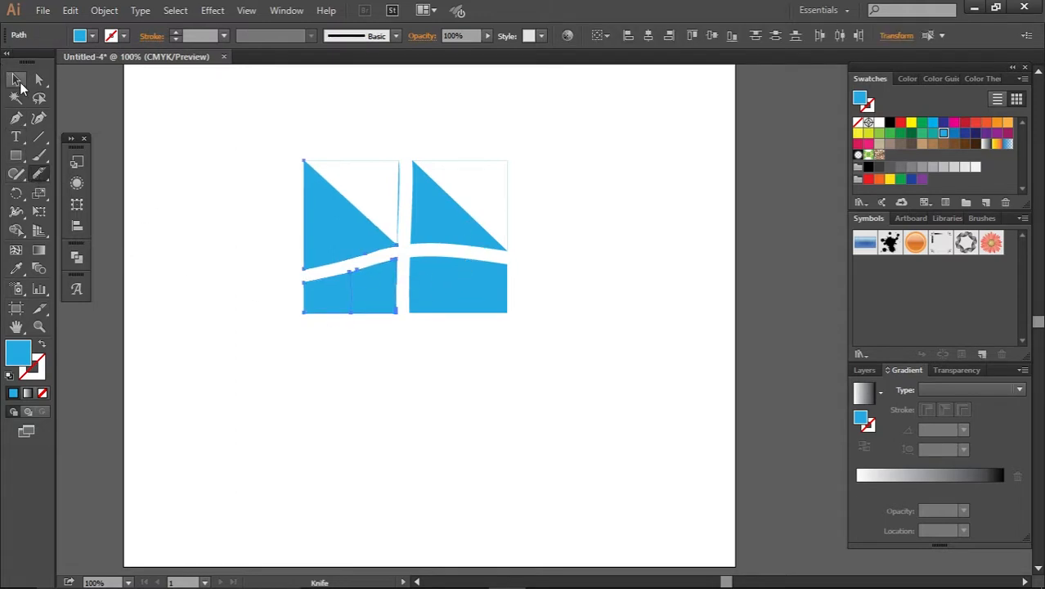
left_click(16, 79)
left_click(403, 372)
left_click(374, 309)
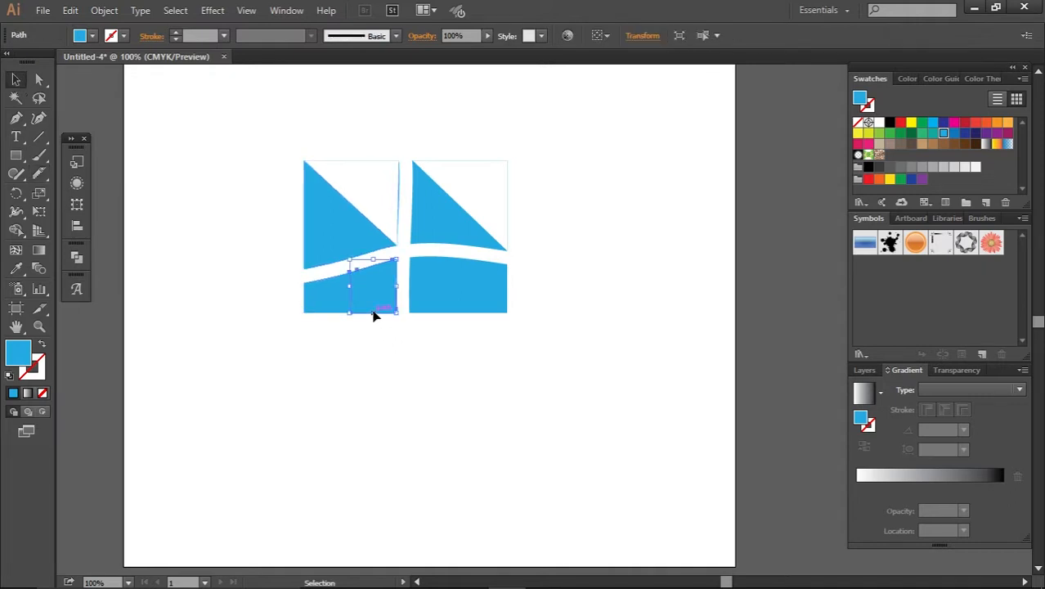
left_click(322, 305)
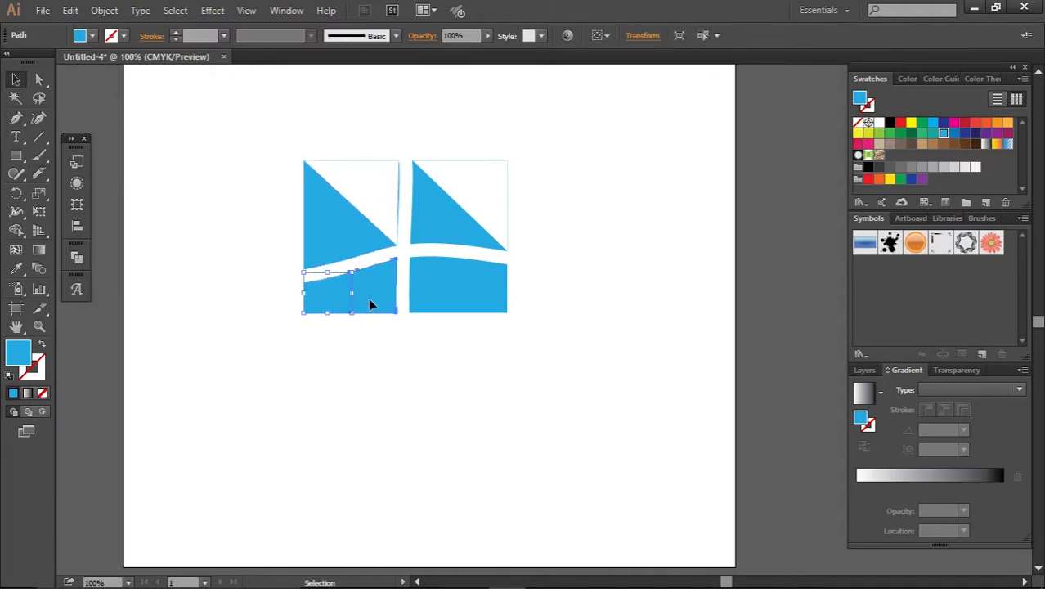
left_click(435, 347)
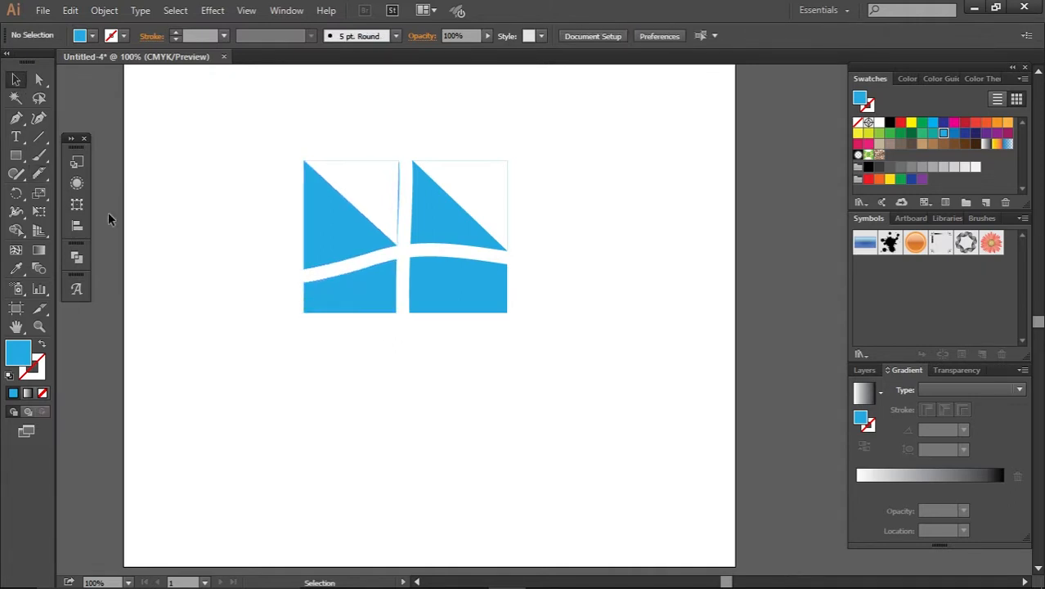
Draw a blue rectangle about 266 by 73 px below the cut pieces
left_click(15, 156)
left_click_drag(341, 393, 545, 448)
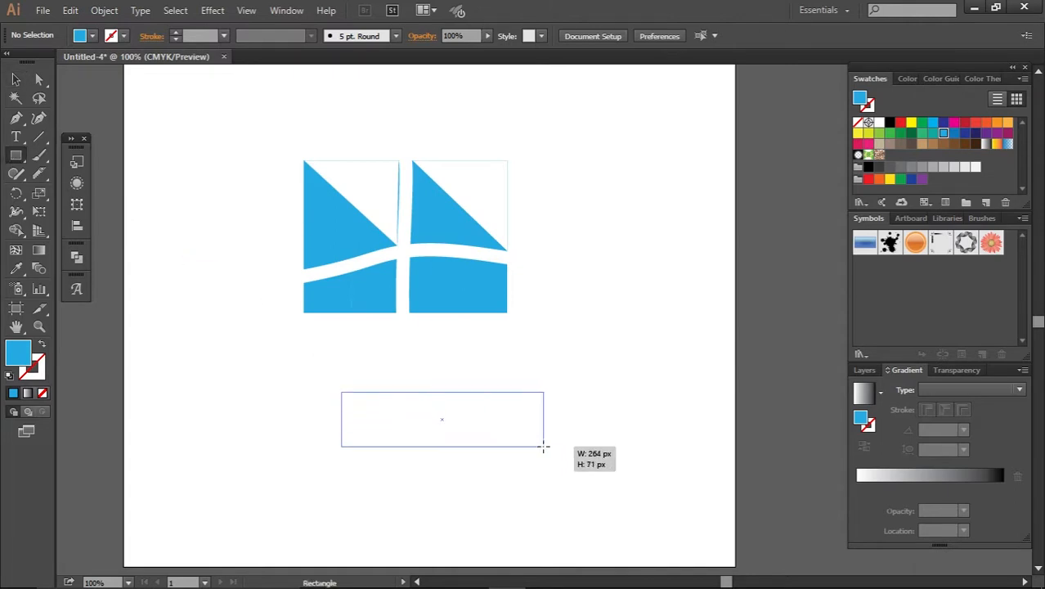
left_click(9, 86)
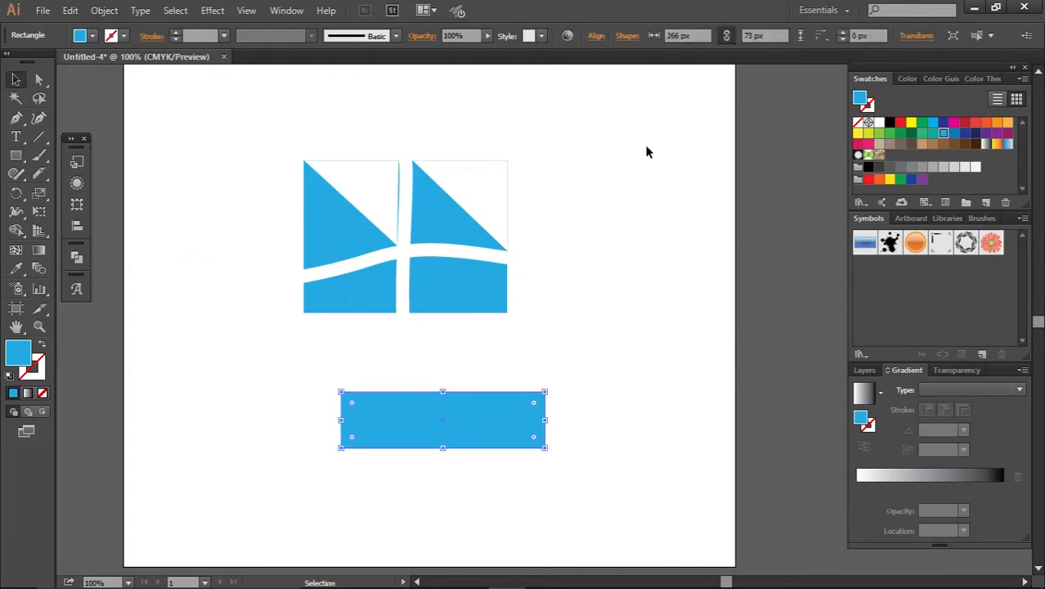
Delete all the cut pieces and move the new rectangle up into the emptied area
left_click_drag(646, 148, 206, 327)
key("Delete")
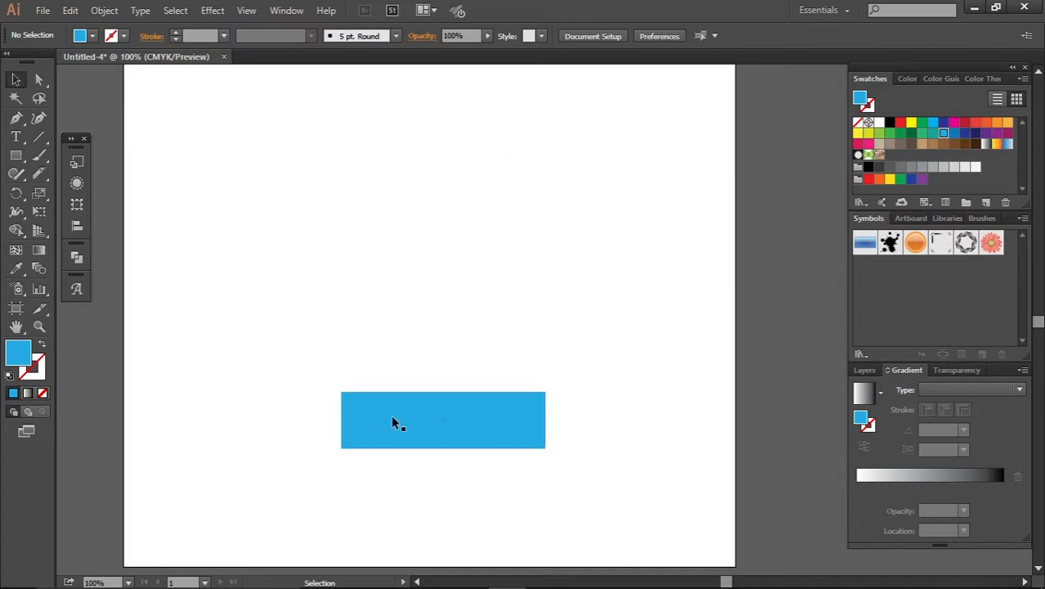
left_click_drag(391, 414, 387, 261)
left_click(162, 245)
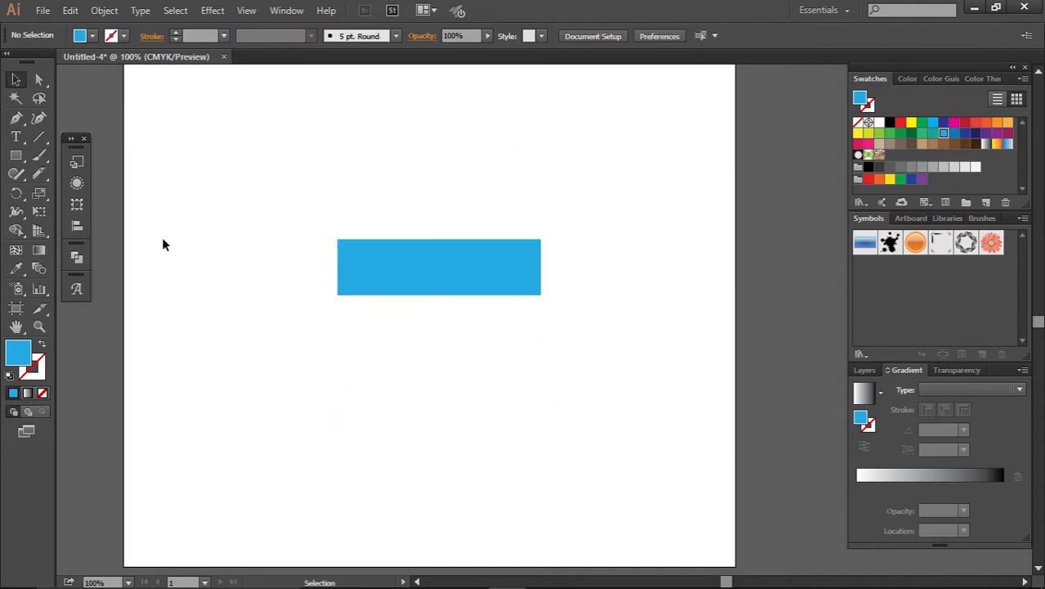
Cut the rectangle vertically through its middle with the Knife tool, then select its right half
left_click(39, 173)
left_click_drag(448, 168, 435, 465)
left_click(15, 79)
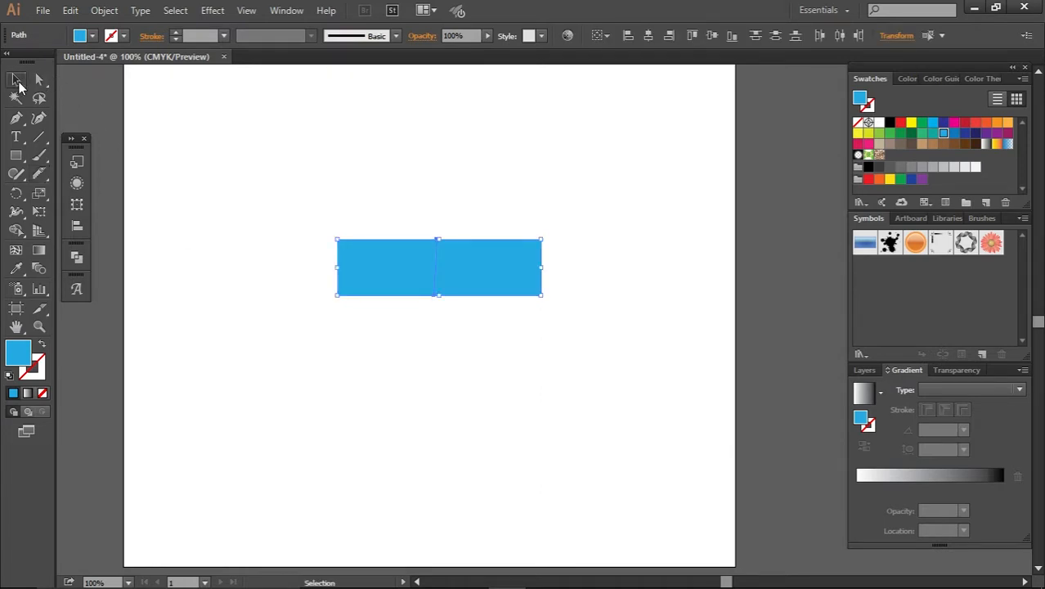
left_click(494, 368)
left_click(486, 270)
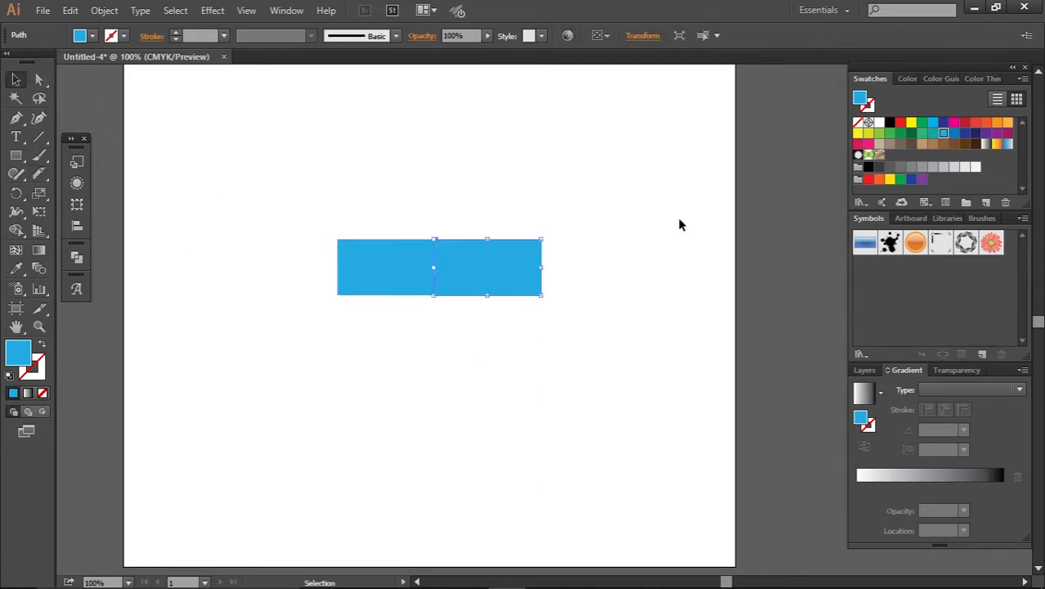
Give the right half a different swatch colour, delete both halves, and return the cutting tools to the Eraser
left_click(975, 133)
left_click(578, 360)
left_click_drag(576, 358, 372, 204)
left_click(461, 377)
left_click_drag(38, 174, 61, 174)
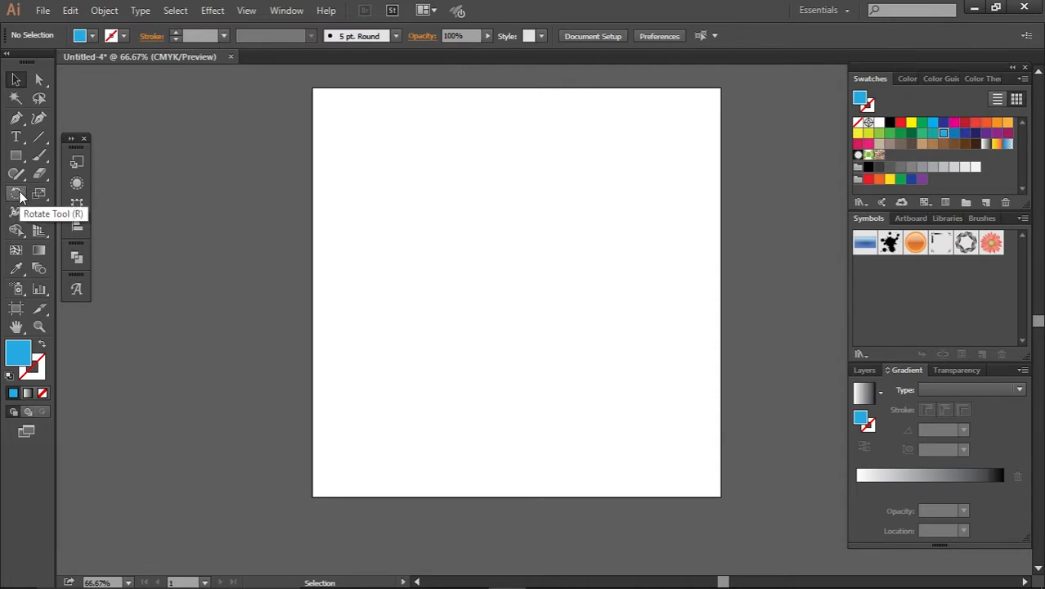
Draw a large blue rectangle on the artboard and rotate it about a reference point near its upper-right corner
left_click(16, 154)
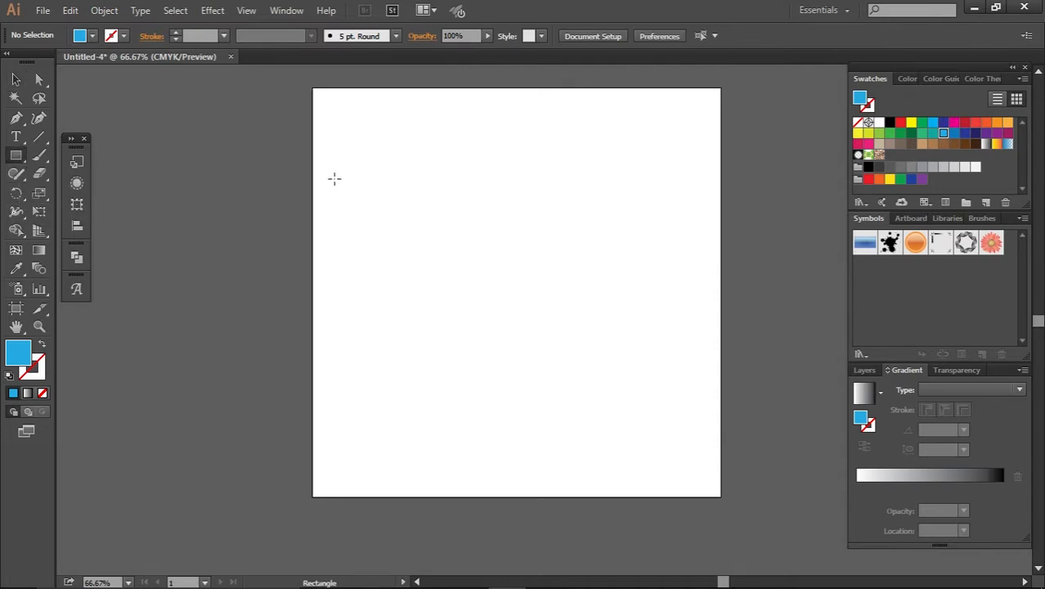
left_click_drag(344, 182, 599, 350)
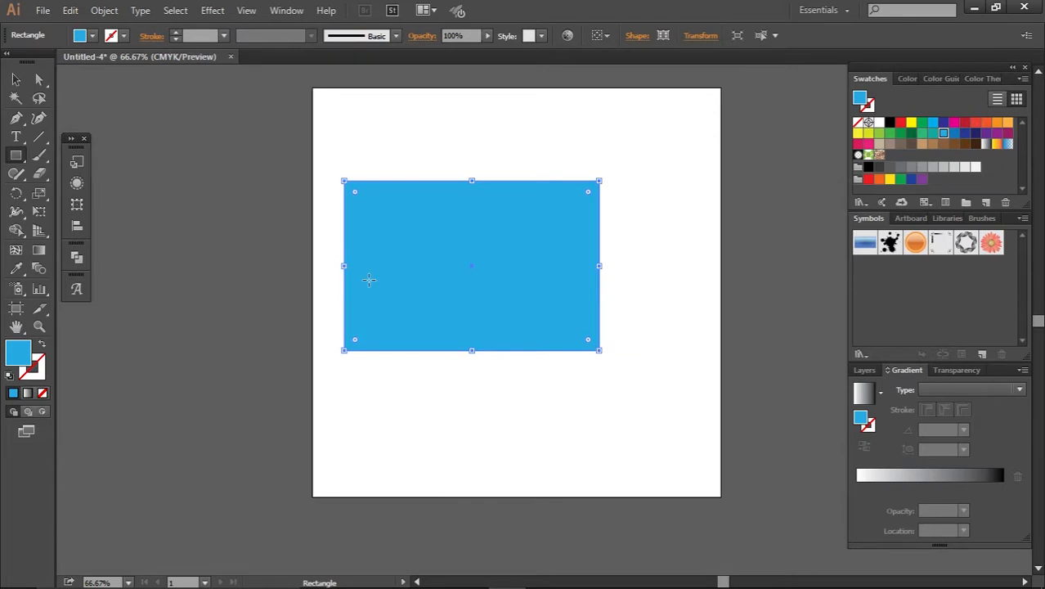
left_click(15, 196)
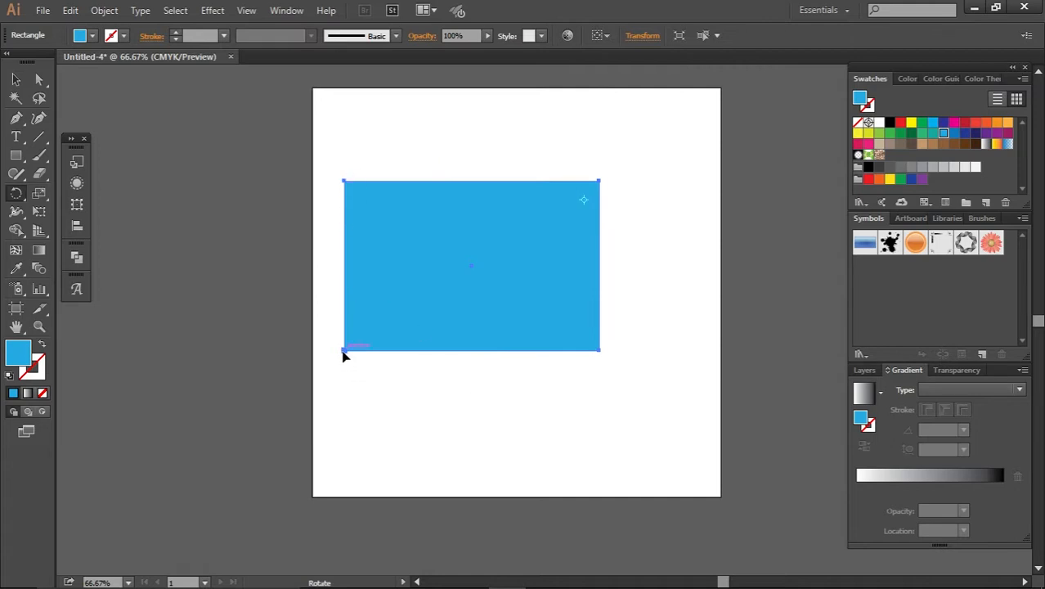
left_click_drag(344, 356, 424, 431)
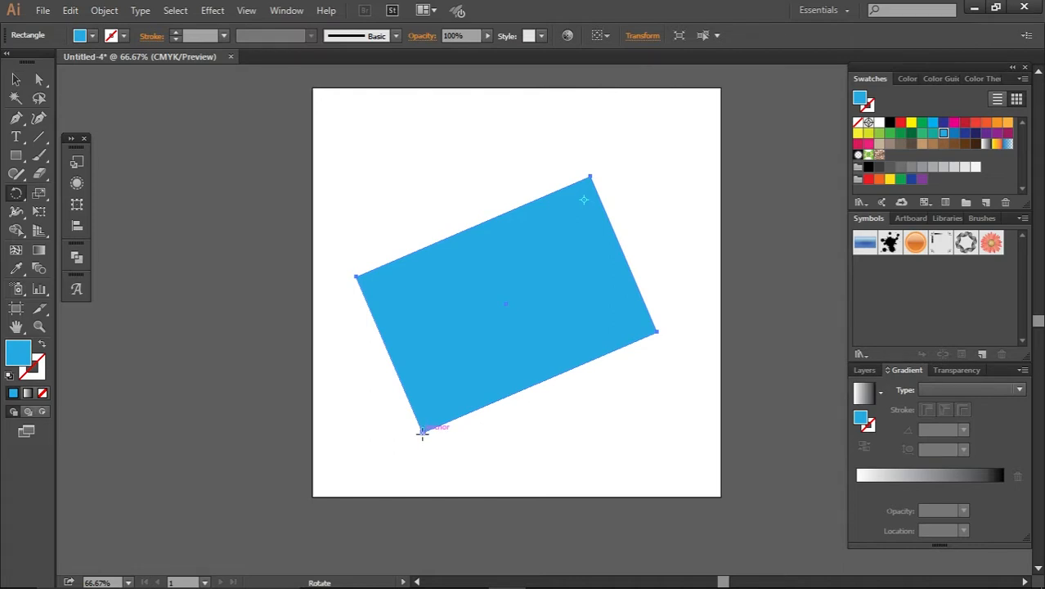
Rotate the rectangle repeatedly, first about a reference point near its left edge and finally about its centre
left_click_drag(422, 432, 480, 460)
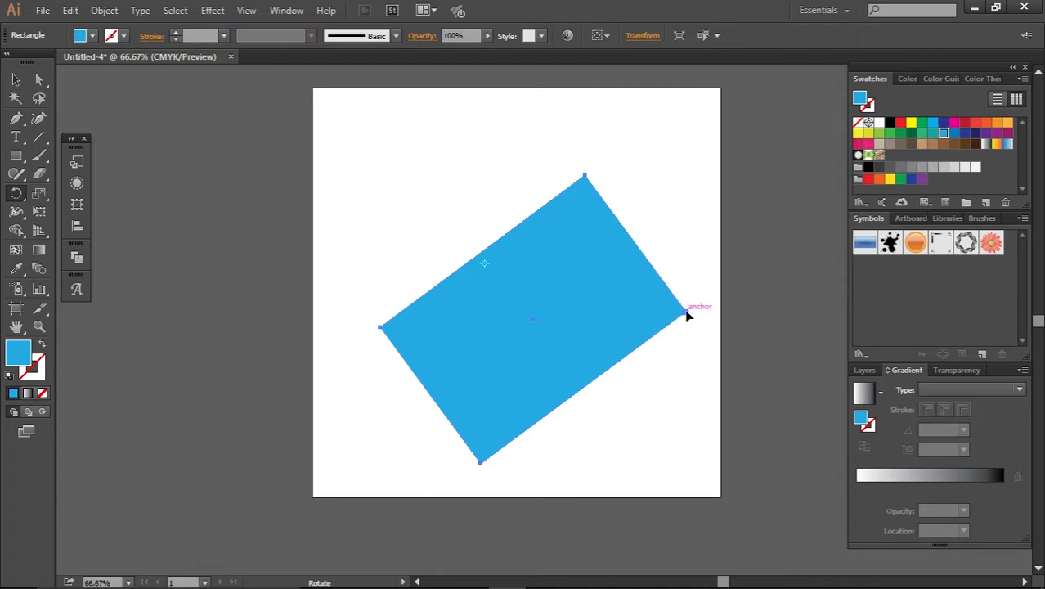
left_click_drag(687, 316, 551, 249)
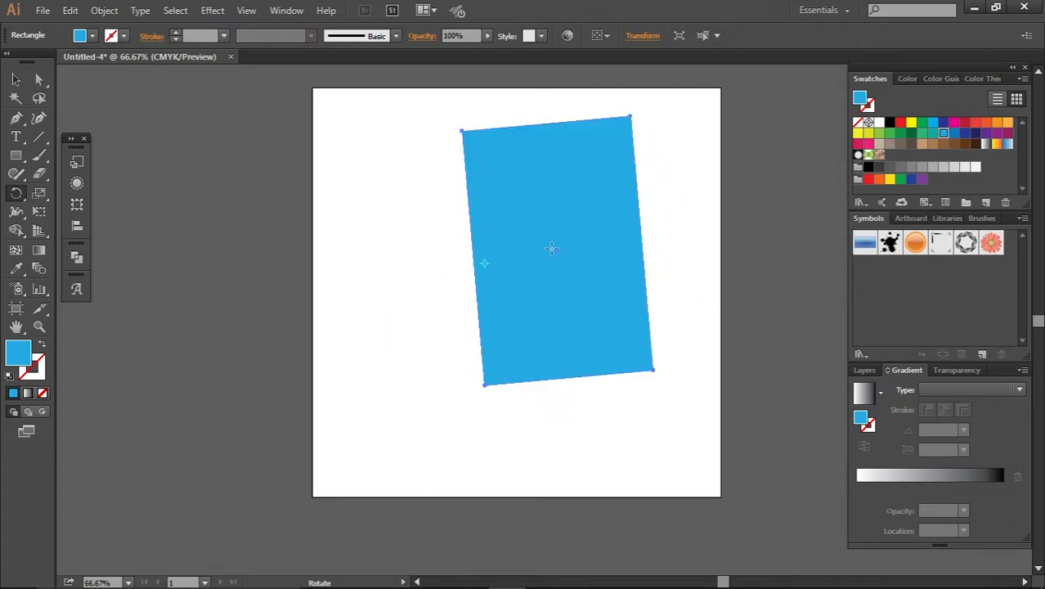
left_click_drag(653, 369, 544, 425)
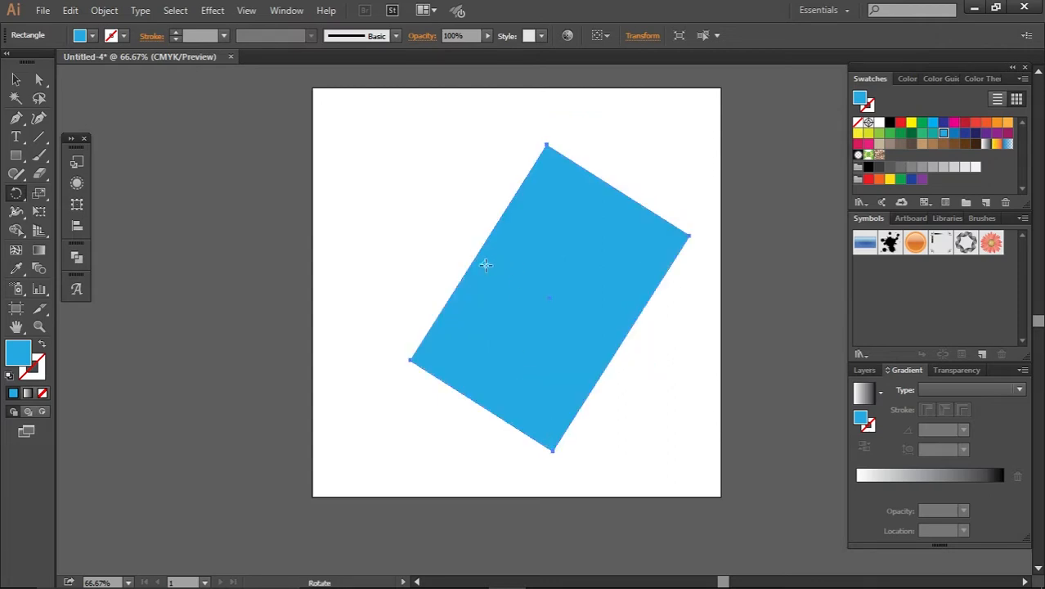
left_click_drag(486, 264, 531, 279)
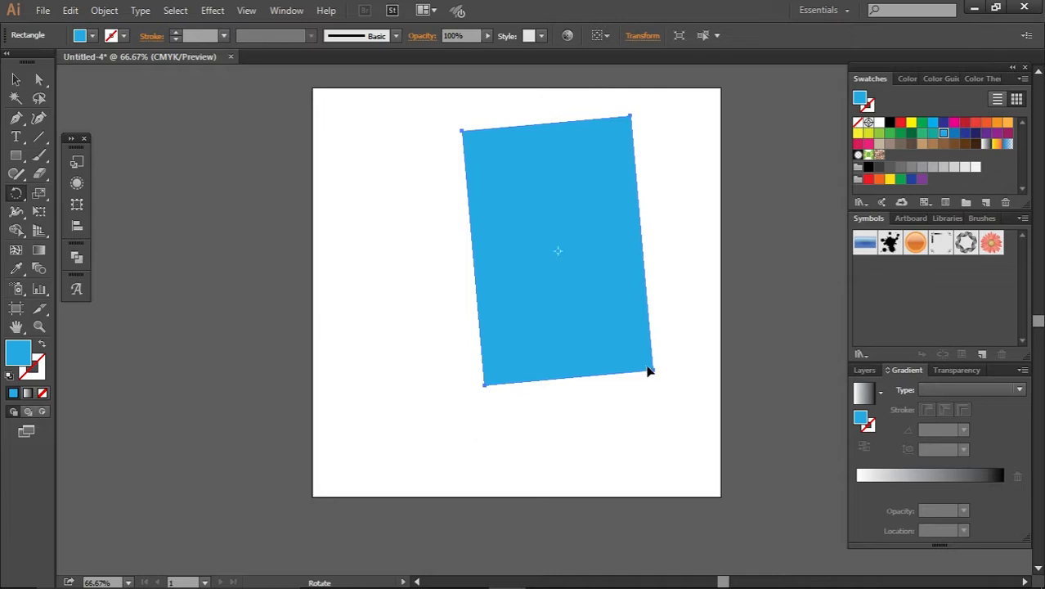
left_click_drag(654, 369, 460, 406)
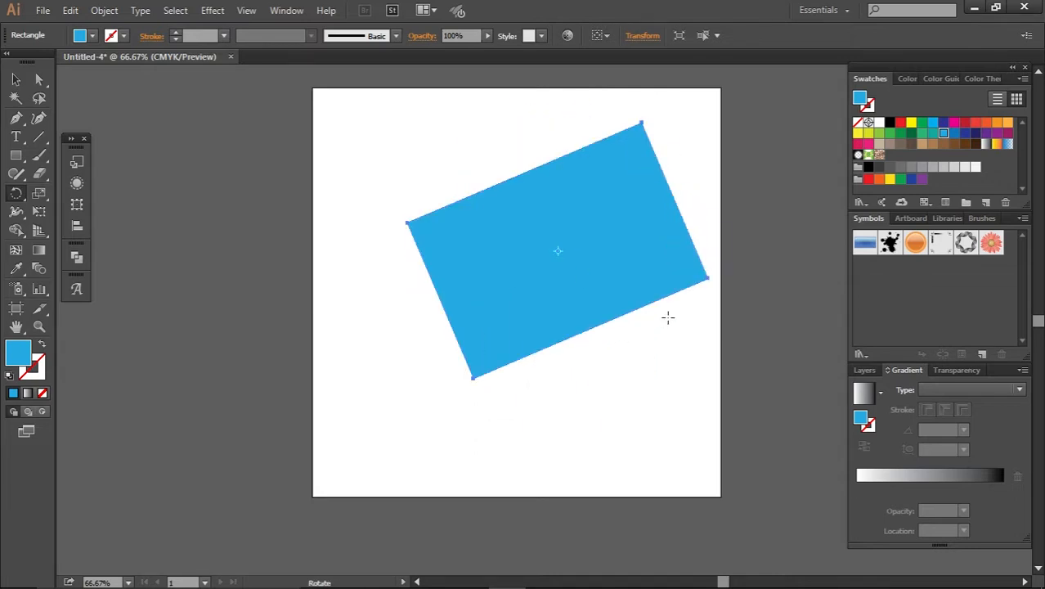
left_click_drag(708, 279, 639, 366)
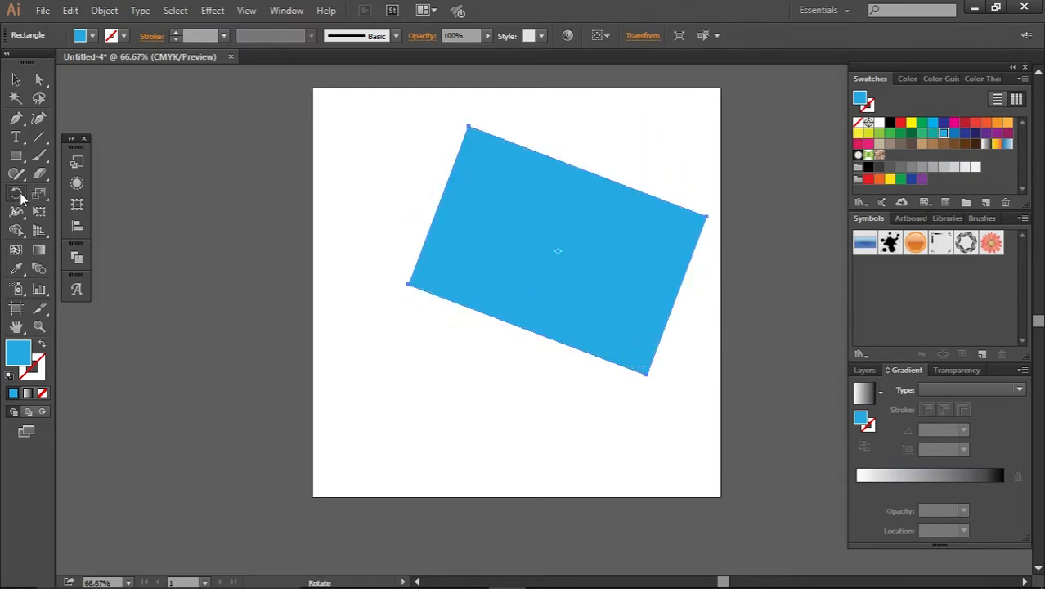
Reflect the rectangle with the Reflect tool about a reference point set near its left edge
left_click(22, 197)
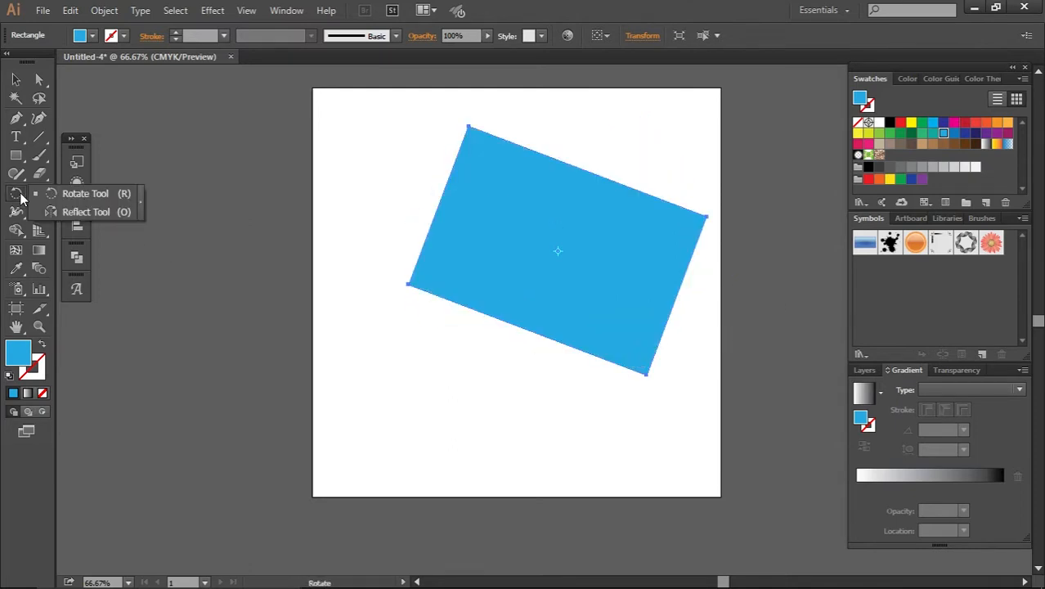
left_click(72, 212)
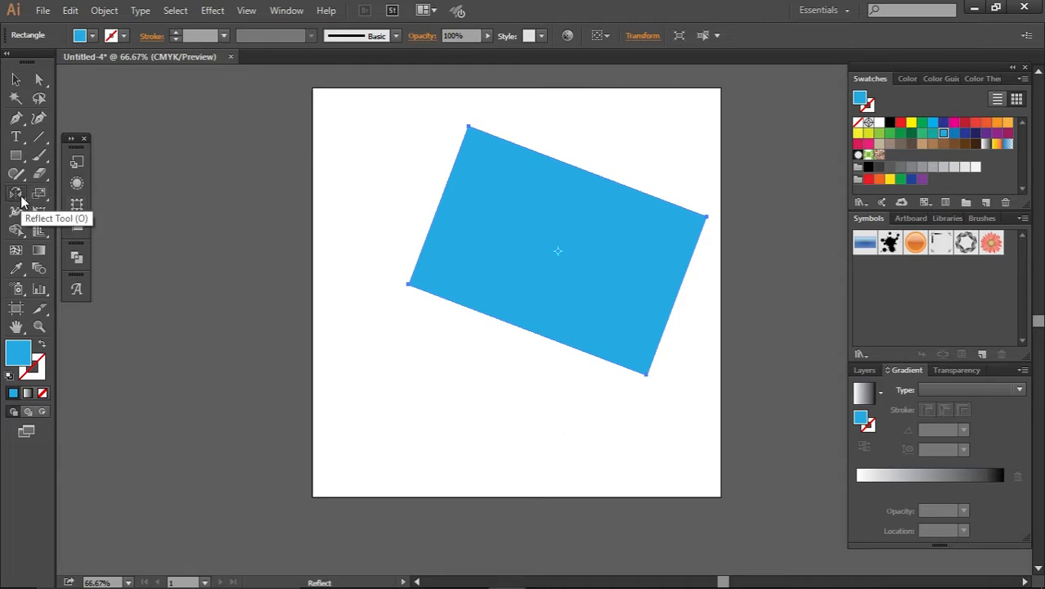
left_click(21, 198)
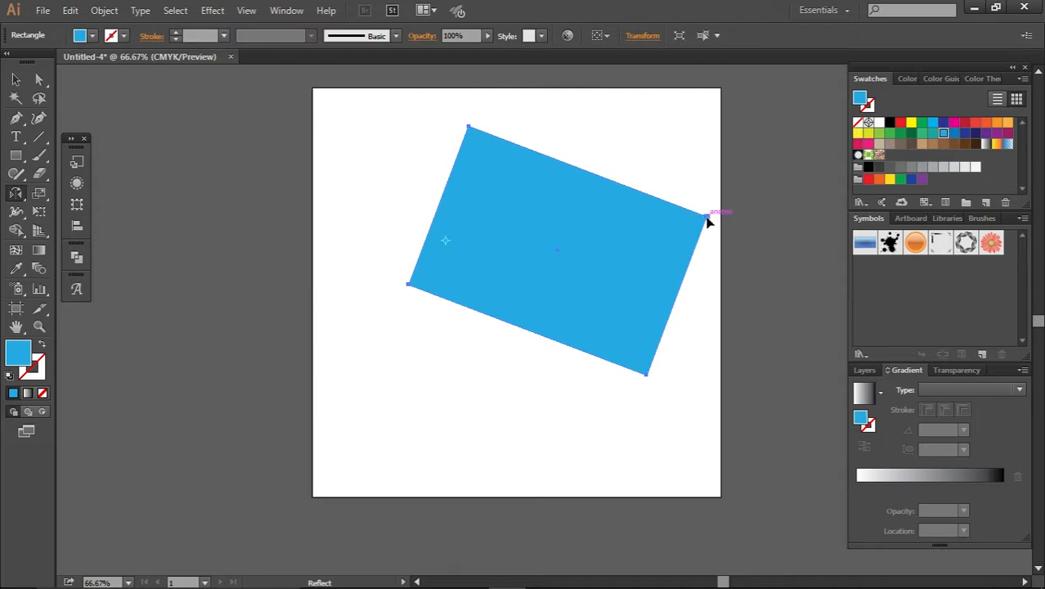
left_click_drag(707, 218, 669, 223)
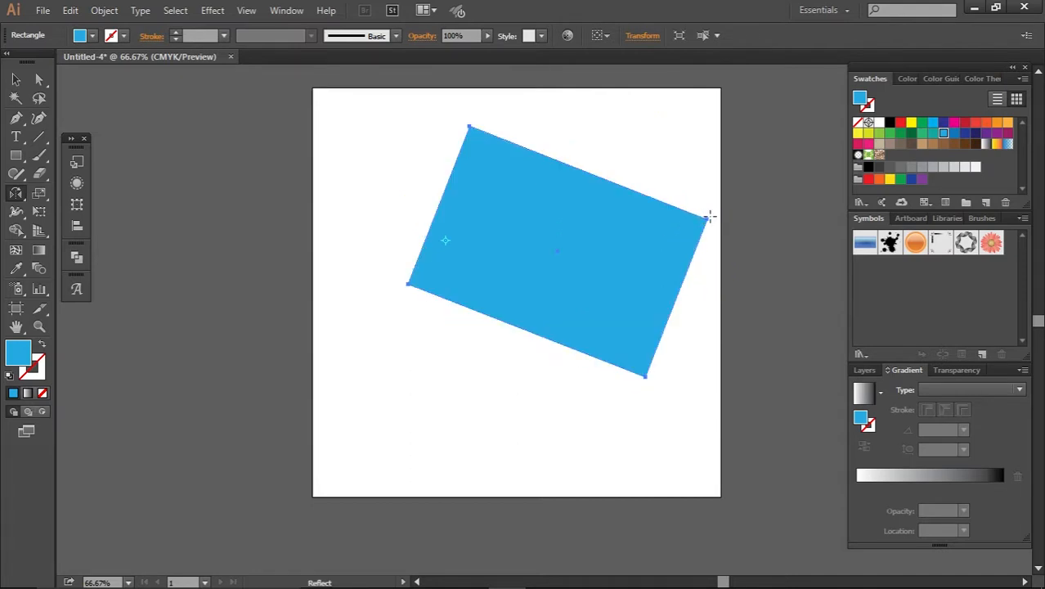
left_click_drag(711, 215, 684, 222)
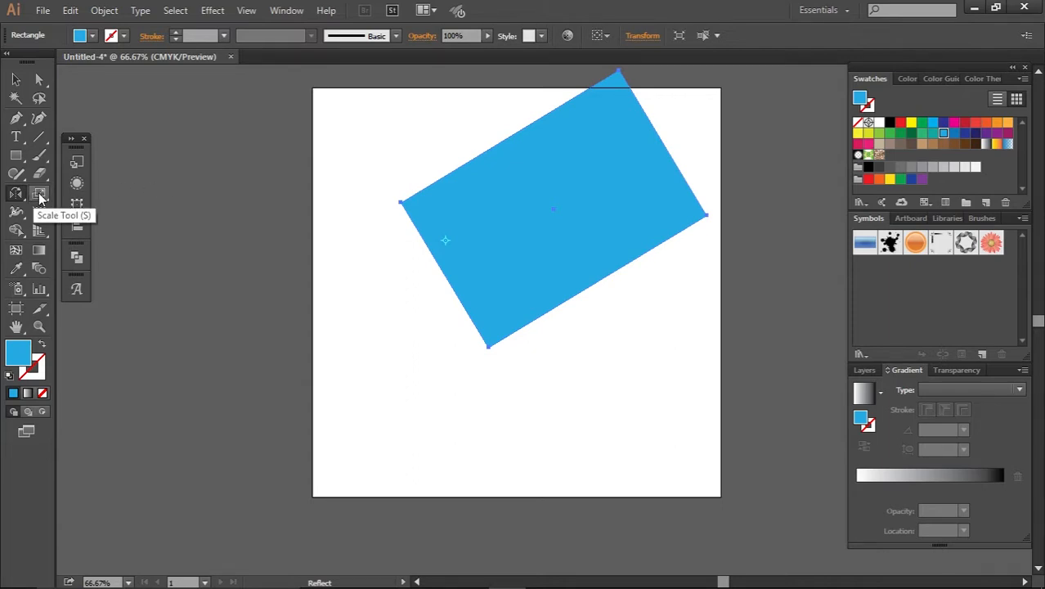
Enlarge the tilted rectangle past the artboard with the Scale tool, using its leftmost corner as the reference point
left_click(39, 196)
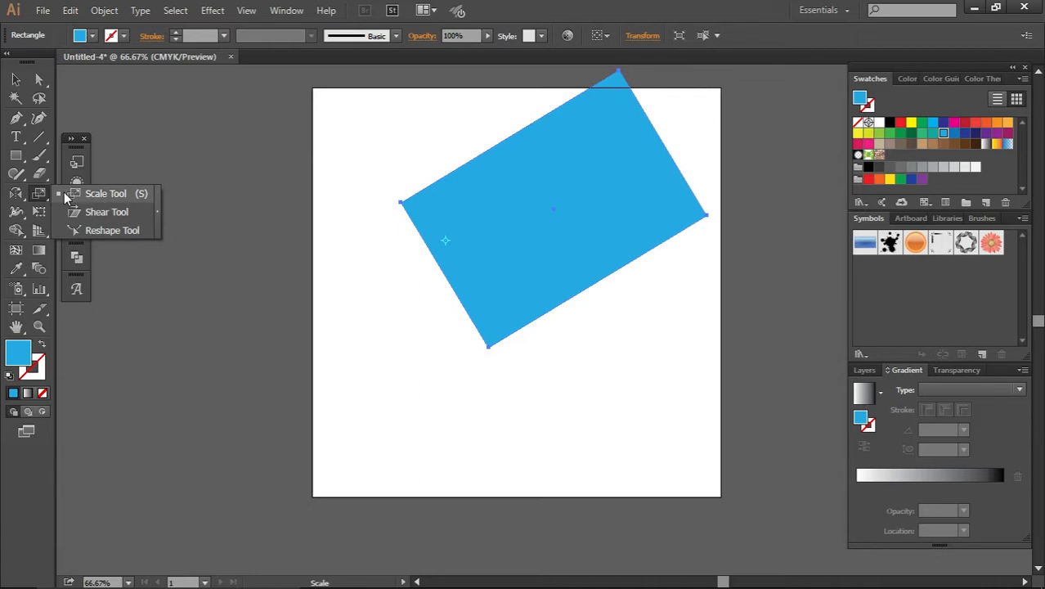
left_click(69, 196)
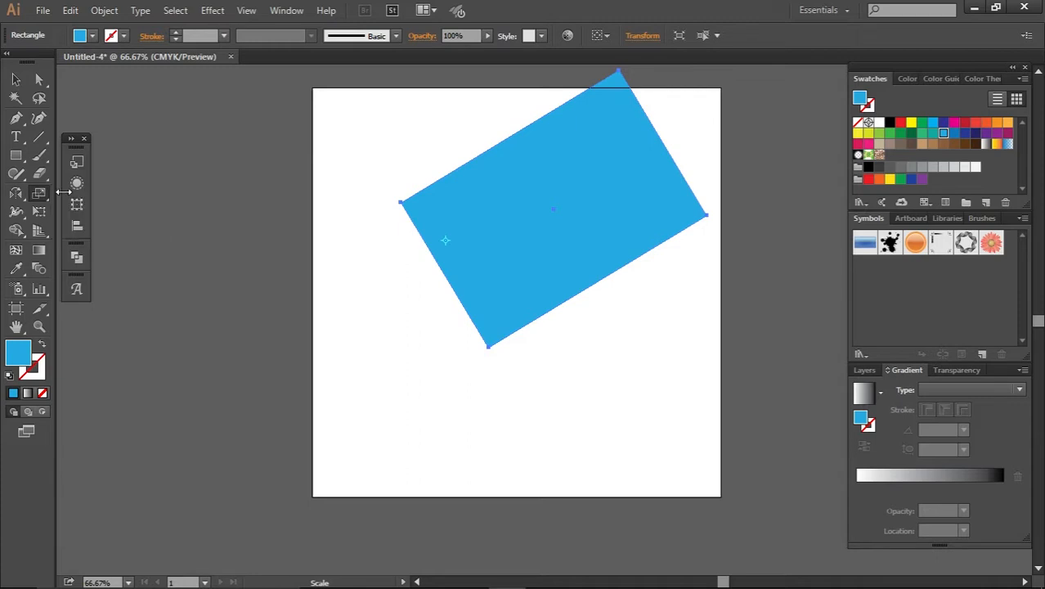
left_click(398, 201)
left_click_drag(366, 268, 518, 376)
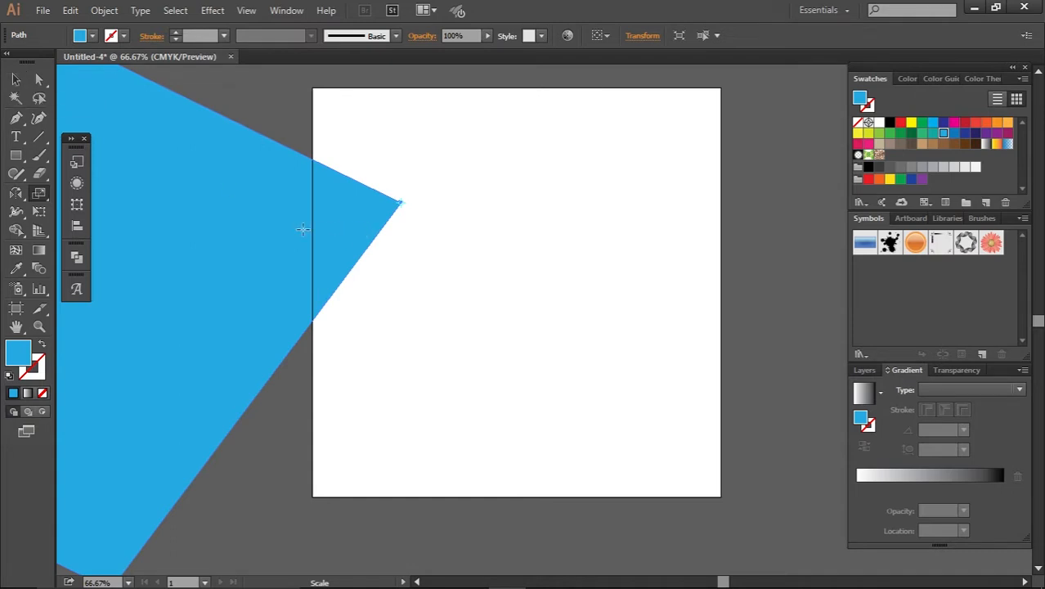
left_click_drag(302, 230, 185, 262)
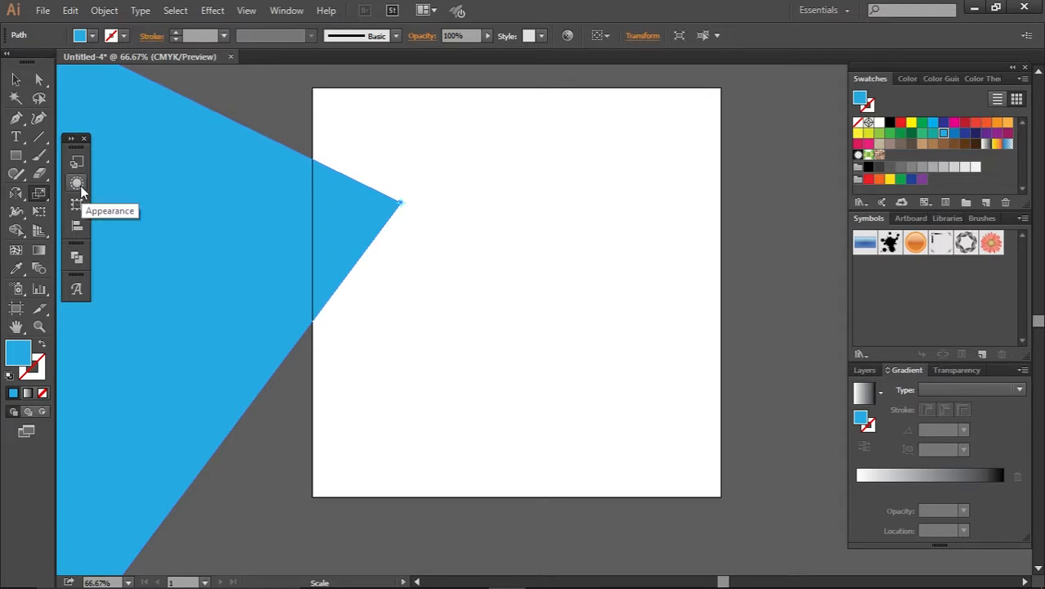
Delete the oversized shape and draw a small blue rectangle in the upper part of the artboard
key("Delete")
left_click(15, 155)
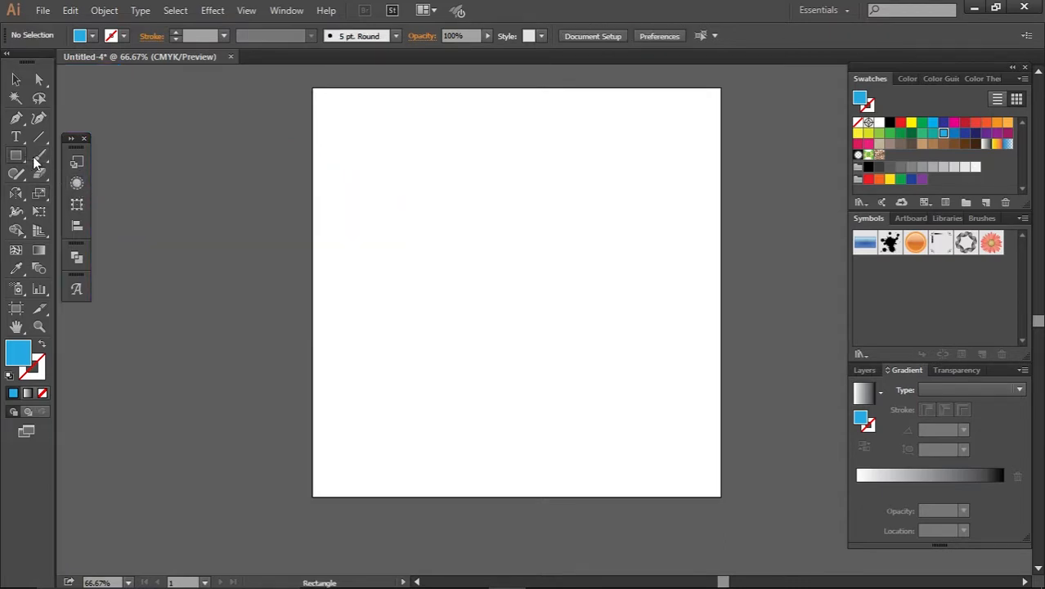
left_click_drag(409, 155, 479, 204)
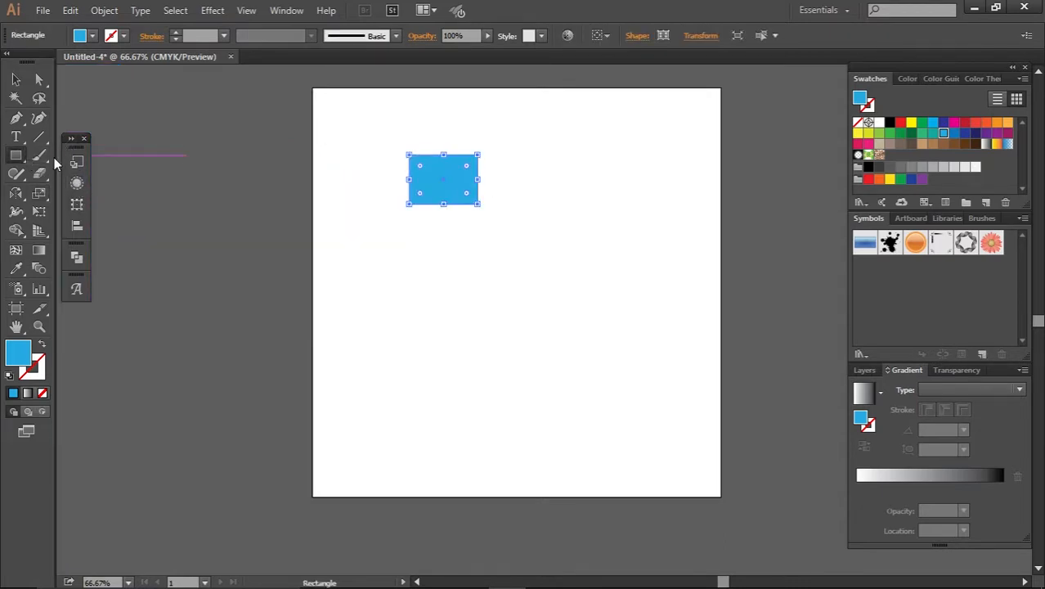
Enlarge the small rectangle down and to the left with the Scale tool, anchored at its upper-right corner
left_click(38, 193)
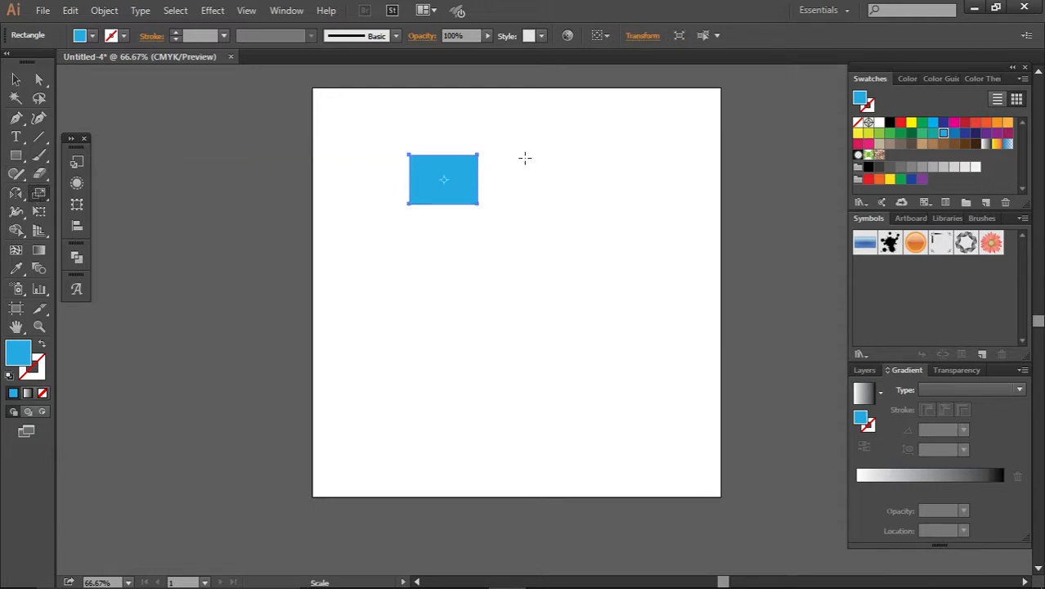
left_click(479, 154)
left_click_drag(478, 205, 504, 239)
left_click_drag(408, 241, 317, 322)
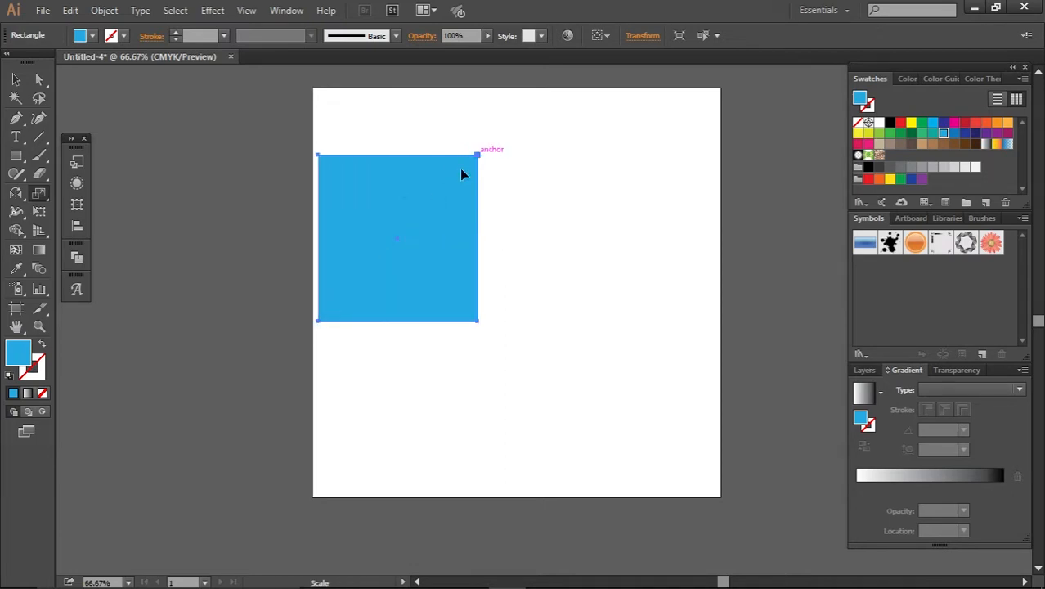
Enlarge the blue rectangle past the artboard's left edge and skew it with the Shear tool about its upper-right corner
left_click_drag(418, 221, 434, 249)
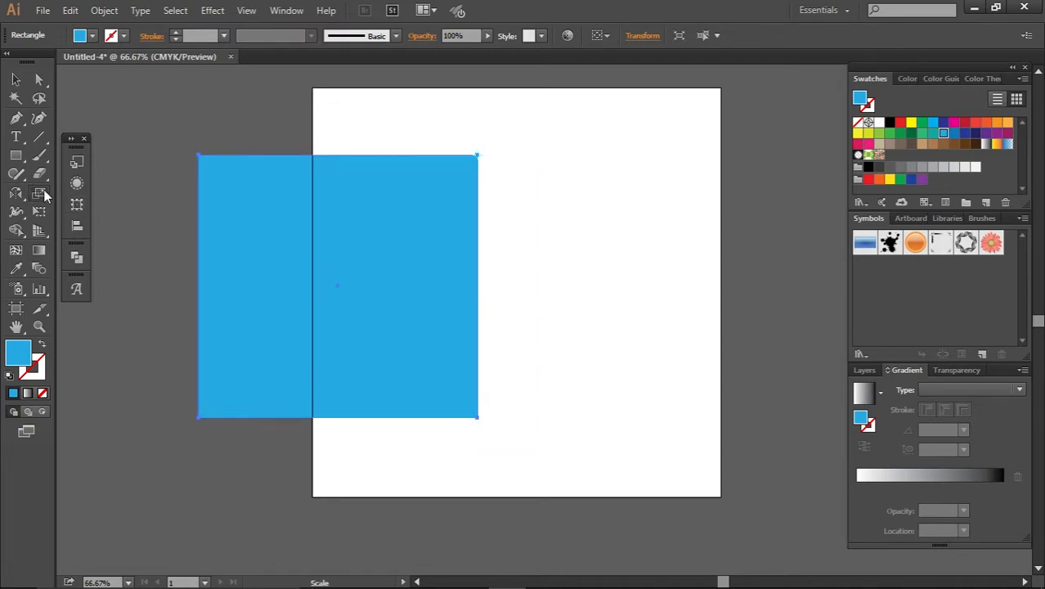
left_click_drag(45, 194, 79, 211)
left_click_drag(478, 154, 428, 230)
left_click_drag(396, 289, 483, 293)
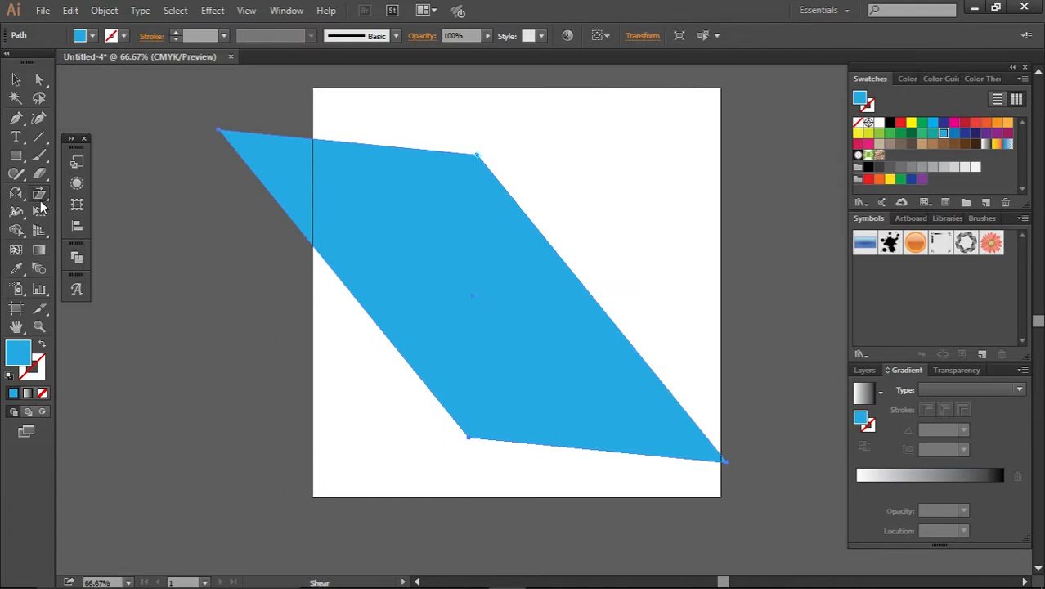
Try the Reshape tool on the sheared shape's lower-left corner and delete the shape
left_click_drag(41, 206, 81, 225)
left_click_drag(469, 439, 473, 371)
key("Delete")
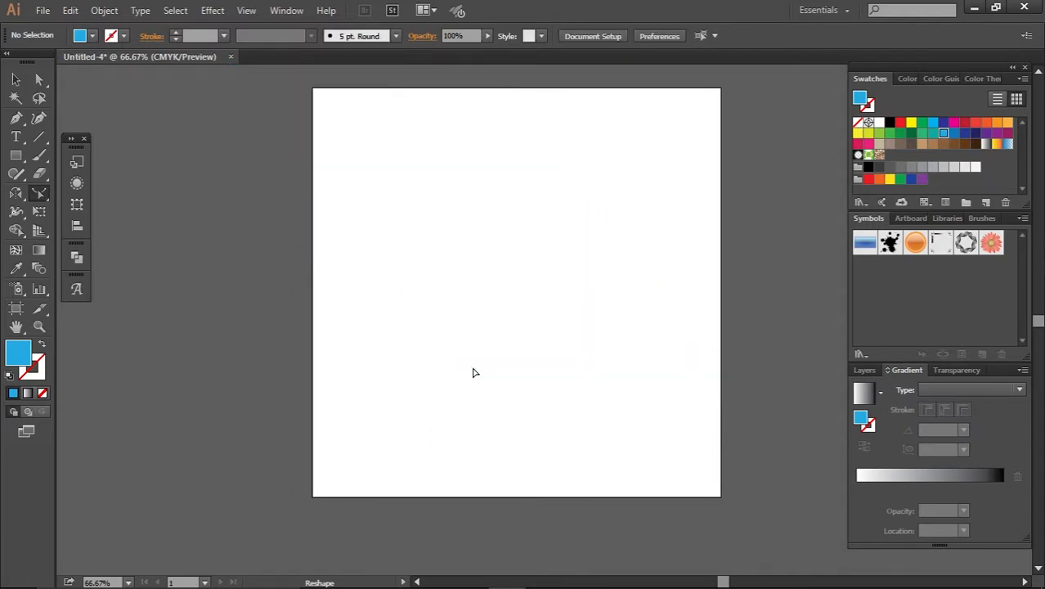
Draw a nearly horizontal line across the artboard and bend its middle downward with the Reshape tool
left_click(39, 139)
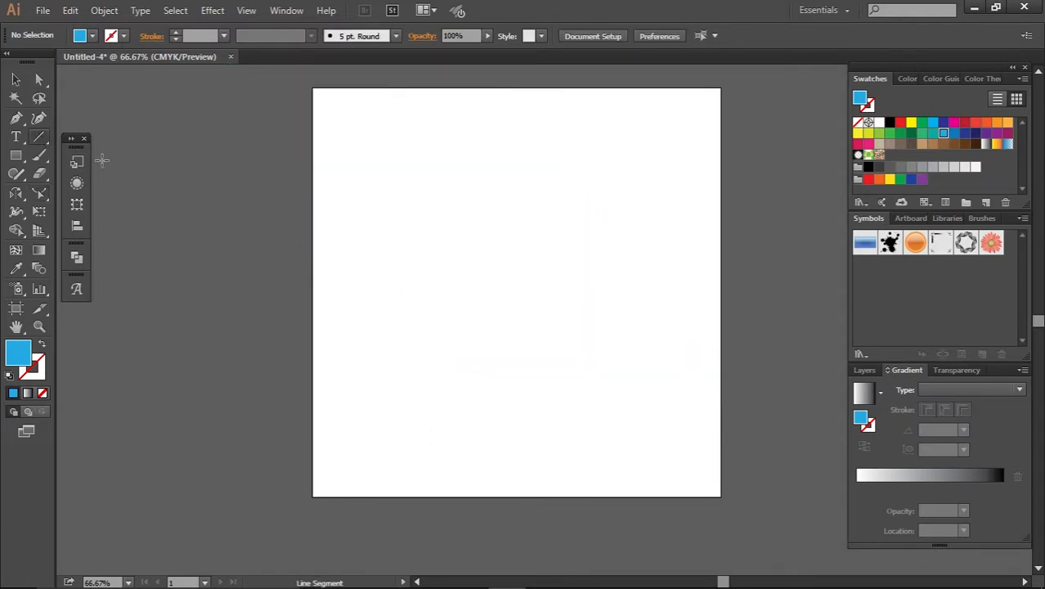
left_click_drag(369, 256, 623, 259)
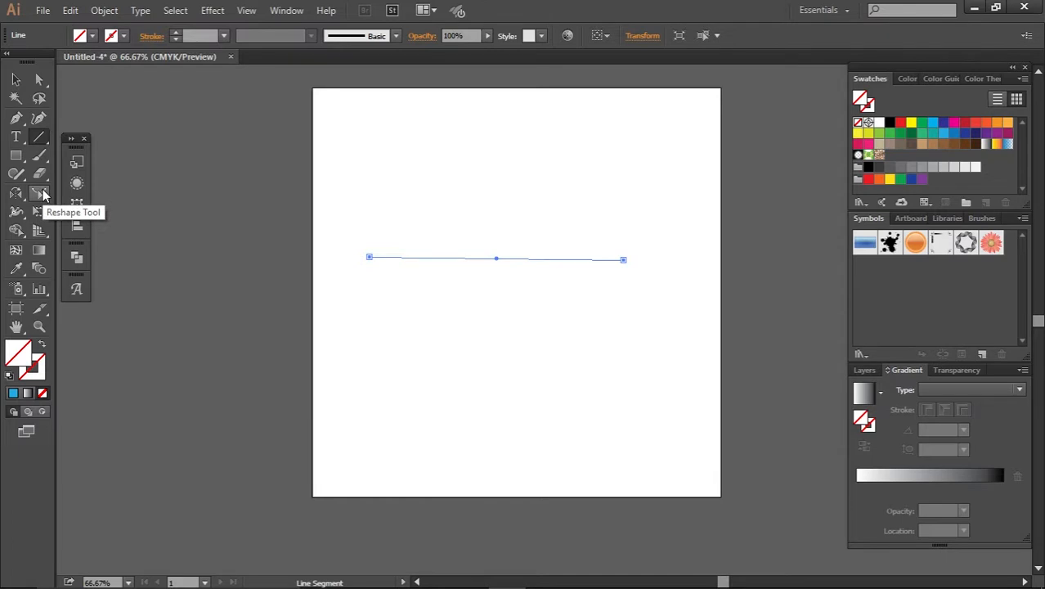
left_click(41, 193)
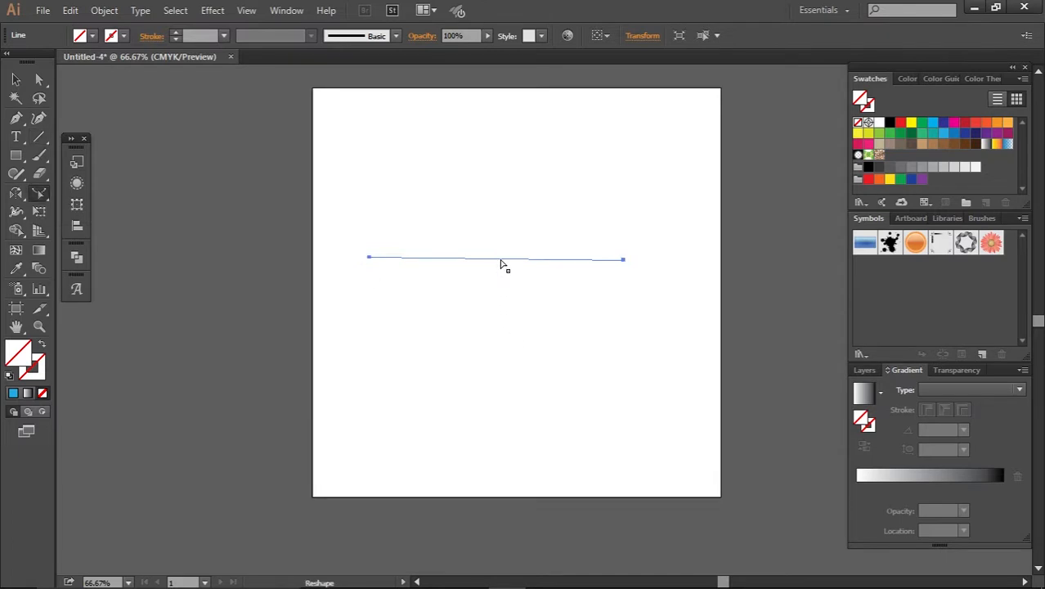
left_click_drag(500, 260, 499, 315)
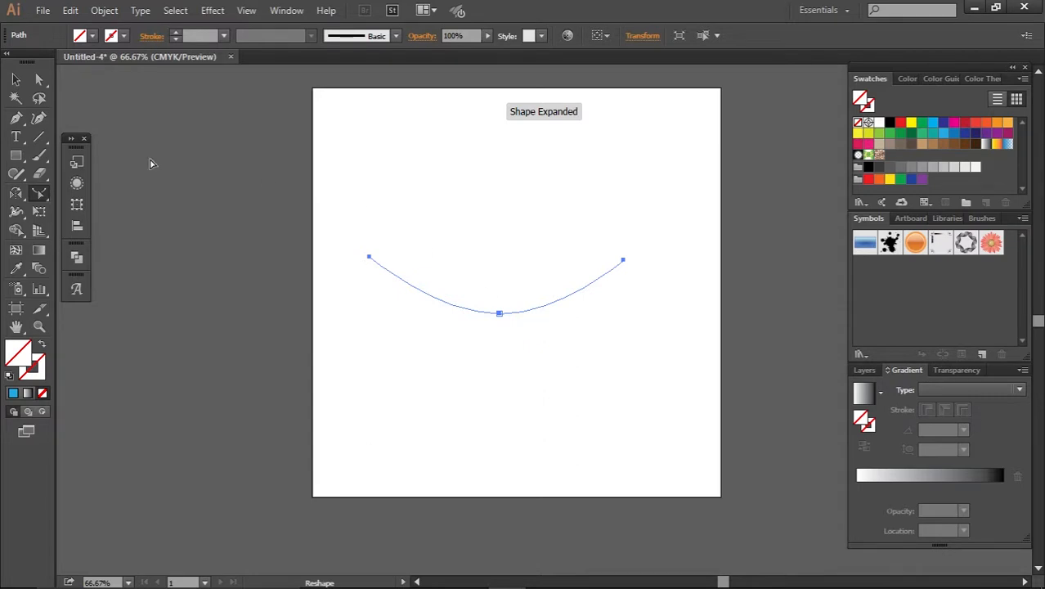
Draw a second, shorter horizontal line above the curve and bend its middle downward with the Reshape tool
left_click(40, 137)
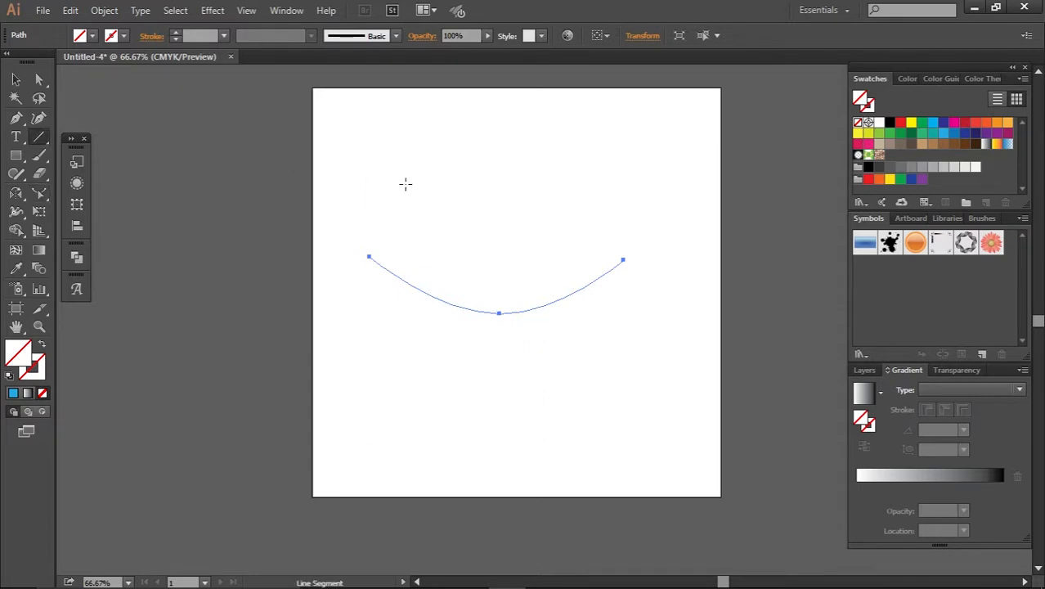
left_click_drag(406, 184, 620, 184)
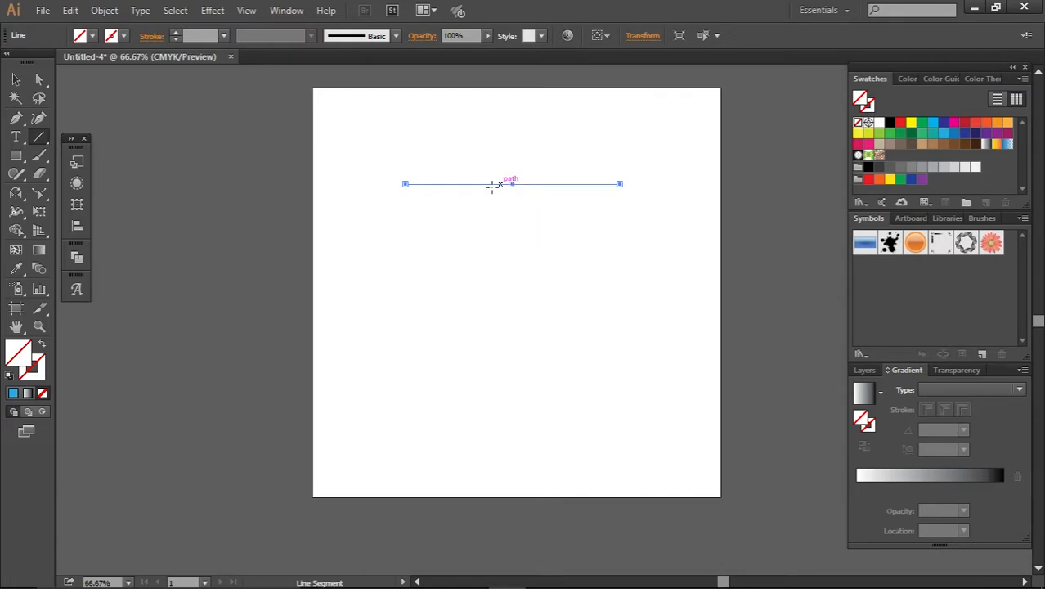
left_click(38, 194)
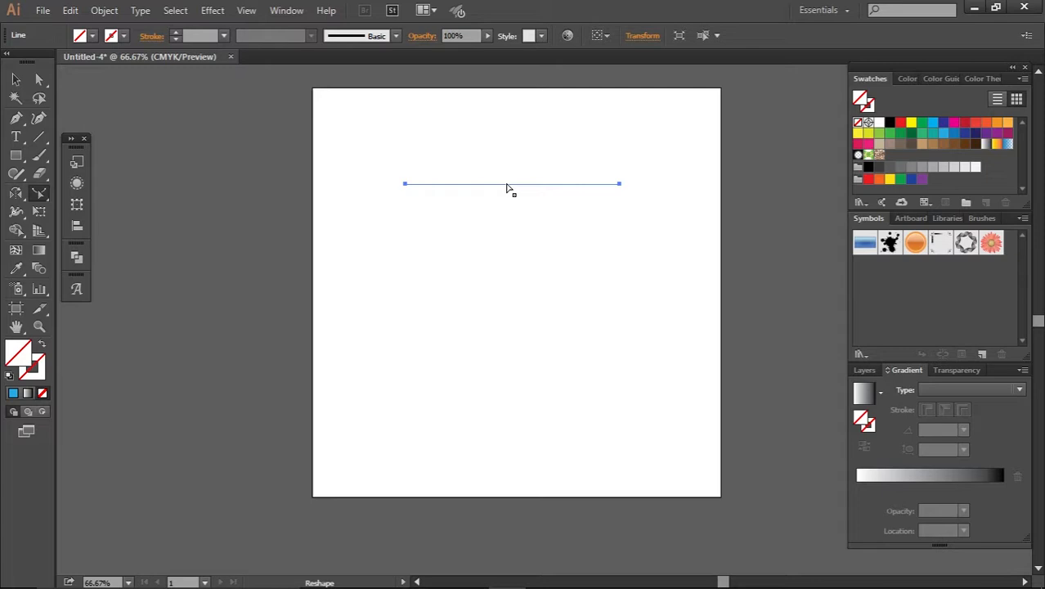
left_click_drag(507, 187, 507, 260)
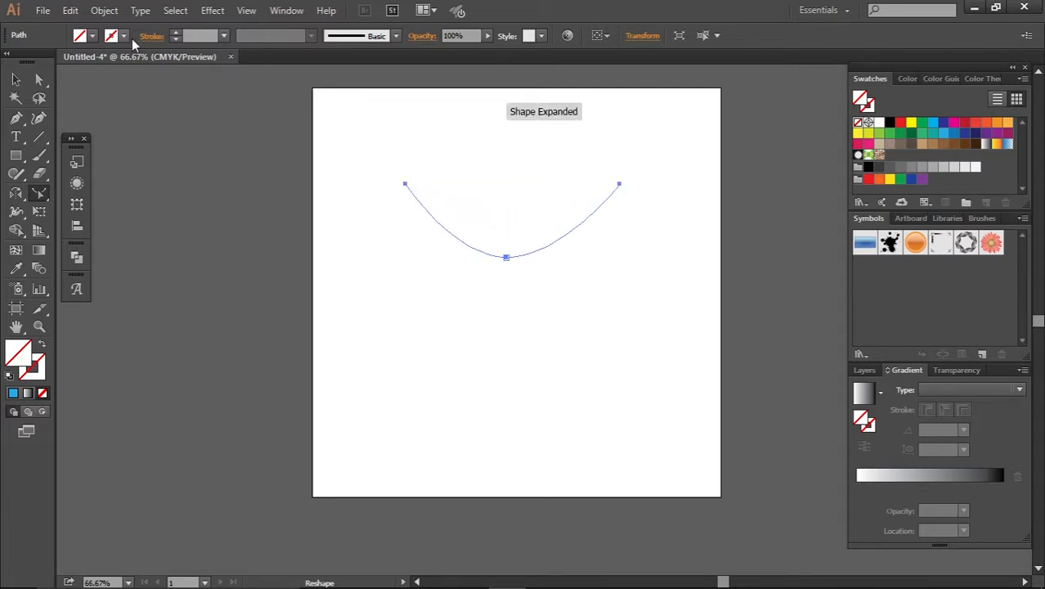
Give both curves a 1 pt black stroke
left_click(173, 37)
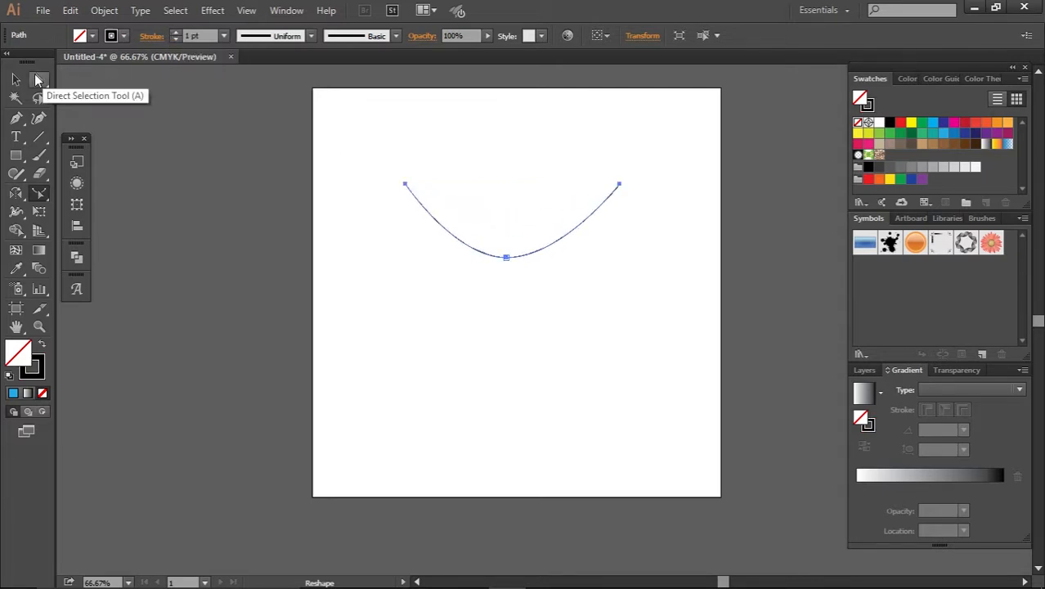
left_click(15, 79)
left_click(540, 380)
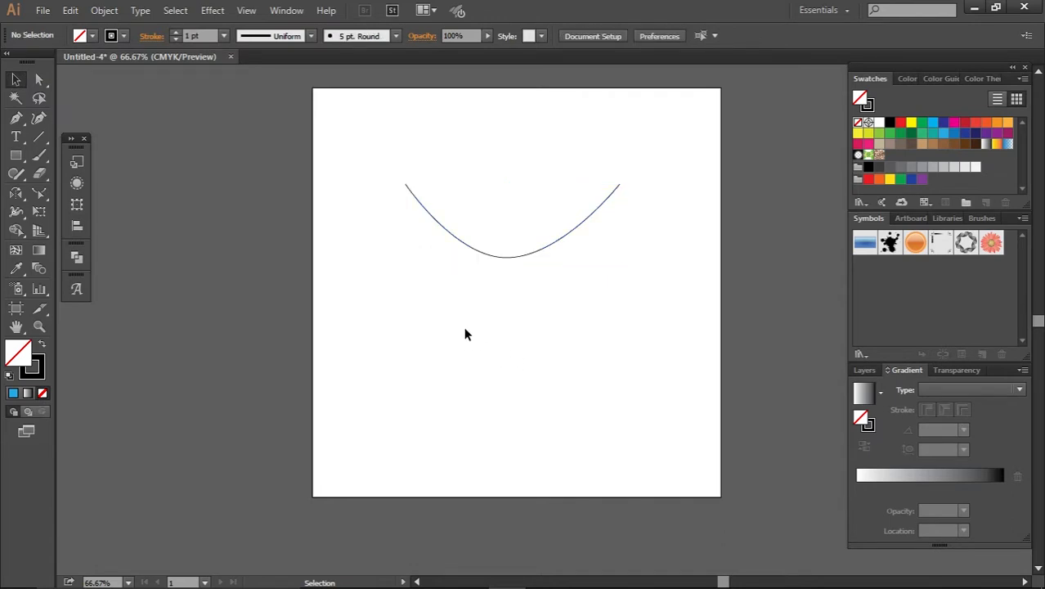
left_click_drag(463, 327, 414, 277)
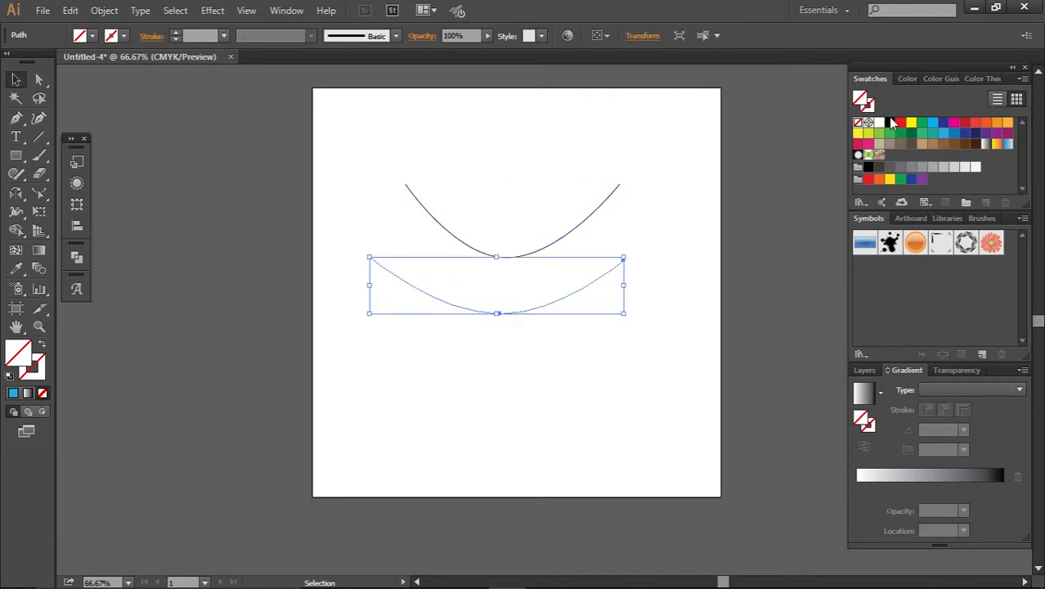
left_click(174, 37)
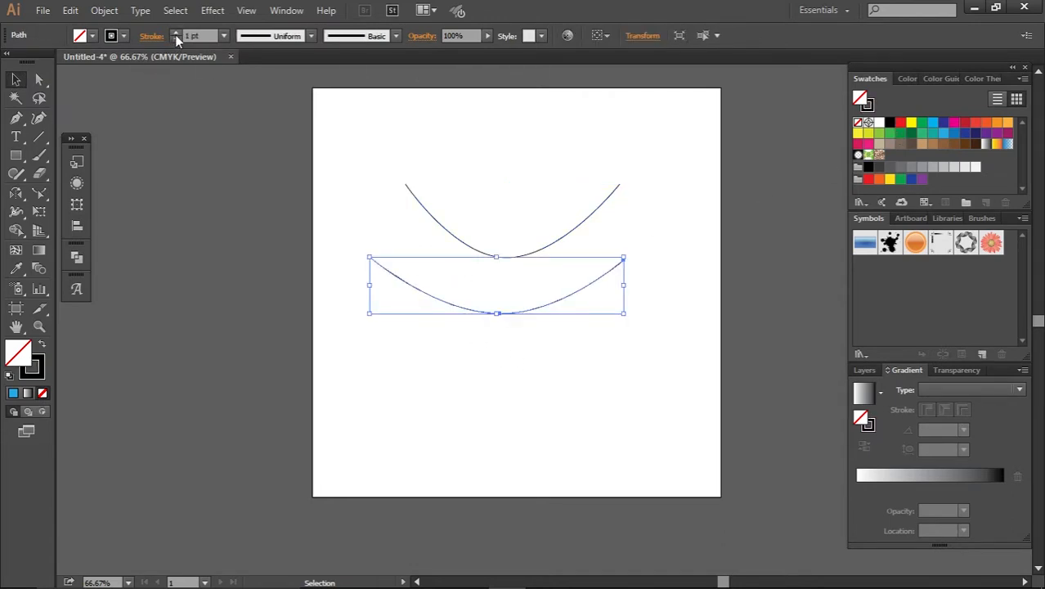
left_click(546, 349)
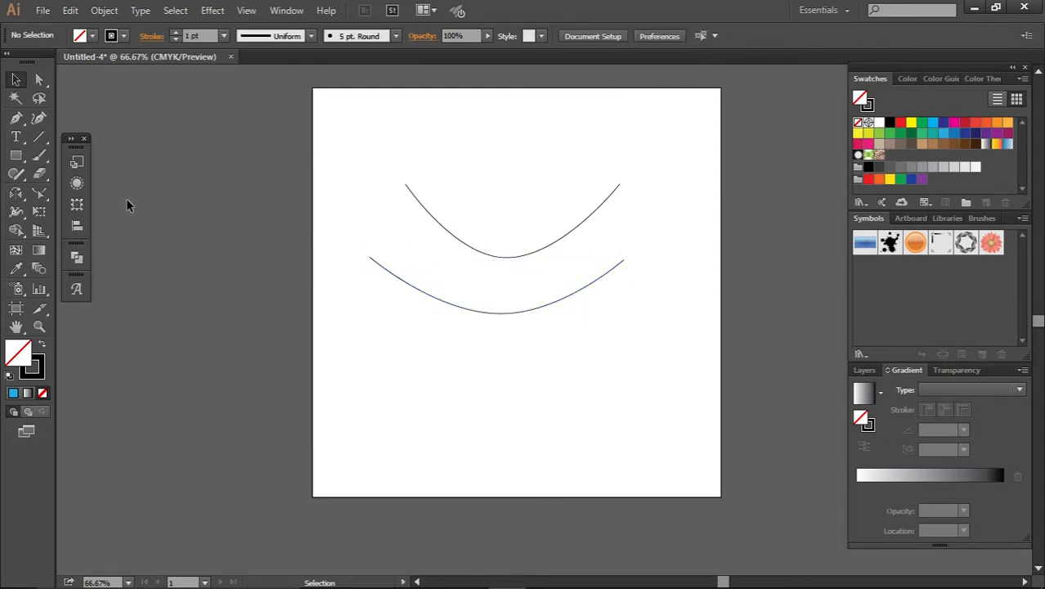
Select both curves and delete them from the artboard
left_click(21, 215)
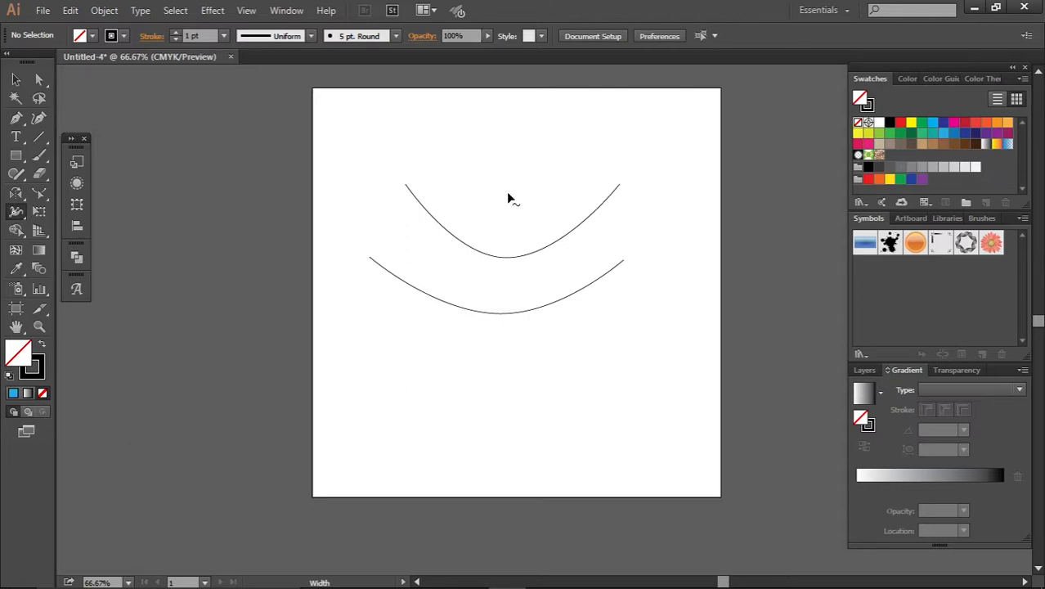
left_click(12, 80)
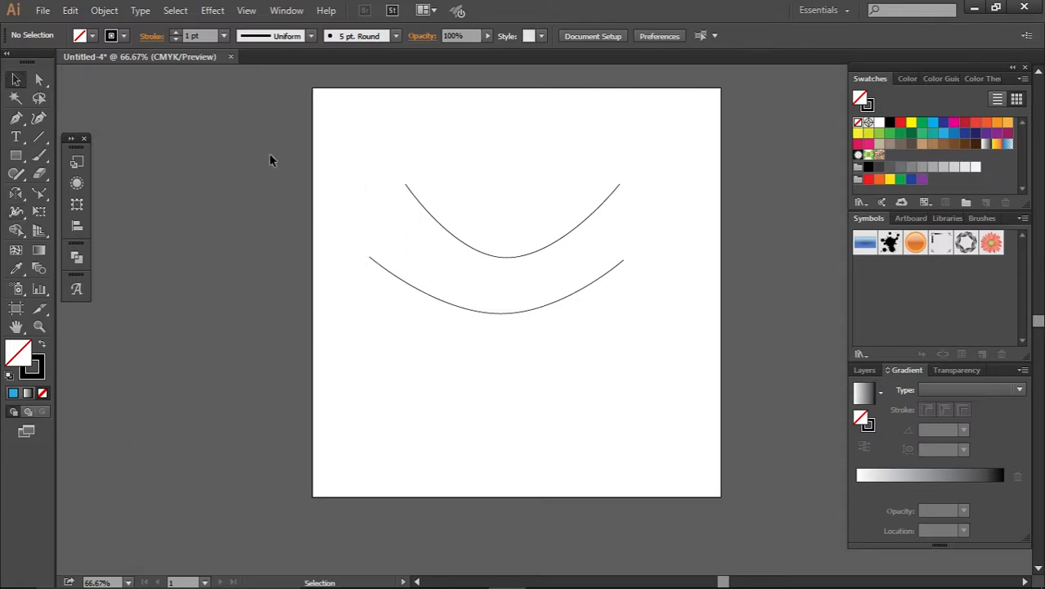
left_click_drag(268, 153, 530, 312)
key("Delete")
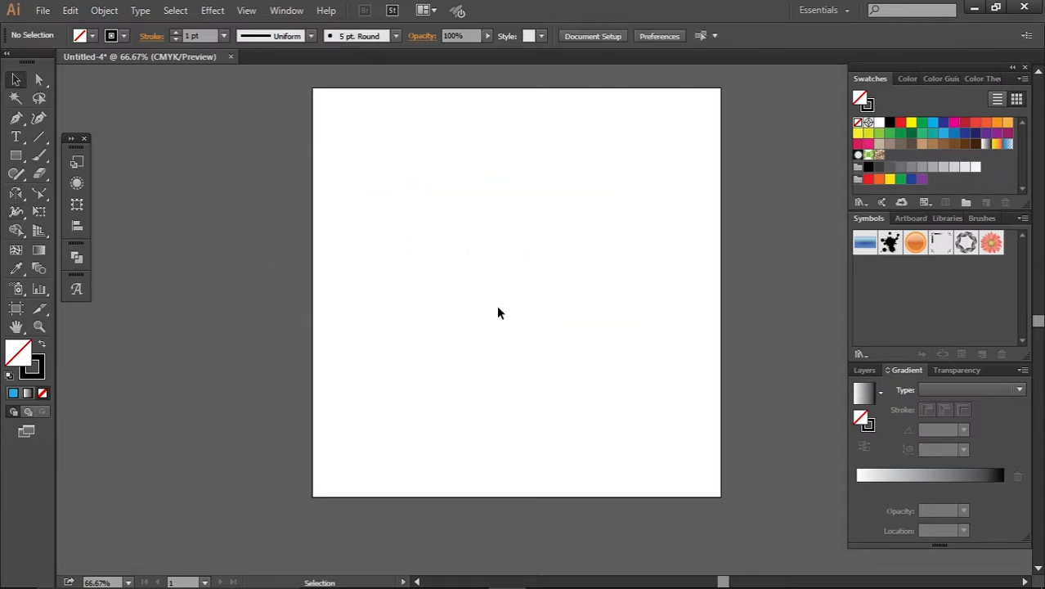
Draw an unfilled rectangle and widen its stroke at the two left corners and the lower-right corner with the Width tool
left_click(22, 212)
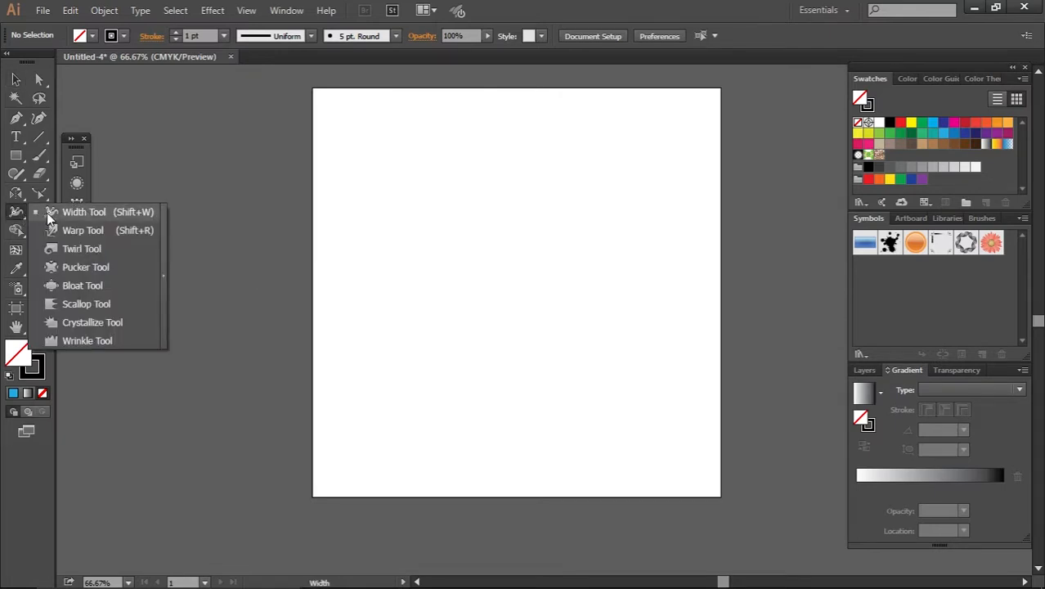
left_click(12, 159)
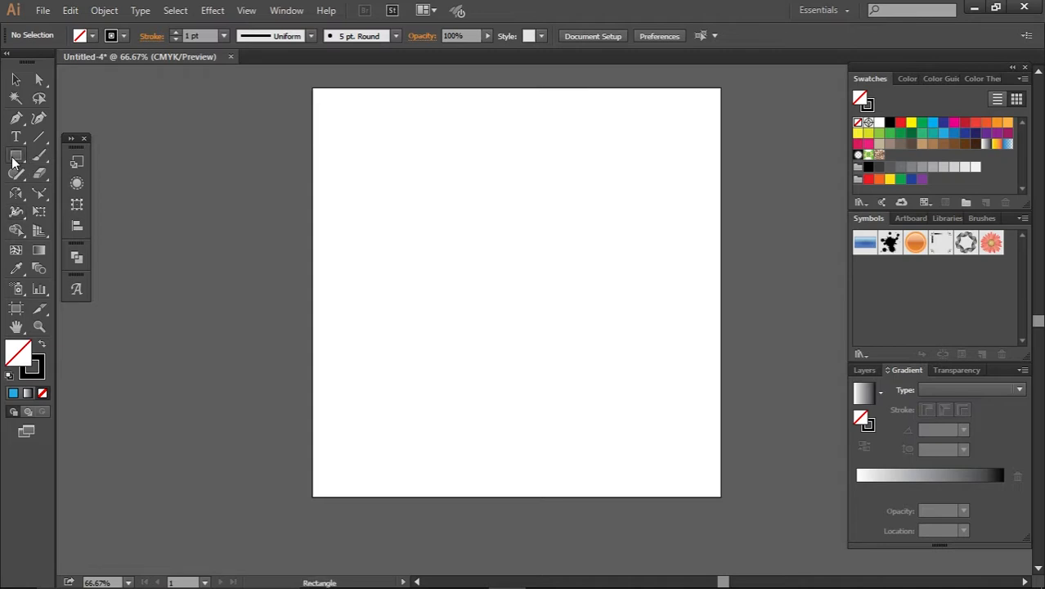
left_click_drag(419, 194, 555, 298)
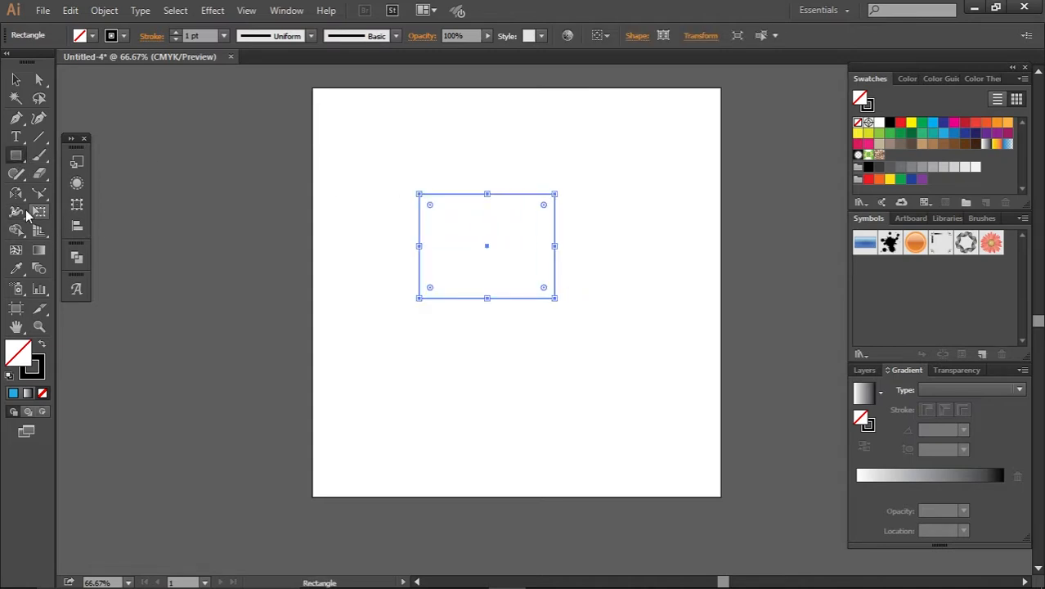
left_click(16, 212)
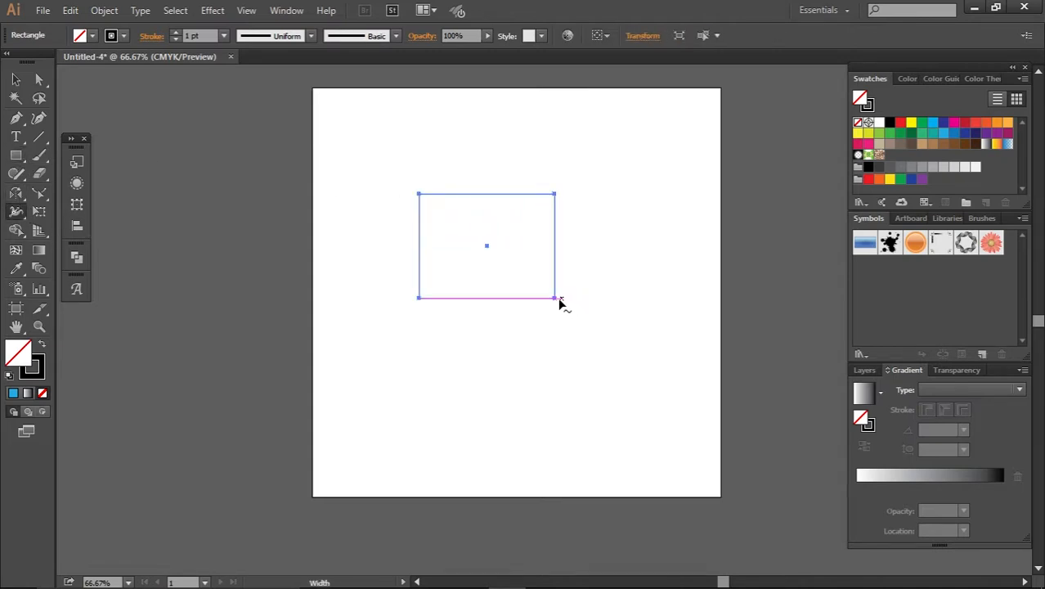
left_click_drag(555, 298, 574, 354)
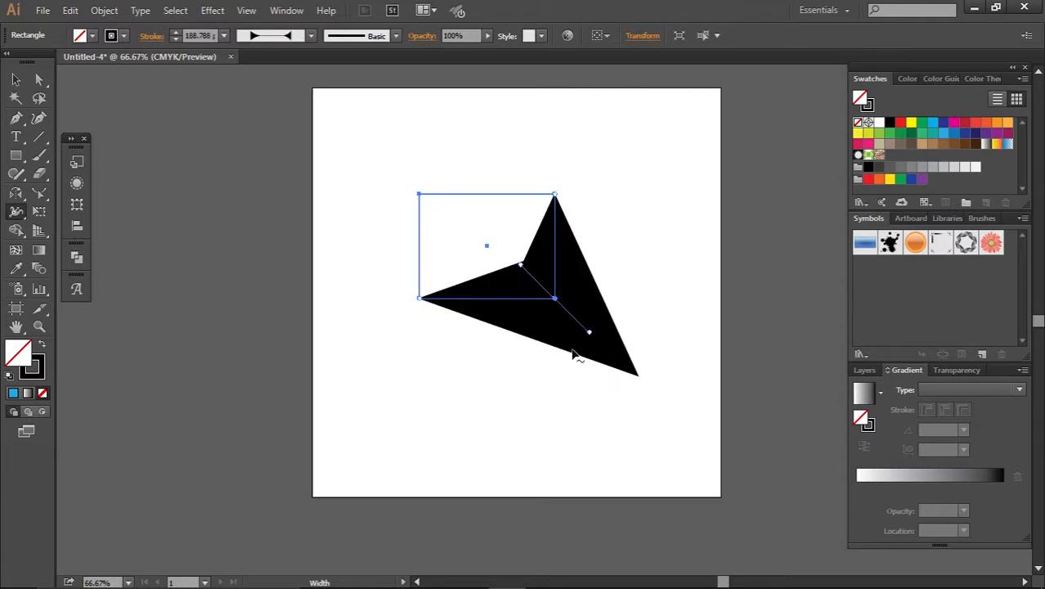
left_click_drag(420, 194, 373, 178)
left_click_drag(420, 300, 380, 351)
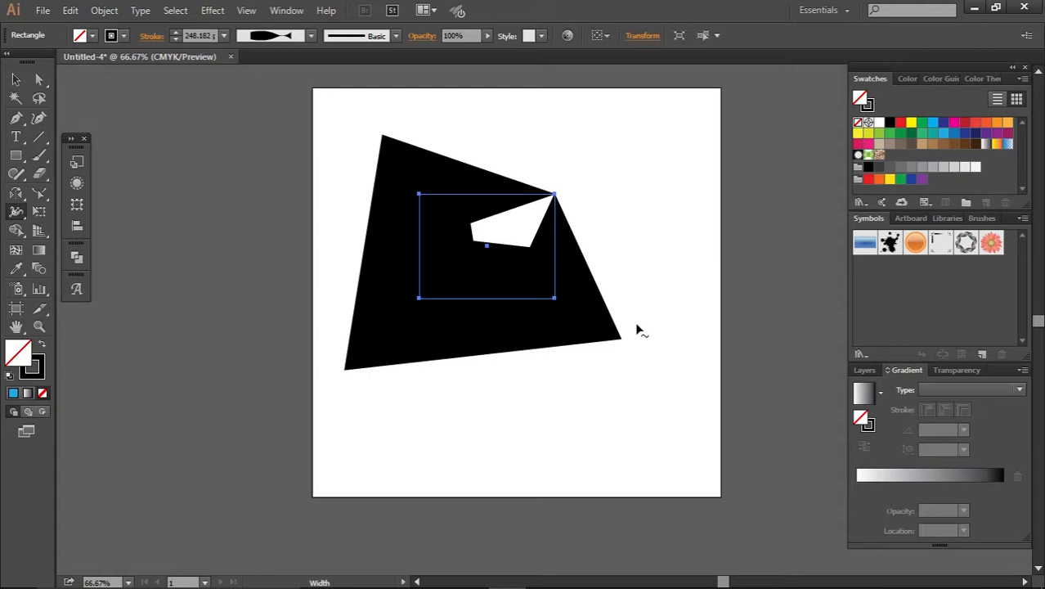
Select the rectangle with the widened stroke and delete it
left_click(15, 78)
left_click_drag(357, 178, 494, 307)
key("Delete")
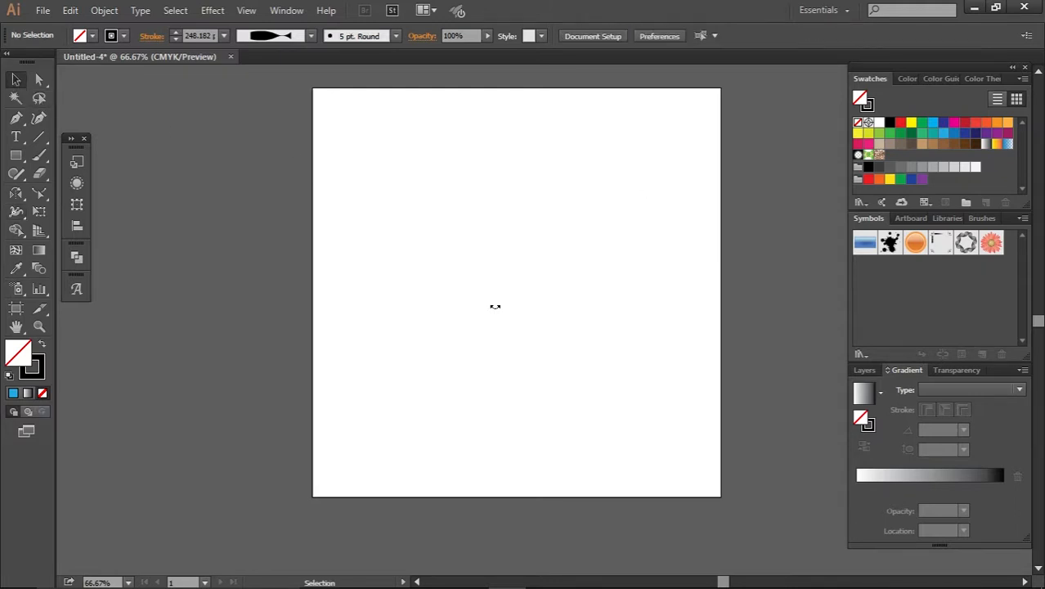
Draw an unfilled rectangle about 346 by 261 px and move it completely onto the upper part of the artboard
left_click(16, 155)
left_click_drag(296, 166, 474, 299)
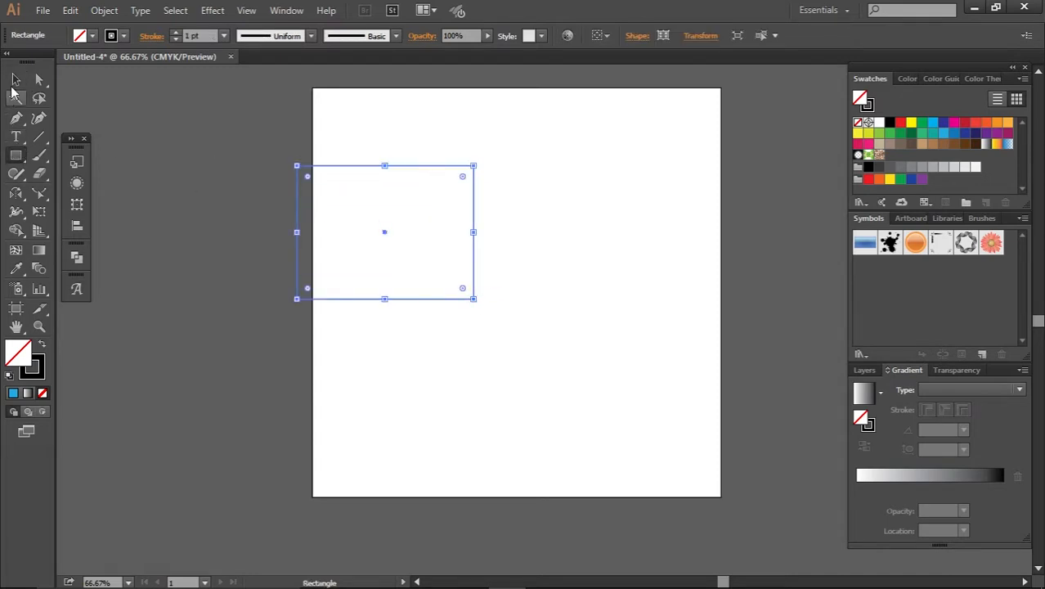
left_click(16, 80)
left_click(460, 222)
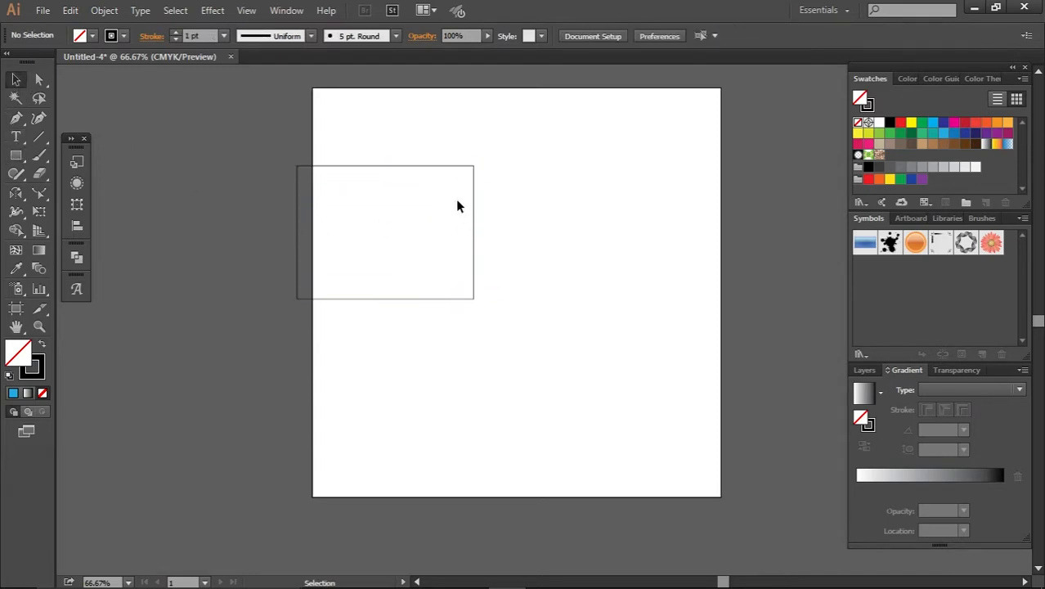
left_click_drag(472, 200, 544, 191)
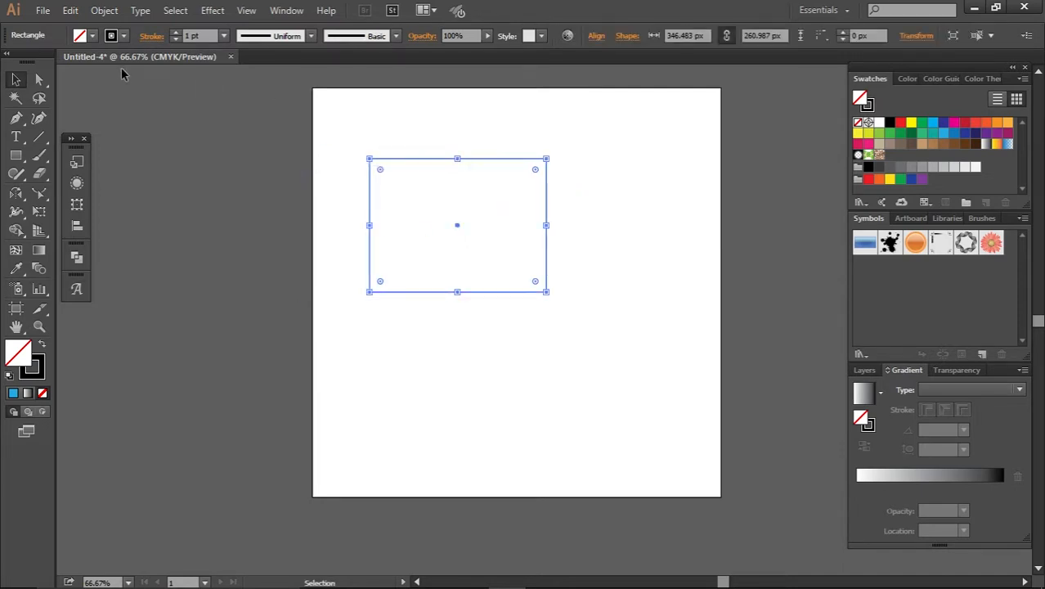
Swap the rectangle's fill and stroke to make it solid black, and pull its four corners outward with the Warp tool
left_click(42, 344)
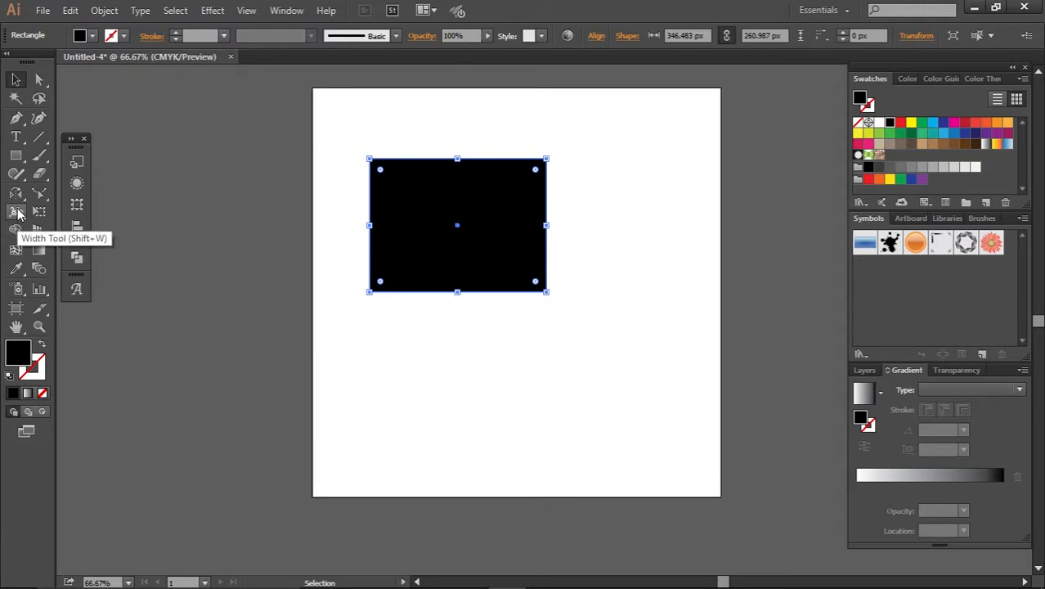
left_click(20, 233)
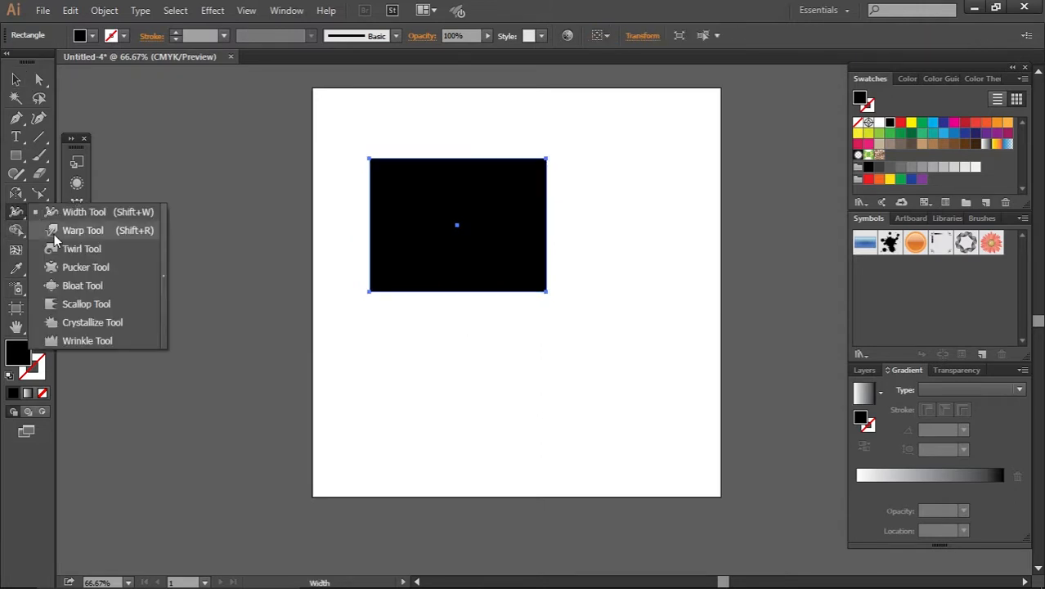
left_click(55, 234)
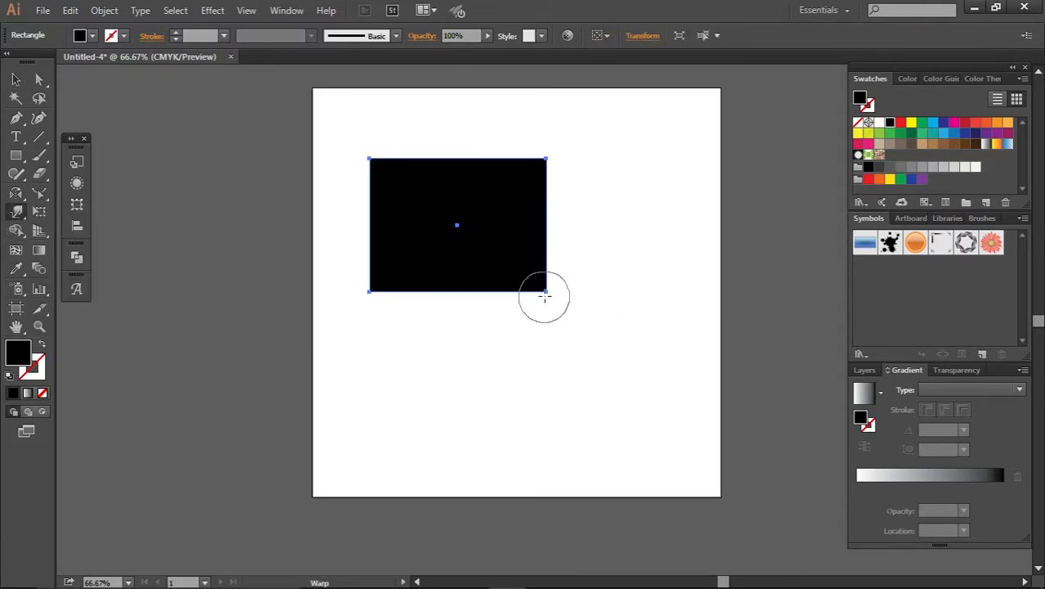
left_click_drag(545, 295, 574, 322)
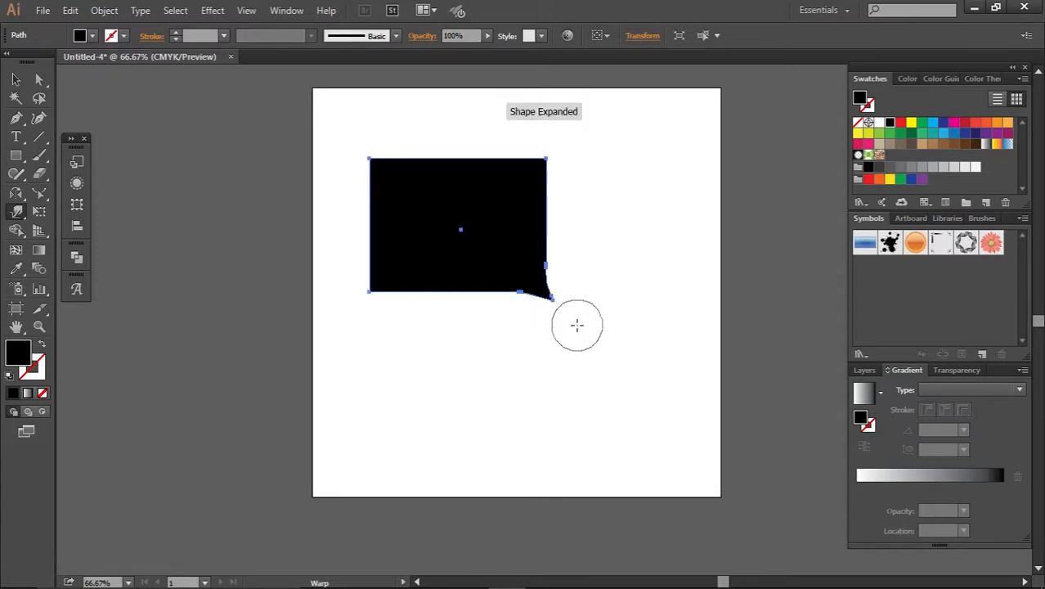
mouse_move(369, 292)
left_mouse_down()
mouse_move(345, 312)
mouse_move(347, 332)
left_mouse_up()
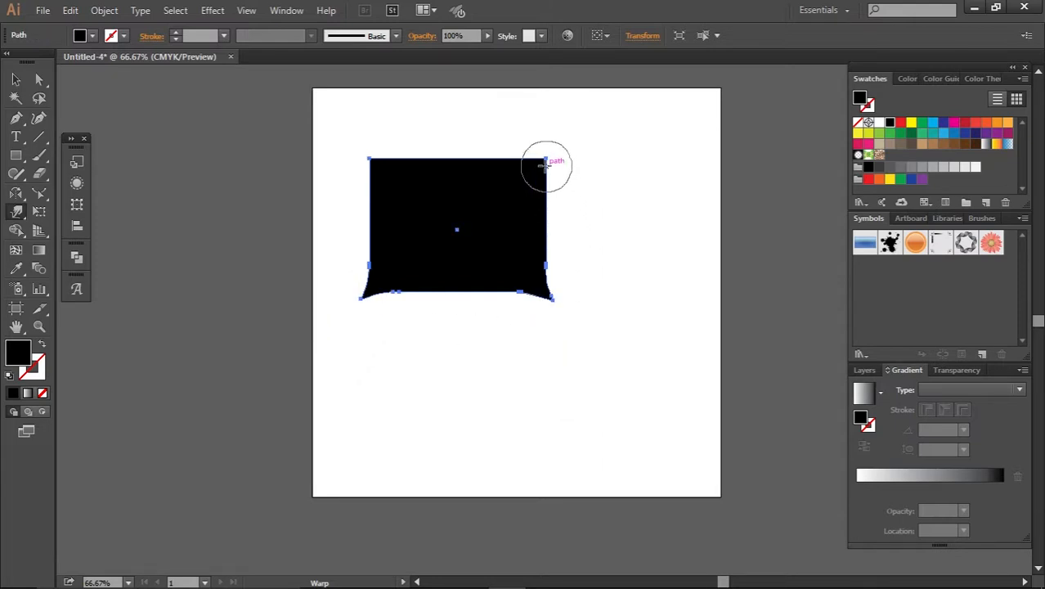
left_click_drag(546, 157, 556, 149)
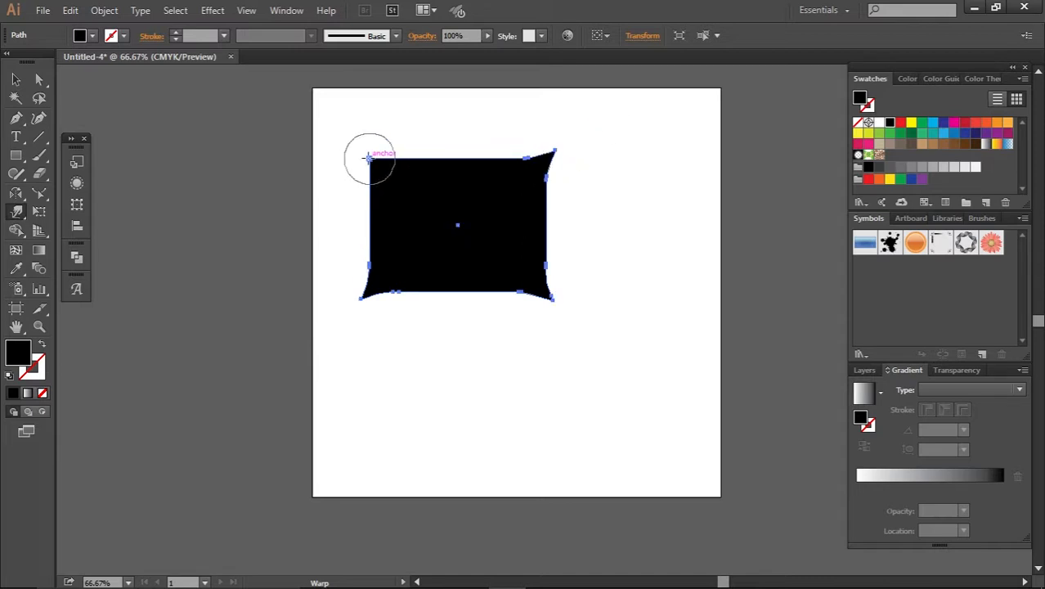
left_click_drag(370, 158, 333, 140)
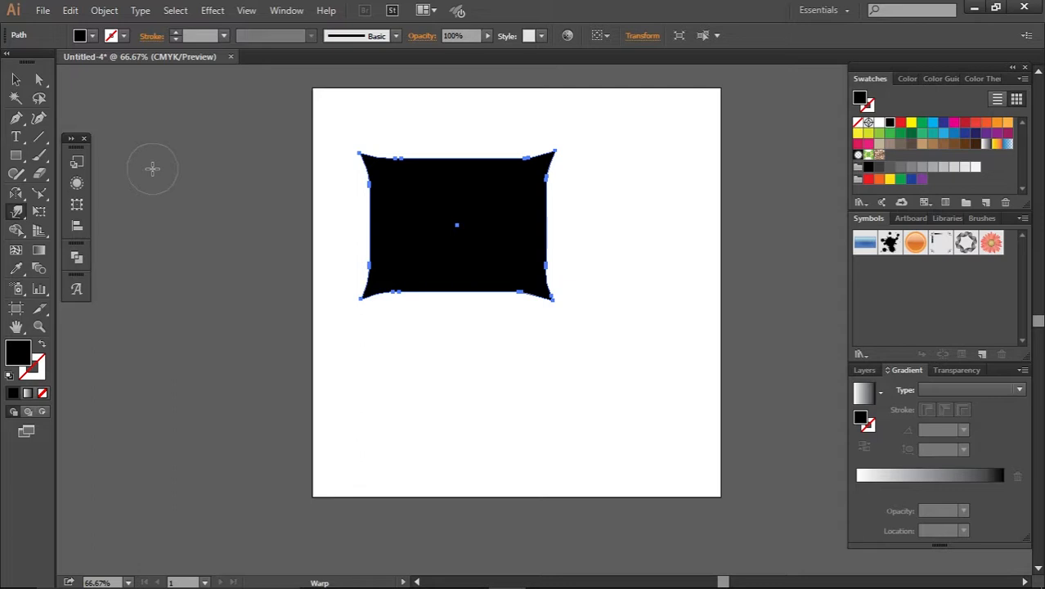
left_click(16, 79)
left_click(708, 373)
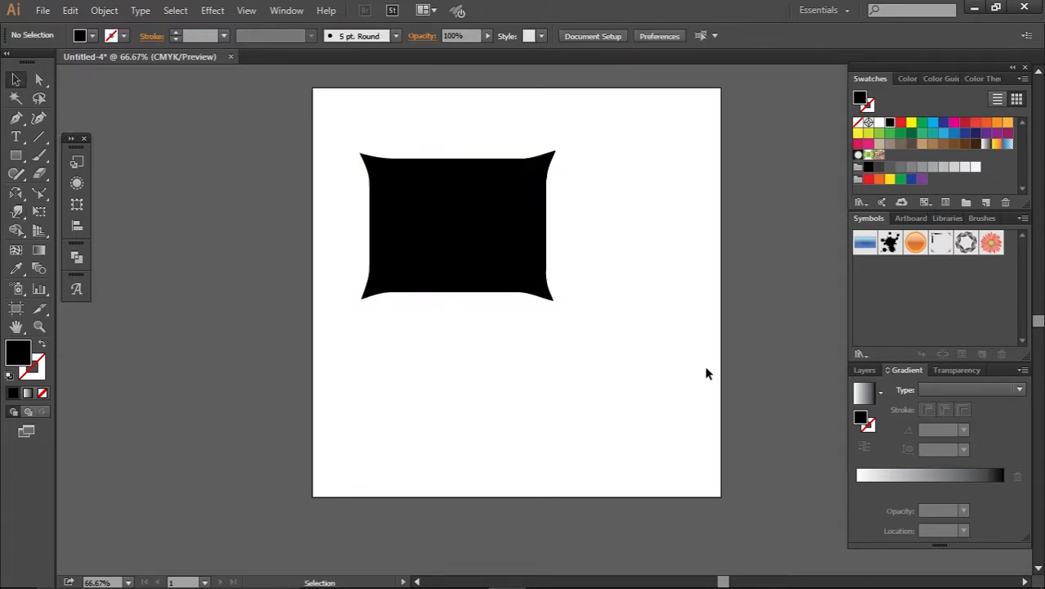
Select the warped black shape and curl its four corners with the Twirl tool, extending the lower-right curl well below the shape
left_click(518, 268)
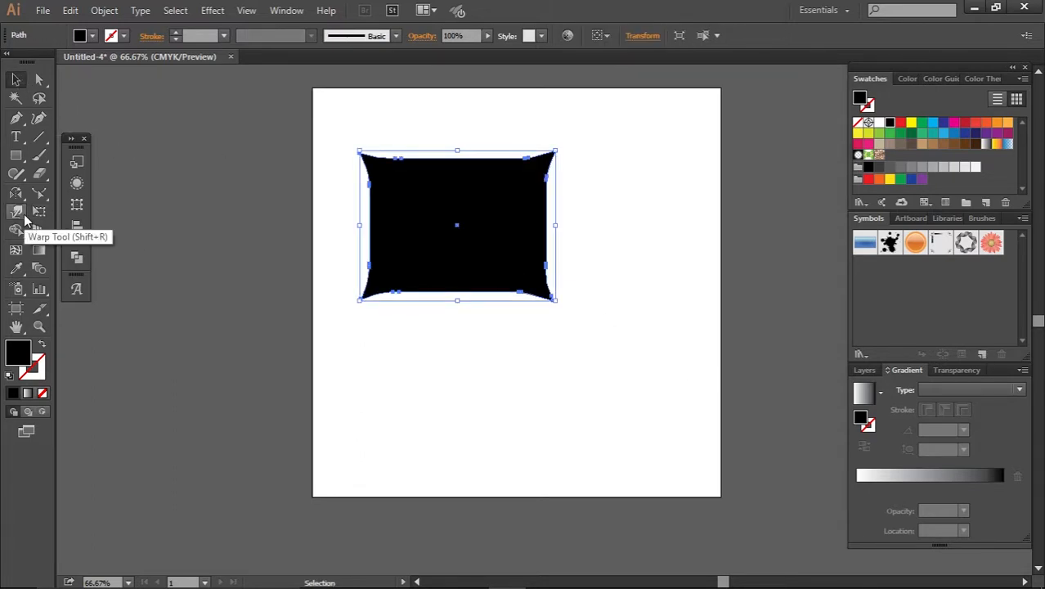
left_click(25, 219)
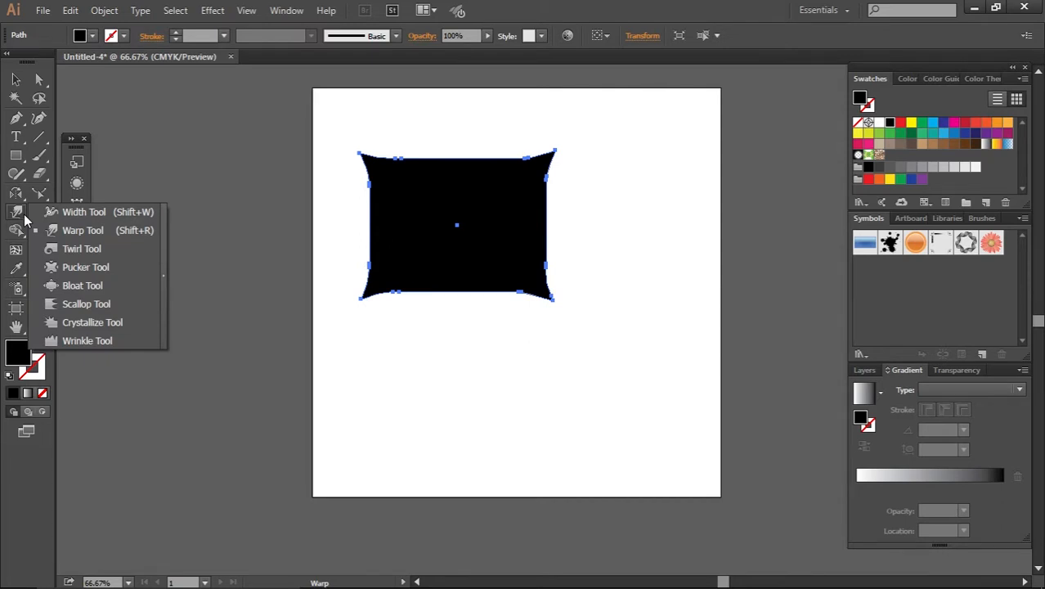
left_click(64, 248)
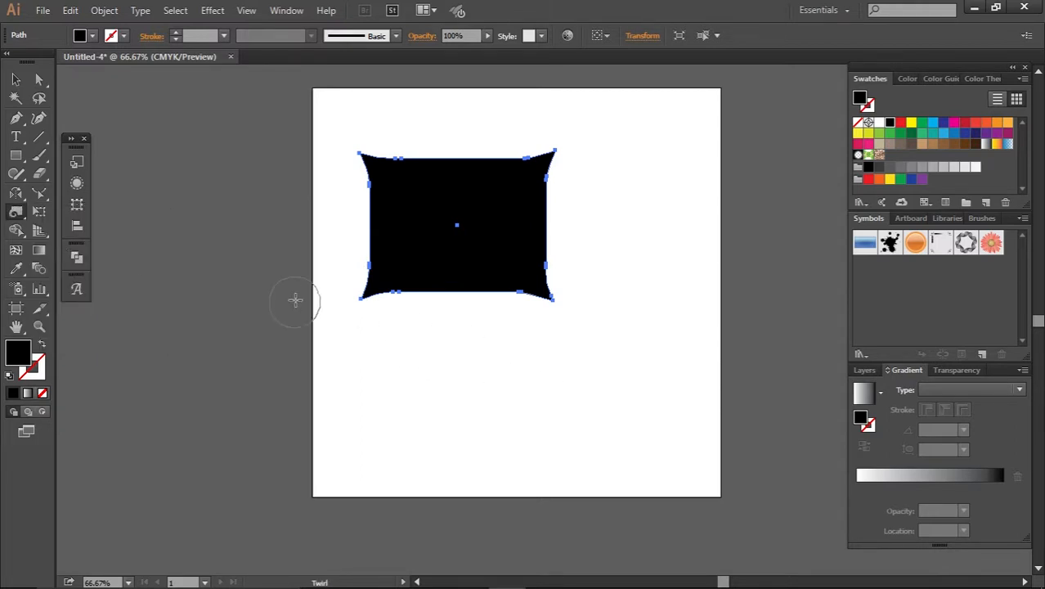
left_click_drag(356, 305, 361, 299)
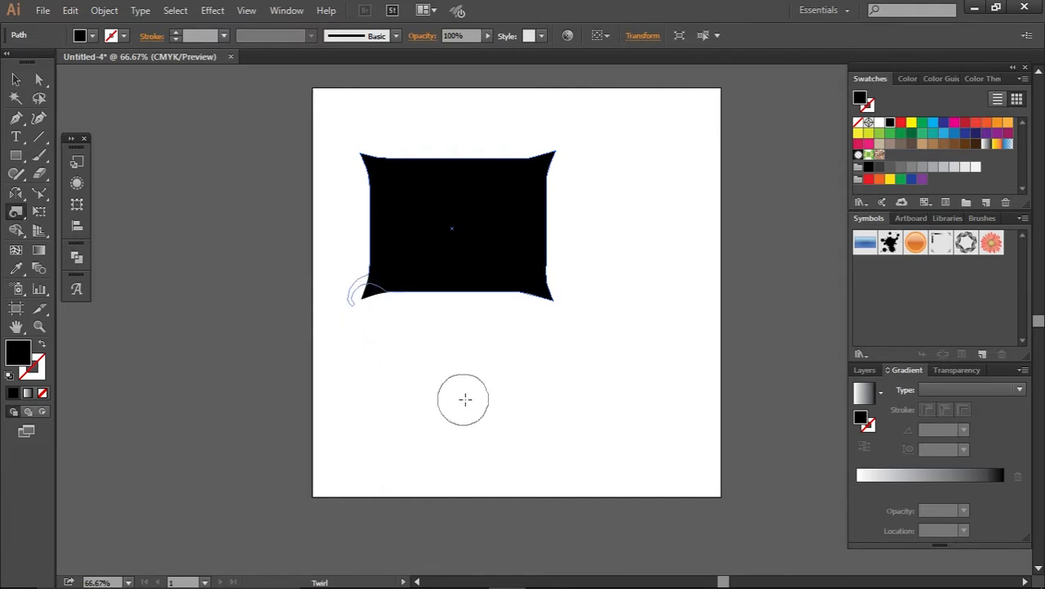
mouse_move(553, 301)
left_mouse_down()
mouse_move(530, 331)
mouse_move(530, 365)
mouse_move(626, 401)
left_mouse_up()
left_click_drag(553, 150, 570, 153)
left_click_drag(350, 166, 363, 155)
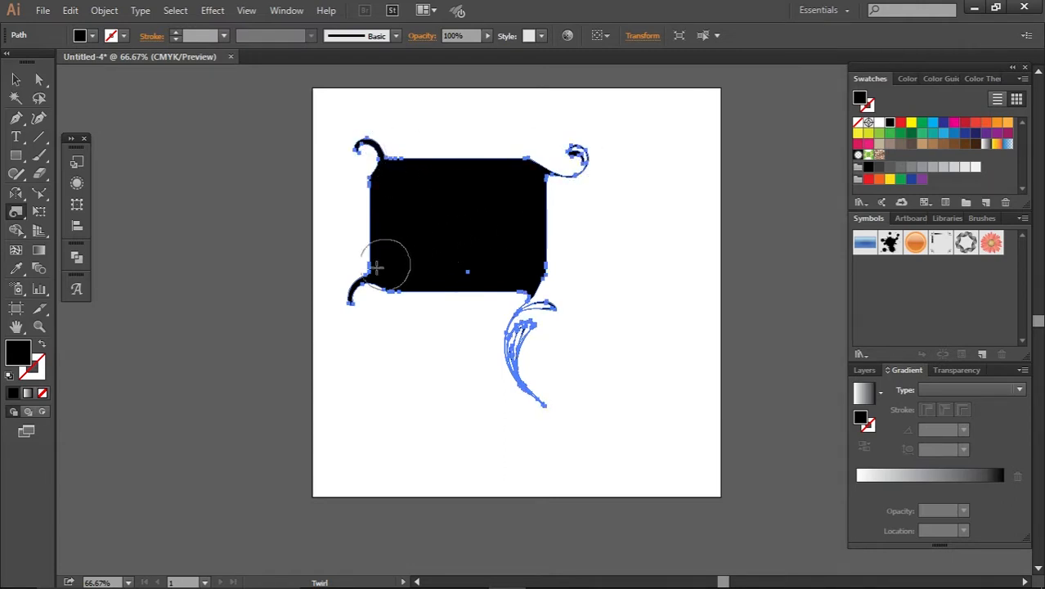
Twirl the black shape's left edge near its lower-left corner into a tight round spiral and deselect the shape
left_click_drag(371, 261, 369, 260)
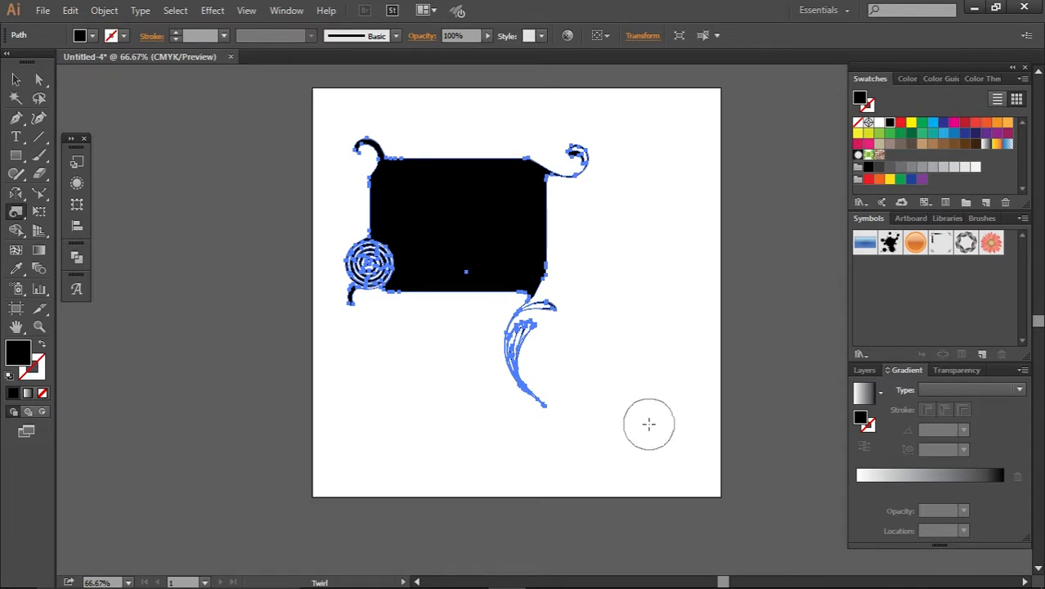
left_click(15, 80)
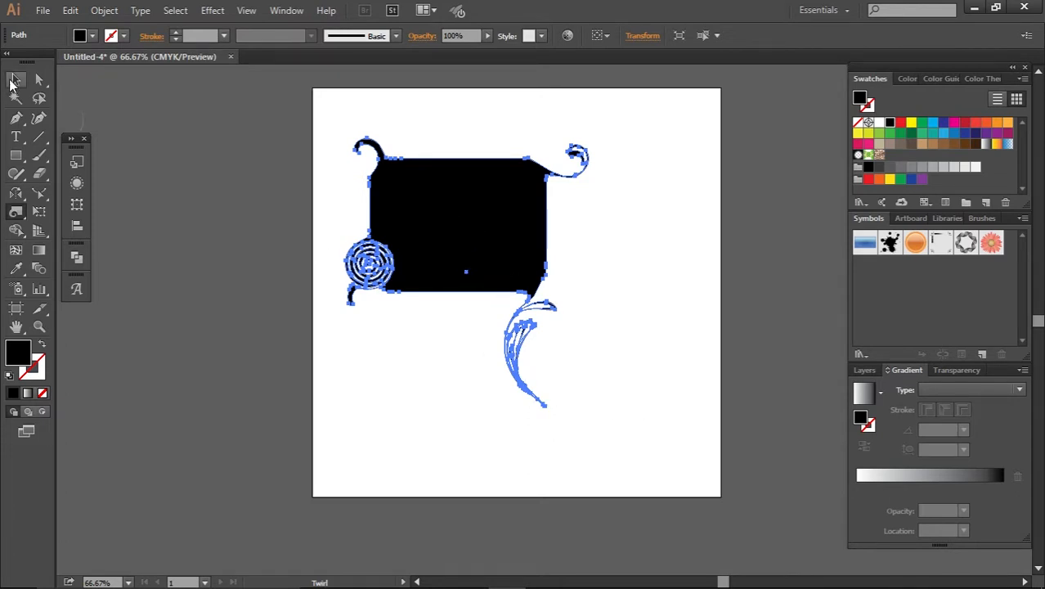
left_click(348, 467)
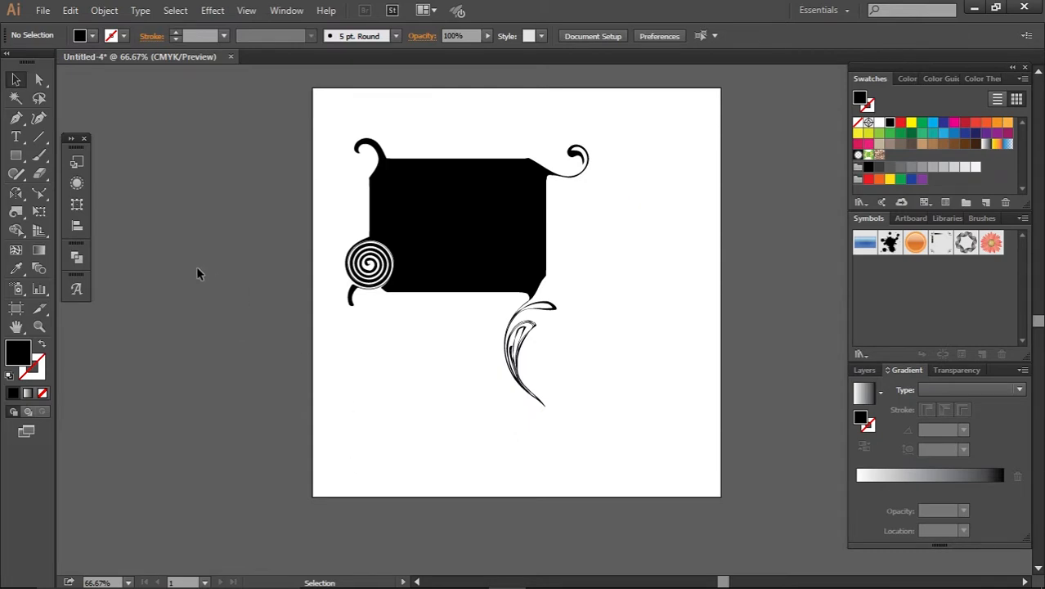
Use the Pucker tool to pull thin curved spikes outward from the shape's lower-right corner and two spots on its lower edge
left_click(20, 214)
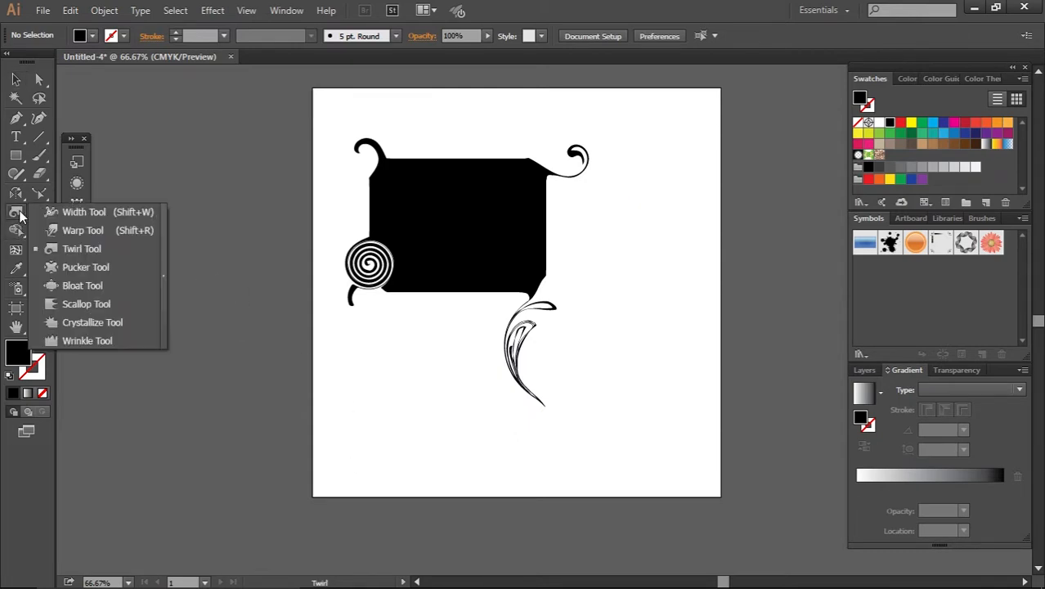
left_click(69, 274)
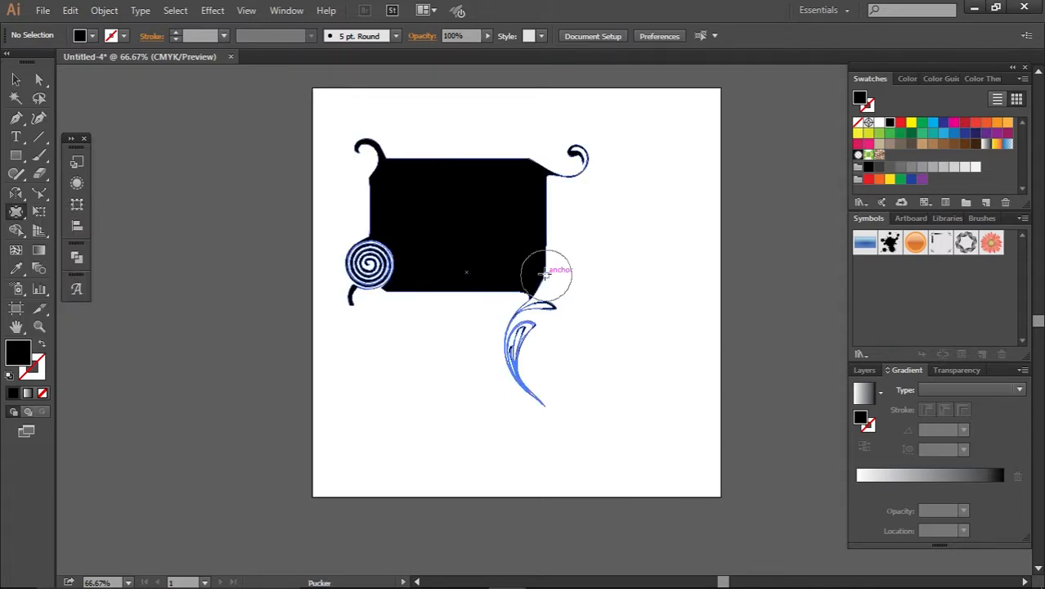
mouse_move(546, 275)
left_mouse_down()
mouse_move(593, 276)
mouse_move(629, 345)
mouse_move(613, 370)
left_mouse_up()
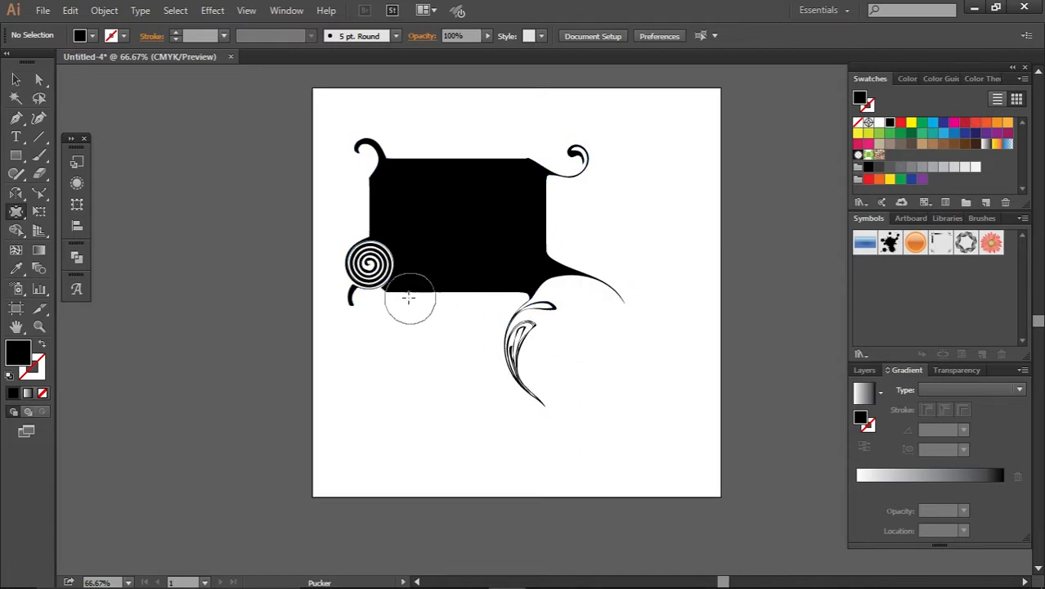
mouse_move(405, 296)
left_mouse_down()
mouse_move(392, 290)
mouse_move(378, 317)
mouse_move(396, 364)
left_mouse_up()
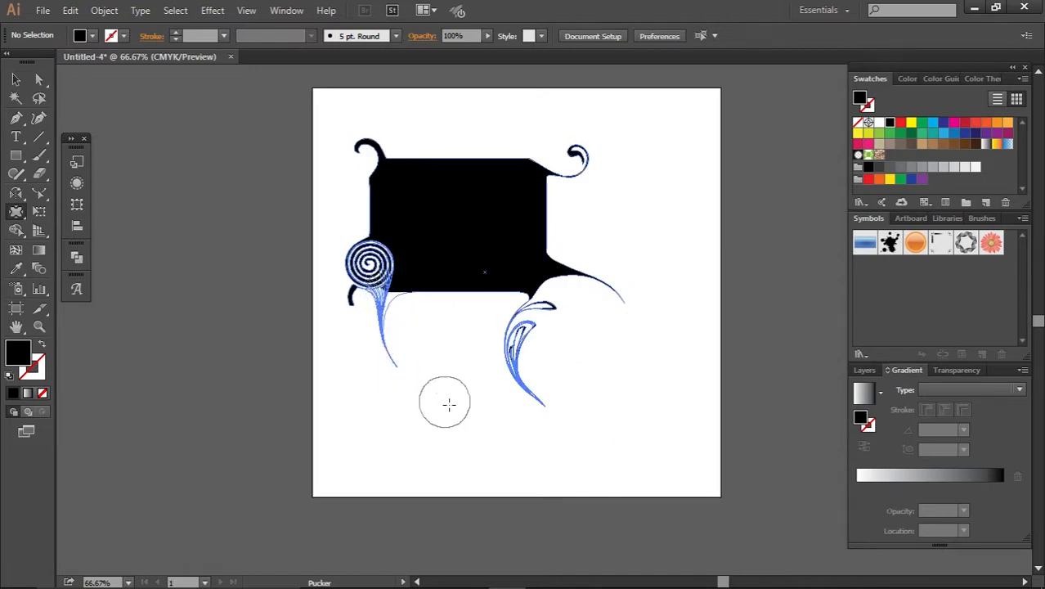
mouse_move(443, 299)
left_mouse_down()
mouse_move(450, 280)
mouse_move(434, 345)
mouse_move(458, 397)
left_mouse_up()
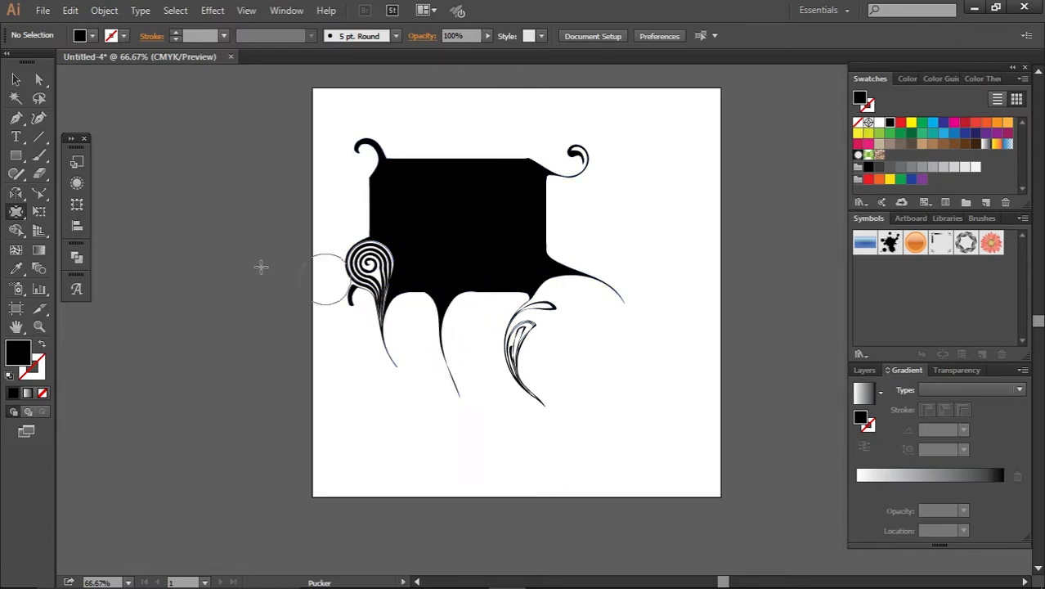
Use the Bloat tool to carve rounded channels into the shape's right and upper edges and bulge its left edge outward
left_click_drag(17, 214, 77, 290)
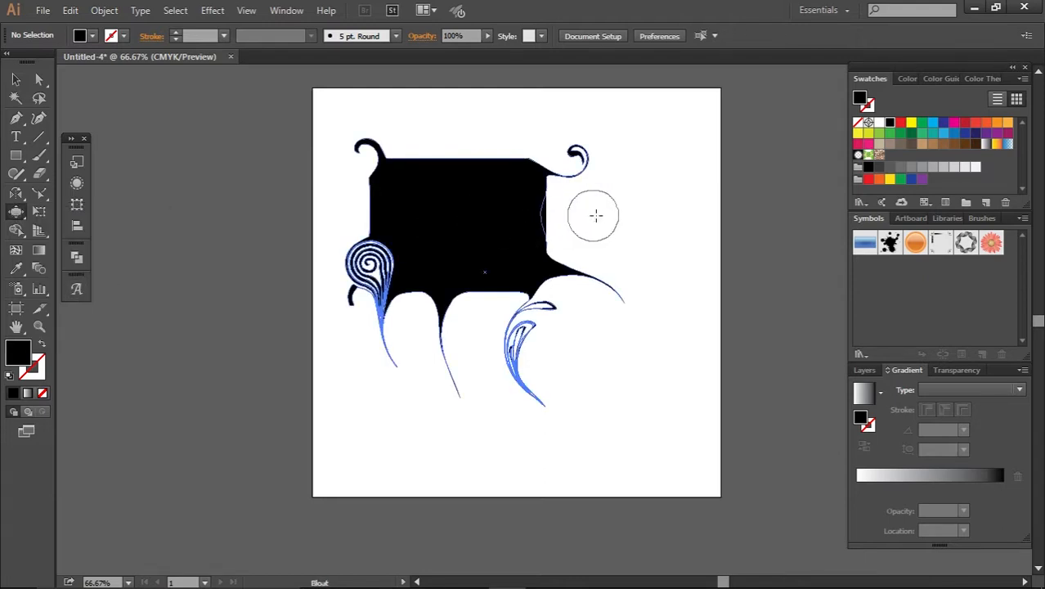
mouse_move(546, 208)
left_mouse_down()
mouse_move(560, 206)
mouse_move(474, 199)
mouse_move(467, 180)
left_mouse_up()
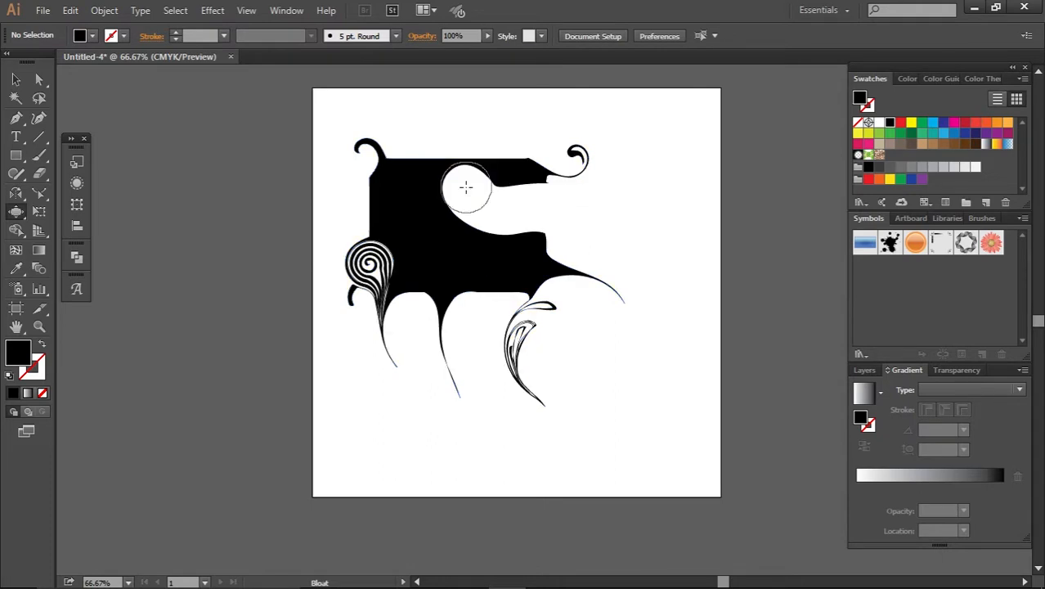
left_click_drag(369, 187, 389, 193)
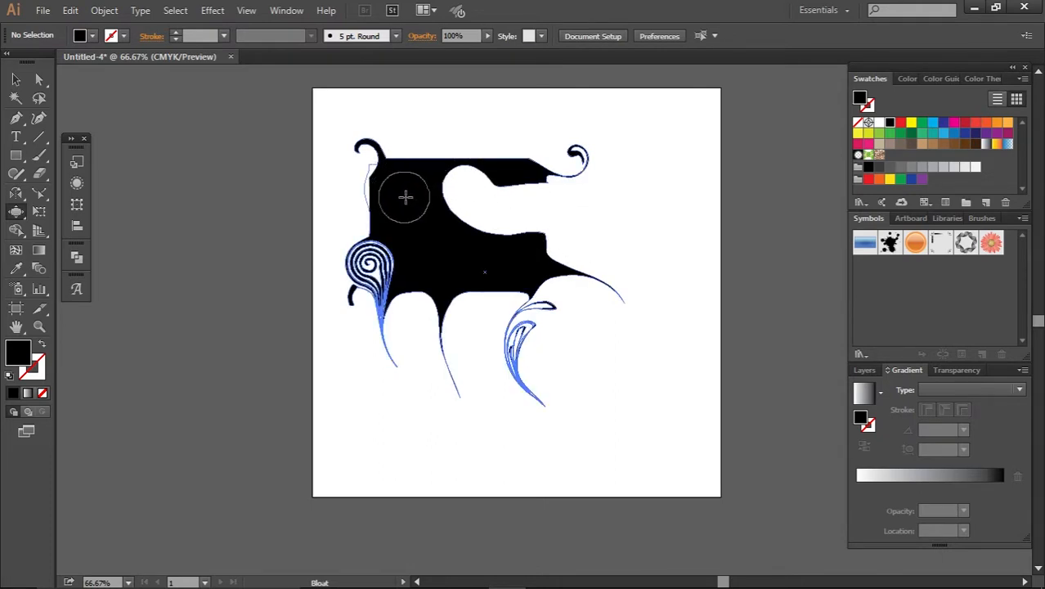
left_click_drag(447, 157, 470, 245)
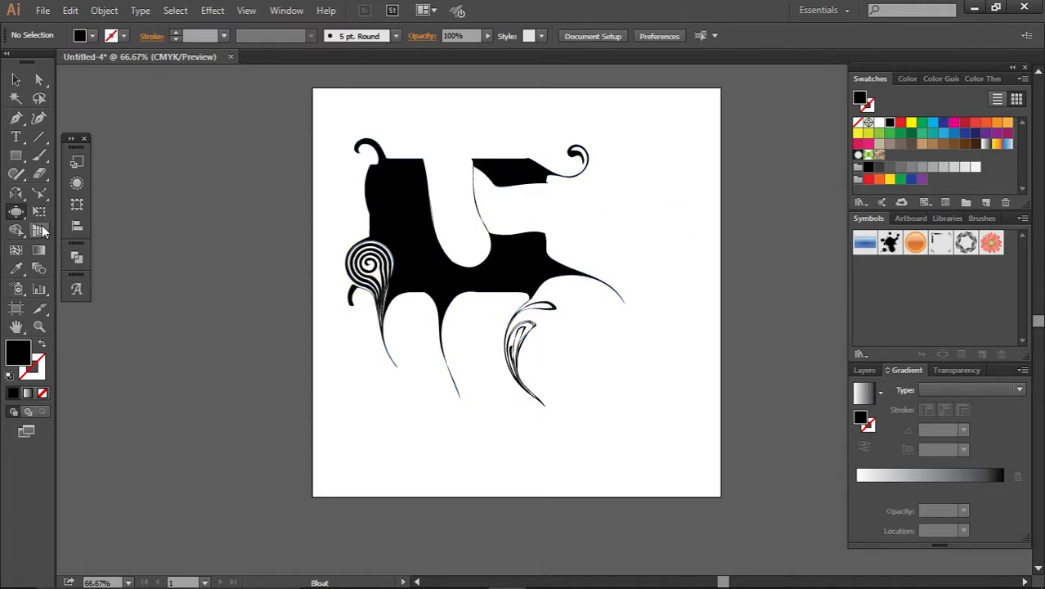
Roughen the shape's inner edges, left edge, upper edges and middle lower spike with the Scallop tool
left_click_drag(21, 222, 90, 306)
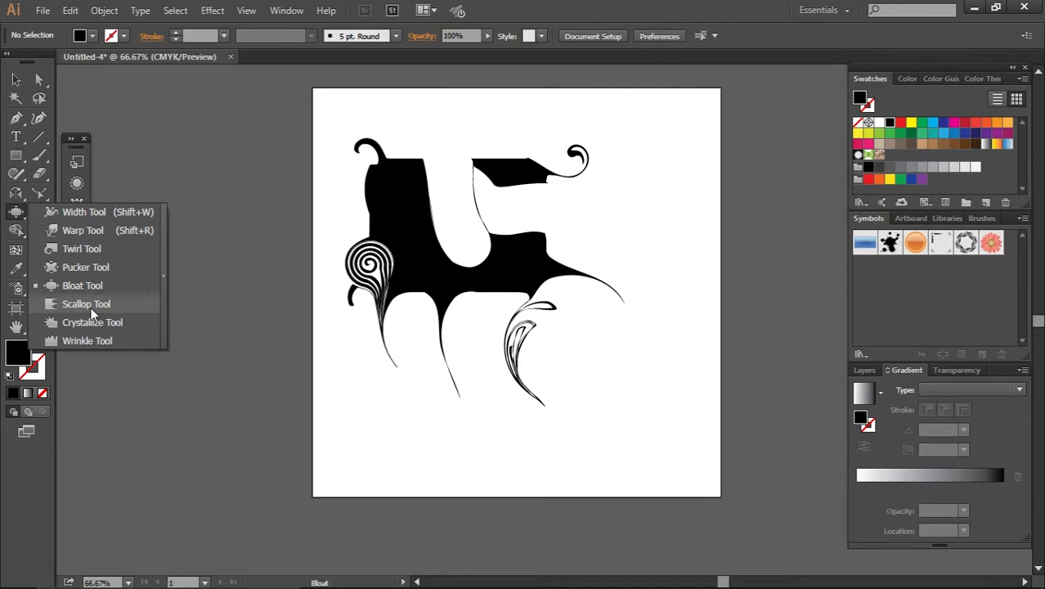
left_click_drag(91, 307, 91, 307)
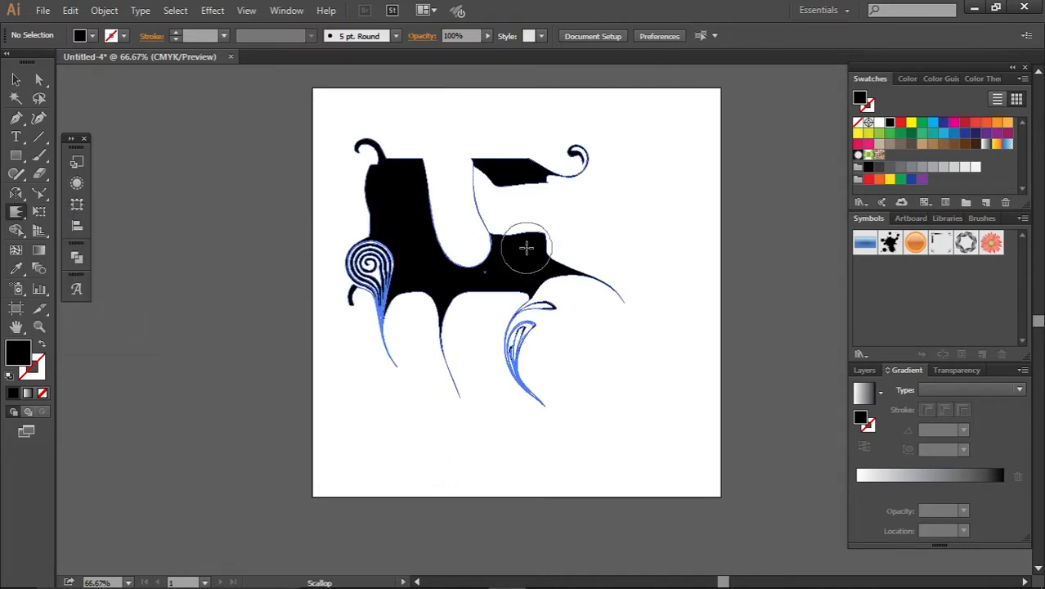
left_click_drag(579, 221, 601, 296)
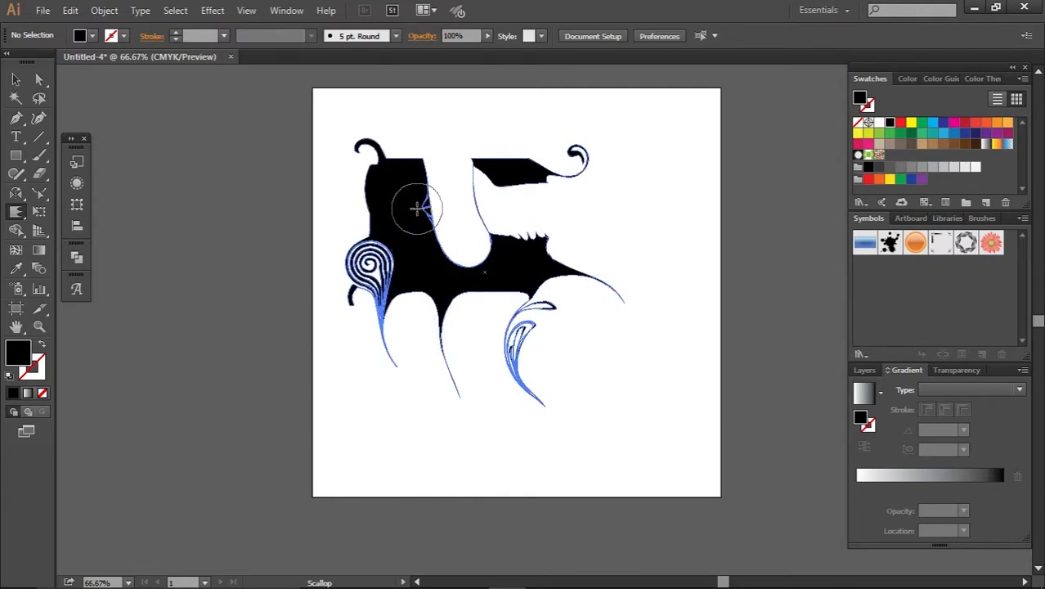
mouse_move(433, 210)
left_mouse_down()
mouse_move(415, 235)
mouse_move(415, 415)
left_mouse_up()
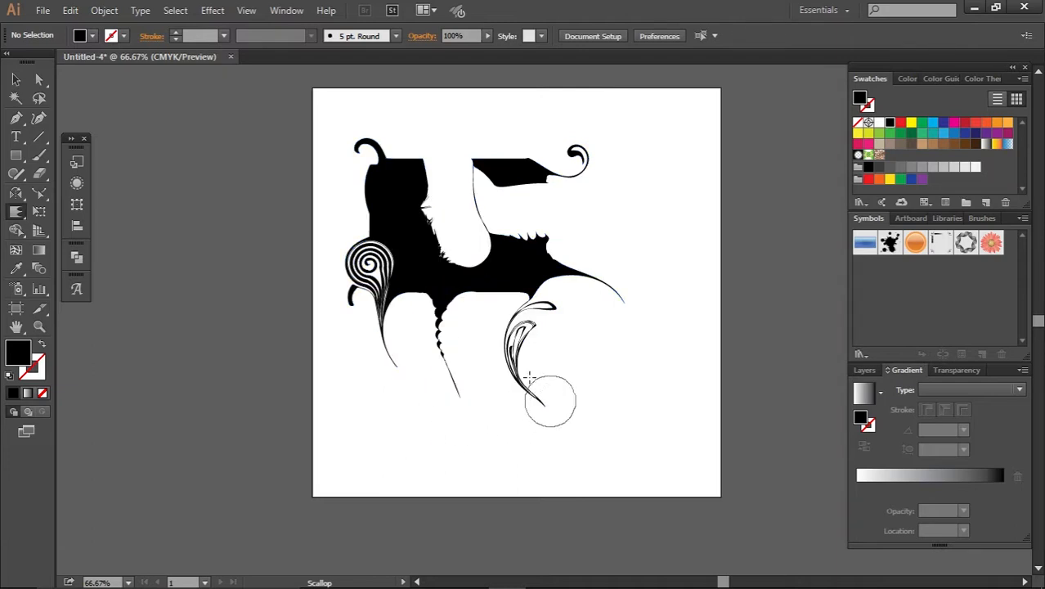
mouse_move(373, 205)
left_mouse_down()
mouse_move(293, 214)
mouse_move(360, 200)
left_mouse_up()
mouse_move(417, 168)
left_mouse_down()
mouse_move(494, 187)
mouse_move(565, 245)
left_mouse_up()
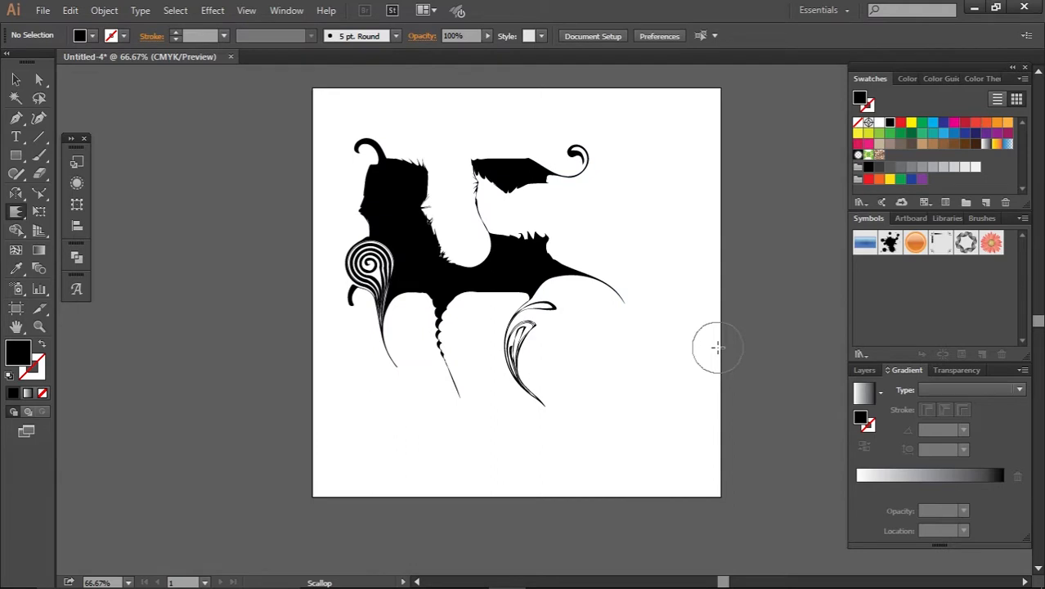
Crystallize the shape's left edge and lower curls into spikes, and roughen its inner and upper edges with the Wrinkle tool
mouse_move(16, 214)
left_mouse_down()
mouse_move(81, 267)
mouse_move(90, 324)
mouse_move(107, 323)
left_mouse_up()
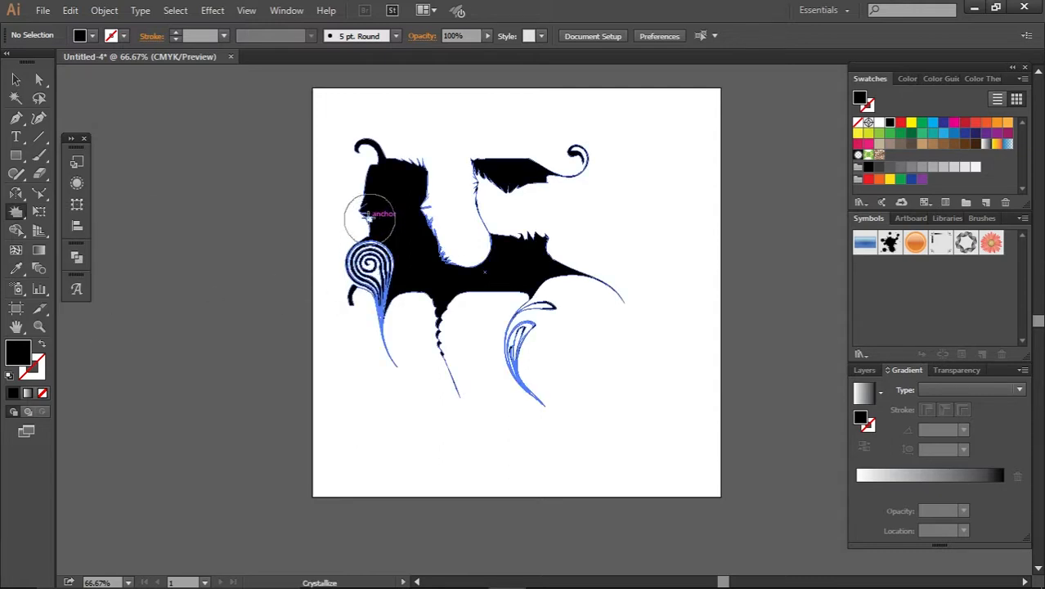
mouse_move(370, 216)
left_mouse_down()
mouse_move(310, 221)
mouse_move(330, 292)
mouse_move(359, 335)
left_mouse_up()
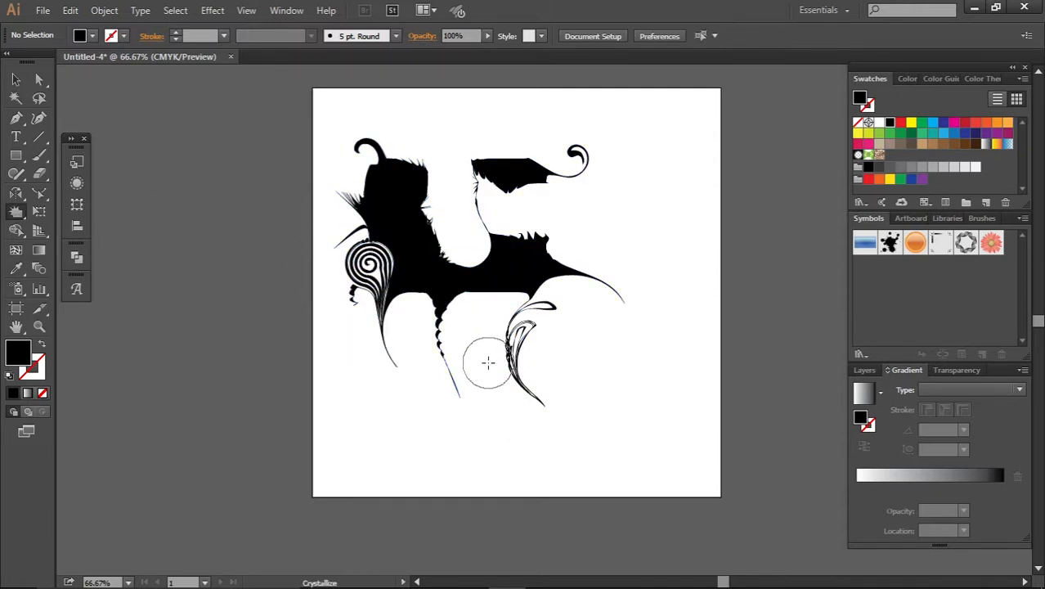
left_click(16, 212)
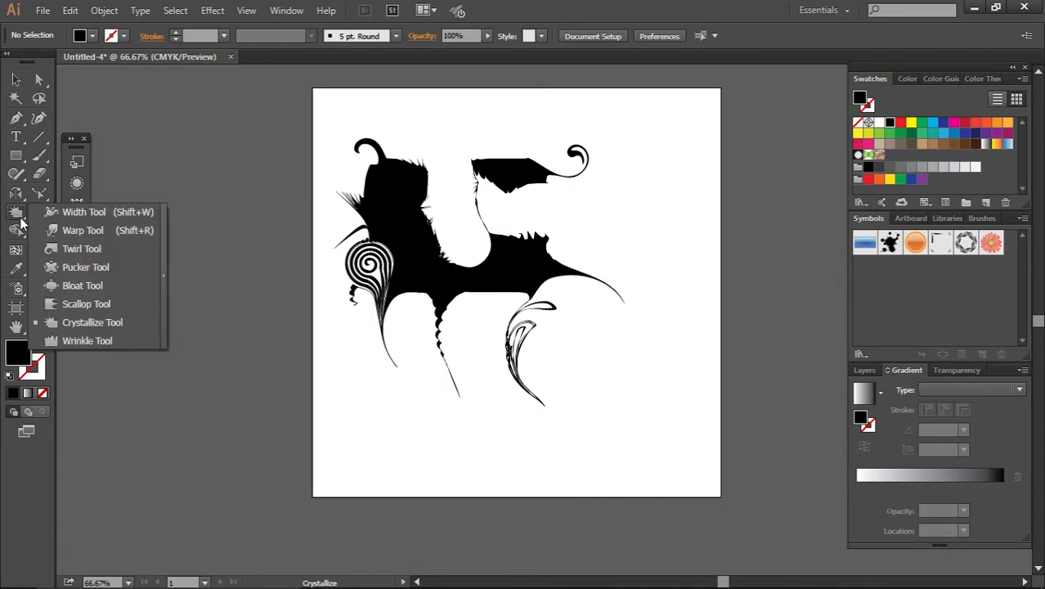
left_click_drag(21, 222, 70, 340)
mouse_move(430, 256)
left_mouse_down()
mouse_move(427, 231)
mouse_move(443, 200)
mouse_move(485, 214)
mouse_move(497, 232)
left_mouse_up()
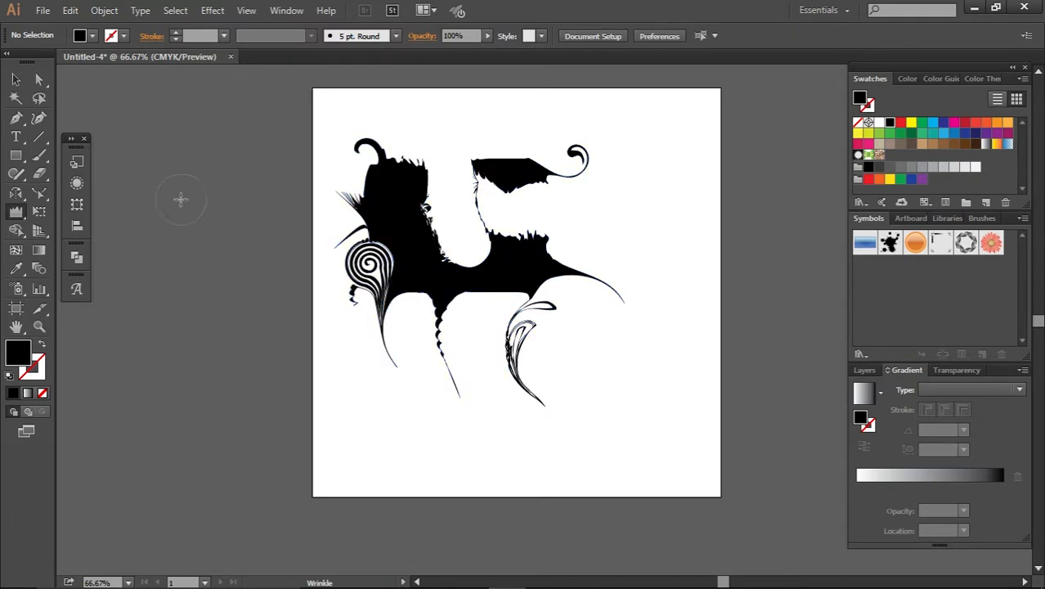
left_click(17, 82)
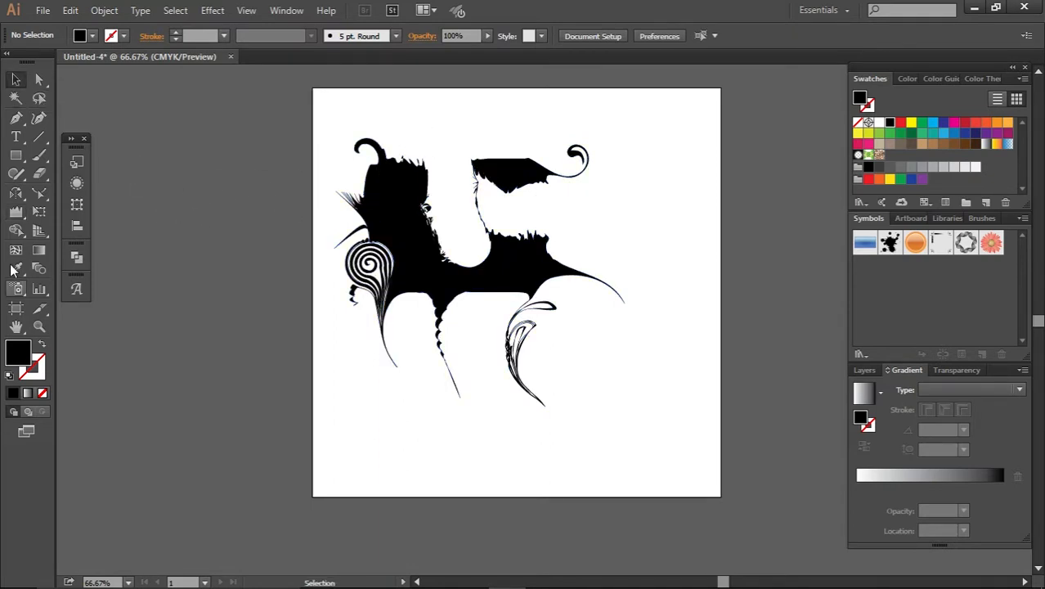
left_click(20, 215)
left_click(20, 215)
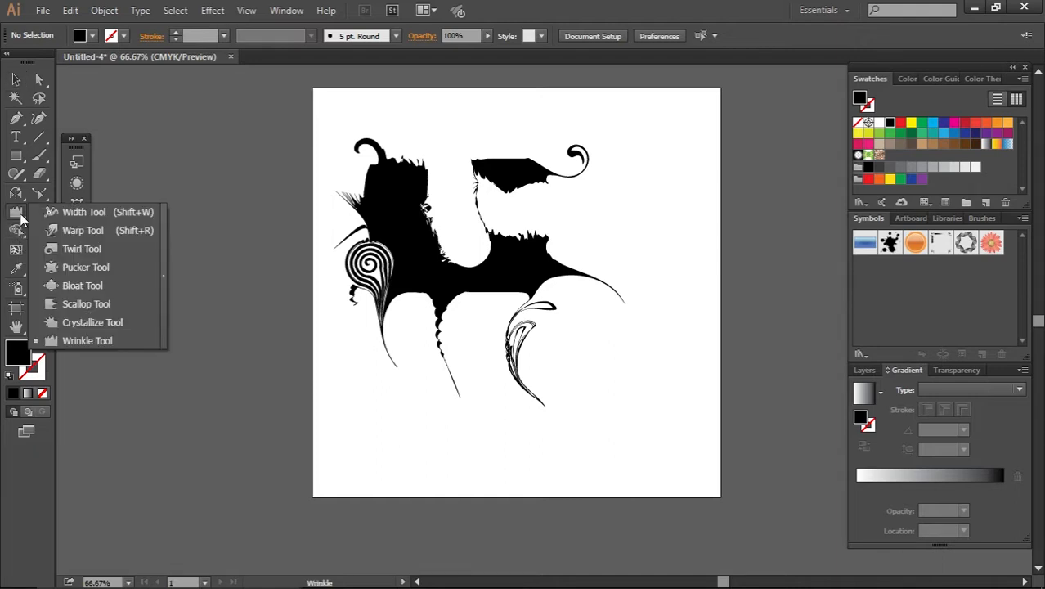
double_click(21, 215)
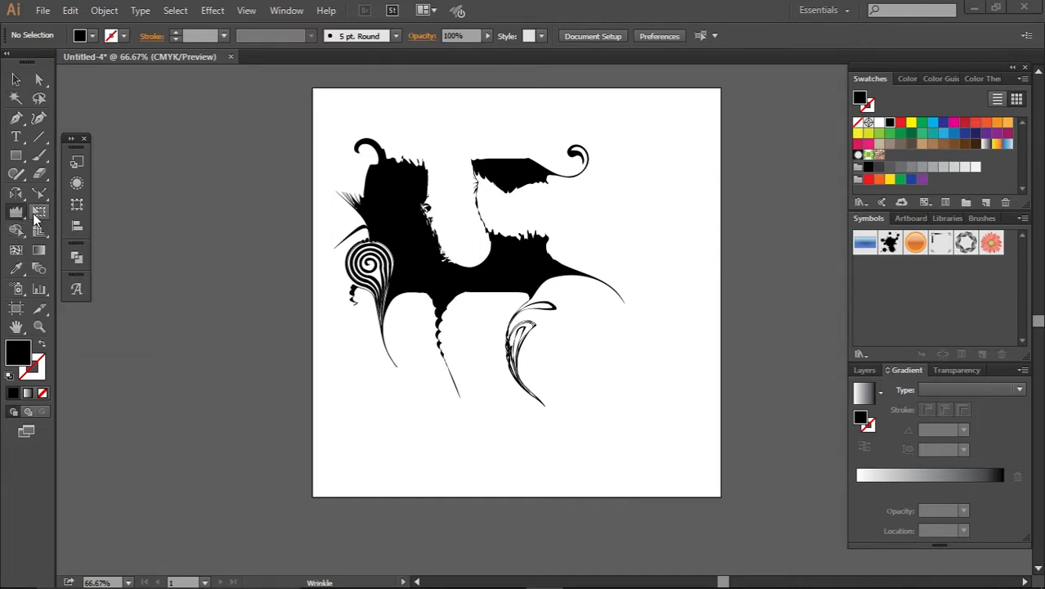
Select the whole distorted black shape and delete it from the artboard
left_click(15, 80)
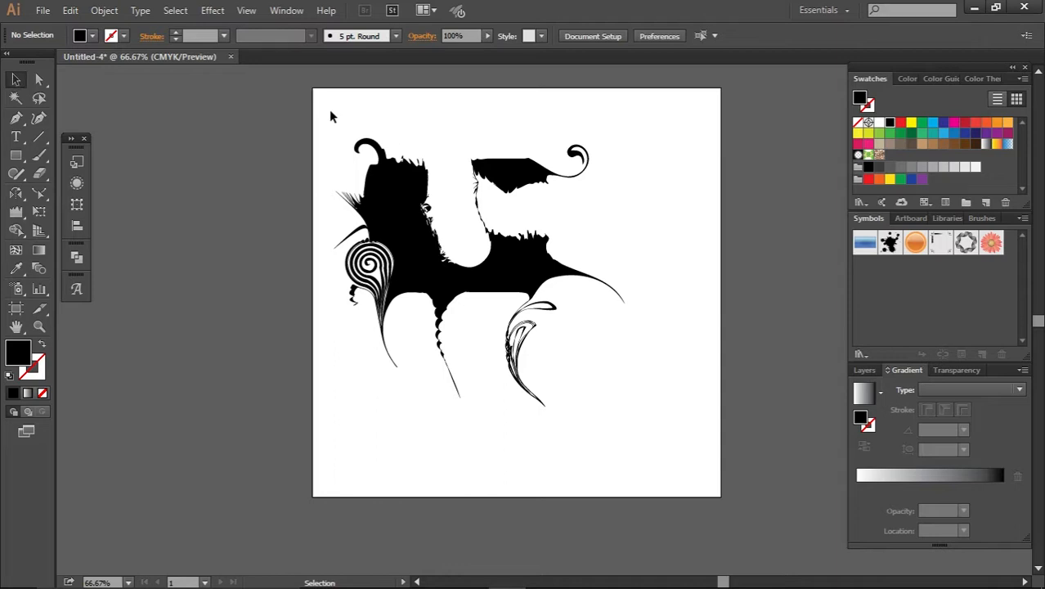
left_click_drag(331, 116, 597, 357)
key("Delete")
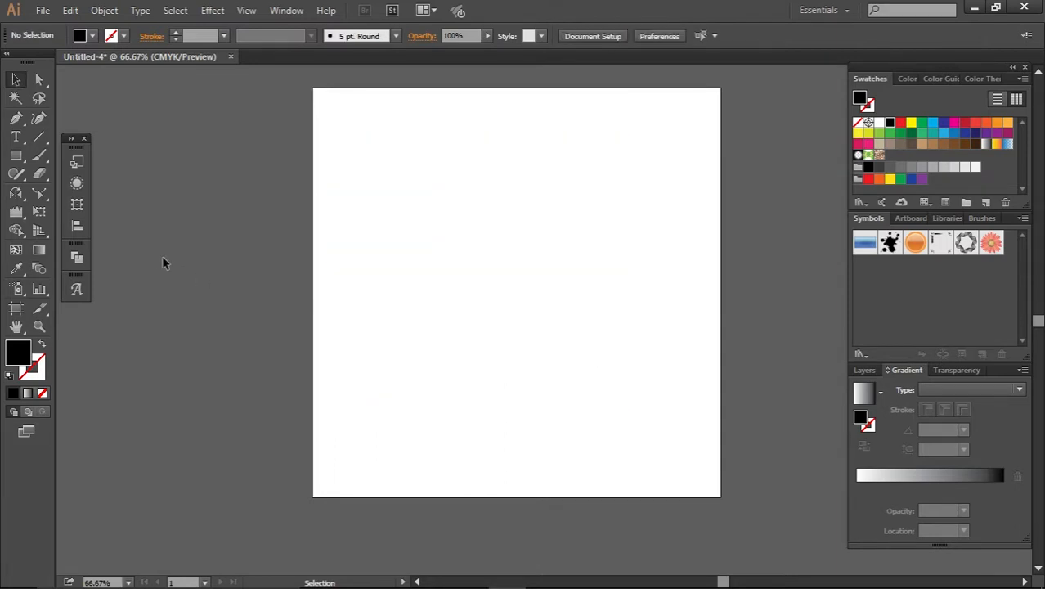
Draw a black square in the artboard's upper-left area and enlarge it with Free Transform by pulling its lower-right corner outward
left_click(40, 214)
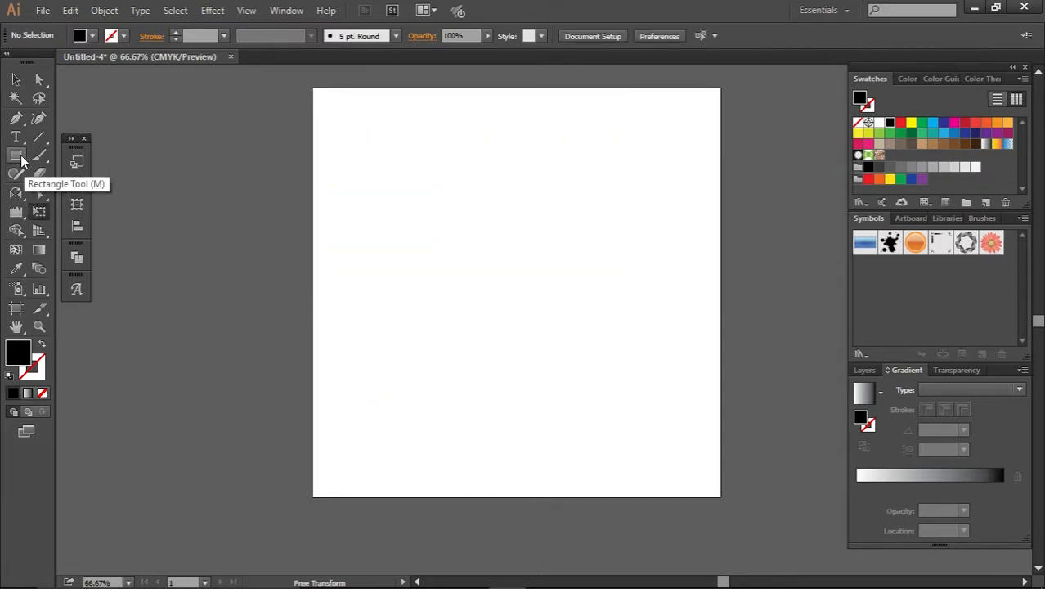
left_click(16, 155)
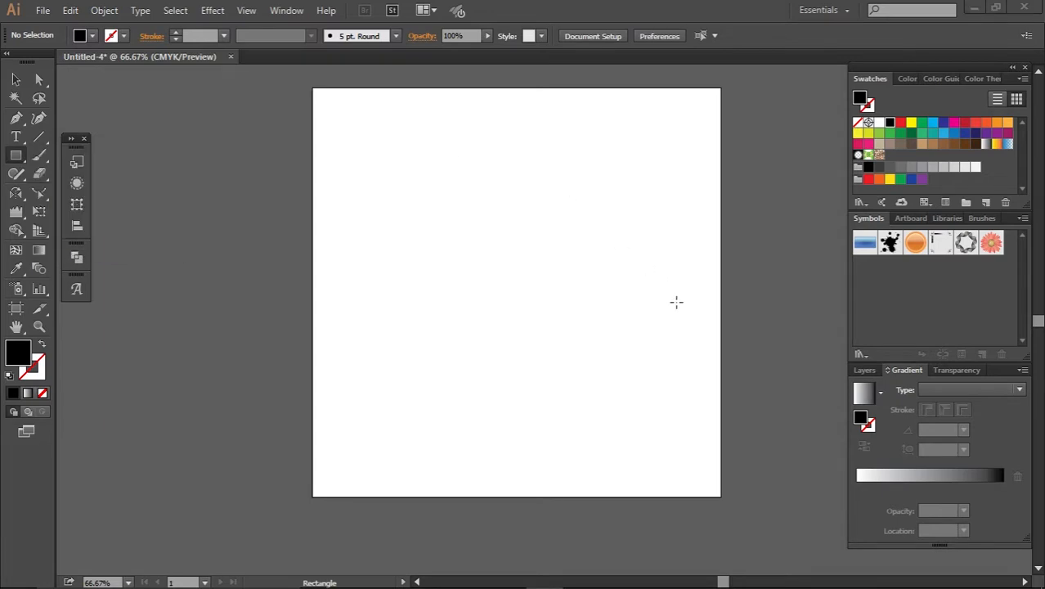
left_click(16, 156)
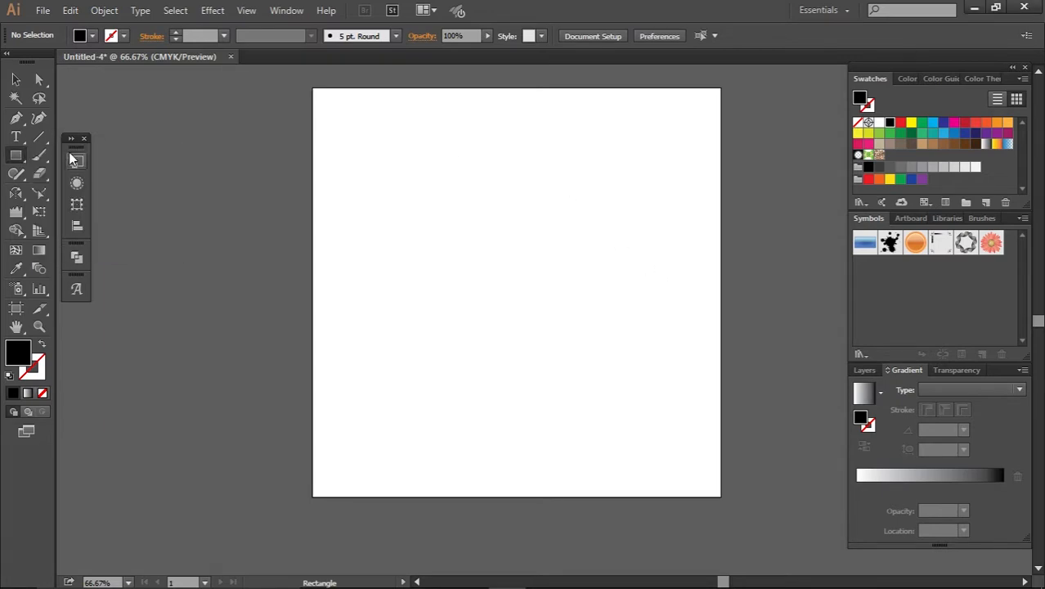
left_click_drag(345, 156, 533, 344)
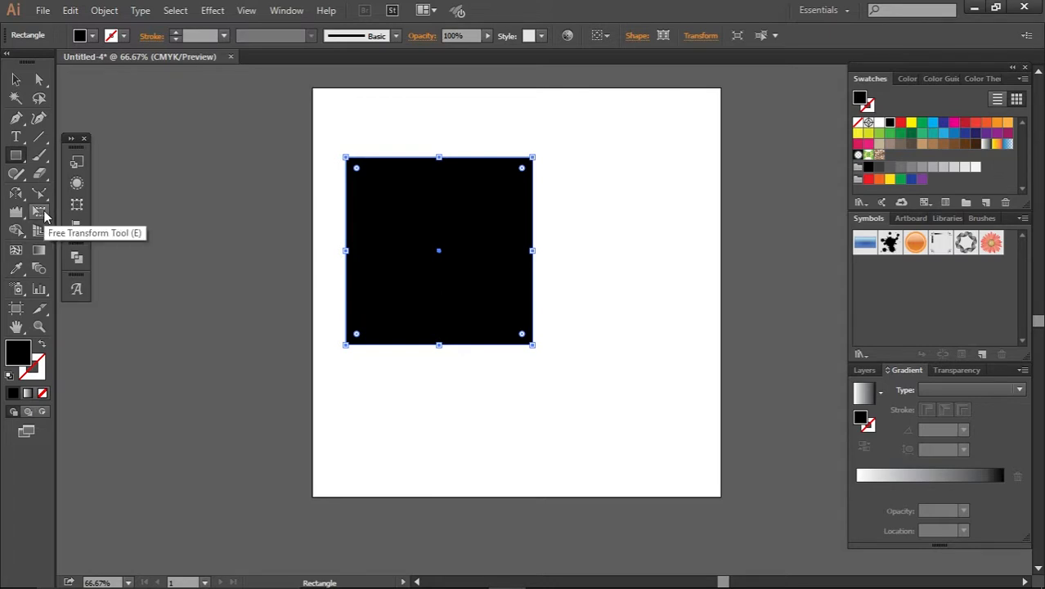
left_click(44, 215)
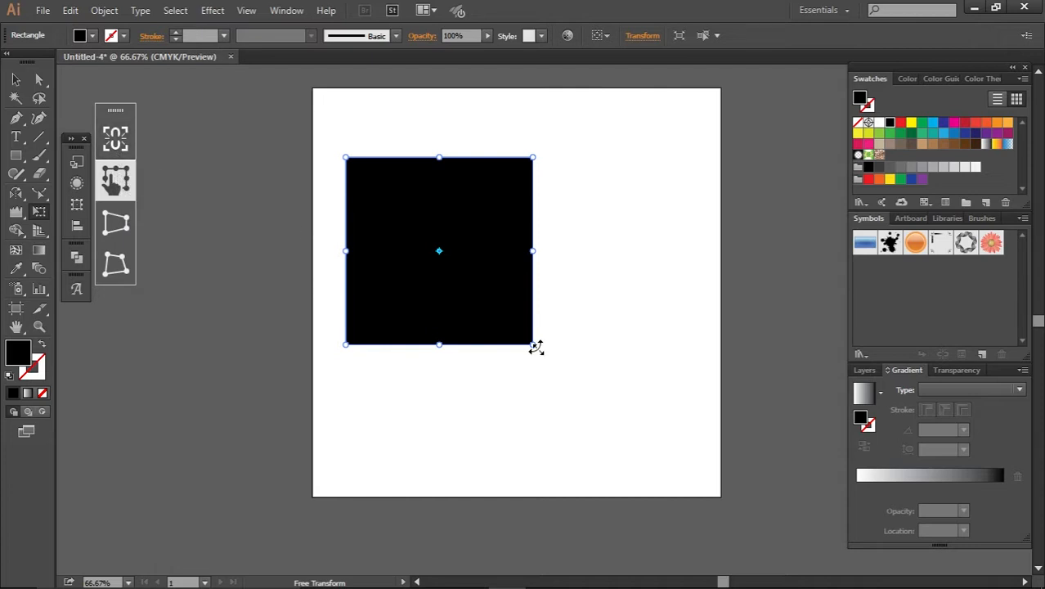
left_click_drag(533, 345, 603, 386)
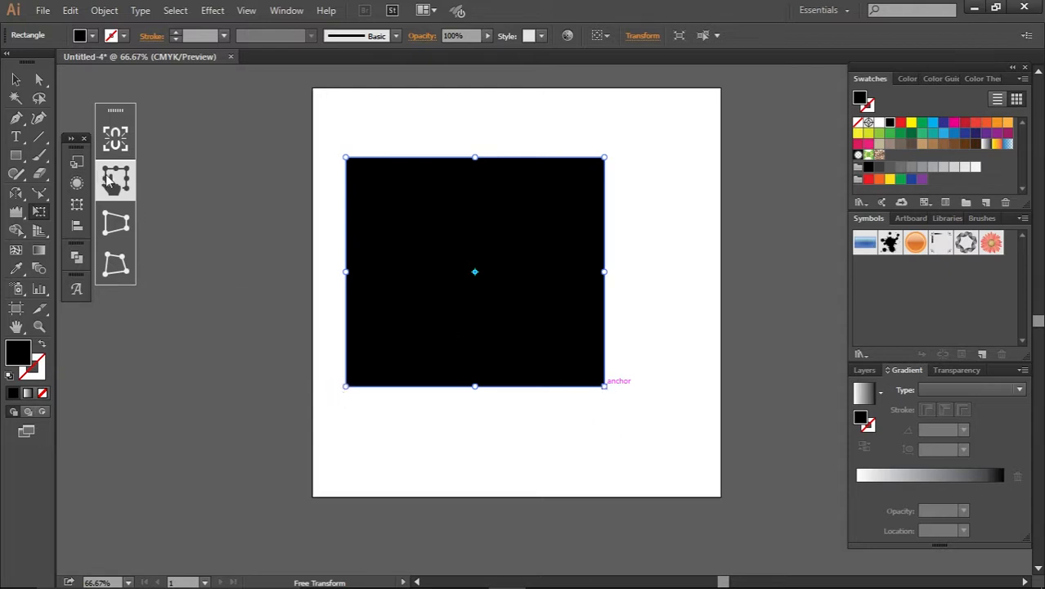
Perspective-distort the rectangle into a trapezoid with a wider base, and free-distort its lower-left corner upward and inward
left_click(114, 221)
left_click_drag(346, 392, 282, 424)
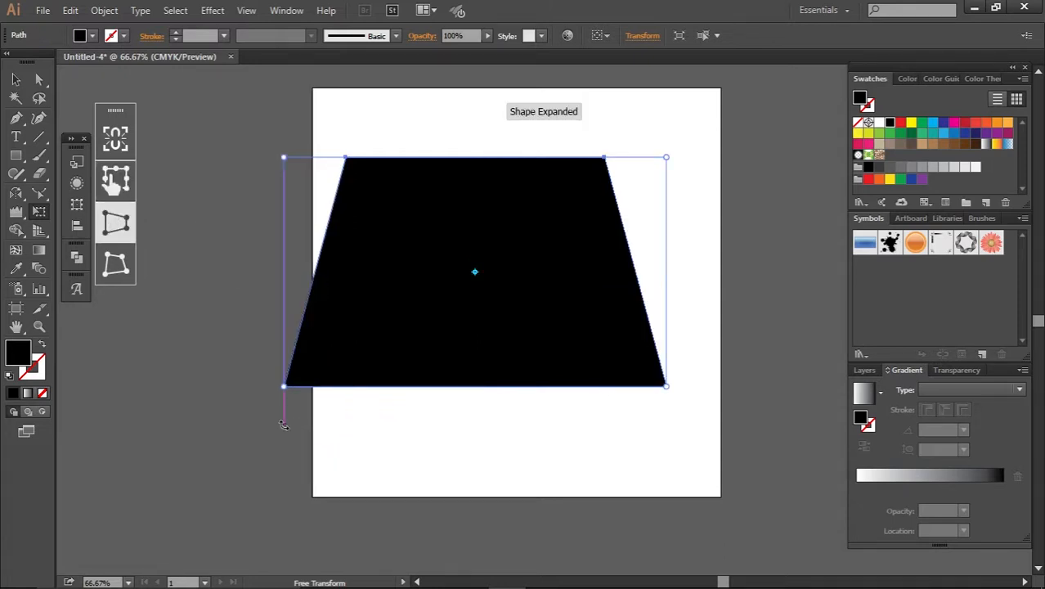
left_click(125, 261)
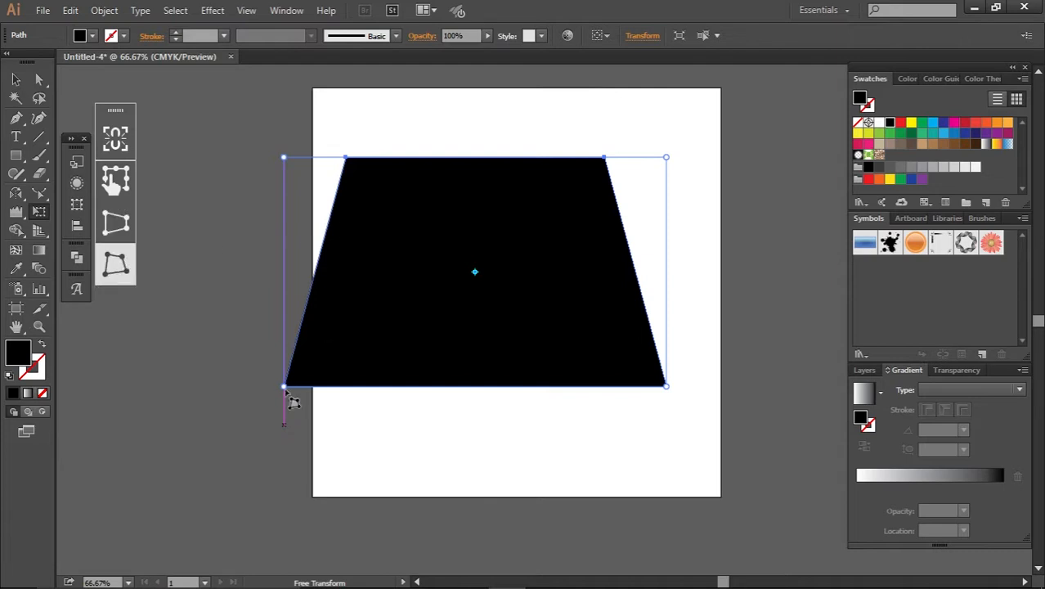
left_click_drag(289, 402, 333, 257)
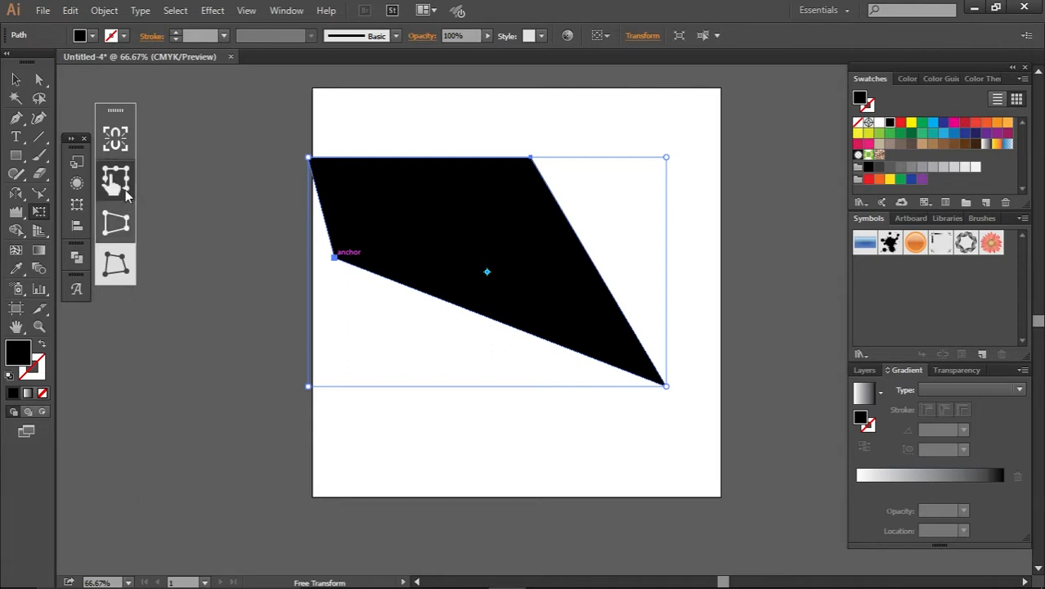
Shrink the distorted black shape with Free Transform by pulling its lower-right corner inward, and delete it from the artboard
left_click(125, 190)
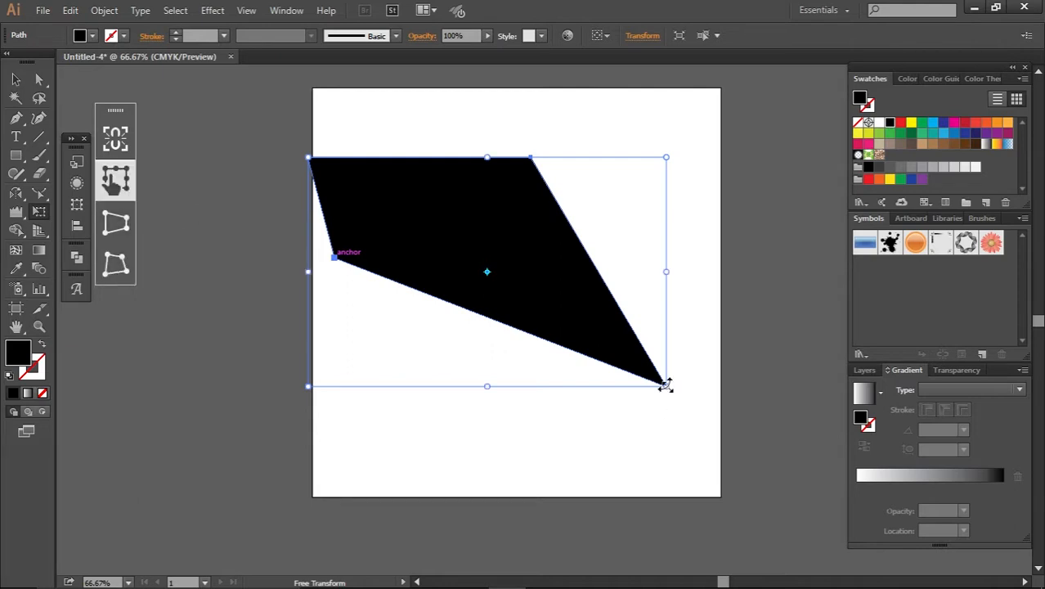
left_click_drag(667, 386, 580, 324)
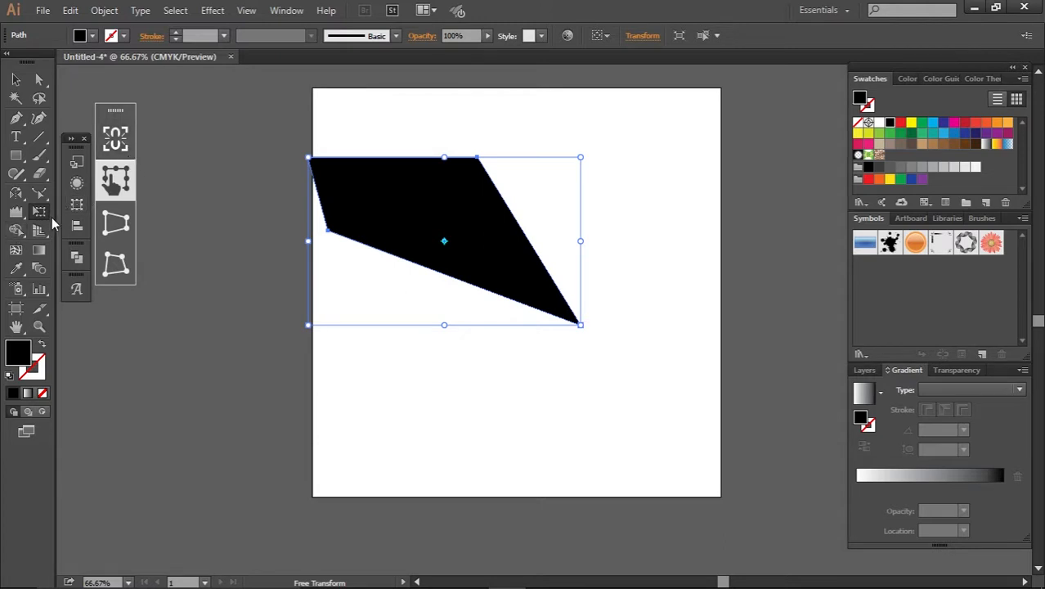
left_click(20, 80)
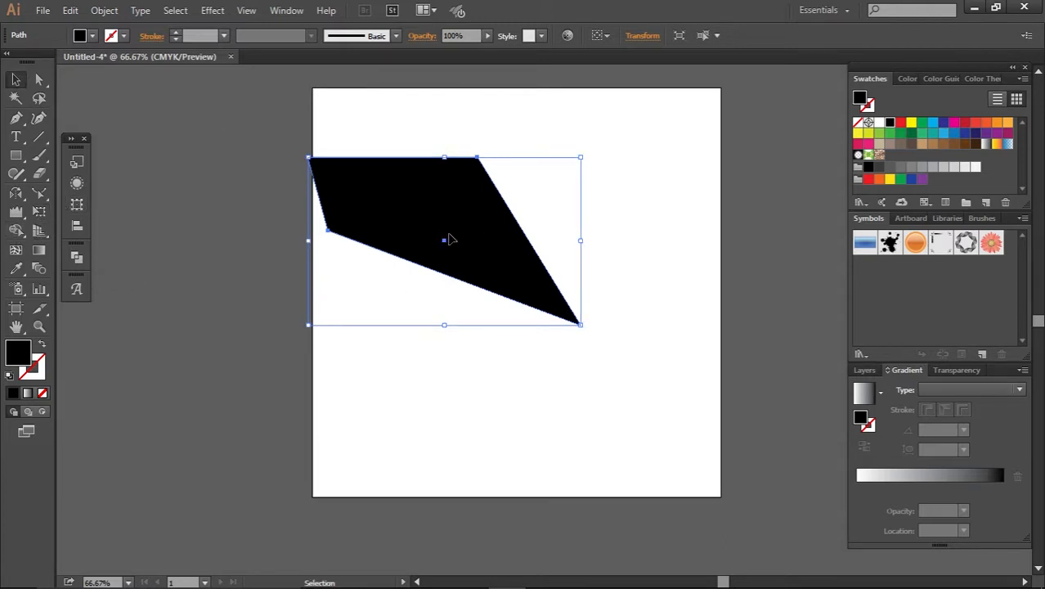
key("Delete")
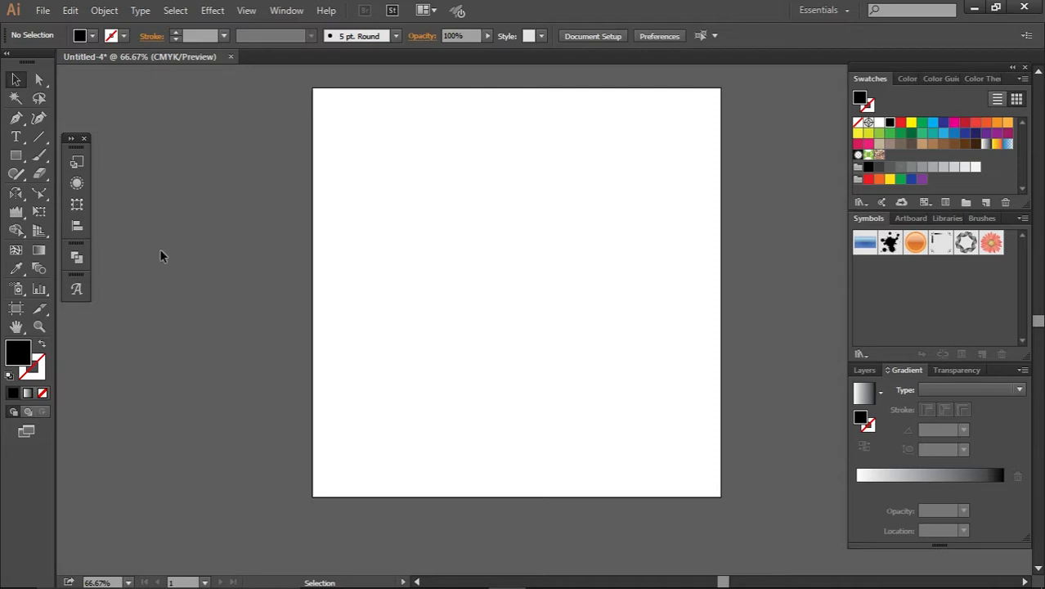
Draw four overlapping black rectangles: a wide one, a large square over its right part, a tall one over its left, and a wide one across the bottom
left_click(17, 231)
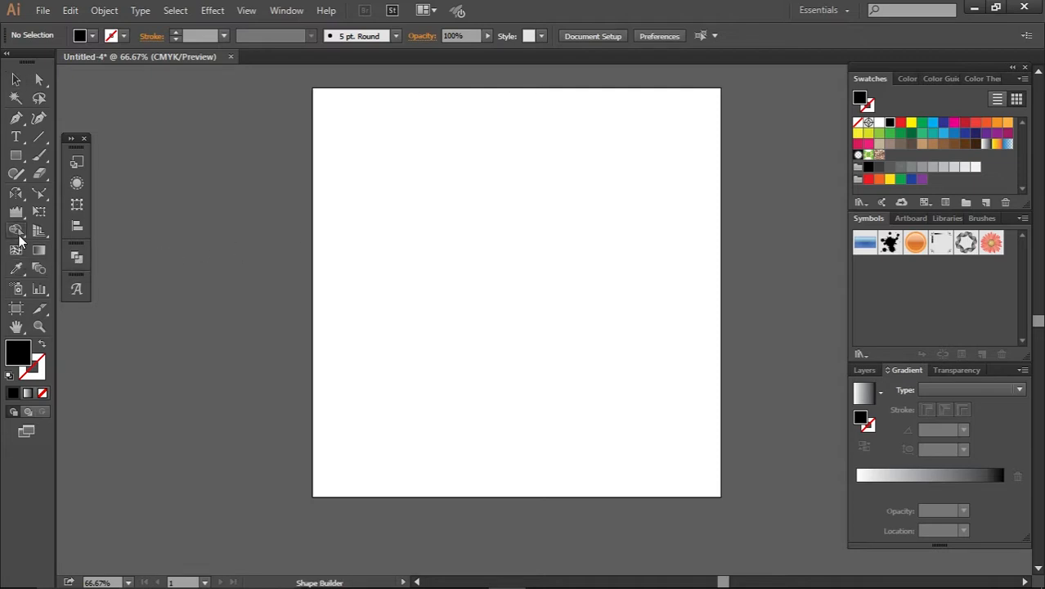
left_click(19, 235)
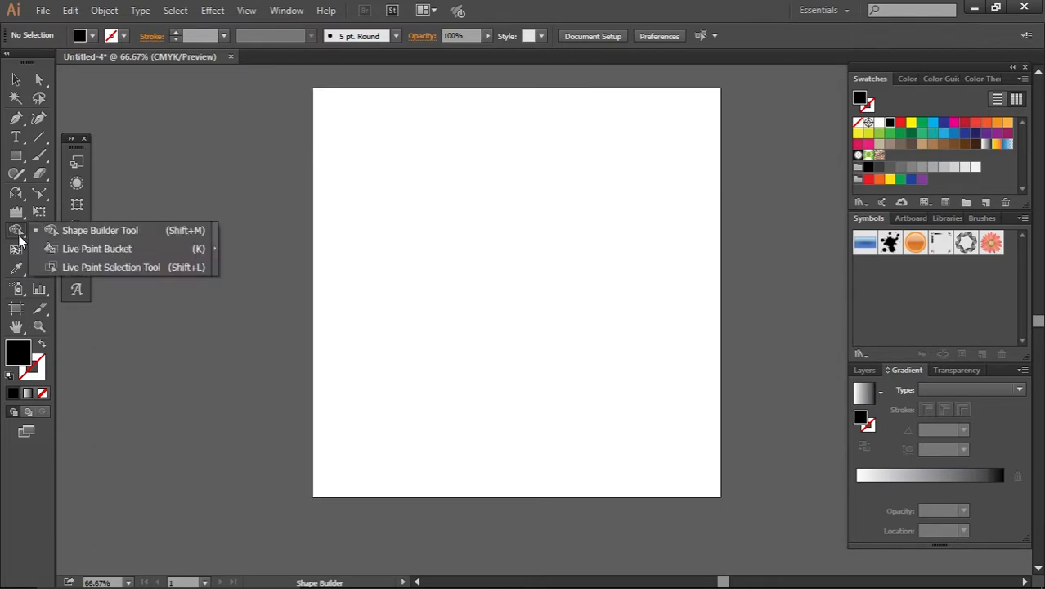
left_click(18, 160)
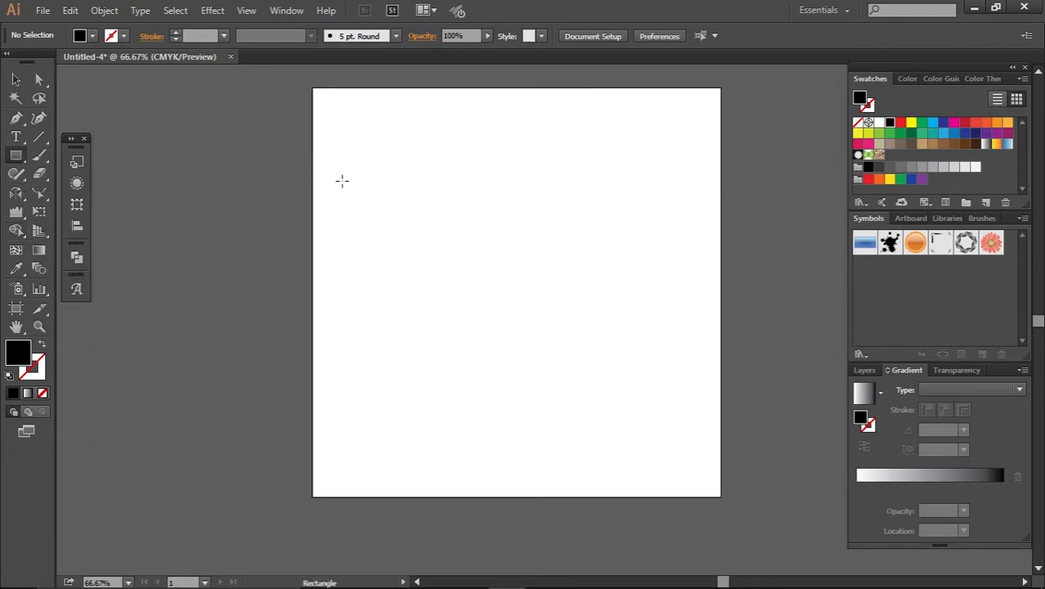
left_click_drag(342, 181, 546, 301)
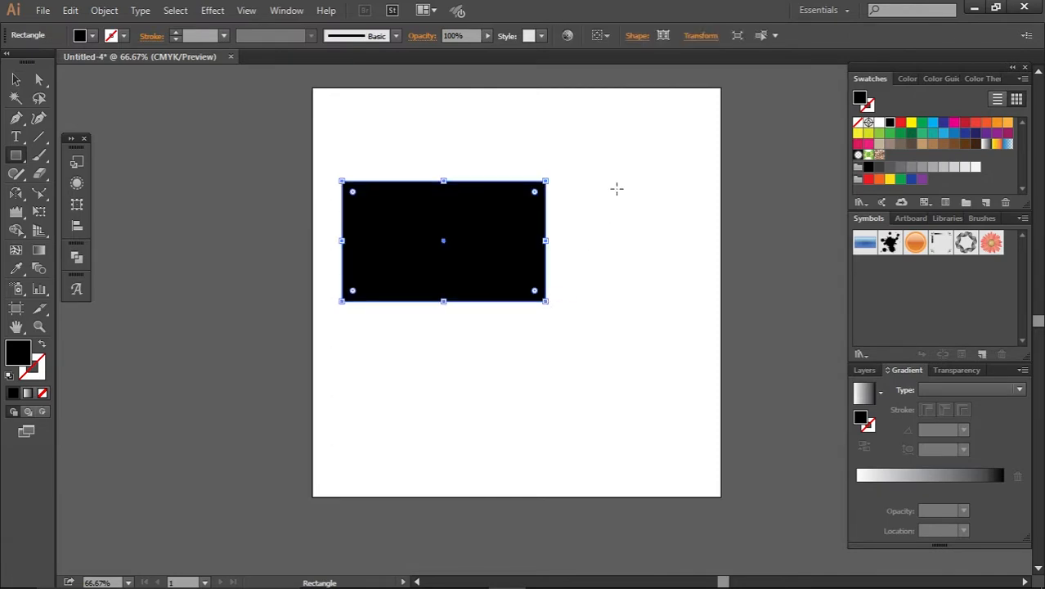
left_click_drag(618, 159, 439, 339)
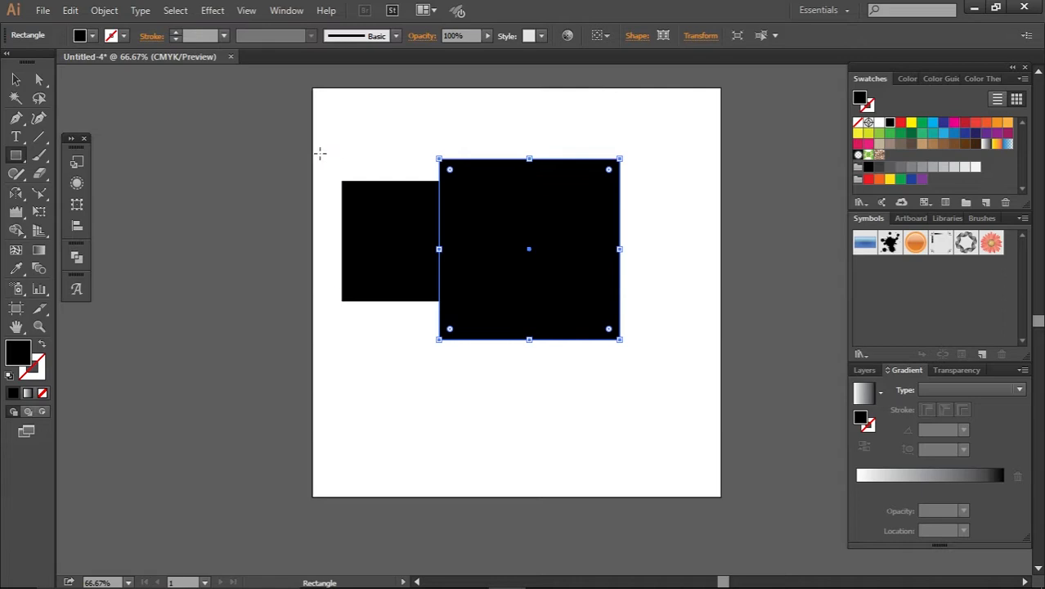
left_click_drag(320, 153, 412, 344)
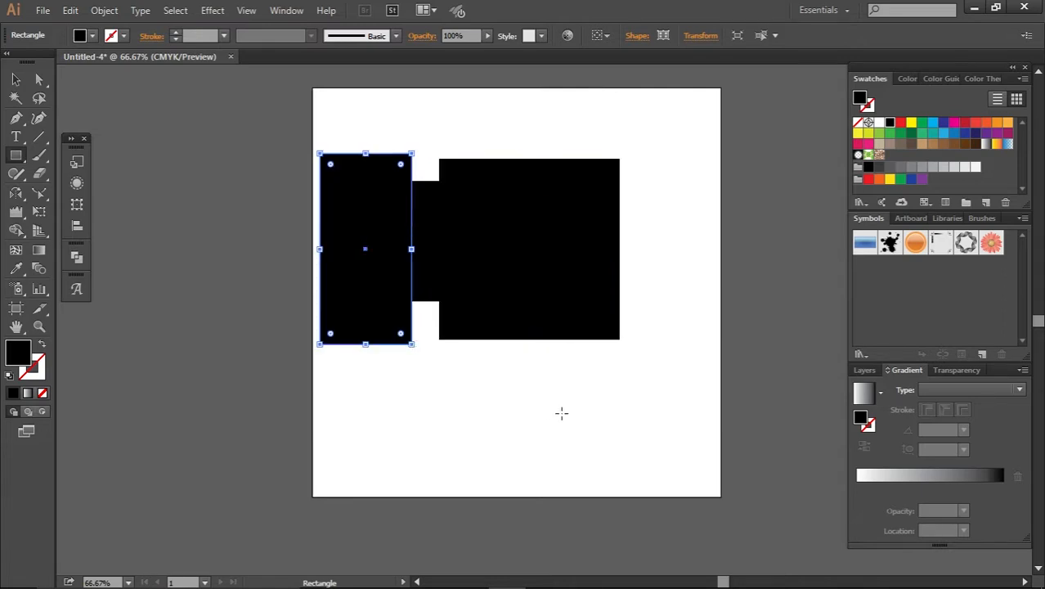
left_click_drag(561, 412, 311, 314)
Fill the tall left rectangle with green, the large square with light red, and the rectangle behind them with yellow
left_click(16, 79)
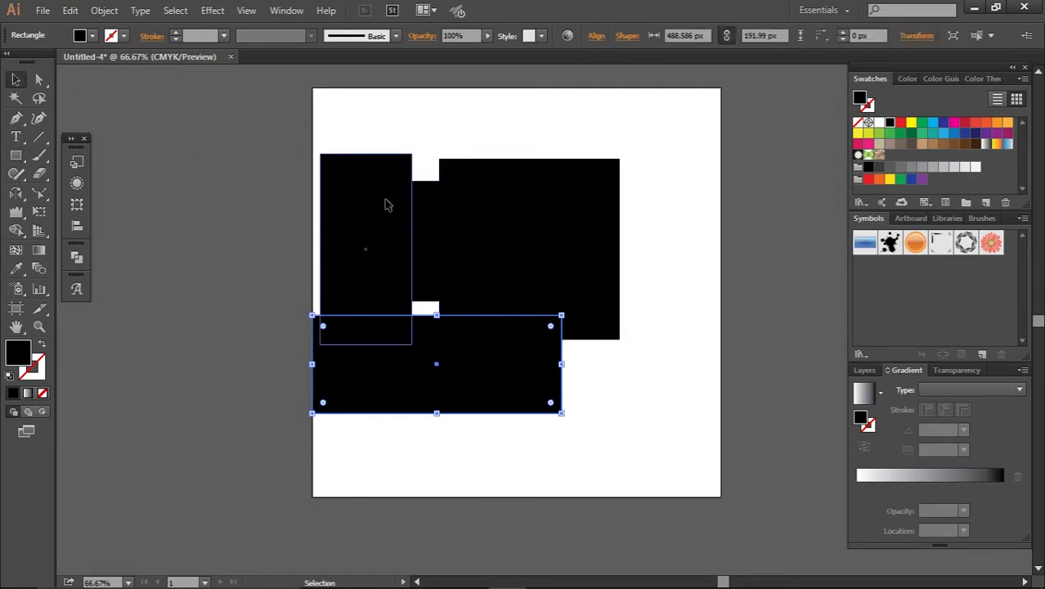
left_click(388, 204)
left_click(922, 123)
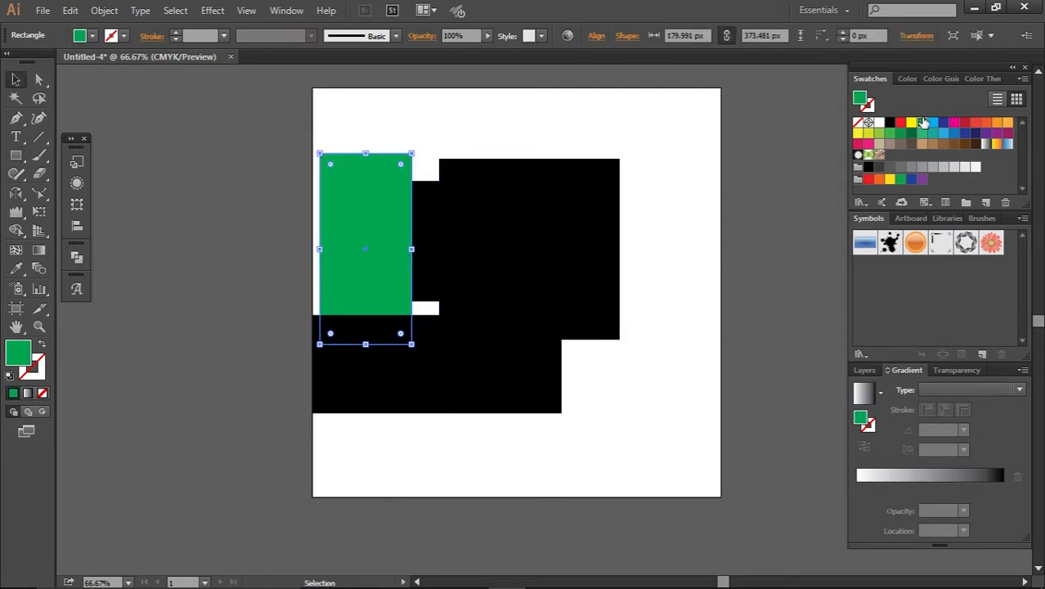
left_click(484, 222)
left_click(979, 123)
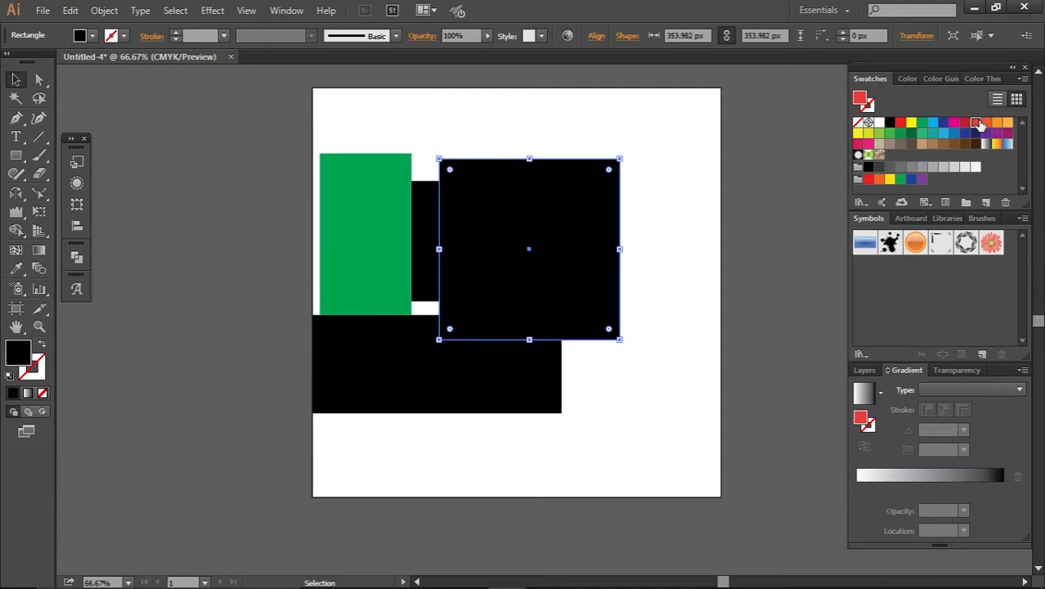
left_click(433, 242)
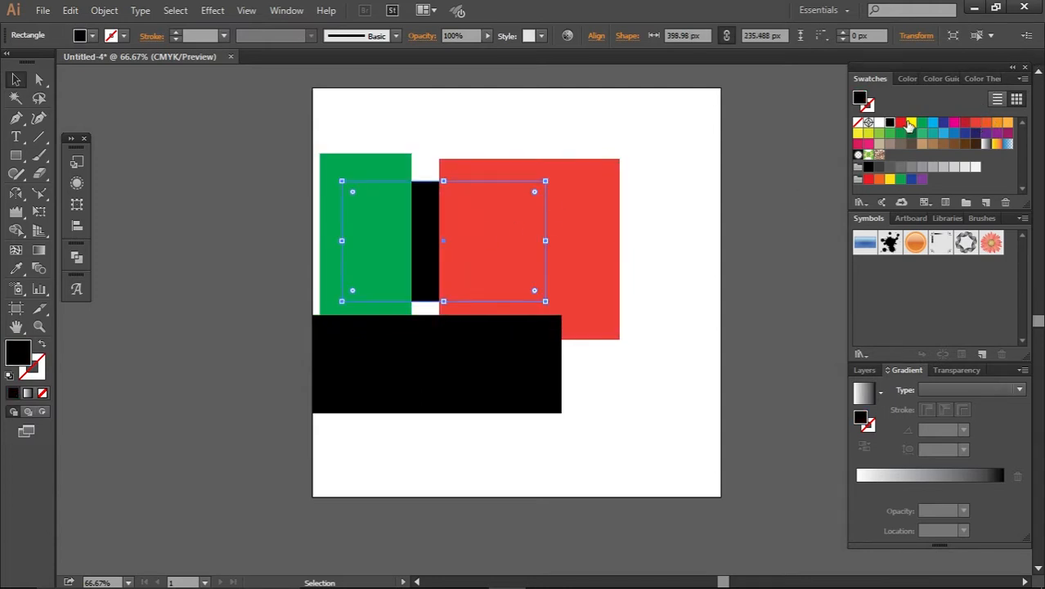
left_click(913, 125)
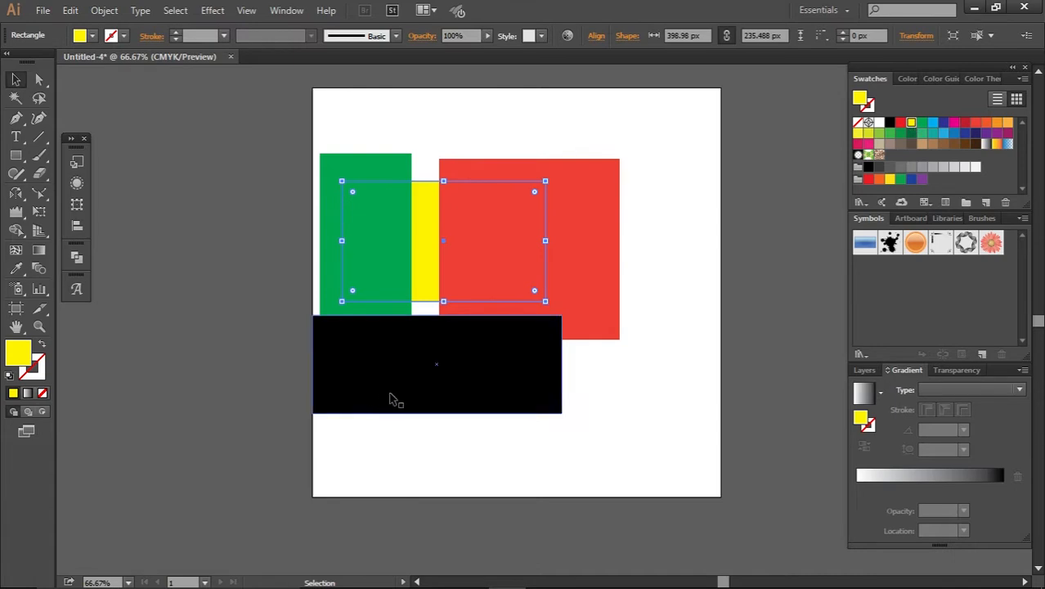
Fill the bottom wide rectangle with purple and shift it slightly to the right
left_click(484, 330)
left_click(998, 133)
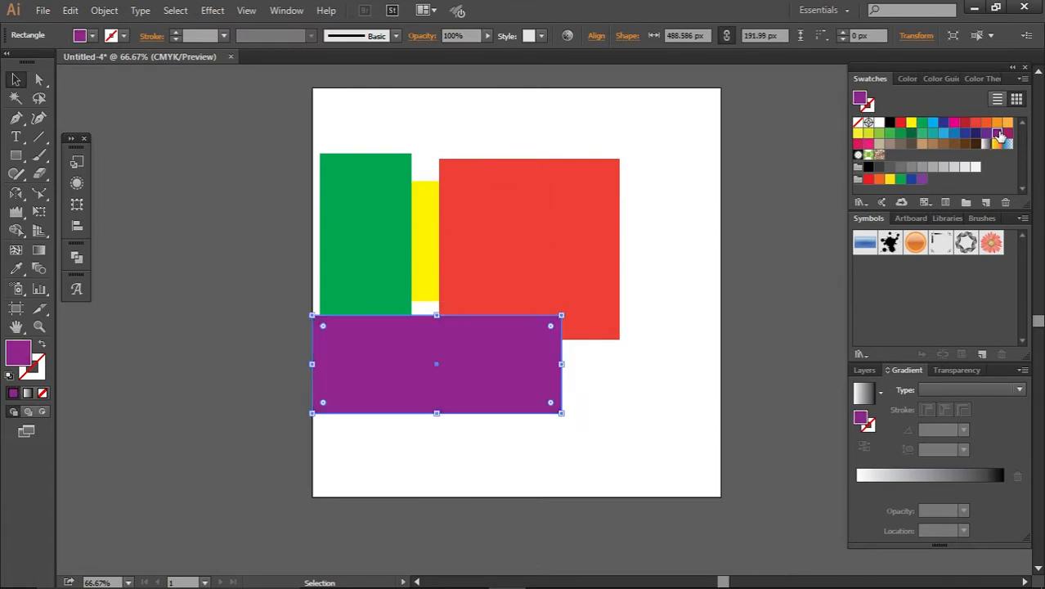
left_click(608, 426)
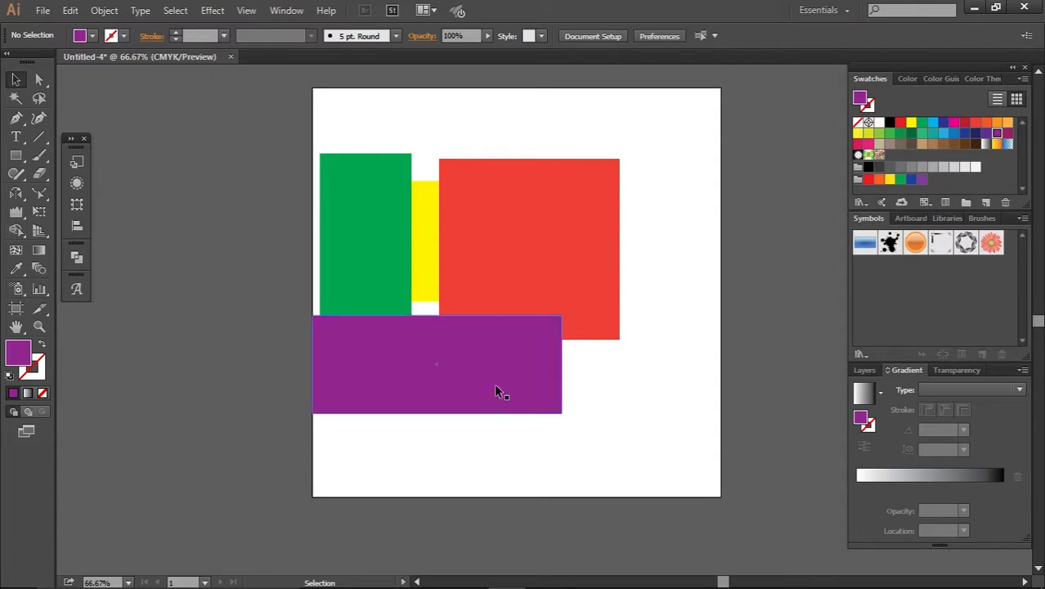
left_click_drag(497, 389, 504, 390)
left_click(582, 454)
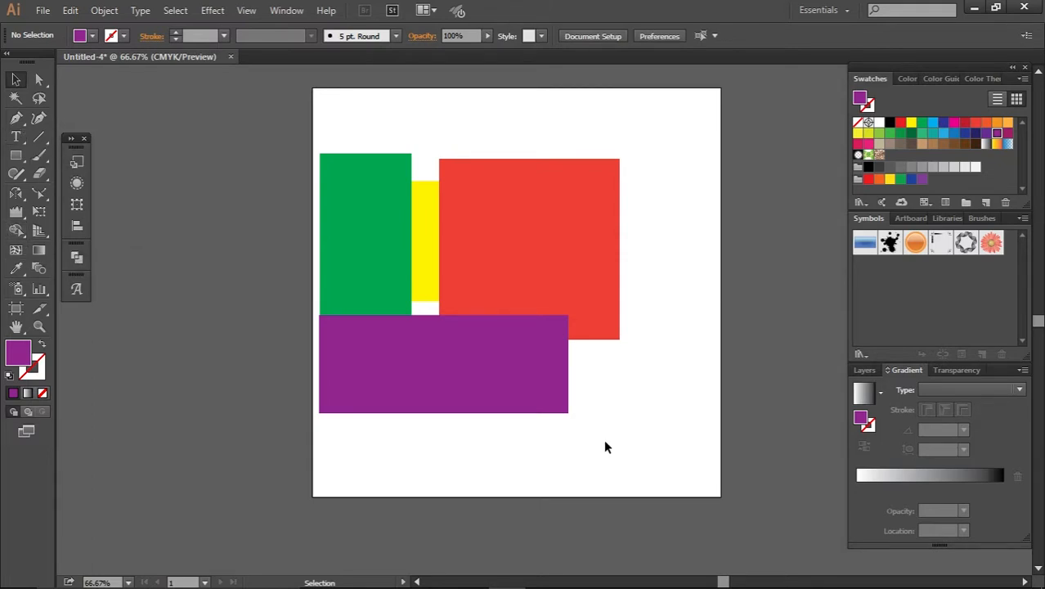
Select all four rectangles and fill the yellow rectangle's overlaps with the green and red ones in purple using Shape Builder
left_click_drag(604, 439, 417, 194)
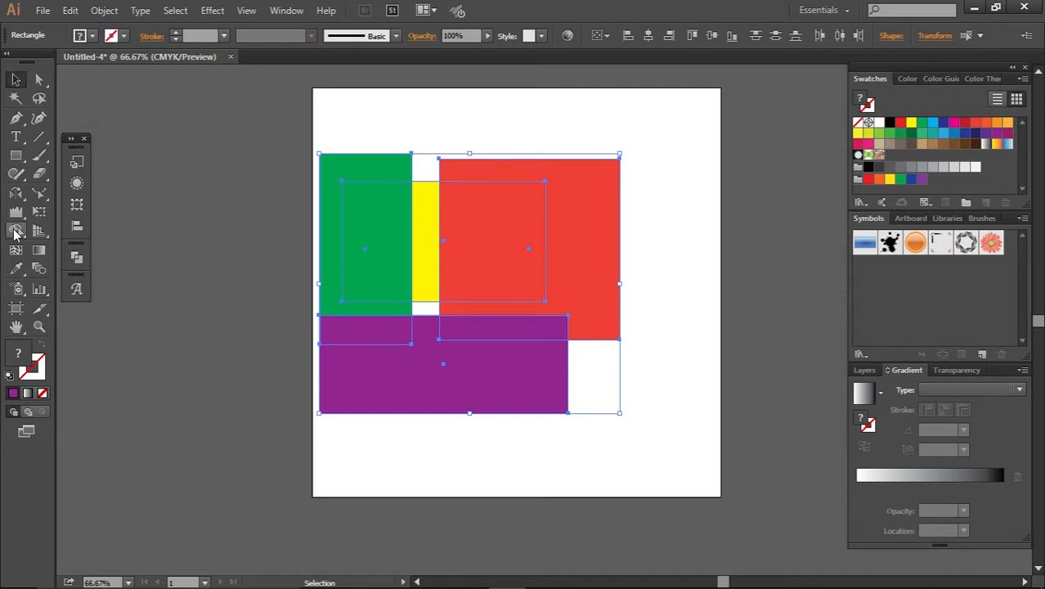
left_click(15, 233)
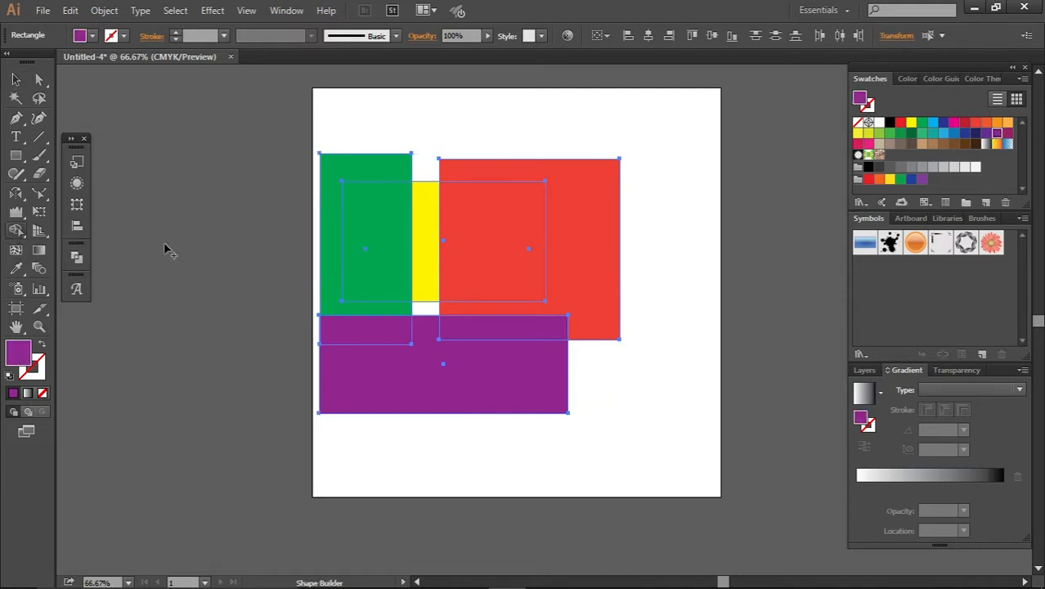
left_click(390, 262)
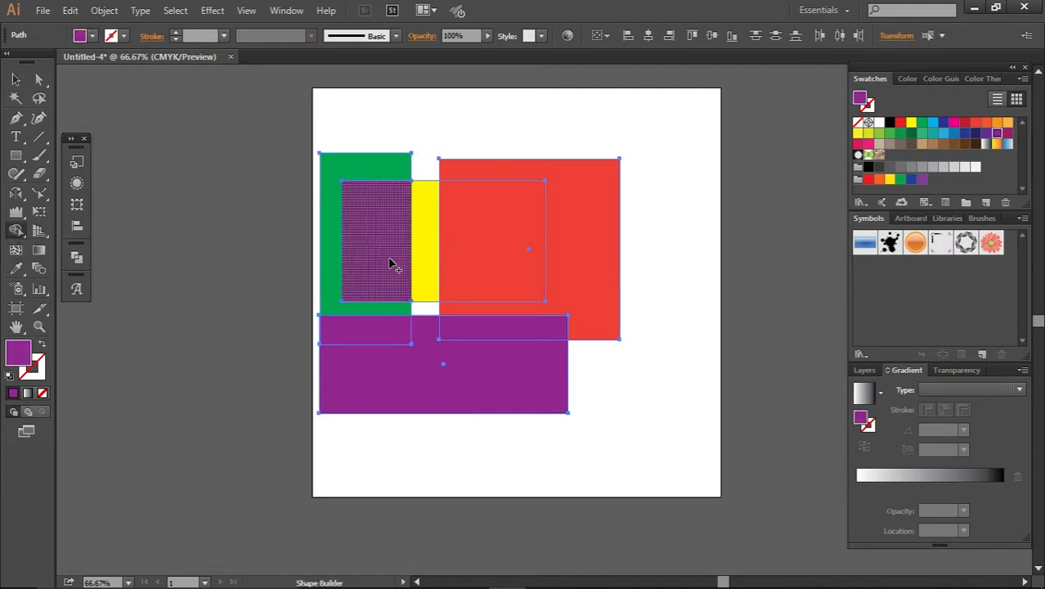
left_click(478, 247)
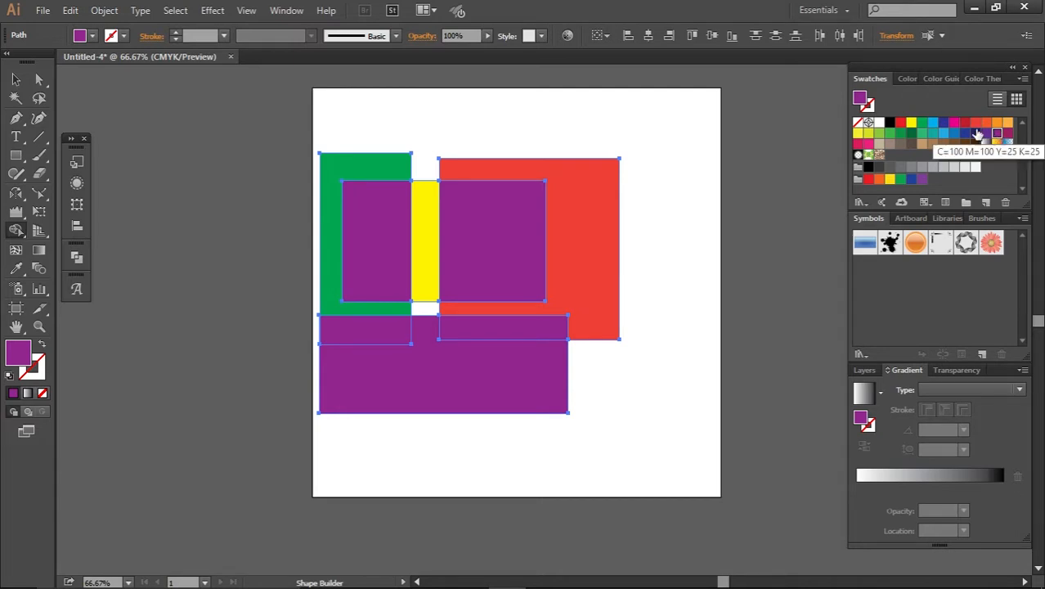
Fill all four overlap areas of the rectangles with dark green using Shape Builder
left_click(913, 135)
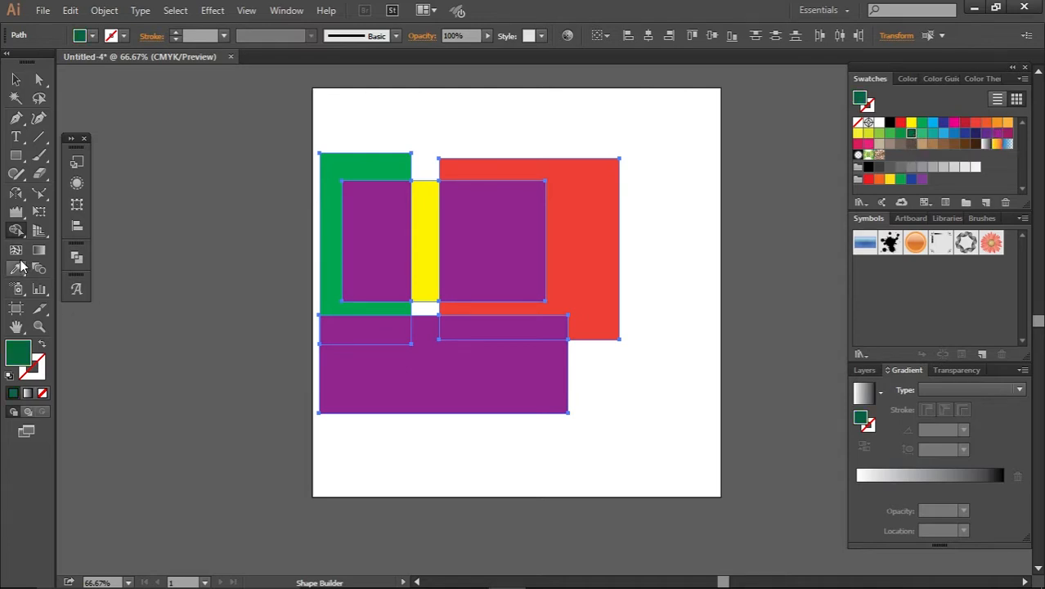
left_click(402, 244)
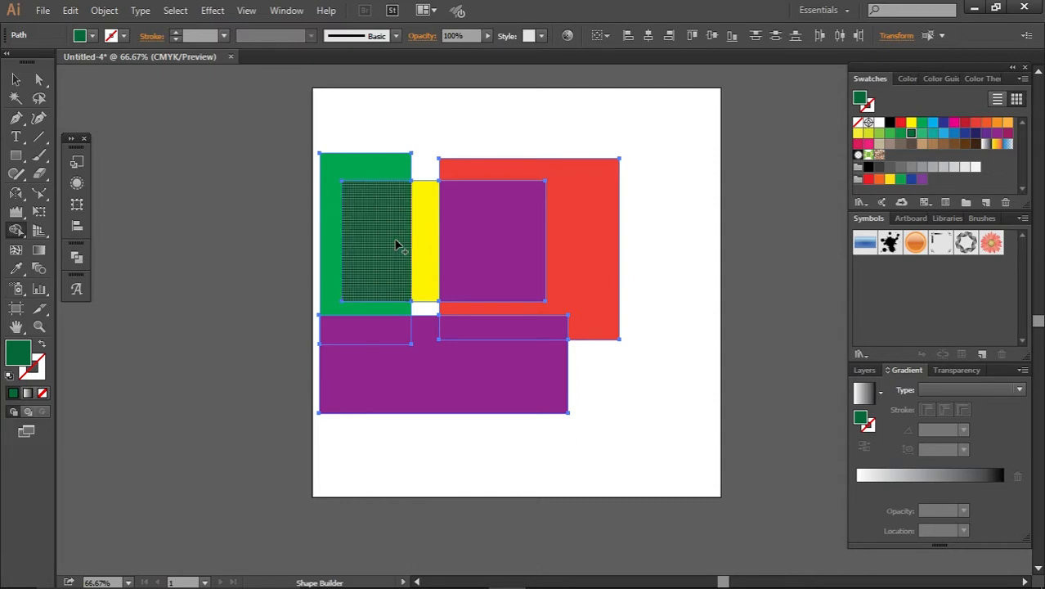
left_click(512, 236)
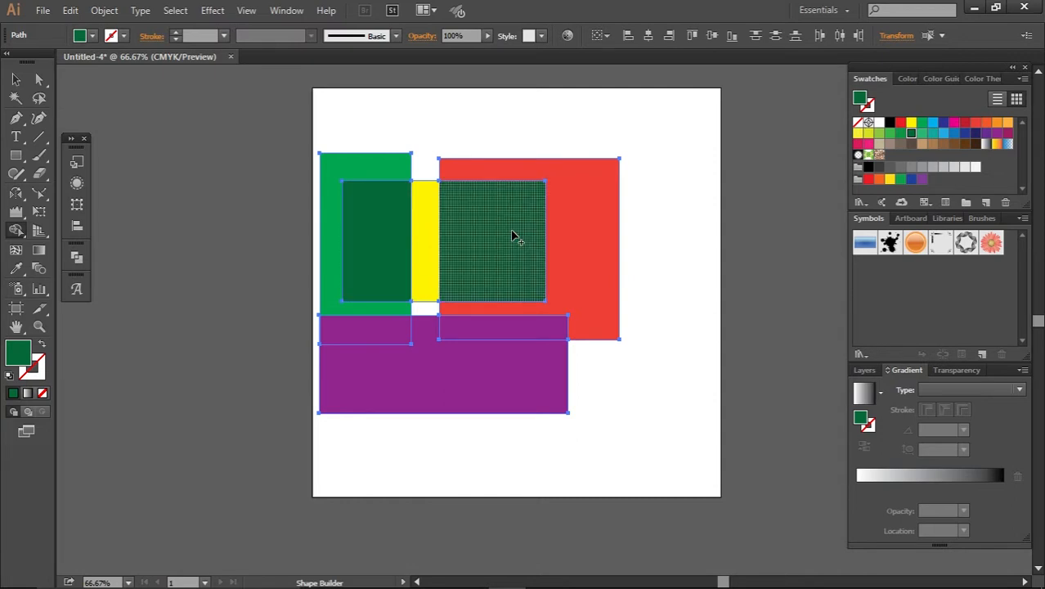
left_click(501, 325)
left_click(386, 344)
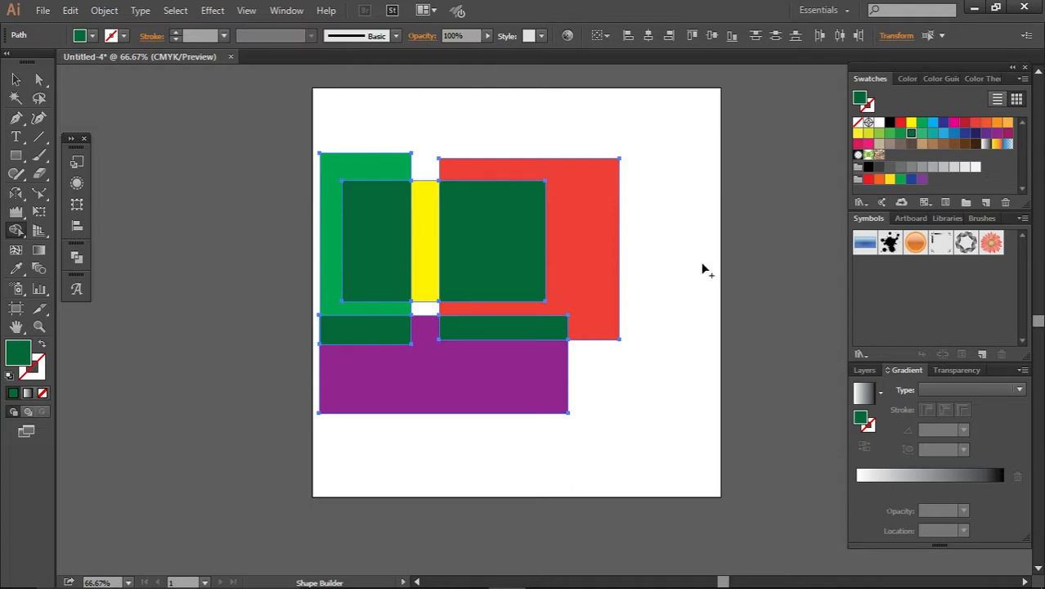
Fill the remaining green, red, purple and yellow areas with dark blue using Shape Builder
left_click(941, 123)
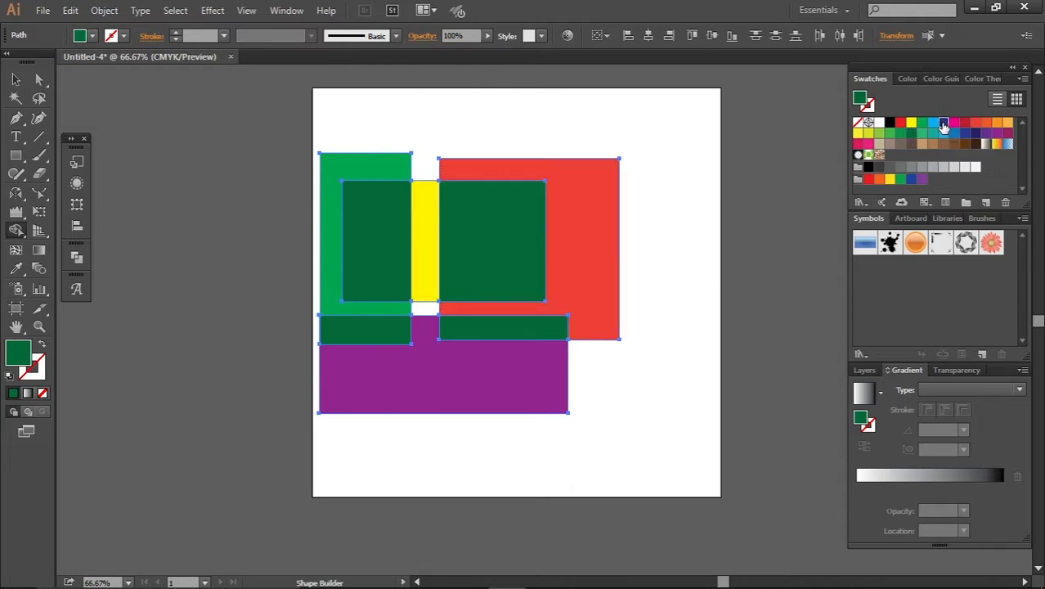
left_click(594, 226)
left_click(382, 176)
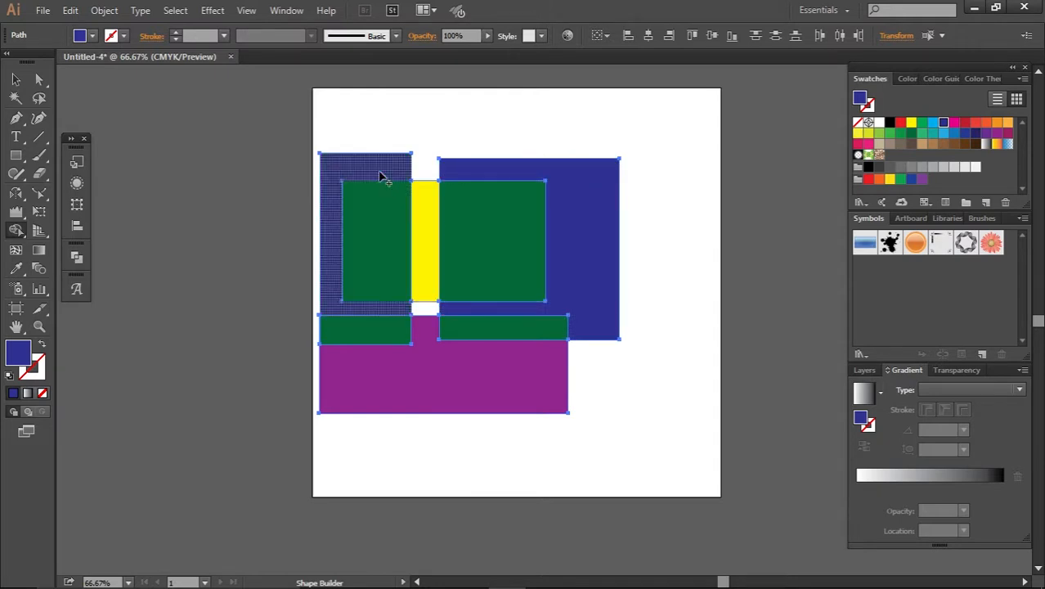
left_click(401, 399)
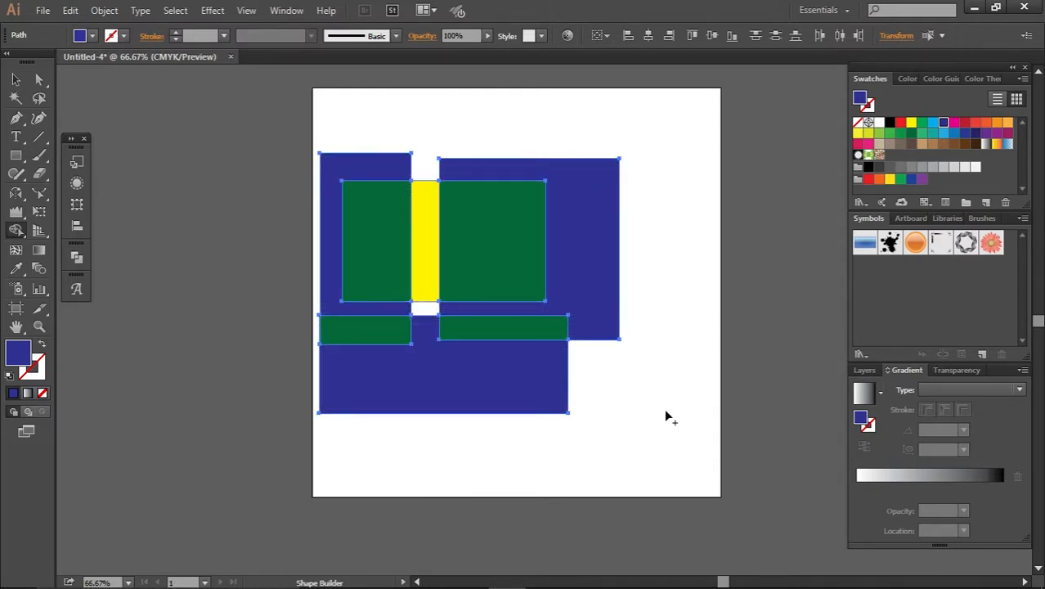
left_click(424, 280)
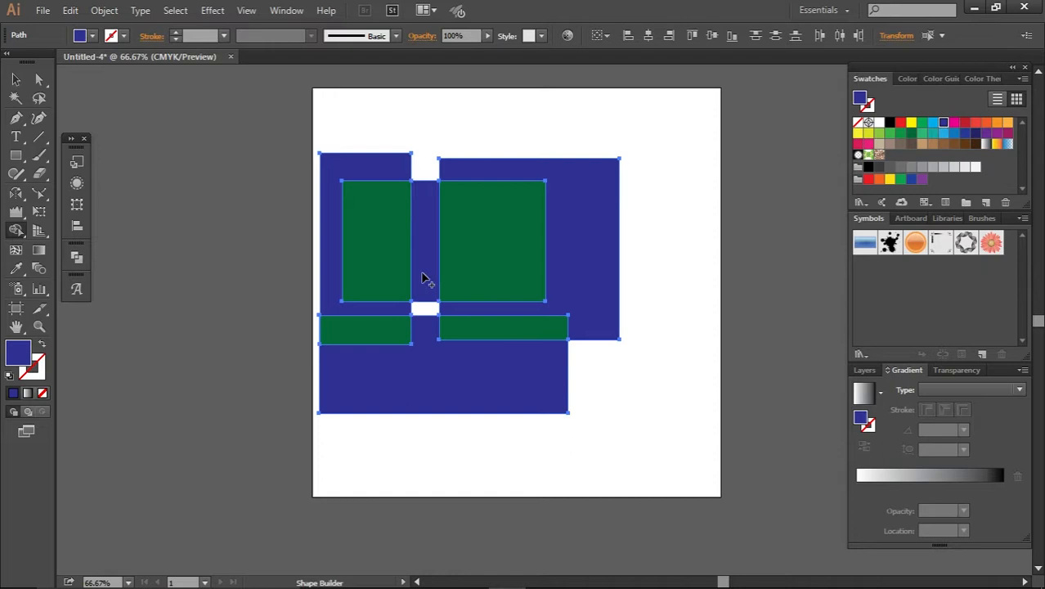
Make the selected shapes a Live Paint group by filling the upper-left dark green area with dark blue using the Live Paint Bucket
left_click(18, 233)
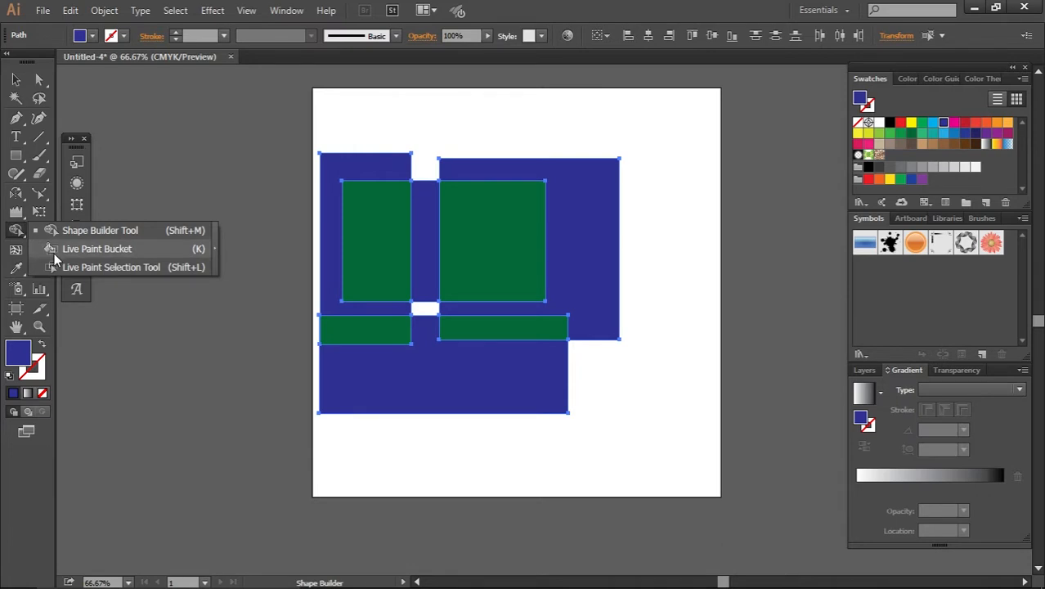
left_click(55, 250)
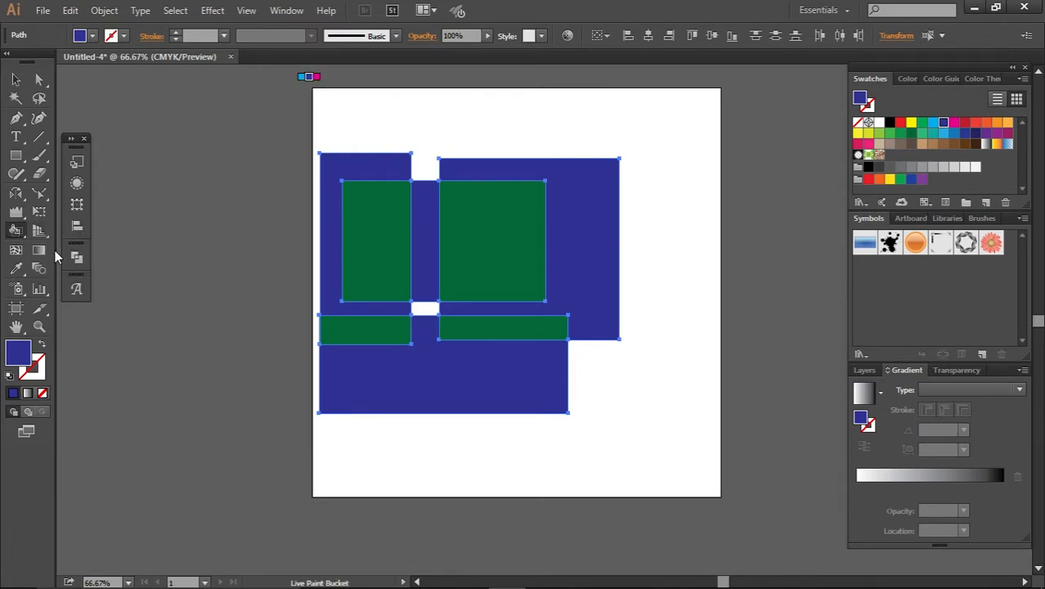
left_click(397, 239)
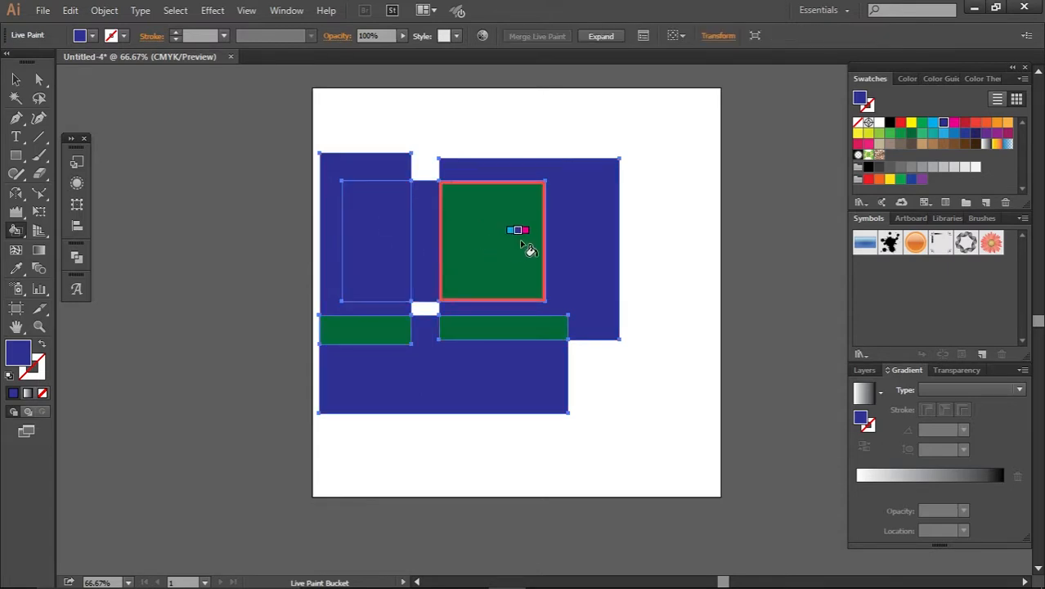
Switch the Live Paint Bucket's color to yellow and fill the two upper inner rectangles with it
key("Left")
key("Left")
key("Left")
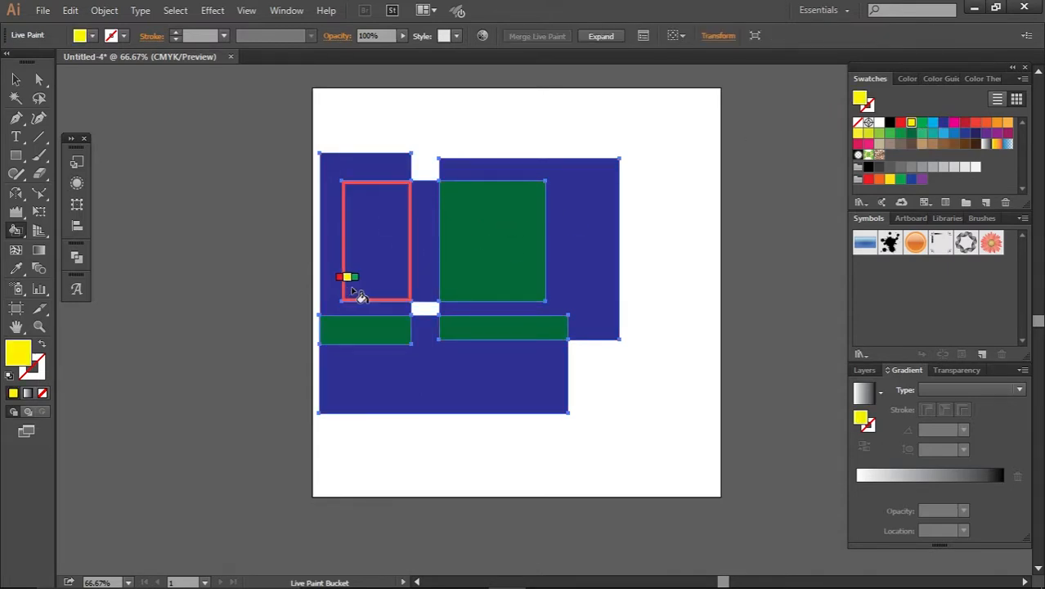
left_click(361, 288)
left_click(512, 242)
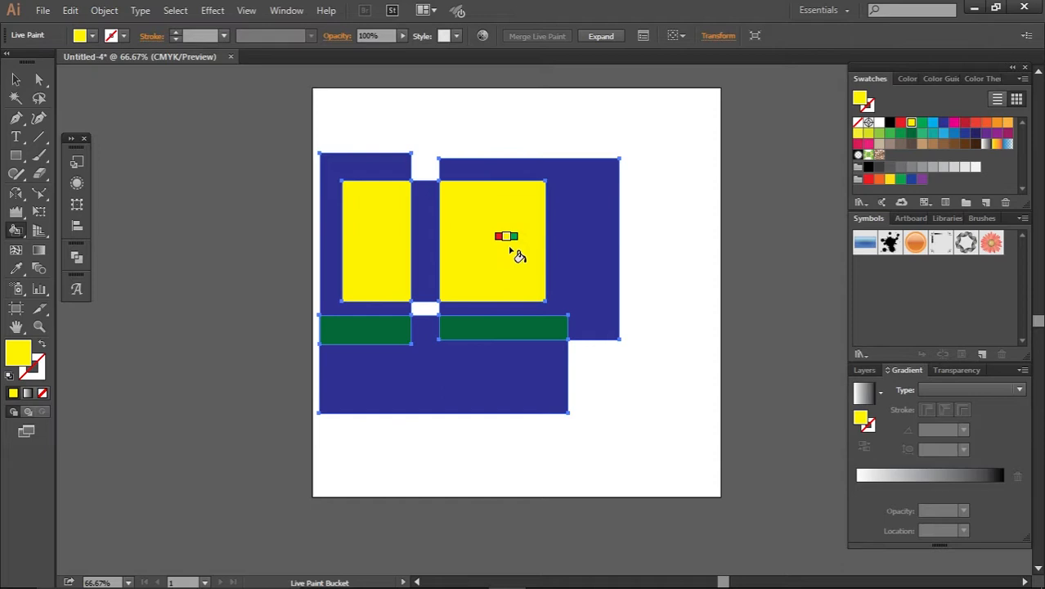
Fill both dark green strips and the large lower blue area with yellow using the Live Paint Bucket
left_click(516, 324)
left_click(507, 369)
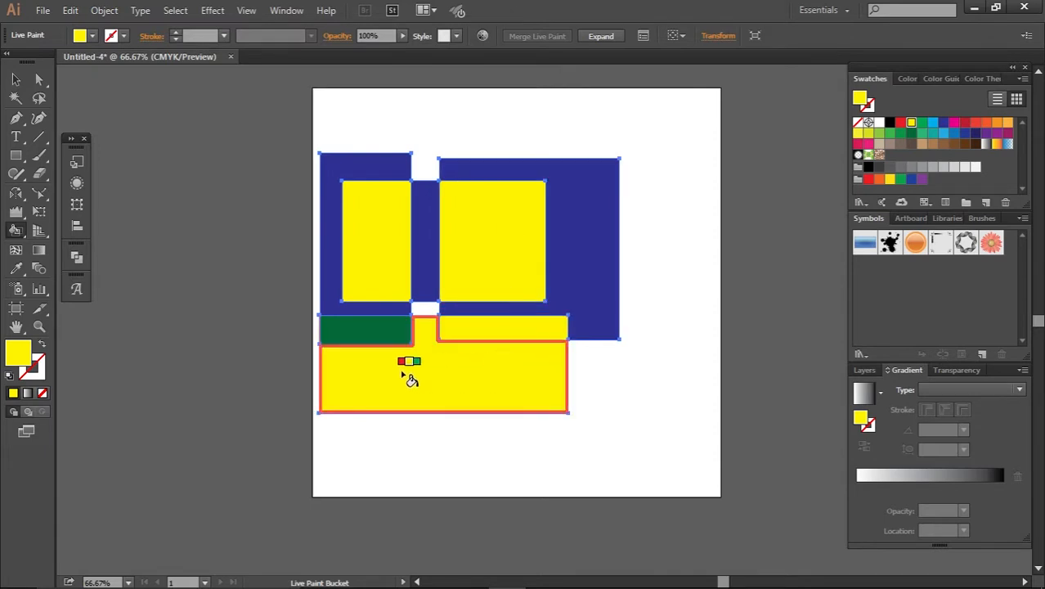
left_click(366, 339)
Refill the large lower area with navy and then light orange, and fill the two upper inner rectangles with the same light orange
left_click(976, 134)
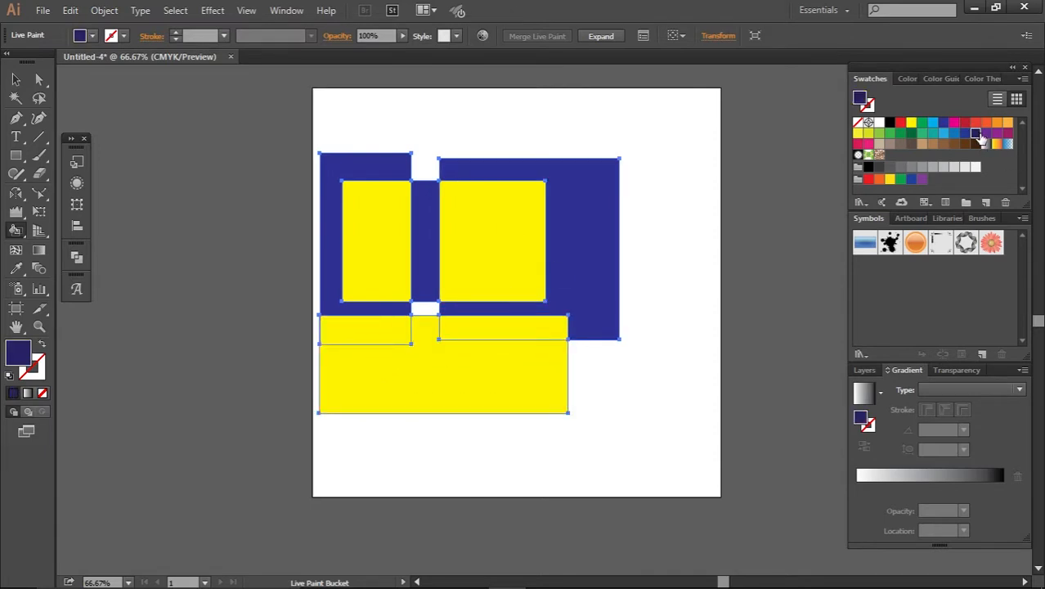
left_click(515, 394)
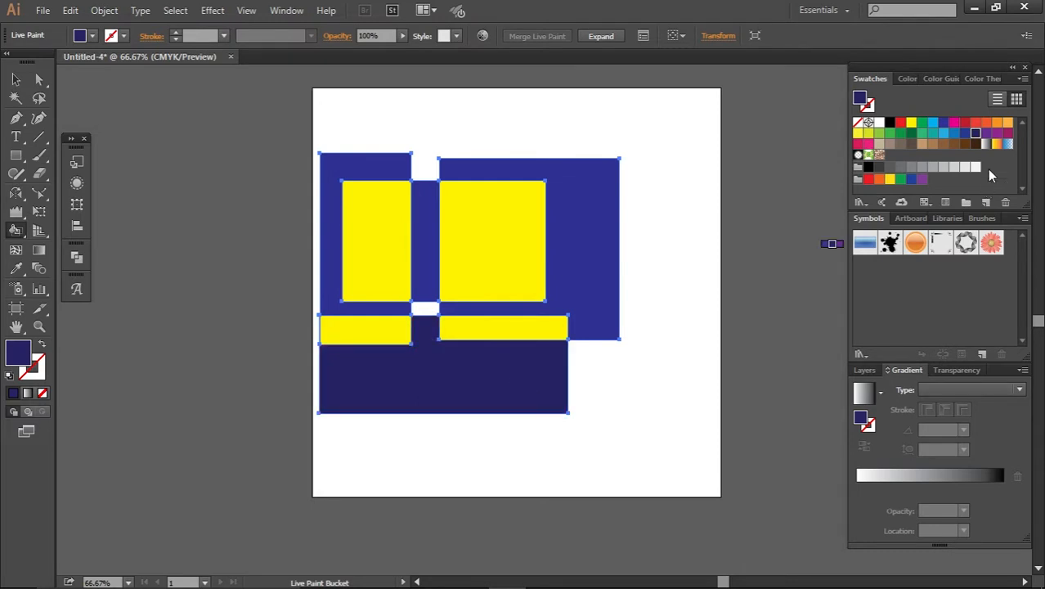
left_click(1007, 122)
left_click(482, 409)
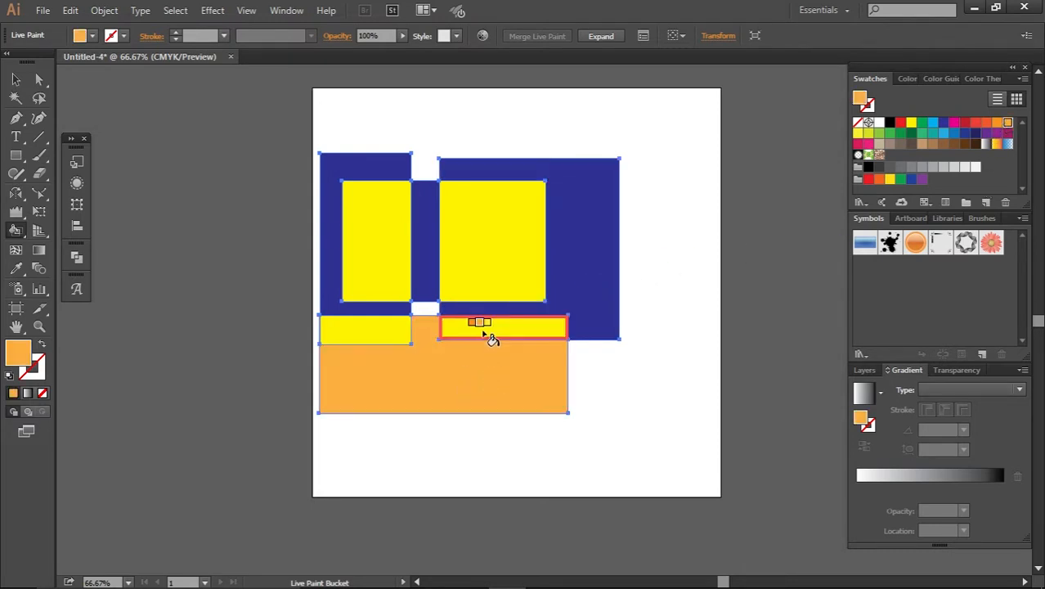
left_click(489, 275)
left_click(406, 268)
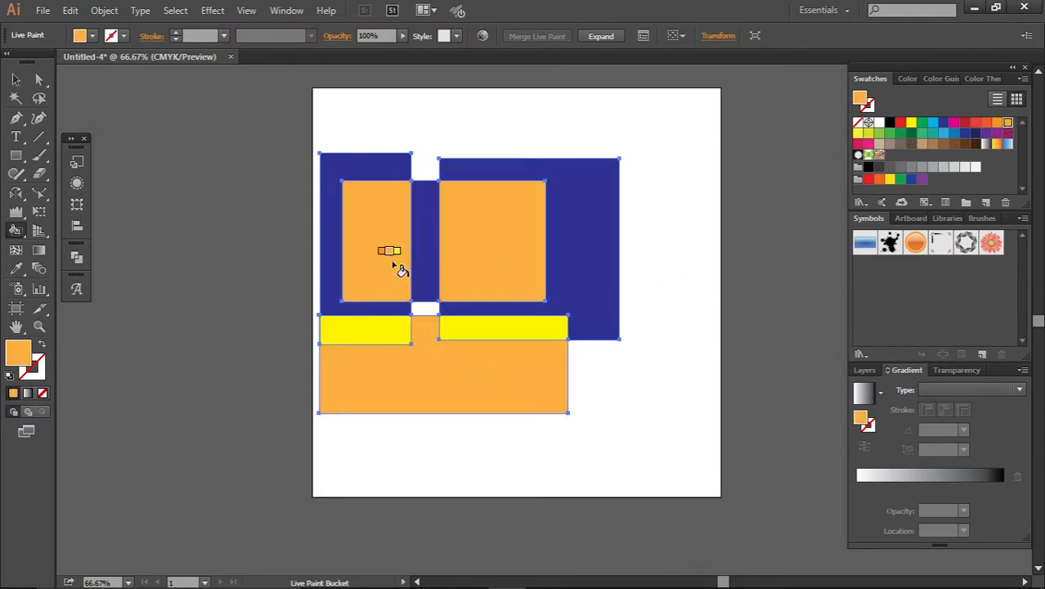
Recolor the blue area around the right inner rectangle crimson red using the Live Paint Selection tool
left_click(16, 230)
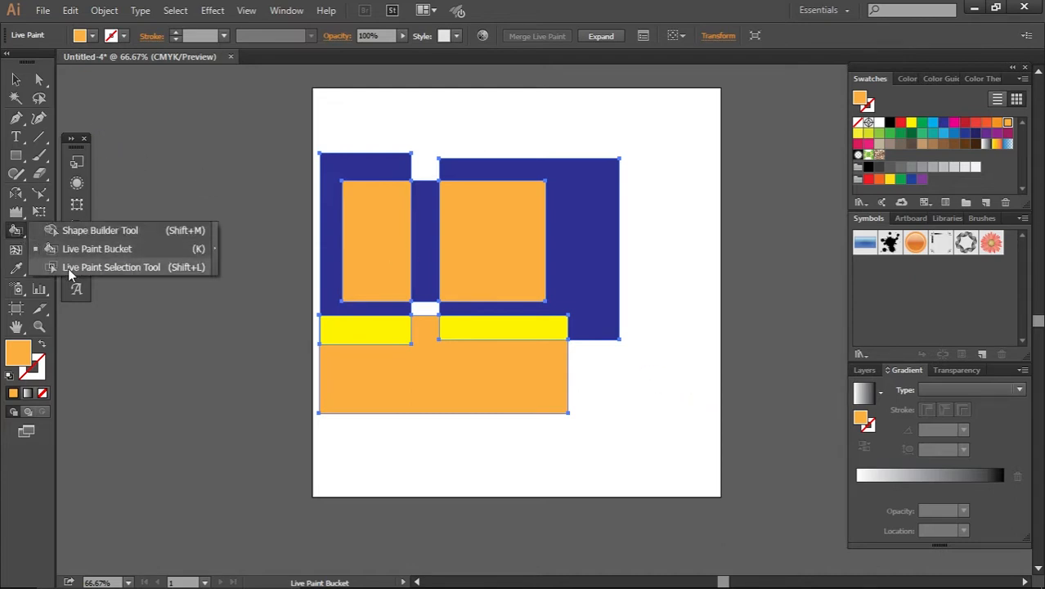
left_click(68, 267)
left_click(594, 229)
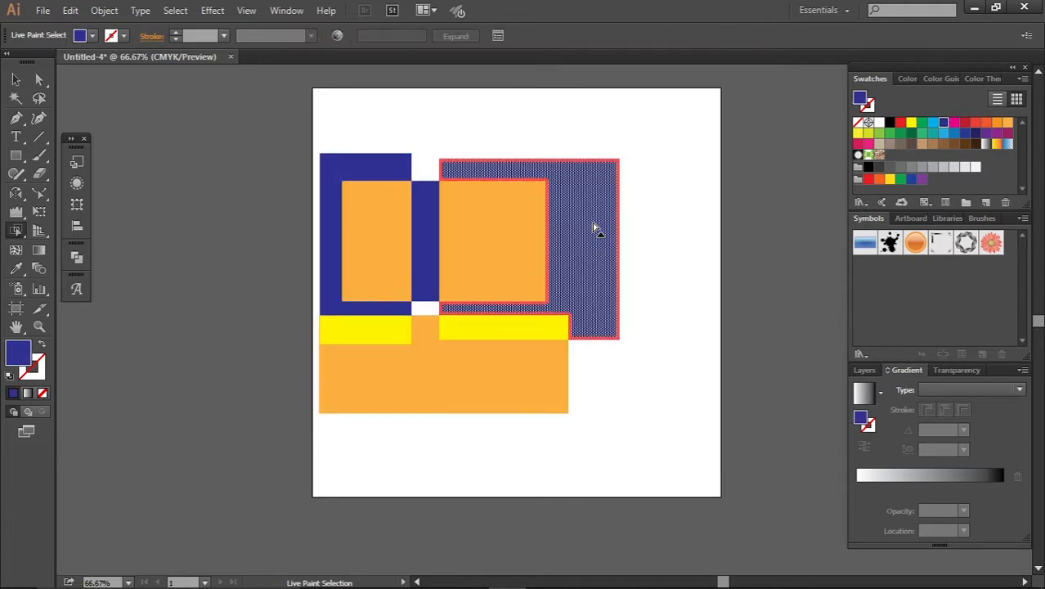
left_click(964, 122)
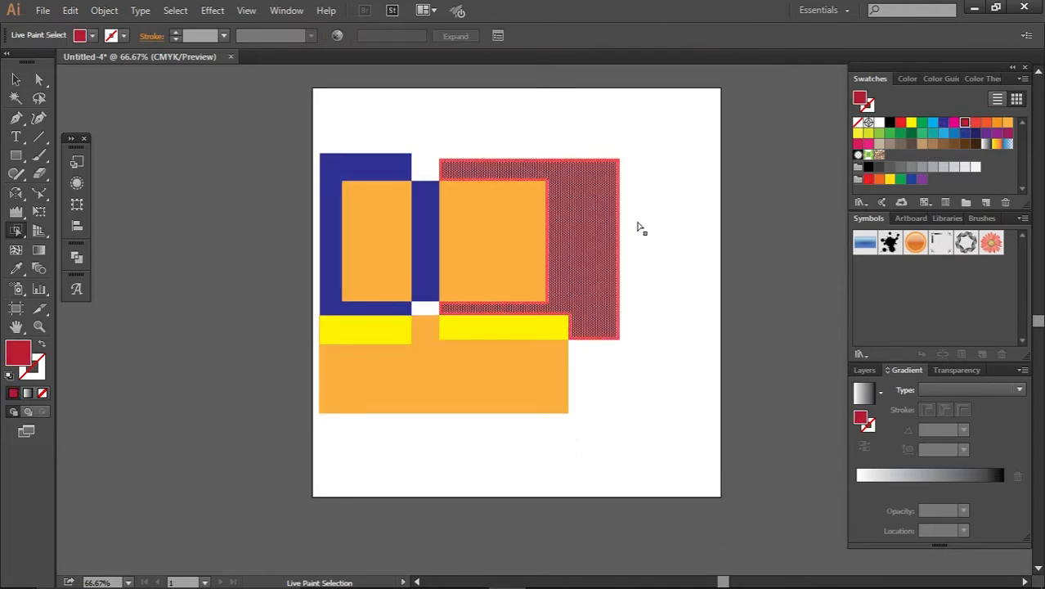
left_click(676, 238)
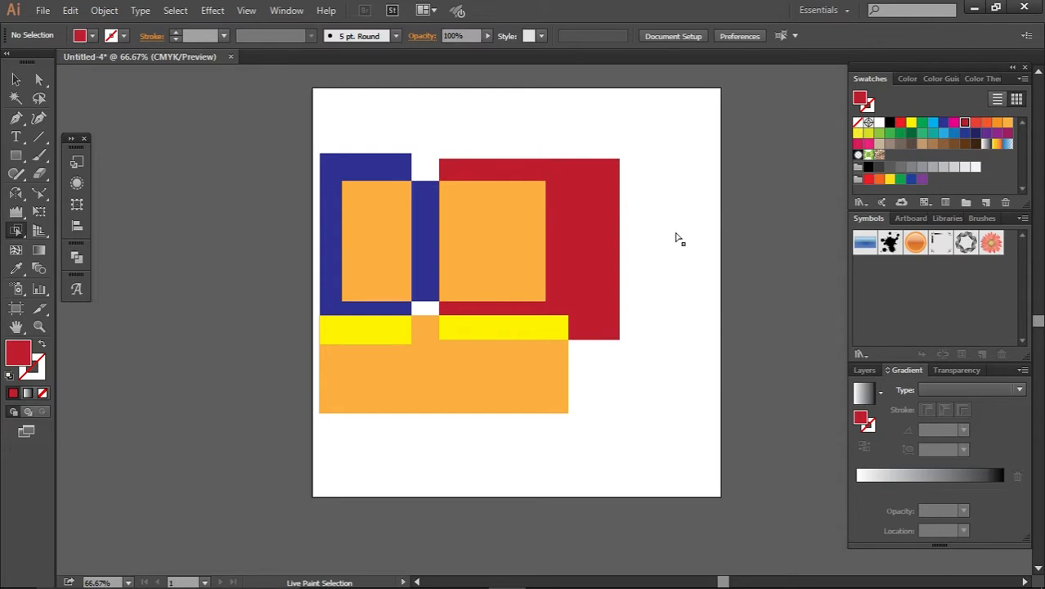
Recolor the blue area around the left inner rectangle magenta-purple with Live Paint Selection
left_click(344, 165)
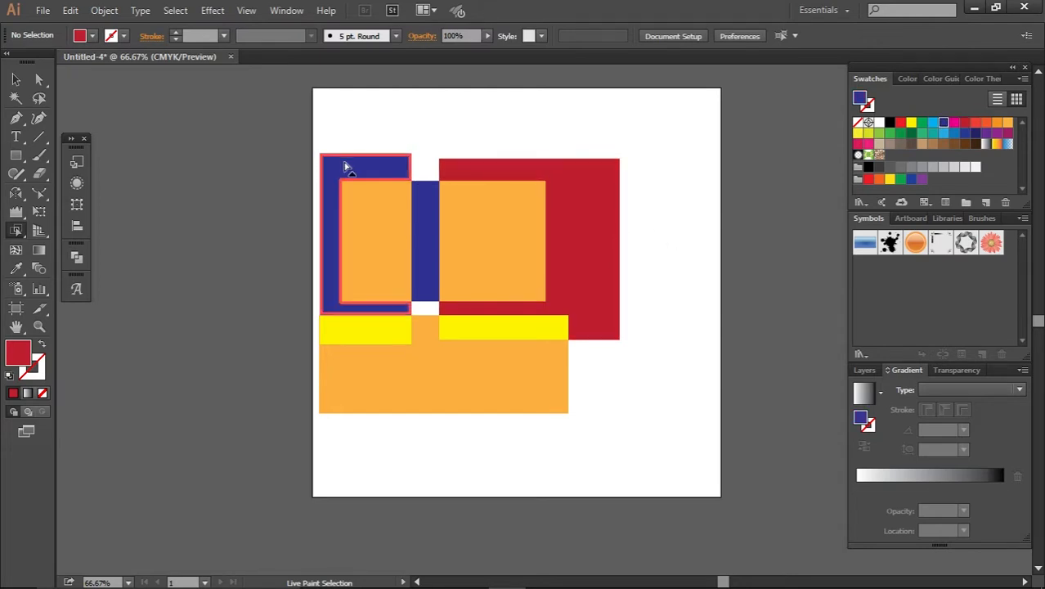
left_click(1005, 133)
left_click(753, 298)
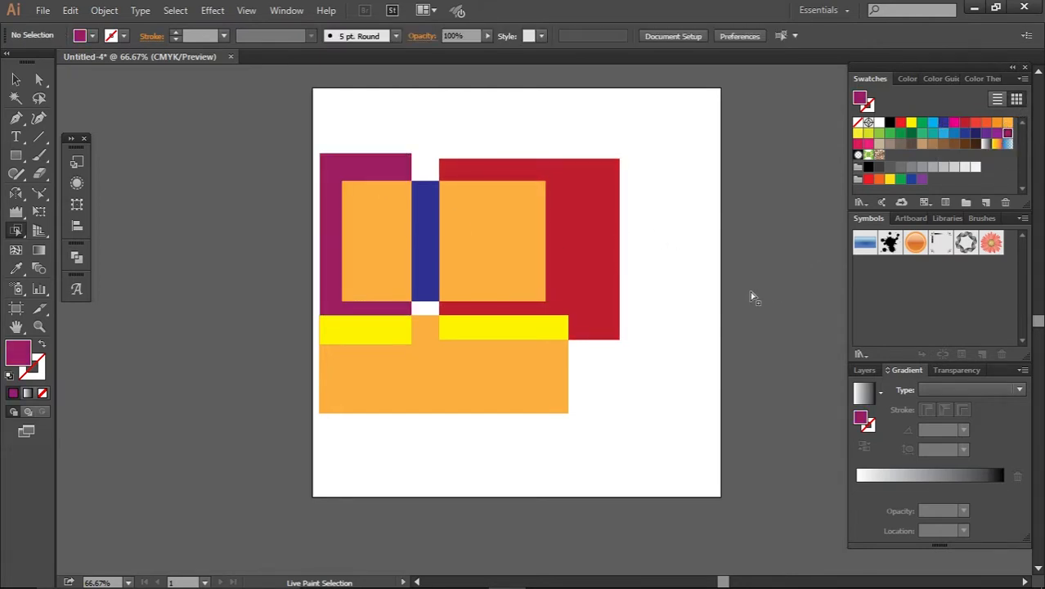
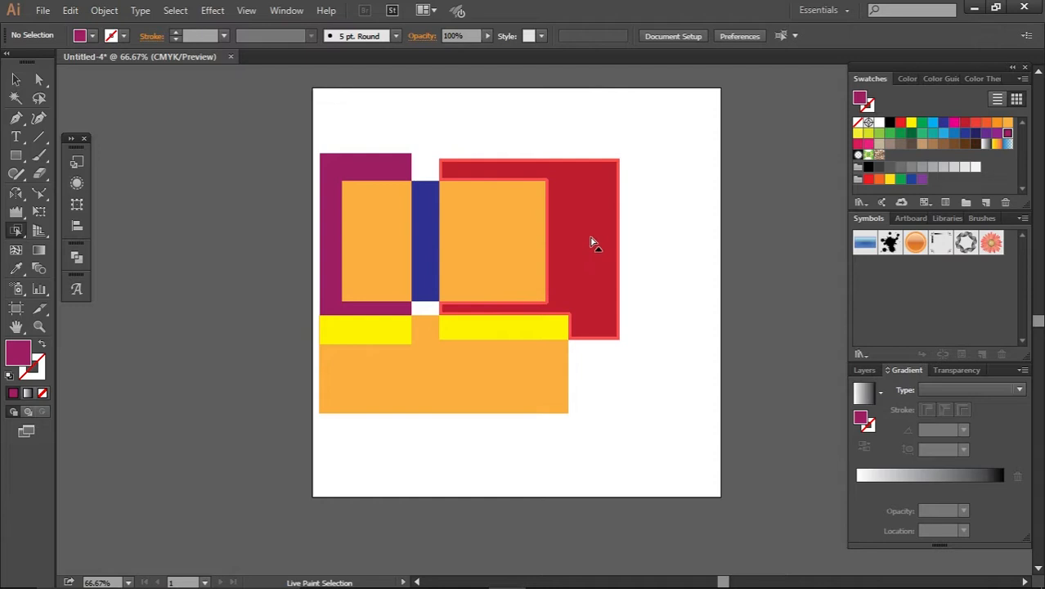
Select the red, orange, blue, purple and yellow faces of the Live Paint group one at a time to show individual face selection
left_click(590, 244)
left_click(508, 236)
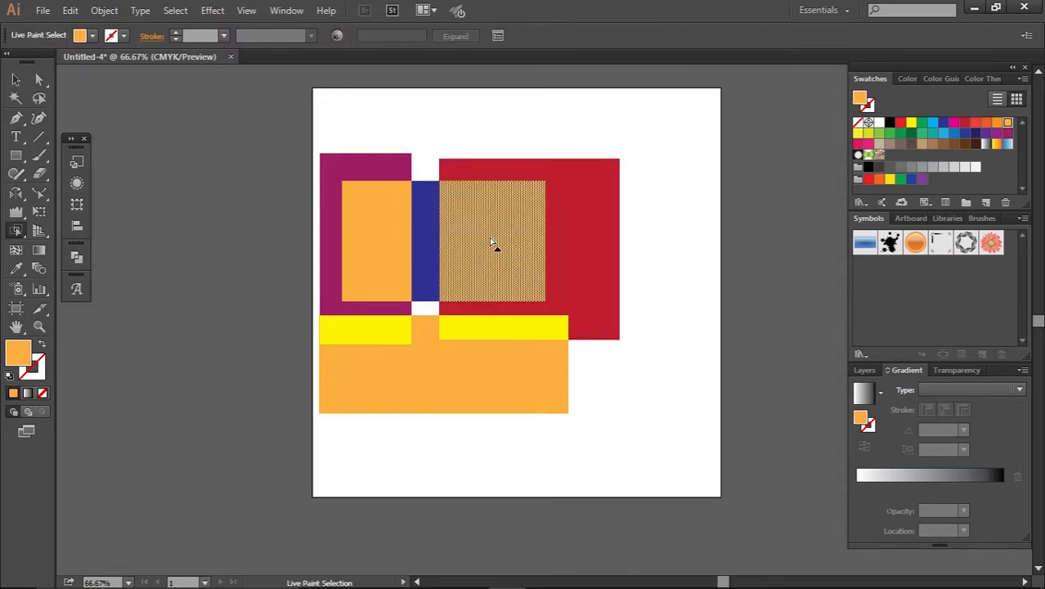
left_click(416, 237)
left_click(396, 236)
left_click(380, 173)
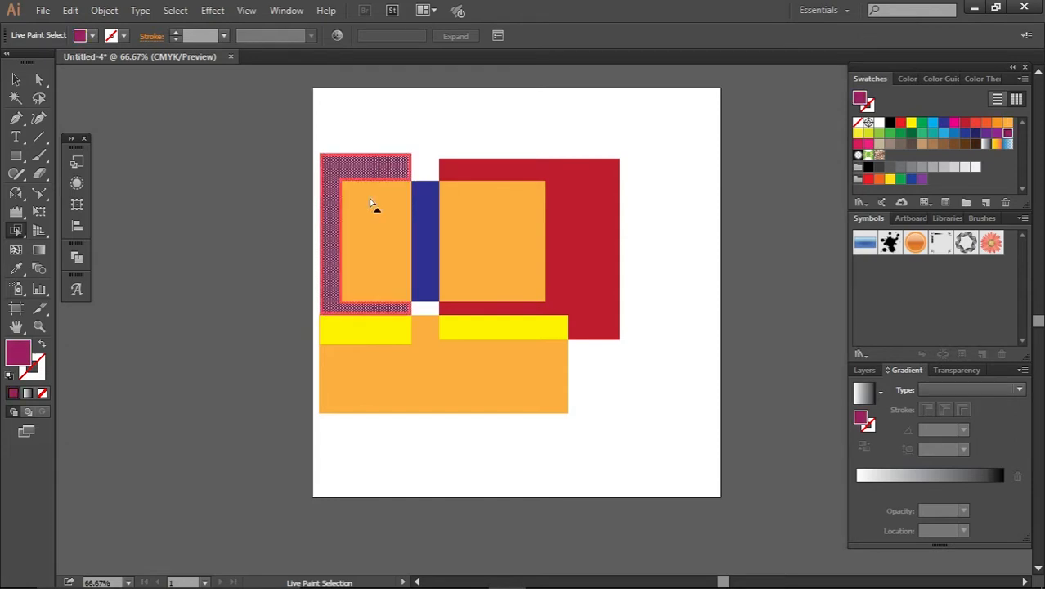
left_click(360, 328)
left_click(459, 330)
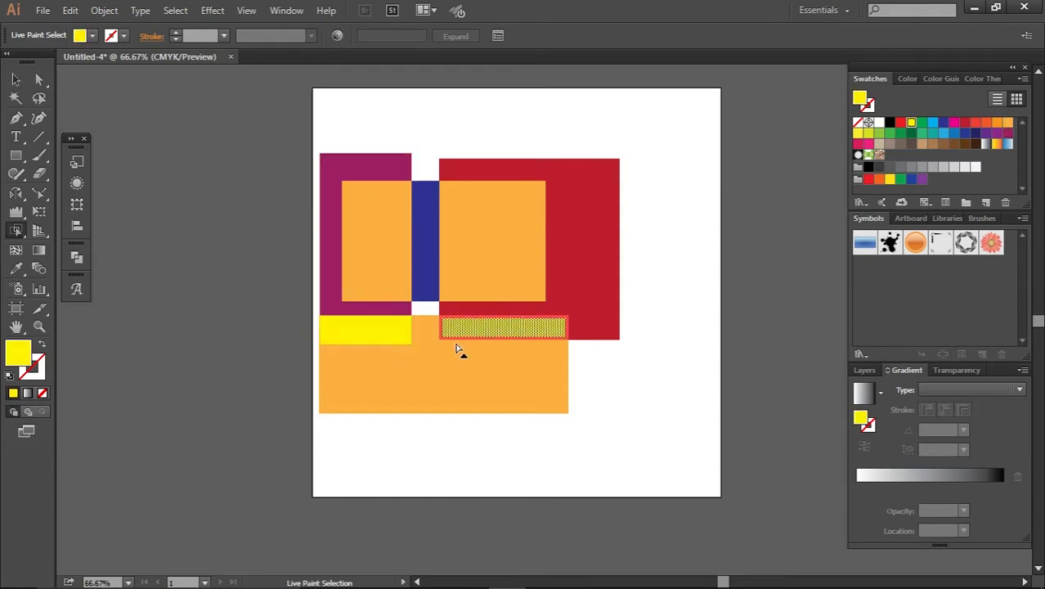
left_click(458, 376)
Select the entire Live Paint group and delete it from the artboard
left_click(15, 79)
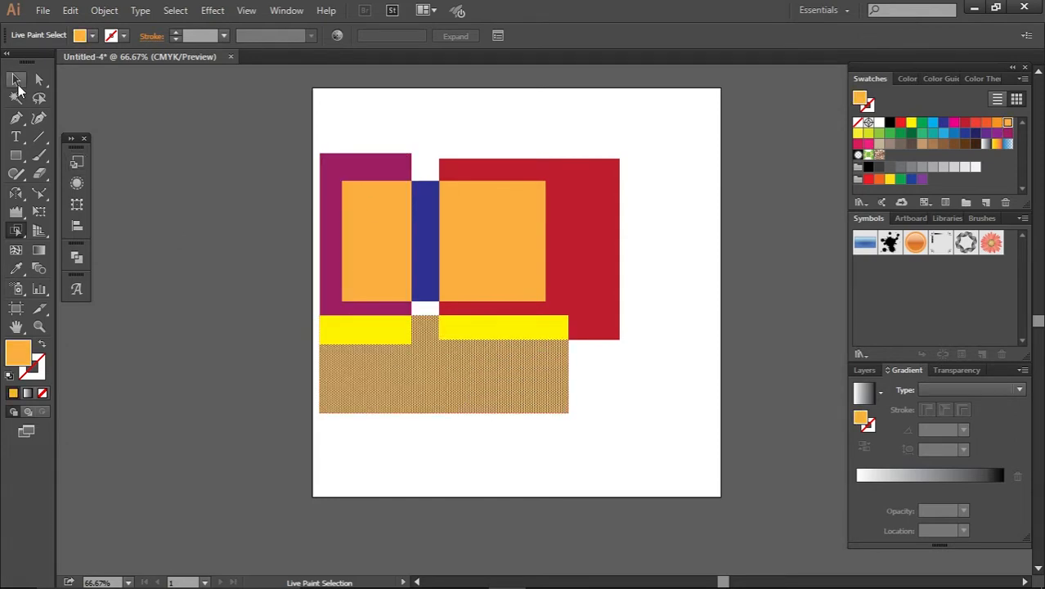
left_click(424, 125)
mouse_move(557, 111)
left_mouse_down()
mouse_move(353, 335)
mouse_move(341, 385)
left_mouse_up()
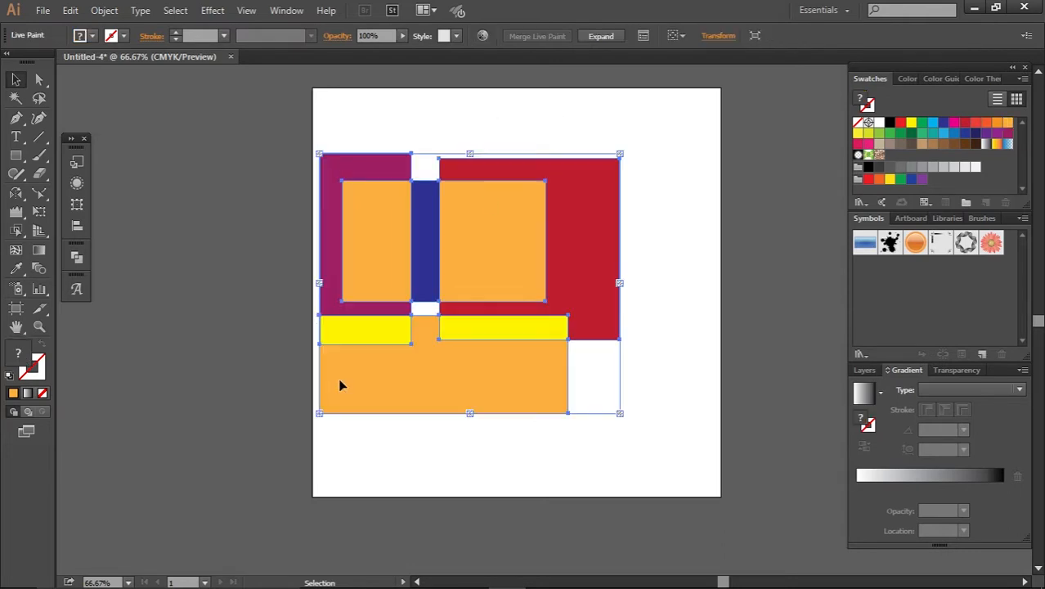
key("Delete")
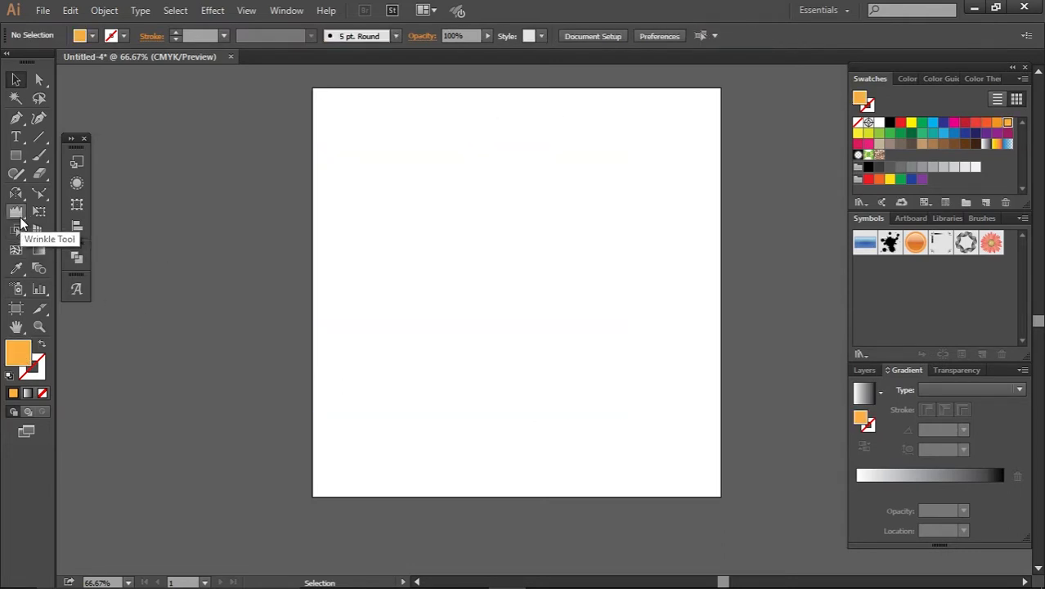
Show the two-point perspective grid and trace its left plane with a closed light orange shape using the Pen tool
left_click_drag(23, 235, 53, 230)
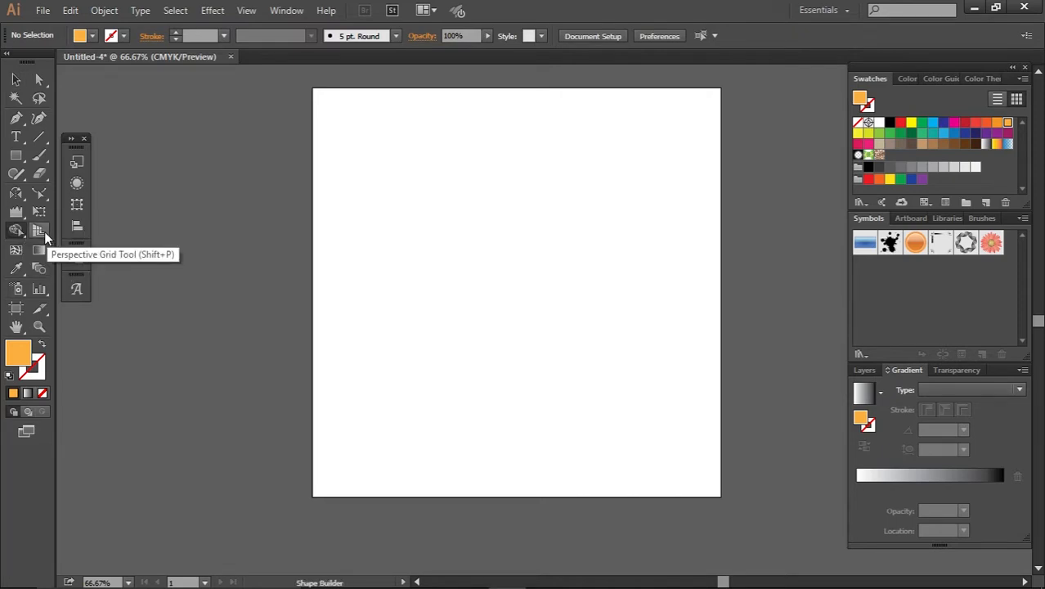
left_click(41, 232)
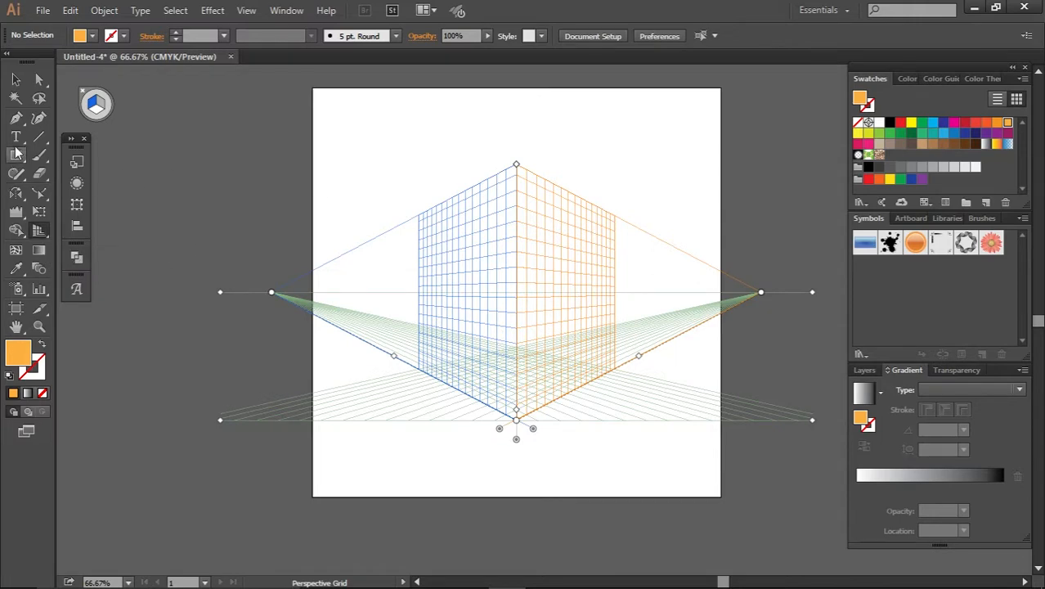
left_click(15, 119)
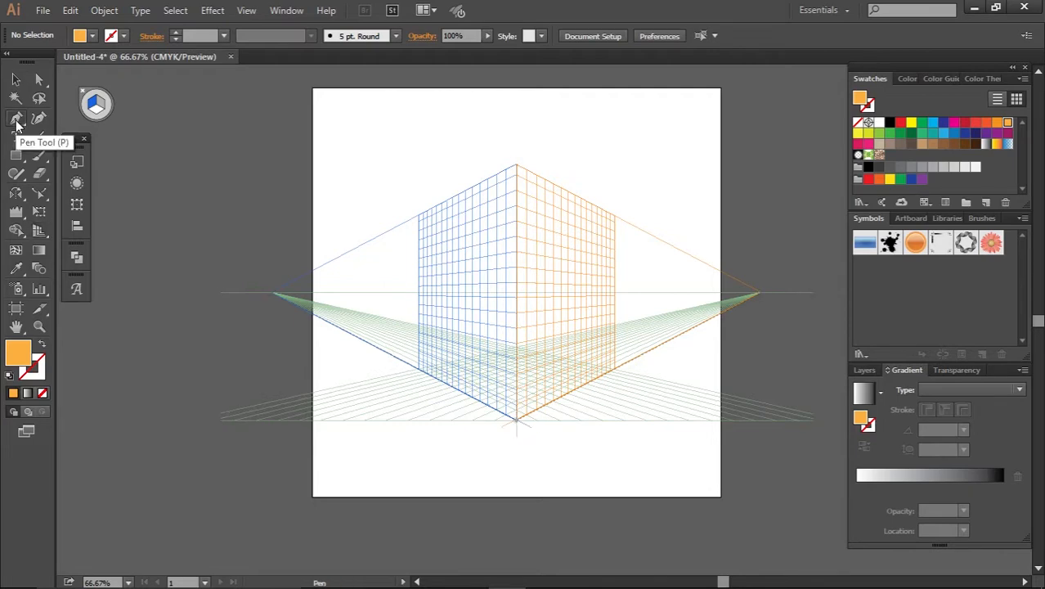
left_click(420, 214)
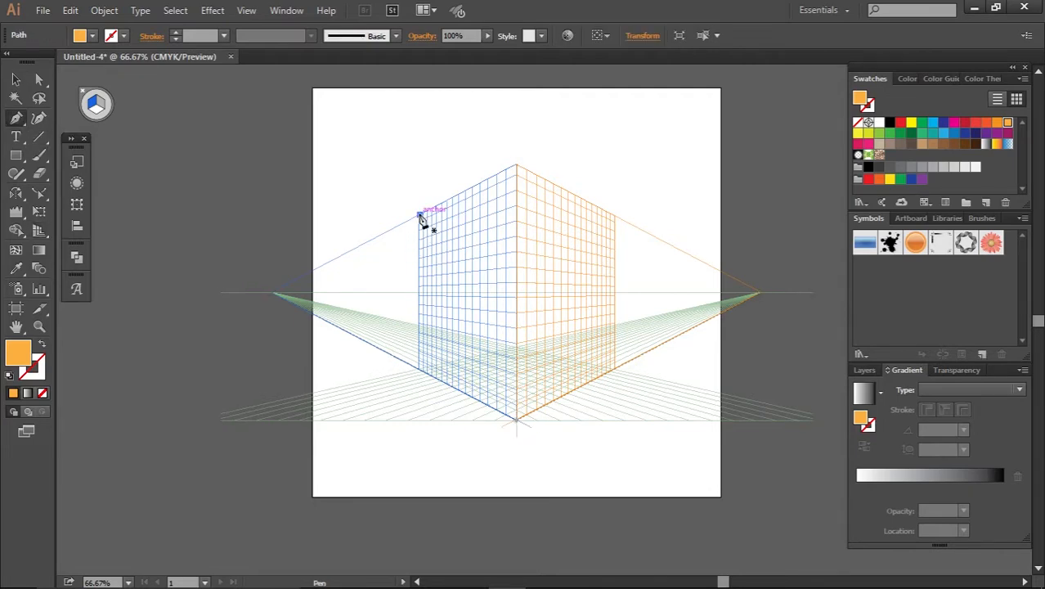
left_click(516, 167)
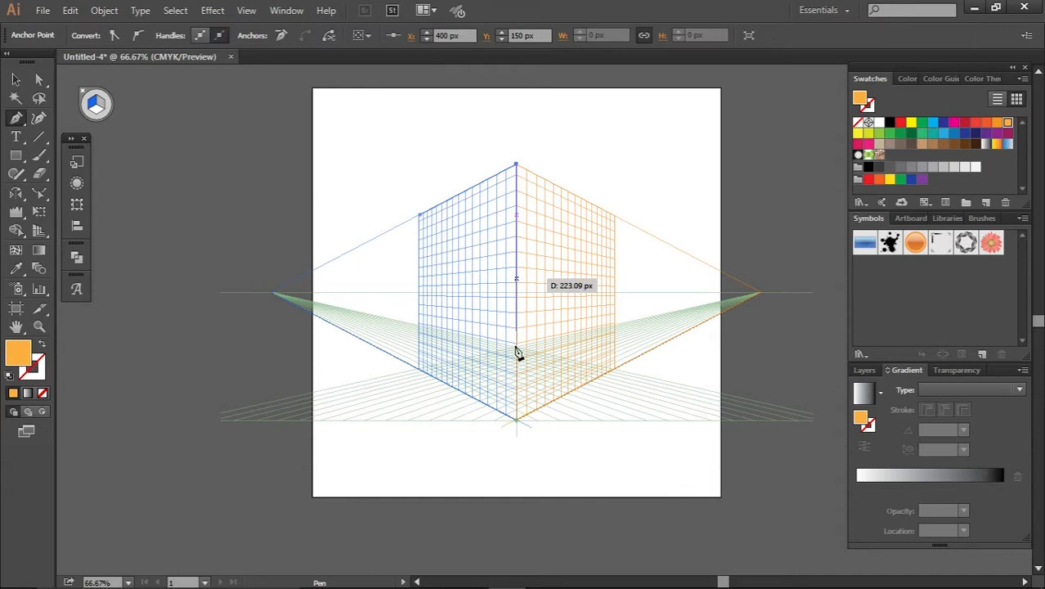
left_click(516, 418)
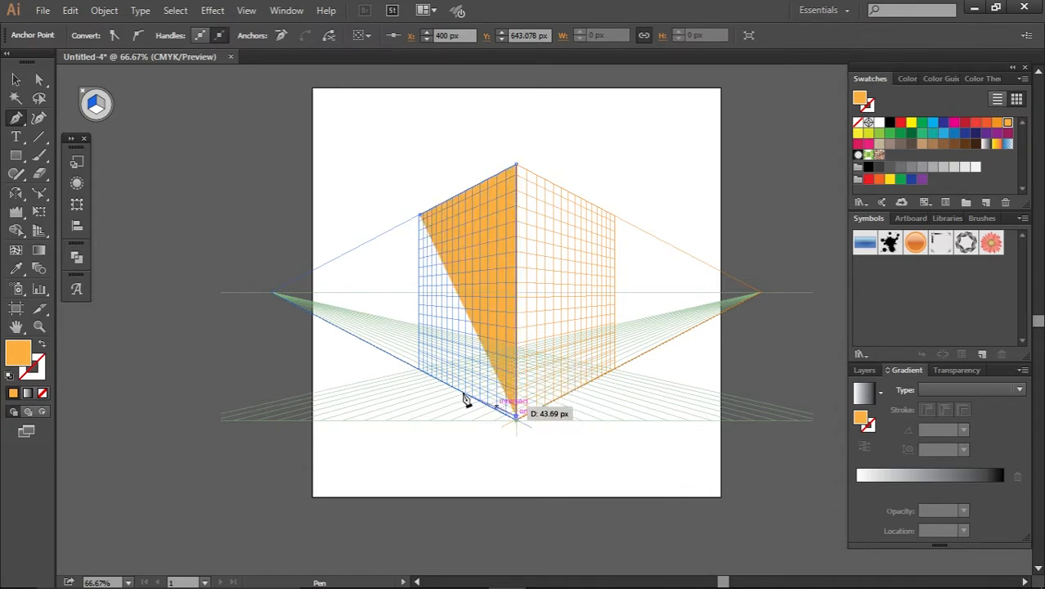
left_click(419, 371)
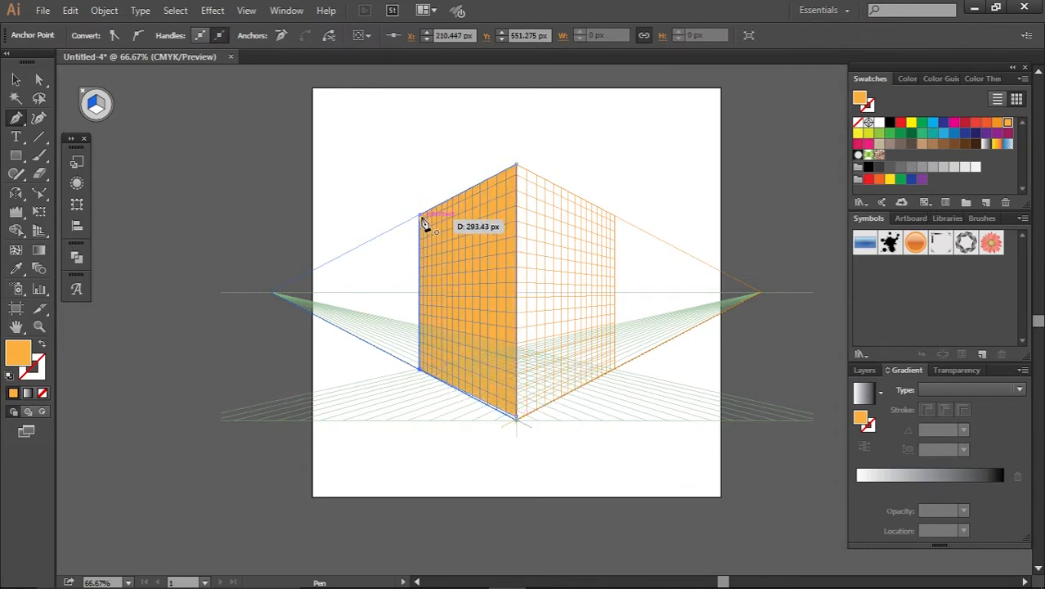
left_click(420, 215)
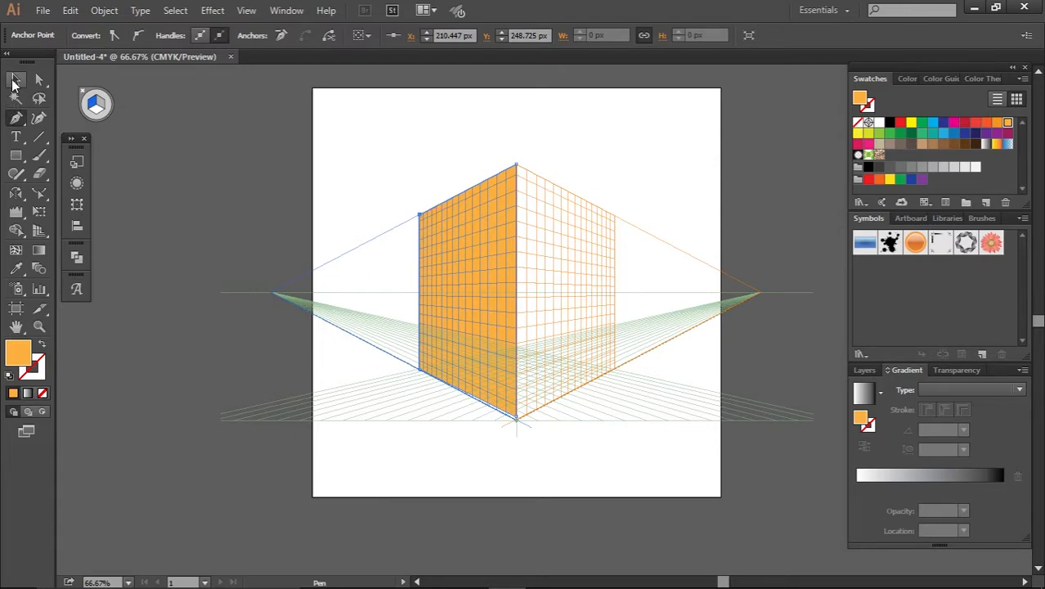
left_click(14, 80)
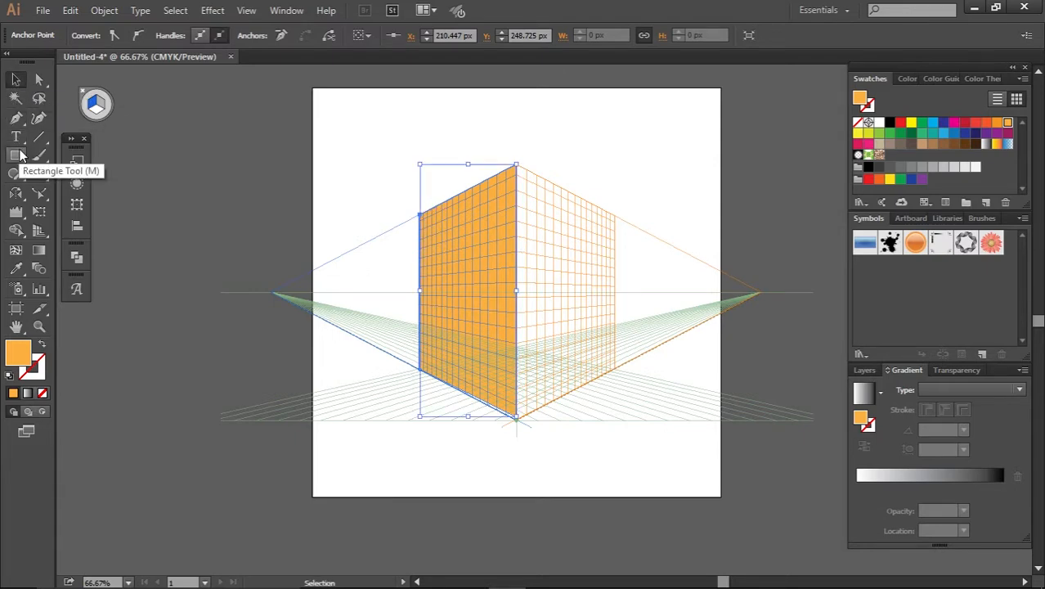
Trace the right plane of the perspective grid with a closed four-corner Pen shape in light orange
left_click(15, 117)
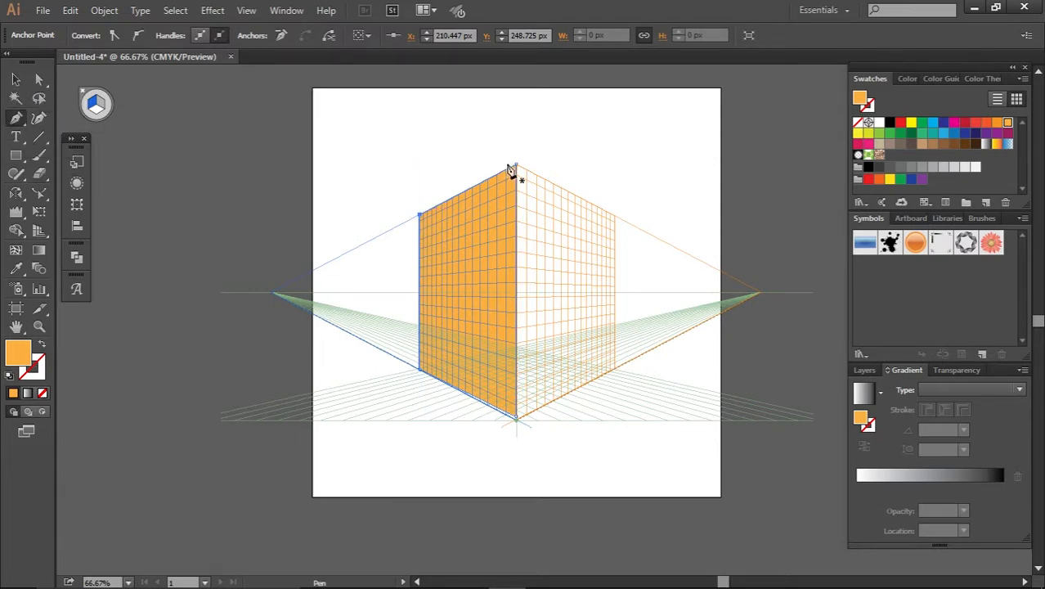
left_click(615, 368)
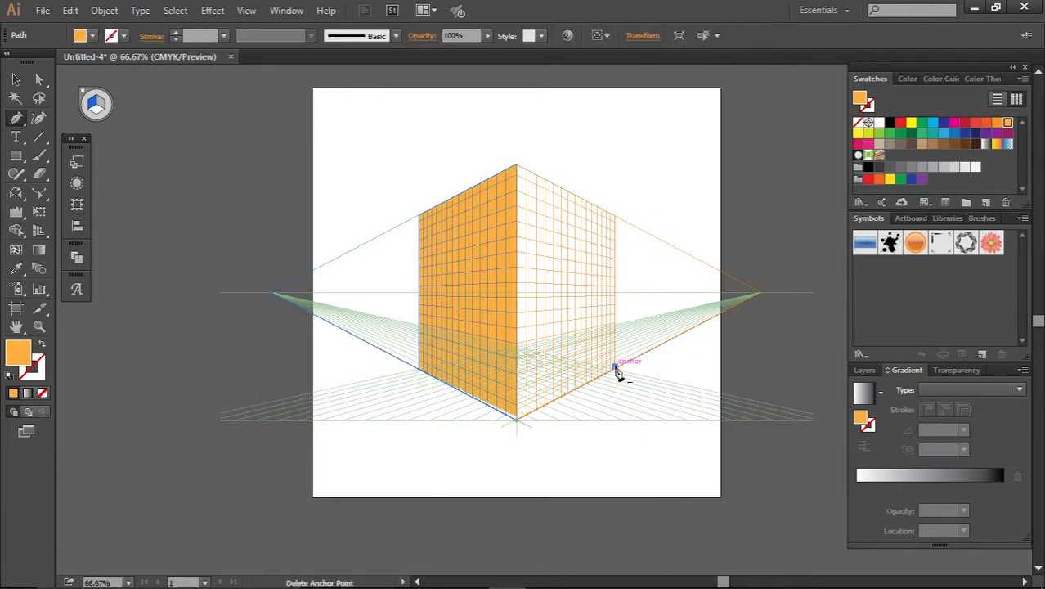
left_click(517, 417)
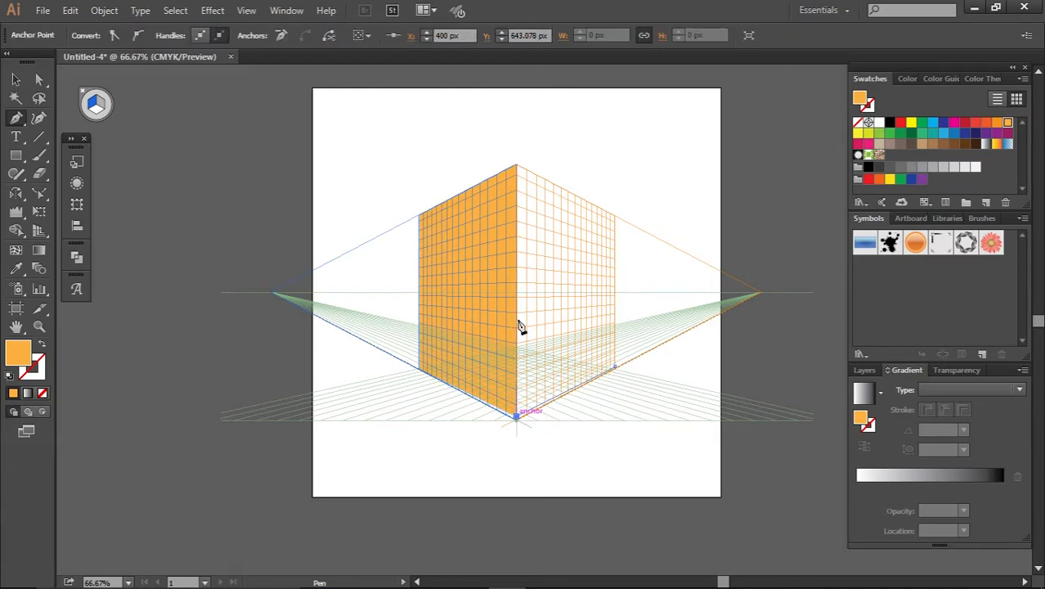
left_click(517, 168)
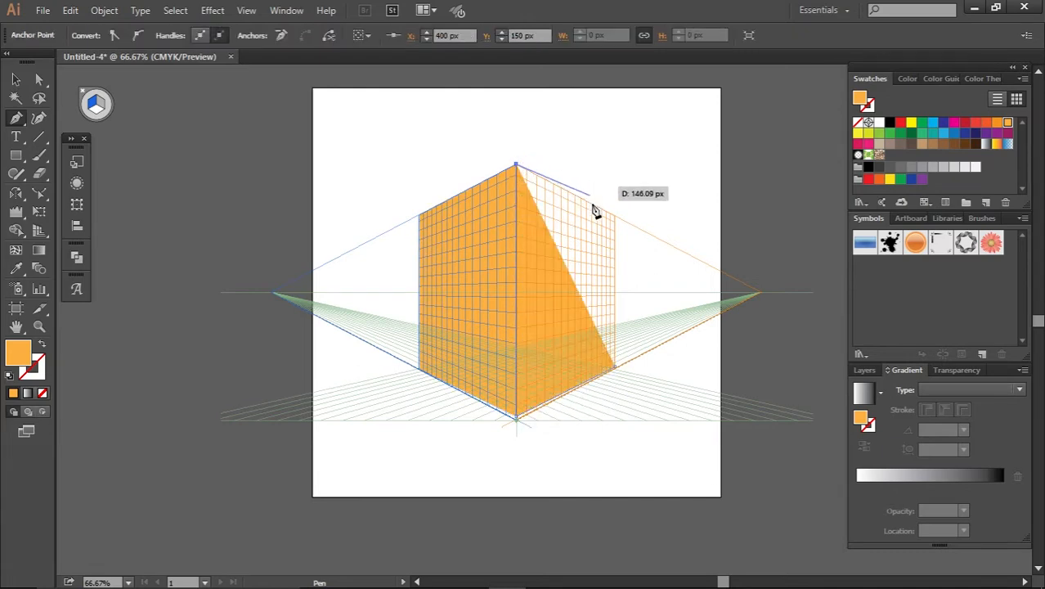
left_click(615, 217)
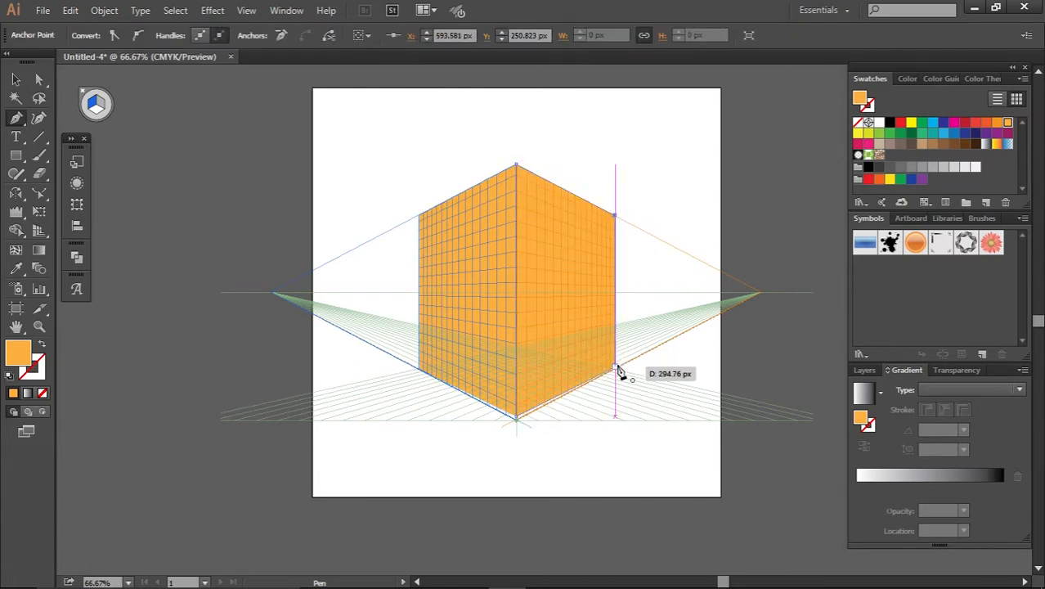
left_click(615, 368)
Change the right plane shape's fill to red and deselect it
left_click(16, 79)
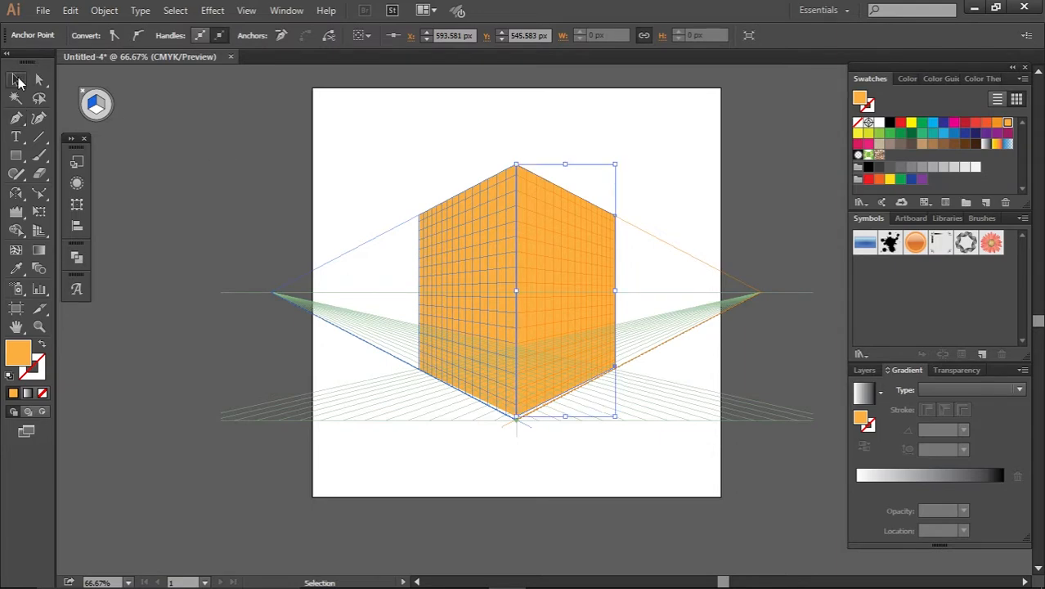
left_click(975, 123)
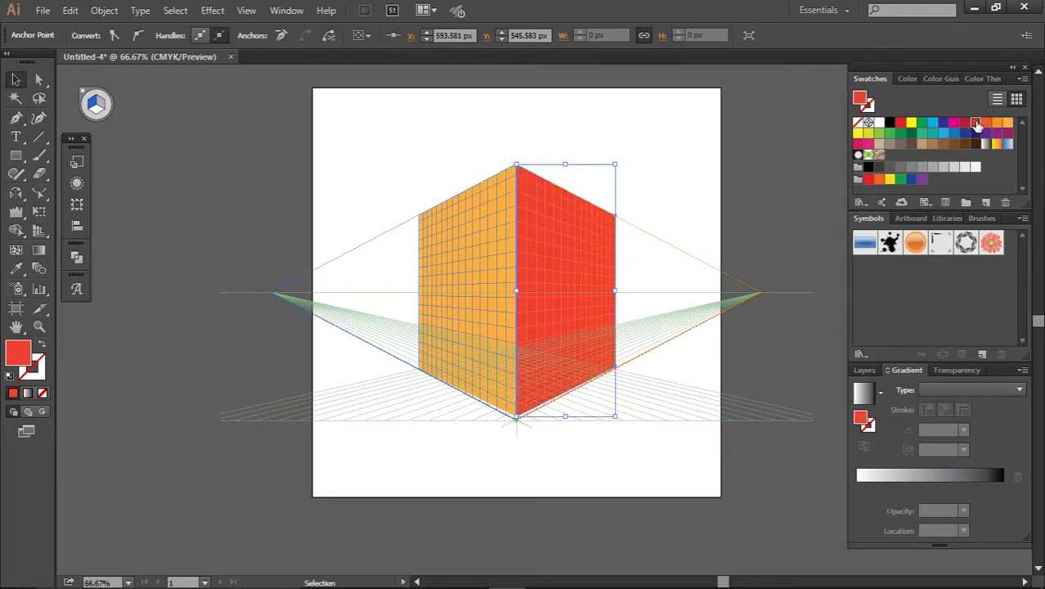
left_click(676, 454)
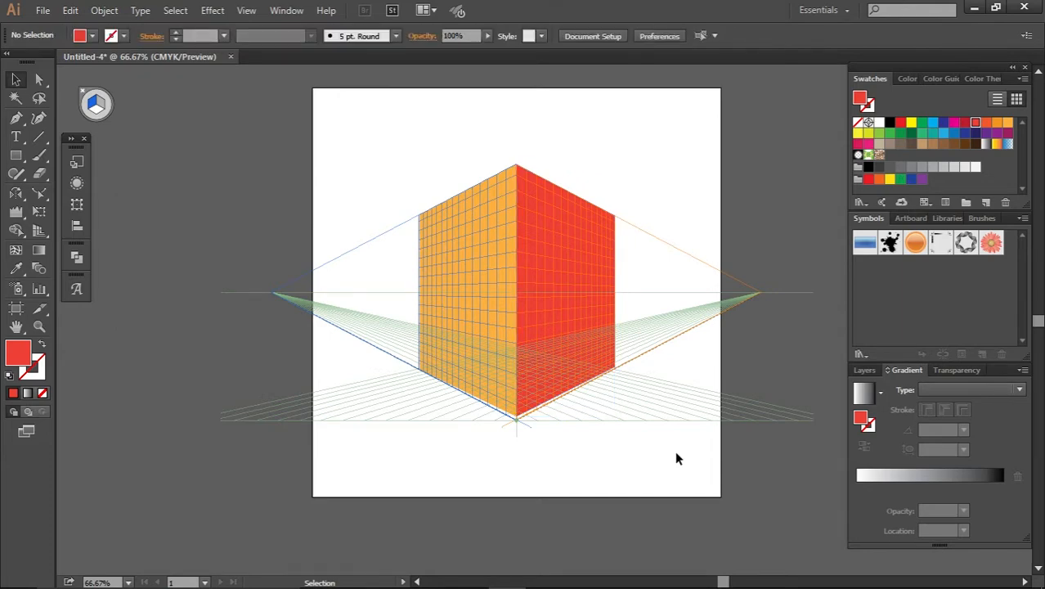
Draw a closed four-corner door shape with the Pen tool on the red plane, beside the cube's central edge and reaching the floor
left_click(540, 291)
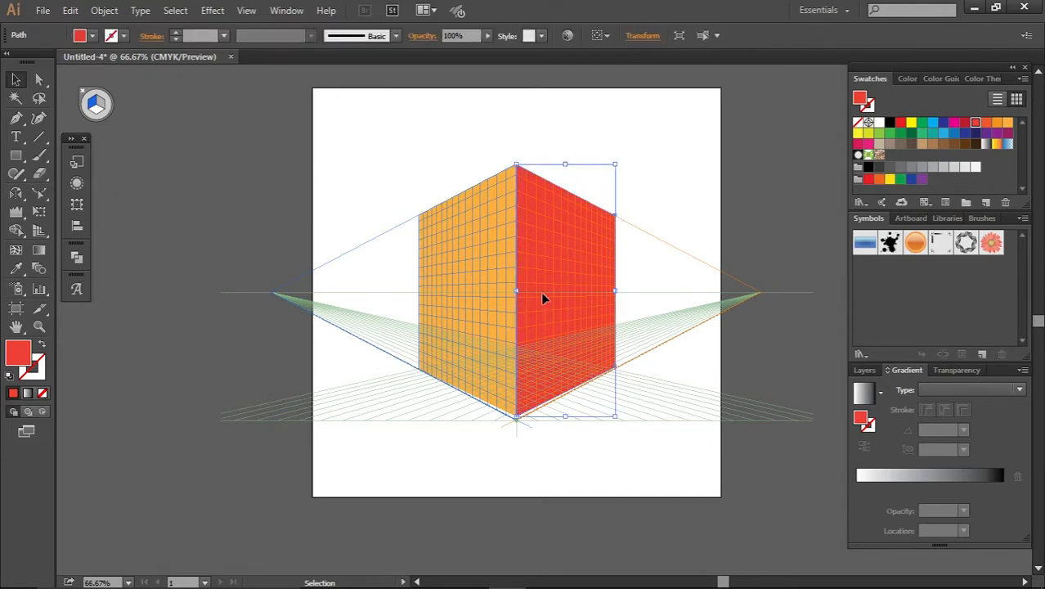
left_click(15, 117)
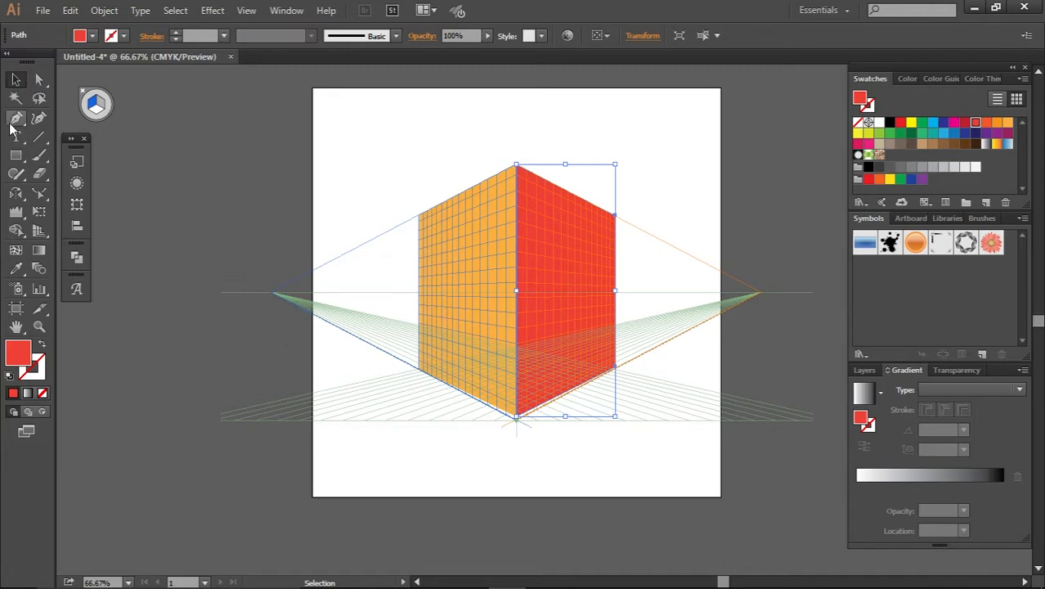
left_click(517, 505)
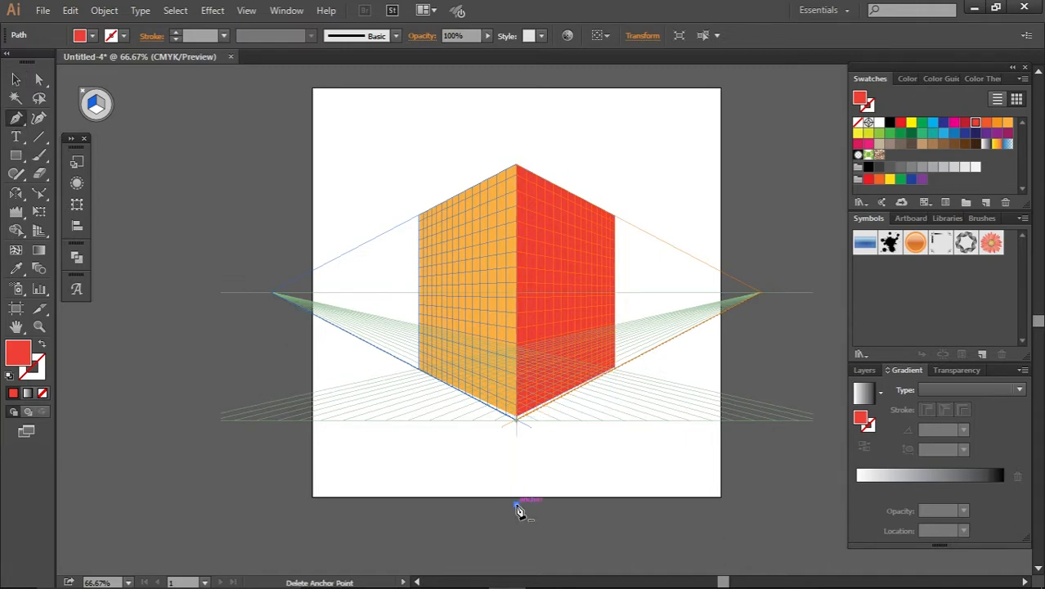
left_click(516, 505)
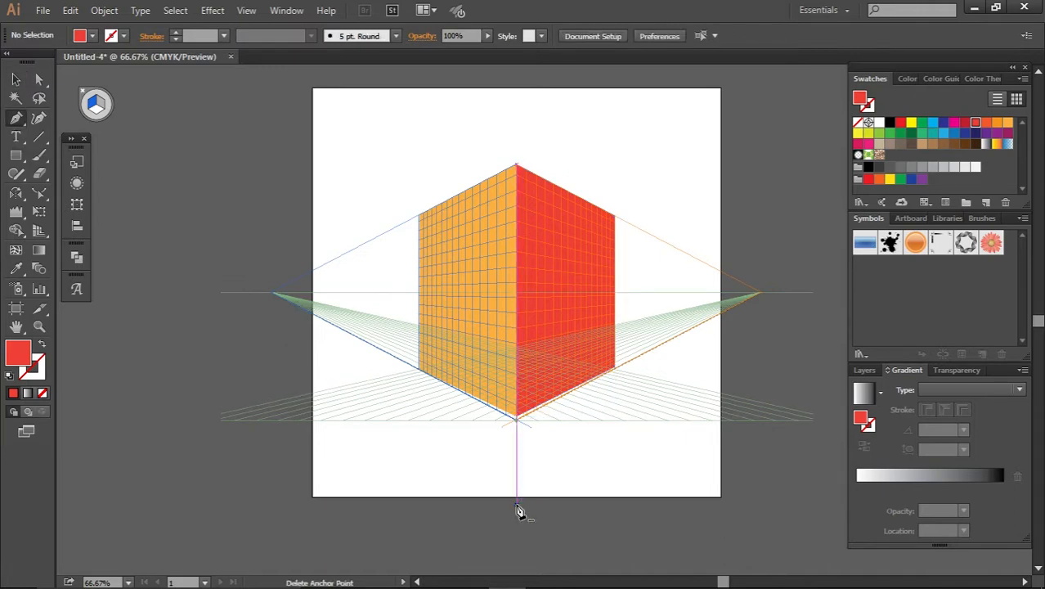
left_click(524, 415)
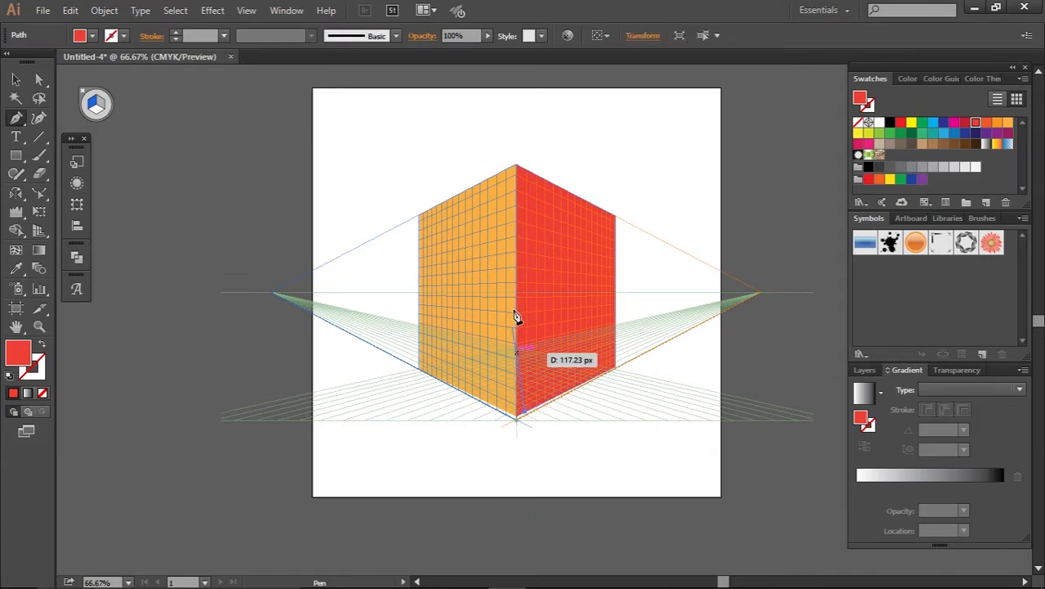
left_click(524, 260)
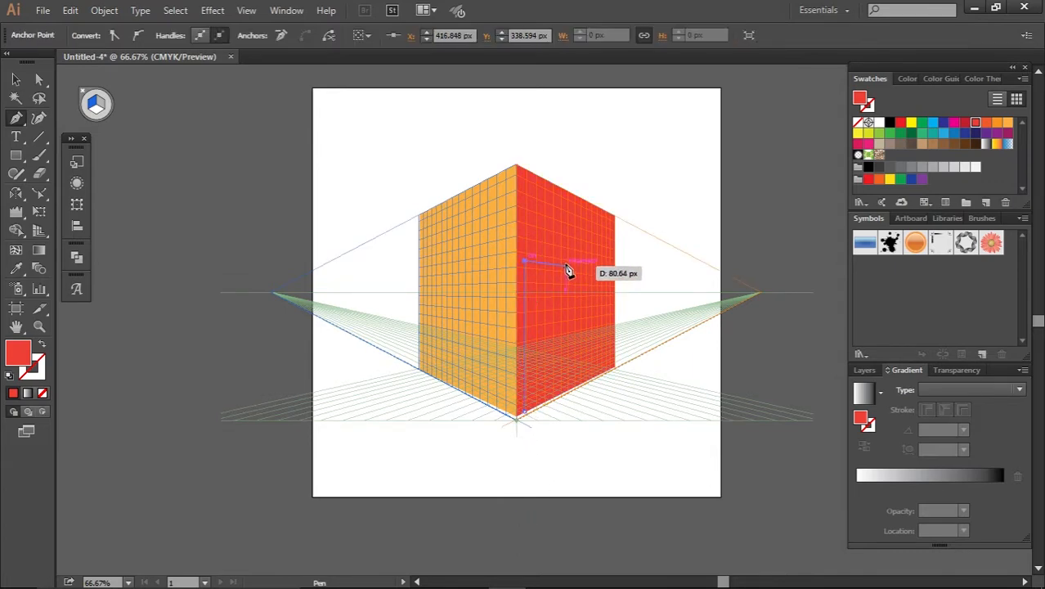
left_click(565, 265)
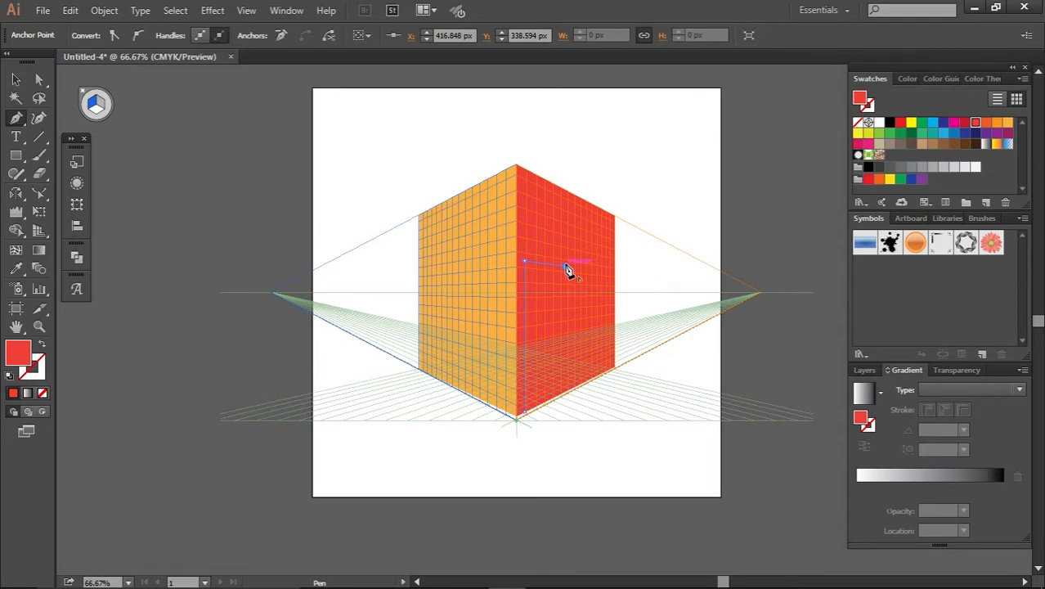
left_click(566, 391)
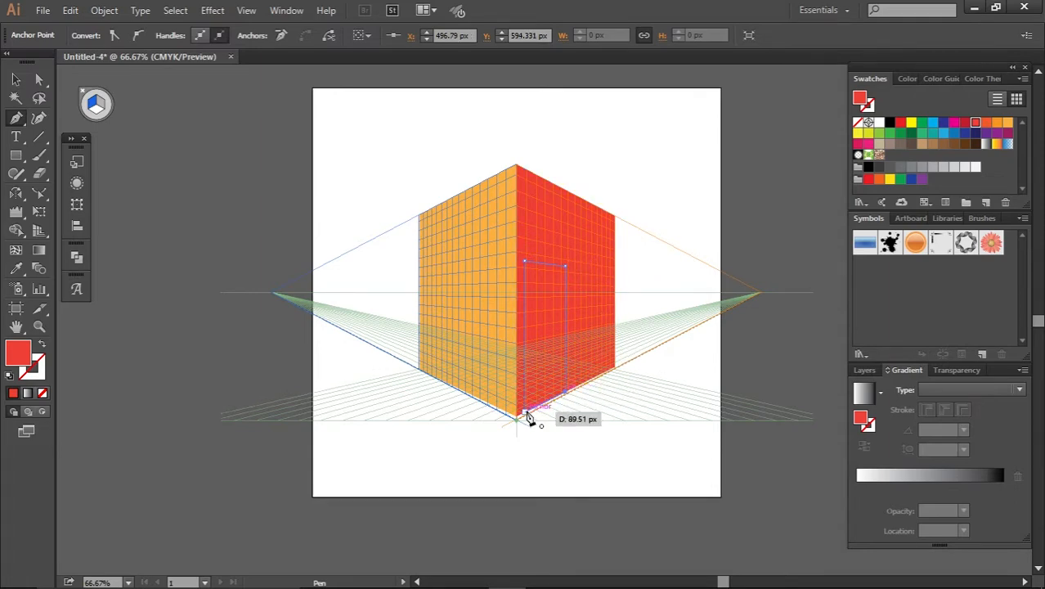
left_click(527, 416)
Fill the door shape with dark brown and deselect it
left_click(16, 79)
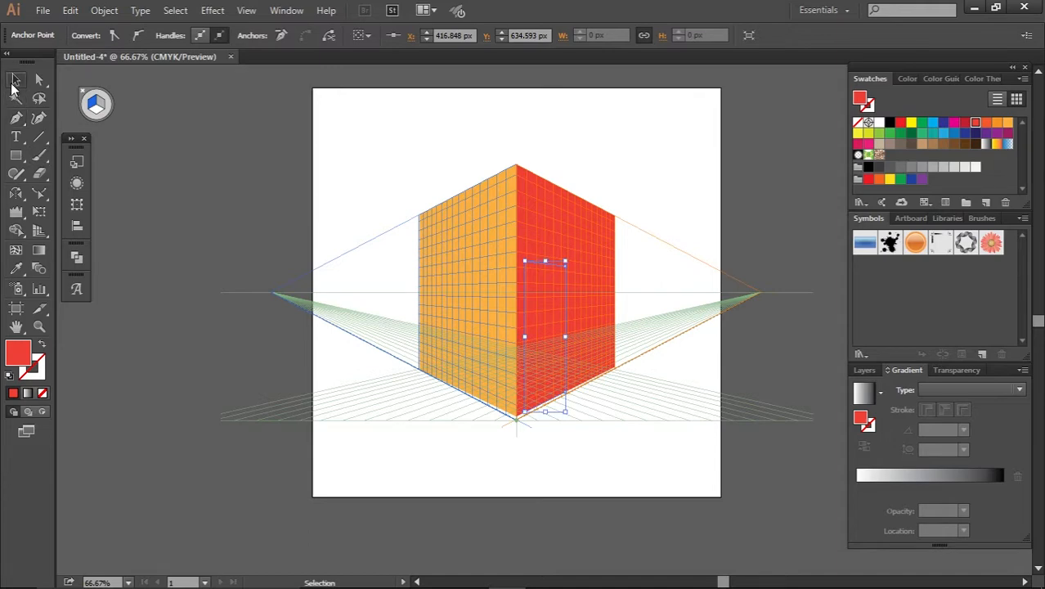
left_click(550, 311)
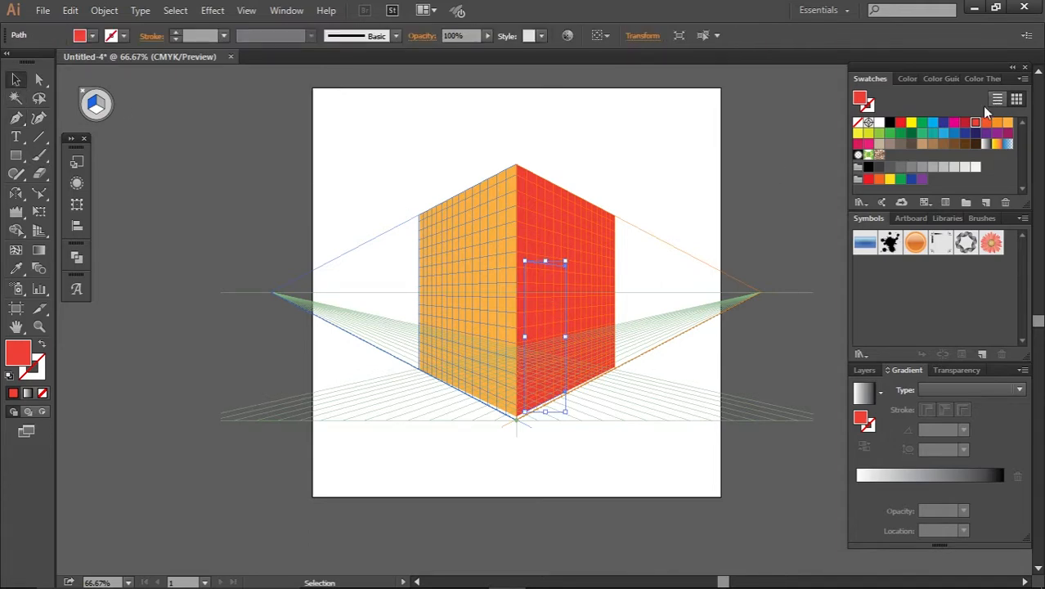
left_click(976, 145)
left_click(731, 427)
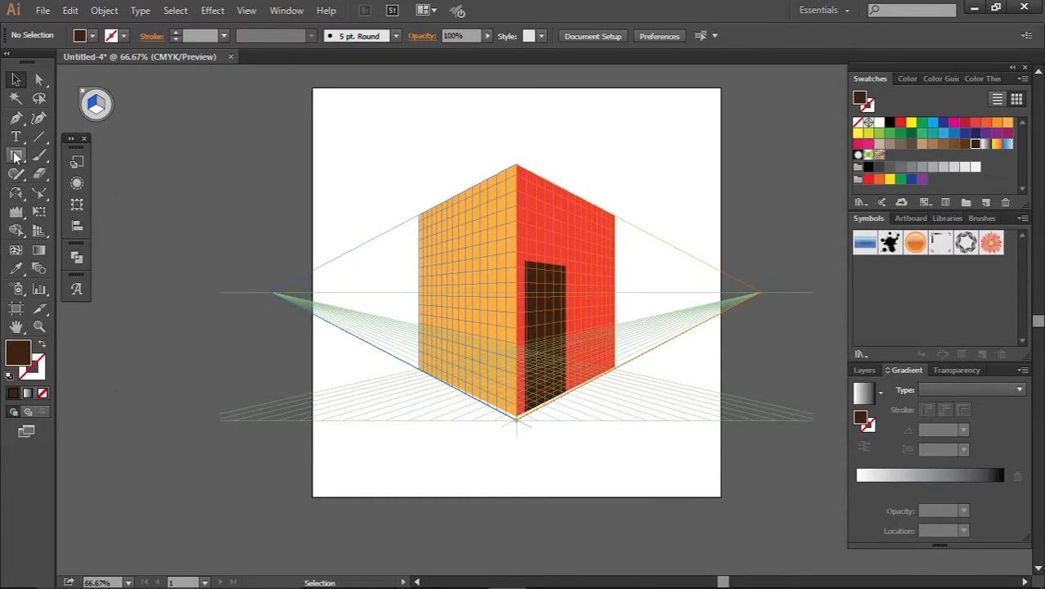
Draw a small closed four-corner window in dark brown with the Pen tool beside the upper part of the door
left_click(16, 118)
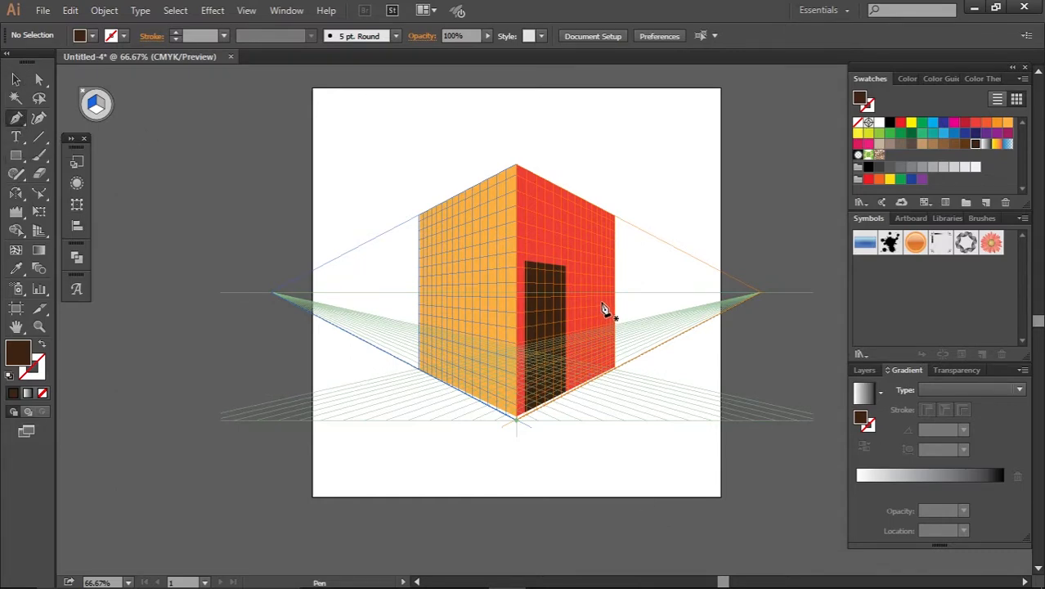
left_click_drag(603, 302, 604, 274)
left_click(603, 272)
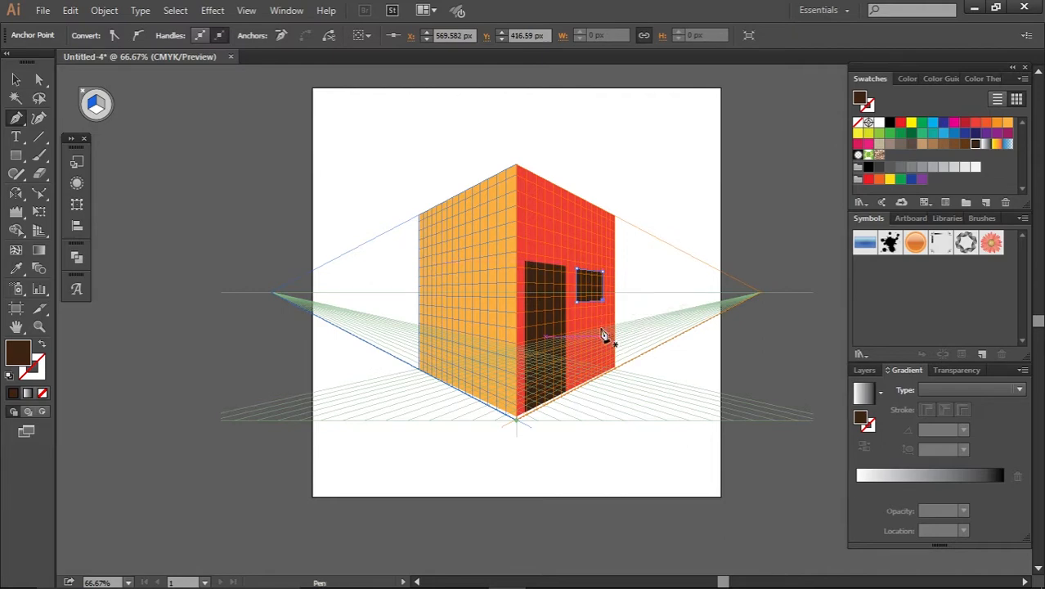
Draw a second, shorter dark brown window directly below the first with the Pen tool, and deselect it
left_click(576, 310)
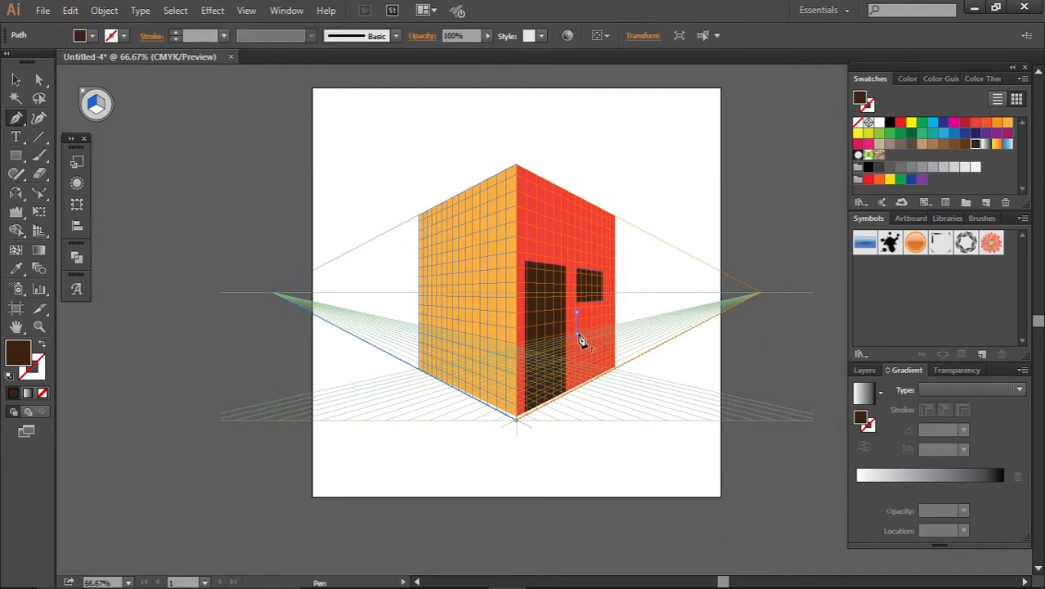
left_click(576, 331)
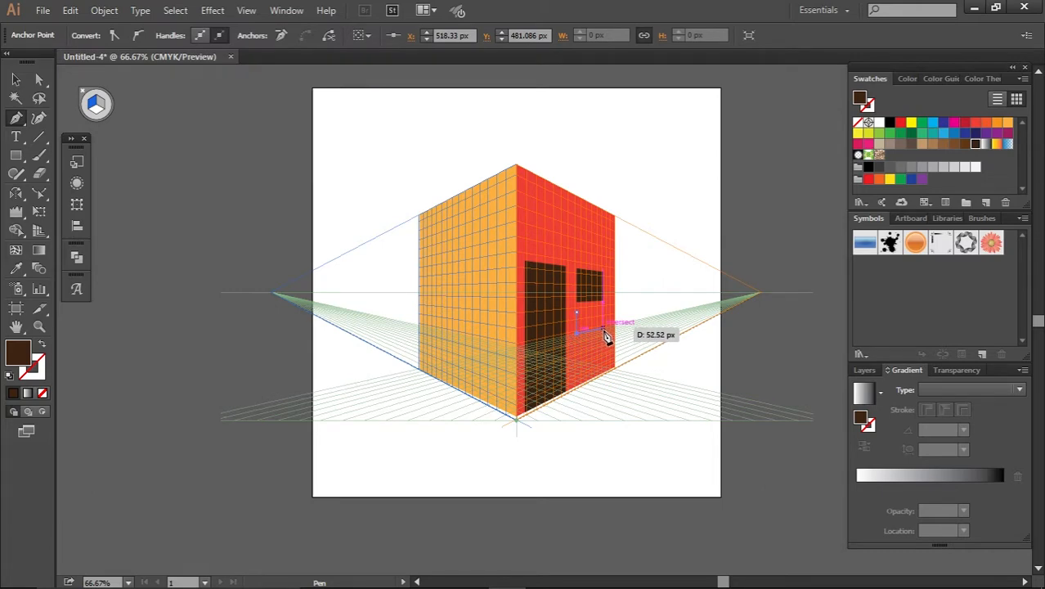
left_click(604, 330)
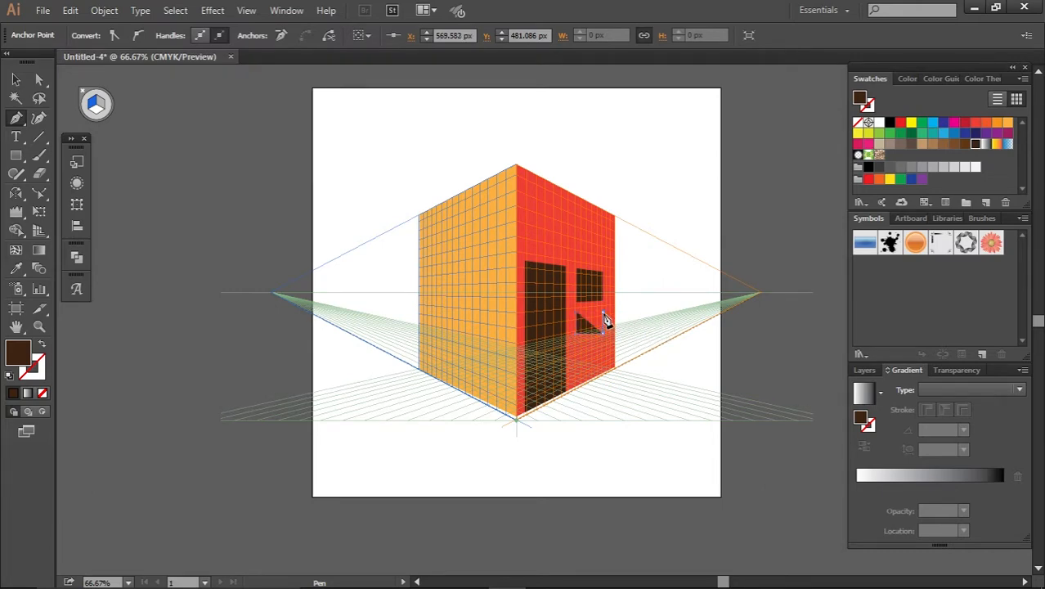
left_click(603, 311)
left_click(577, 312)
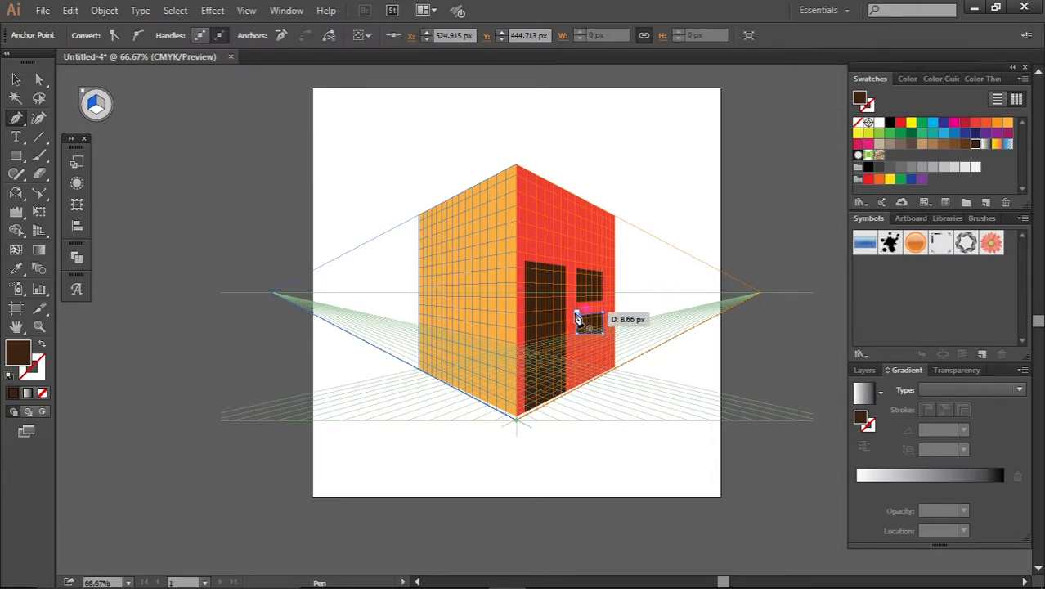
left_click(576, 313)
key("v")
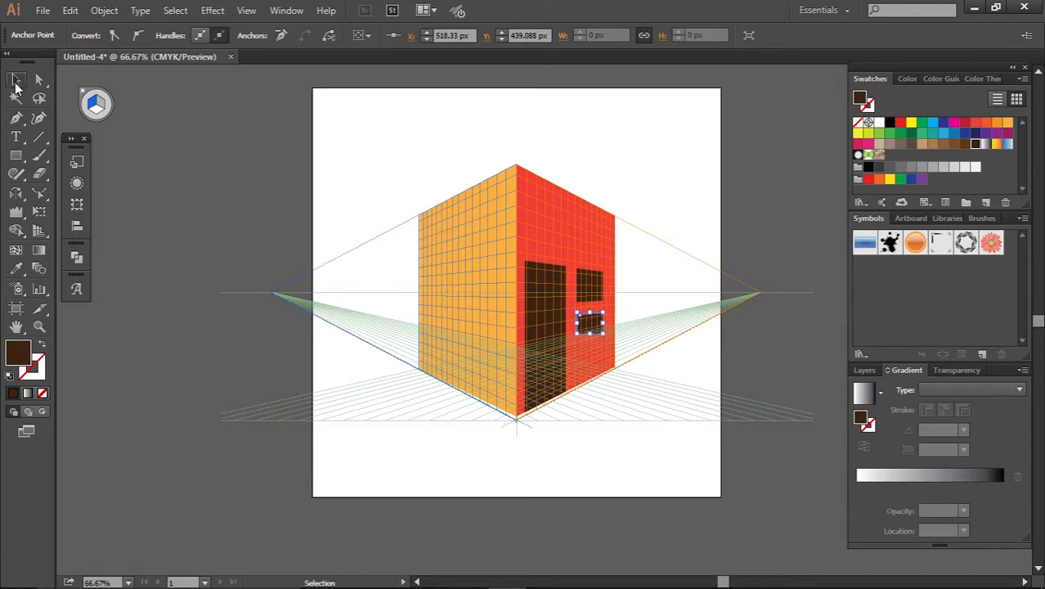
left_click(607, 468)
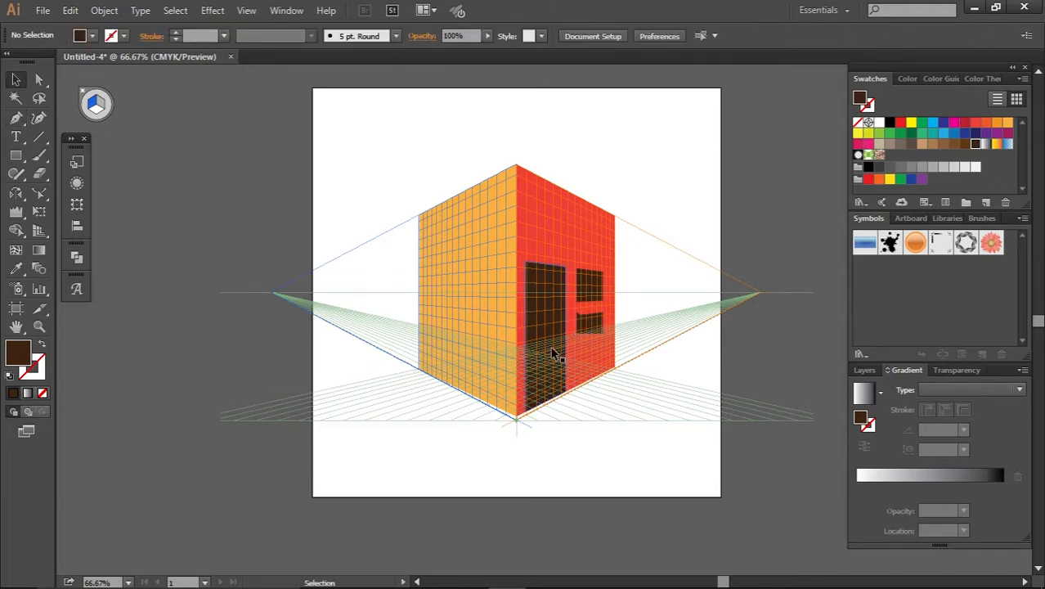
Hide the perspective grid so only the drawn building shapes remain on the artboard
key("shift+p")
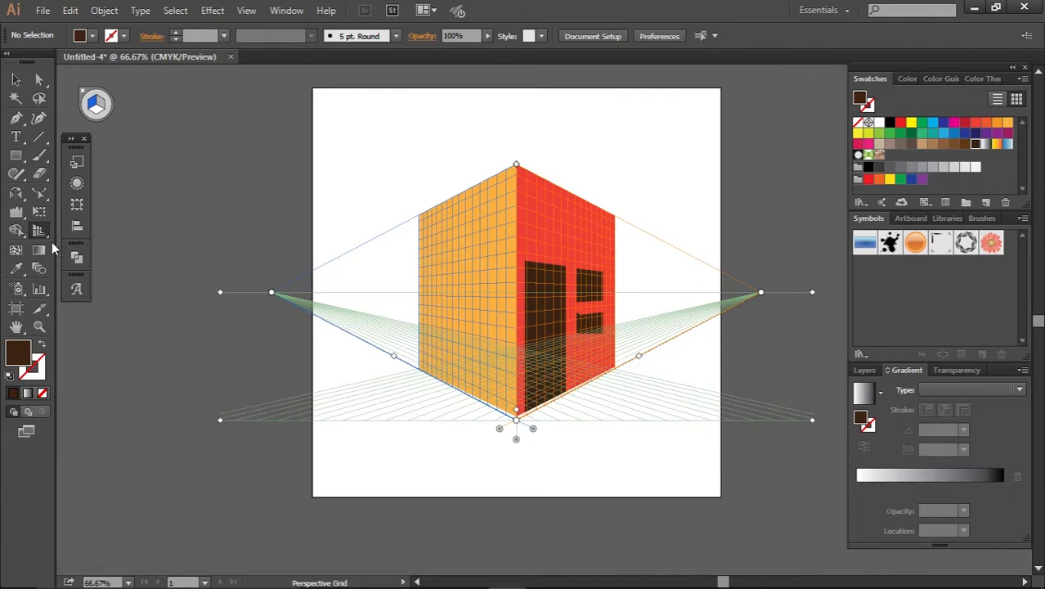
key("shift+v")
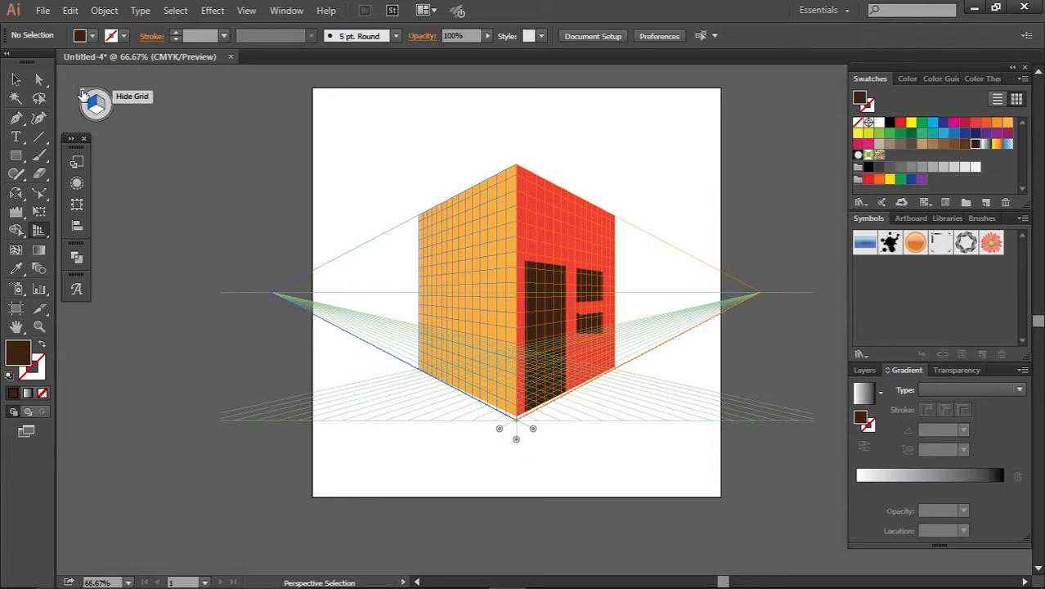
left_click(84, 94)
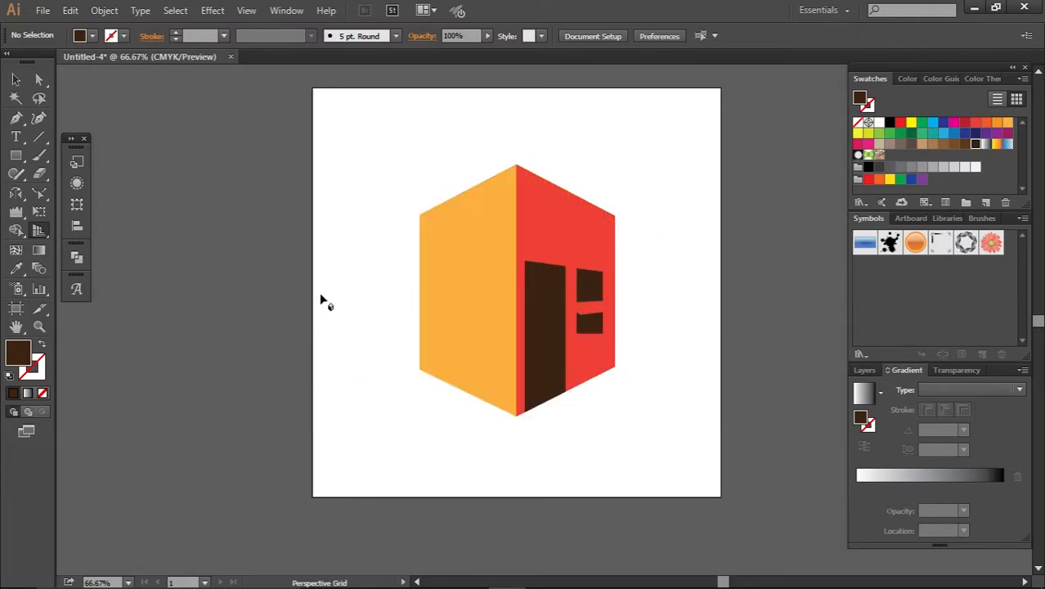
Select all the building shapes, including both walls, the door and the windows, and delete them
left_click(15, 80)
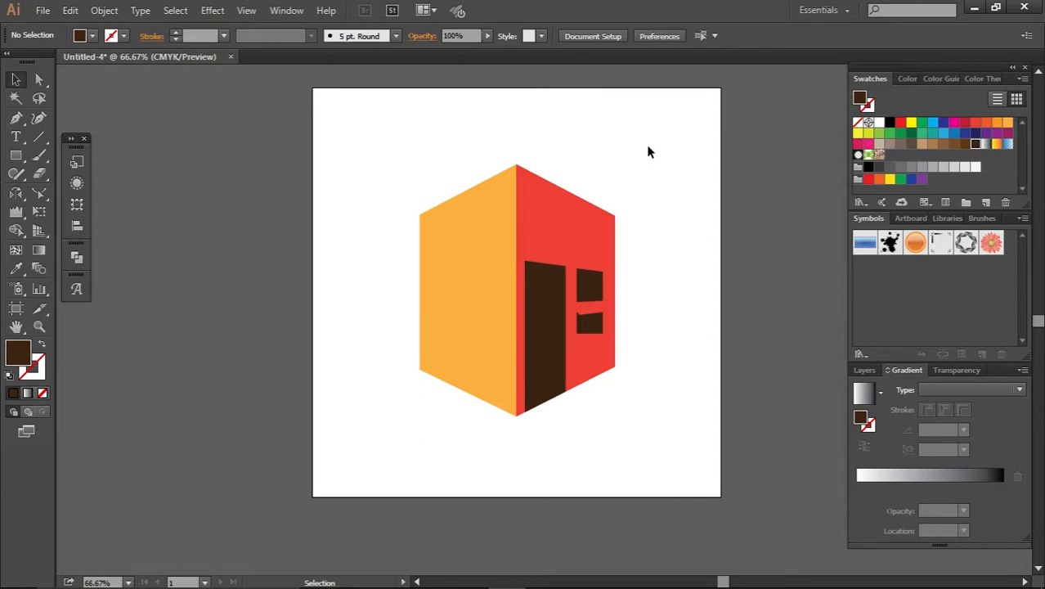
left_click_drag(682, 155, 427, 443)
left_click(428, 442)
left_click_drag(649, 457, 431, 247)
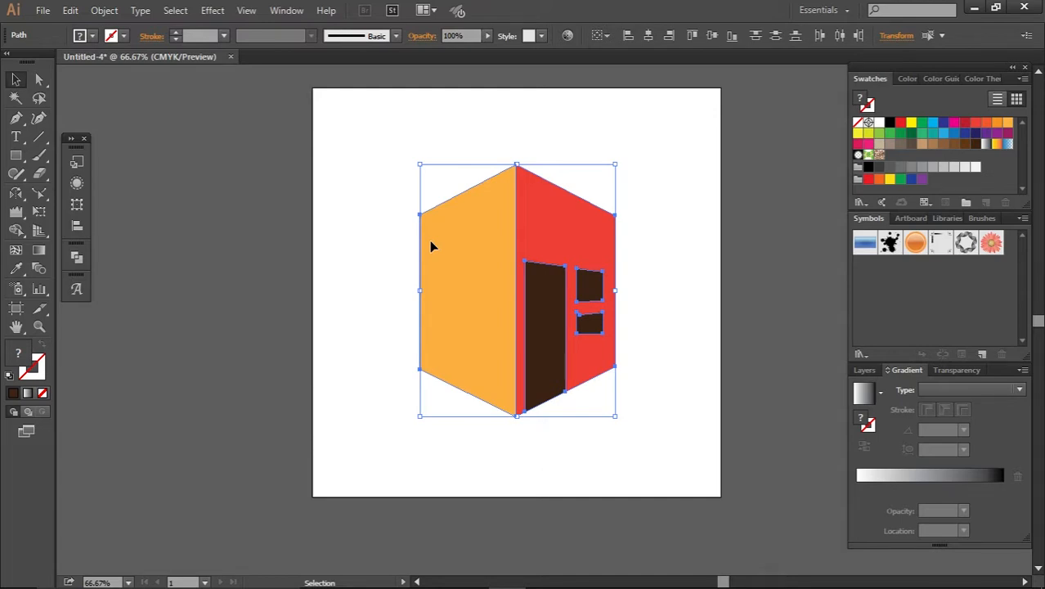
key("Delete")
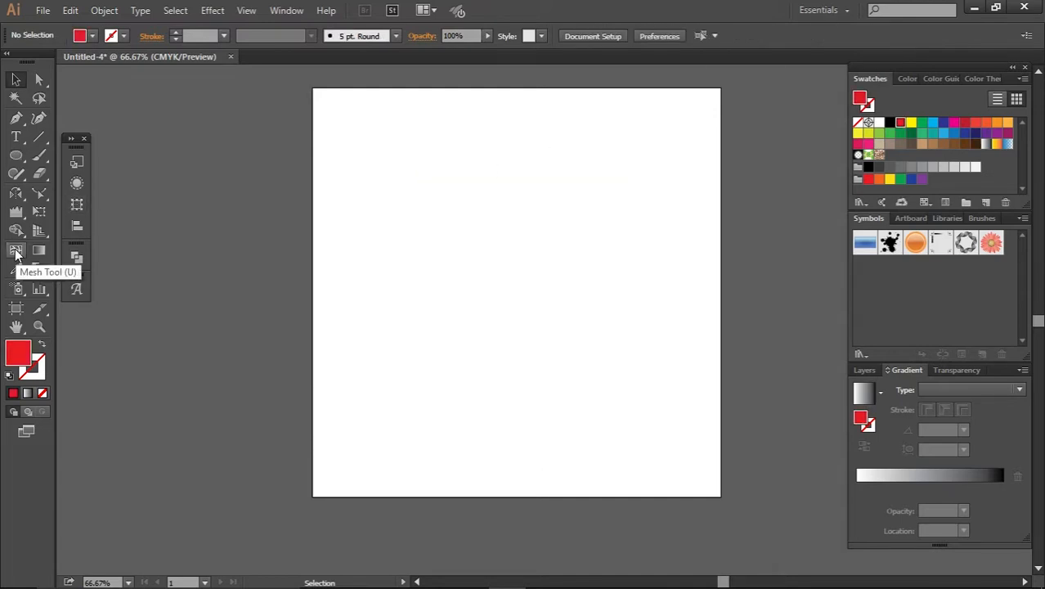
Draw a red circle about 423 px in diameter from the artboard's centre and add a mesh point near its middle
left_click(15, 154)
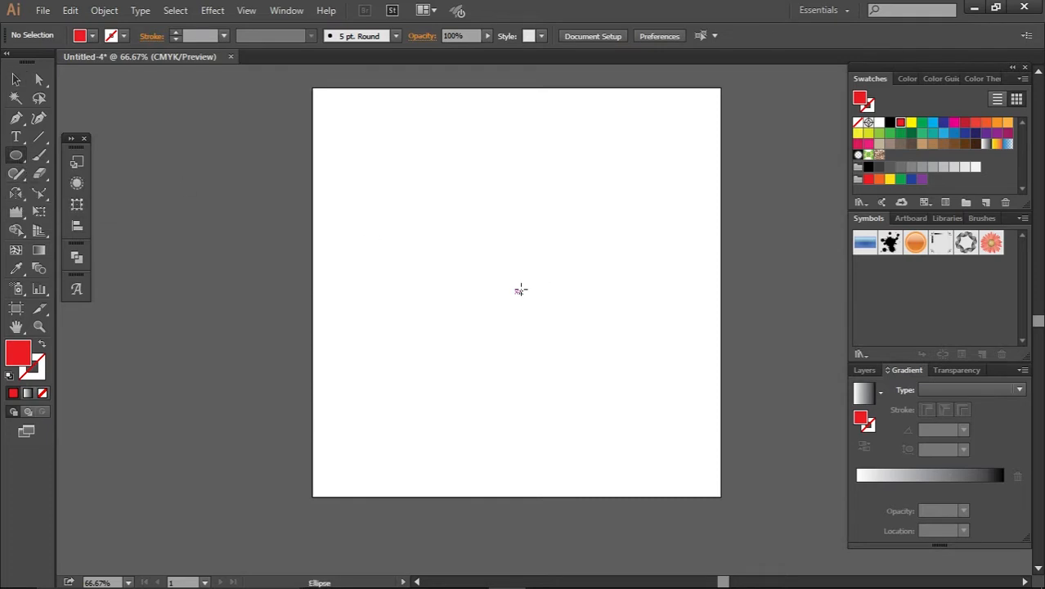
left_click_drag(516, 291, 459, 184)
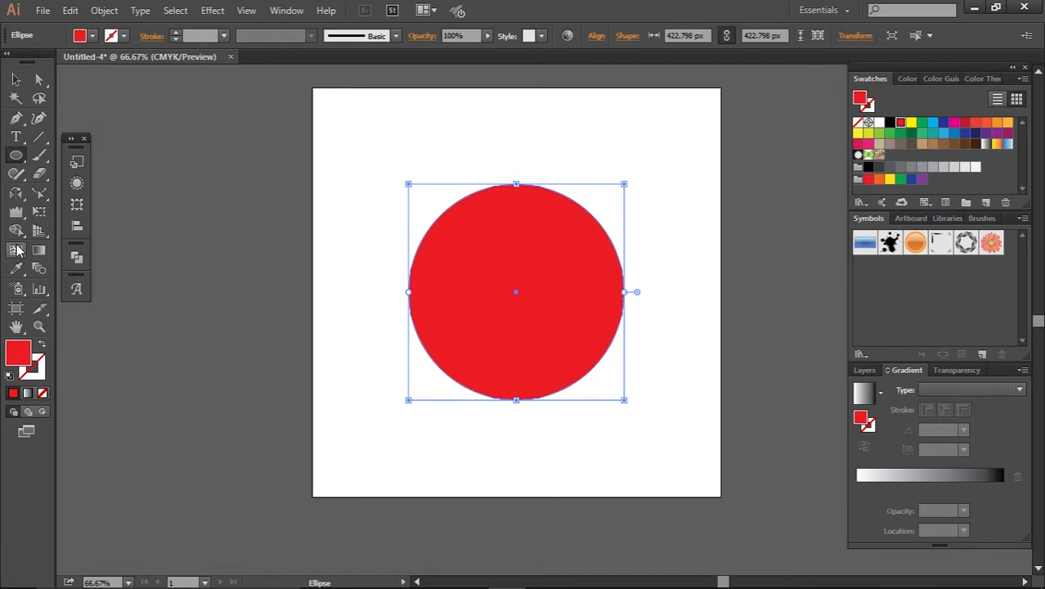
left_click(17, 250)
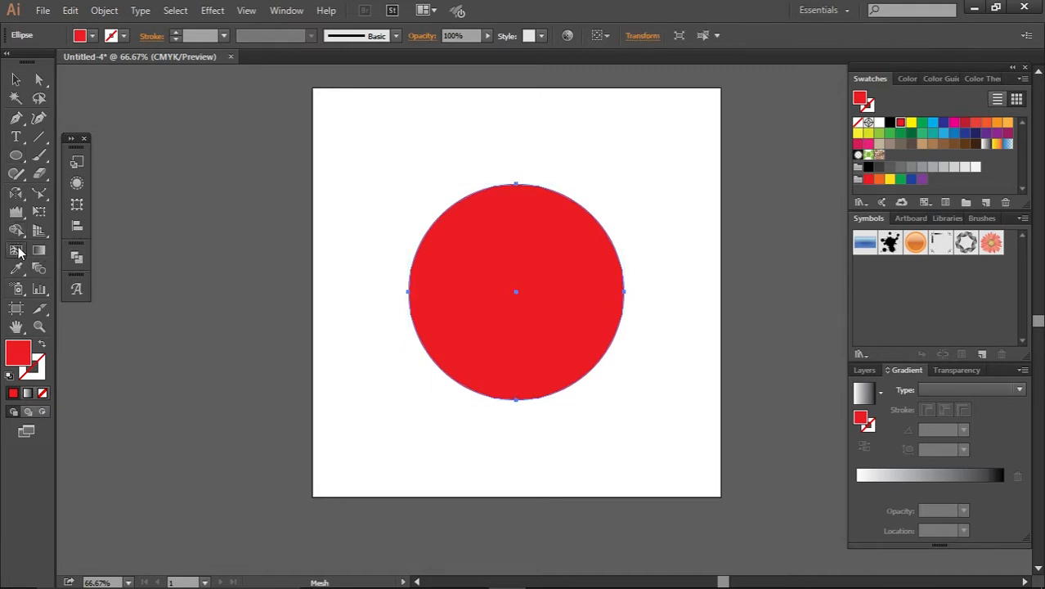
left_click(512, 275)
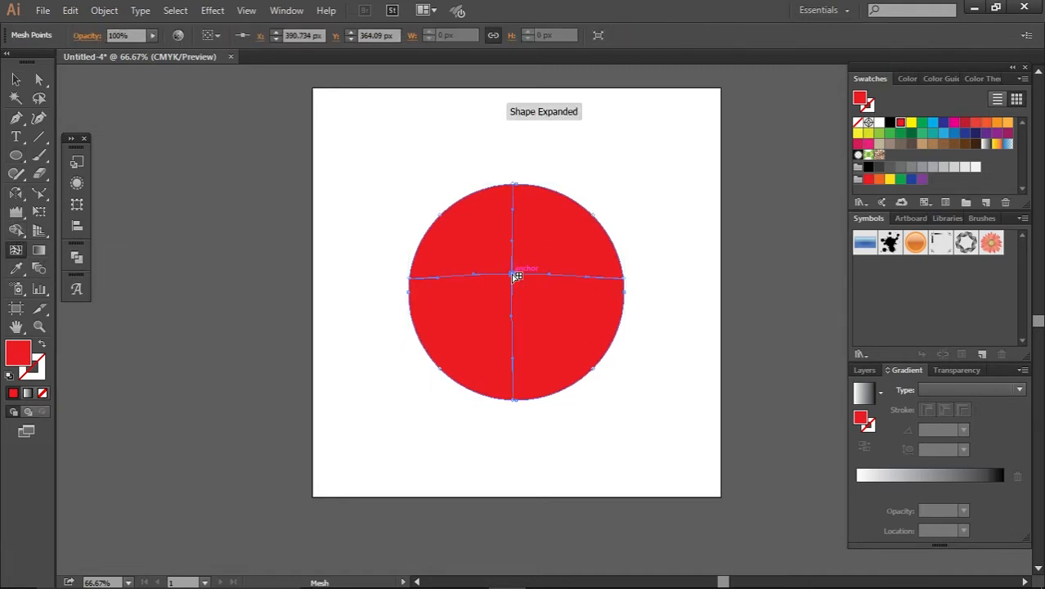
Move the mesh point slightly below the circle's centre, color it CMYK Yellow, and deselect the circle
left_click_drag(516, 277, 513, 304)
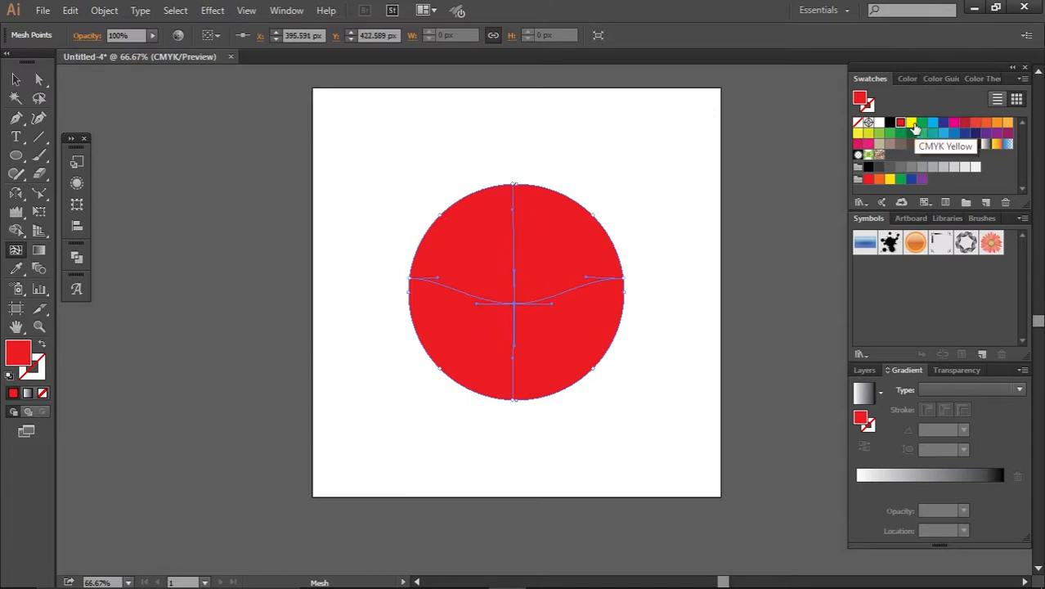
left_click(912, 125)
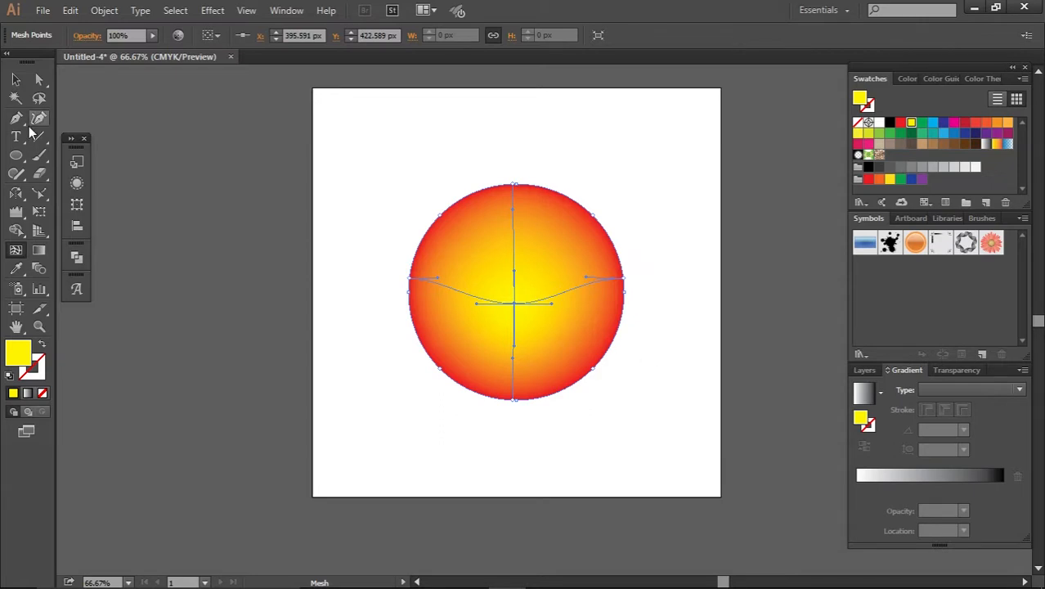
left_click(16, 80)
left_click(623, 133)
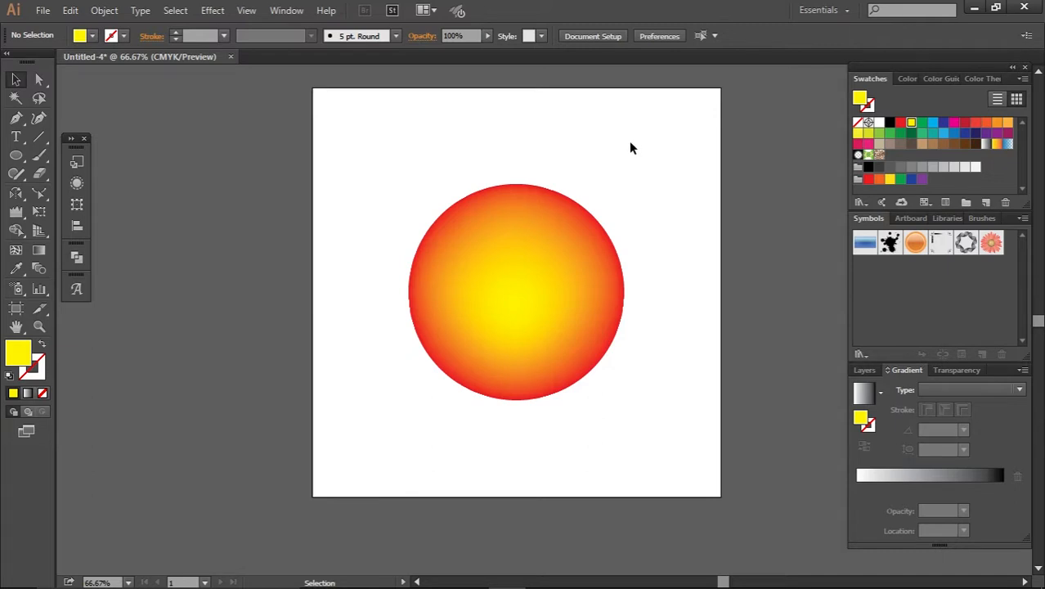
Select the gradient mesh circle and delete it from the artboard
left_click_drag(628, 141, 421, 413)
left_click(421, 418)
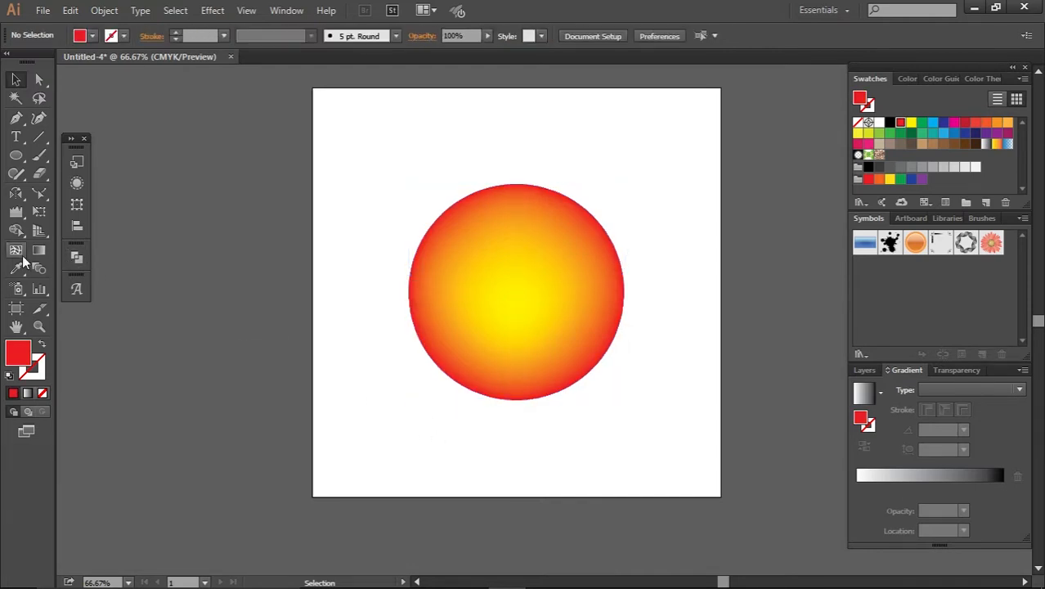
left_click(532, 217)
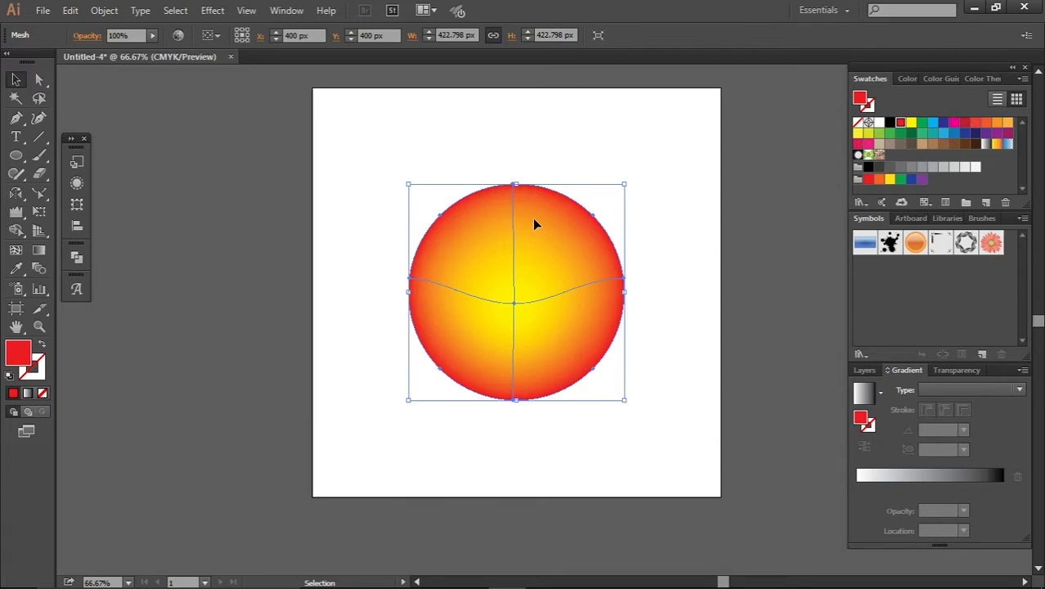
key("Delete")
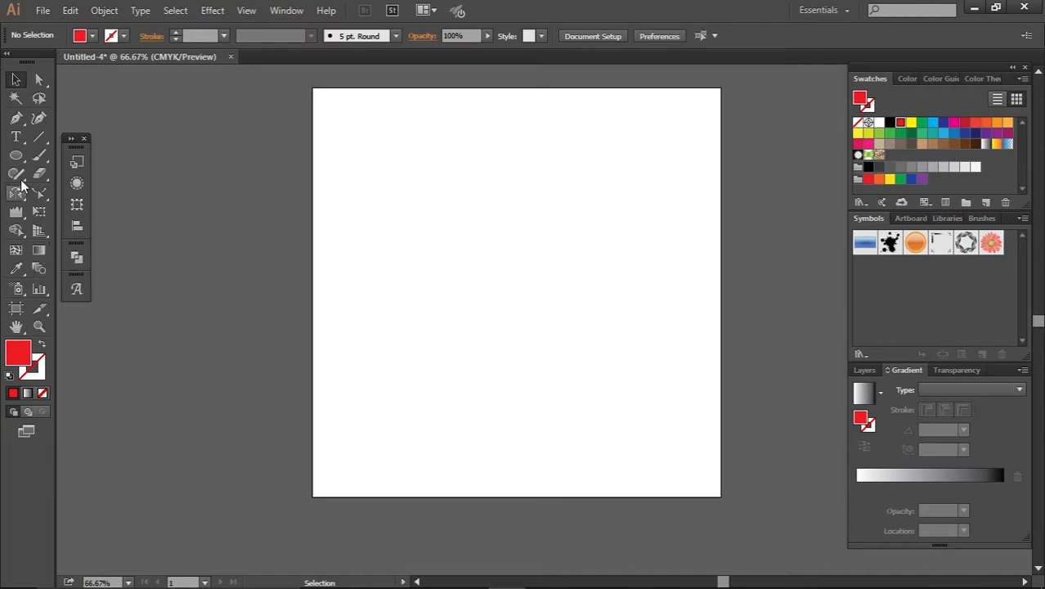
Draw a red rectangle about 613 × 297 px across the artboard's upper half and deselect it
left_click(30, 157)
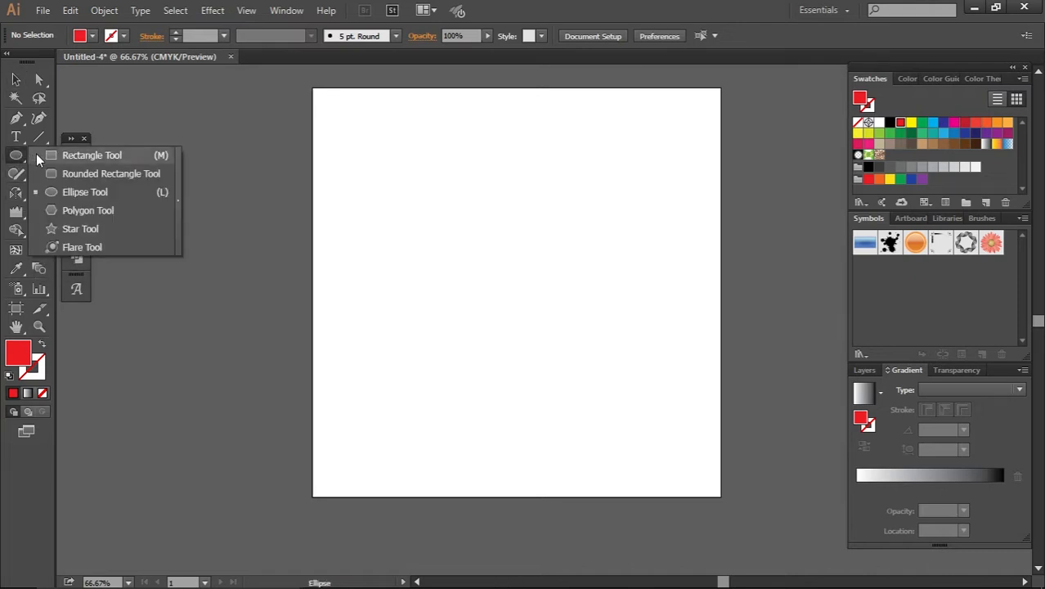
left_click(51, 156)
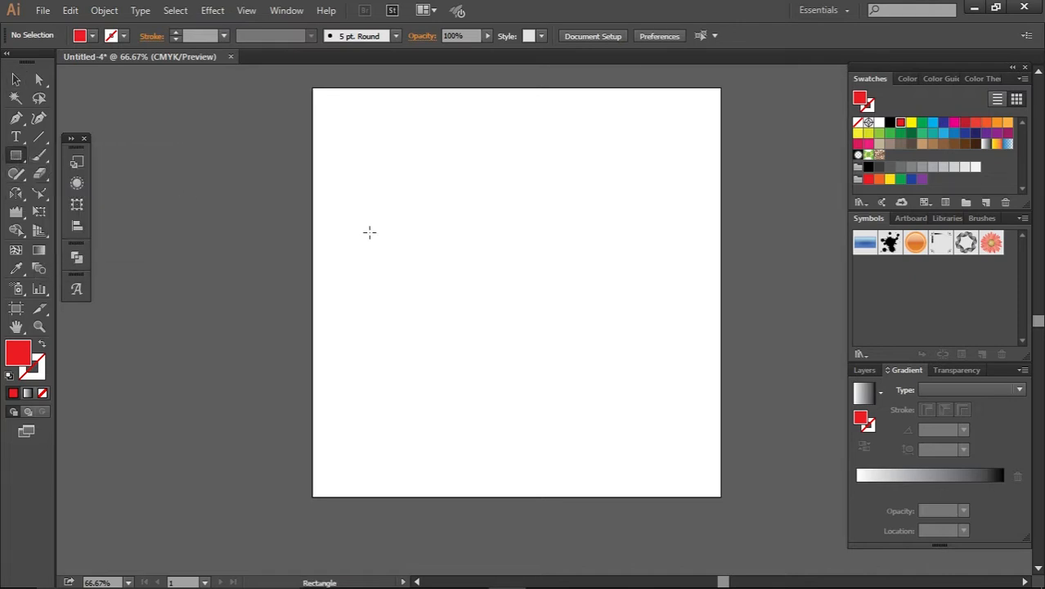
left_click_drag(362, 168, 677, 319)
left_click(18, 81)
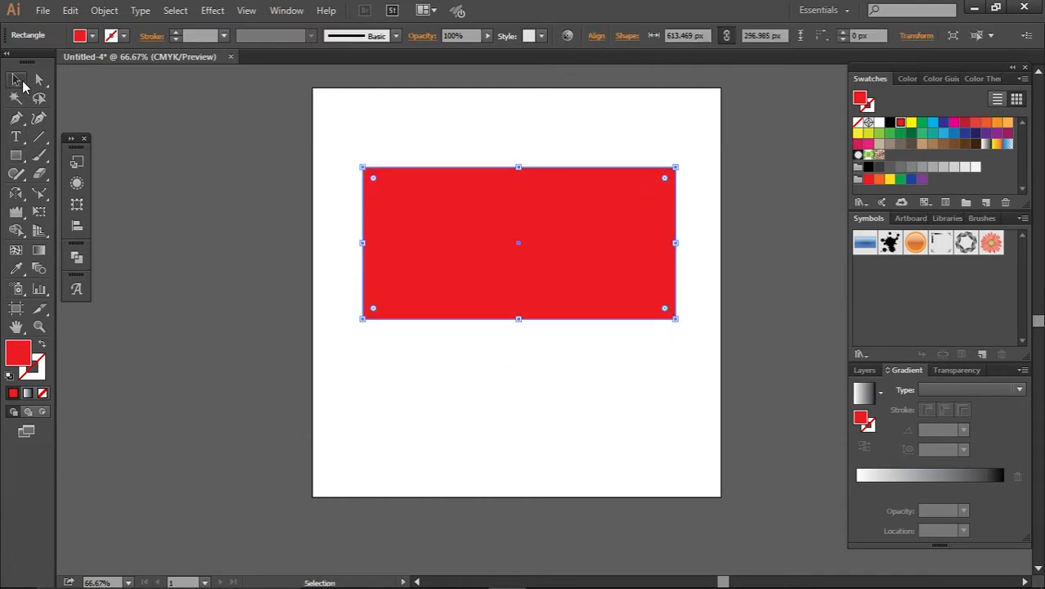
left_click(479, 356)
Apply the default white-to-black linear gradient to the red rectangle and shift its gradient line slightly past the left edge
left_click(546, 277)
left_click(38, 249)
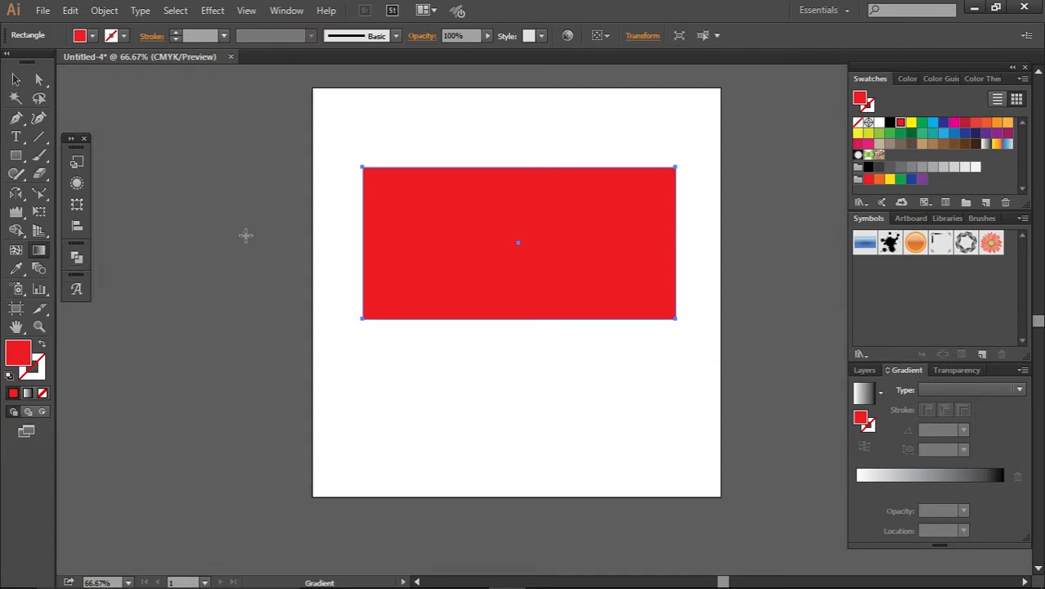
left_click(417, 231)
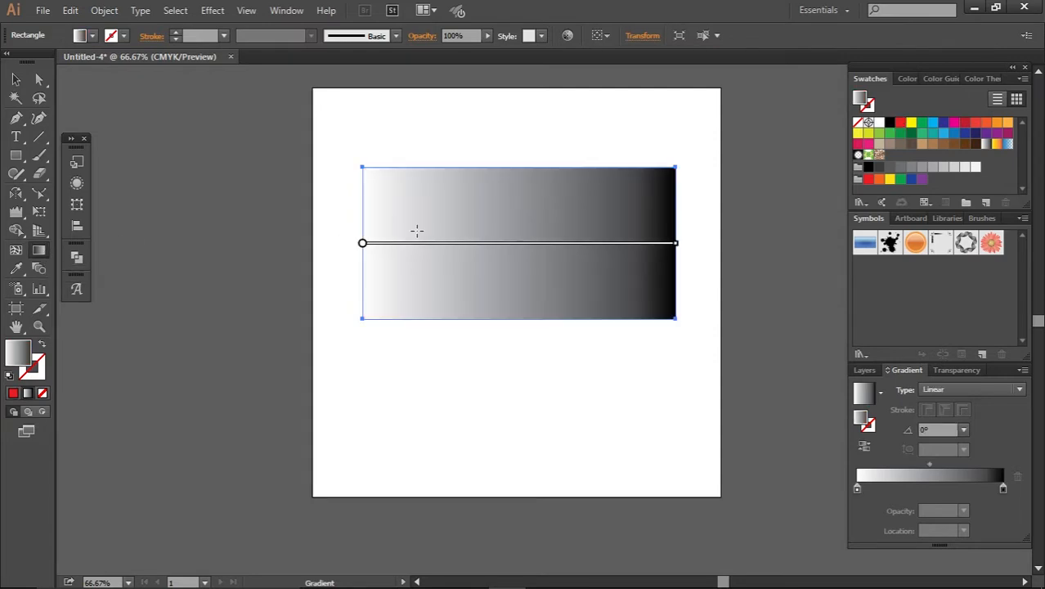
mouse_move(379, 245)
left_mouse_down()
mouse_move(446, 252)
mouse_move(357, 243)
left_mouse_up()
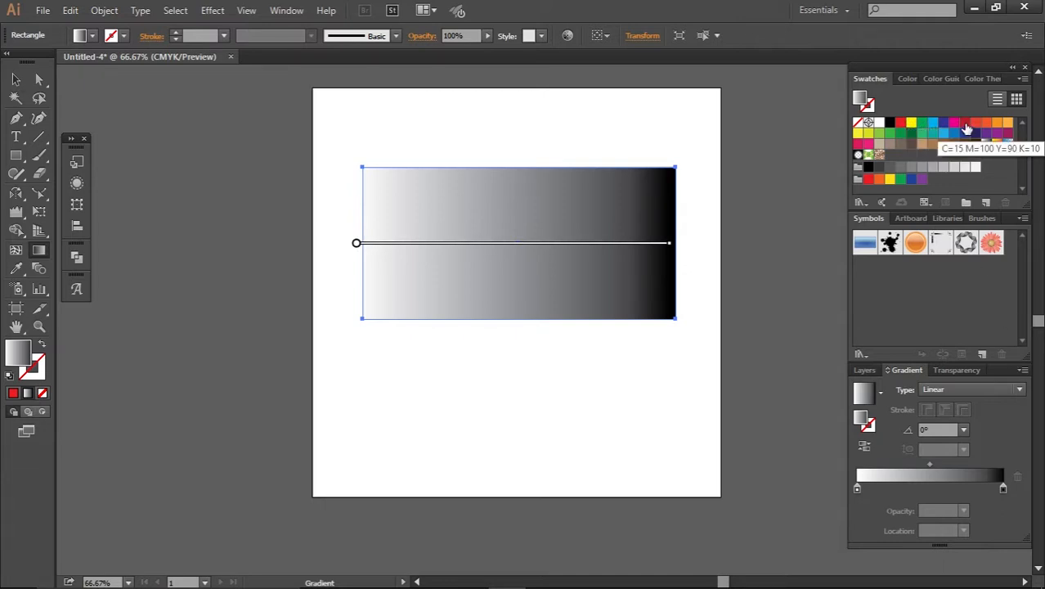
Recolor the gradient's black end to C=15 M=100 Y=90 K=10 and its white end to C=5 M=0 Y=90 K=0, then deselect the rectangle
left_click_drag(965, 123, 1004, 489)
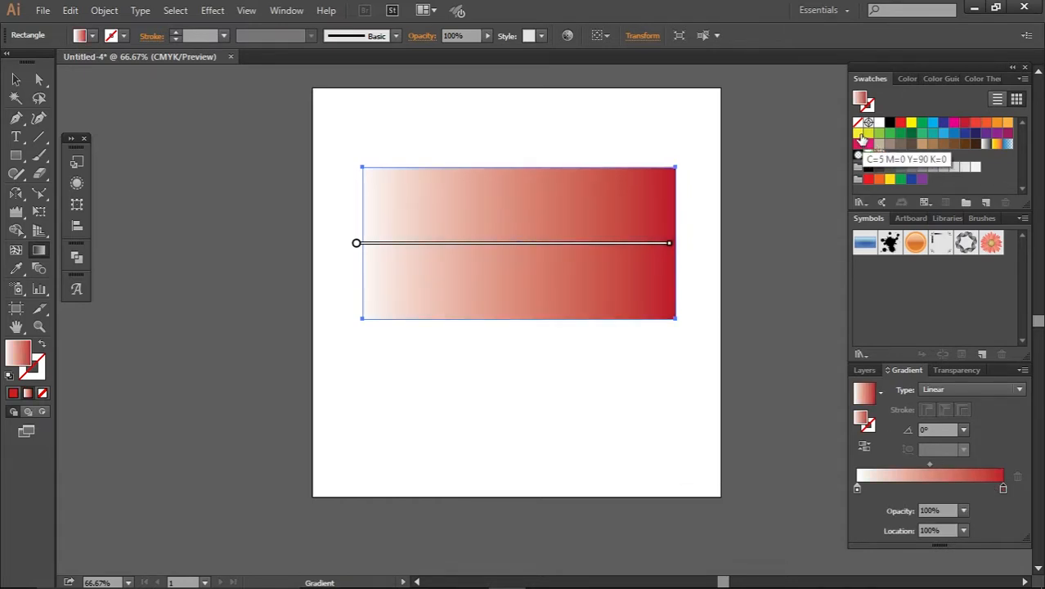
left_click_drag(858, 134, 856, 488)
left_click(16, 79)
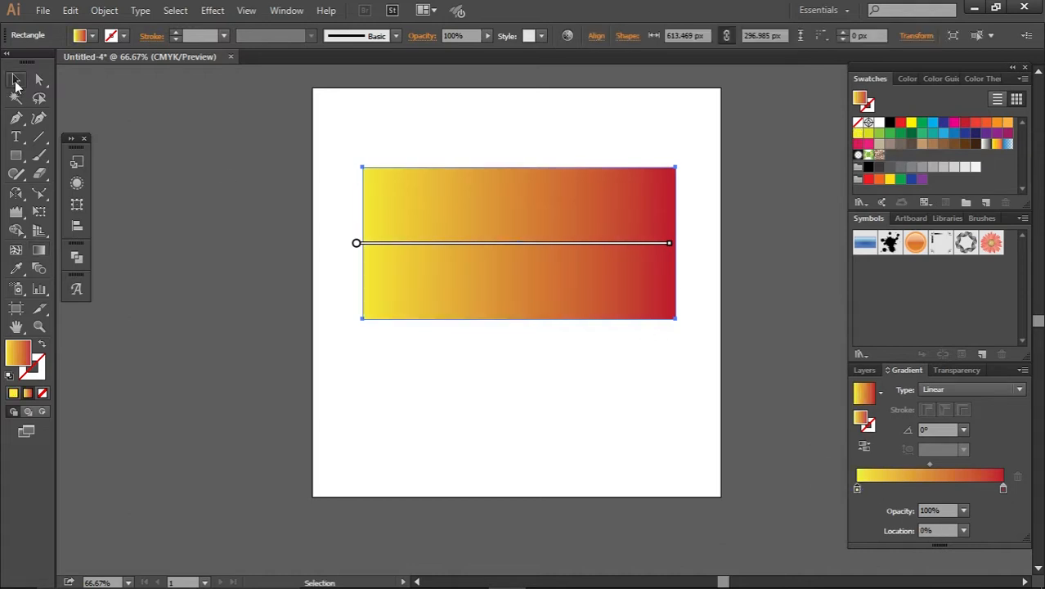
left_click(550, 378)
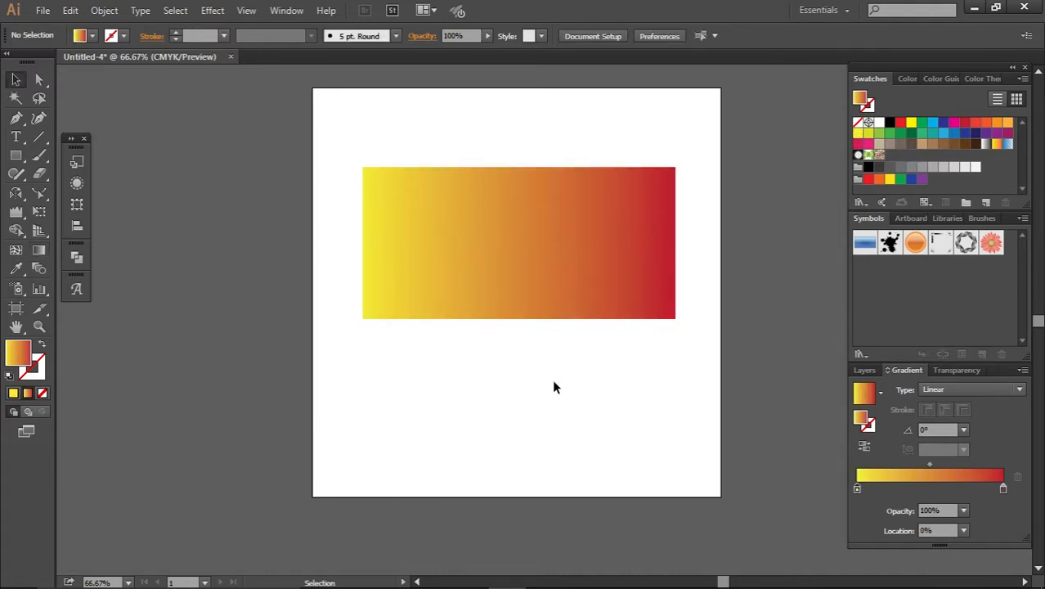
Select the large yellow-to-red gradient rectangle and delete it from the artboard
left_click(544, 280)
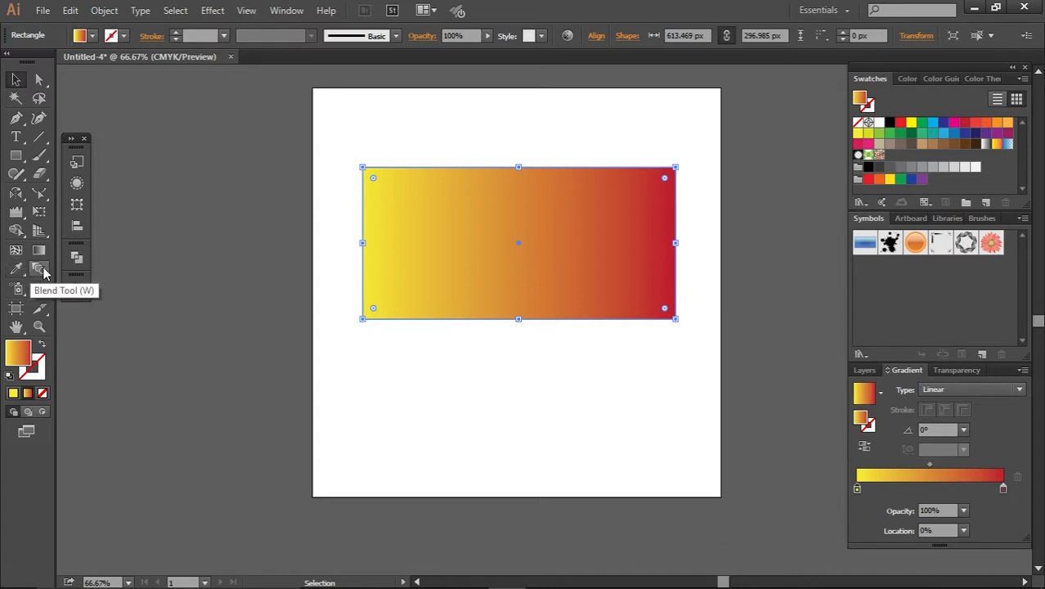
left_click(320, 316)
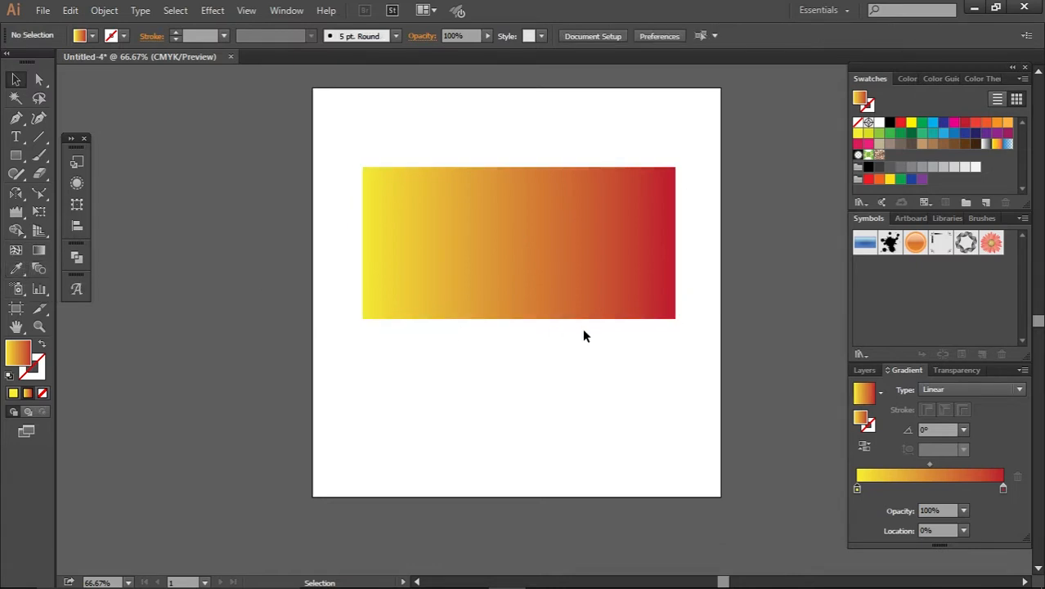
left_click(512, 247)
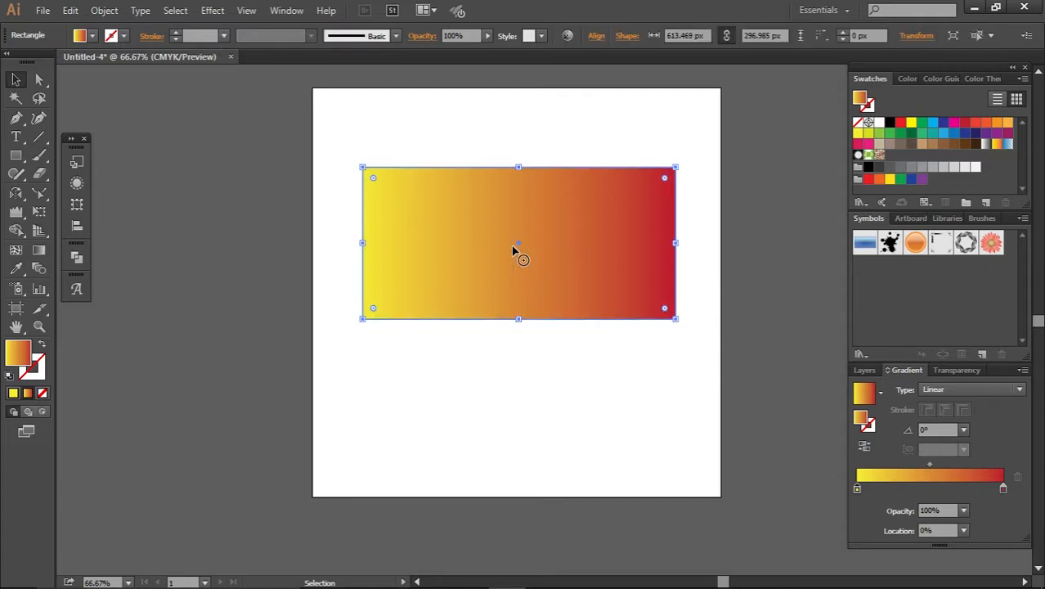
key("Delete")
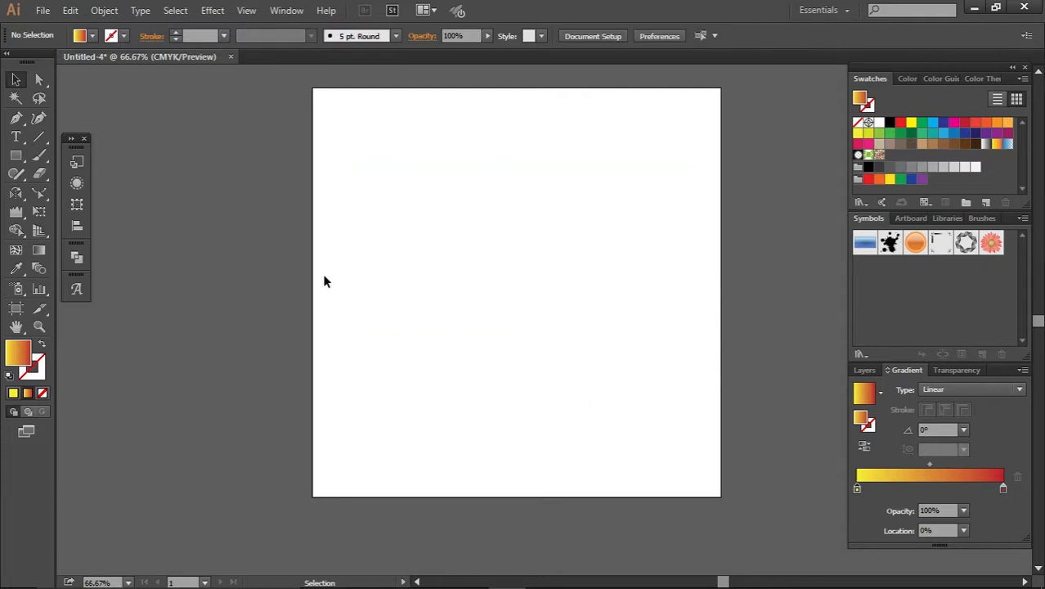
Draw a small gradient-filled rectangle about 186 × 141 px near the artboard's centre and deselect it
left_click(16, 155)
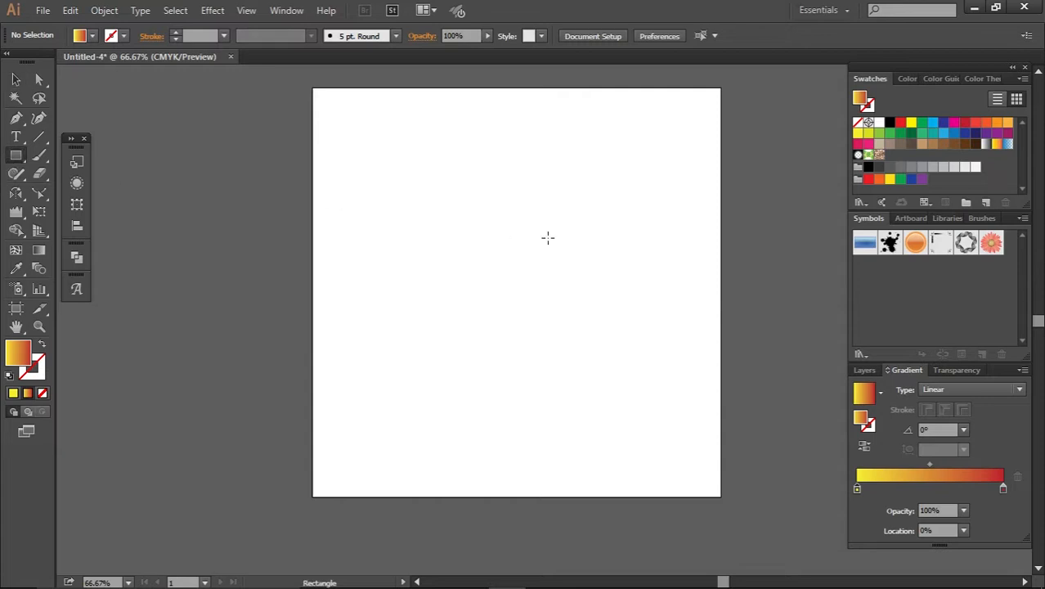
left_click_drag(557, 219, 462, 292)
key("v")
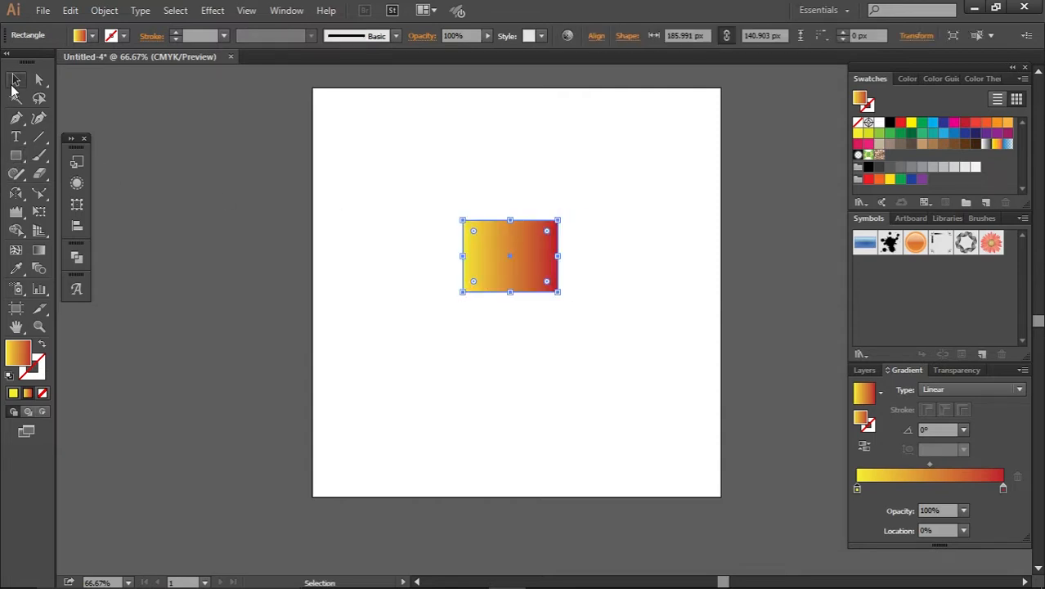
left_click(648, 373)
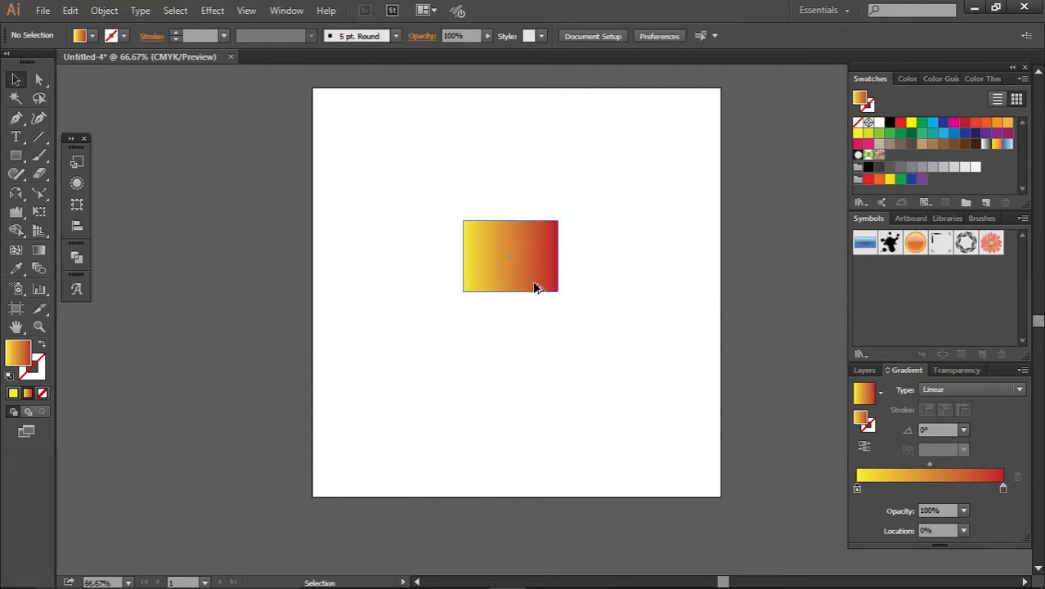
Duplicate the small gradient rectangle seven times, scattering the copies around the artboard
left_click_drag(534, 287, 480, 369)
left_click_drag(481, 368, 406, 274)
left_click_drag(422, 263, 638, 343)
left_click_drag(638, 342, 676, 266)
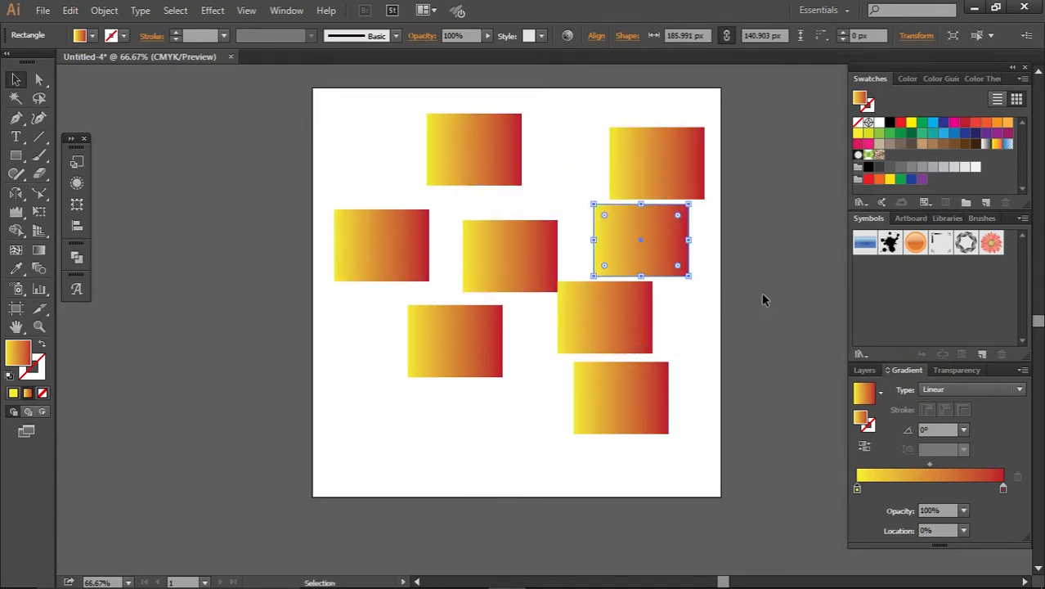
left_click(761, 293)
left_click_drag(540, 105, 313, 431)
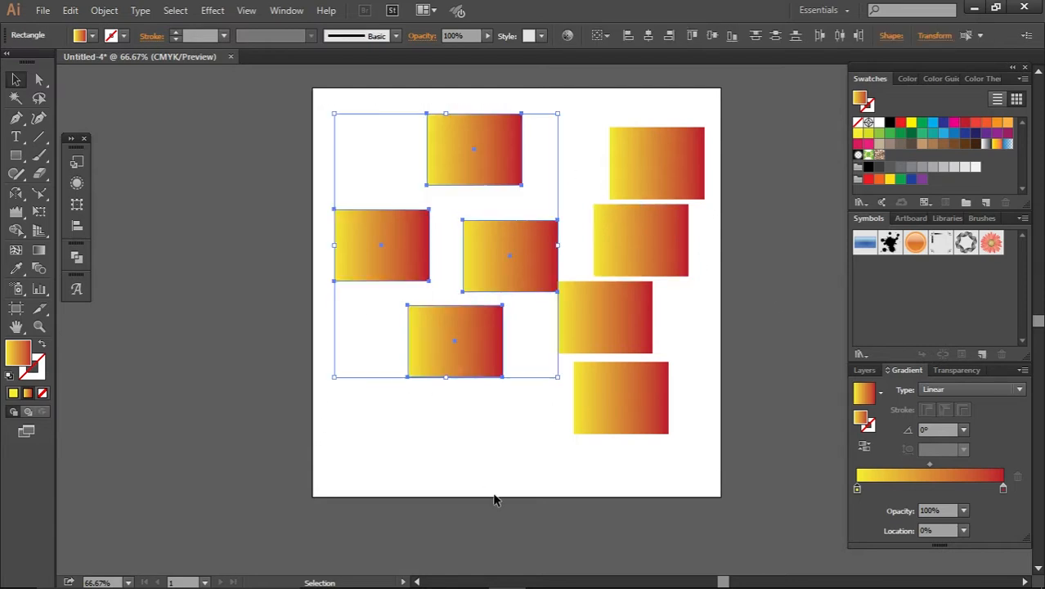
left_click(495, 495)
Recolor the lower-left rectangle cyan, the far-left one green, the top-left one black and the top-right one dark blue
left_click(461, 354)
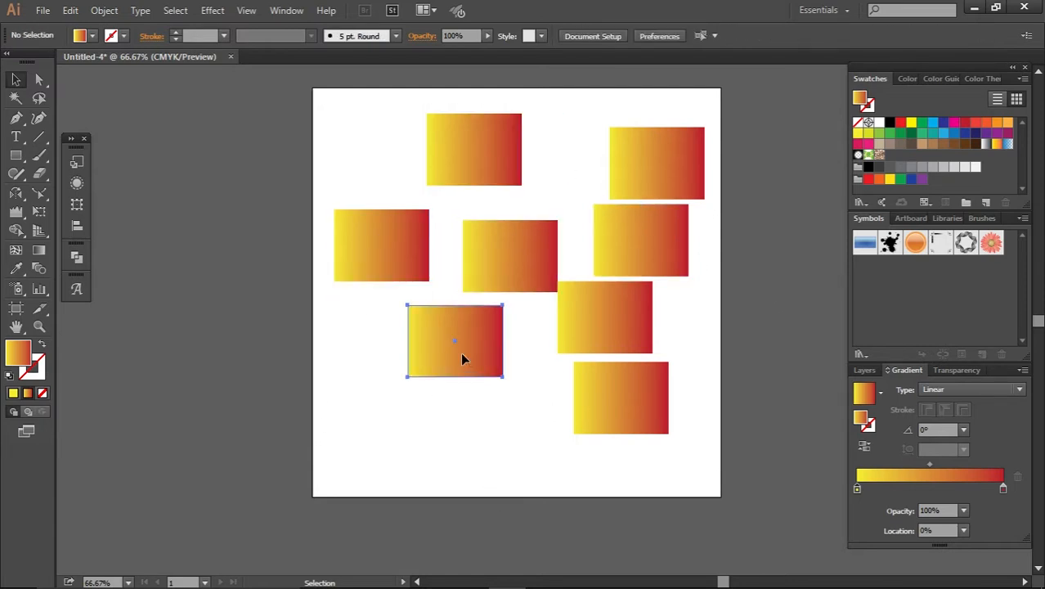
left_click(928, 128)
left_click(420, 237)
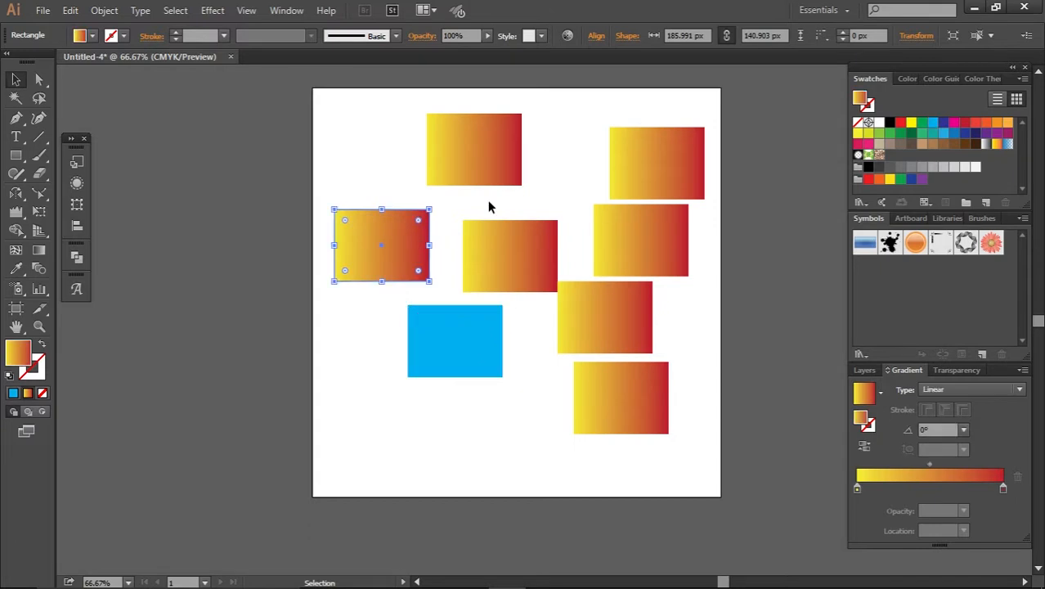
left_click(900, 133)
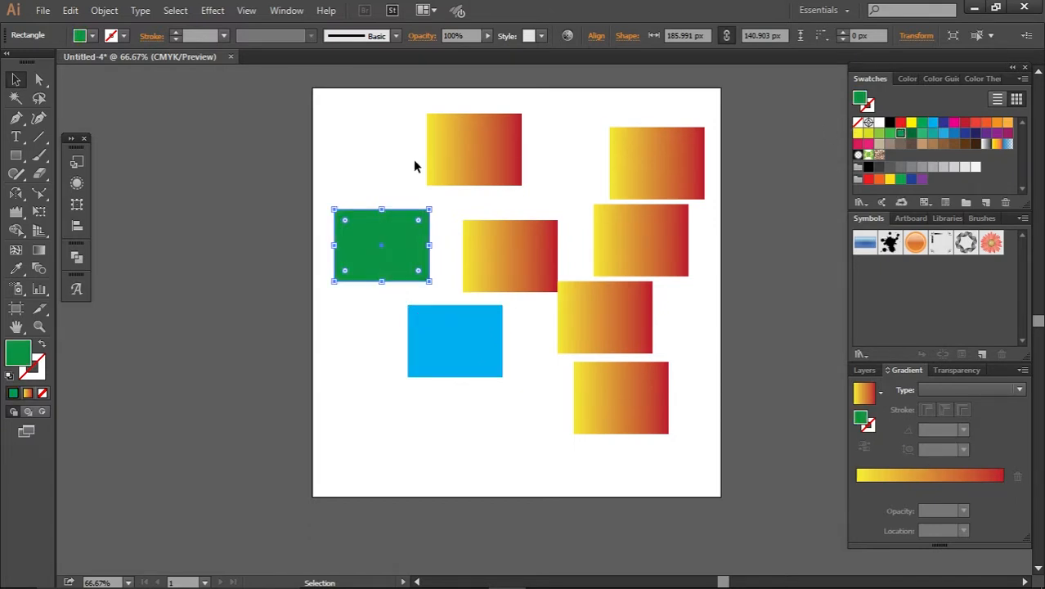
left_click(472, 157)
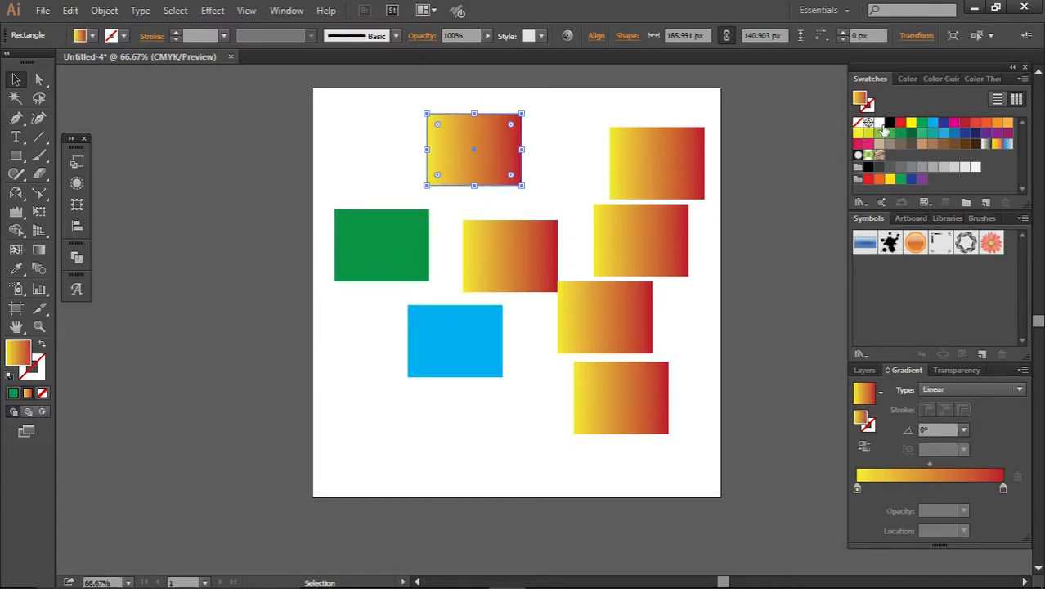
left_click(890, 123)
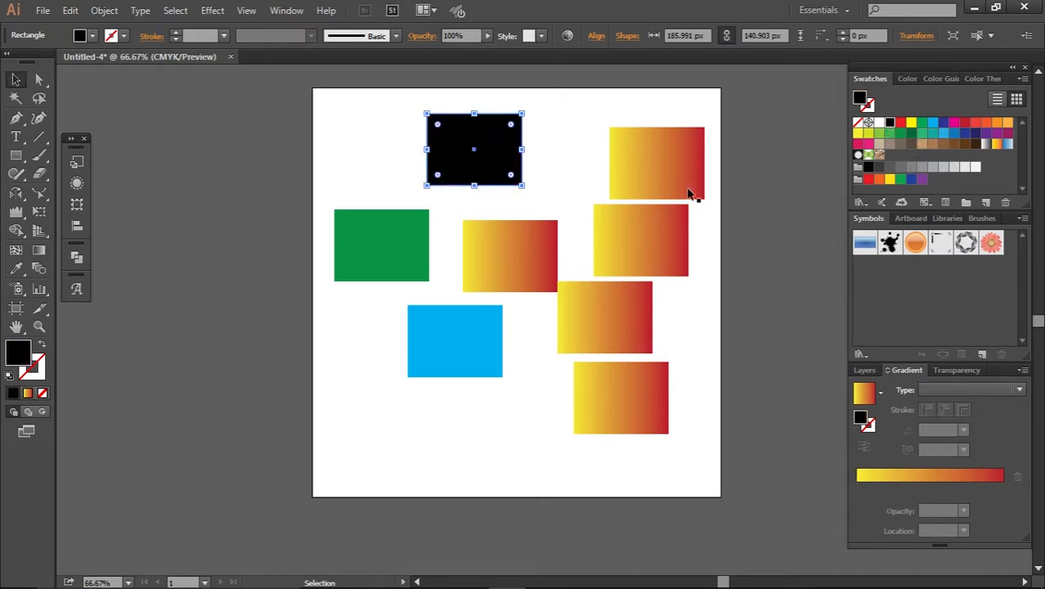
left_click(675, 188)
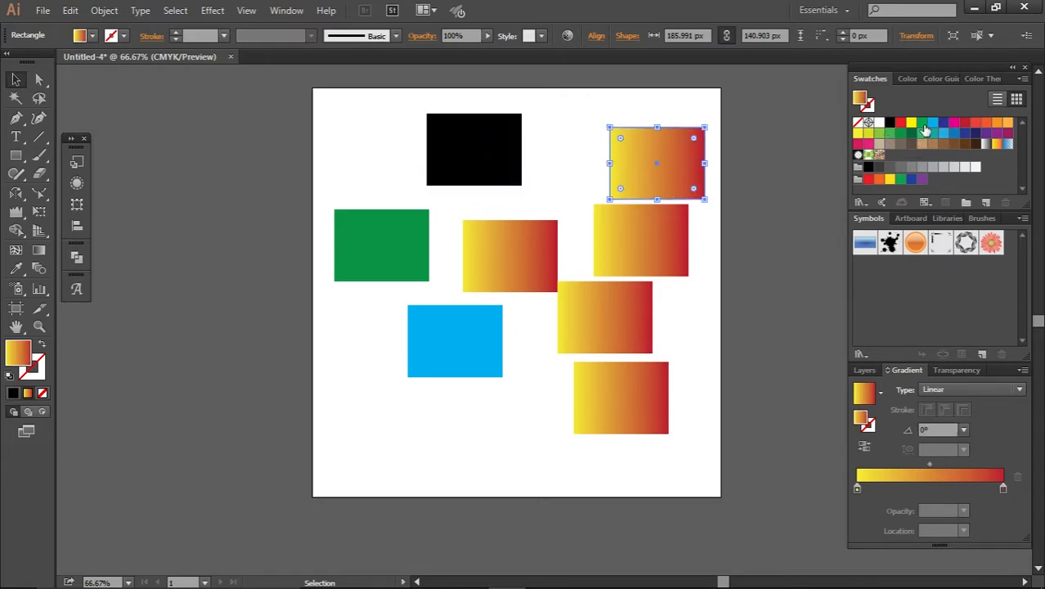
left_click(974, 134)
left_click(751, 353)
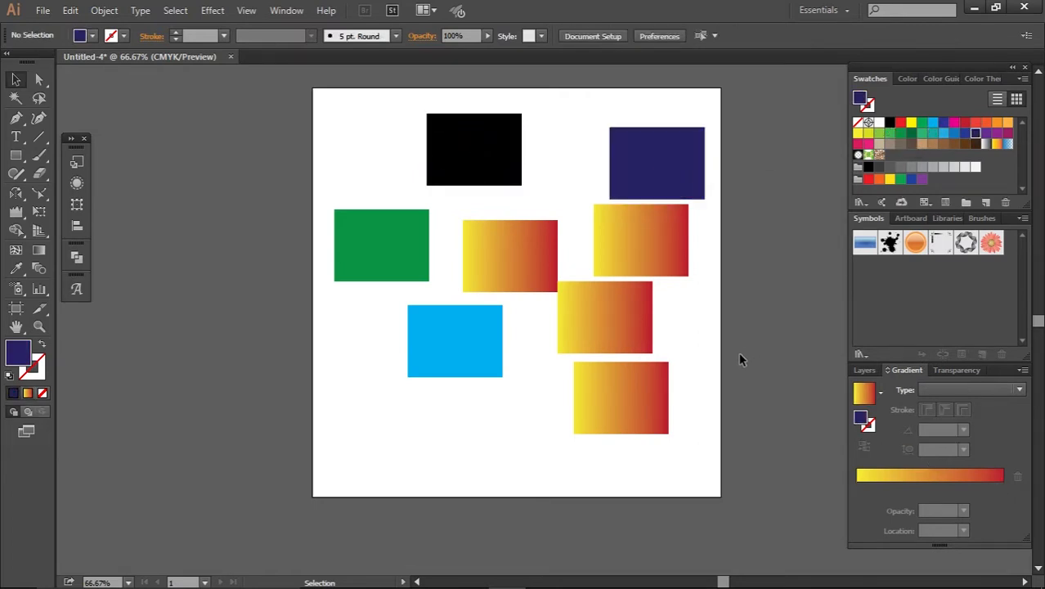
Move the lowest gradient rectangle down and left to the artboard's bottom centre and leave it selected
left_click_drag(635, 398, 548, 457)
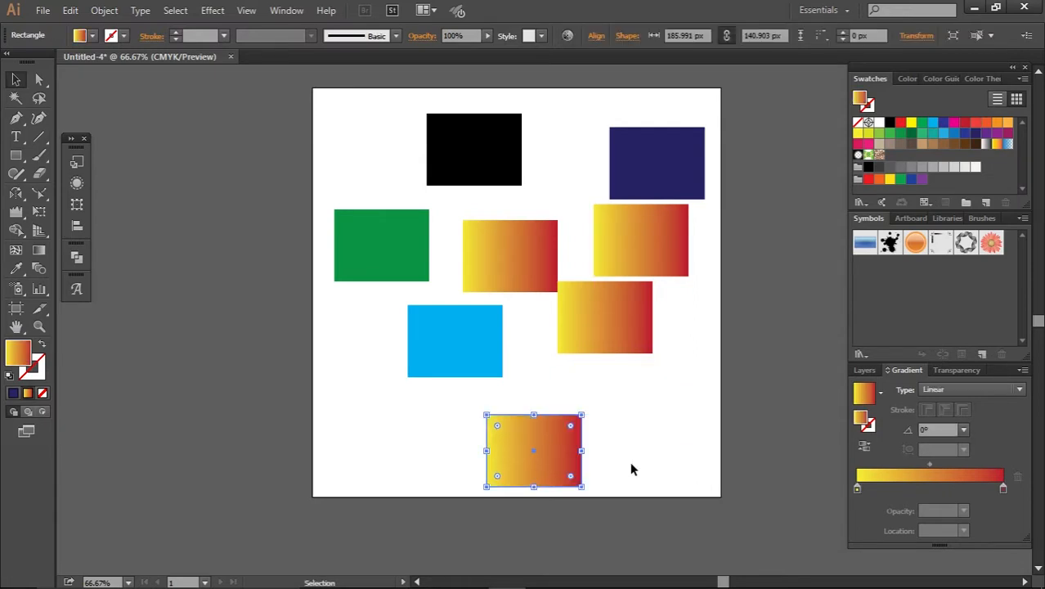
left_click(629, 461)
left_click(526, 462)
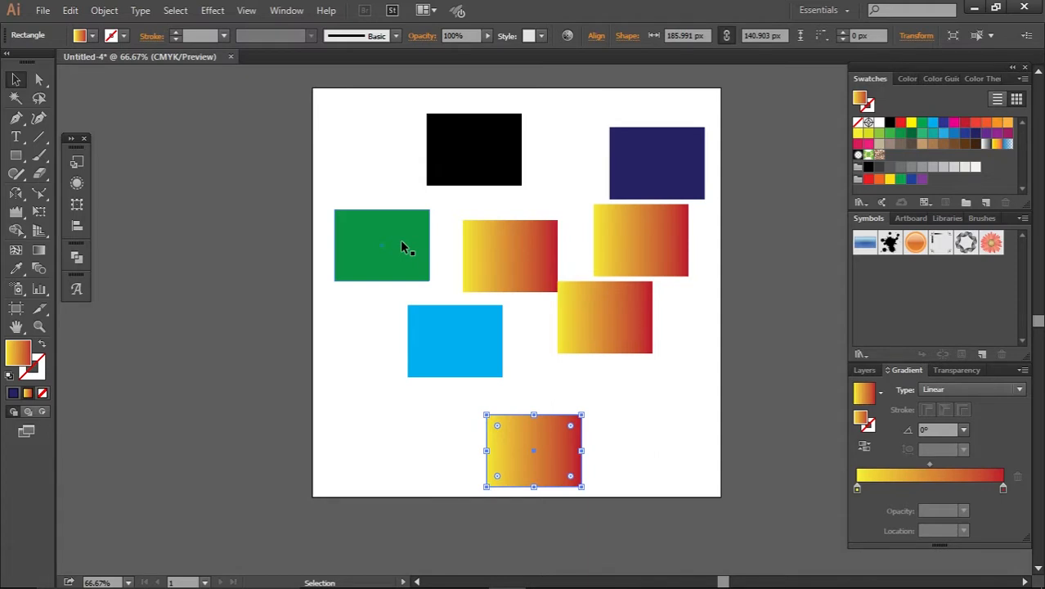
Use the Eyedropper to give the bottom rectangle the green, black, dark blue and finally yellow-to-red gradient fills of the other rectangles
left_click(15, 273)
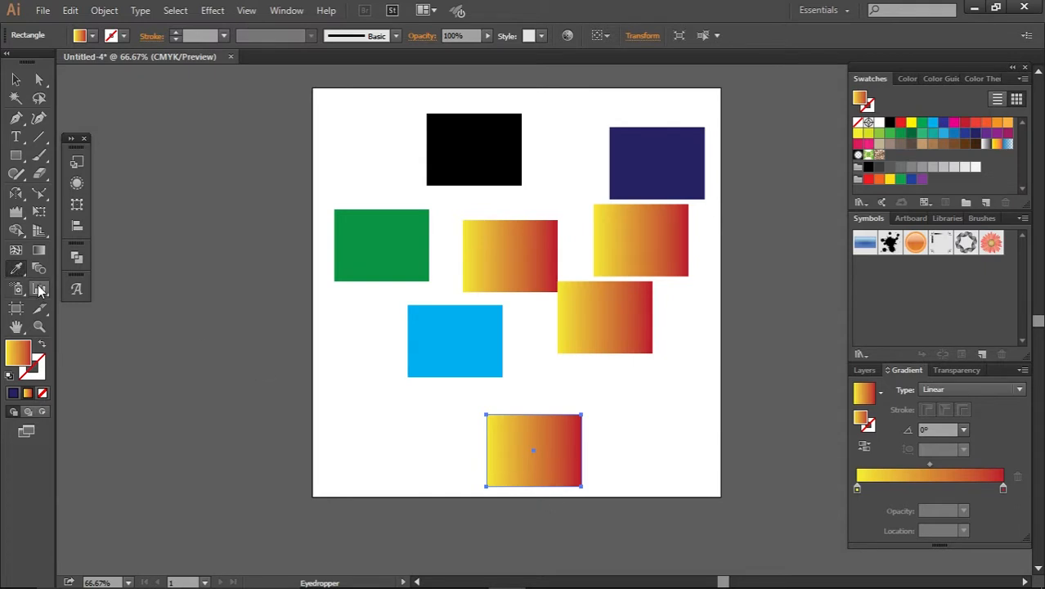
left_click(388, 226)
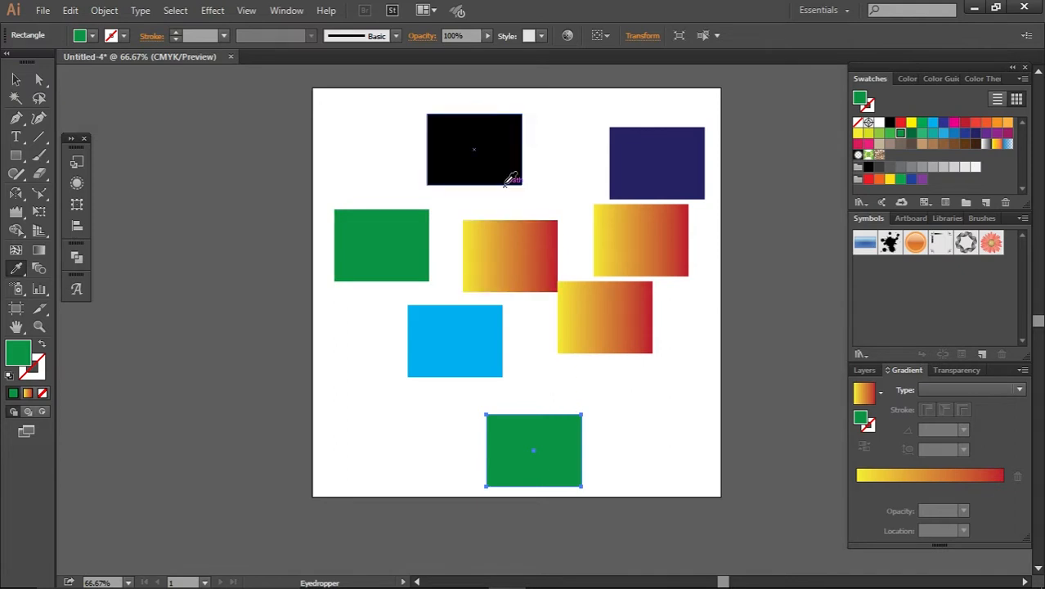
left_click(507, 156)
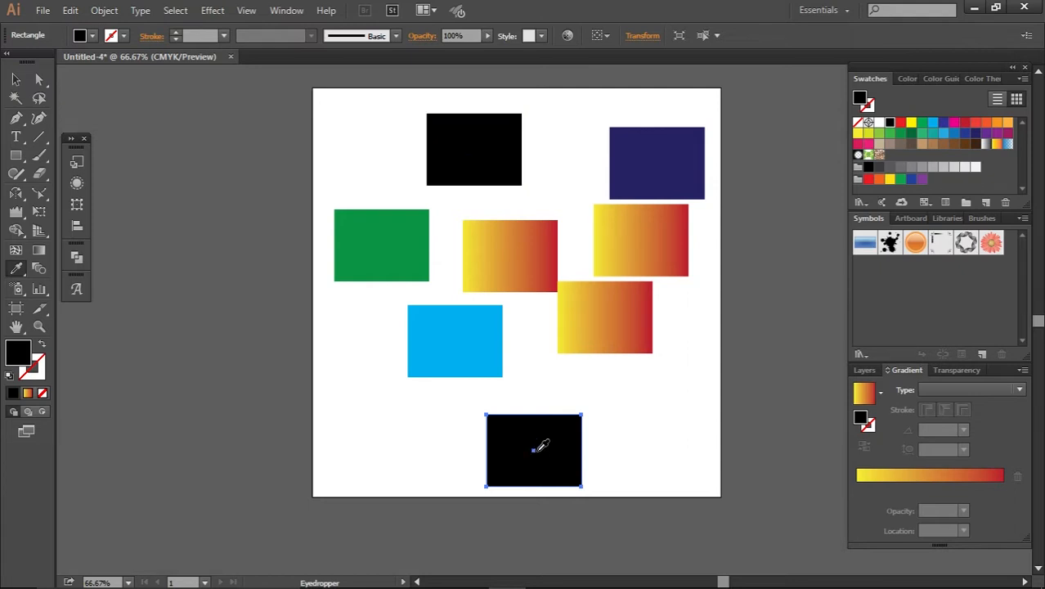
left_click(652, 170)
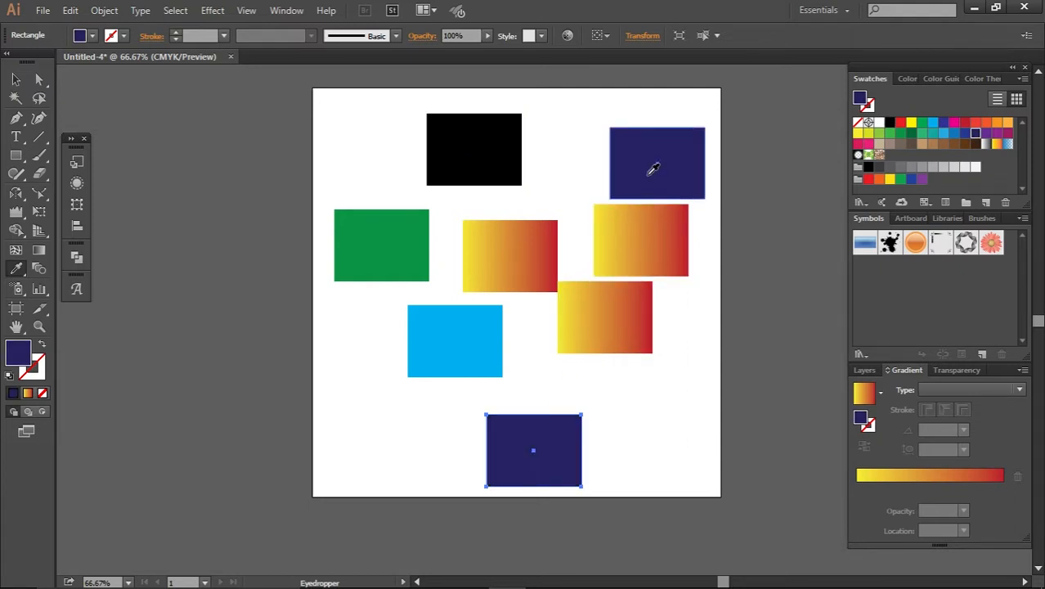
left_click(655, 222)
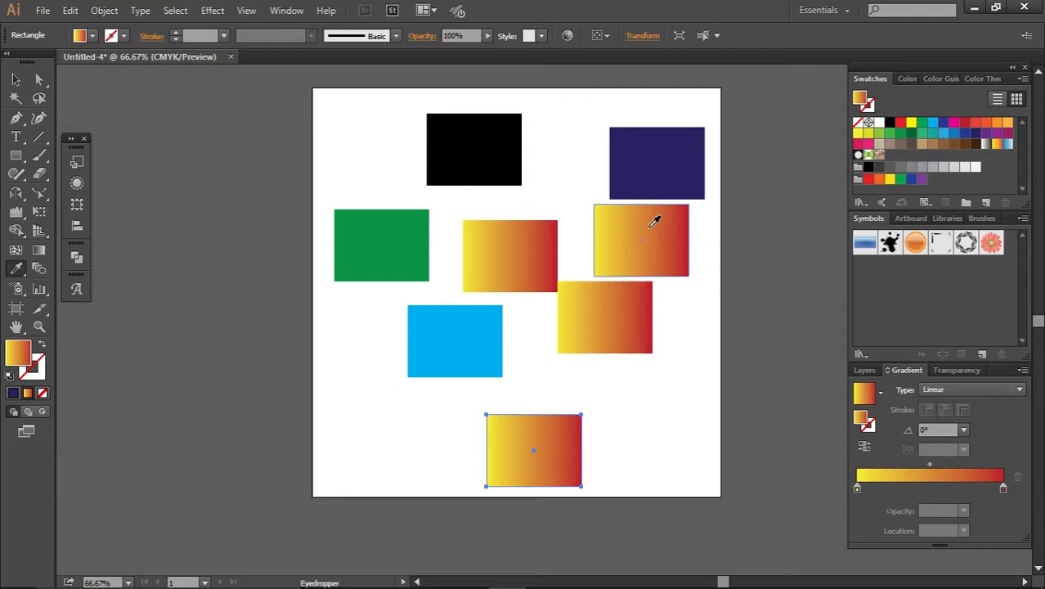
Create a blend from the green rectangle to the bottom gradient rectangle with the Blend tool
left_click(15, 270)
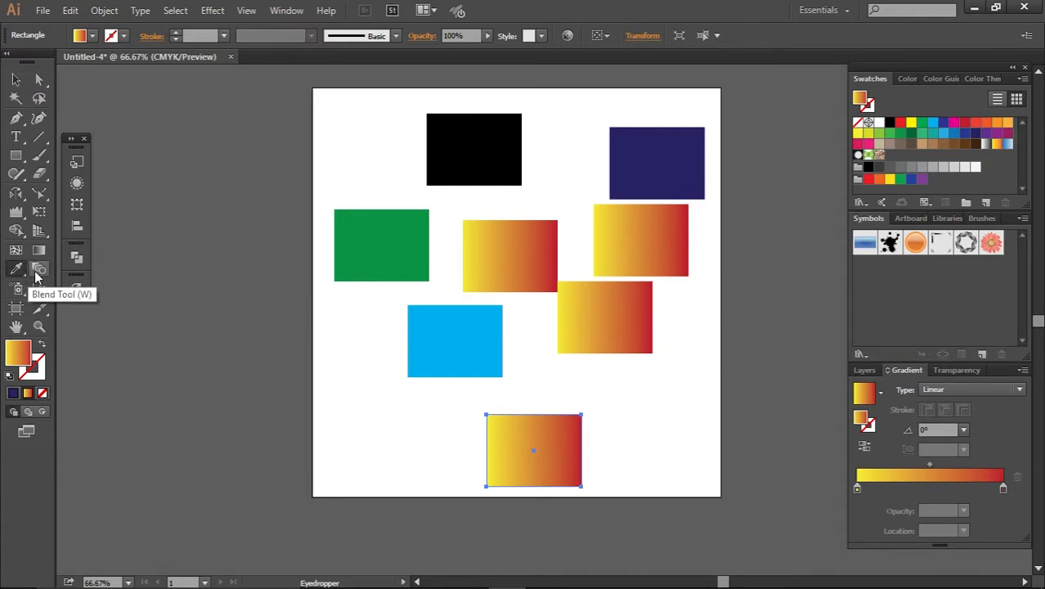
left_click(36, 273)
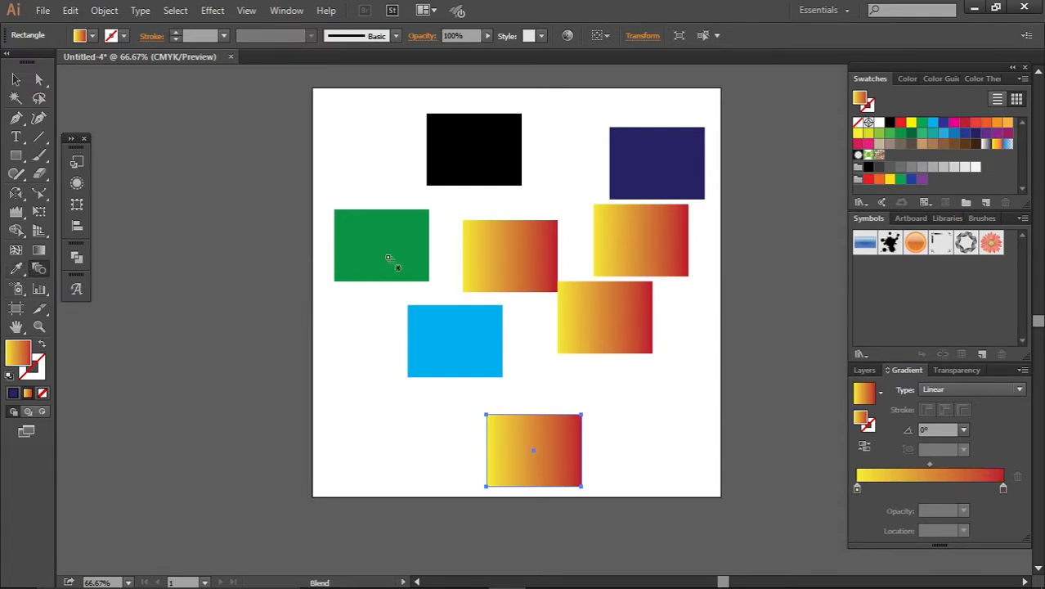
left_click(401, 271)
left_click(555, 467)
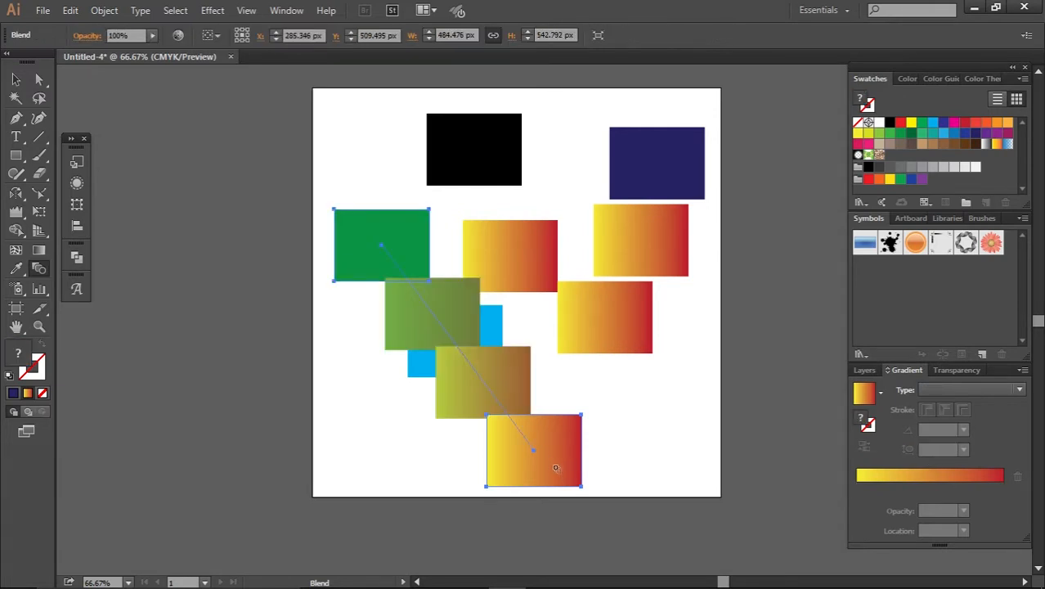
Move the green-to-gradient blend up and left so it partly leaves the artboard and uncovers the cyan rectangle
left_click(15, 79)
left_click_drag(355, 242, 189, 206)
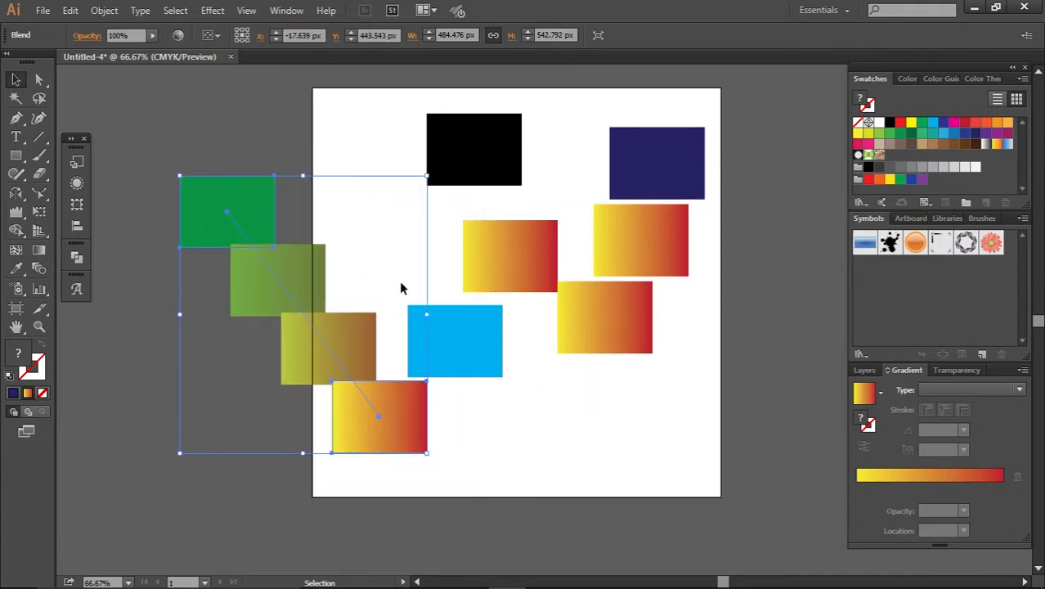
left_click(508, 344)
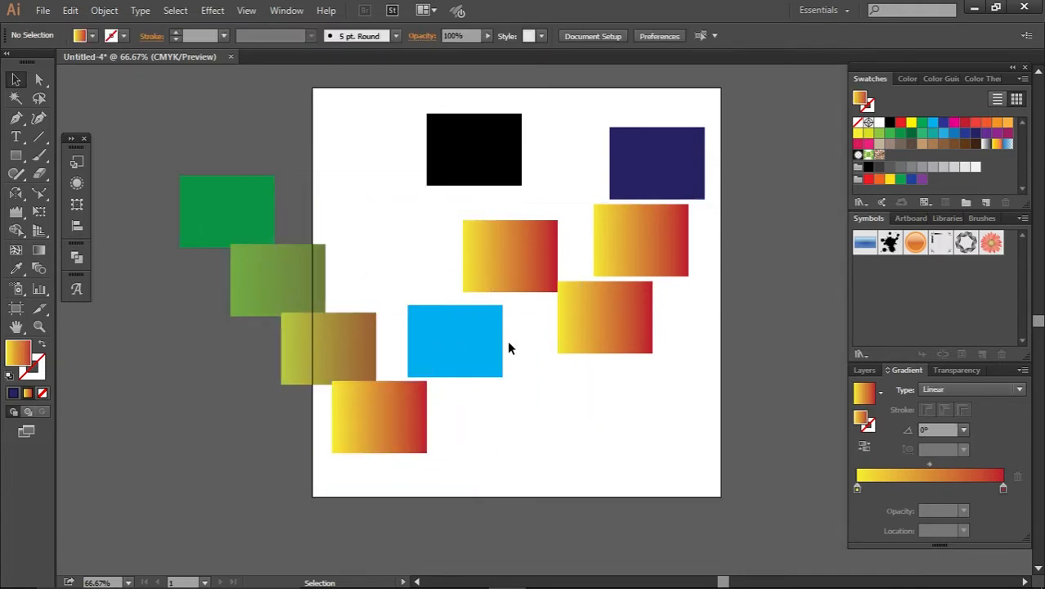
left_click(339, 325)
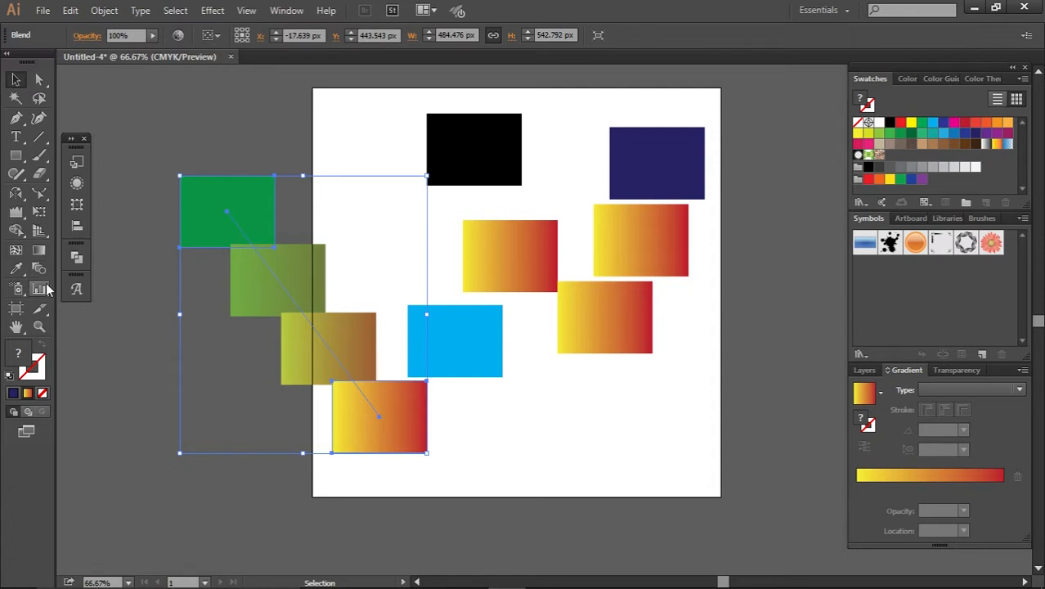
Delete all artwork from the document
left_click(14, 81)
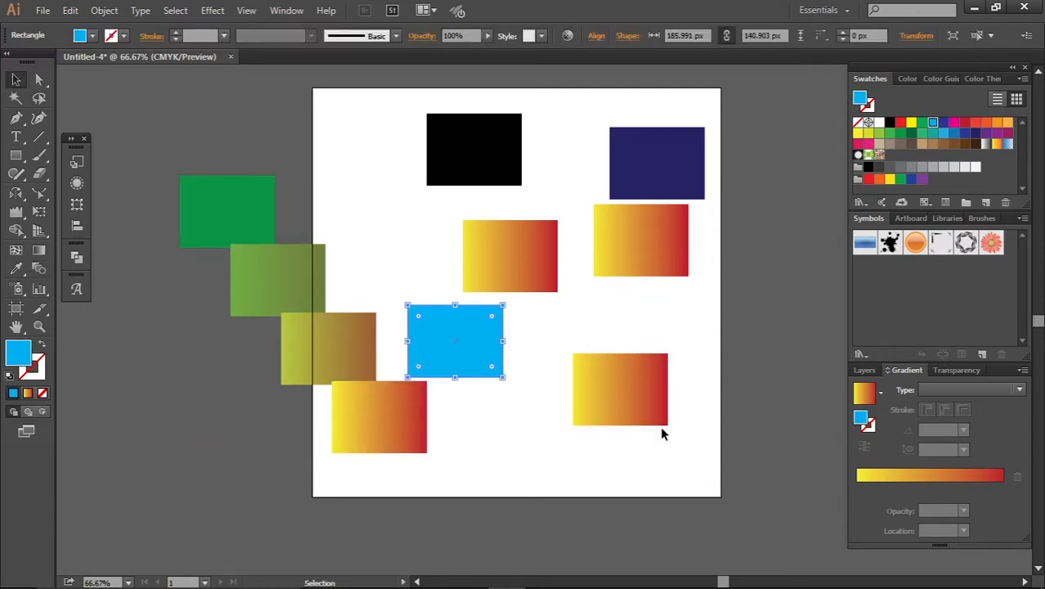
key("ctrl+a")
key("Delete")
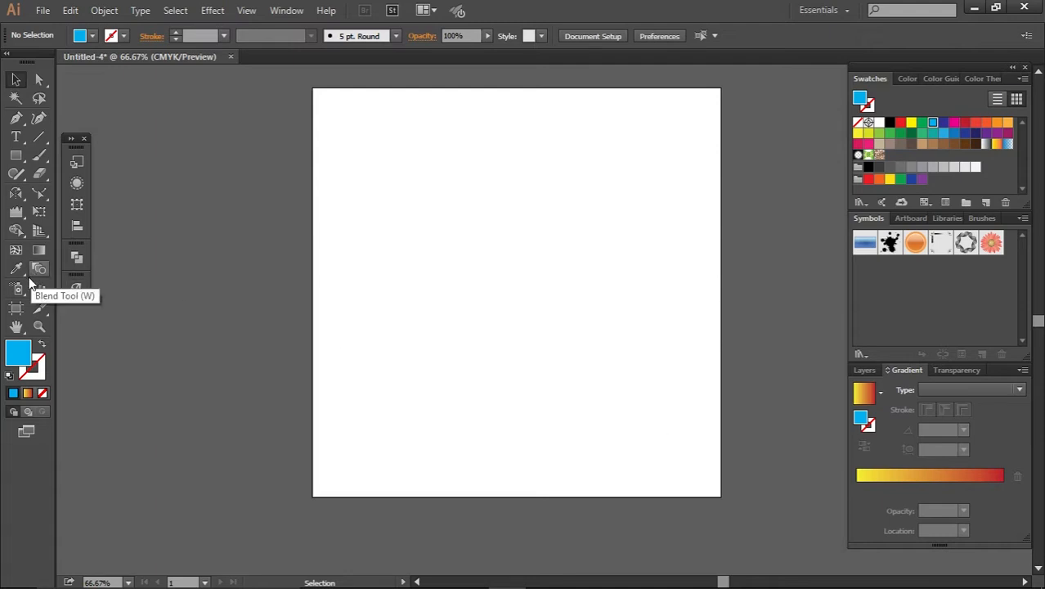
Activate the Symbol Sprayer tool and try to spray on the empty artboard without a symbol chosen
left_click_drag(23, 290, 76, 296)
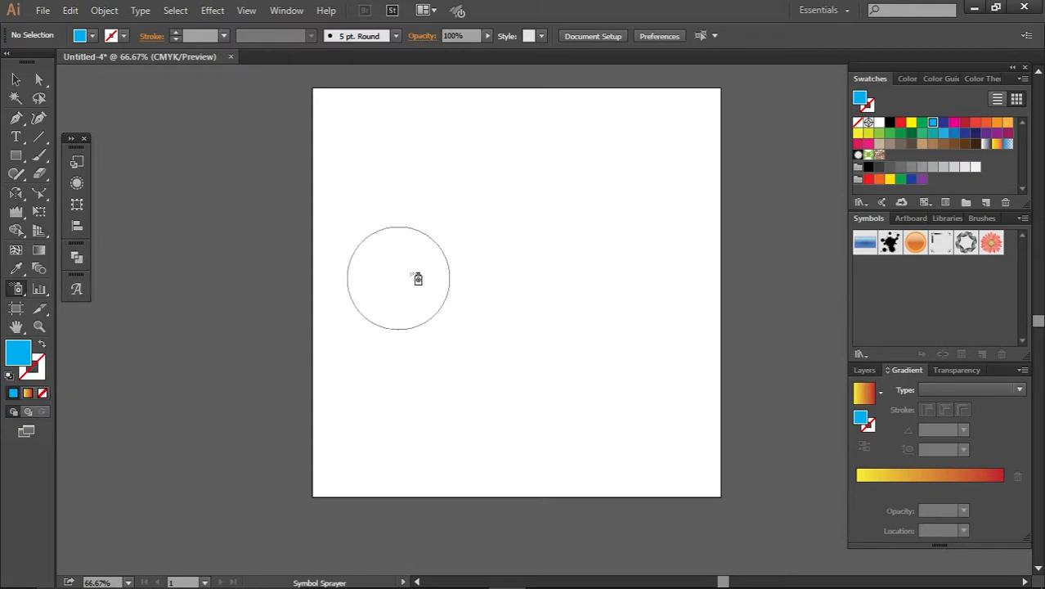
left_click(478, 257)
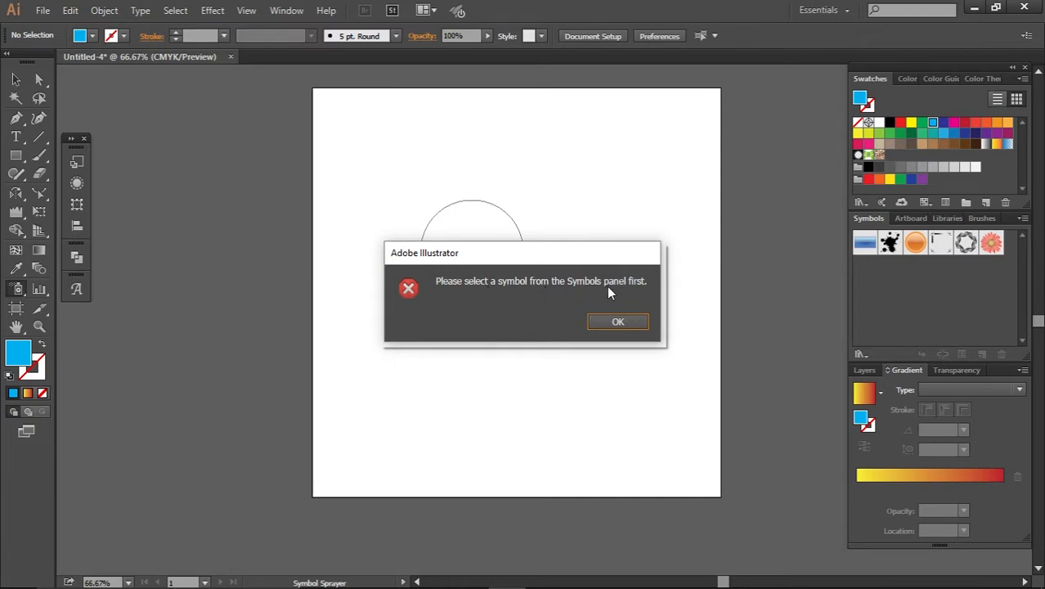
left_click(636, 321)
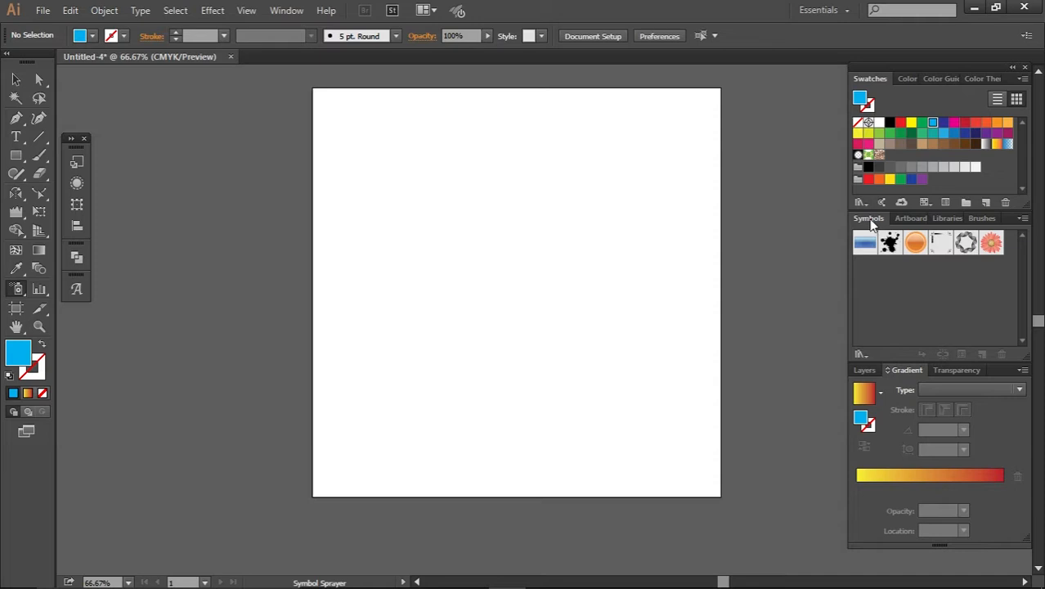
left_click(286, 11)
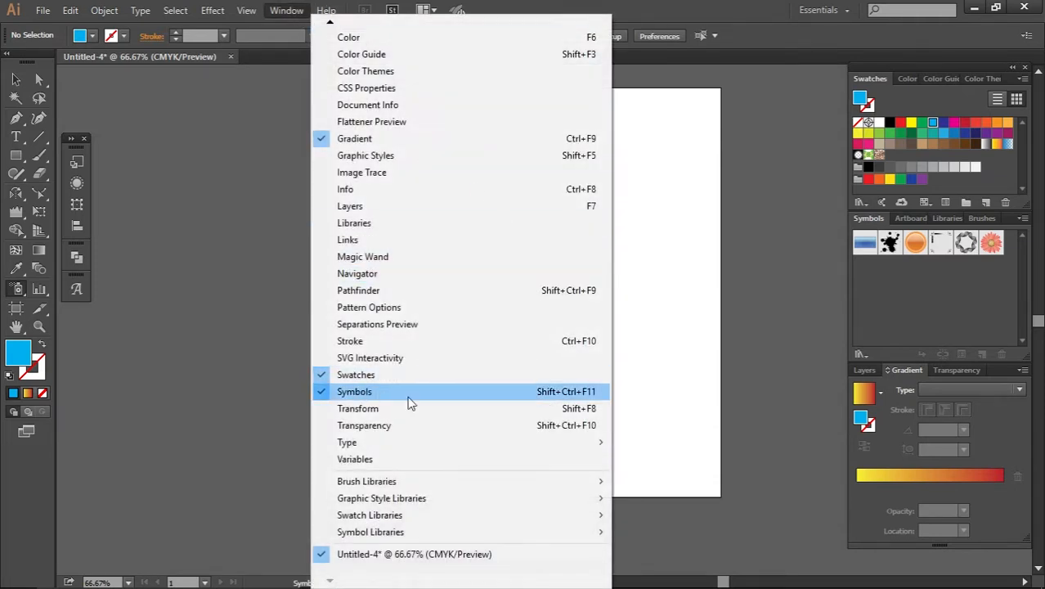
left_click(915, 295)
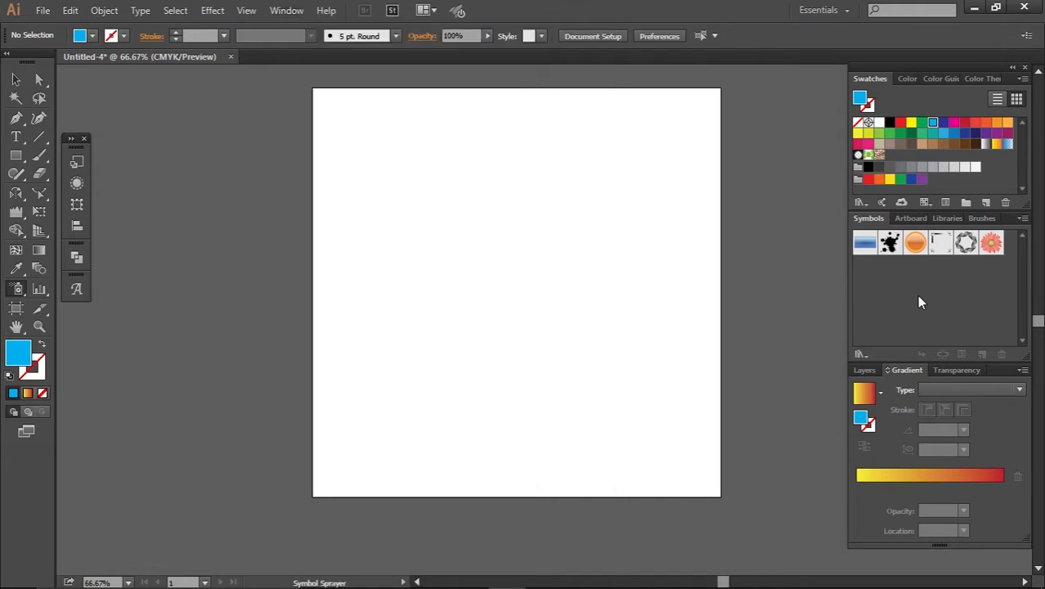
Spray two black Vector Grime splatter symbols side by side in the artboard's upper half and deselect them
left_click(890, 245)
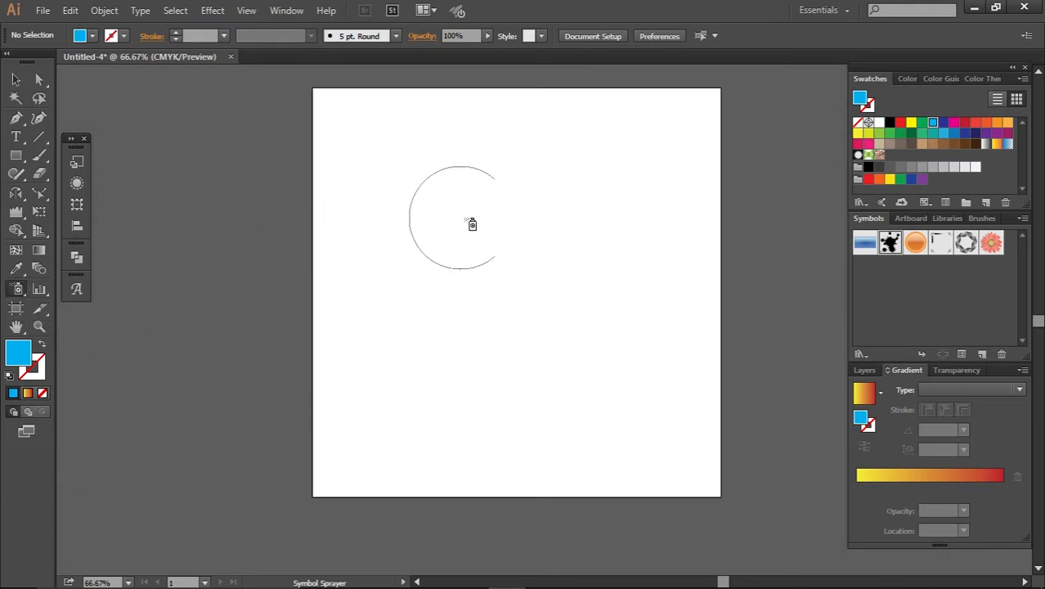
left_click(465, 217)
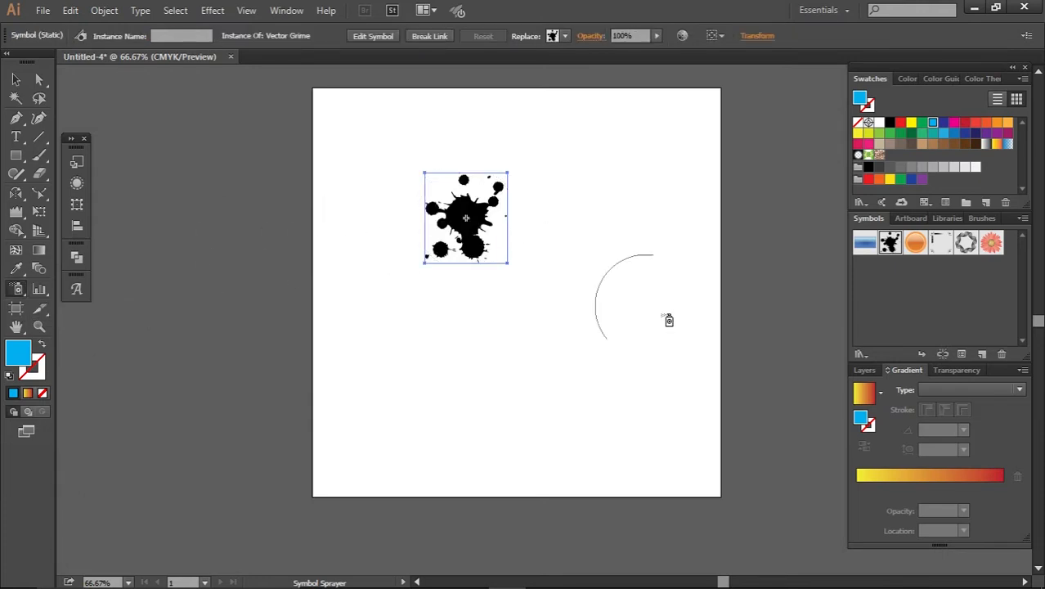
left_click(601, 214)
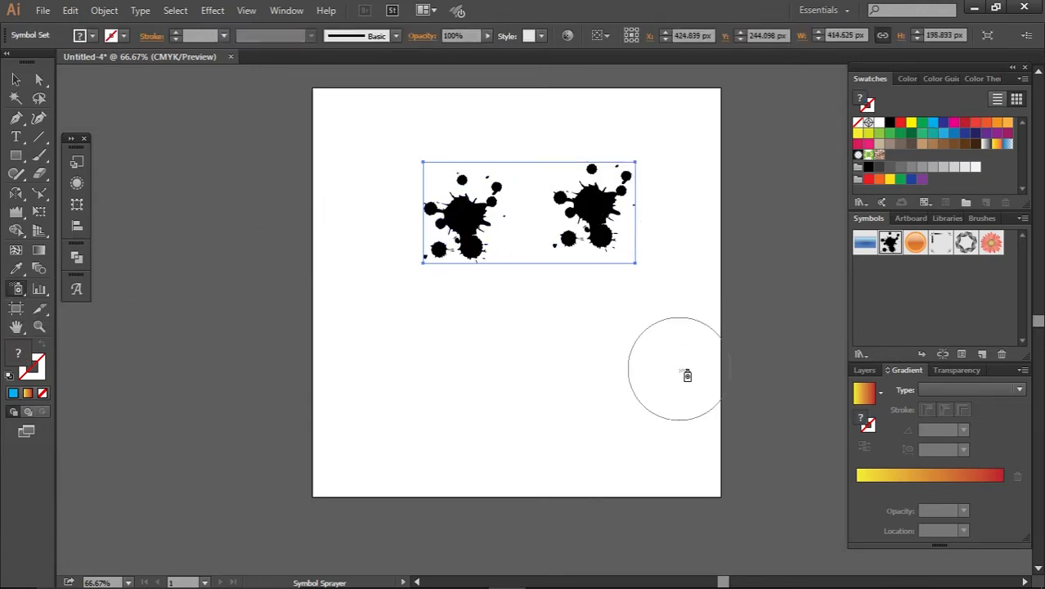
left_click(16, 79)
left_click(500, 318)
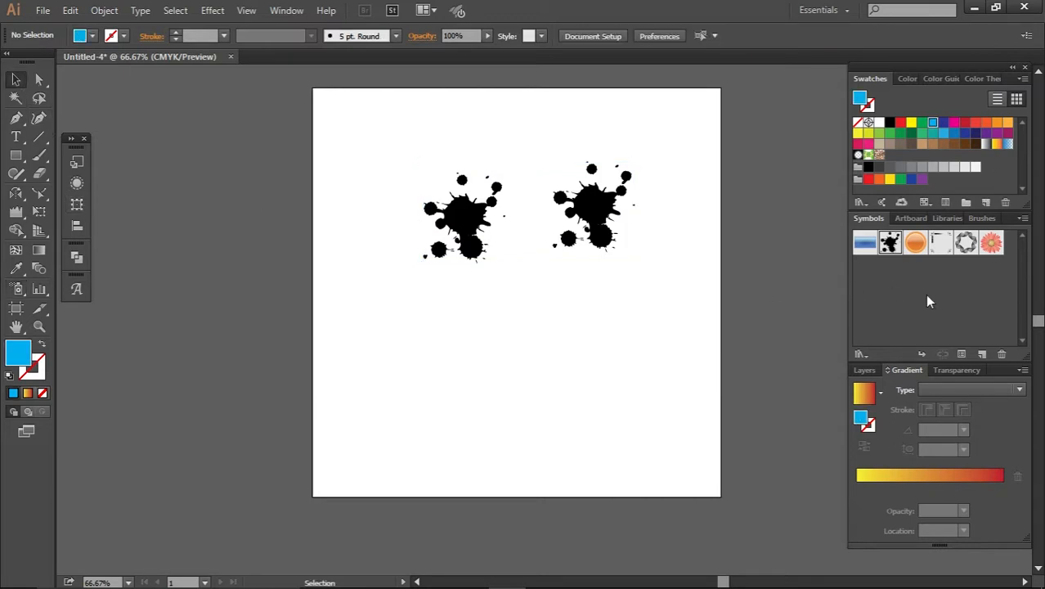
Spray one Gerbera flower symbol below the left ink splatter and deselect it
left_click(990, 244)
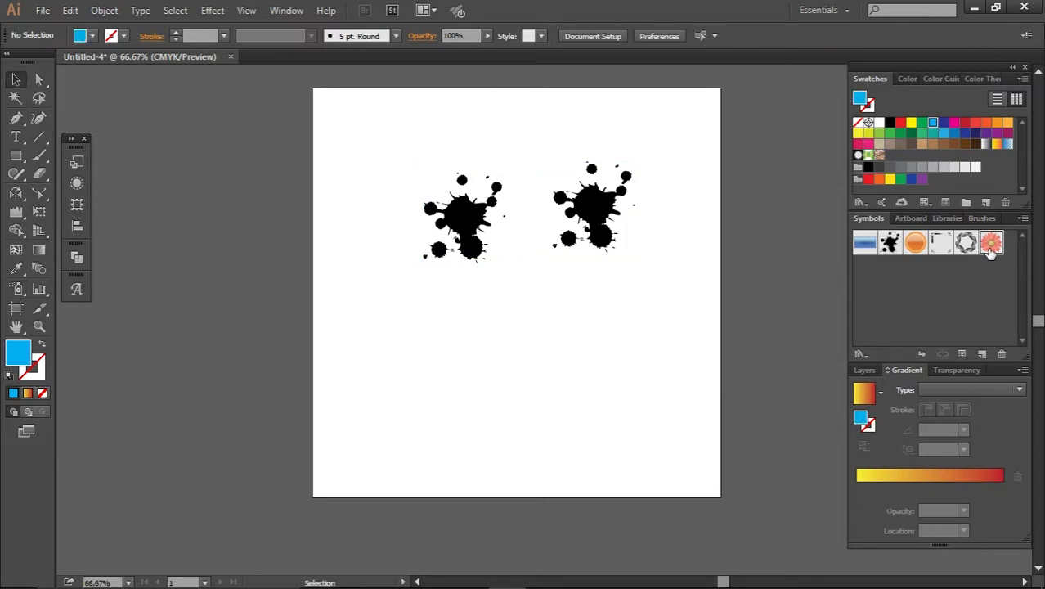
left_click(17, 287)
left_click(415, 335)
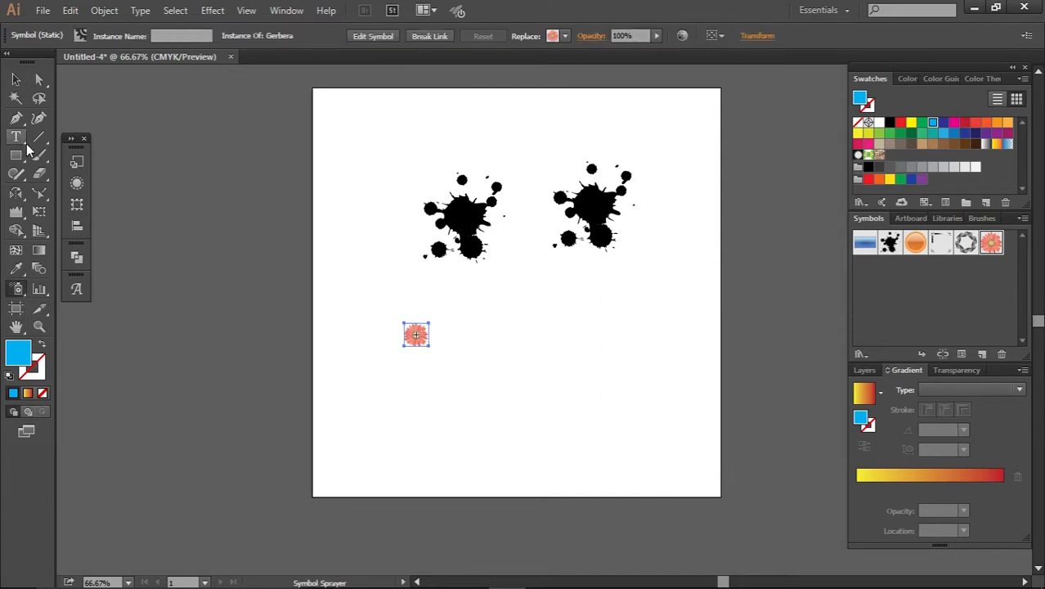
left_click(16, 80)
left_click(502, 339)
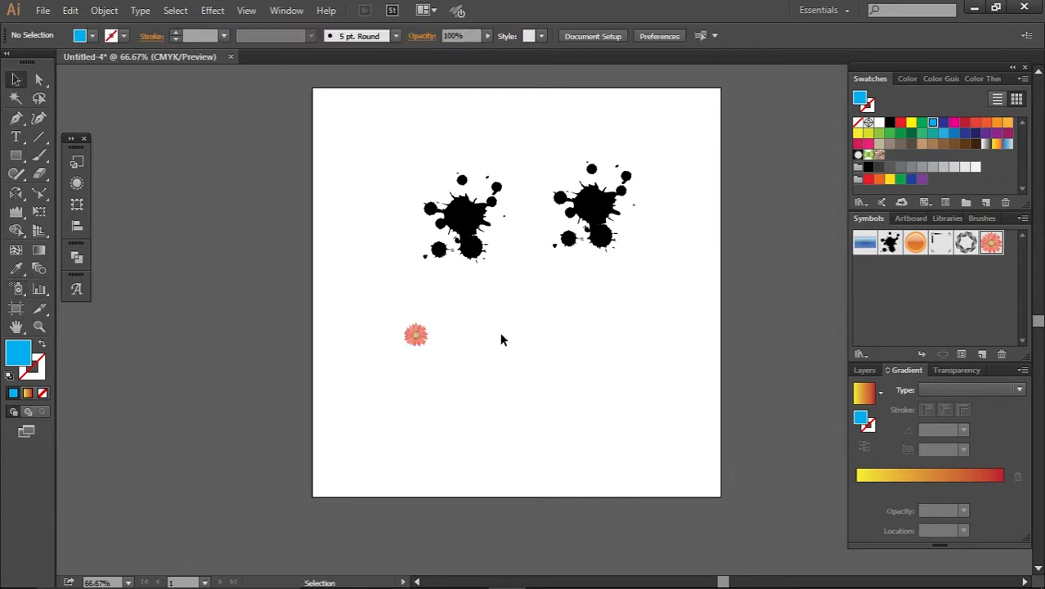
Enlarge the flower symbol to about three times its size and deselect it
left_click(413, 340)
left_click_drag(427, 346, 476, 396)
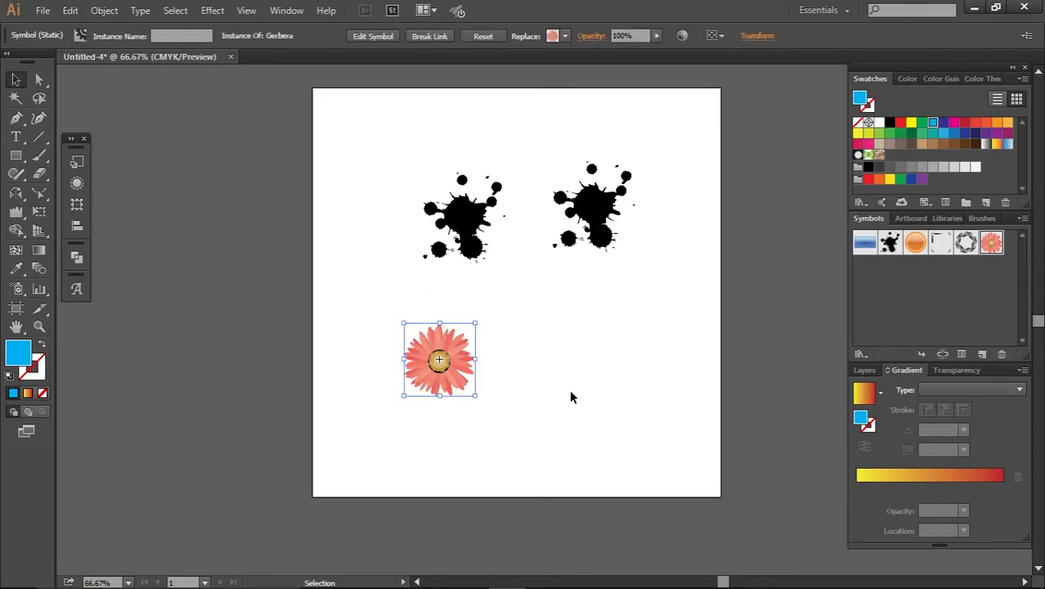
left_click(570, 396)
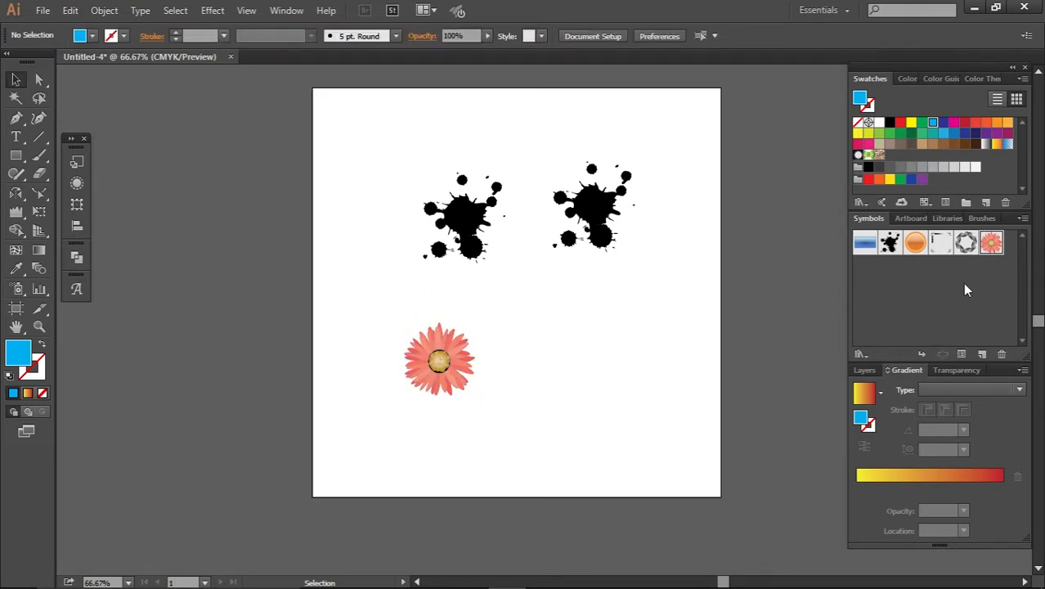
Load the Arrows symbol library, add its curved yellow-to-red arrow to the document's symbols and collapse the library
left_click(856, 352)
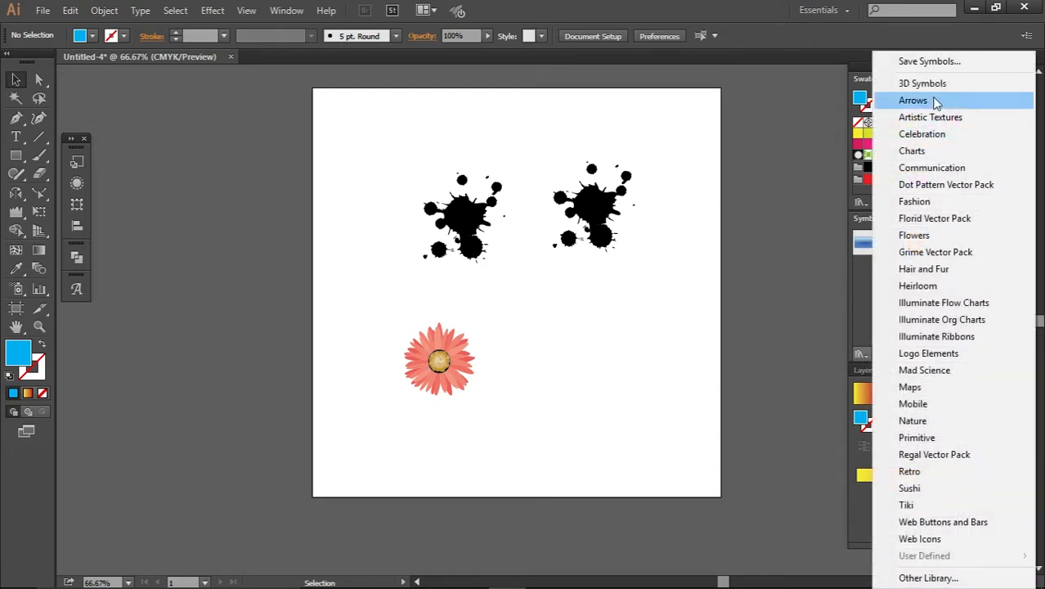
left_click(752, 320)
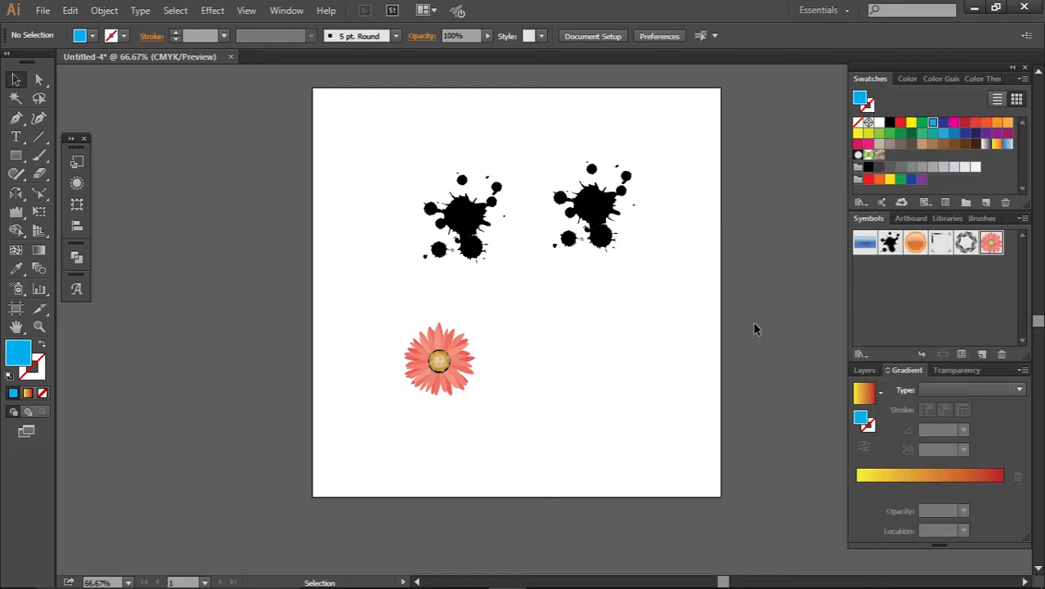
left_click(860, 354)
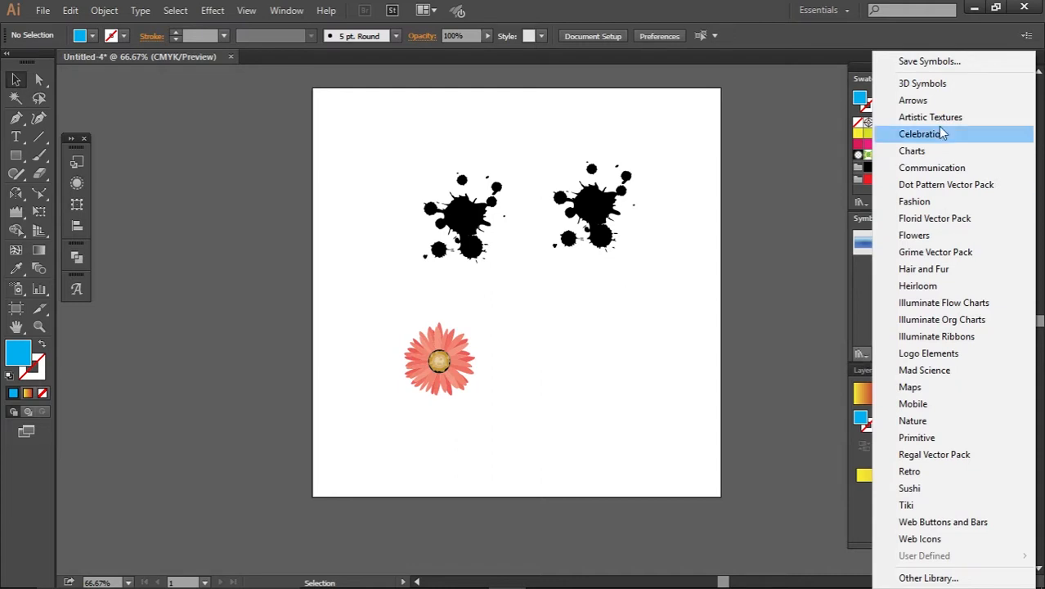
left_click(928, 101)
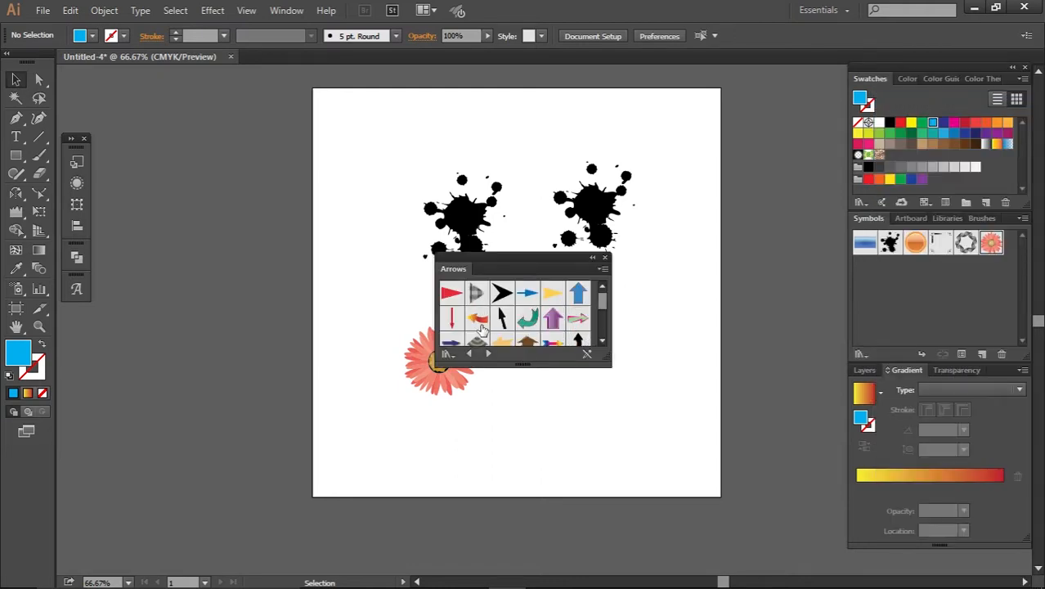
left_click(480, 324)
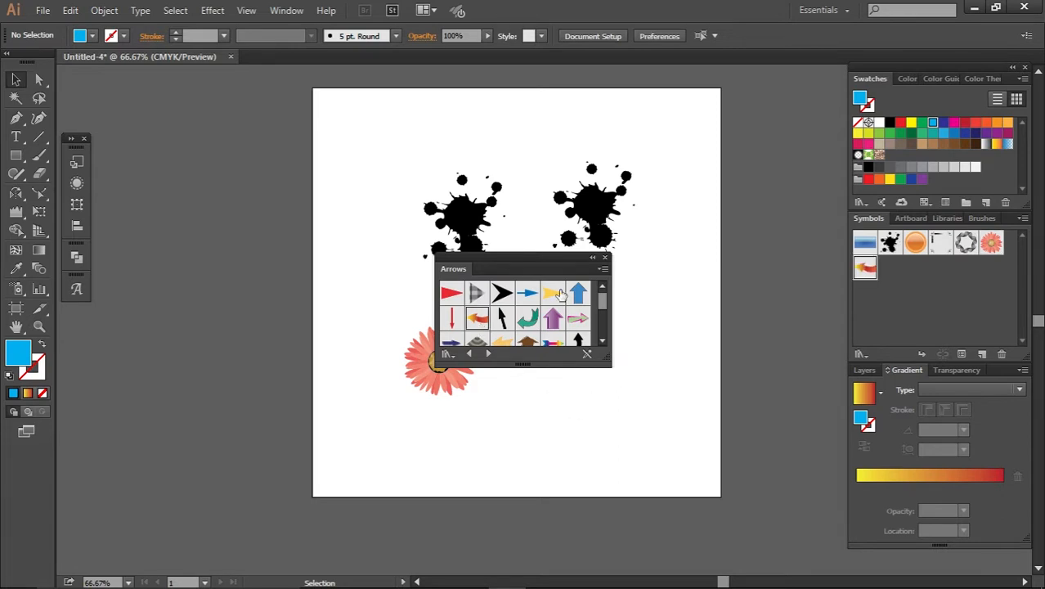
left_click(592, 258)
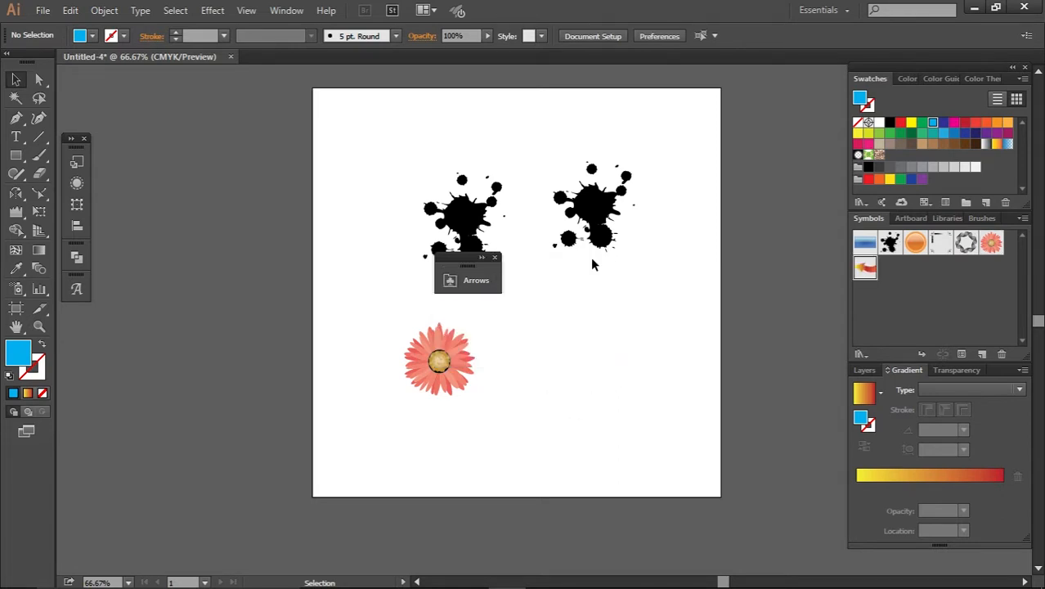
Spray one curved yellow-to-red arrow symbol to the right of the flower and enlarge it to about three and a half times its width
left_click(17, 288)
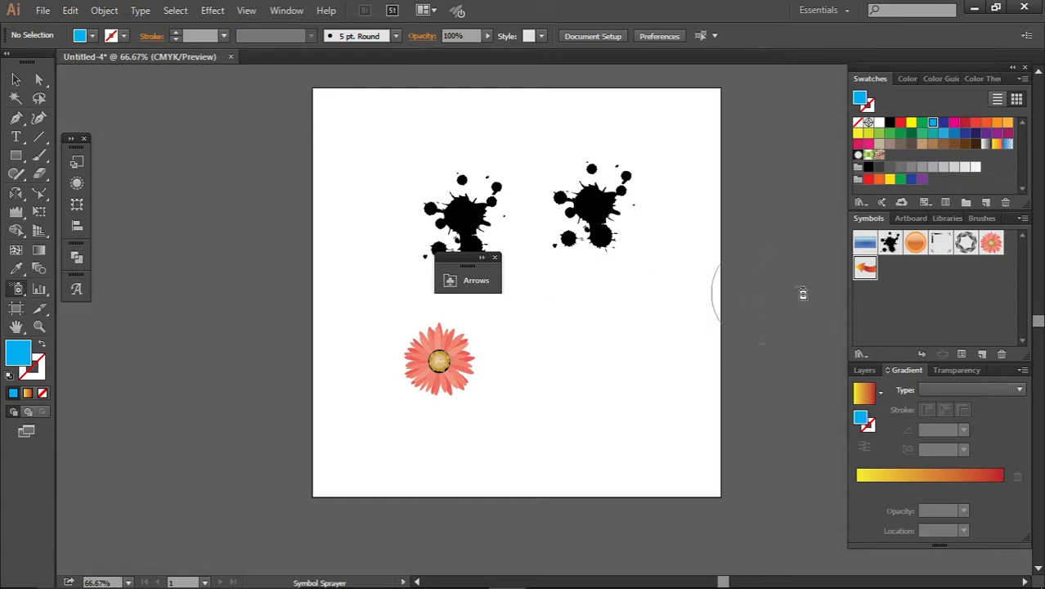
left_click(866, 271)
left_click(561, 381)
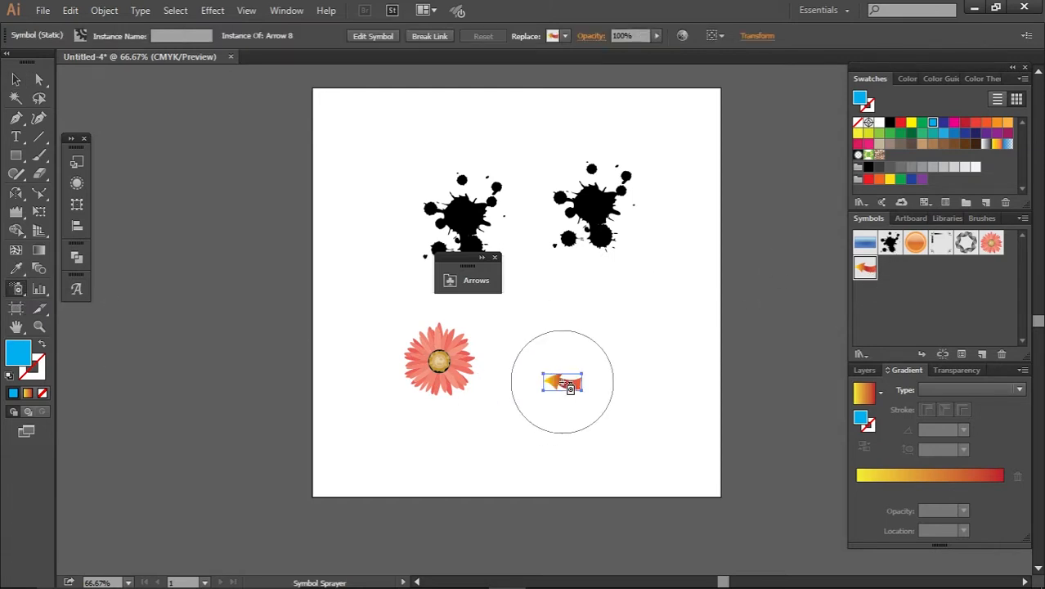
left_click(16, 79)
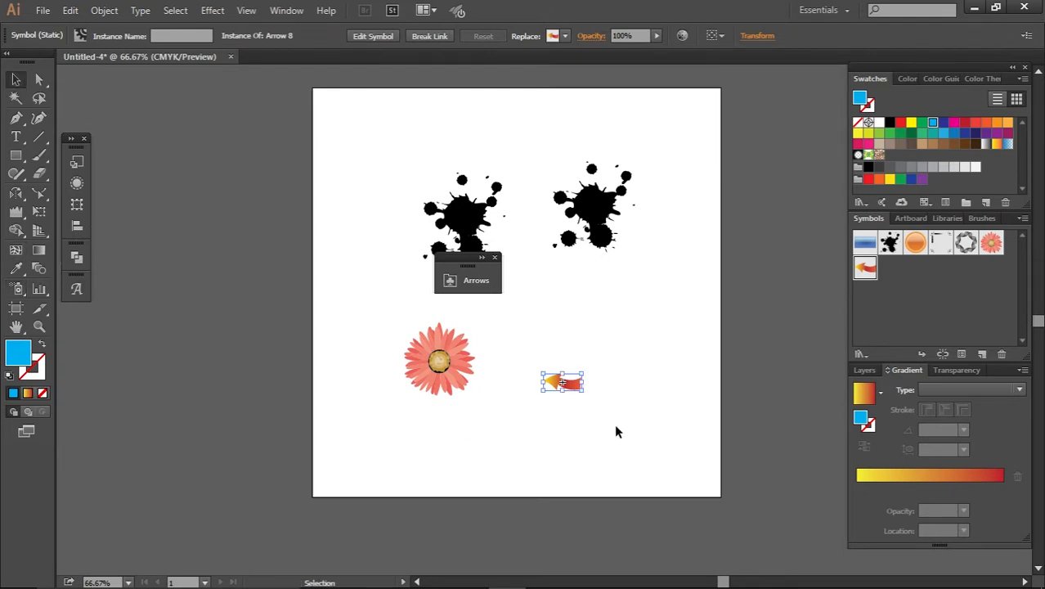
left_click_drag(583, 392, 678, 453)
left_click(728, 438)
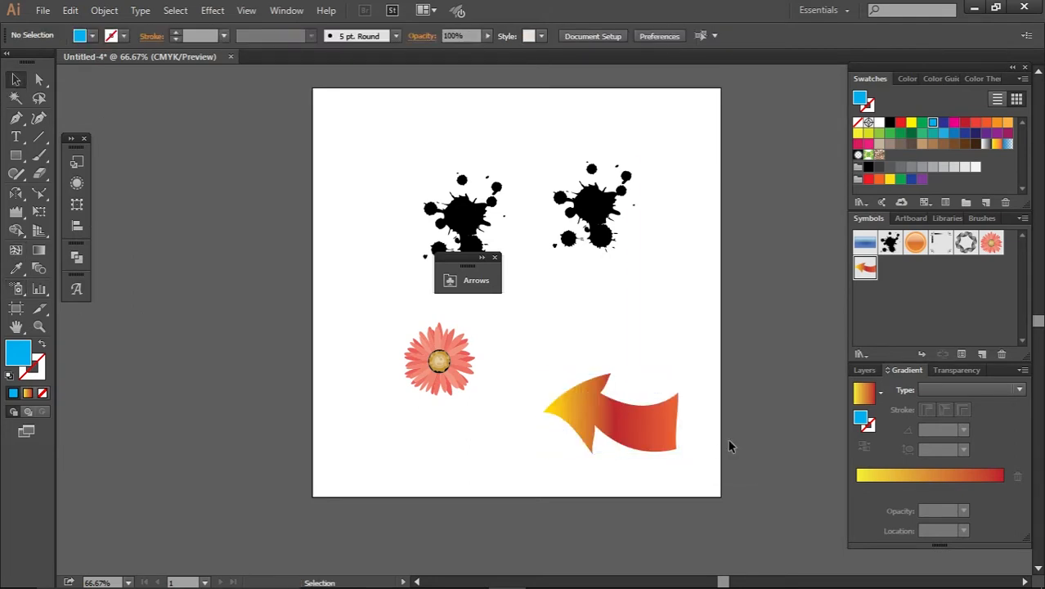
Delete the splatters, flower and arrow, and close the Arrows library
left_click(671, 445)
left_click_drag(721, 117, 273, 490)
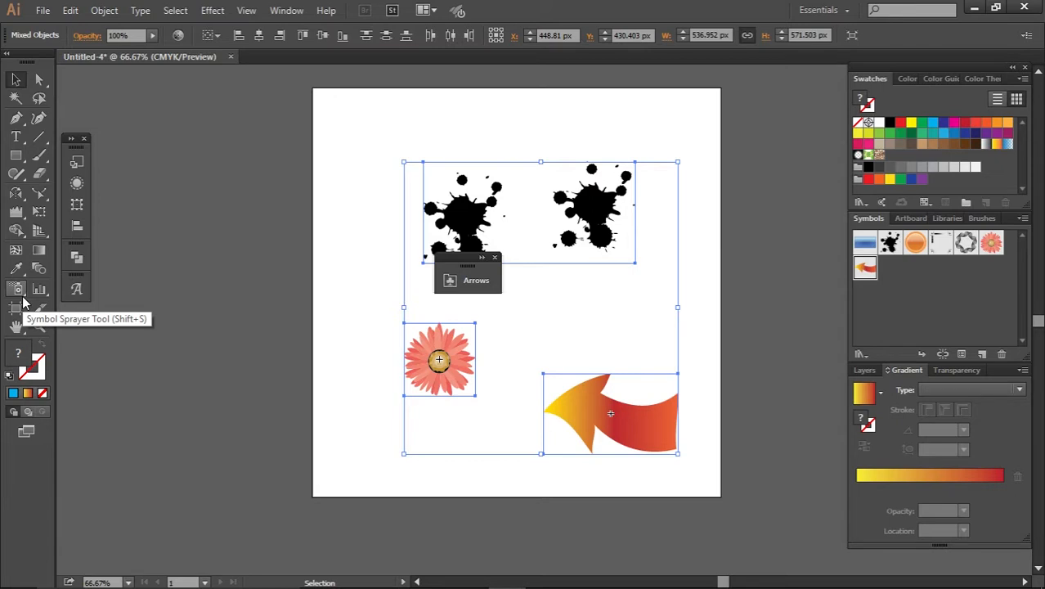
key("Delete")
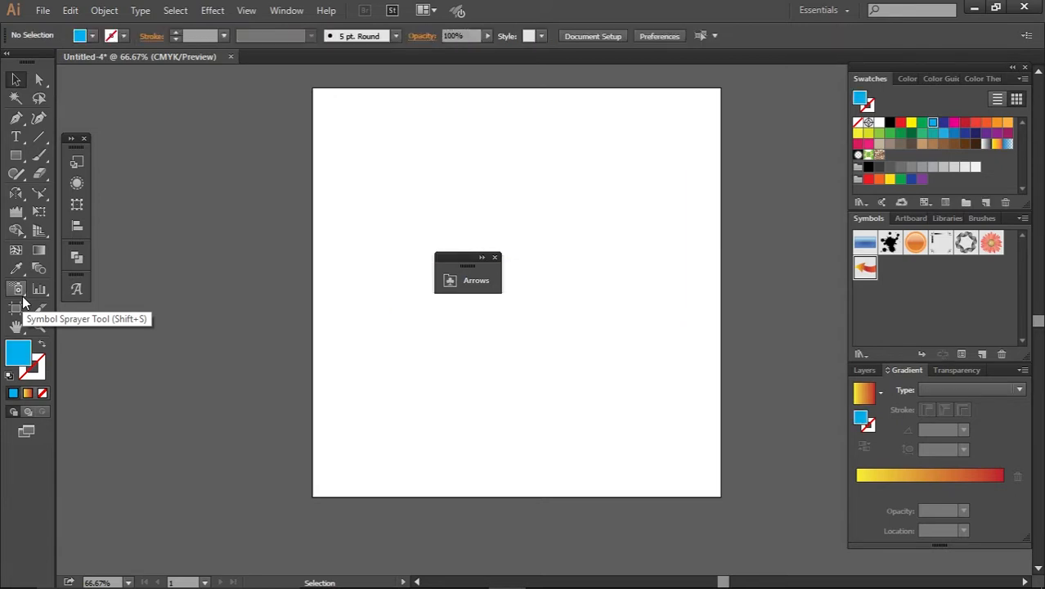
left_click(495, 257)
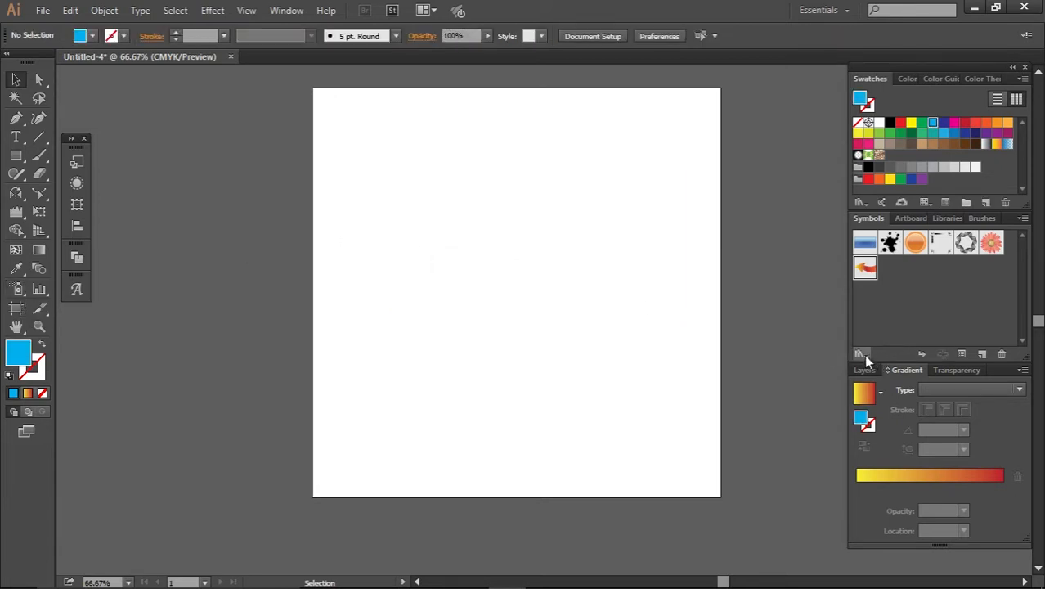
Load the Charts and Mad Science symbol libraries and add the Mad Science flask to the document's symbols
left_click(863, 354)
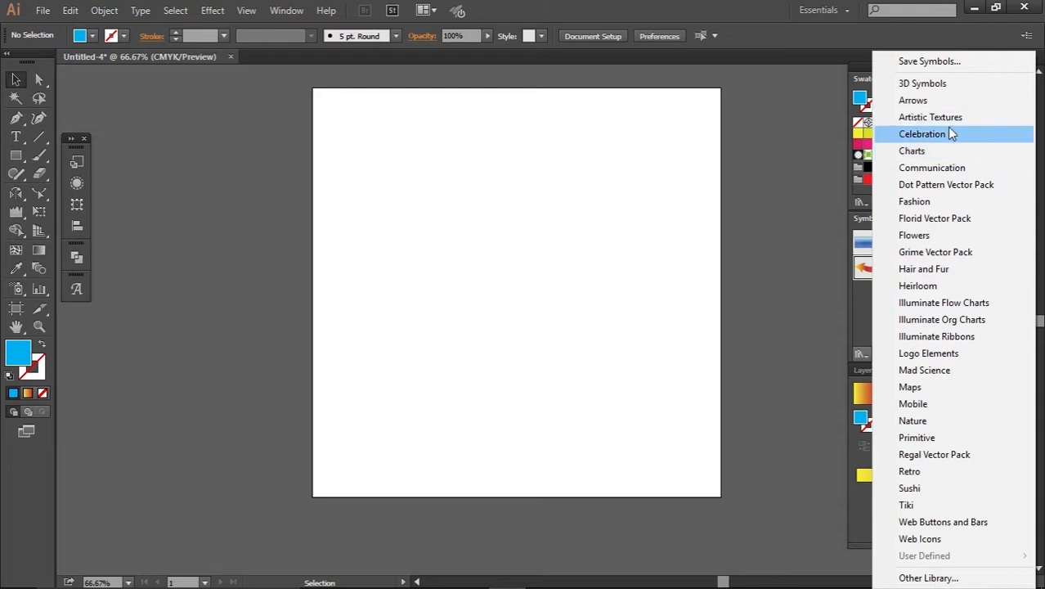
left_click(912, 152)
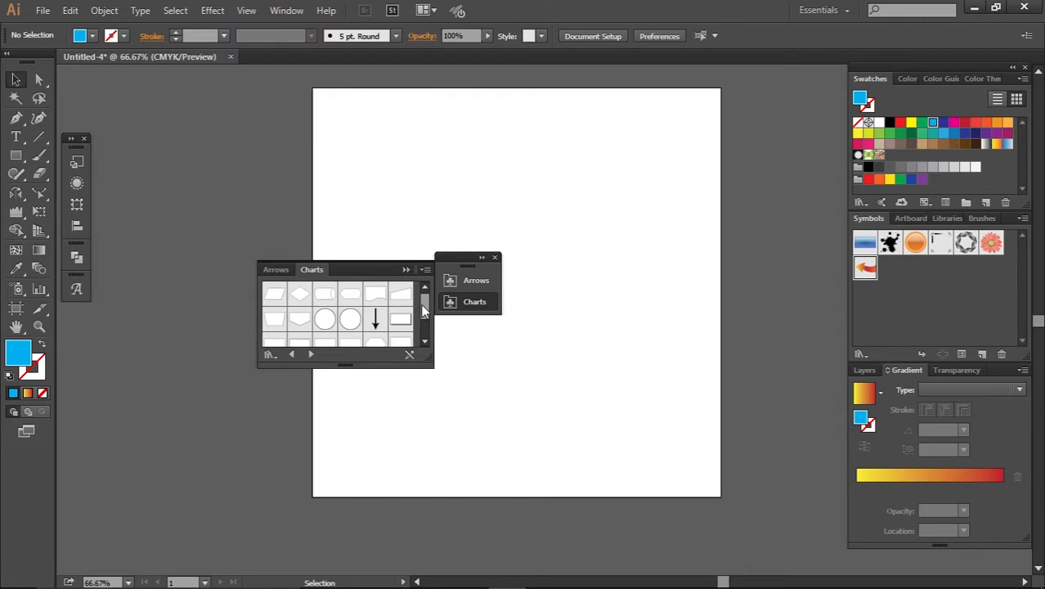
mouse_move(424, 308)
left_mouse_down()
mouse_move(426, 339)
mouse_move(427, 306)
left_mouse_up()
left_click(860, 354)
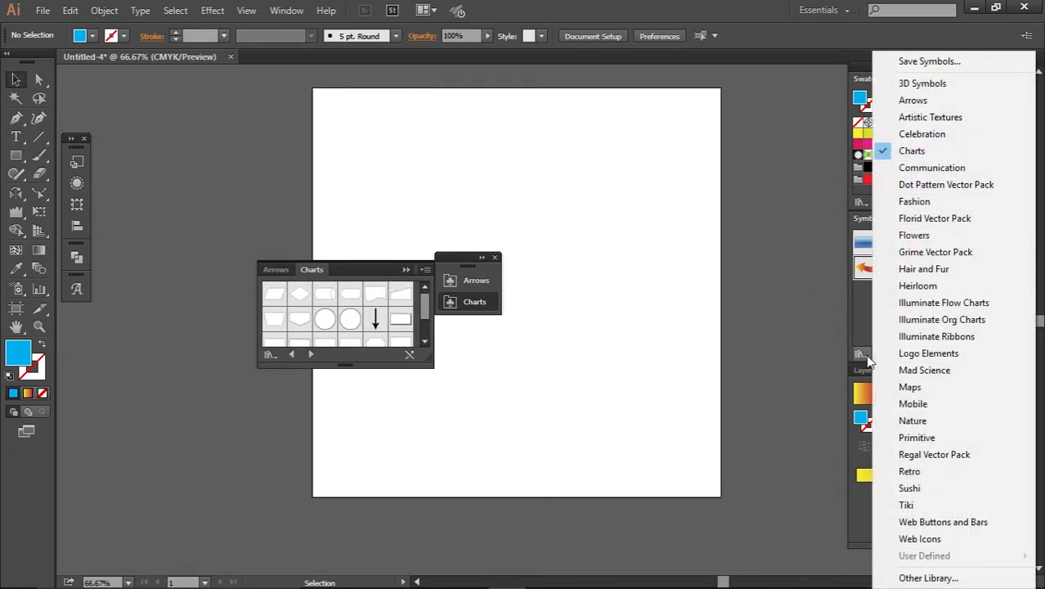
left_click(908, 373)
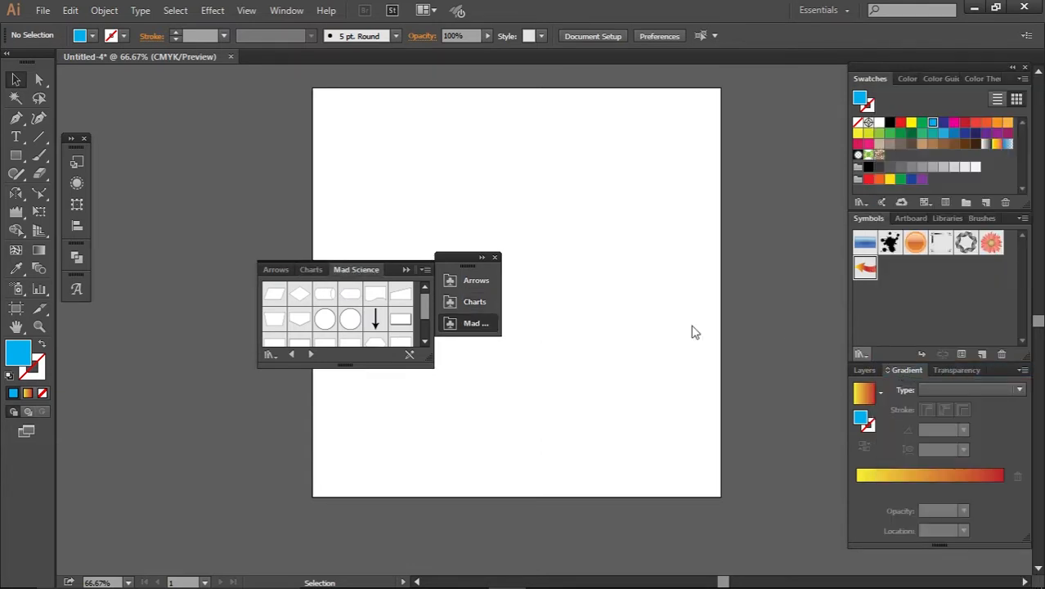
left_click(299, 320)
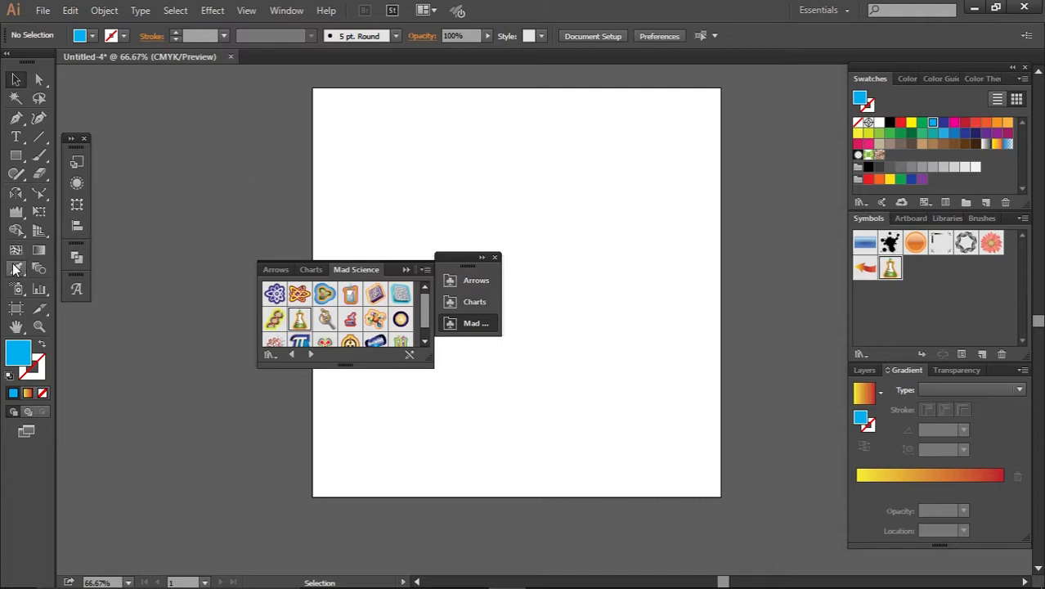
Spray one flask symbol in the artboard's upper right area, enlarge it to about 2.7 times its size and deselect it
left_click(17, 289)
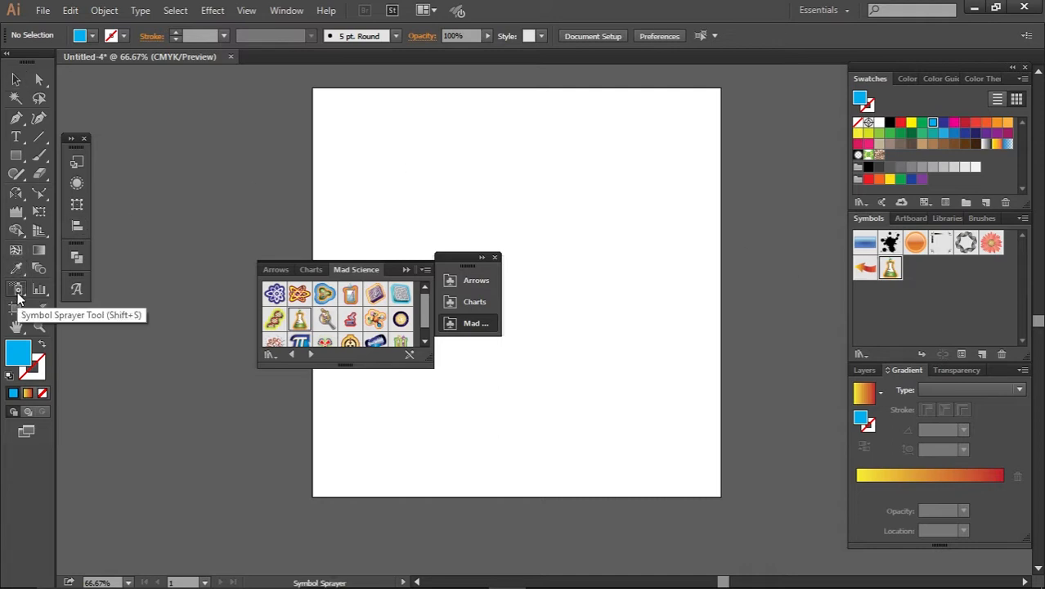
left_click(592, 205)
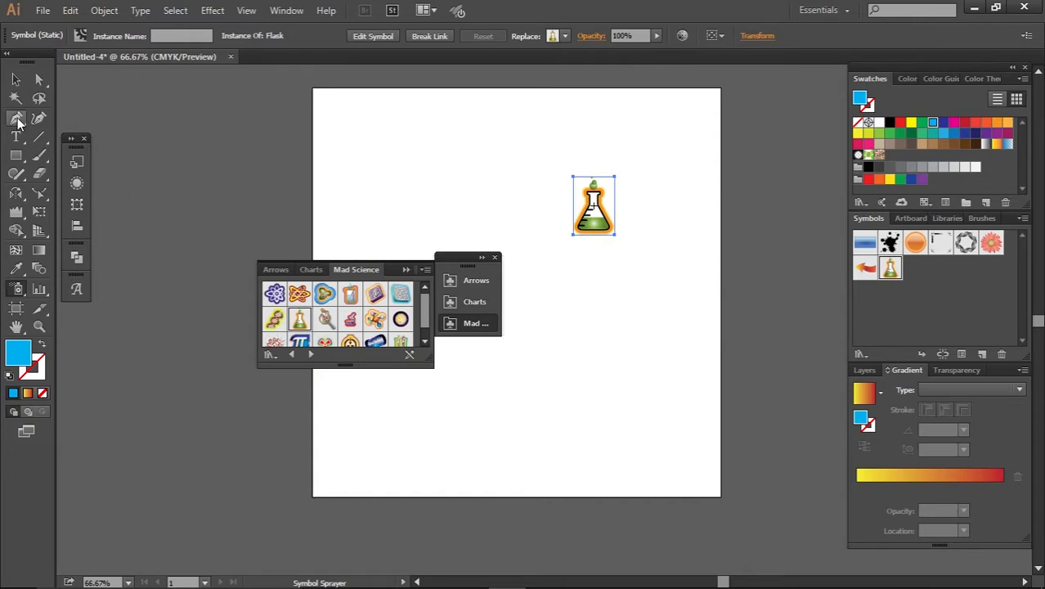
left_click(16, 80)
left_click_drag(614, 236, 681, 343)
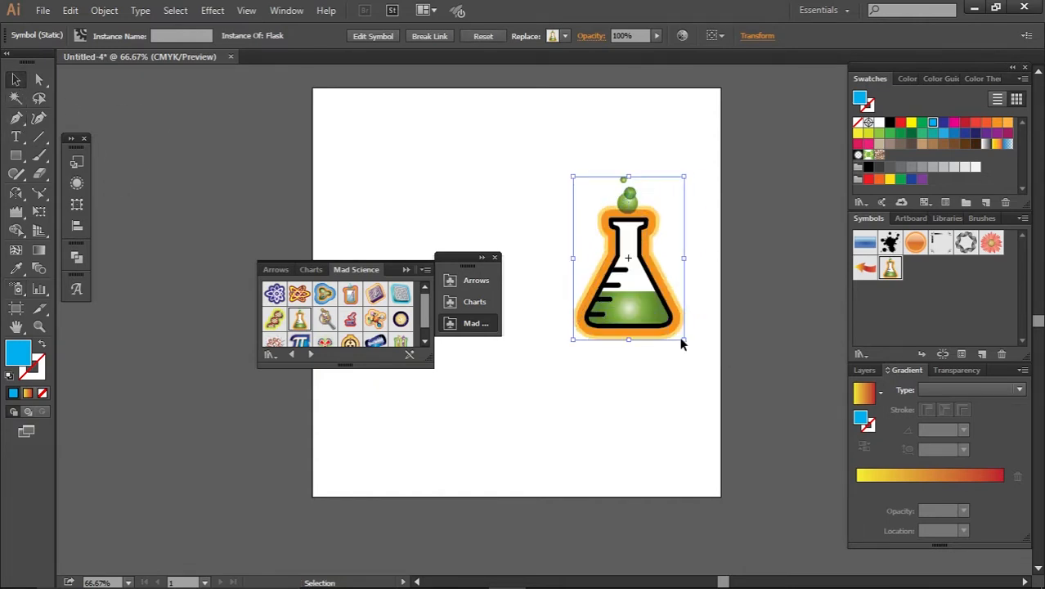
left_click(677, 400)
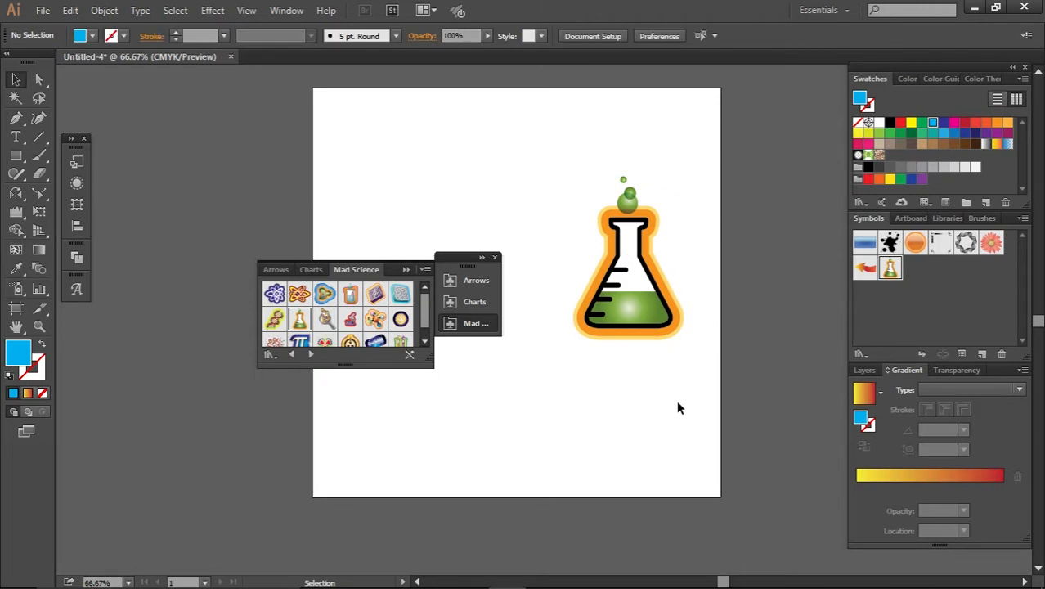
Break the flask's link to its symbol, ungroup the resulting artwork and deselect it
left_click(659, 328)
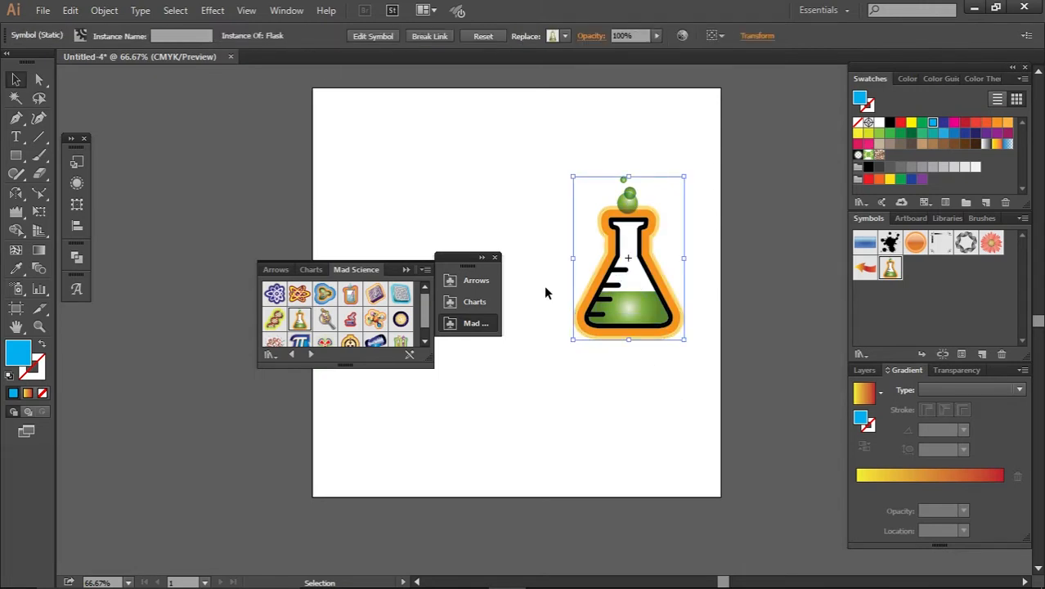
left_click(419, 38)
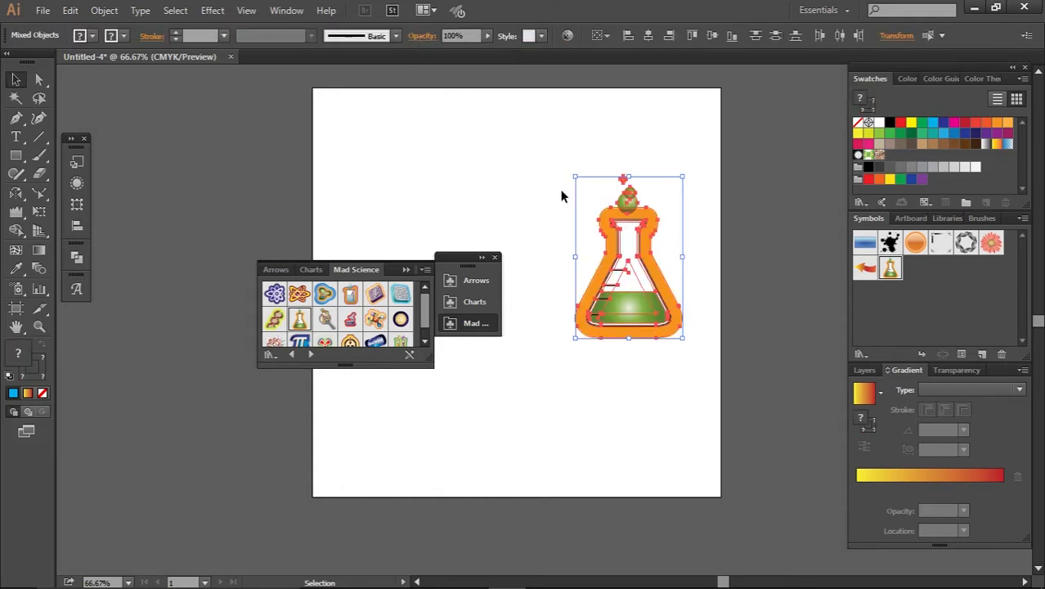
right_click(607, 236)
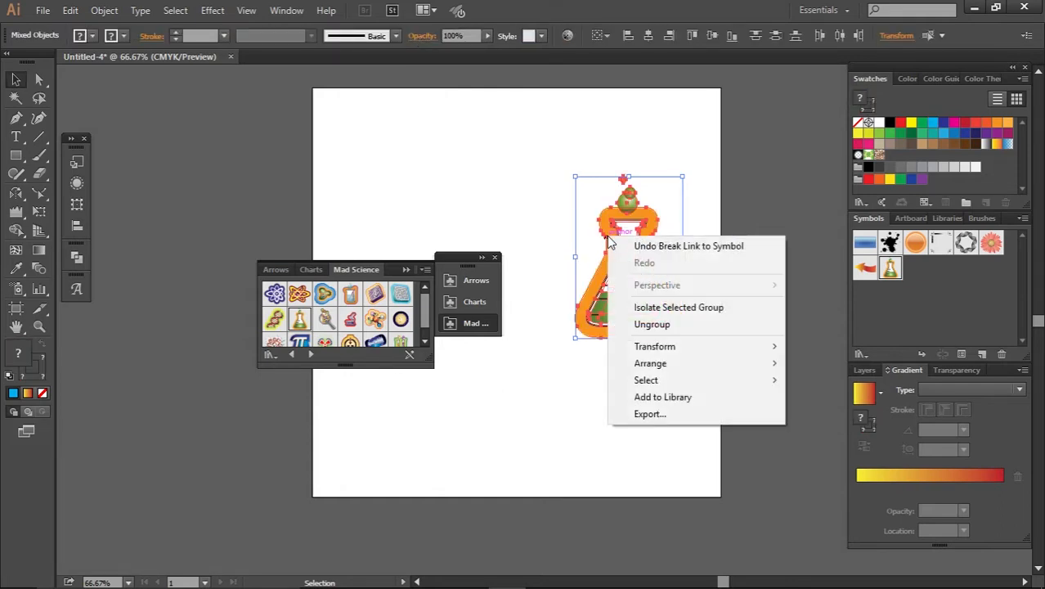
left_click(658, 330)
left_click(722, 354)
Fill the flask's liquid with red and its thick orange outer body with black
left_click(643, 312)
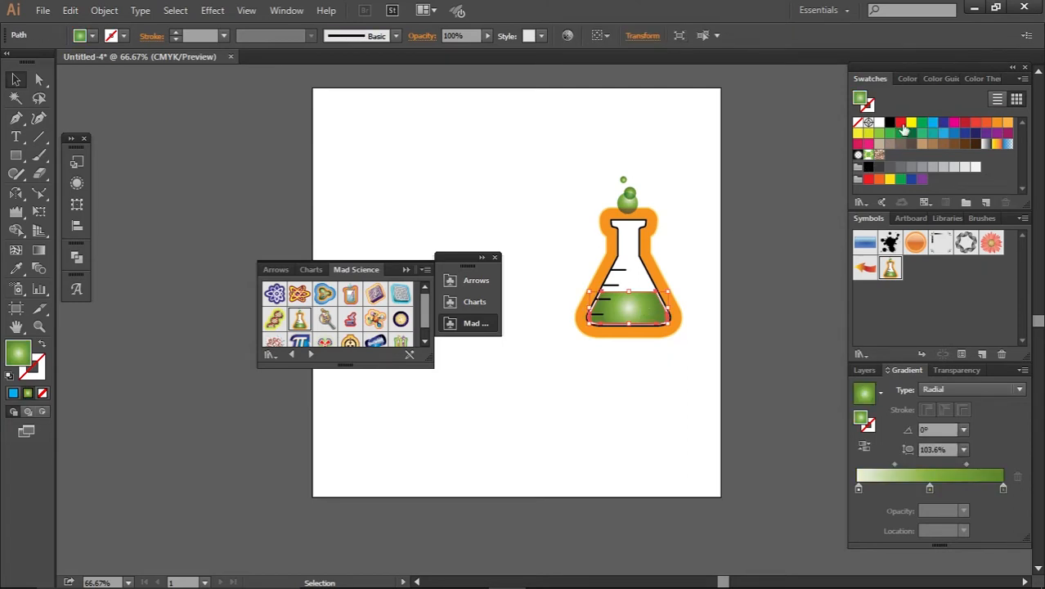
left_click(901, 122)
left_click(699, 400)
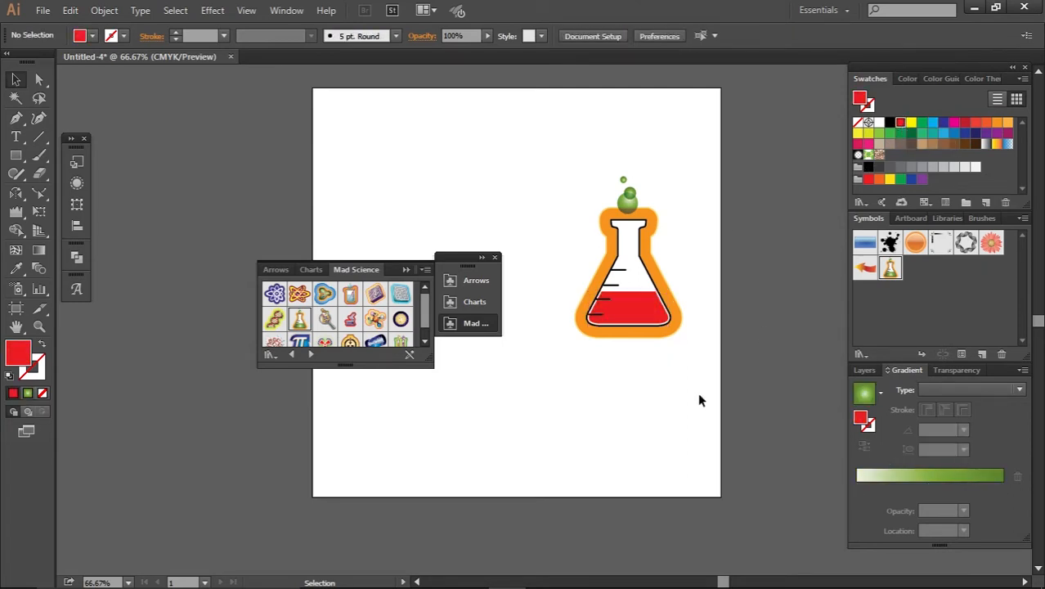
left_click(682, 319)
left_click(889, 123)
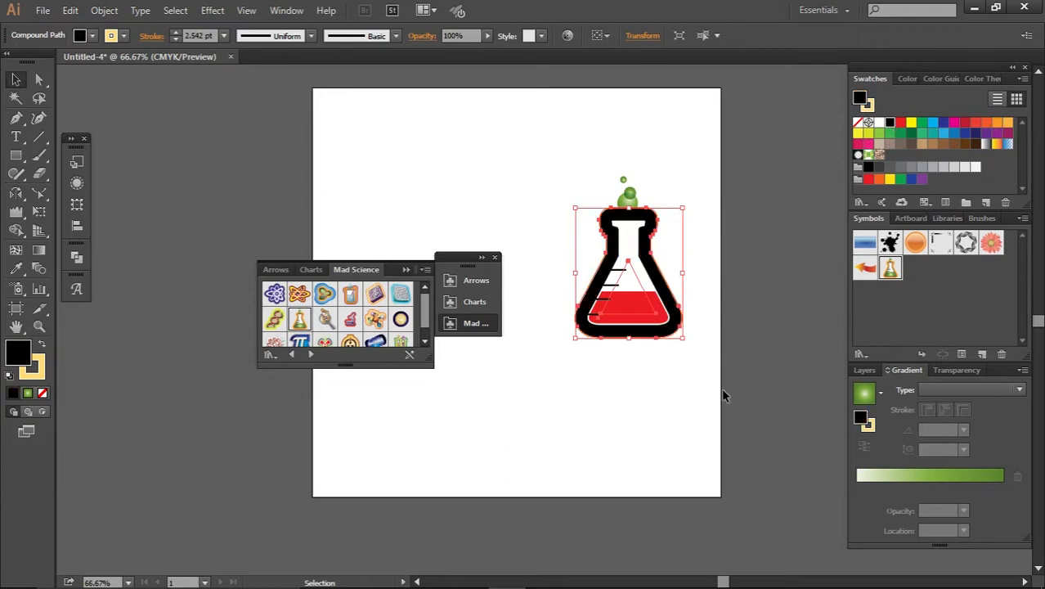
left_click(722, 390)
Fill the flask's white interior above the liquid with yellow and deselect it
left_click(641, 260)
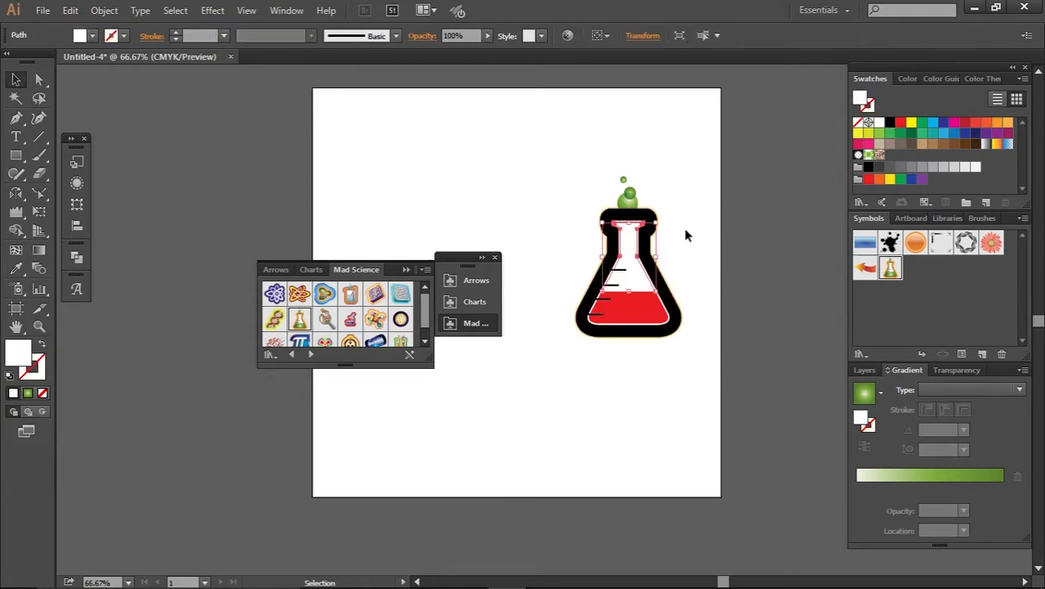
left_click(911, 124)
left_click(649, 417)
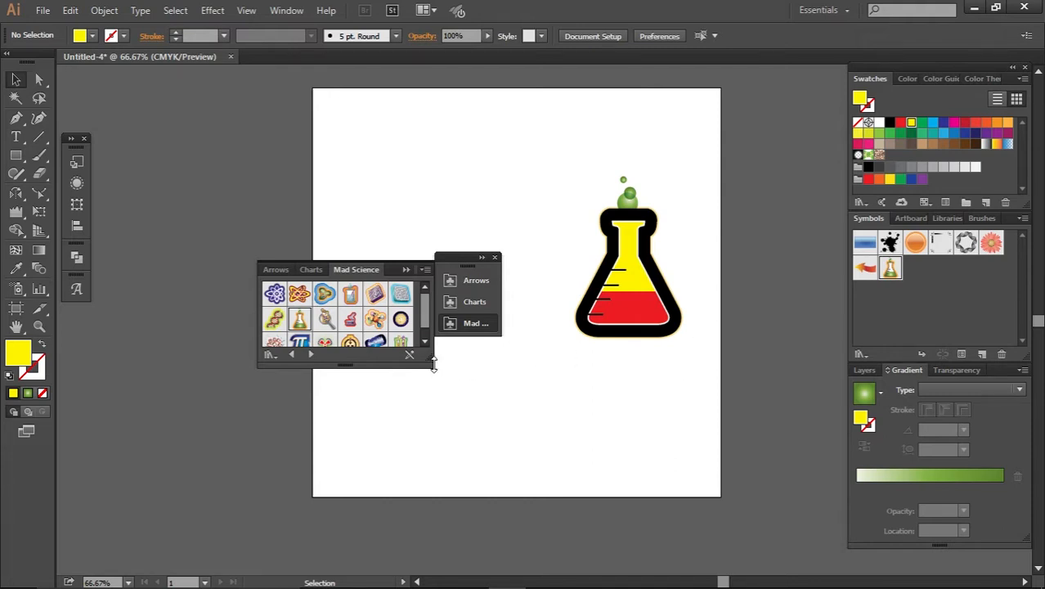
Load the 3D Symbols library and place its orange arrow at the artboard's upper left and its dice below the flask
left_click_drag(432, 365, 446, 396)
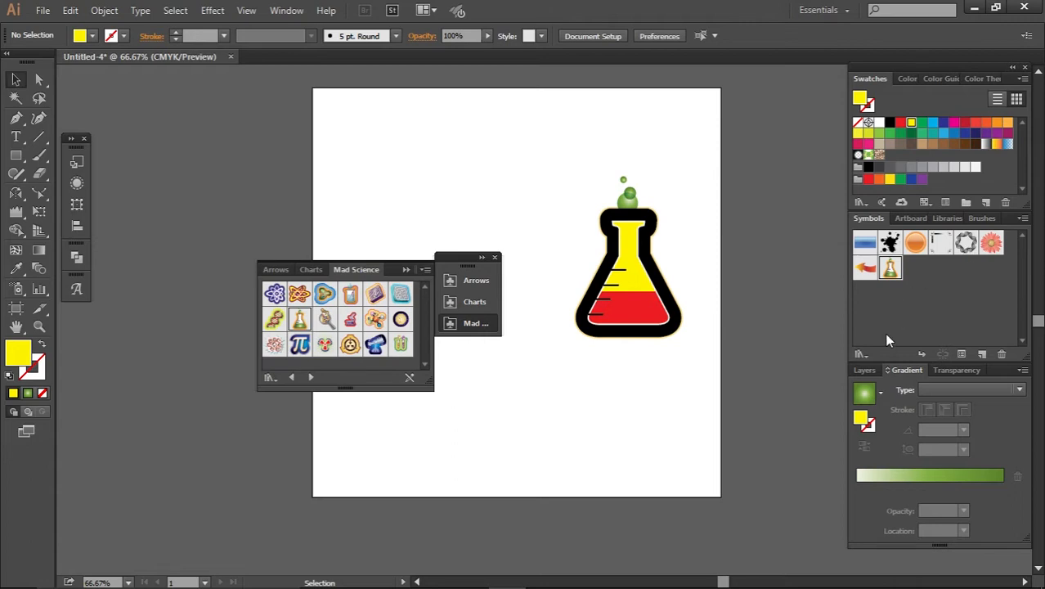
left_click(860, 354)
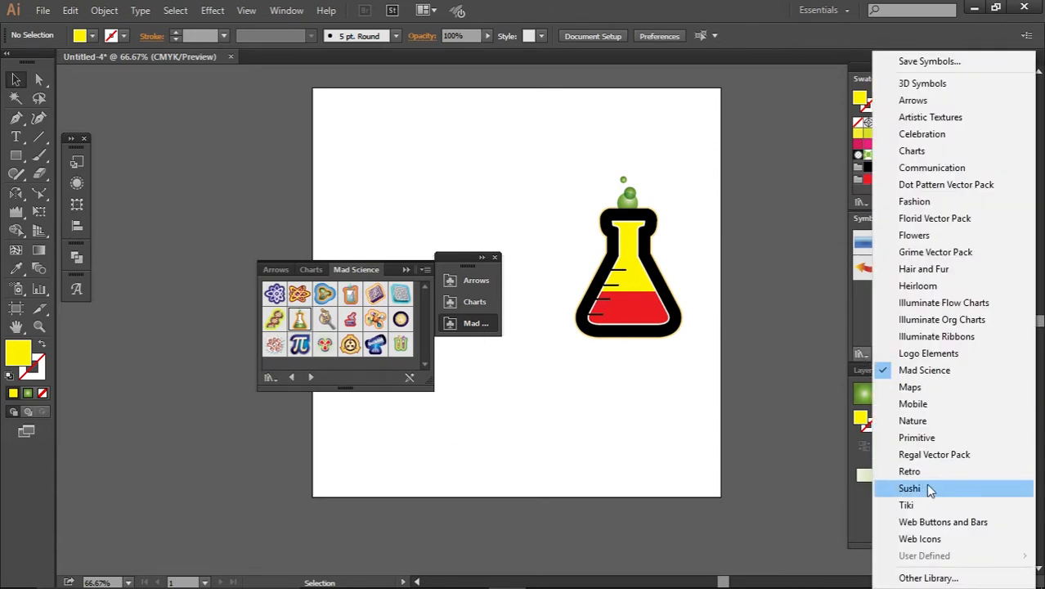
left_click(946, 85)
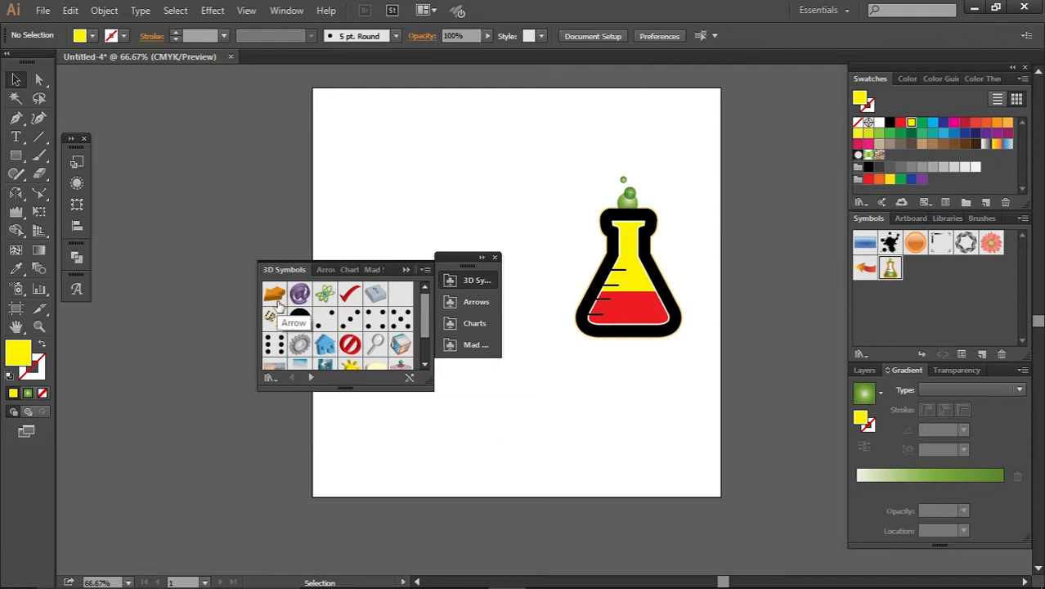
left_click_drag(278, 304, 454, 248)
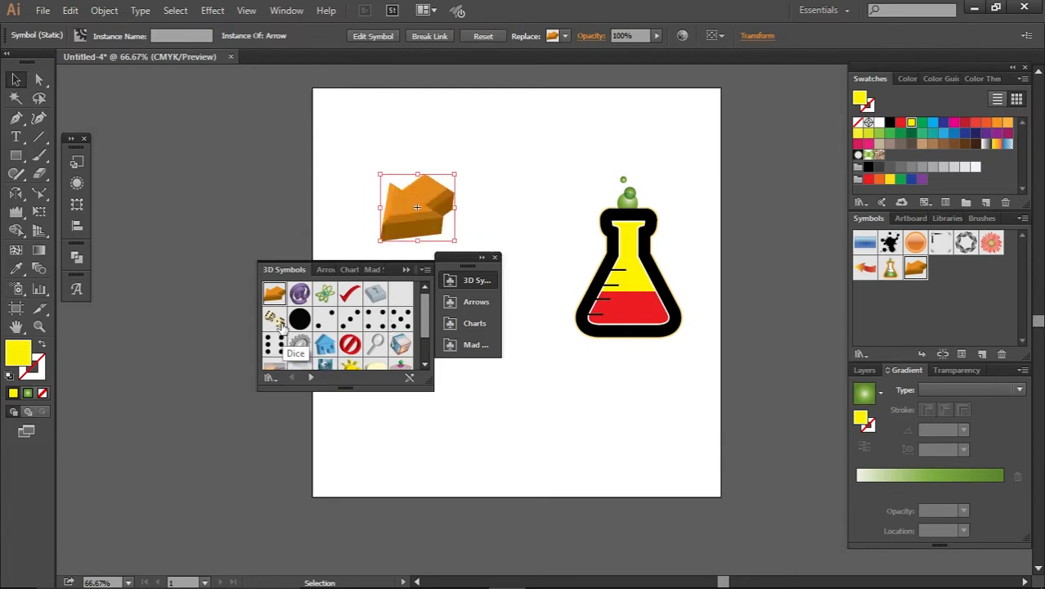
left_click_drag(277, 323, 642, 496)
left_click(675, 431)
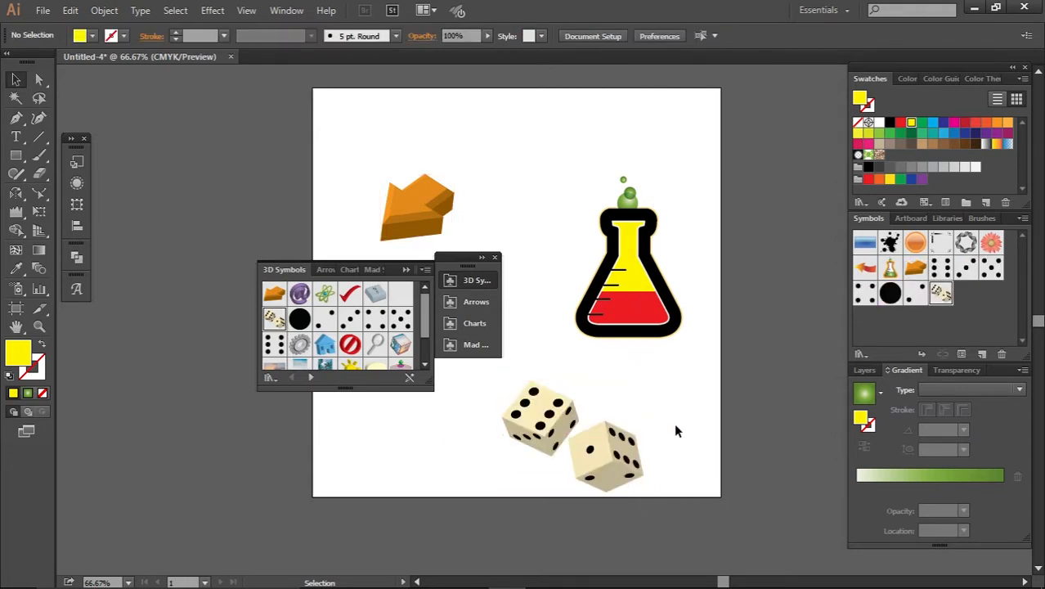
Delete the arrow, flask and dice from the artboard and close the symbol libraries
left_click(606, 455)
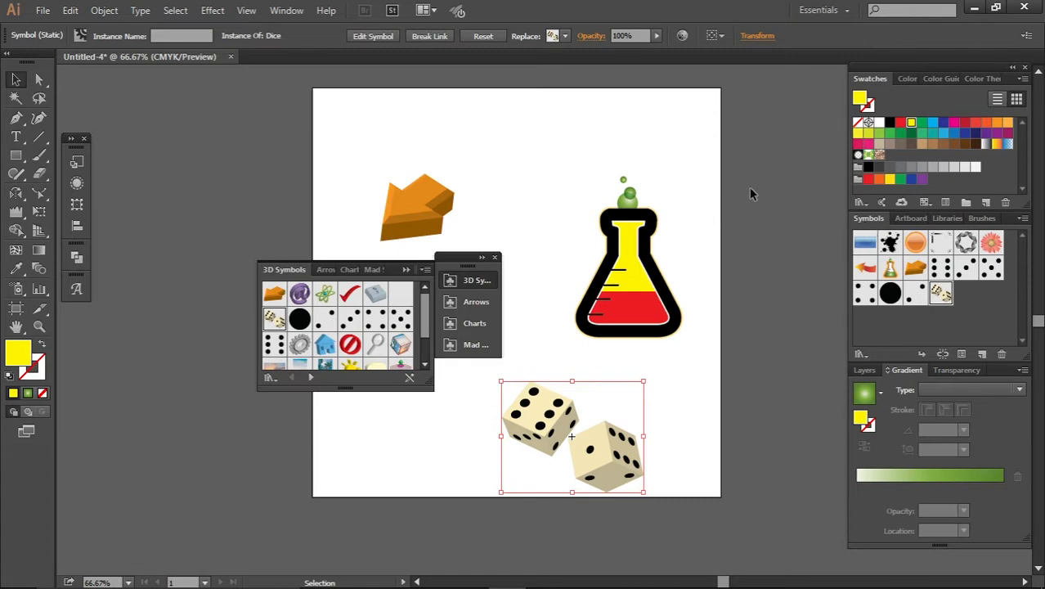
left_click_drag(725, 137, 295, 496)
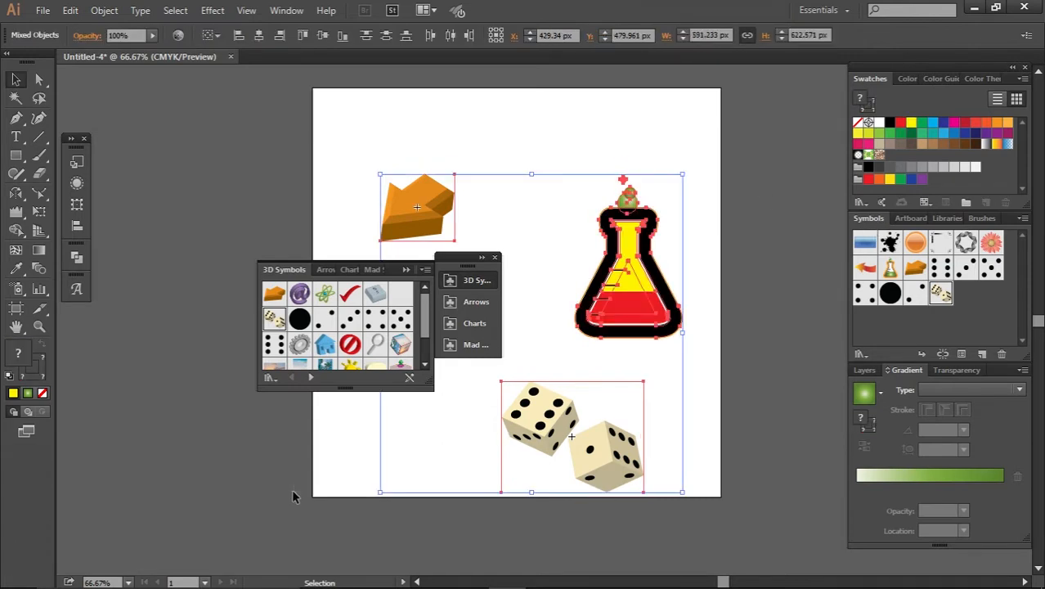
key("Delete")
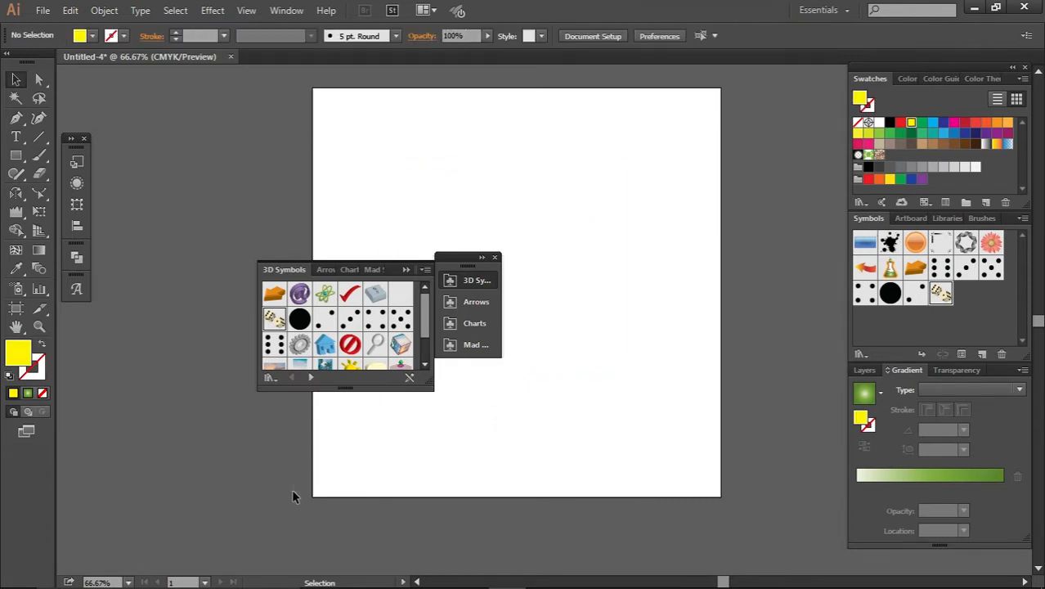
left_click(494, 258)
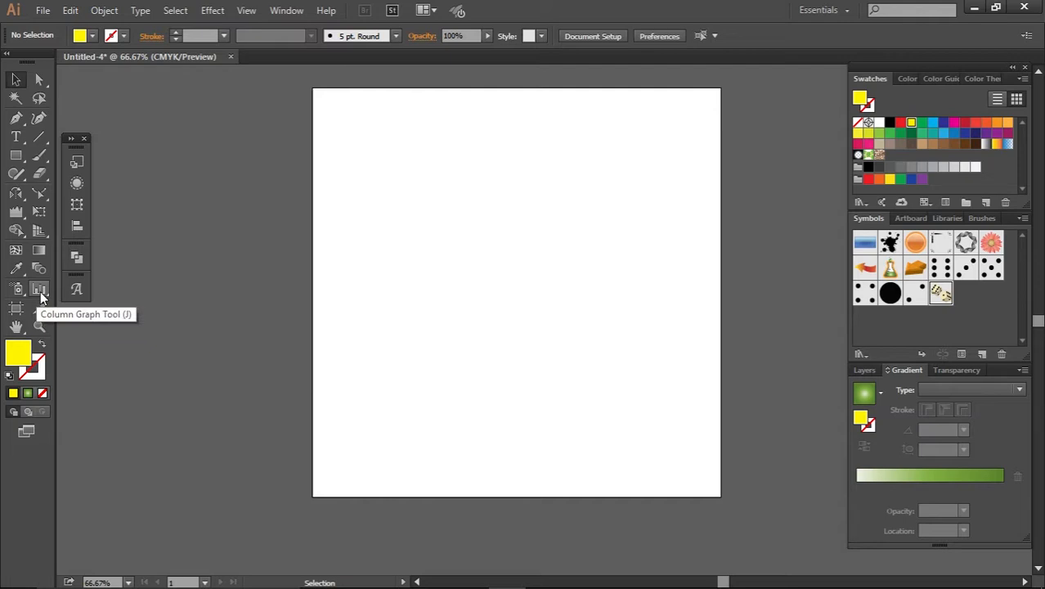
left_click_drag(40, 290, 76, 300)
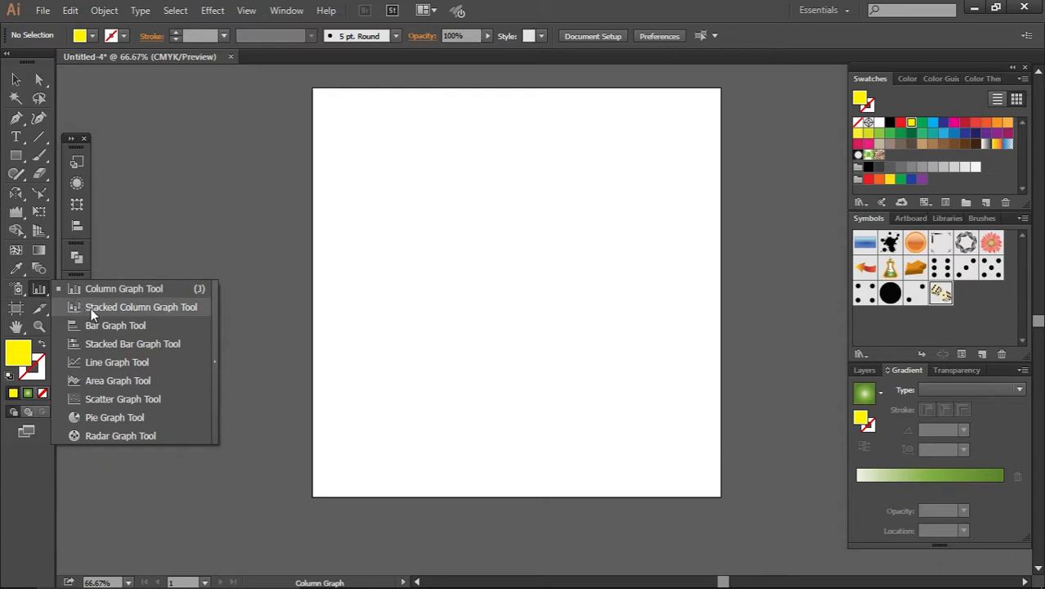
left_click_drag(110, 309, 41, 296)
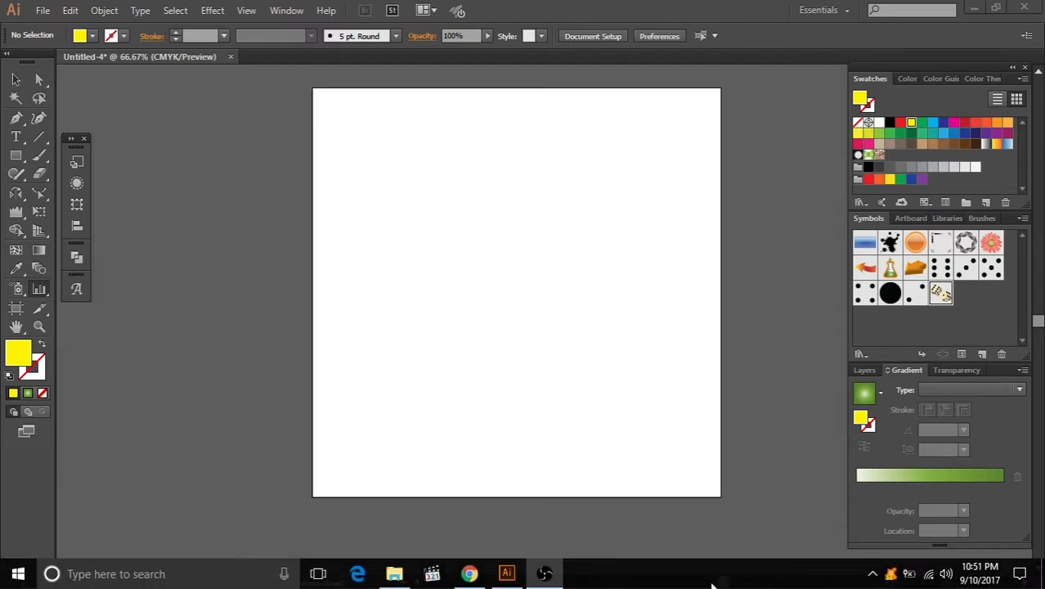
left_click(25, 84)
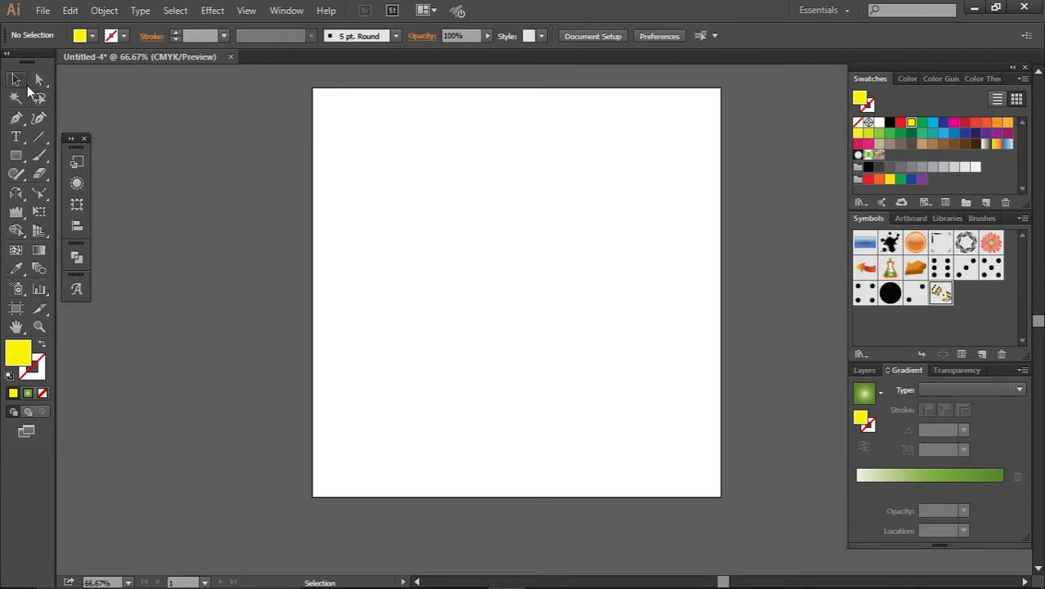
Draw two new artboards: one about 972 × 529 px overlapping the first, and a narrow upright one to the left of both
left_click(22, 308)
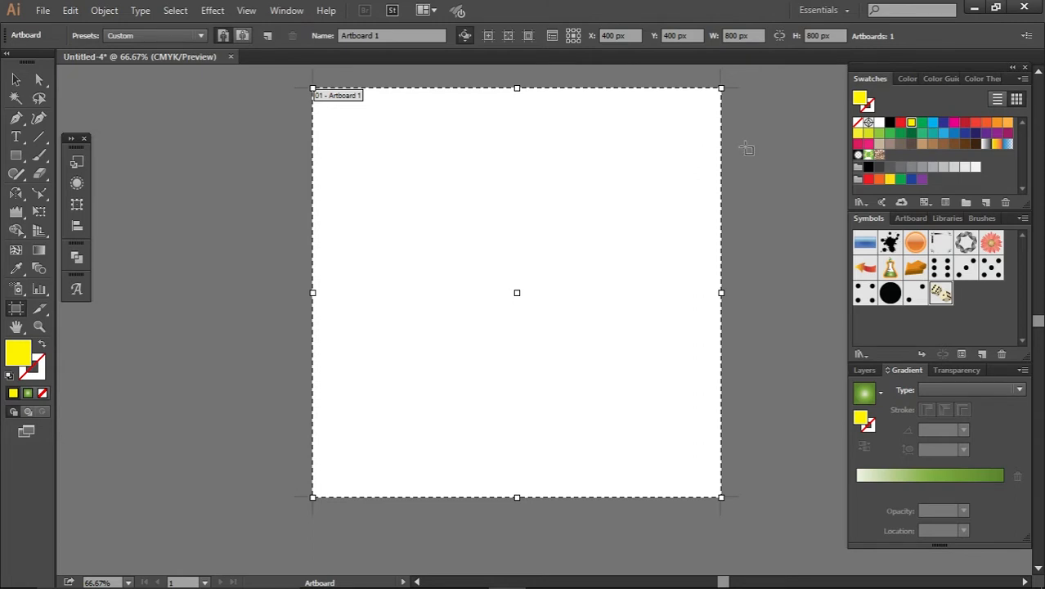
left_click_drag(745, 147, 251, 418)
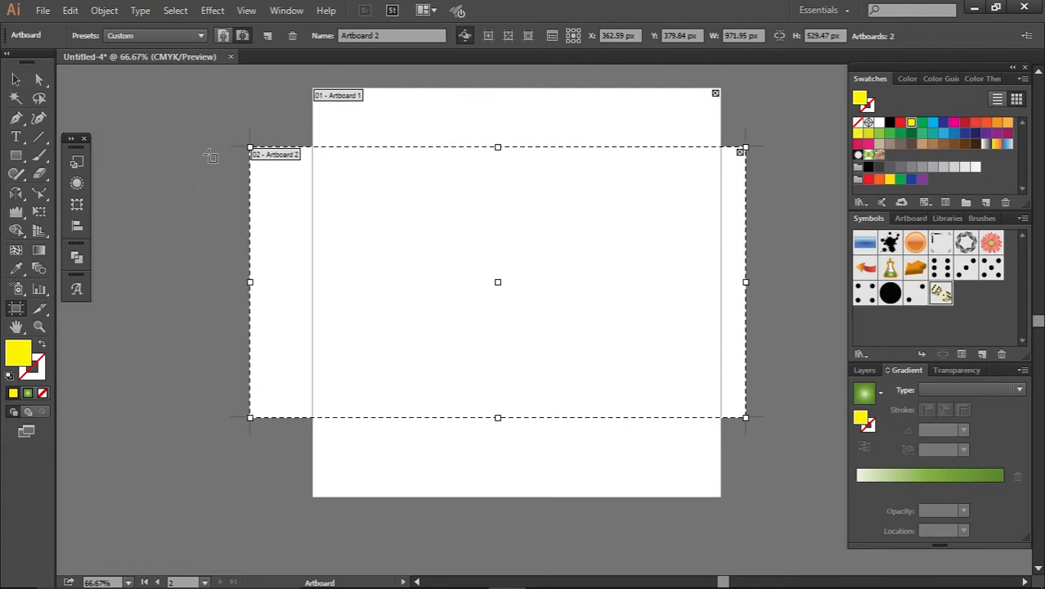
left_click_drag(220, 147, 110, 417)
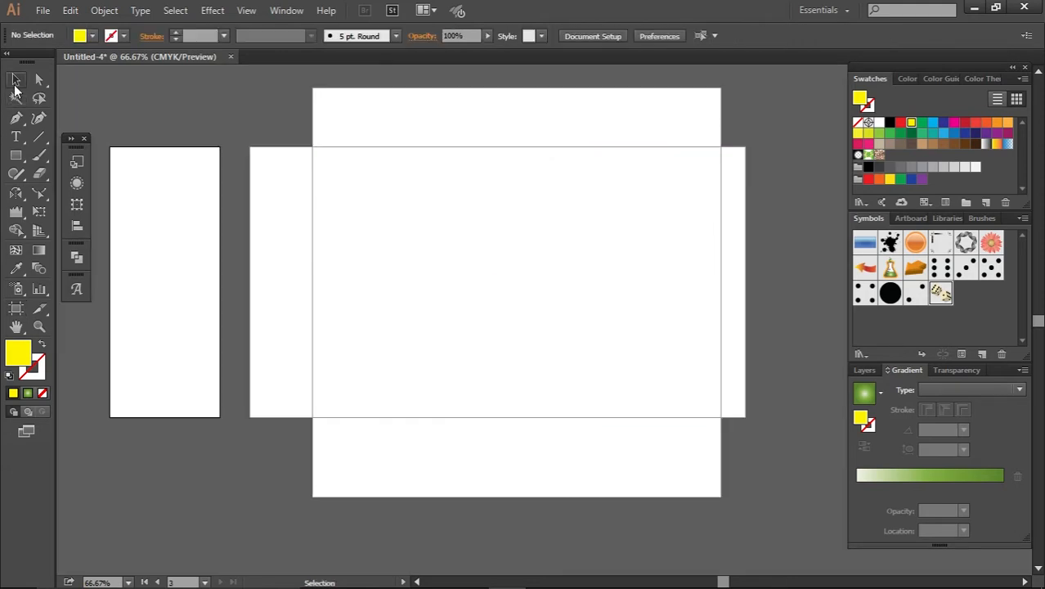
left_click(16, 79)
Activate each of the three artboards in turn, ending with the original square one
left_click(326, 391)
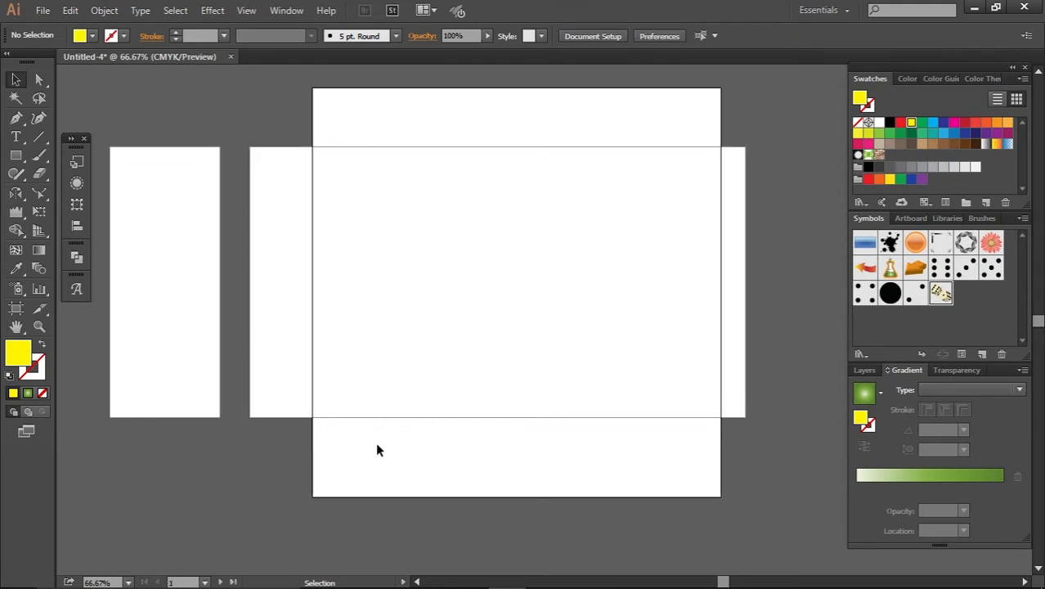
left_click(180, 286)
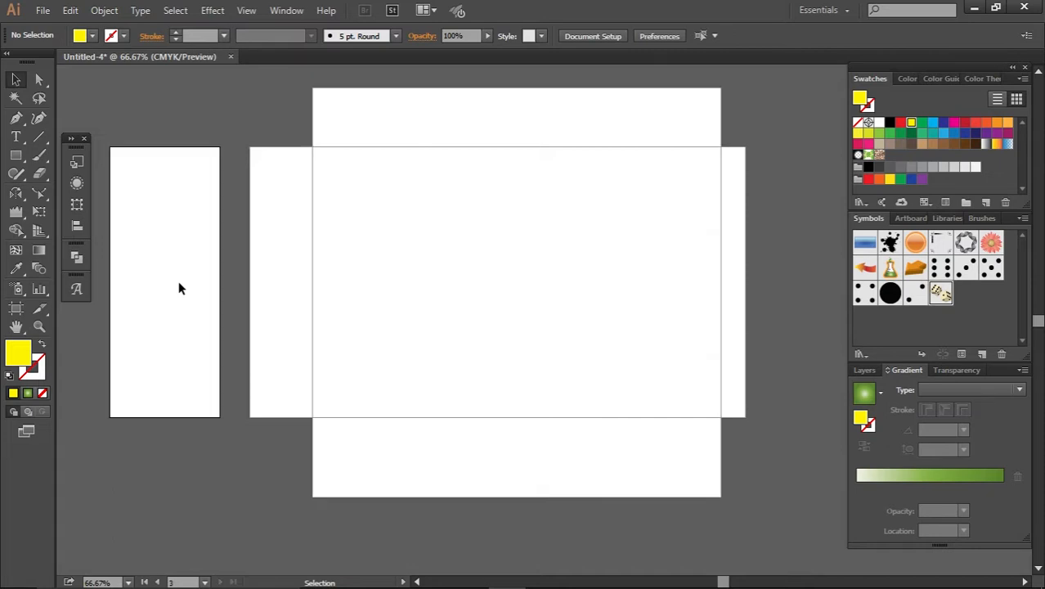
left_click(280, 270)
left_click(415, 105)
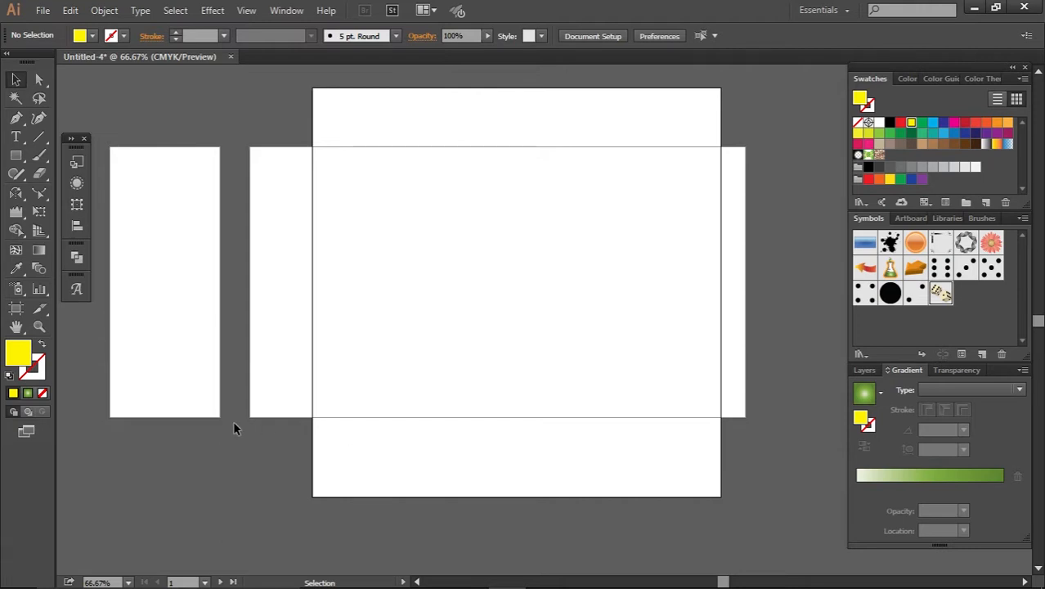
Cut two diagonally adjoining slices on the square artboard, a small one at the upper left and a larger one at its lower-right corner
left_click(42, 315)
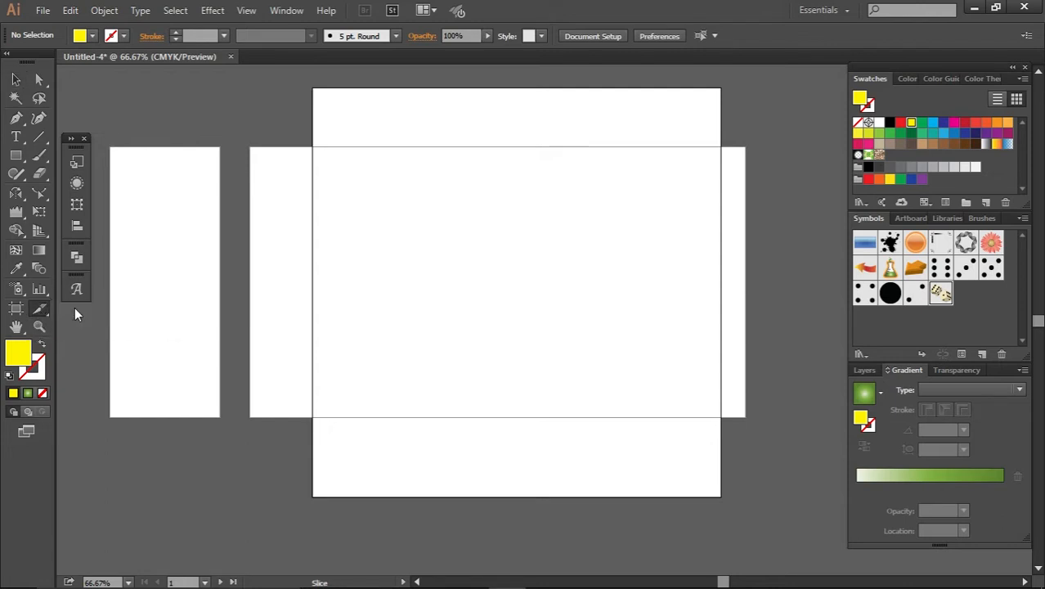
left_click_drag(353, 203, 424, 281)
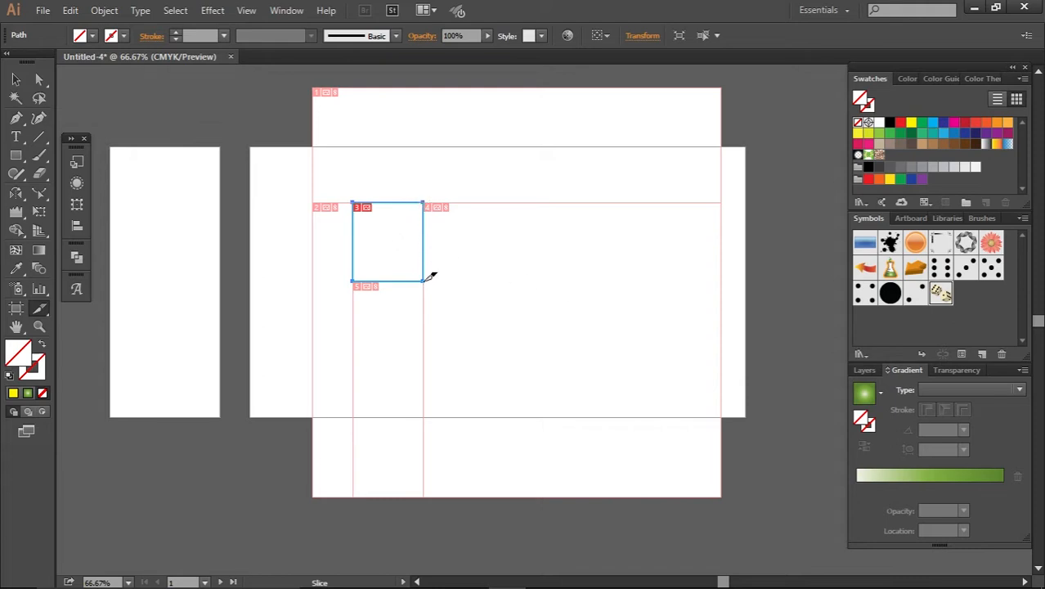
left_click_drag(422, 279, 610, 416)
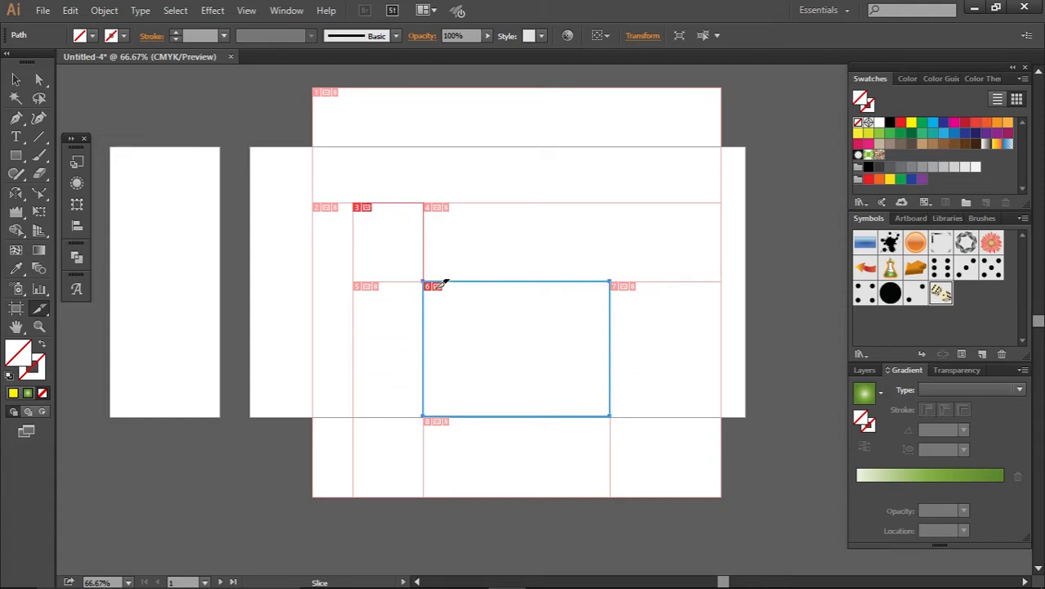
Draw rectangles over three slices, filling the large central one yellow, the small one black and the wide one beside it green
left_click(16, 156)
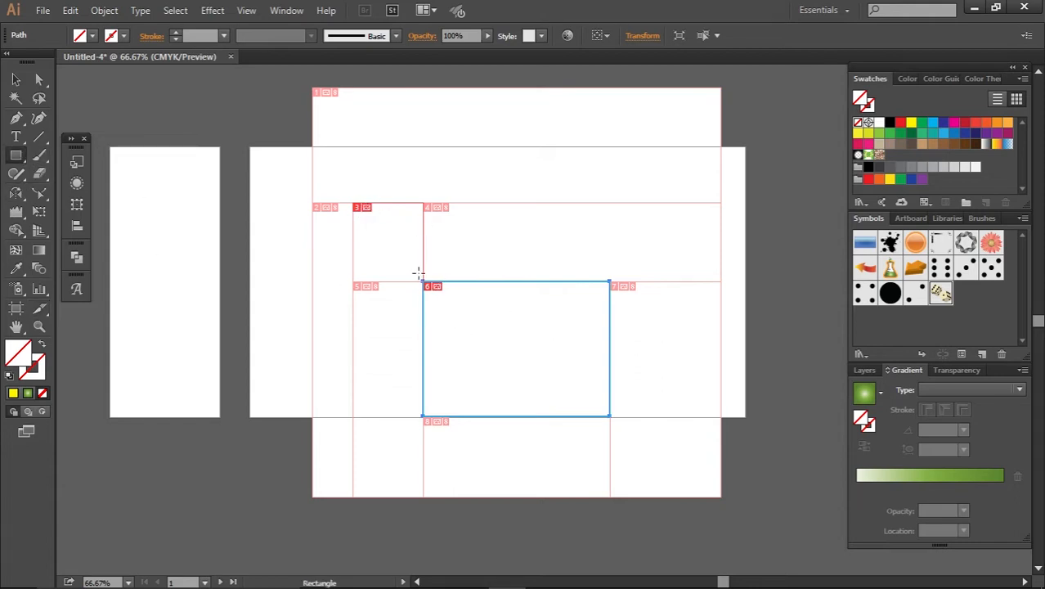
left_click_drag(423, 283, 609, 417)
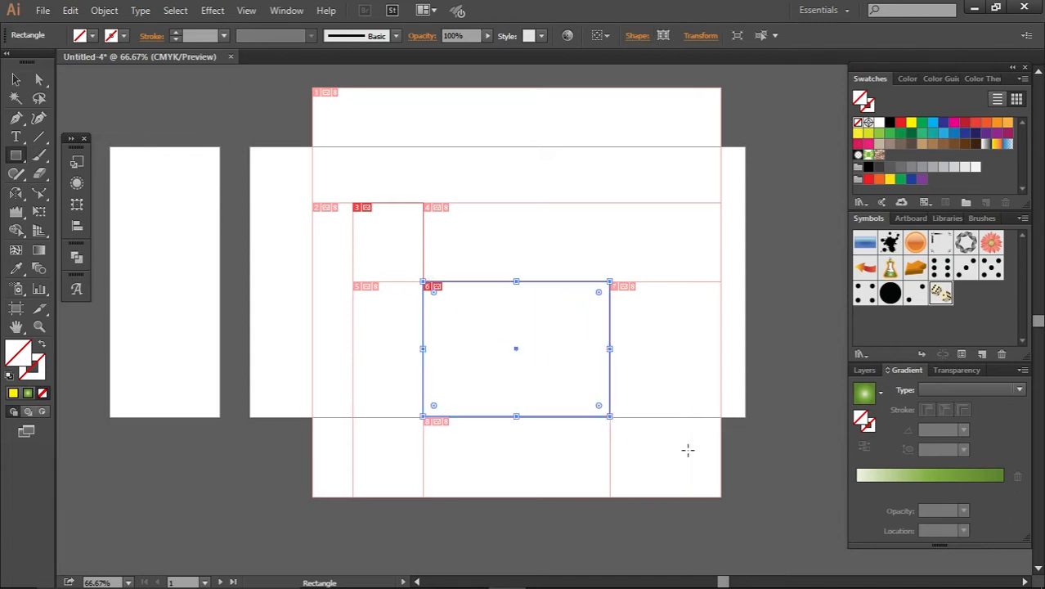
left_click(911, 123)
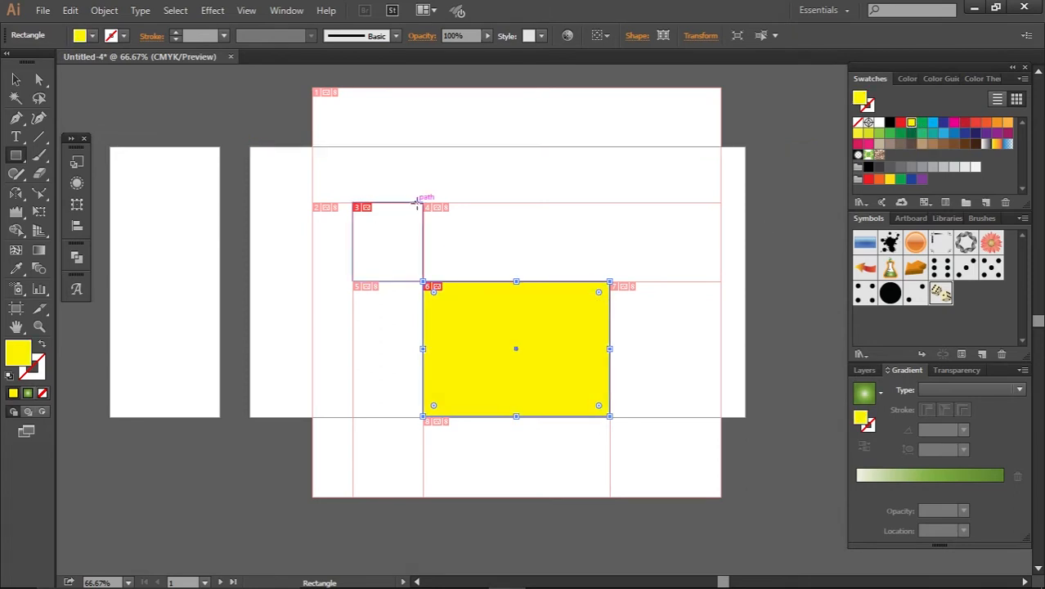
left_click_drag(422, 202, 353, 281)
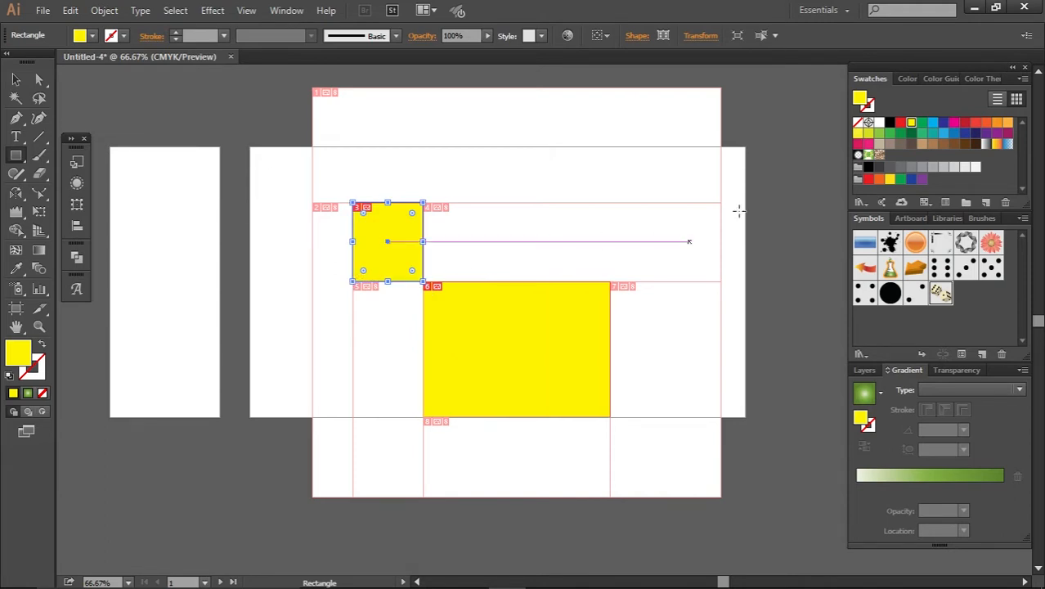
left_click(891, 122)
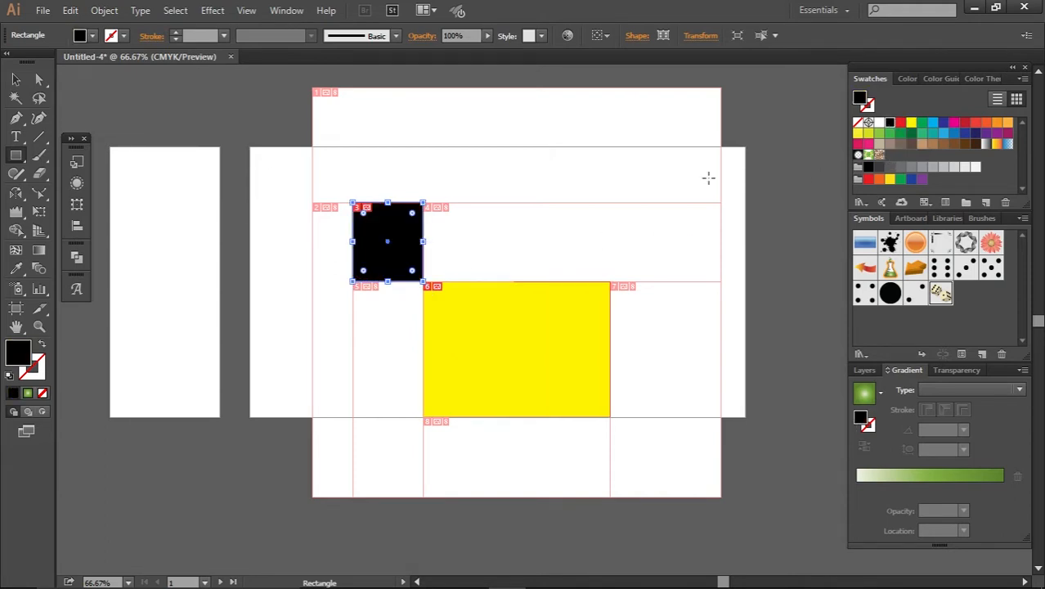
left_click_drag(721, 201, 422, 281)
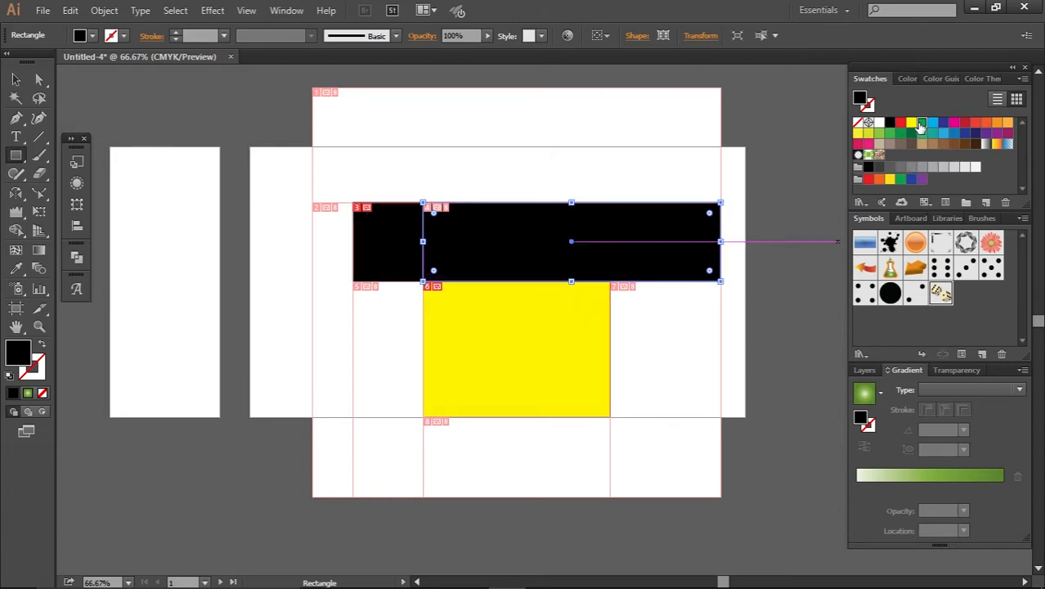
left_click(922, 123)
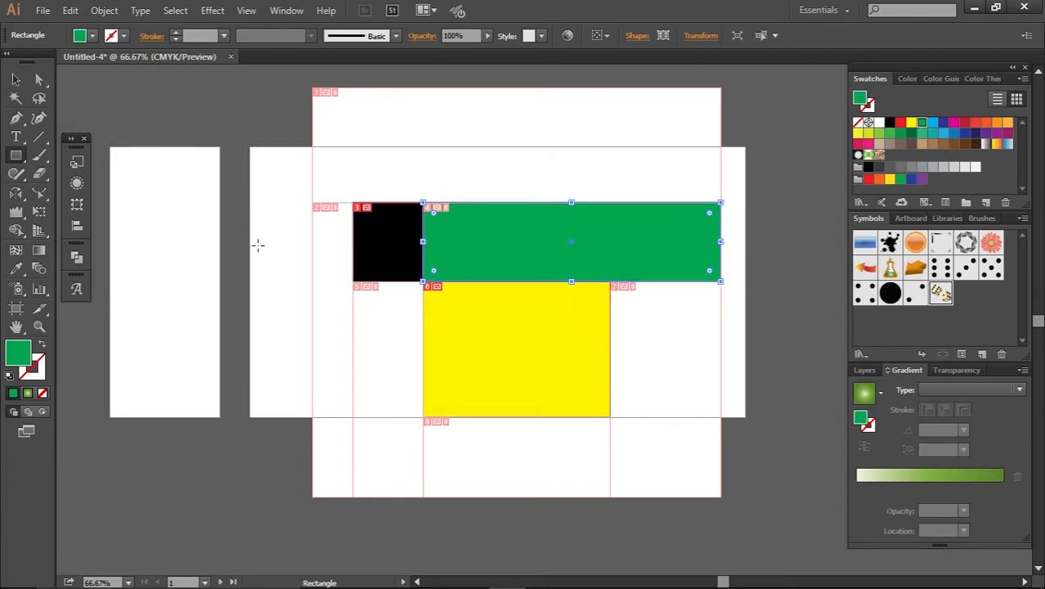
Demonstrate the Hand and Zoom tools by panning and enlarging the slices, then view at 100% and 66.67% with the artboards recentred
left_click(45, 319)
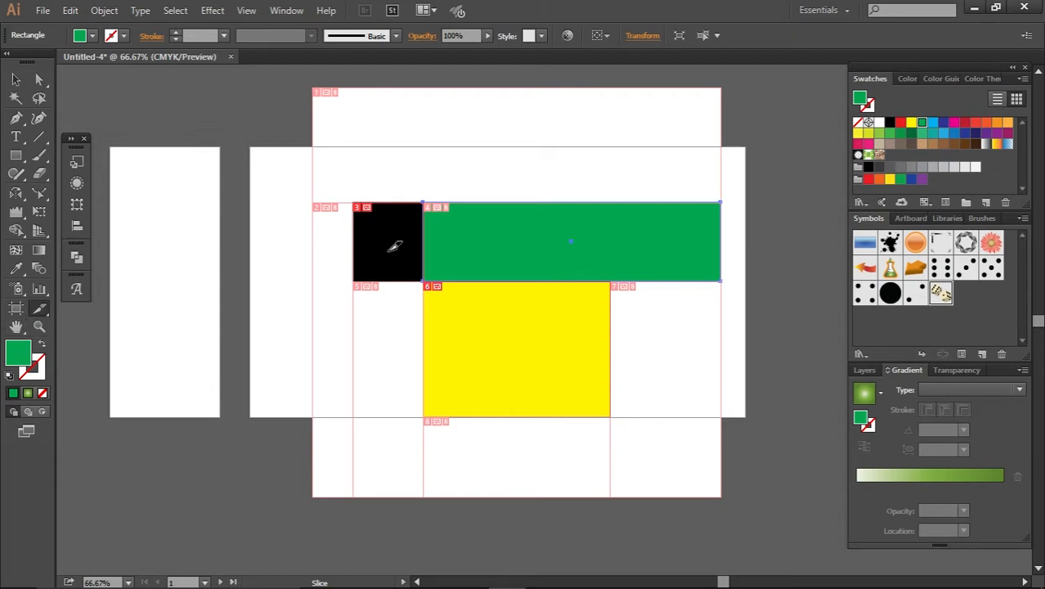
left_click(15, 327)
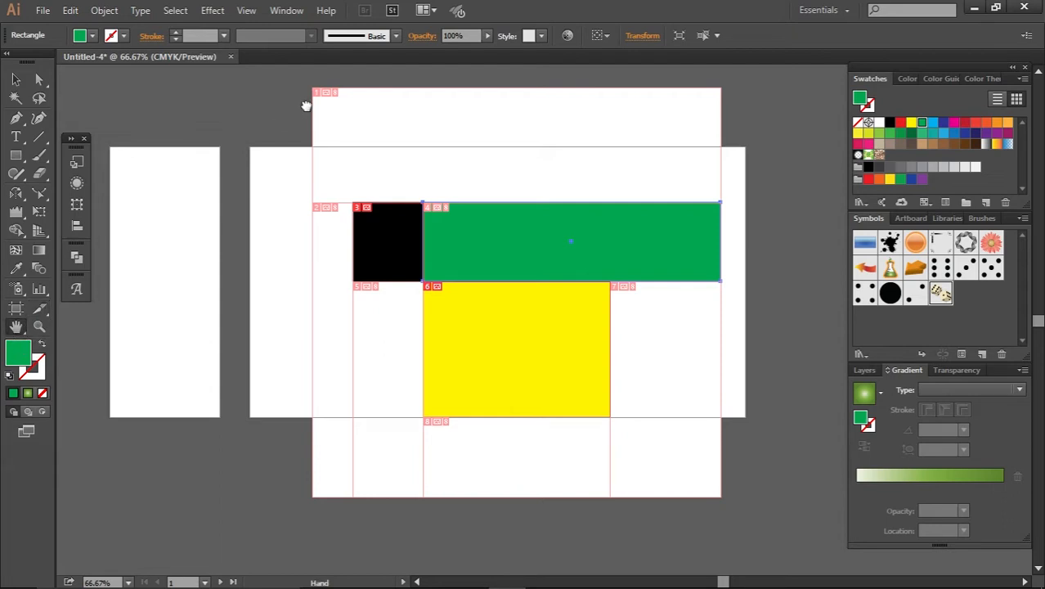
mouse_move(304, 103)
left_mouse_down()
mouse_move(343, 171)
mouse_move(290, 90)
mouse_move(308, 115)
mouse_move(341, 123)
mouse_move(279, 105)
mouse_move(299, 114)
left_mouse_up()
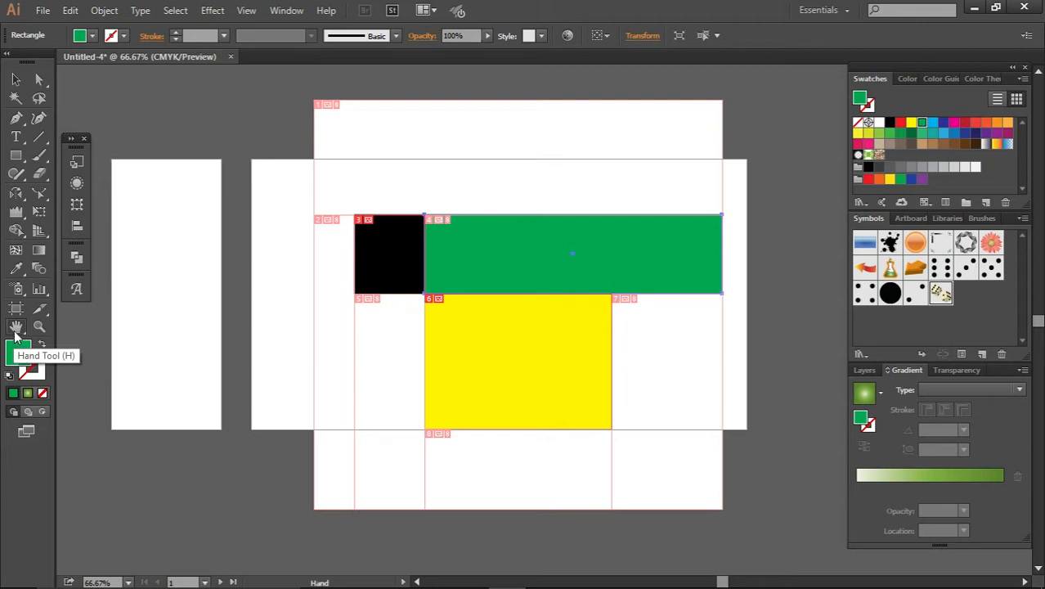
left_click(38, 326)
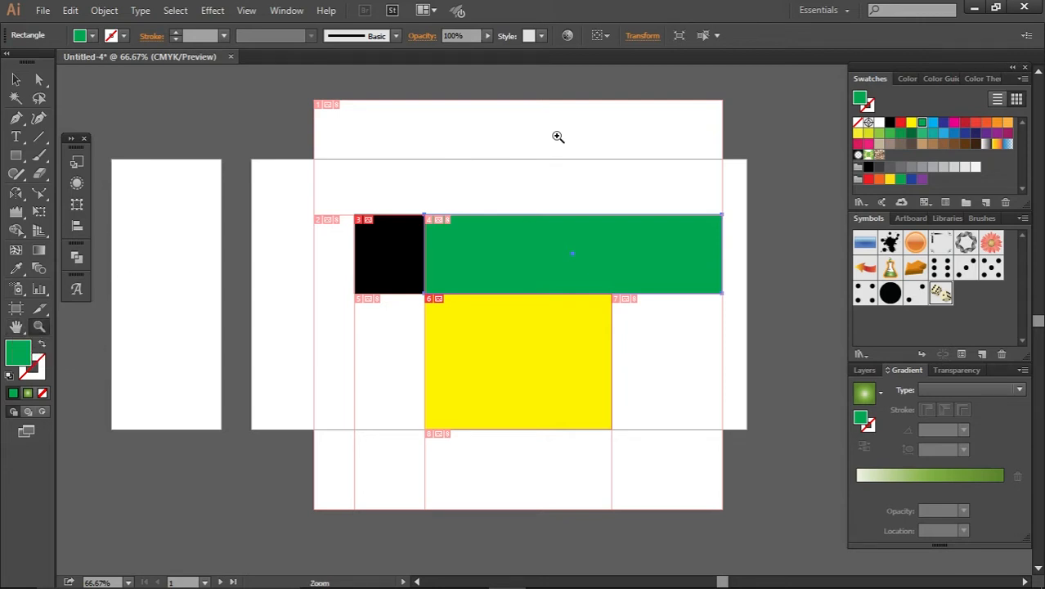
left_click_drag(557, 136, 271, 418)
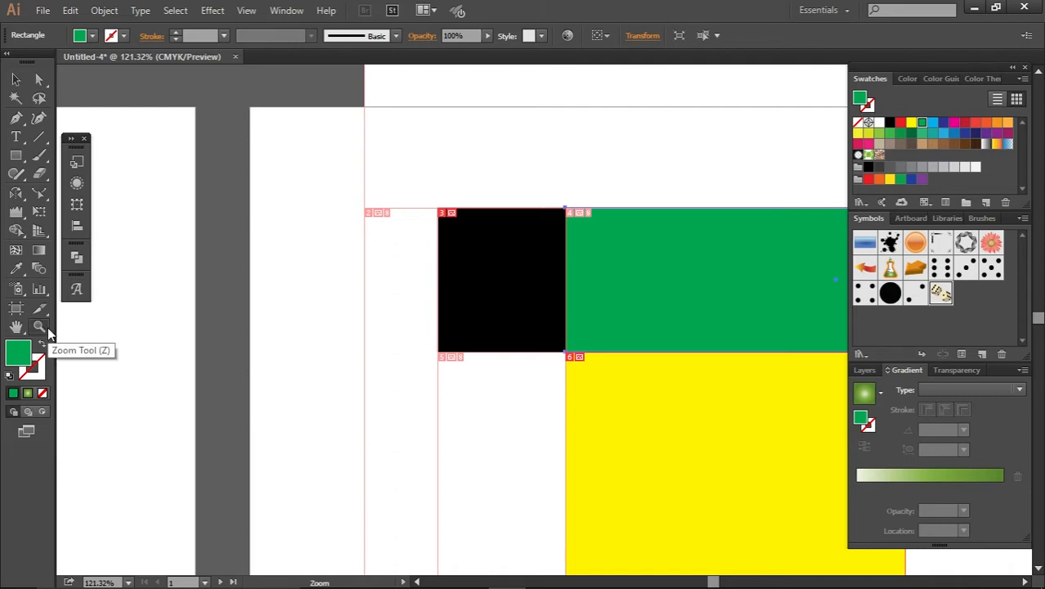
left_click(128, 582)
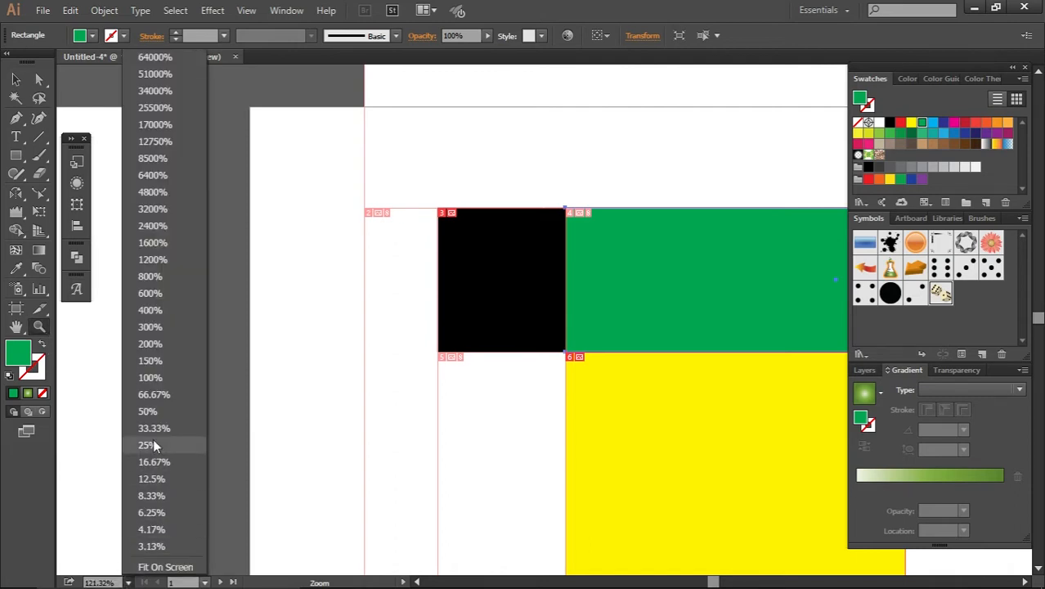
left_click(155, 379)
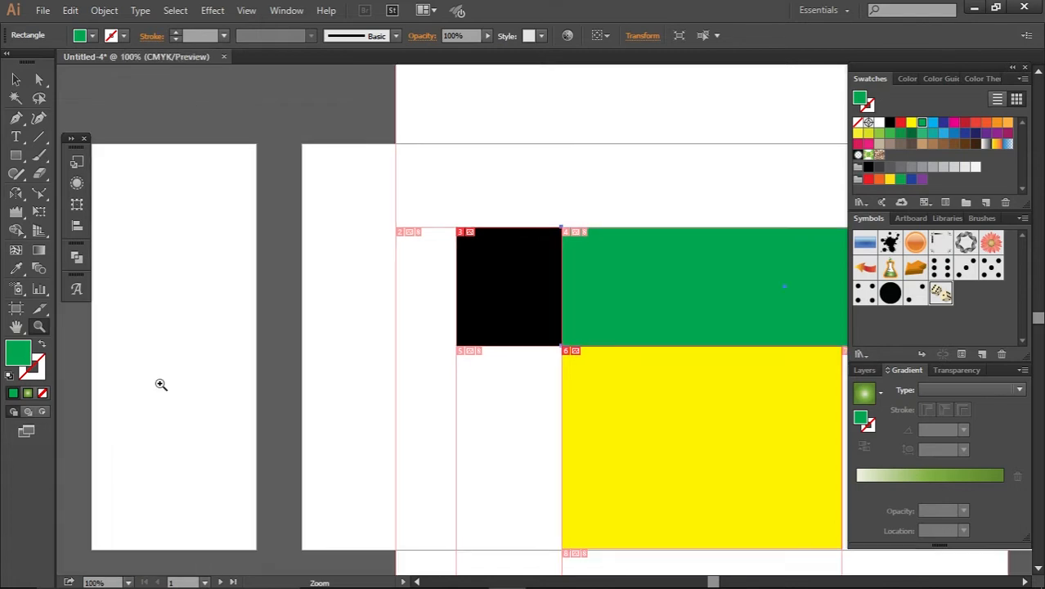
left_click(129, 583)
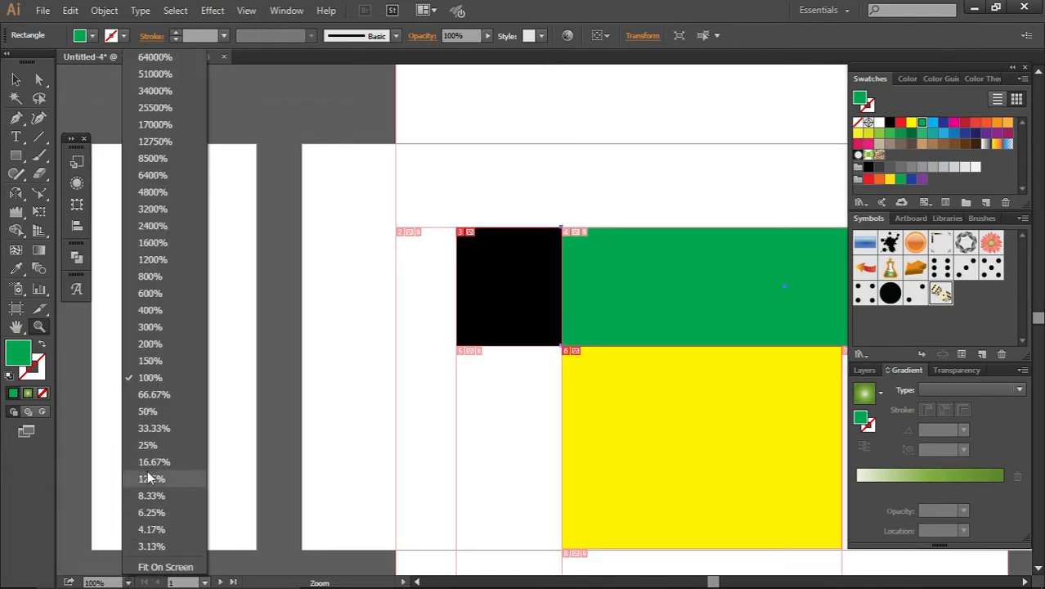
left_click(163, 395)
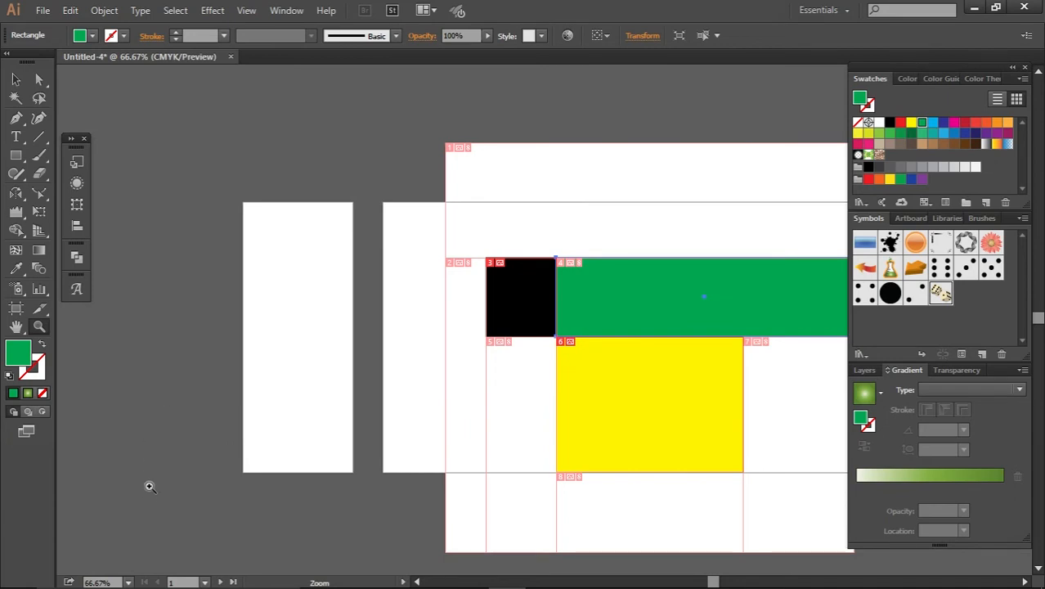
left_click(1027, 583)
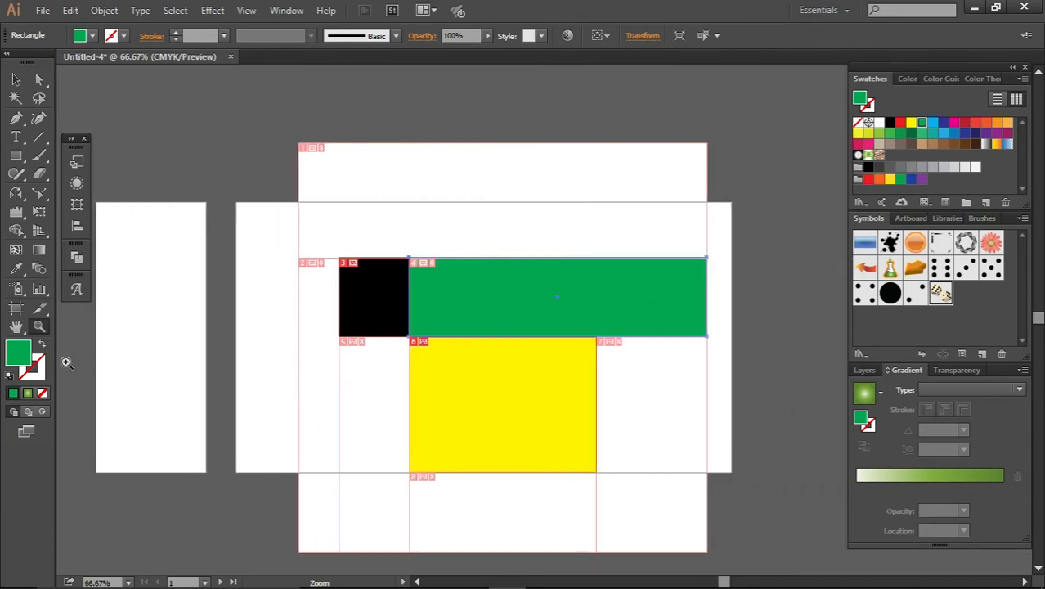
Delete all rectangles and slices from the artboards
key("v")
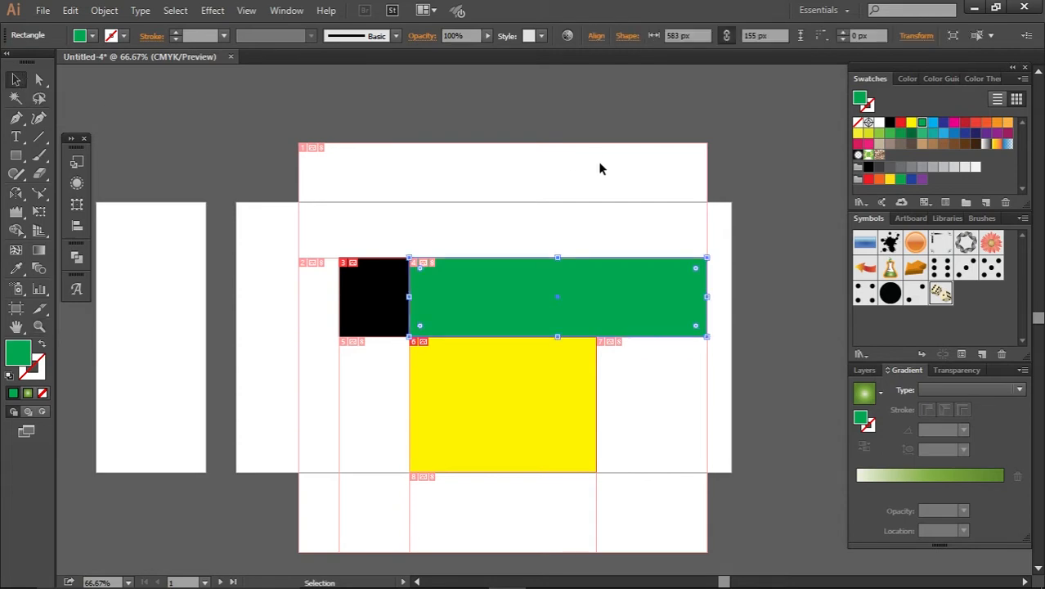
key("ctrl+a")
key("Delete")
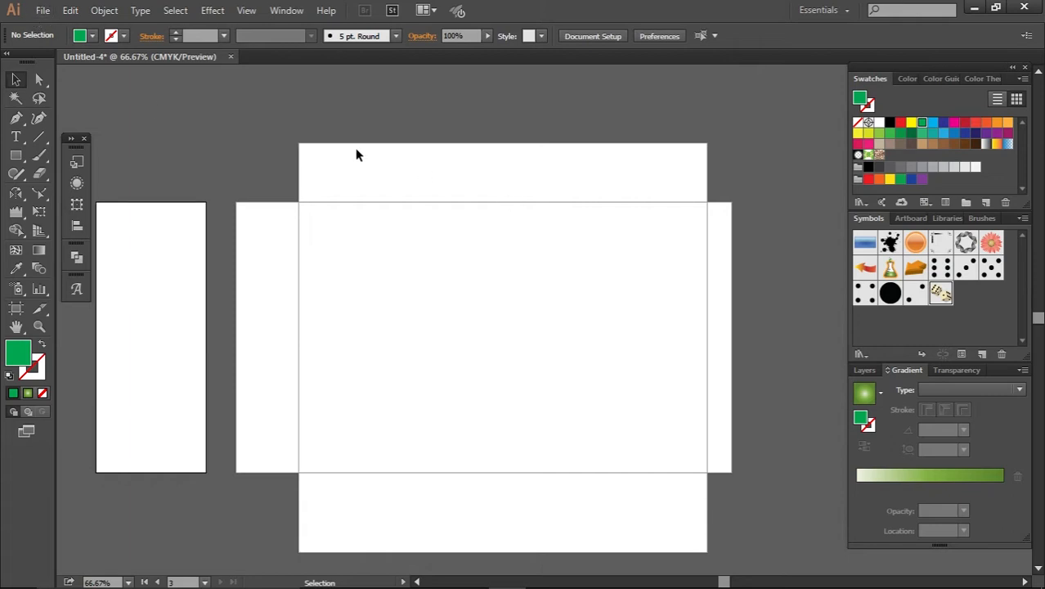
Create a new document with the offered settings
left_click(43, 9)
left_click(102, 30)
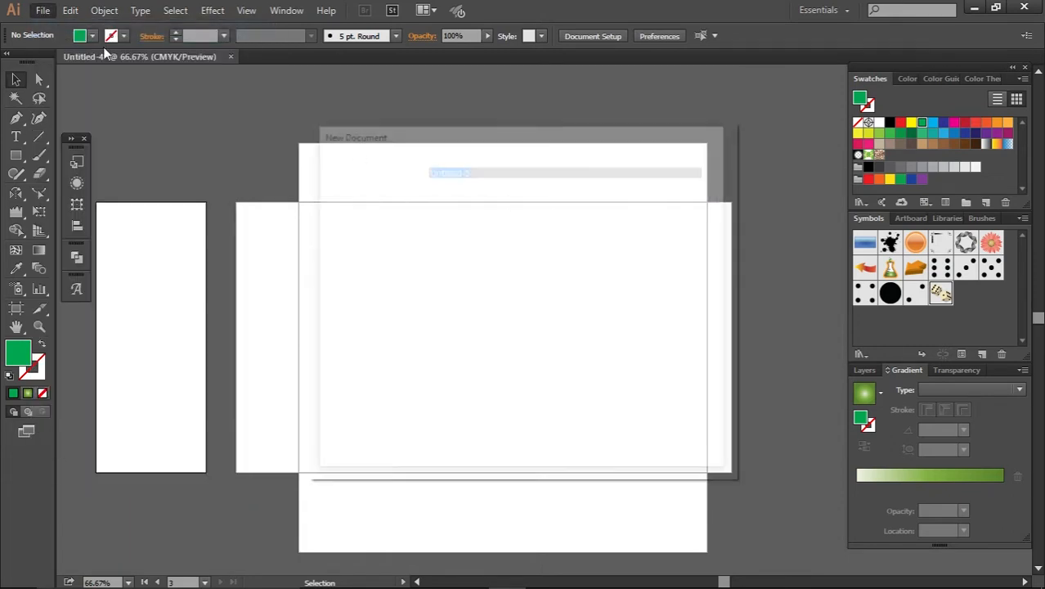
left_click(622, 441)
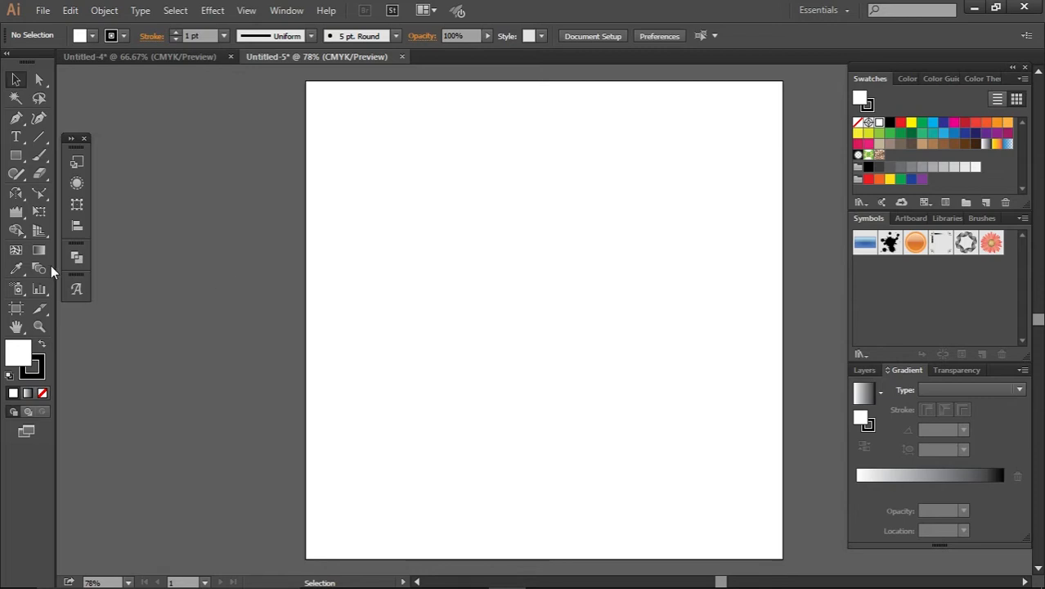
Draw a rectangle about 406 × 287 px in the artboard's upper middle and fill it red
left_click(18, 159)
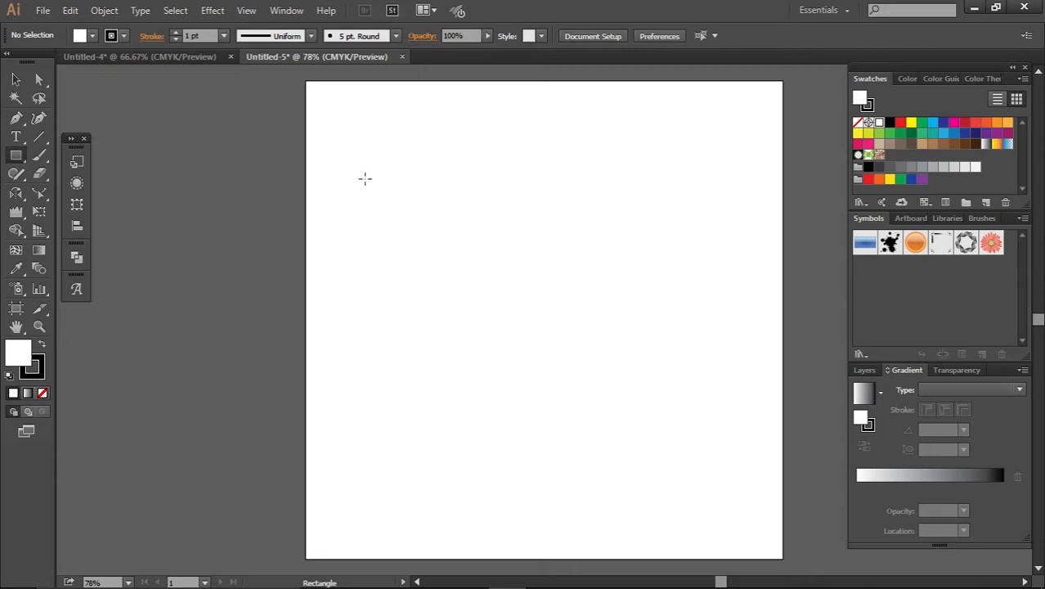
left_click_drag(365, 178, 606, 350)
left_click(17, 80)
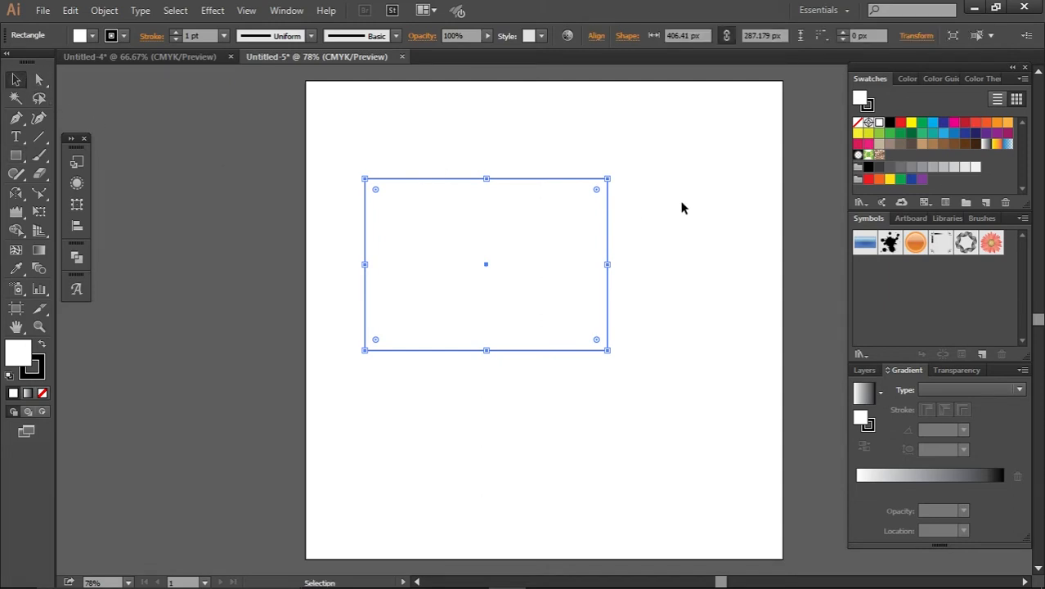
left_click(901, 122)
left_click(701, 262)
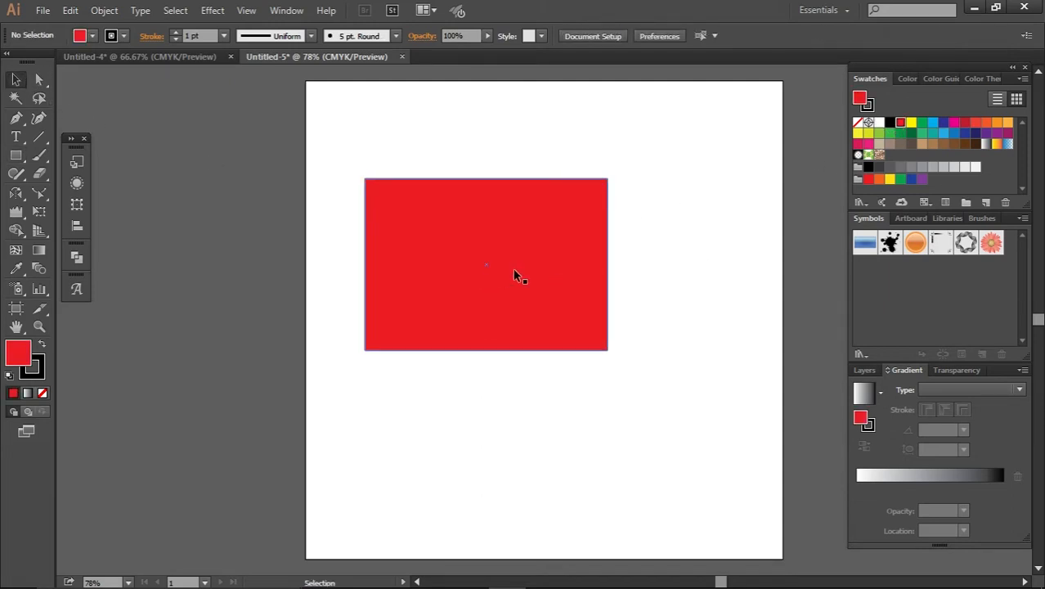
Duplicate the red rectangle twice, placing one copy overlapping its lower-right corner and the other overlapping its upper-left corner
left_click_drag(514, 270, 635, 360)
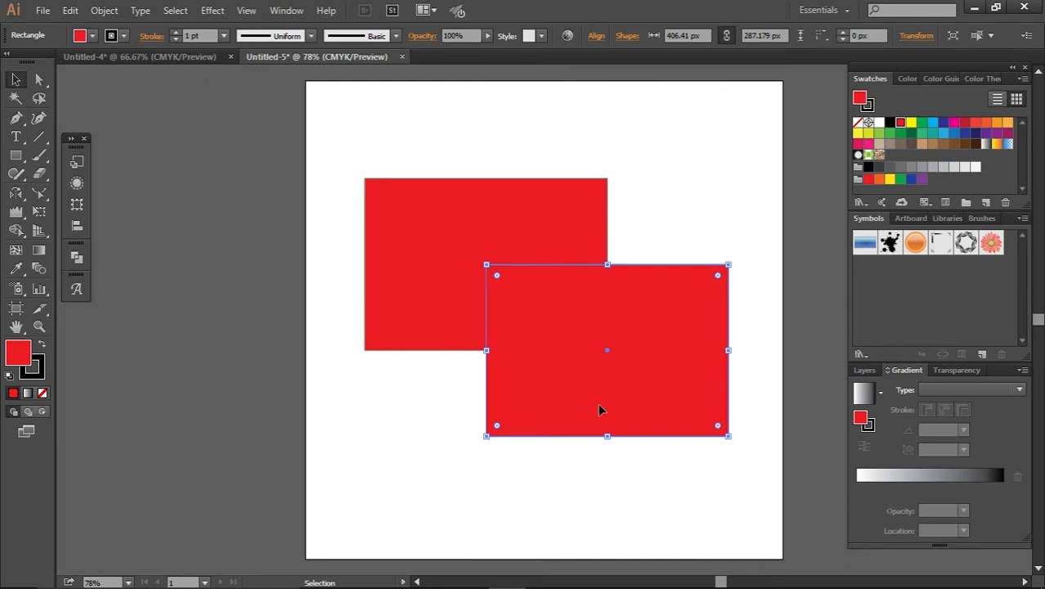
left_click(520, 494)
left_click_drag(634, 424, 373, 240)
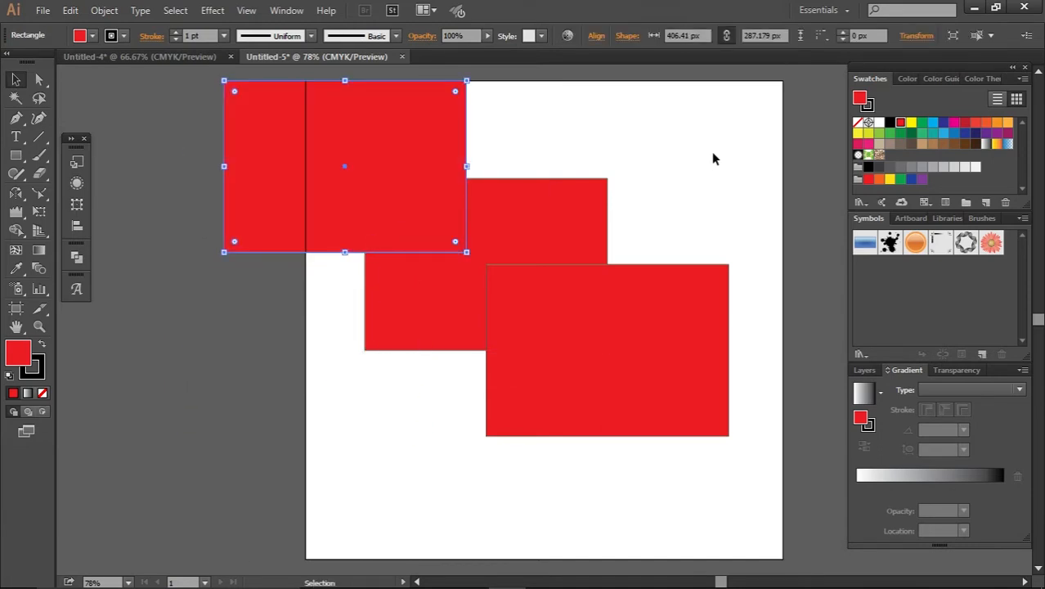
Scale the three red rectangles together to about 488 × 343 px overall and position the group within the artboard
left_click_drag(711, 153, 357, 421)
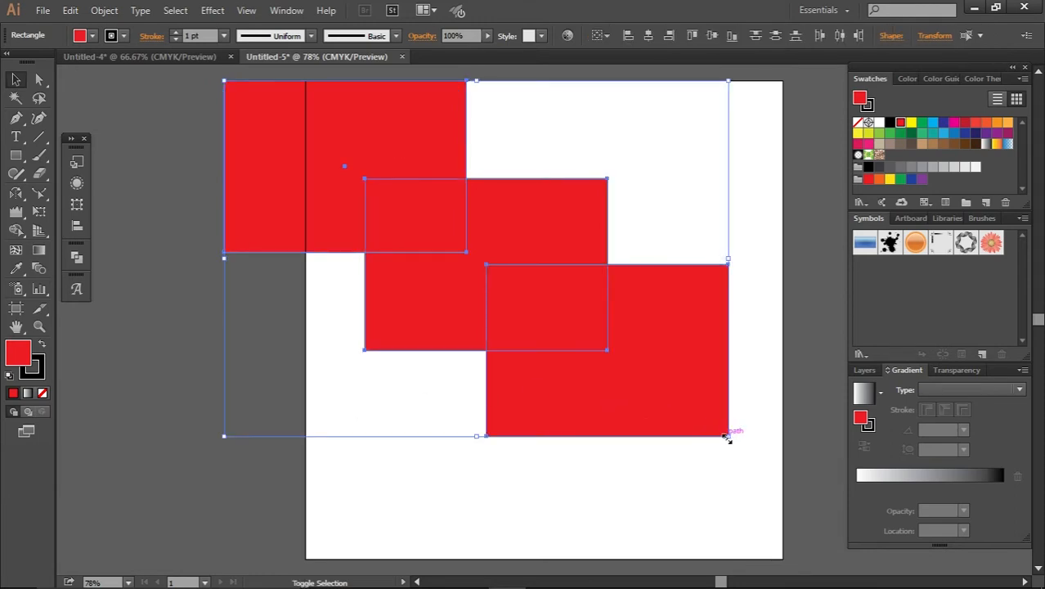
left_click_drag(628, 489, 356, 147)
left_click_drag(729, 436, 624, 369)
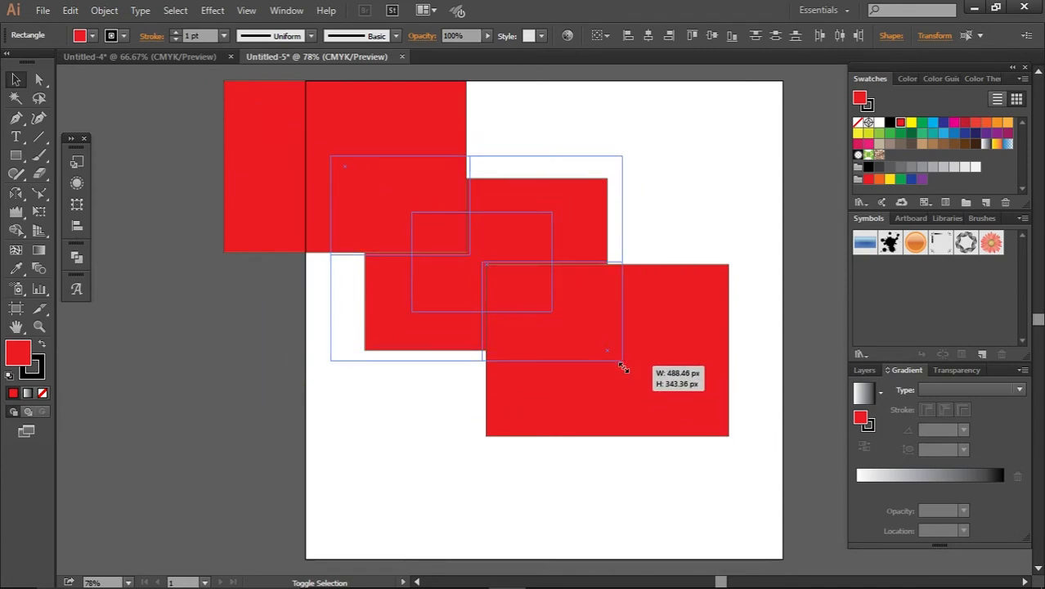
left_click_drag(632, 374, 503, 218)
left_click(605, 438)
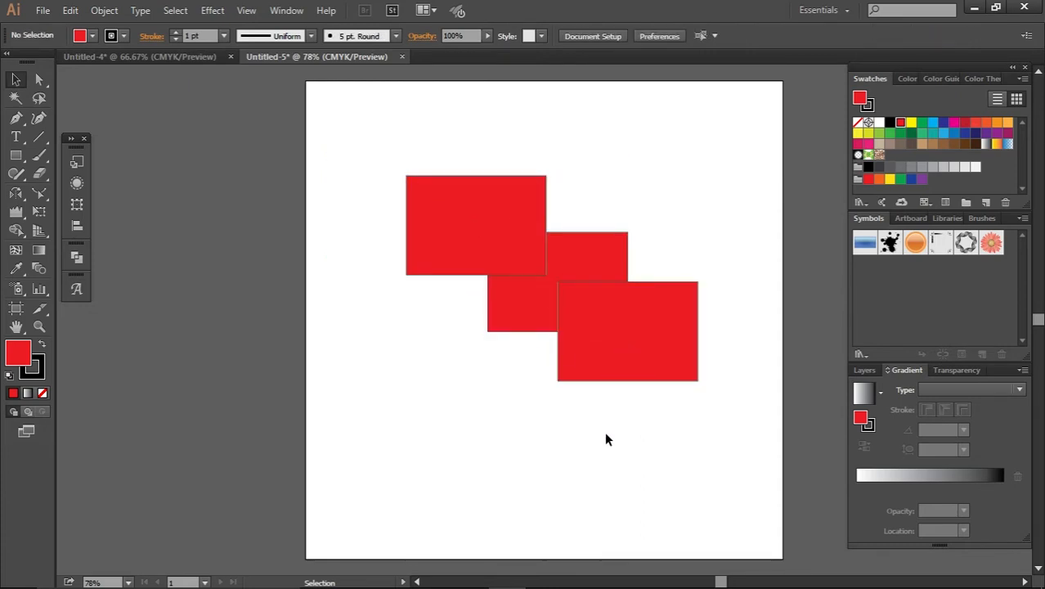
Recolor the lower-right rectangle light blue and the upper-left rectangle dark green
left_click(659, 358)
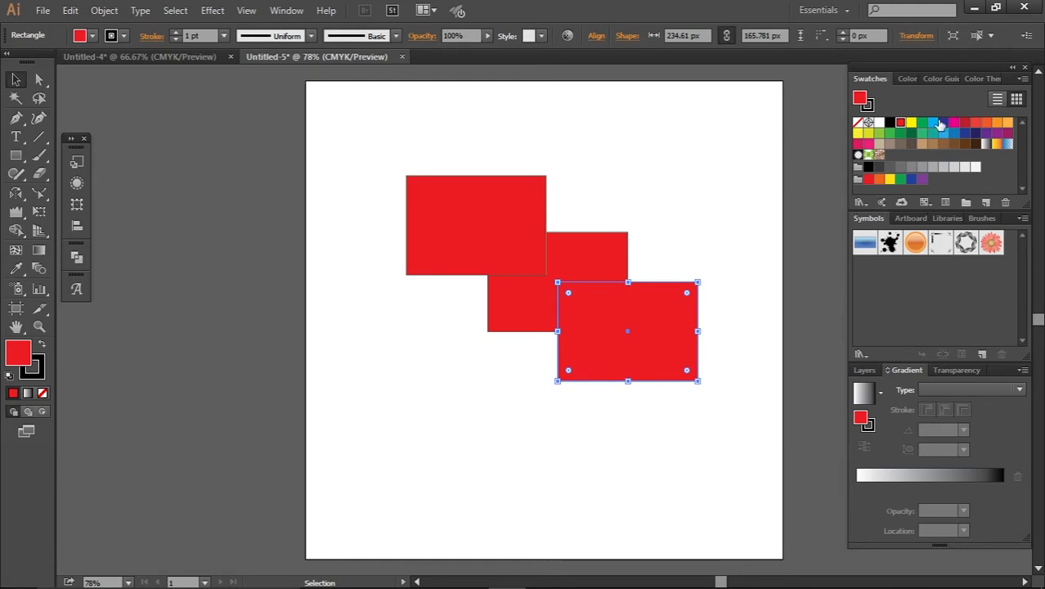
left_click(933, 122)
left_click(641, 401)
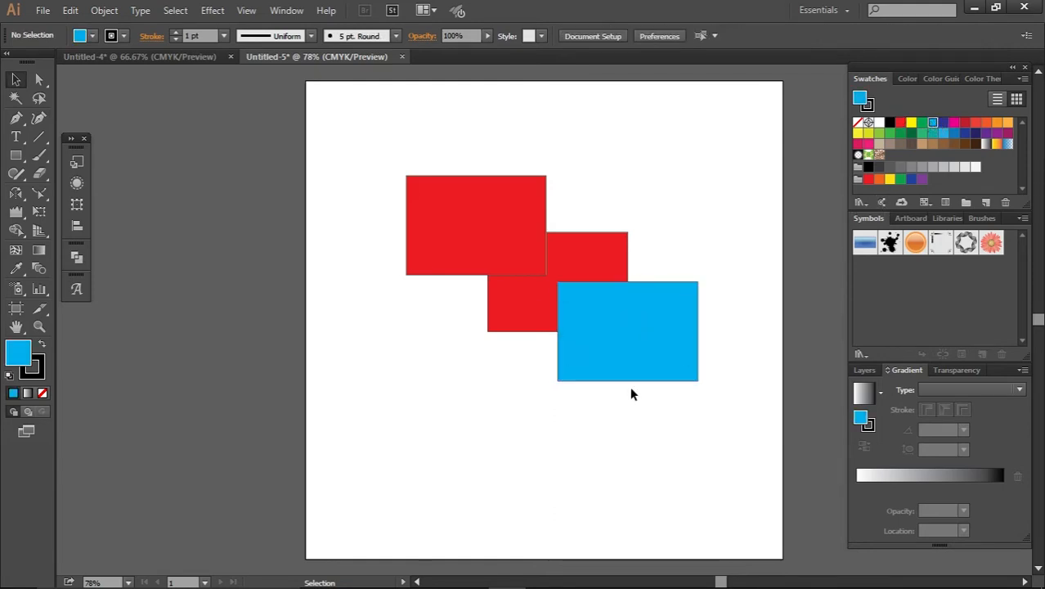
left_click(499, 237)
left_click(911, 132)
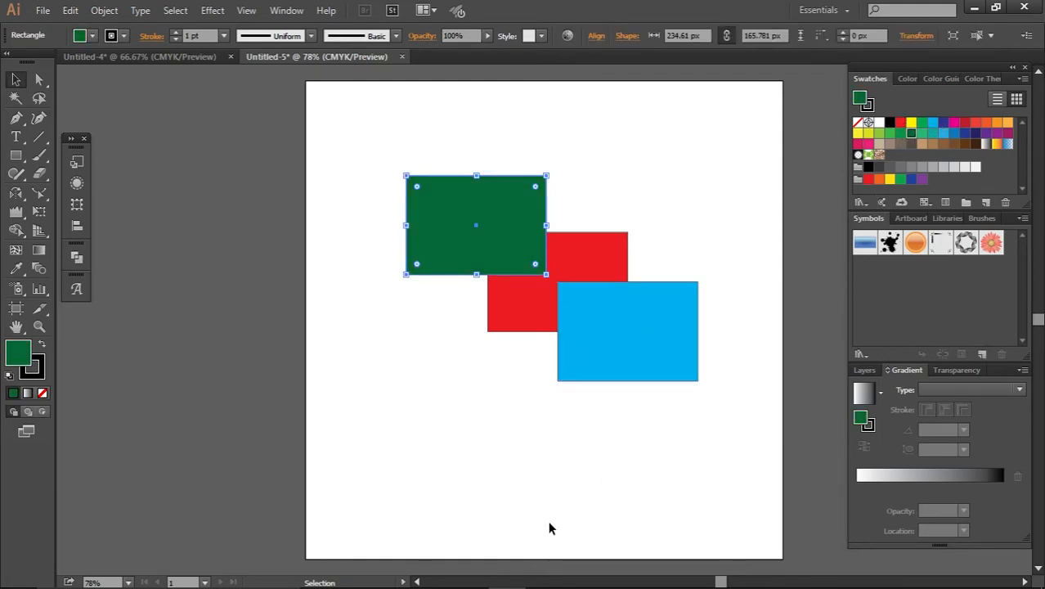
Send the dark green rectangle to the back of the stack, behind the red one
left_click(561, 500)
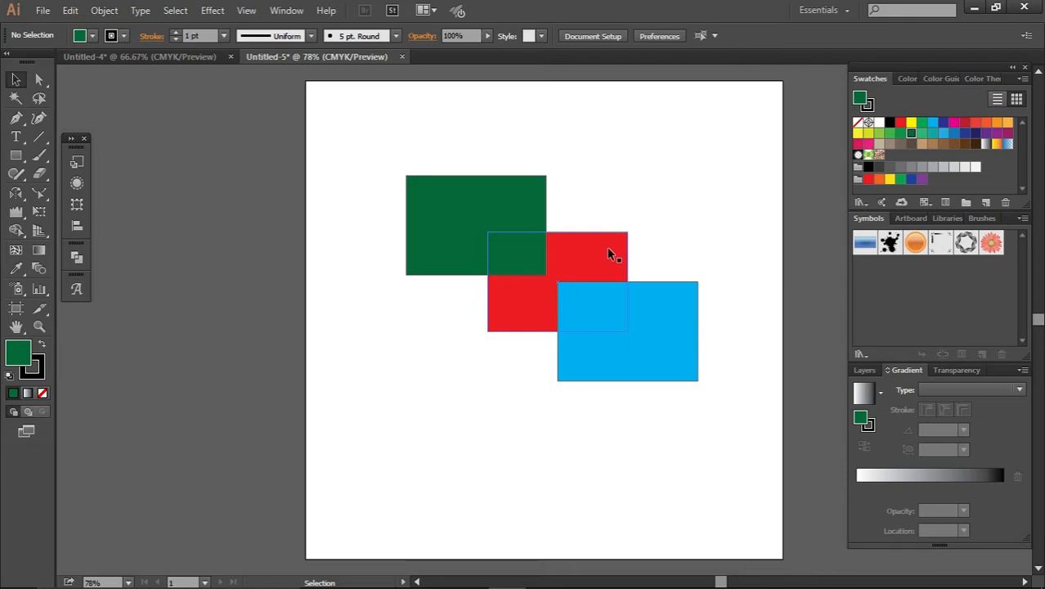
right_click(442, 228)
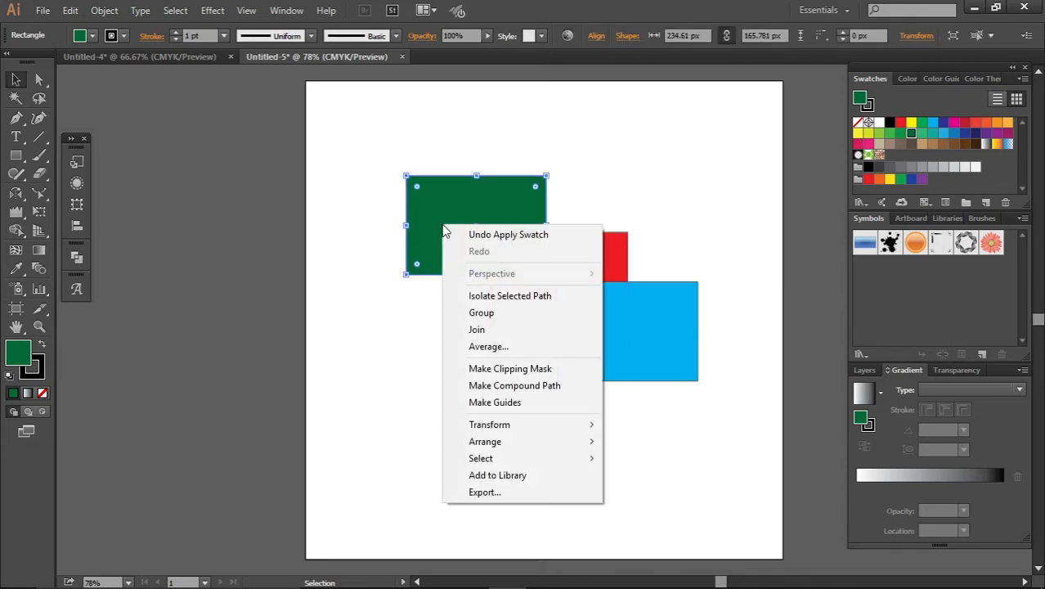
mouse_move(570, 448)
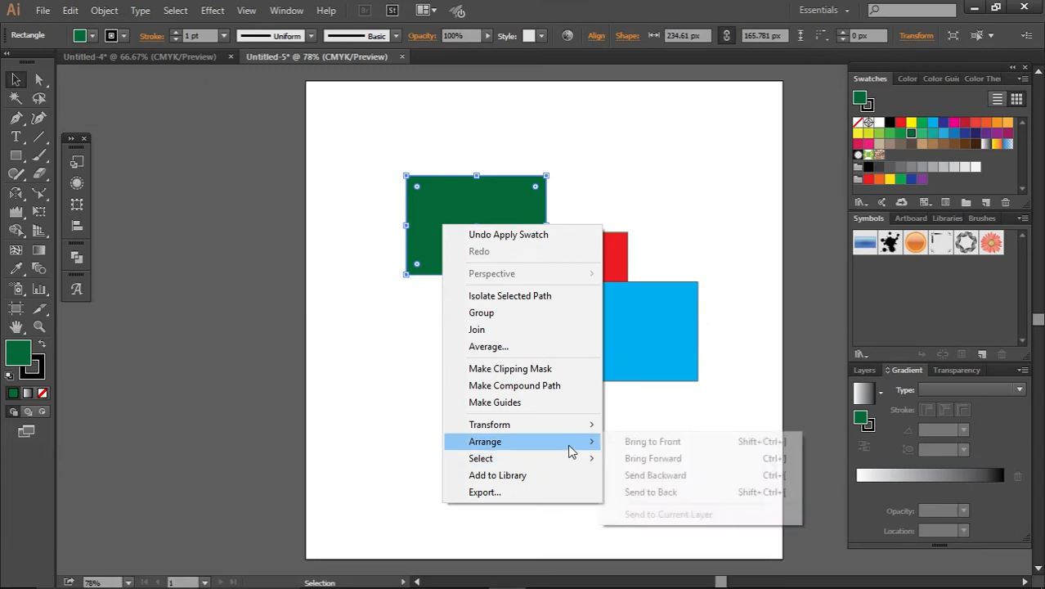
left_click(650, 493)
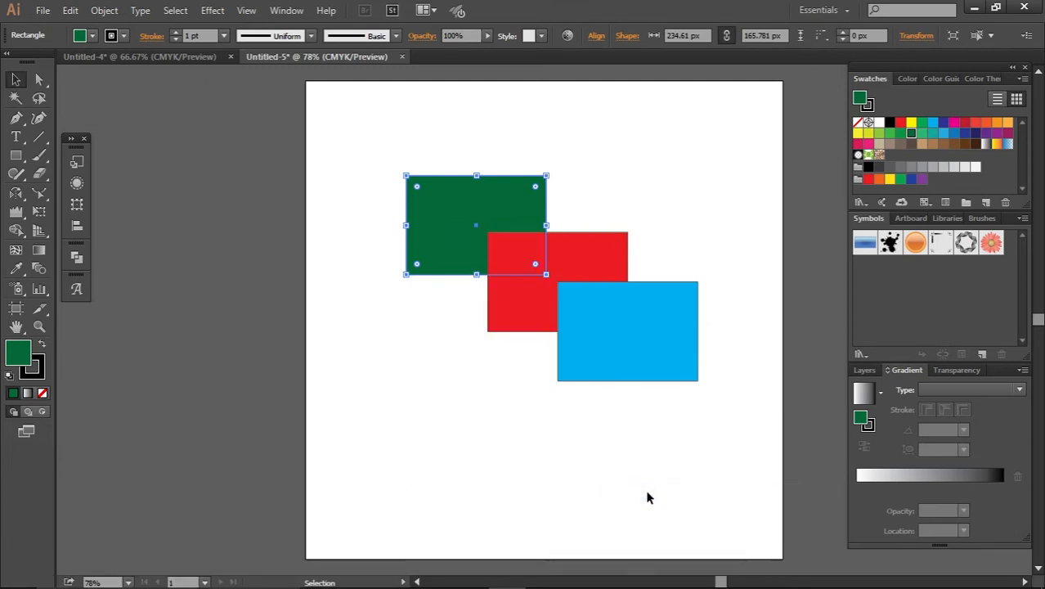
left_click(563, 409)
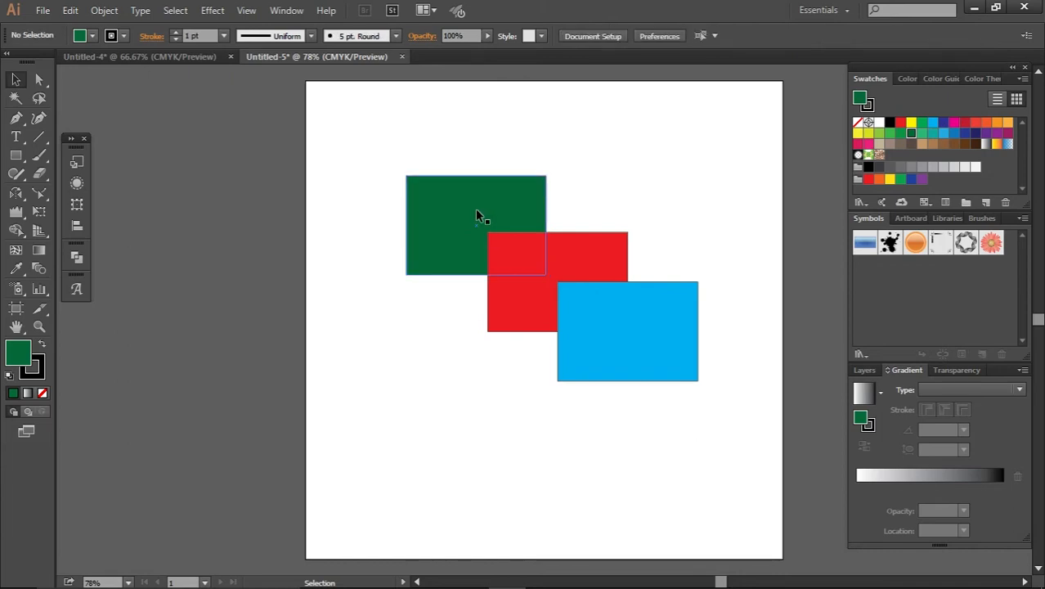
Send the light blue rectangle to the back so the red one overlaps both of its neighbours
left_click(624, 315)
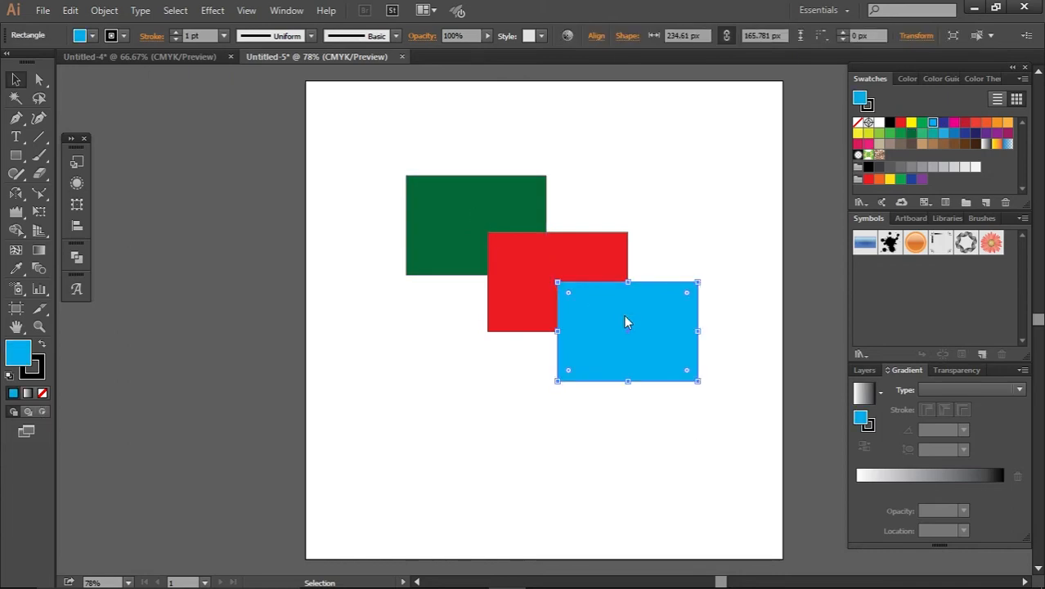
right_click(624, 314)
mouse_move(669, 259)
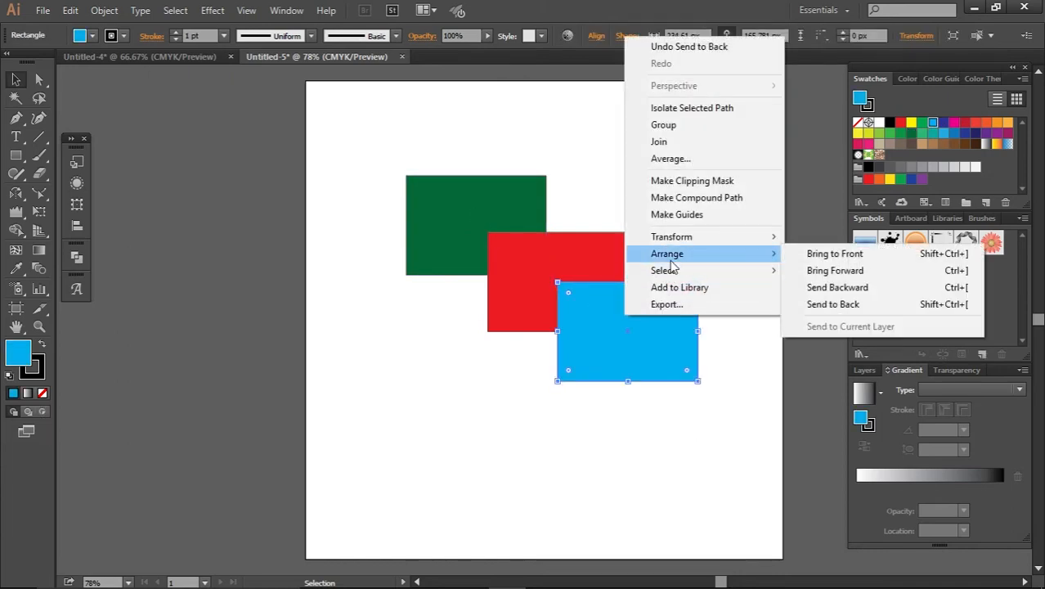
left_click(865, 317)
left_click(717, 398)
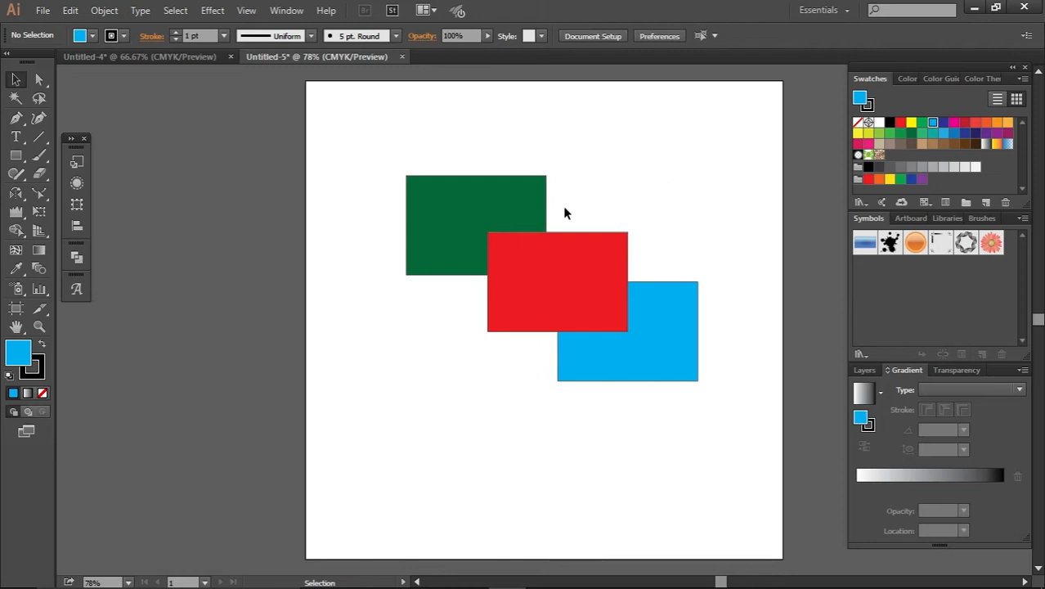
left_click(537, 210)
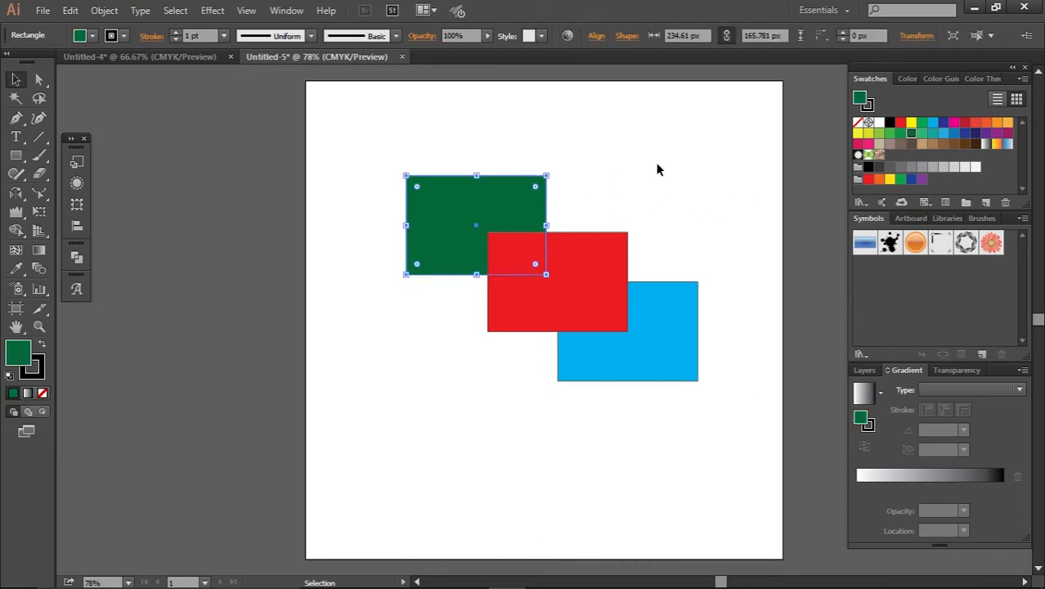
left_click_drag(657, 170, 629, 196)
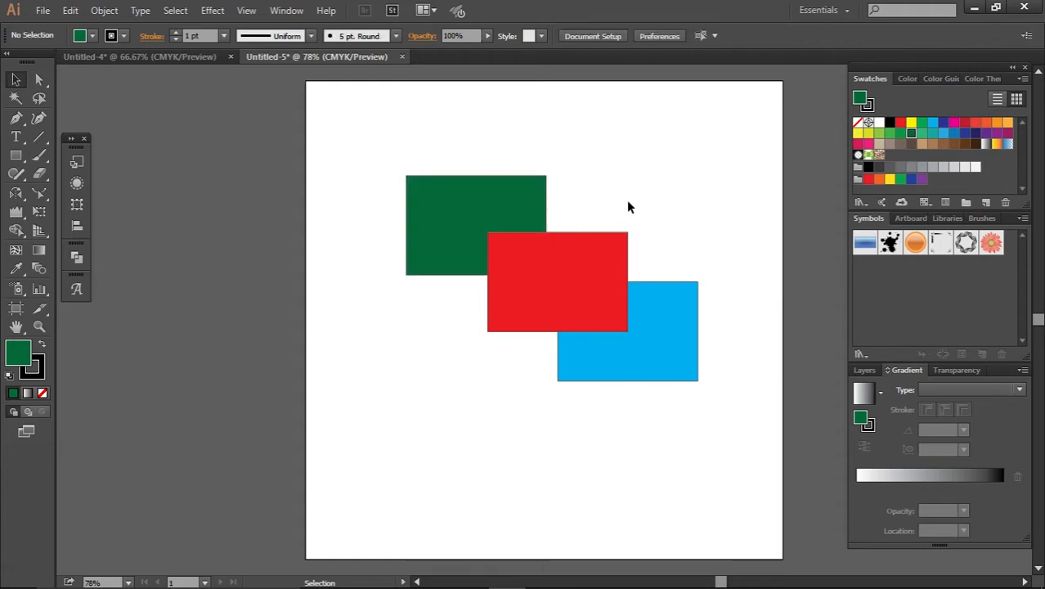
Show the Transparency settings for the red rectangle and find where they are listed among the program's windows
left_click(583, 270)
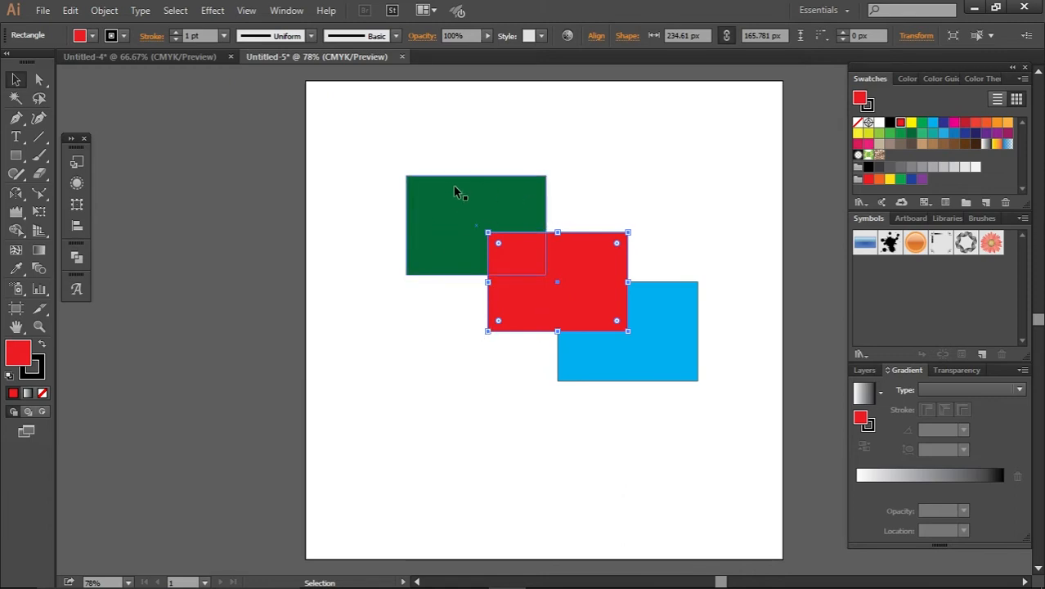
left_click(950, 372)
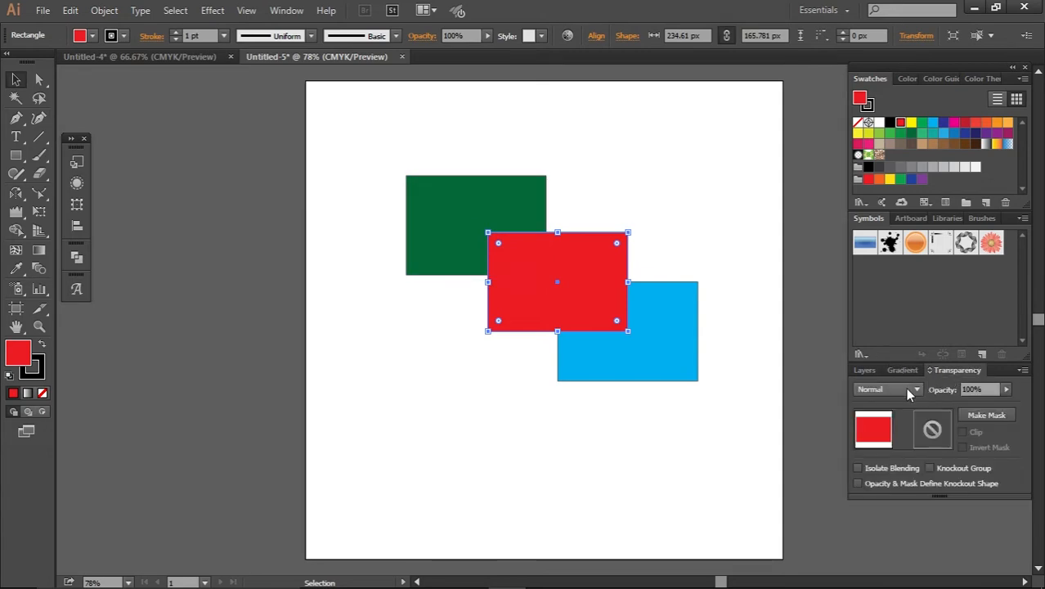
left_click(282, 10)
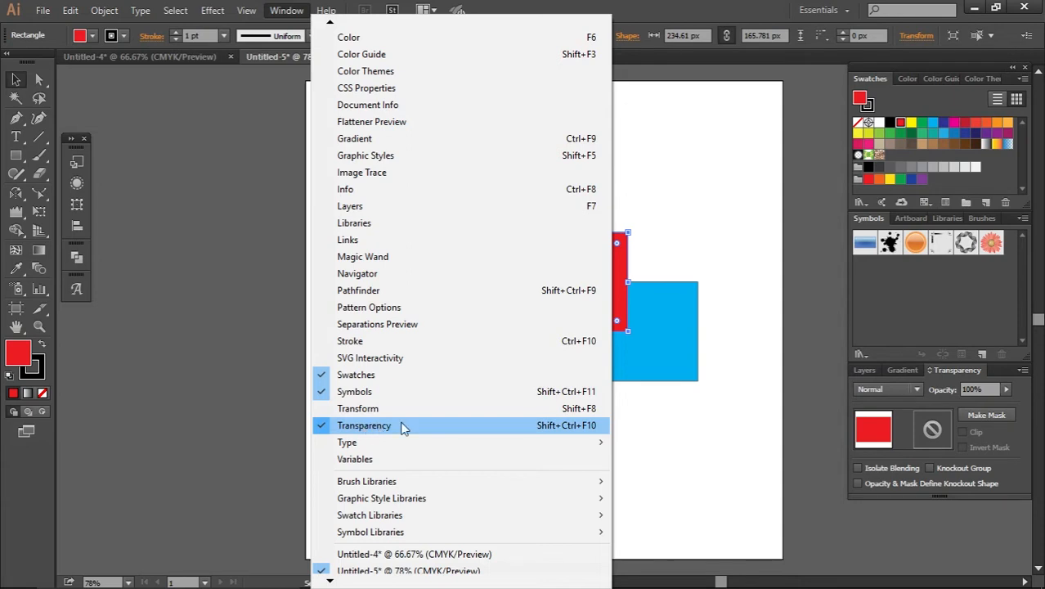
left_click(747, 394)
left_click(747, 394)
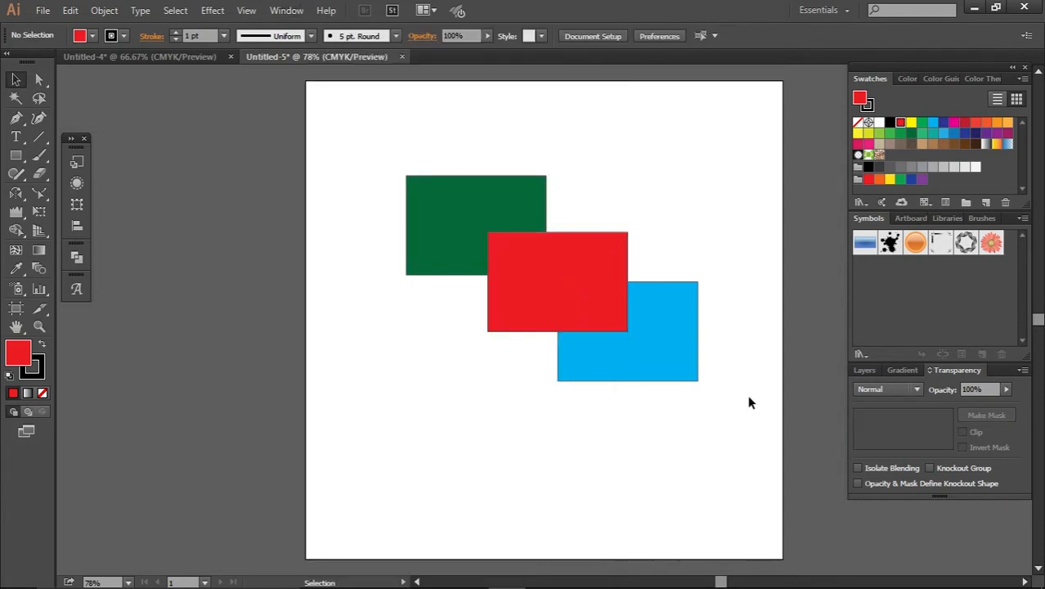
Set the red rectangle's blending mode to Multiply and deselect it
left_click(618, 302)
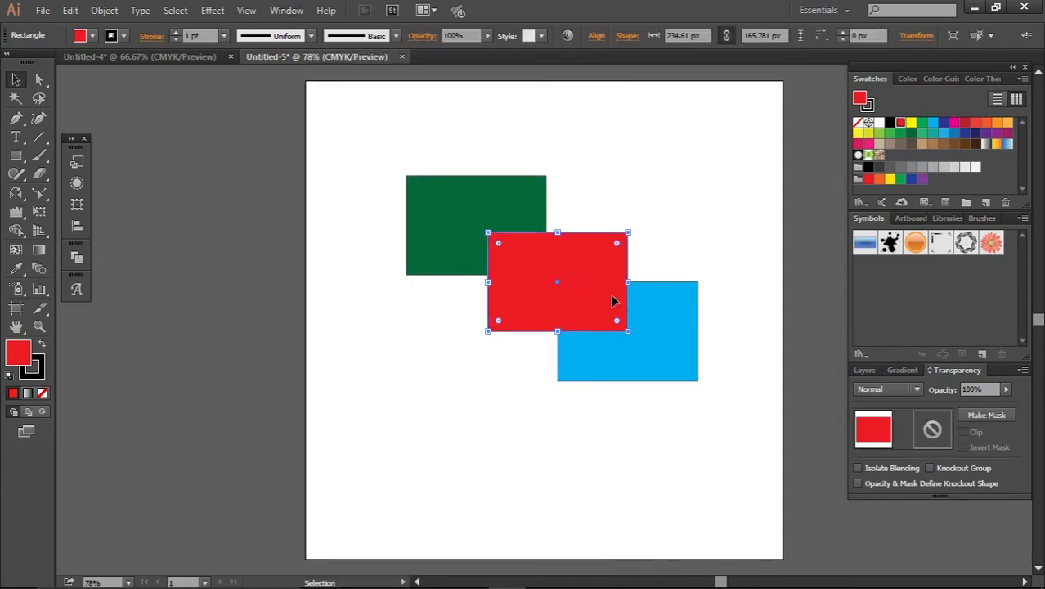
left_click(911, 391)
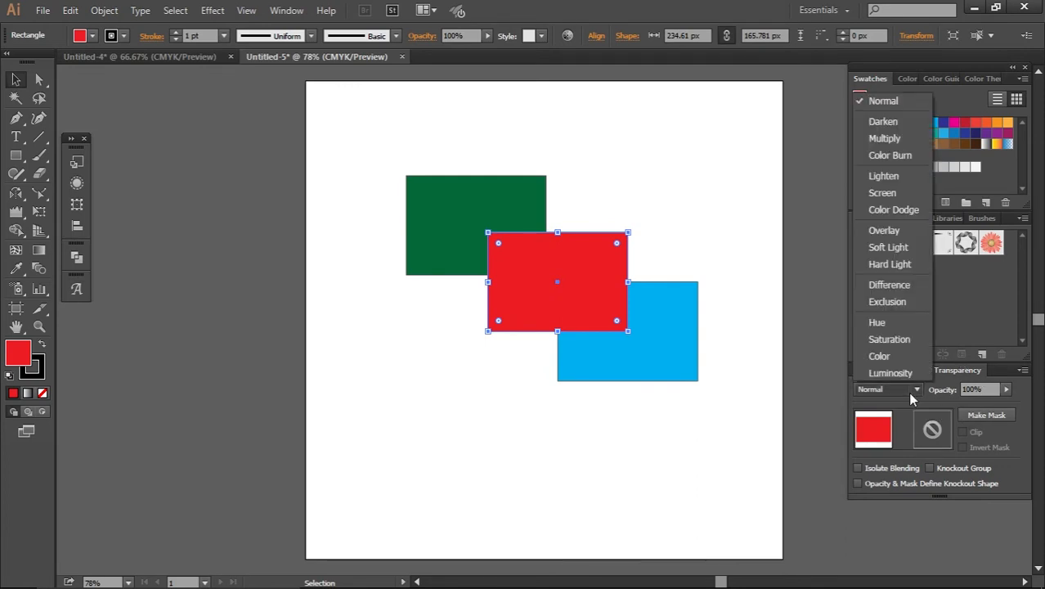
left_click(911, 138)
left_click(636, 447)
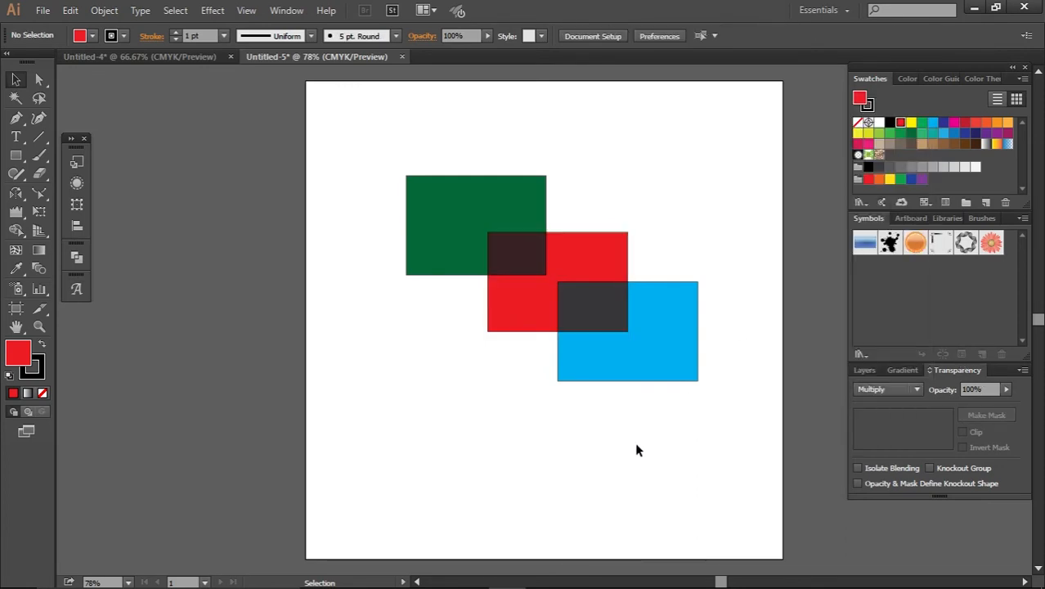
Change the red rectangle's blending mode to Darken and clear the selection
left_click(607, 260)
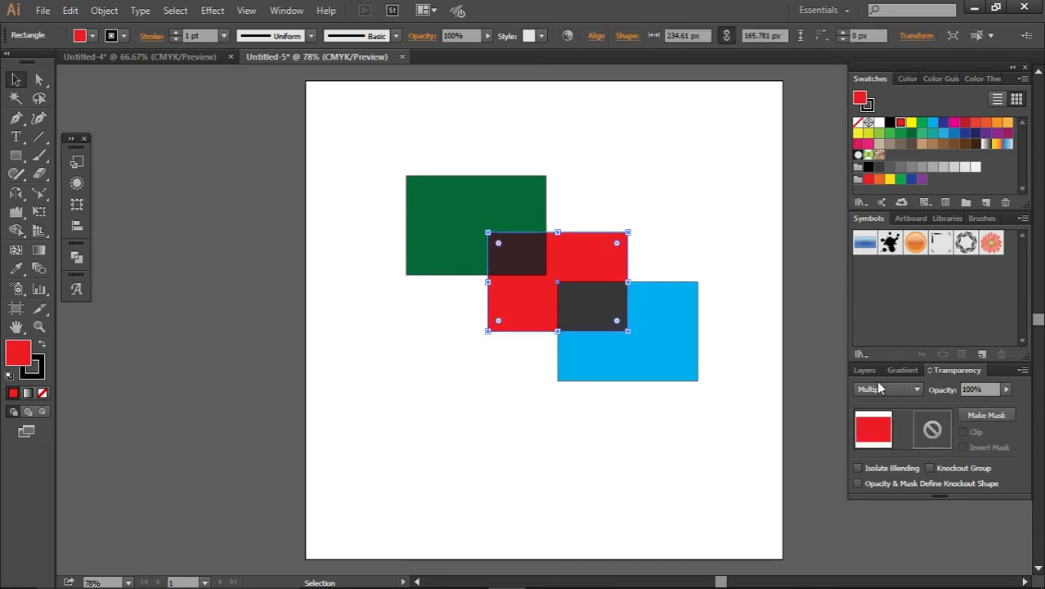
left_click(903, 392)
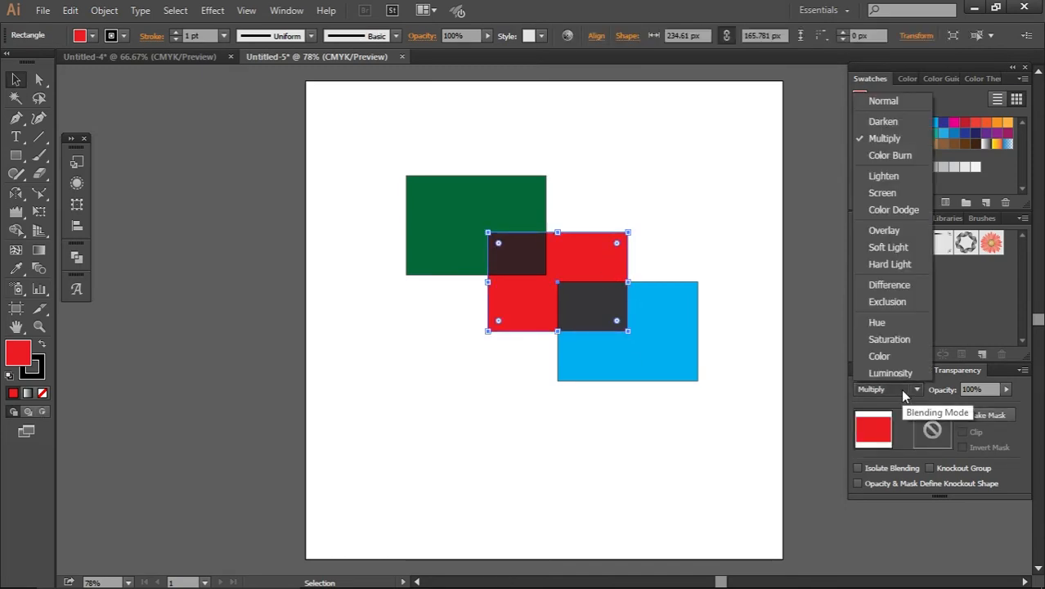
key("Down")
key("Escape")
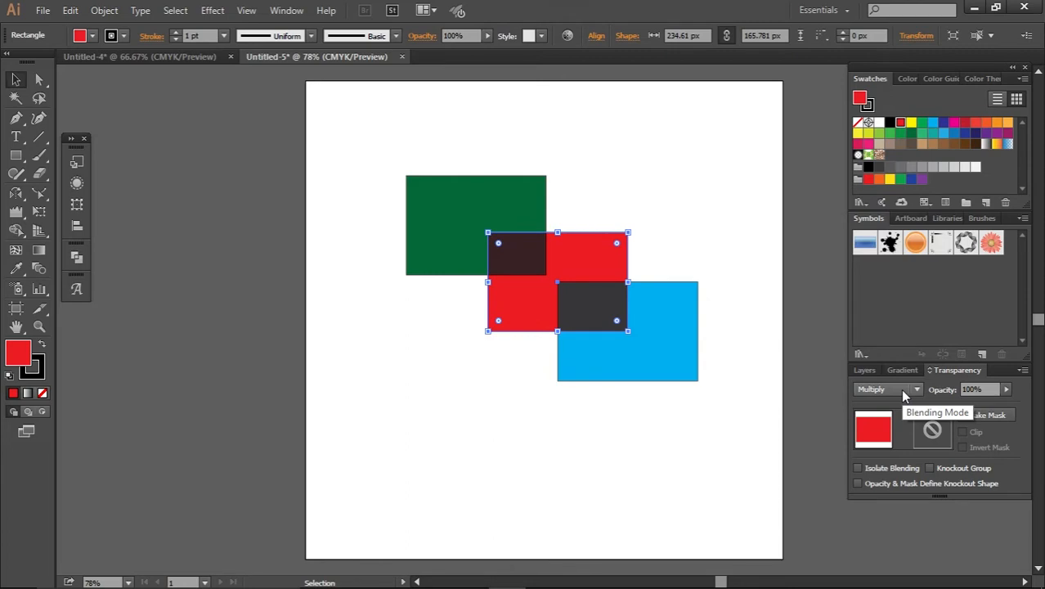
left_click(900, 388)
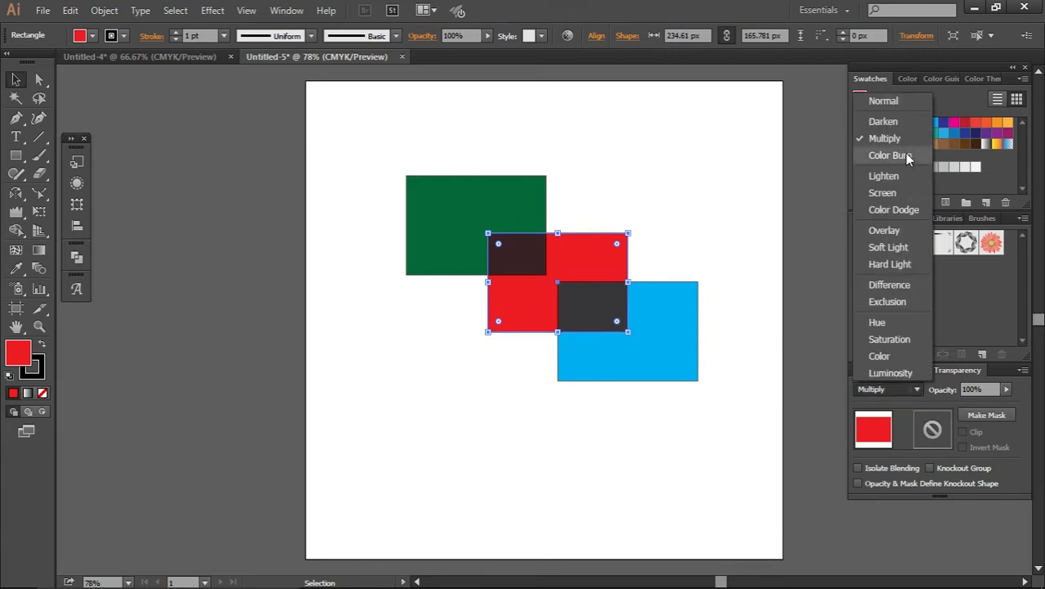
left_click(903, 123)
left_click(695, 492)
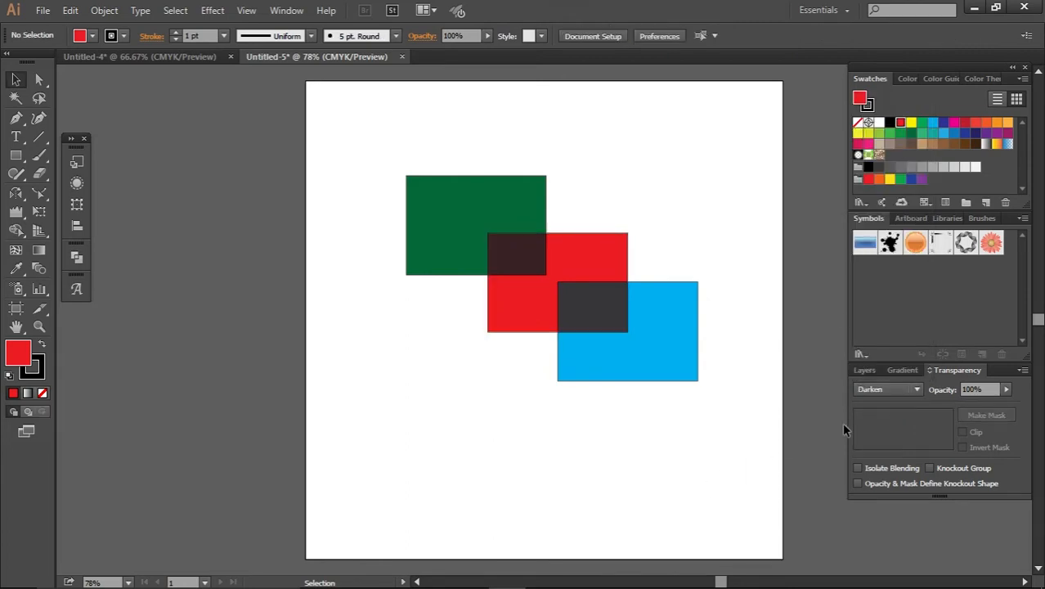
Try the Luminosity, Color, Saturation and Exclusion blending modes on the red rectangle, one after another
left_click(552, 272)
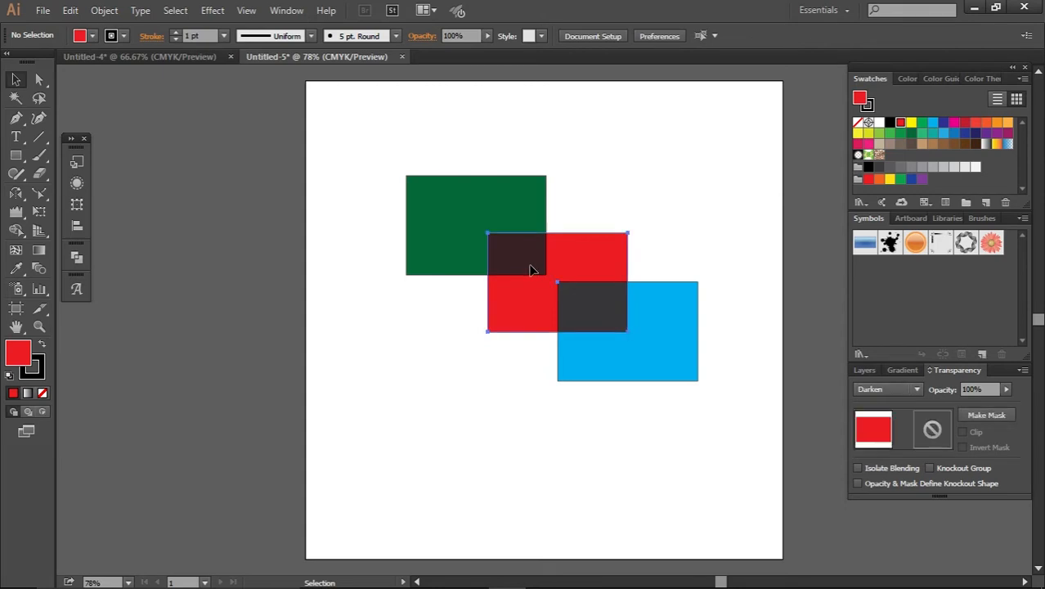
left_click(859, 390)
left_click(865, 375)
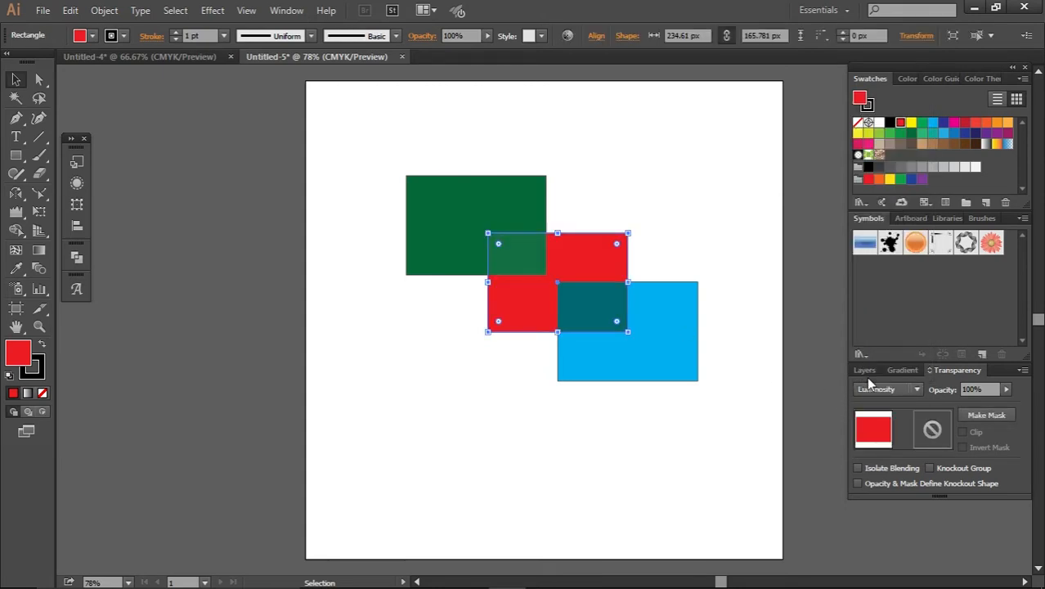
left_click(872, 392)
left_click(874, 354)
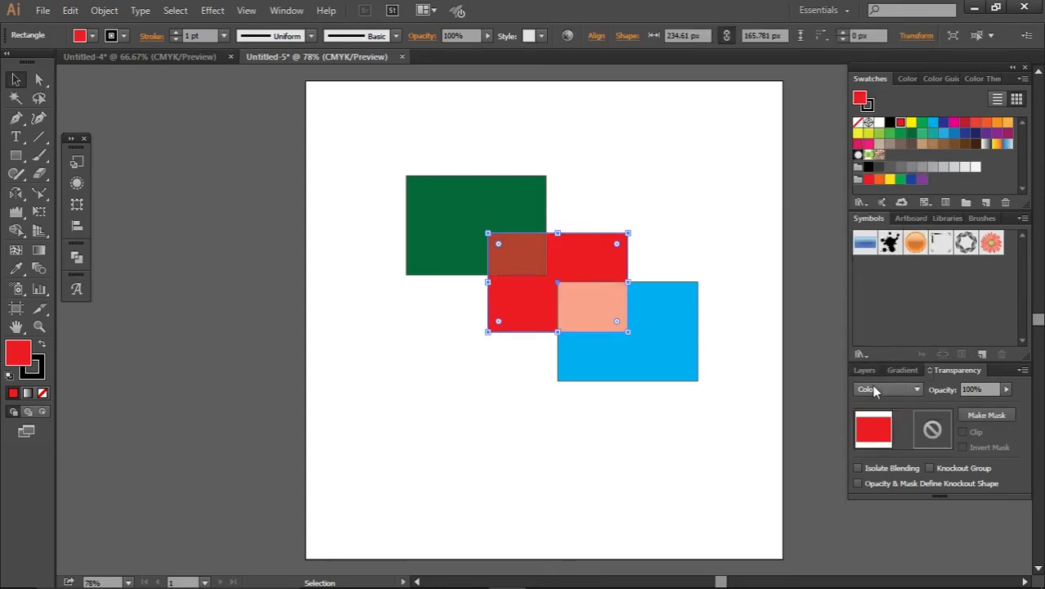
left_click(879, 393)
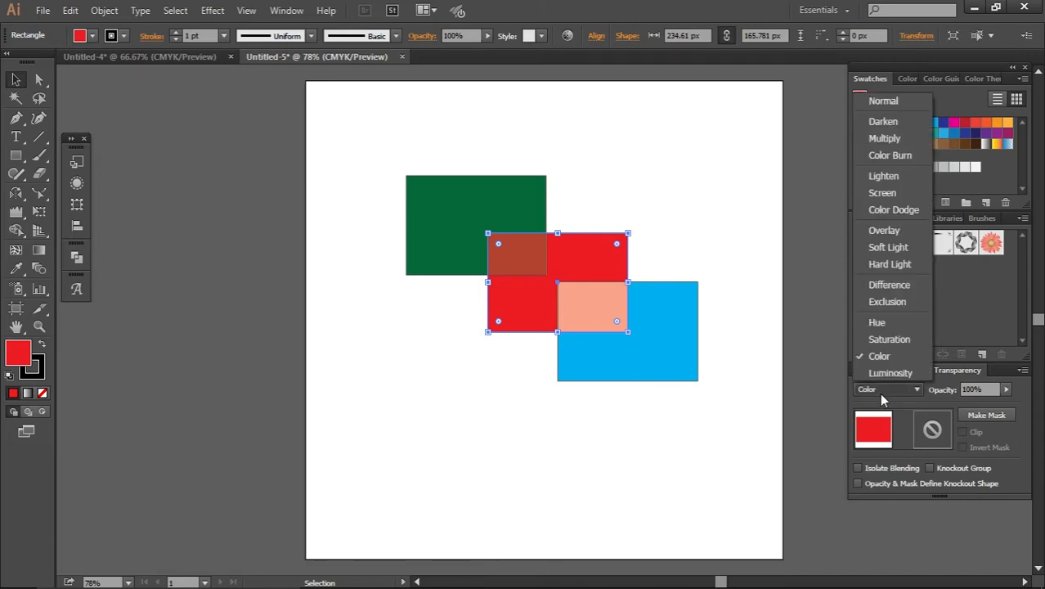
left_click(888, 344)
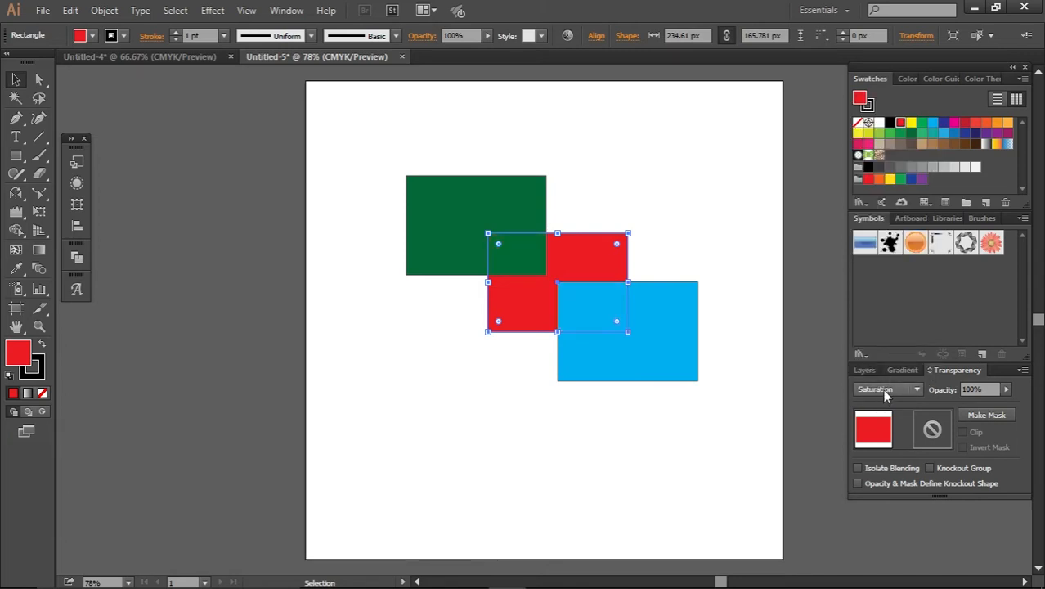
left_click(880, 392)
left_click(885, 304)
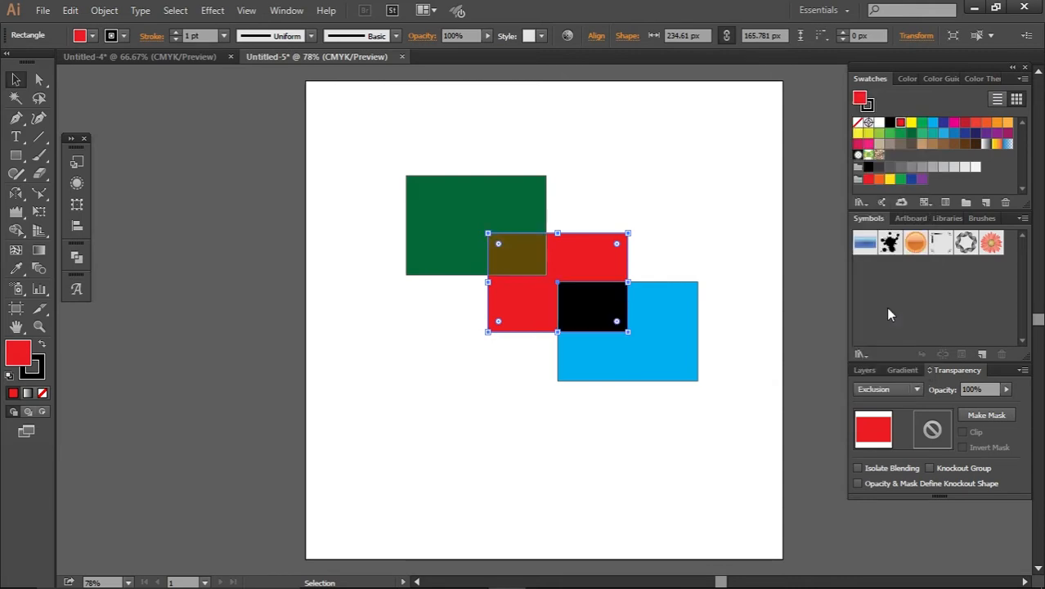
Return the red rectangle's blending mode to Normal and deselect it
left_click(873, 391)
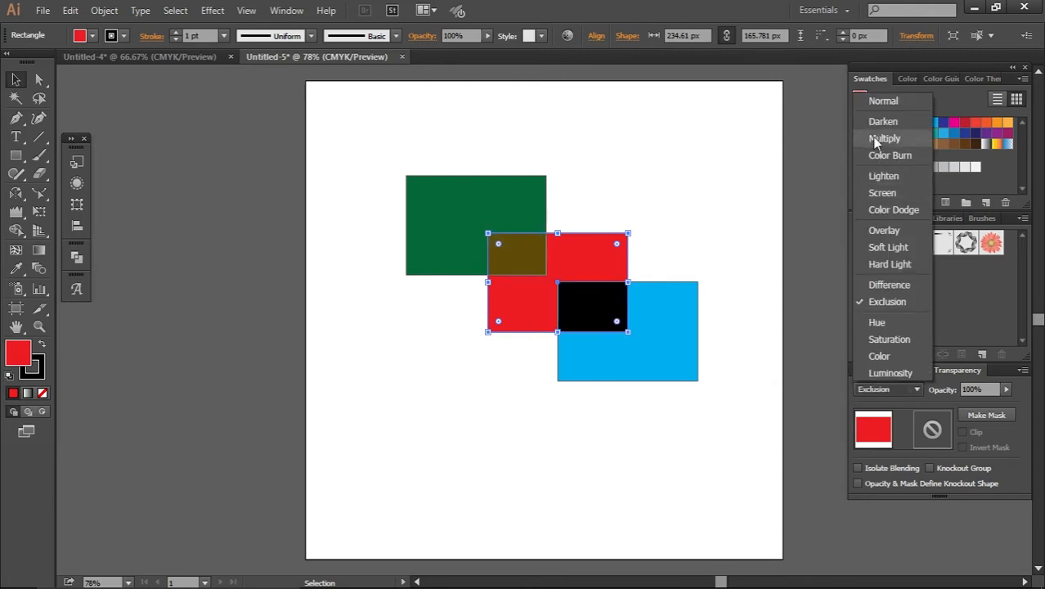
left_click(880, 105)
left_click(666, 436)
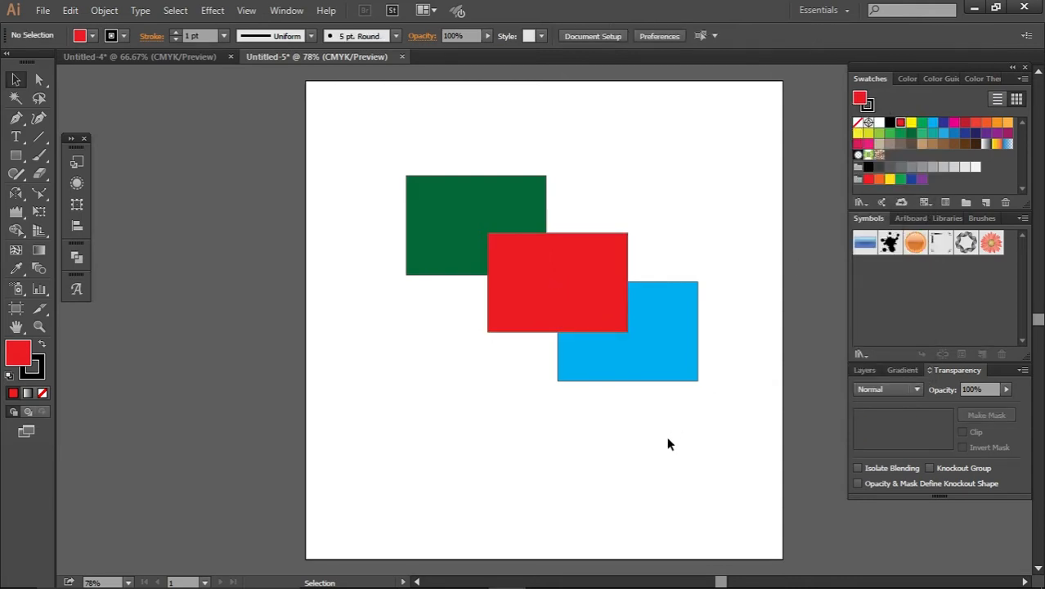
Reduce the red rectangle's opacity to 60% and leave the rectangle selected
left_click(624, 277)
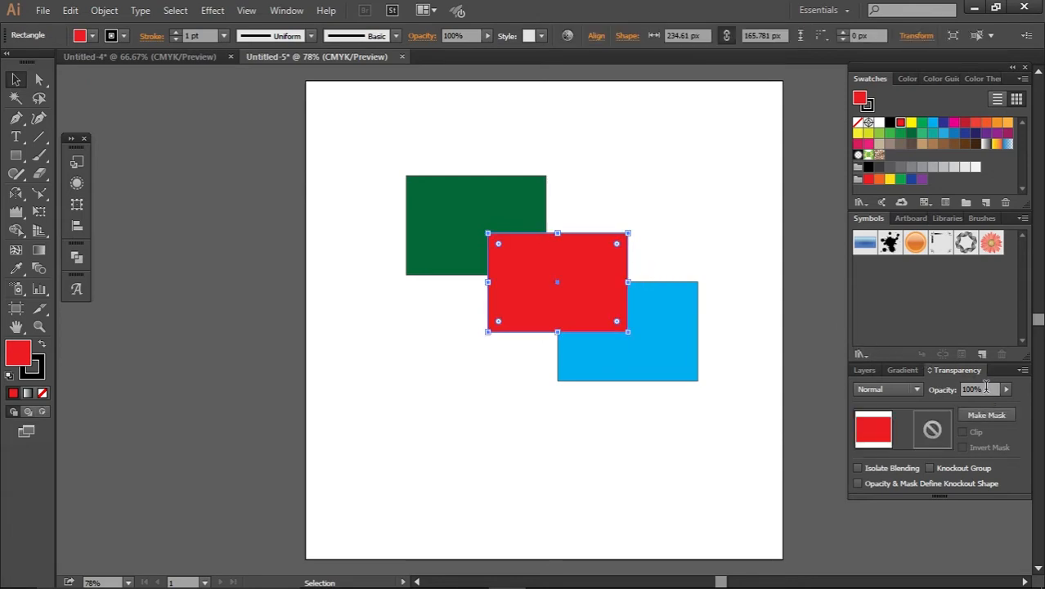
scroll(986, 387, "down", 4)
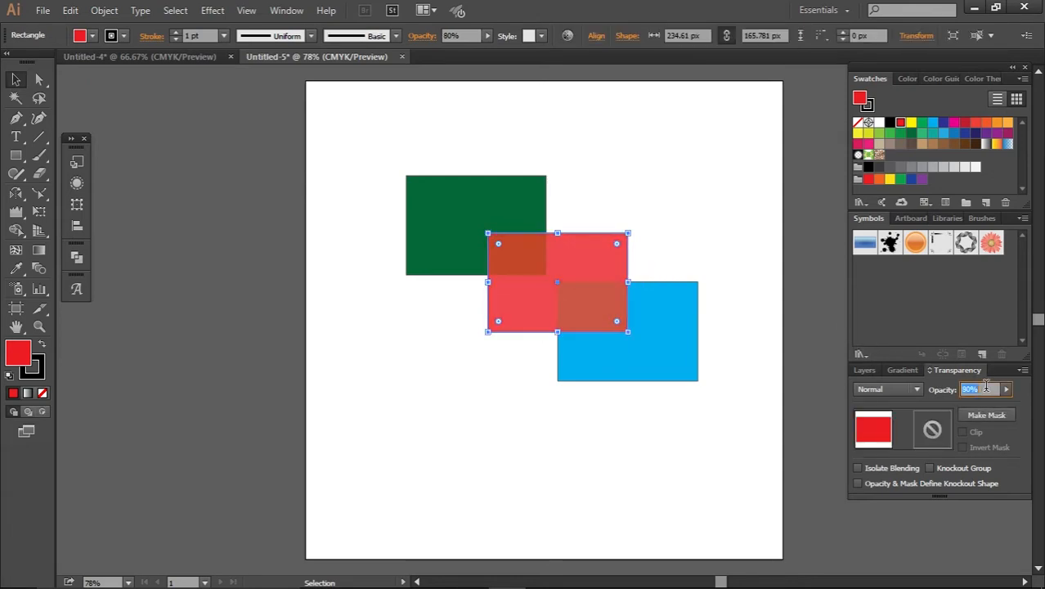
left_click(705, 498)
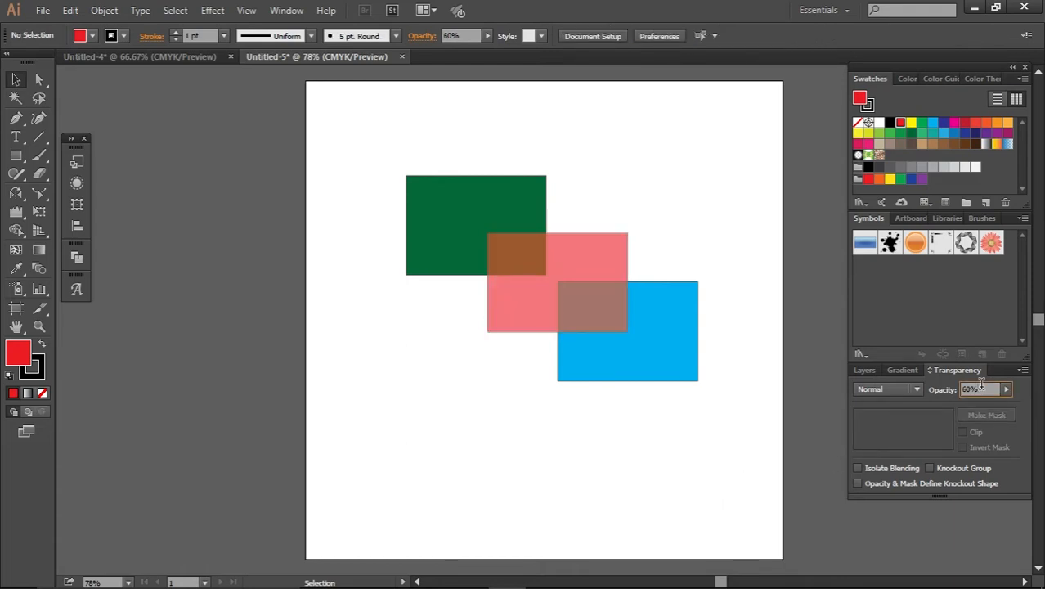
scroll(981, 386, "up", 1)
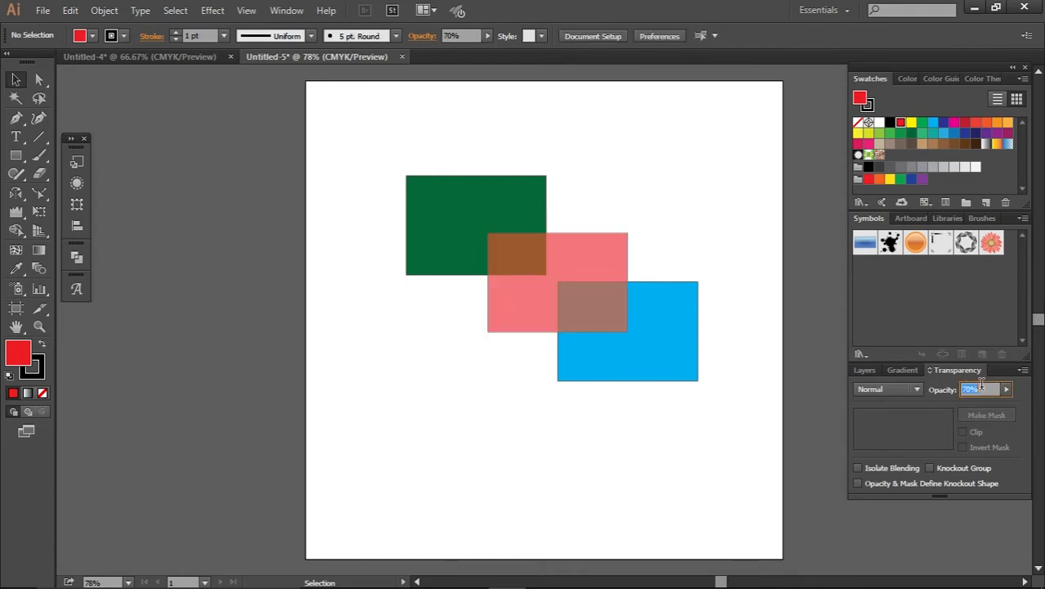
left_click(604, 251)
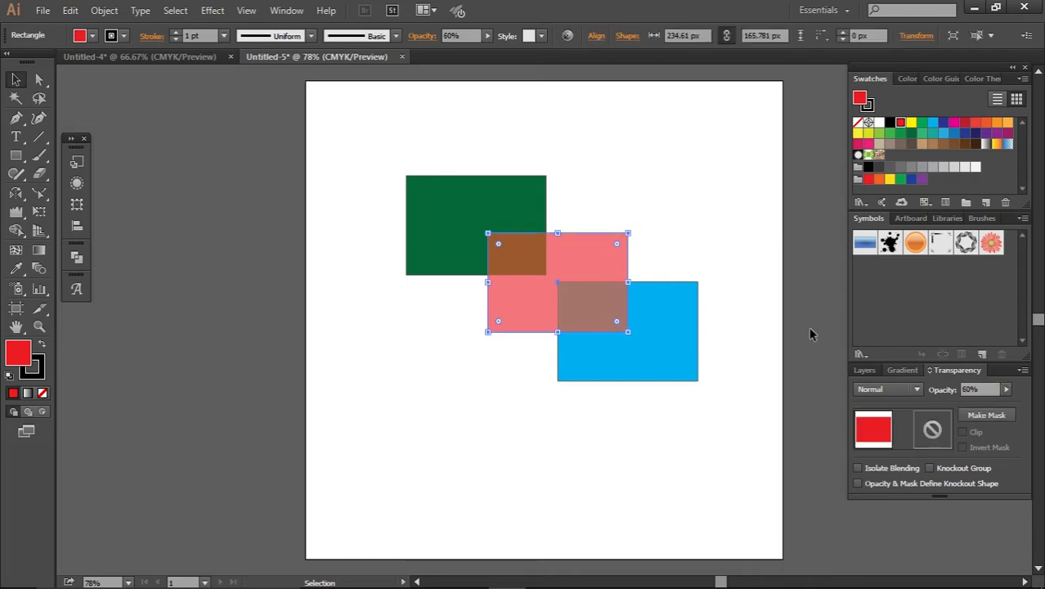
Restore the red rectangle's opacity to 100% and move it clear of the other two, below the green one
left_click(970, 389)
scroll(971, 390, "up", 4)
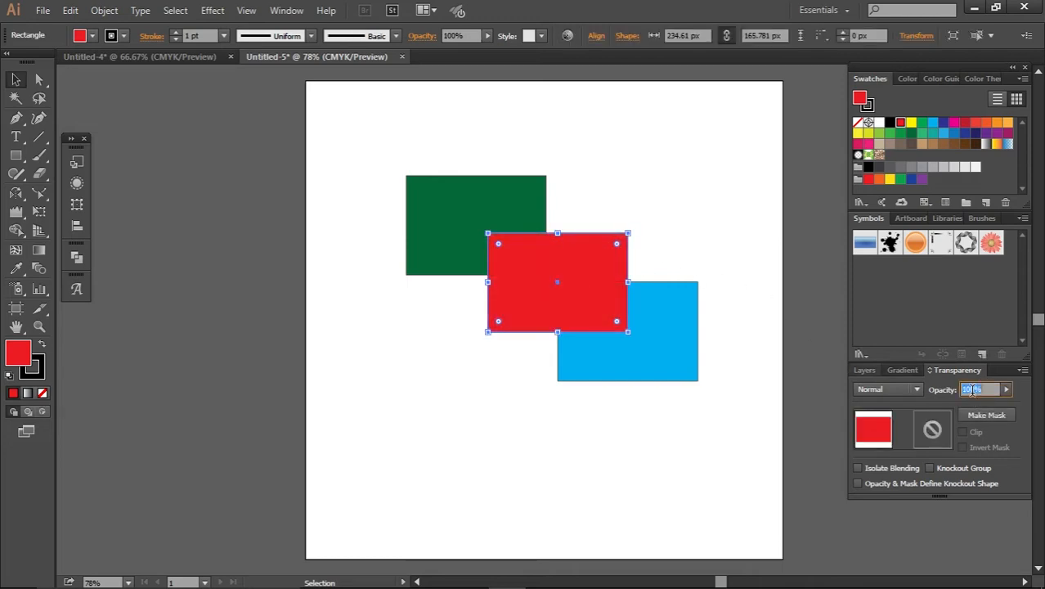
left_click(721, 468)
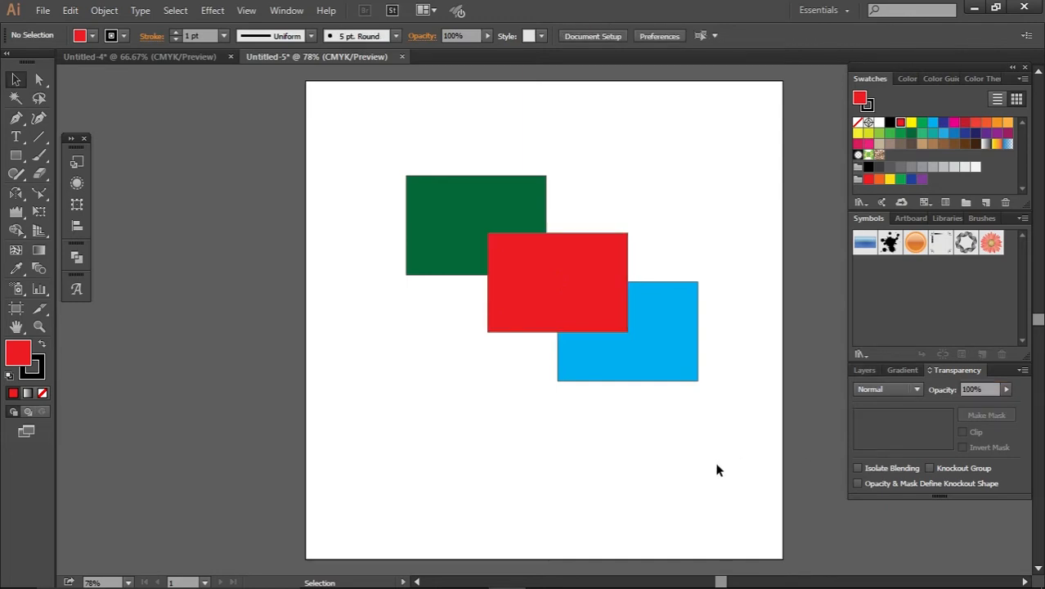
left_click_drag(516, 248, 372, 353)
left_click(517, 417)
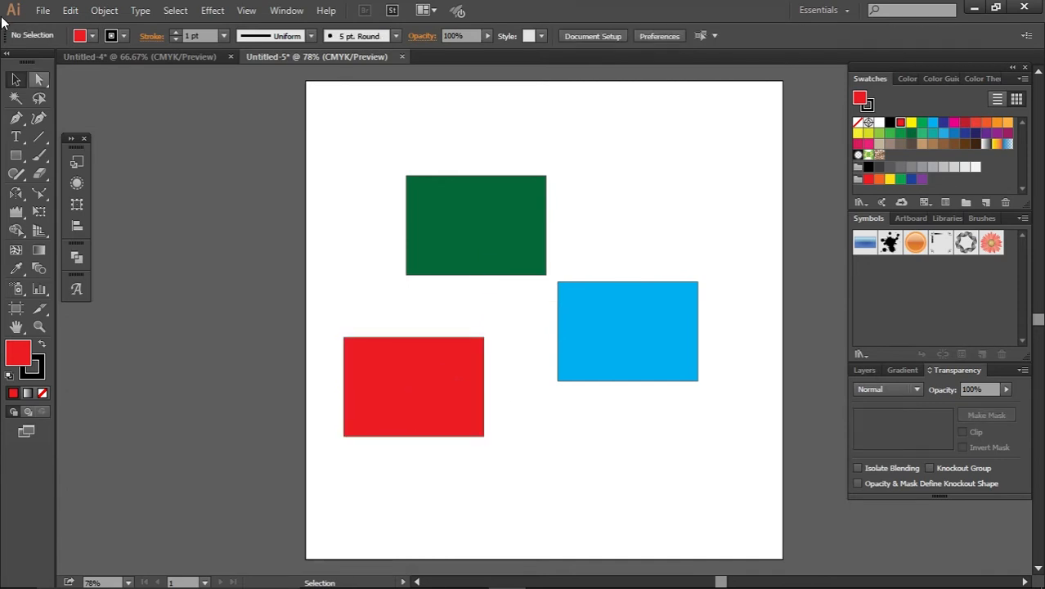
Draw a circle about 116 px across in the middle of the red rectangle and fill it with yellow
left_click(15, 154)
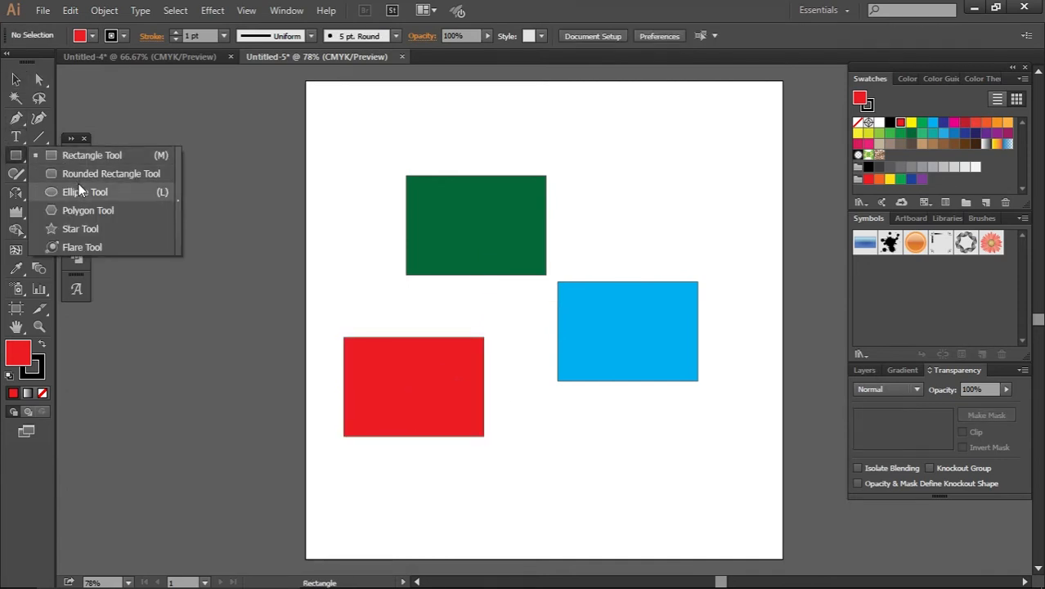
left_click(79, 186)
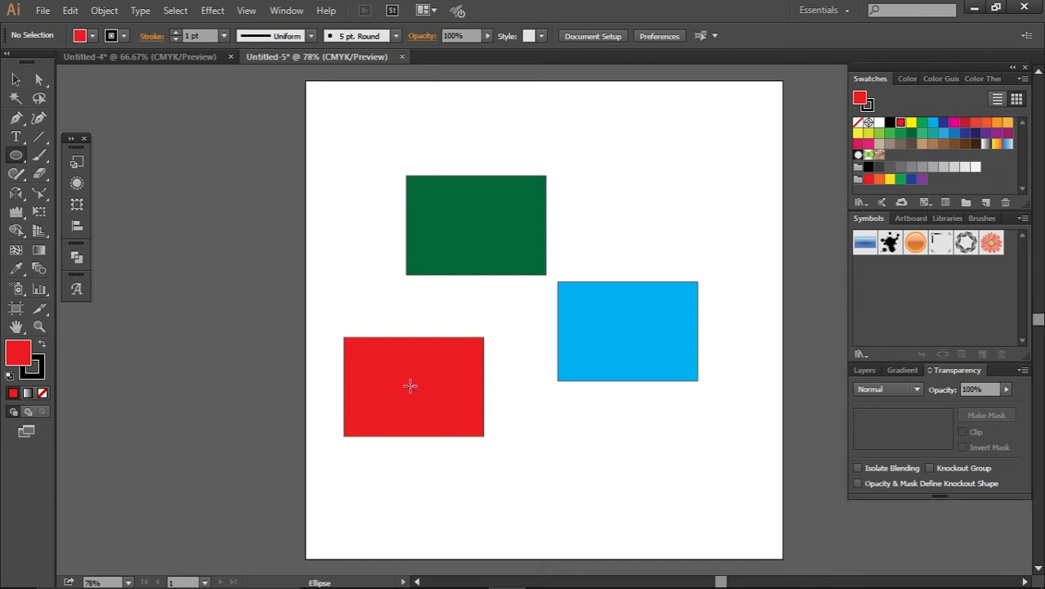
left_click_drag(411, 385, 390, 351)
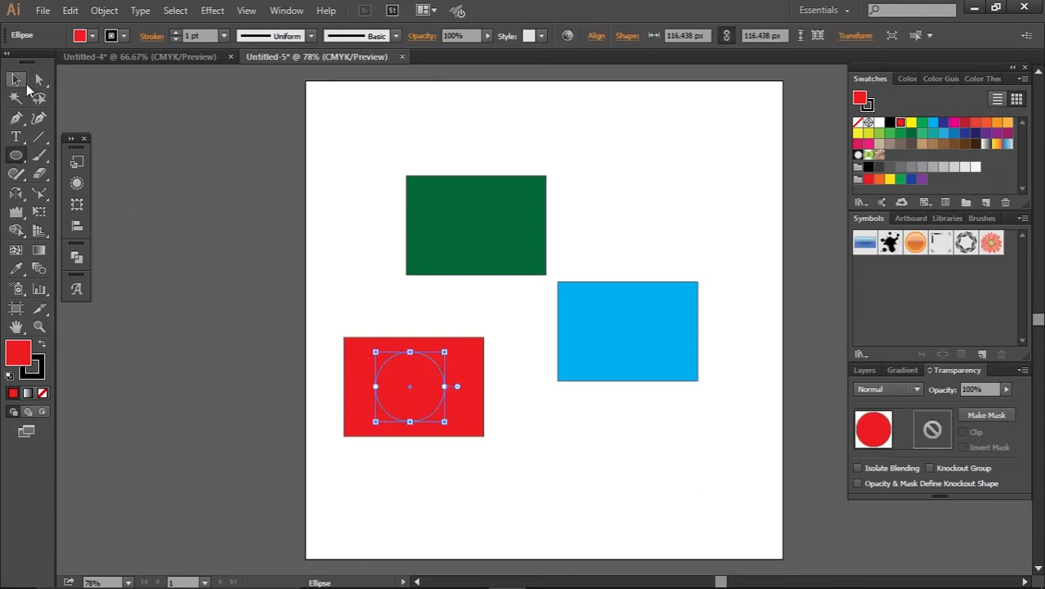
left_click(18, 80)
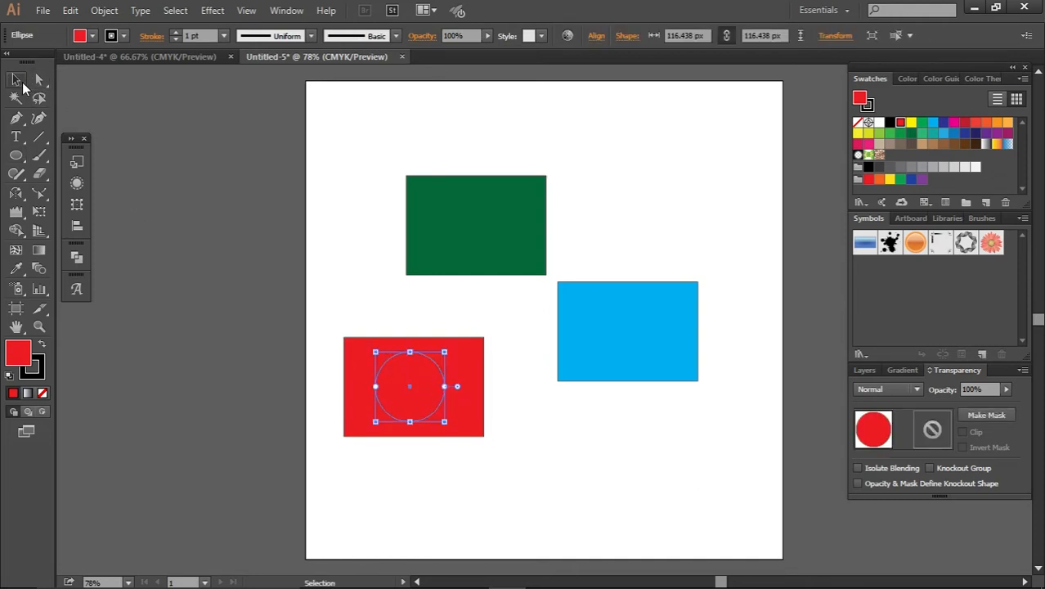
left_click(911, 122)
left_click(570, 452)
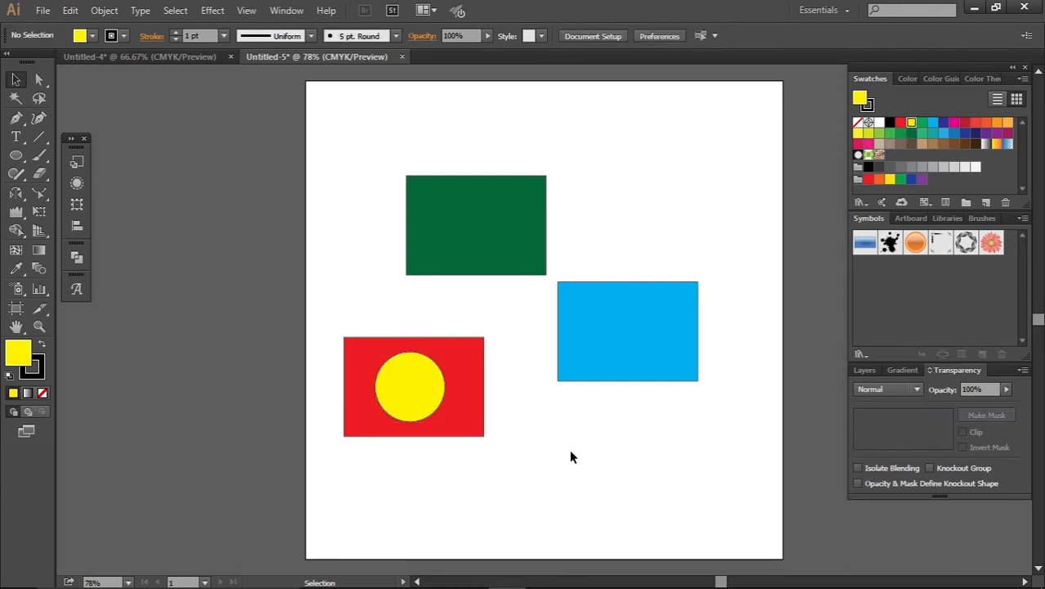
Nudge the red rectangle slightly to the left behind the yellow circle in six increments and deselect it
left_click(482, 409)
key("Left")
key("Left")
key("Left")
key("Left")
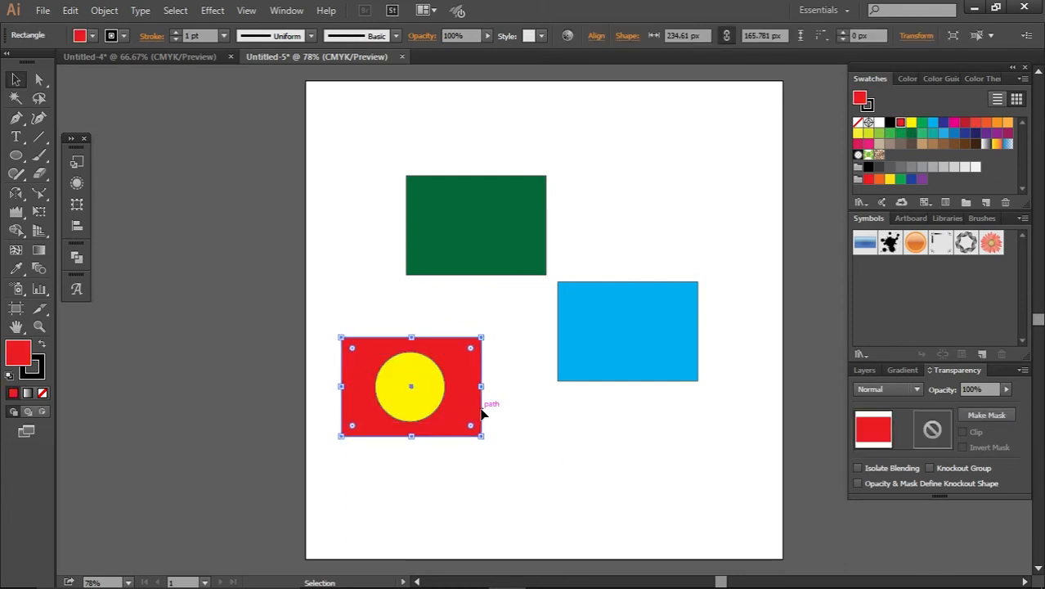
key("Left")
key("Left")
left_click(545, 450)
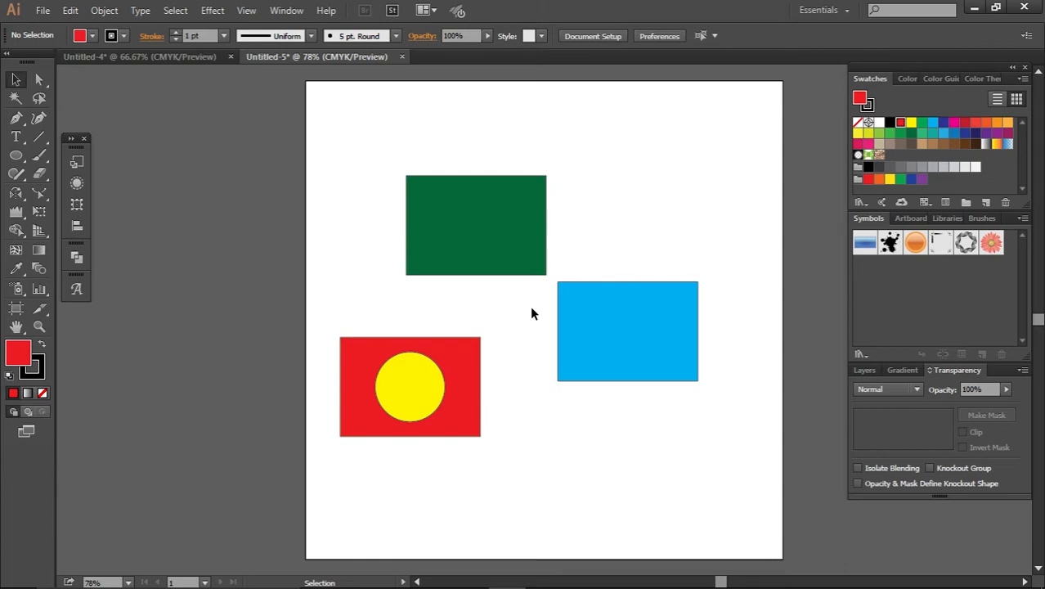
Delete the blue rectangle and leave nothing selected
left_click(632, 303)
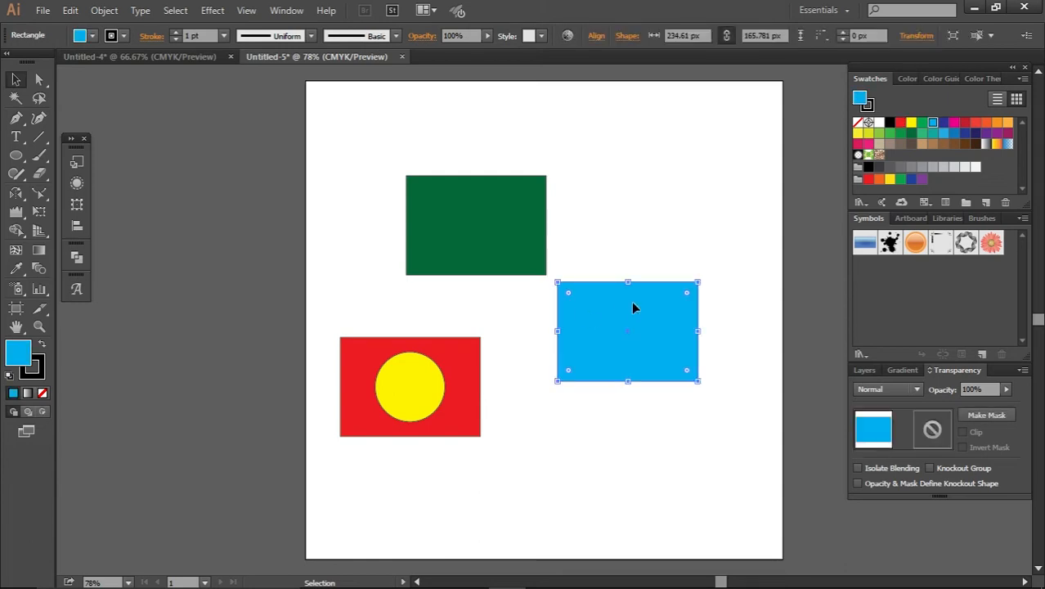
key("Delete")
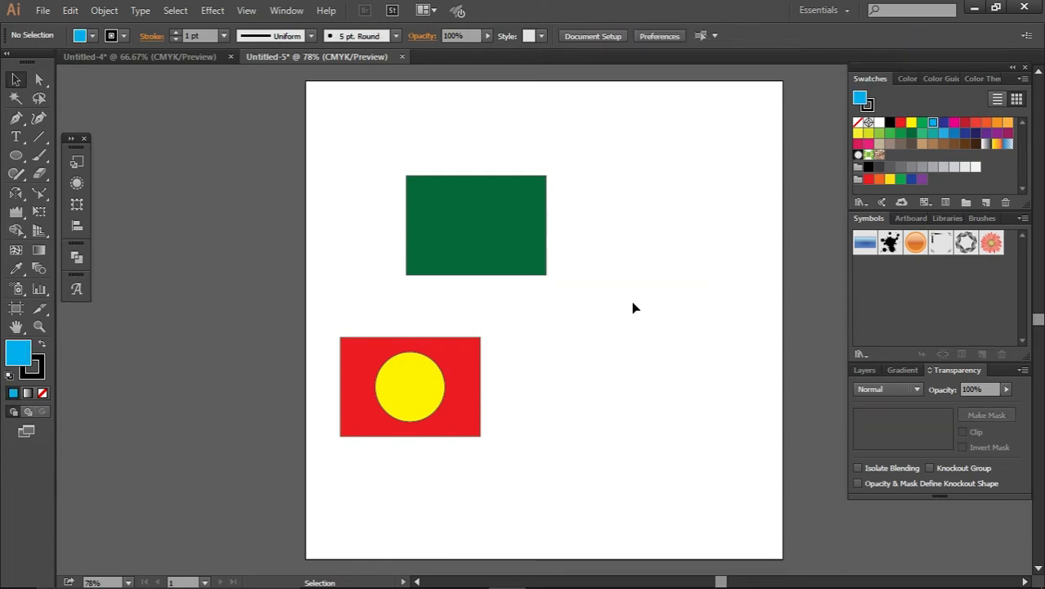
left_click(469, 389)
left_click(598, 279)
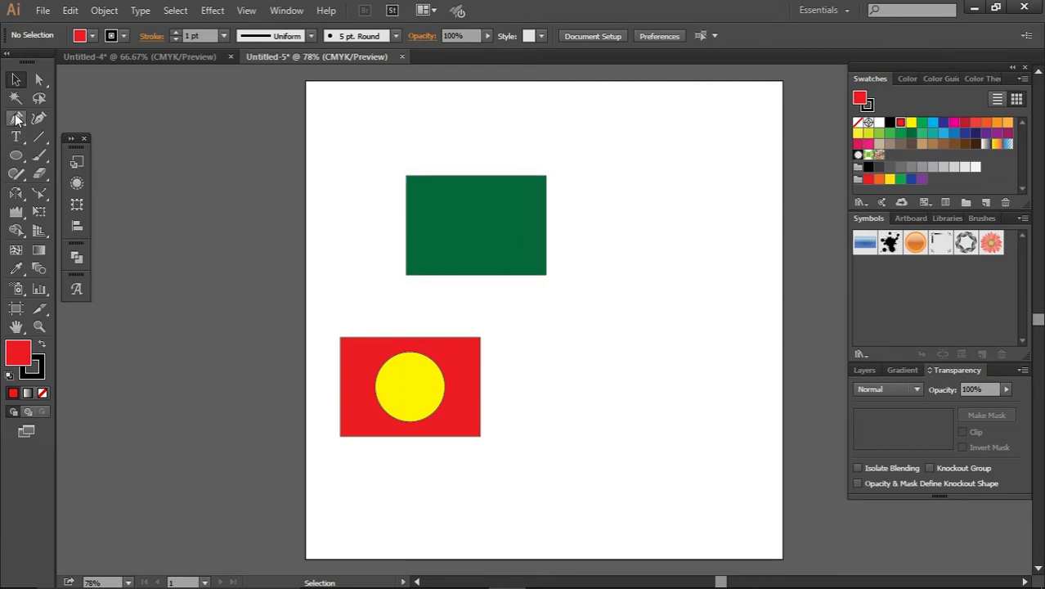
Draw a horizontal line through the middle of the green rectangle, extending past both of its sides
left_click(34, 139)
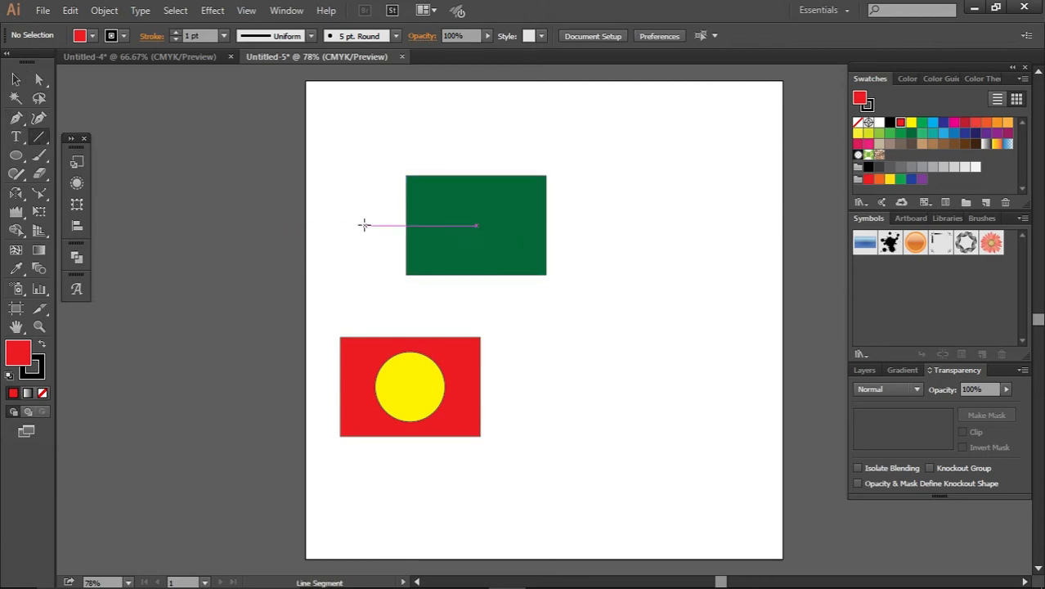
left_click_drag(362, 226, 612, 219)
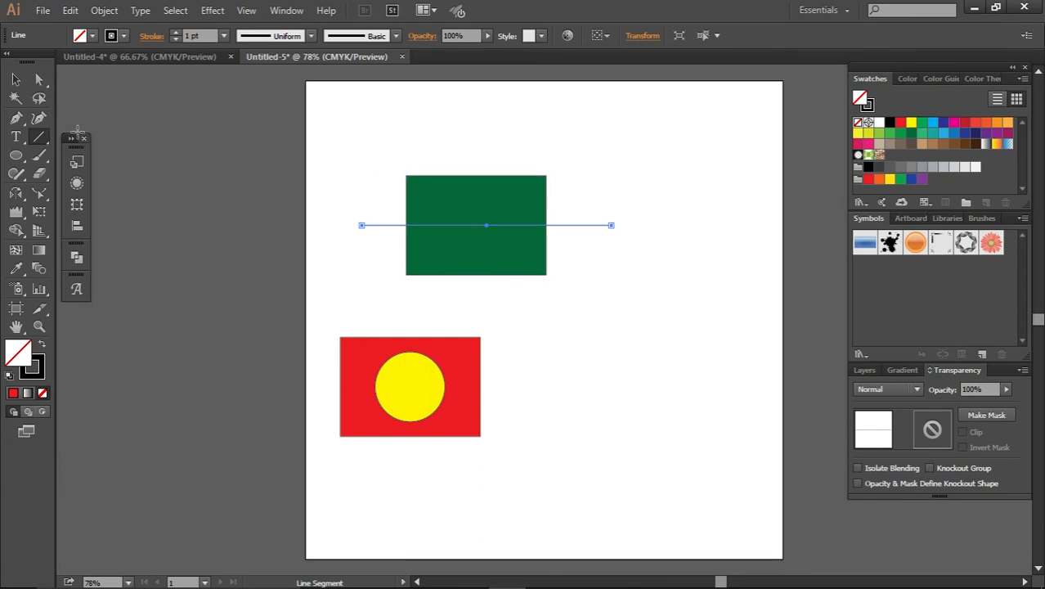
left_click(16, 80)
Split the green rectangle along the line with the Pathfinder Divide operation and deselect the result
left_click_drag(595, 153, 456, 294)
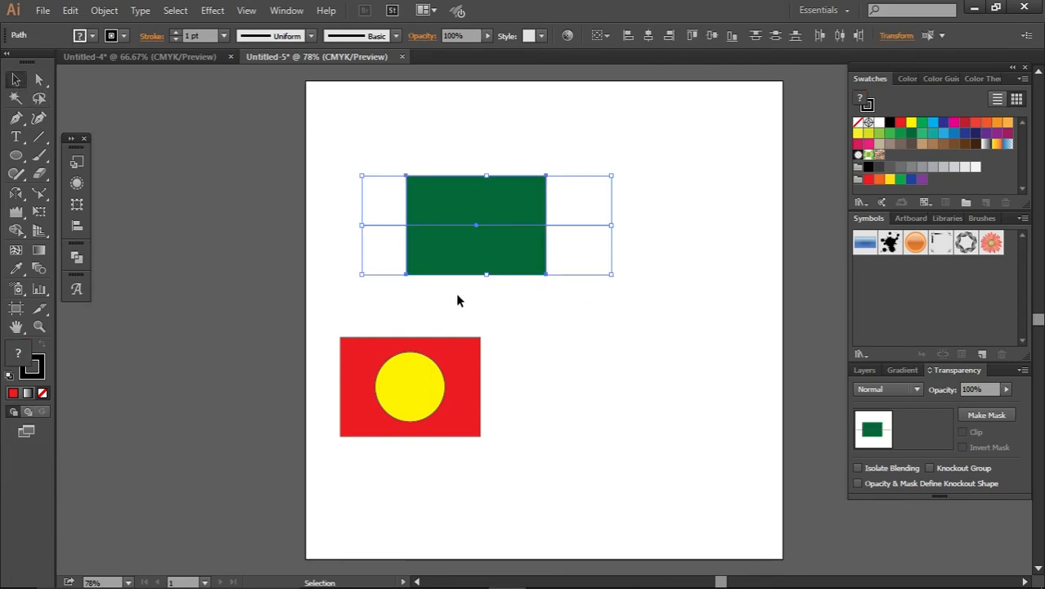
left_click(81, 258)
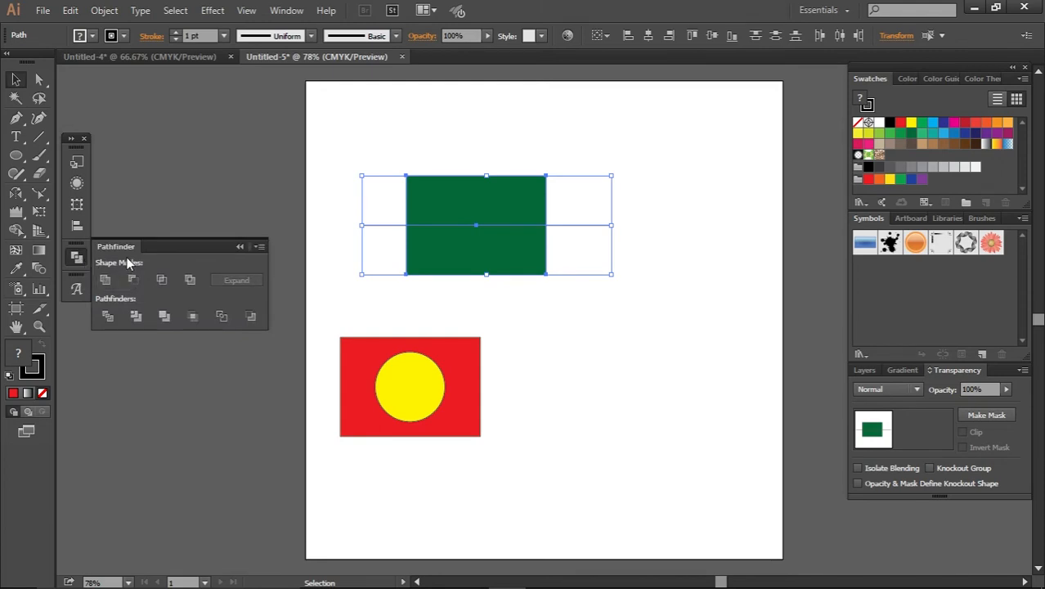
left_click(288, 11)
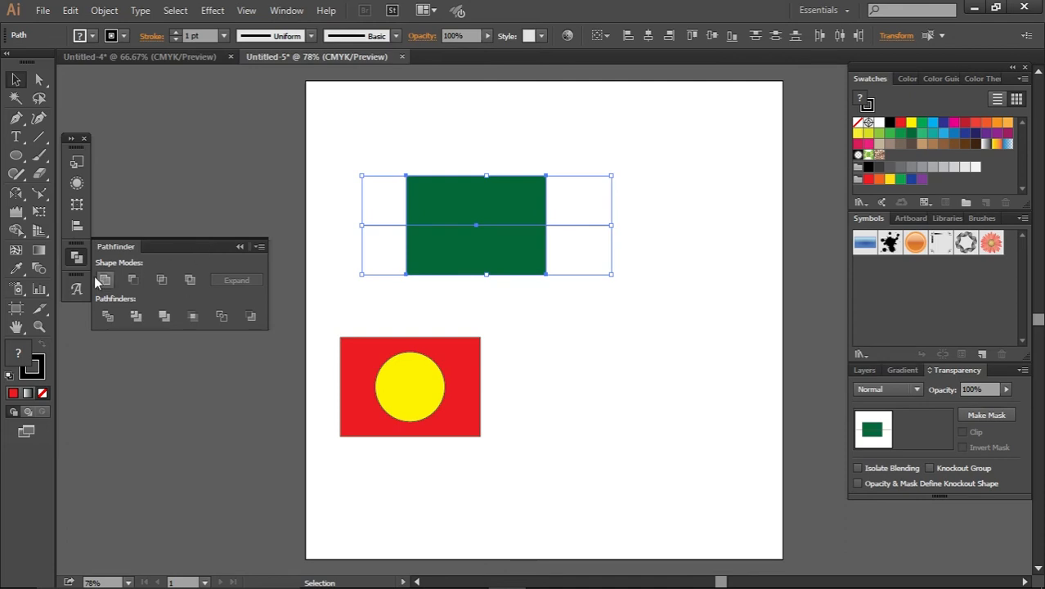
left_click(112, 317)
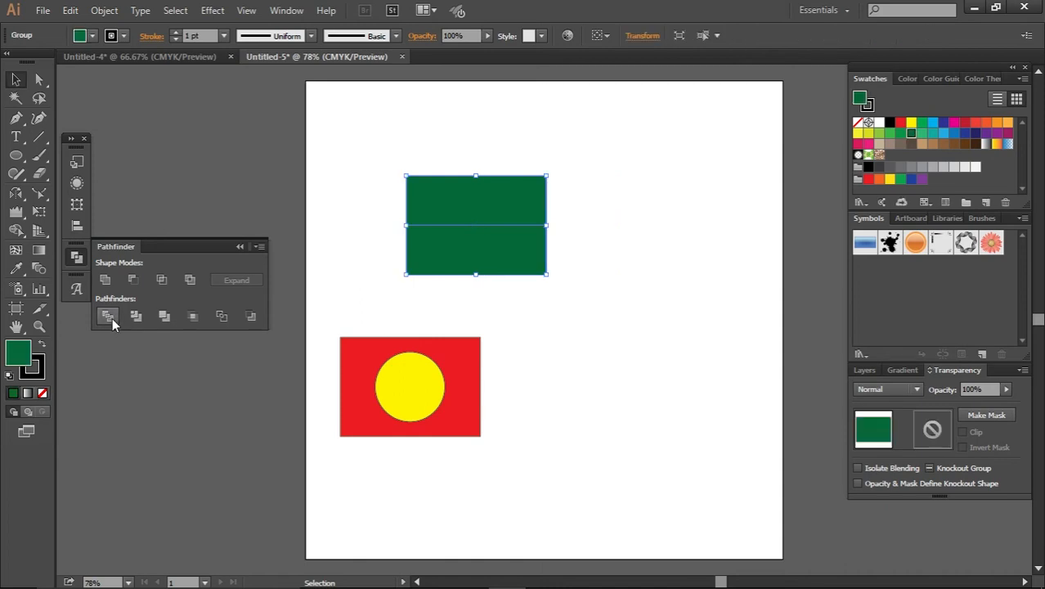
left_click(508, 307)
Fill the divided green rectangle group with yellow and deselect it
left_click(501, 266)
left_click(613, 238)
left_click(506, 246)
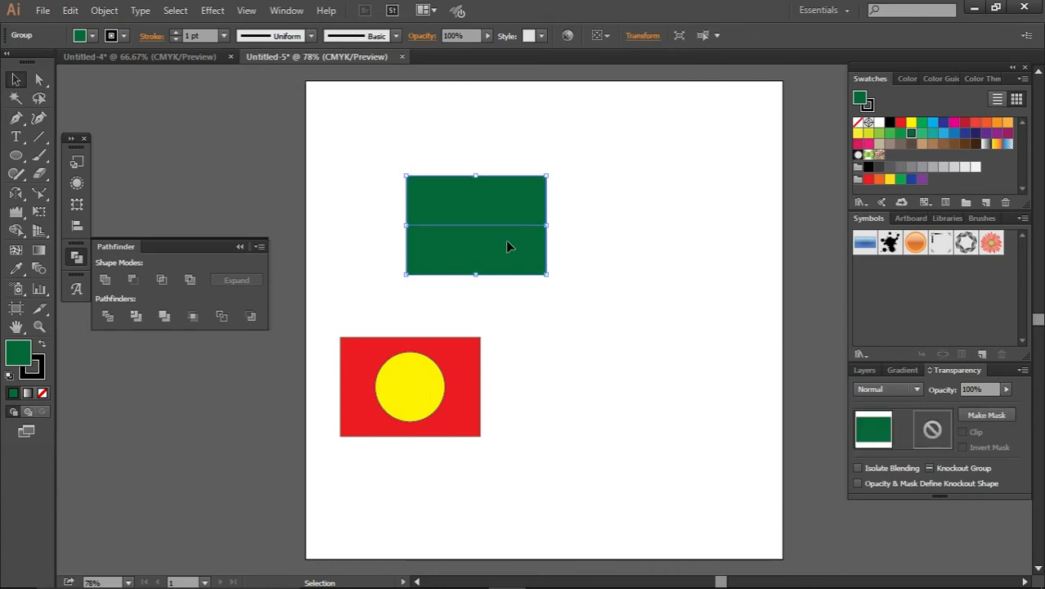
left_click(911, 123)
left_click(672, 244)
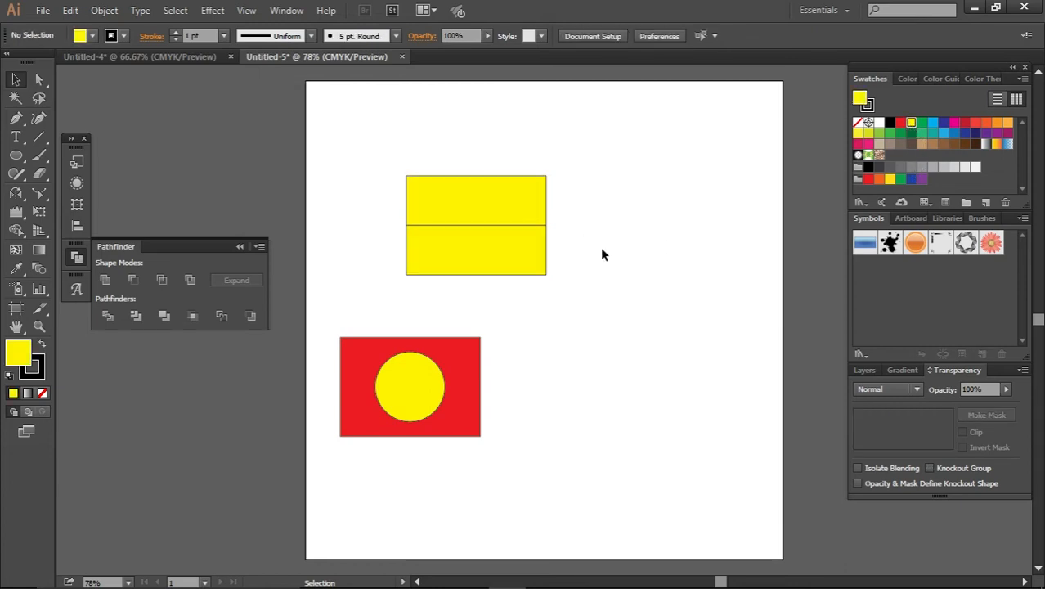
Ungroup the two halves of the divided yellow rectangle and clear the selection
left_click(484, 235)
right_click(483, 234)
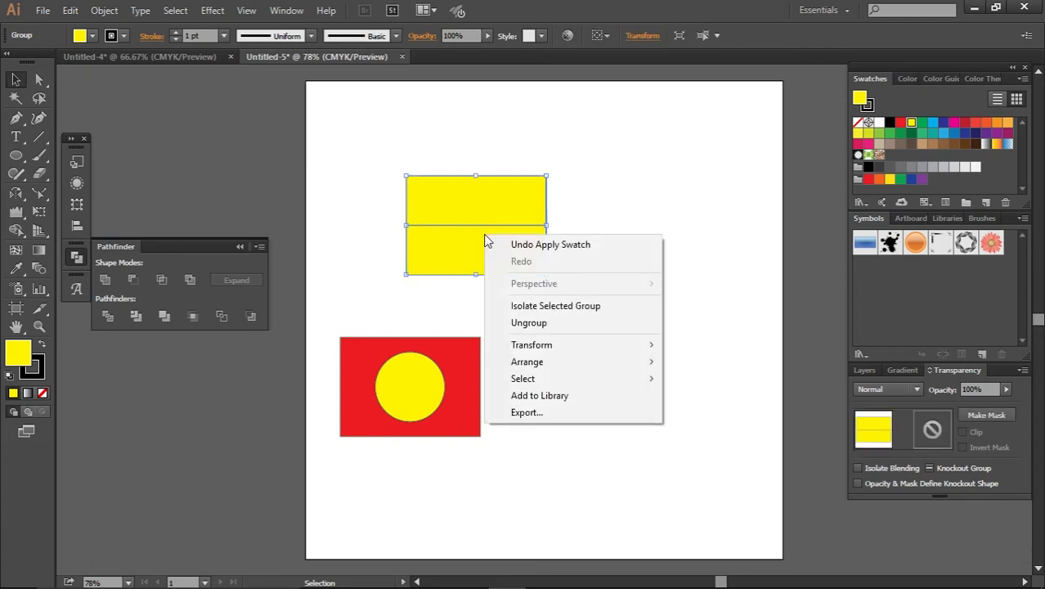
left_click(538, 323)
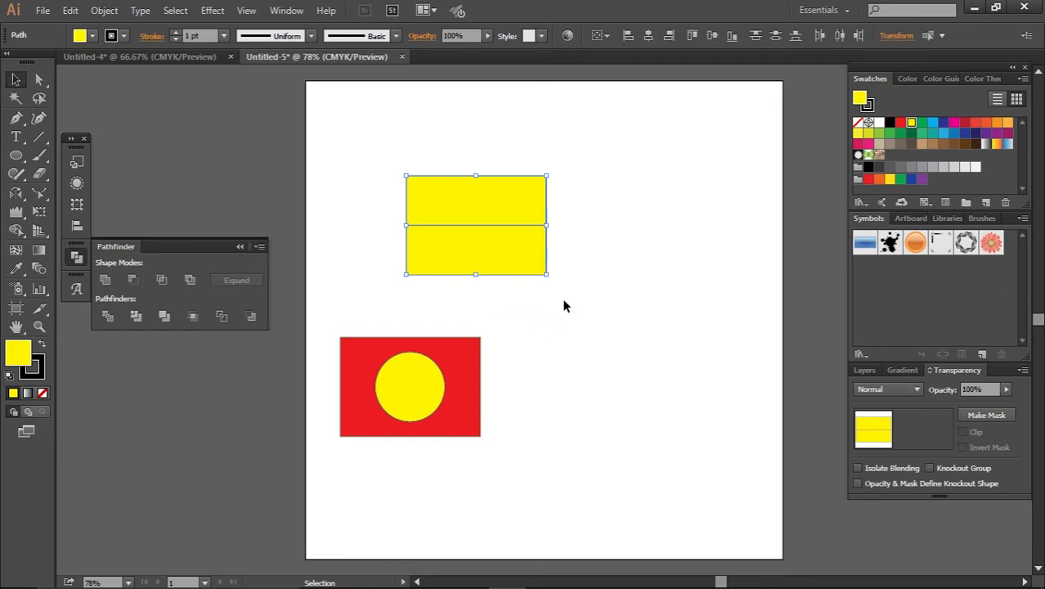
left_click(564, 306)
Fill only the lower half of the divided rectangle with green and deselect it
left_click(533, 270)
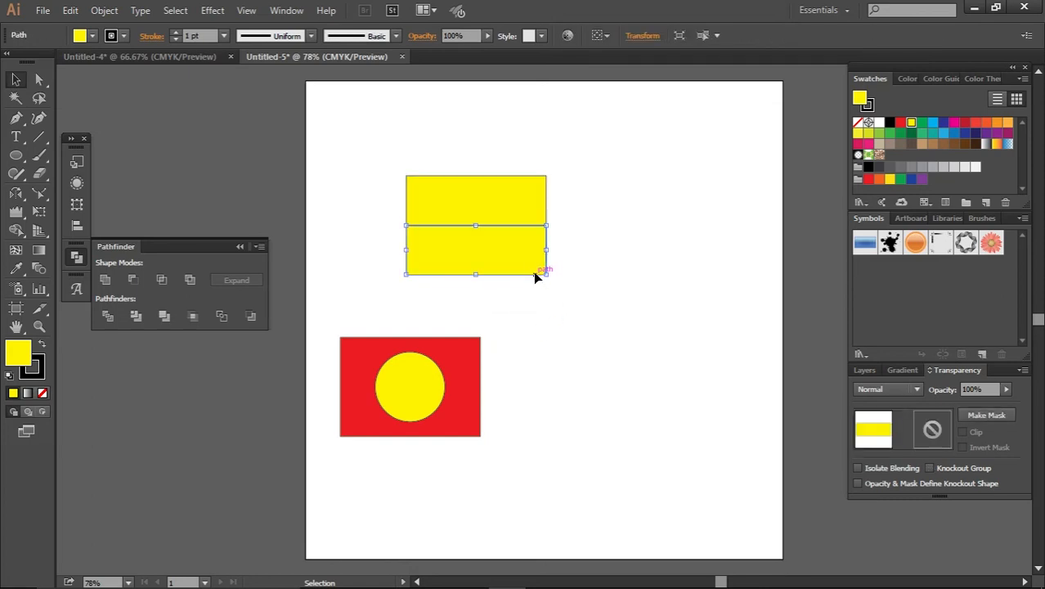
left_click(920, 124)
left_click(706, 252)
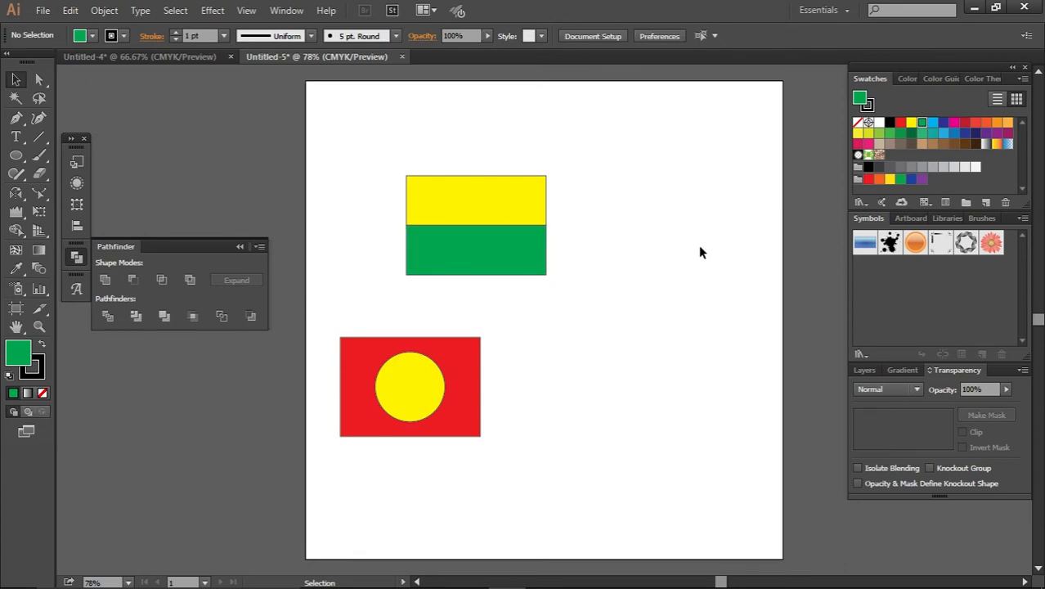
Fill the divided rectangle's lower half with light red and its upper half with CMYK Red
left_click(502, 251)
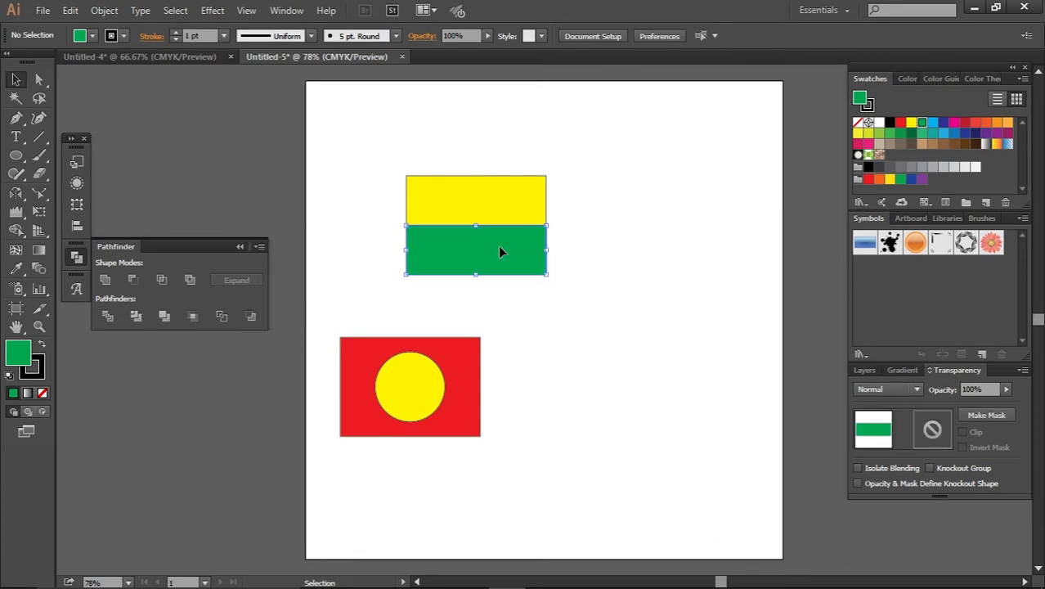
left_click(976, 123)
left_click(526, 176)
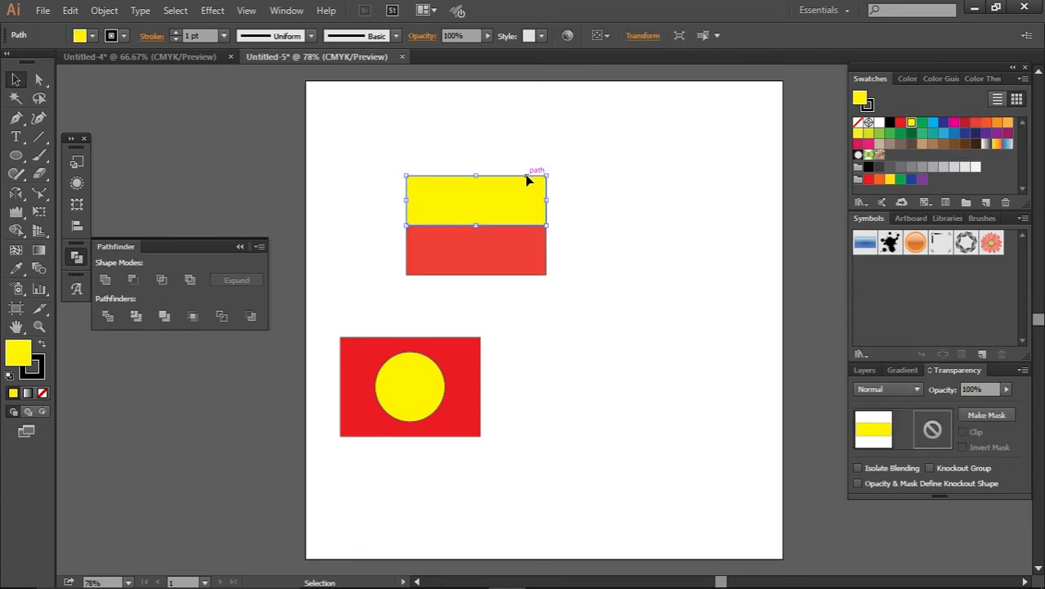
left_click(900, 123)
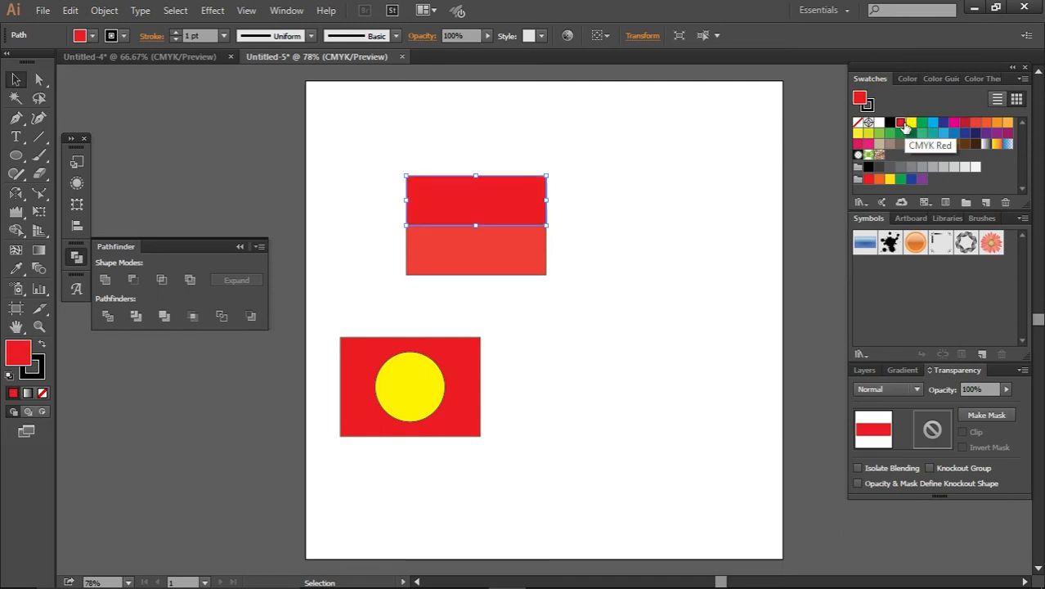
left_click(670, 268)
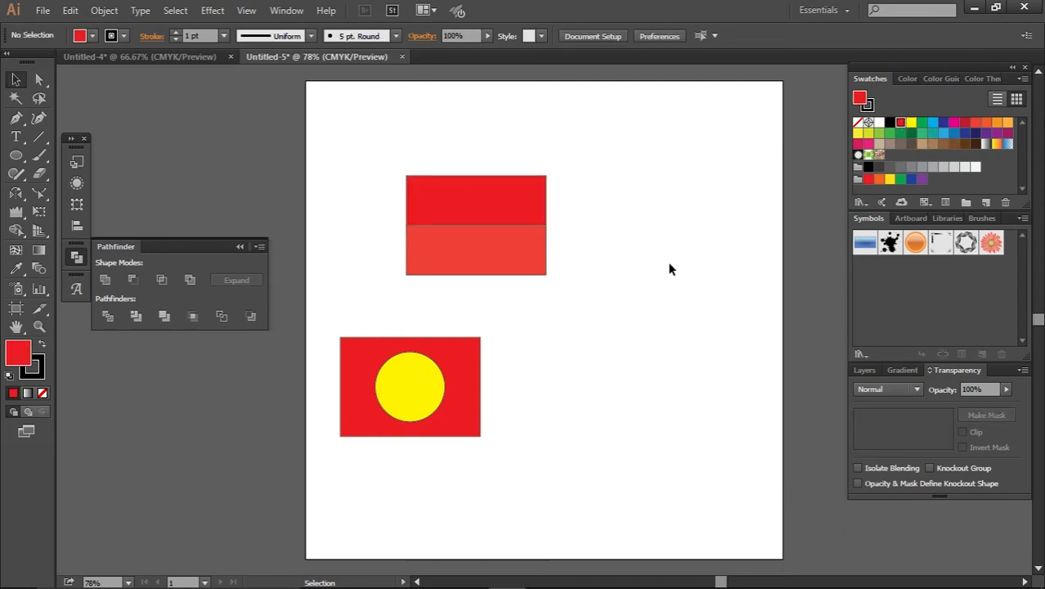
Change the fill of the divided rectangle's upper half to light blue and deselect it
left_click(516, 198)
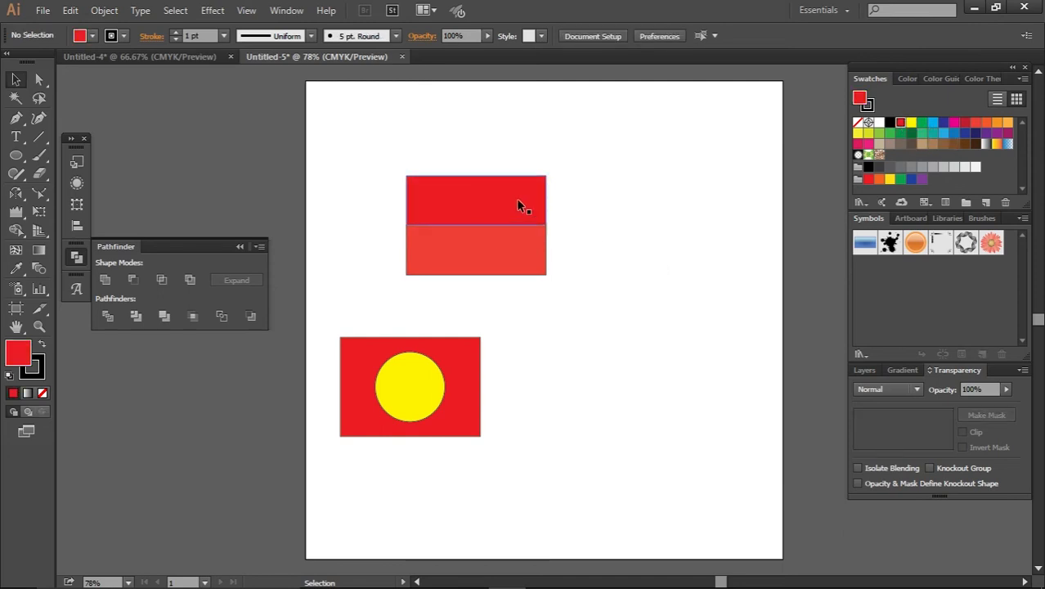
left_click(943, 133)
left_click(718, 291)
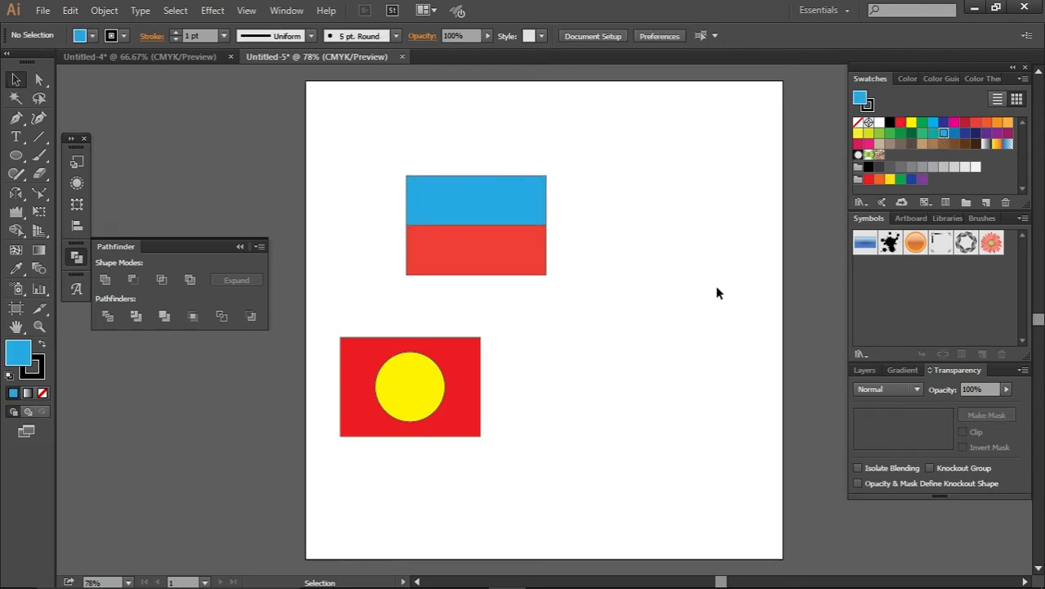
Delete both halves of the divided rectangle and move the red rectangle with its circle into the artboard's upper middle
left_click_drag(642, 116, 411, 264)
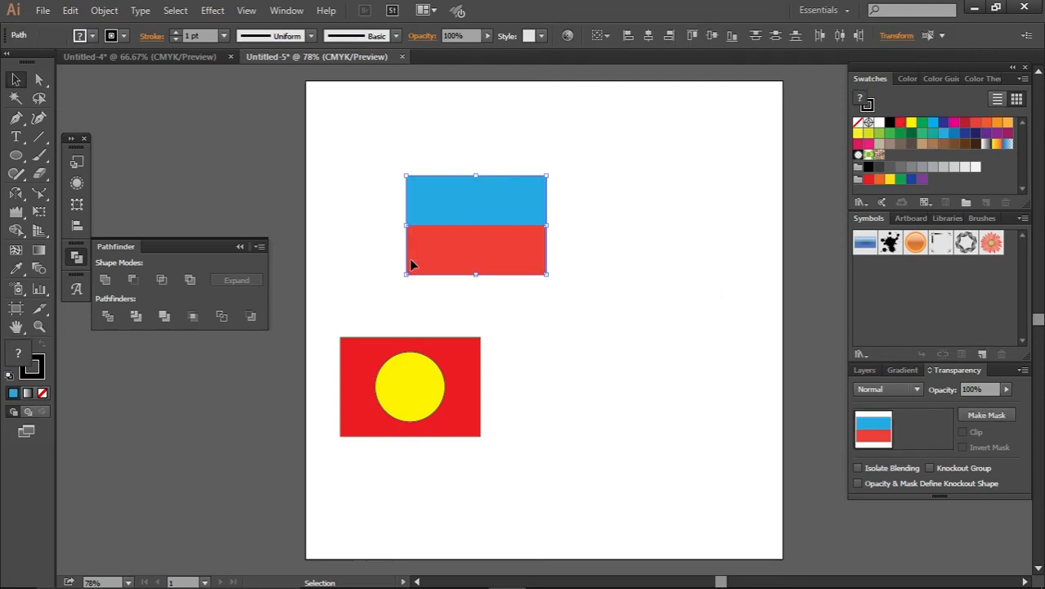
key("Delete")
left_click_drag(467, 292, 514, 282)
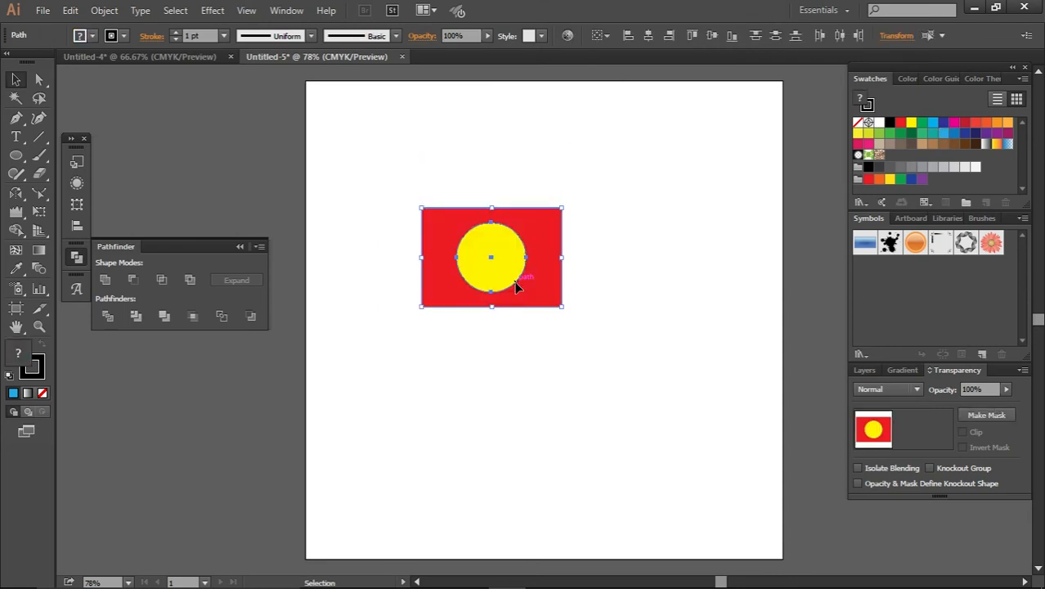
left_click(603, 419)
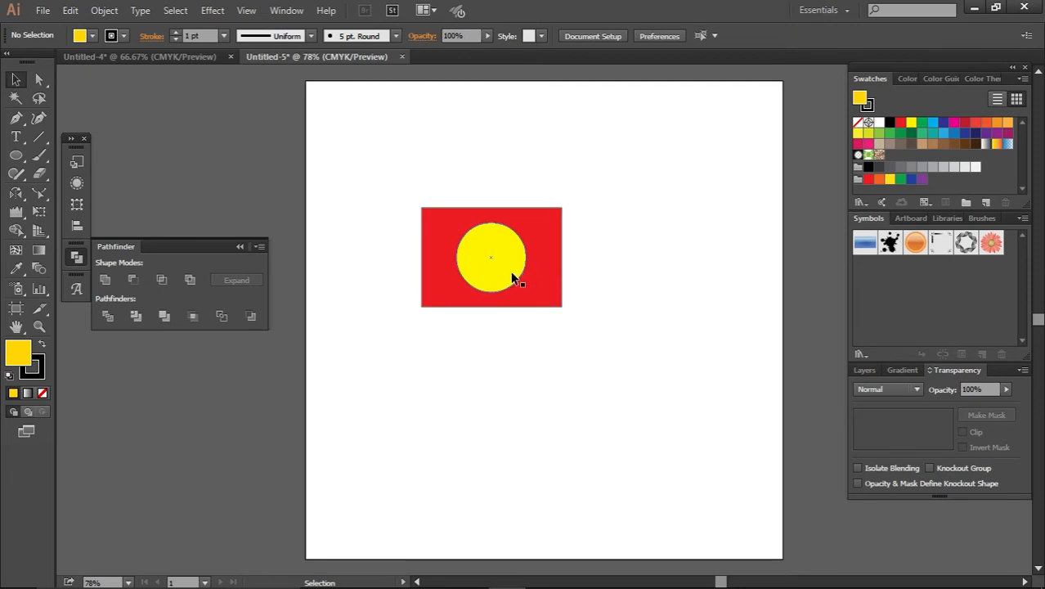
Try subtracting the yellow circle from the red rectangle with Minus Front, and undo it
left_click_drag(526, 334, 420, 202)
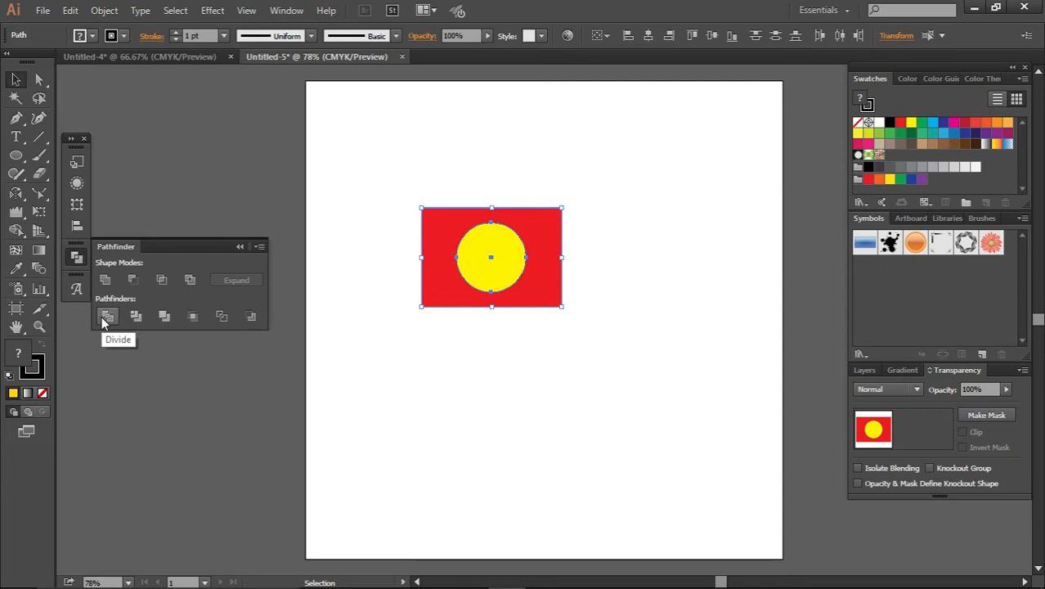
left_click(133, 279)
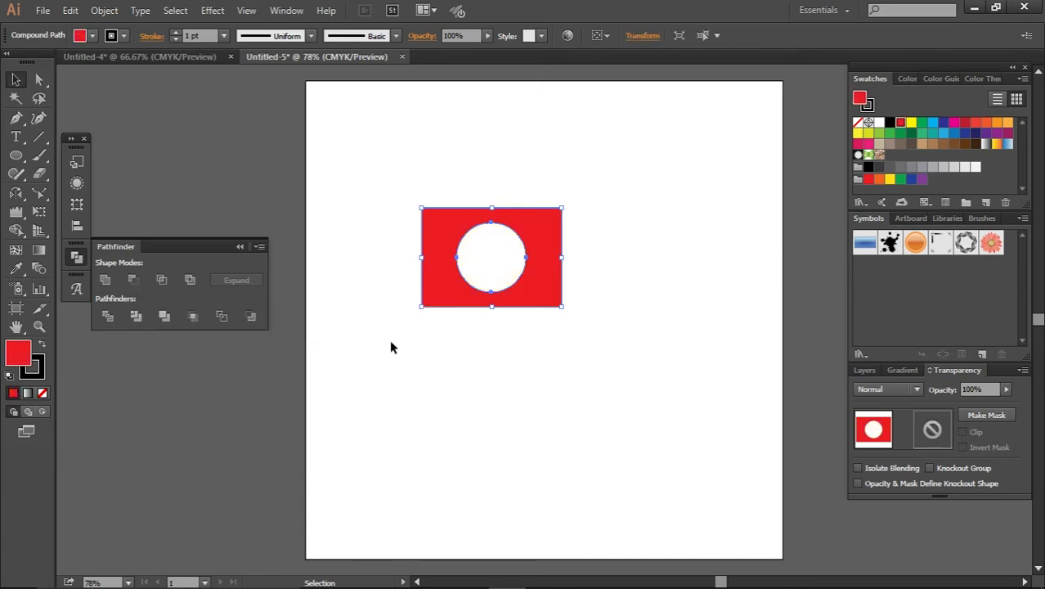
left_click(426, 355)
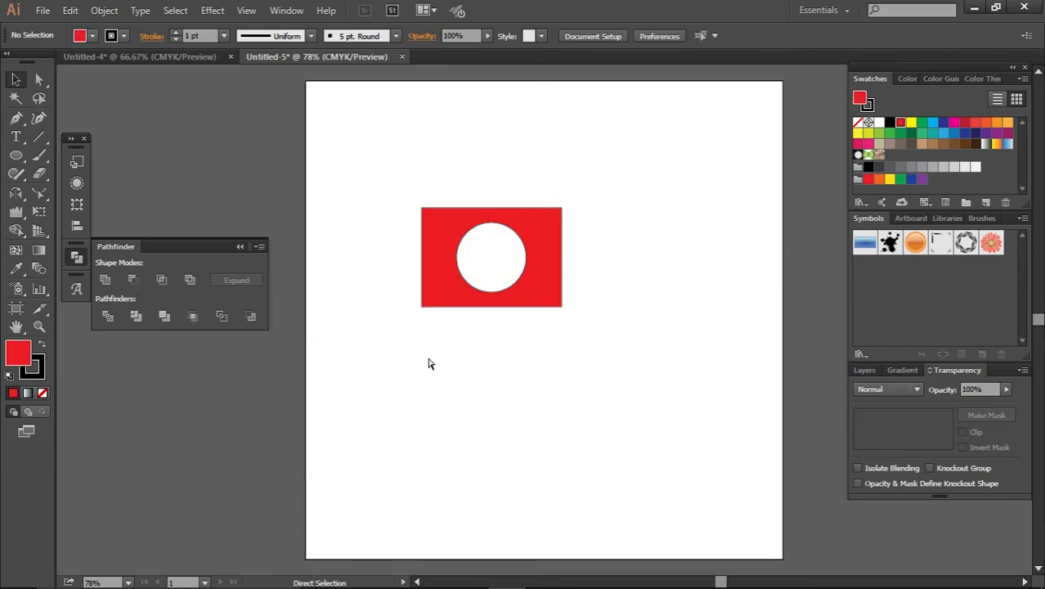
key("ctrl+z")
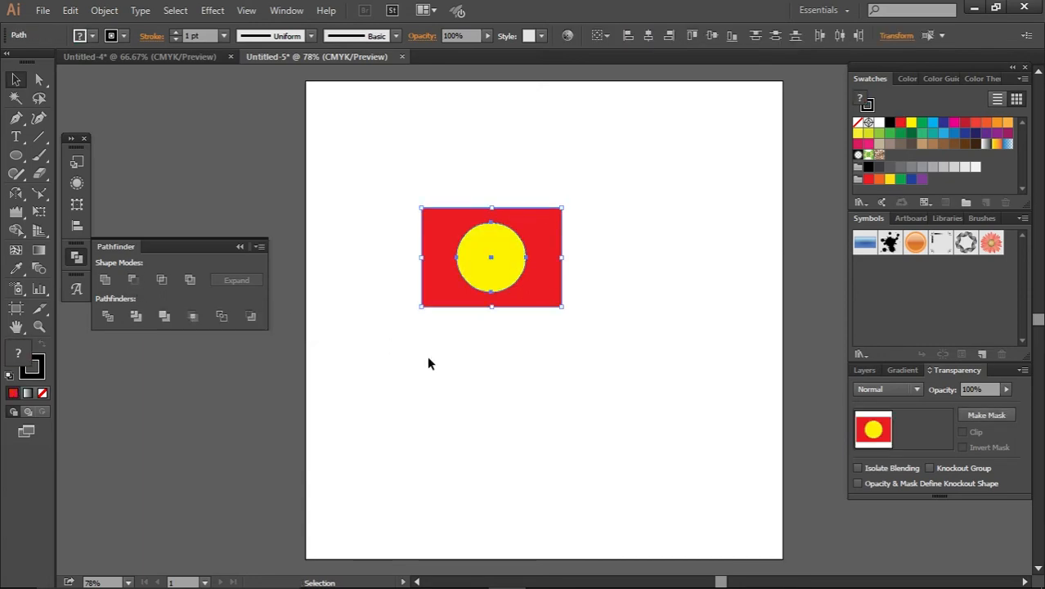
Apply the Pathfinder Trim operation to the red rectangle and yellow circle, and move the resulting group slightly upward
left_click(136, 316)
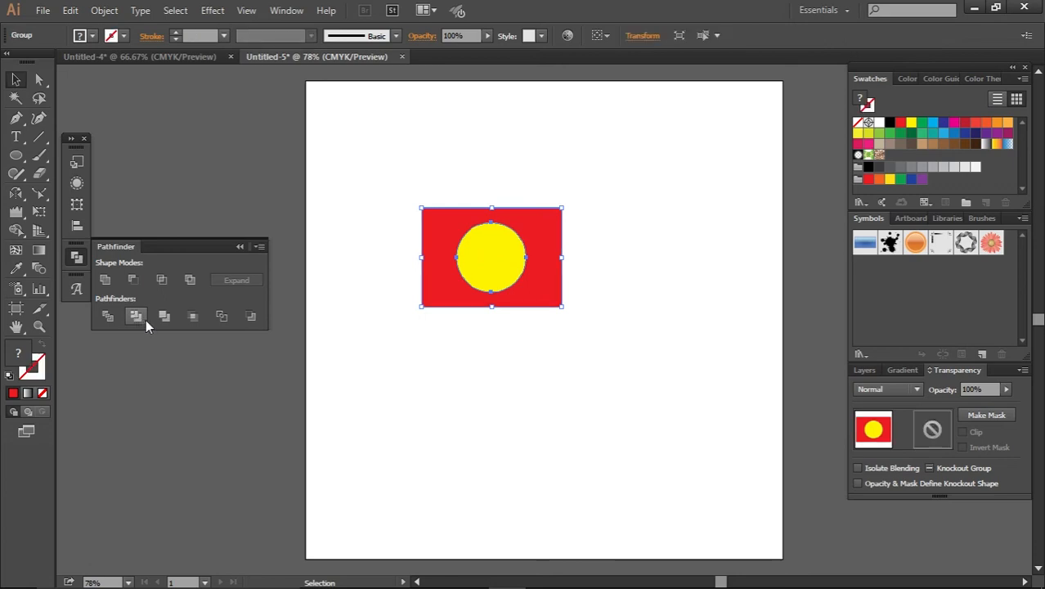
left_click(544, 392)
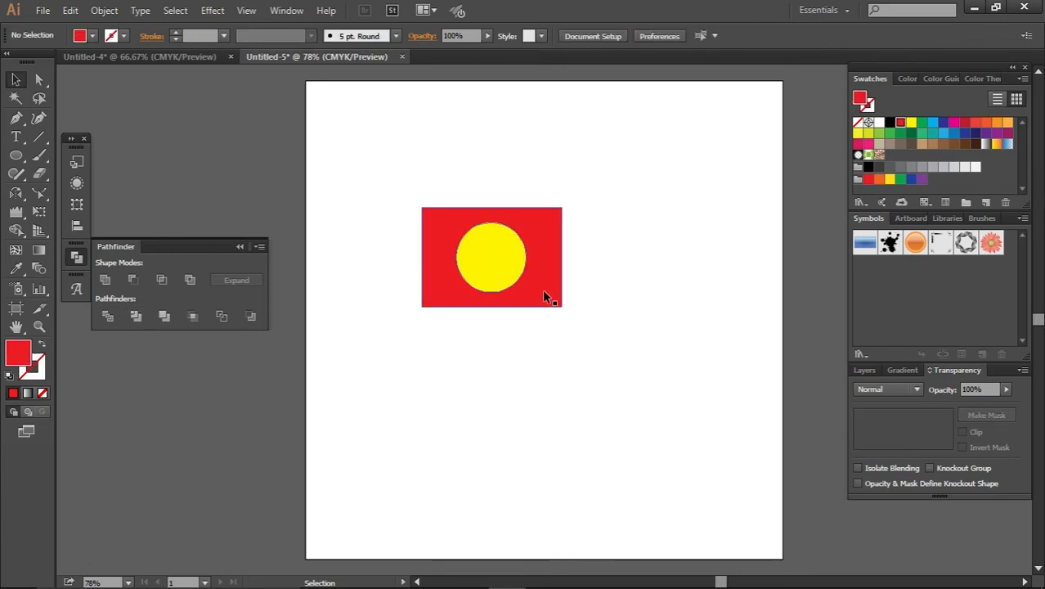
left_click(542, 288)
mouse_move(544, 292)
left_mouse_down()
mouse_move(547, 375)
mouse_move(548, 279)
left_mouse_up()
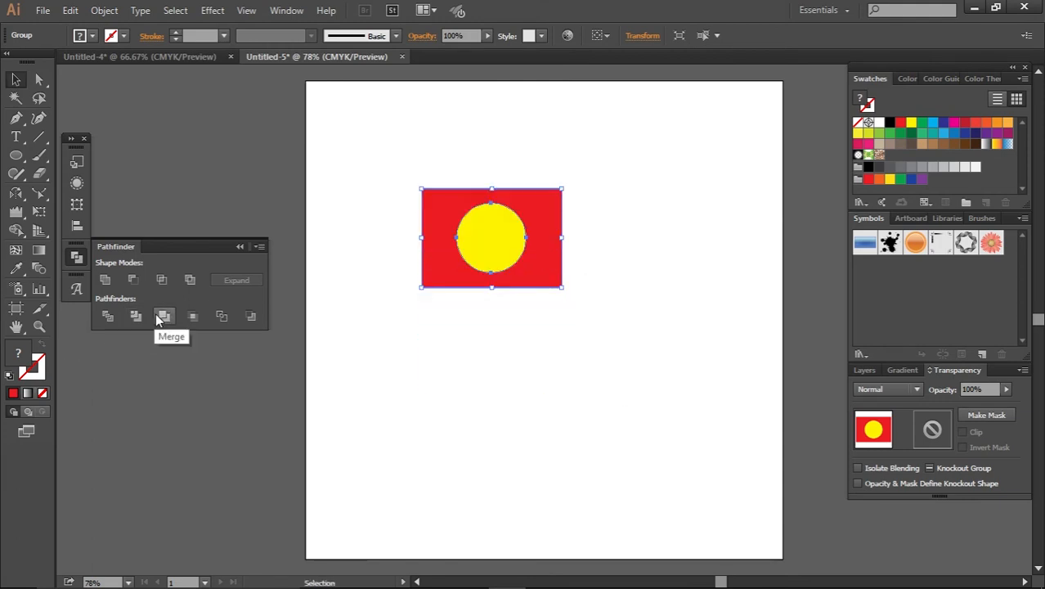
Try the Unite and Crop operations one at a time on the red and yellow group, undoing each
left_click(554, 375)
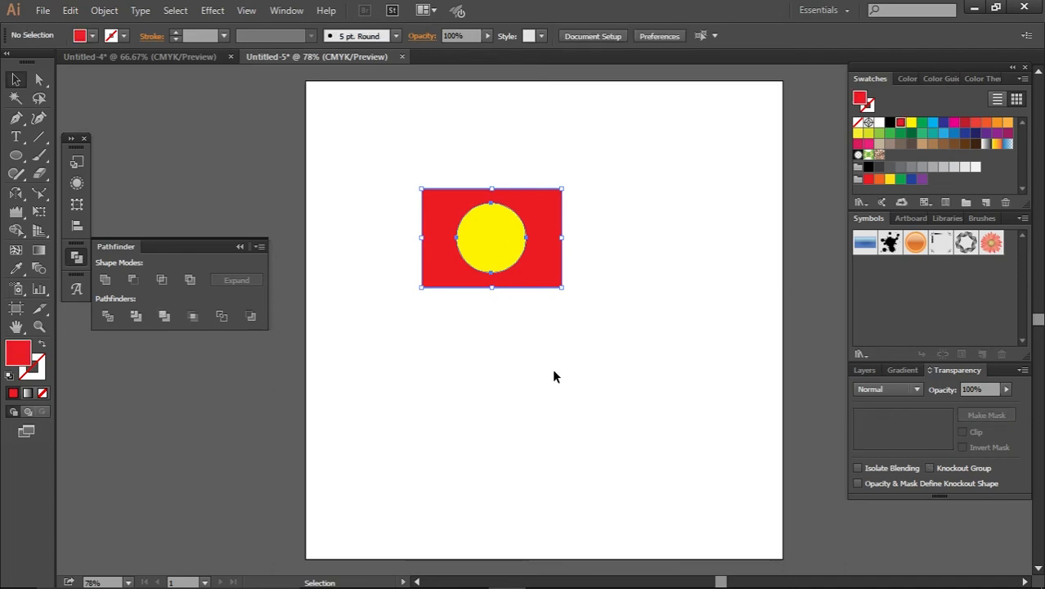
left_click(493, 227)
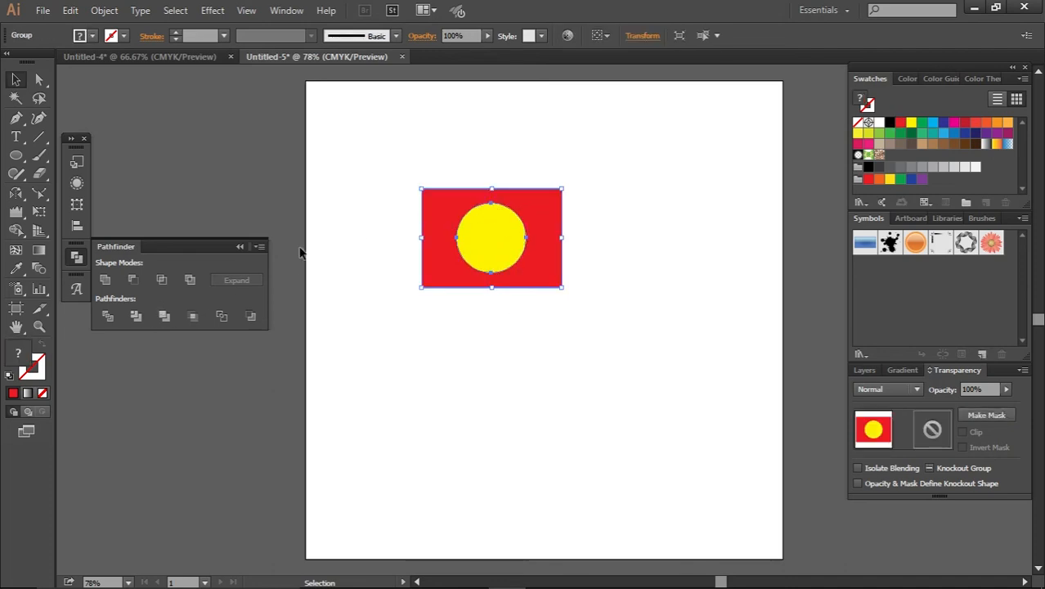
left_click(106, 281)
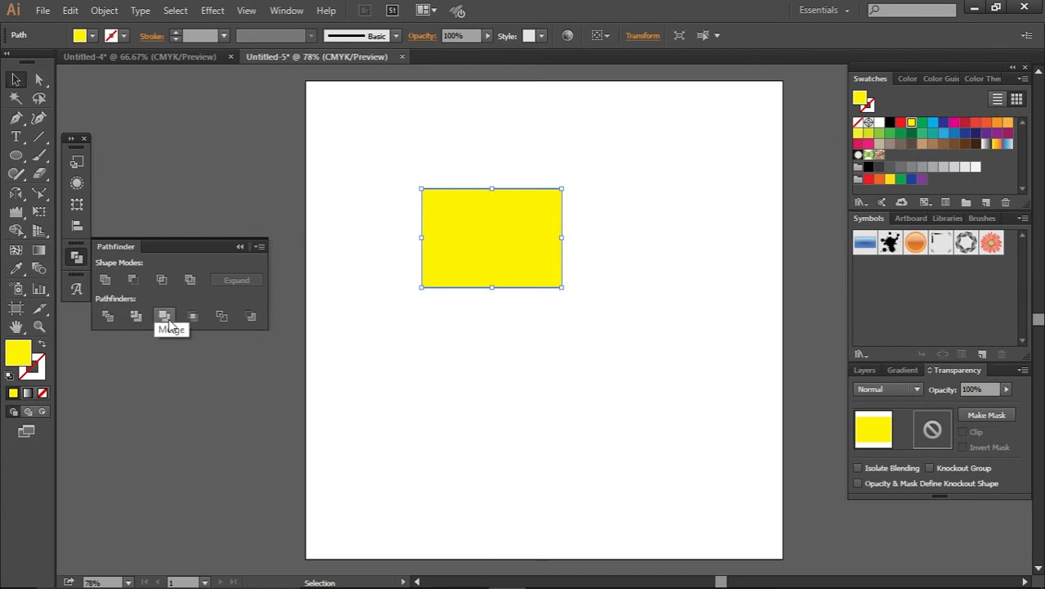
key("ctrl+z")
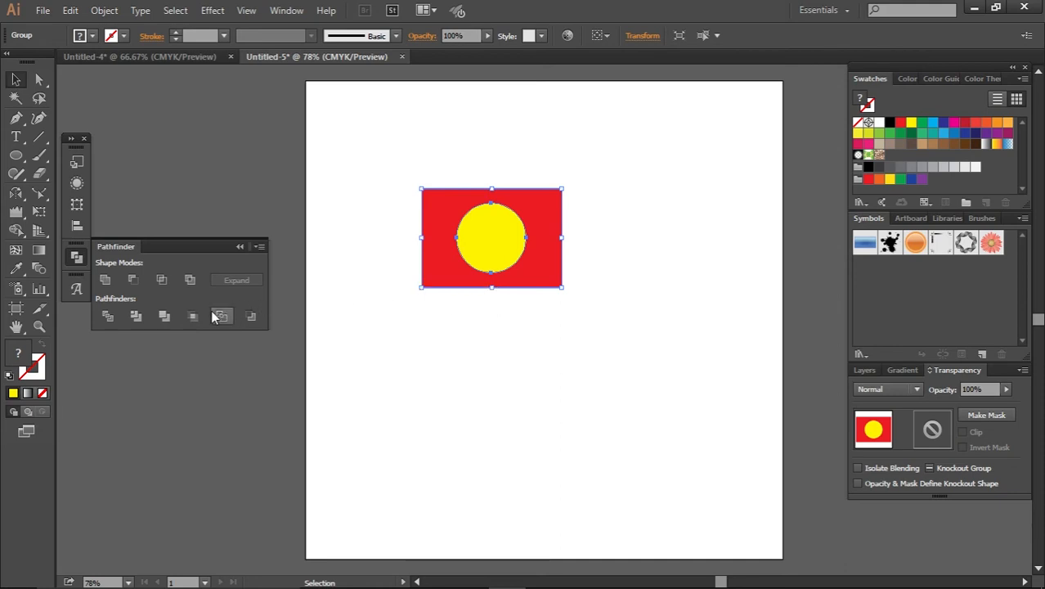
left_click(193, 316)
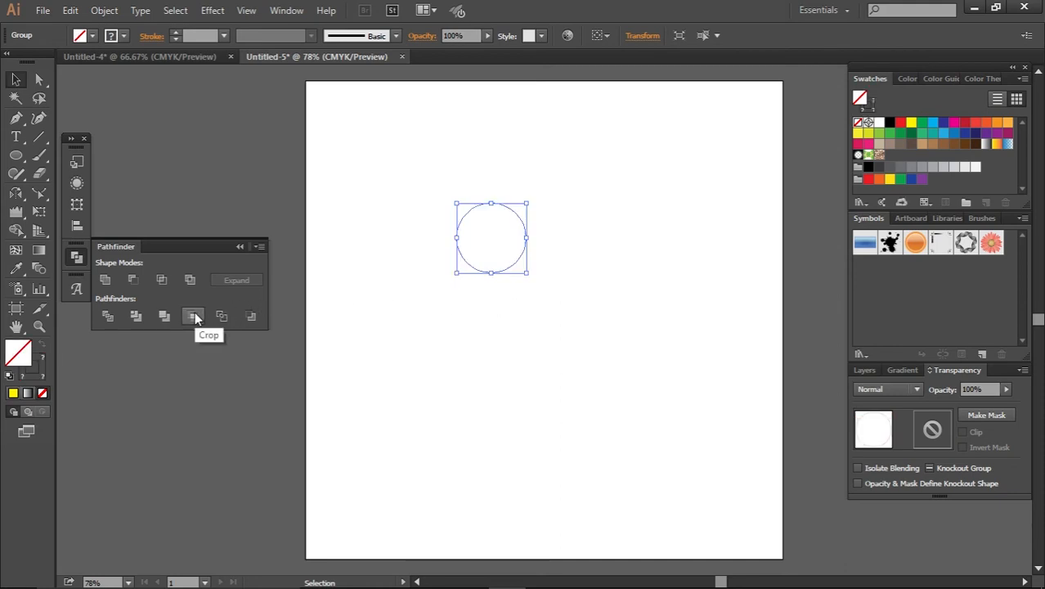
key("ctrl+z")
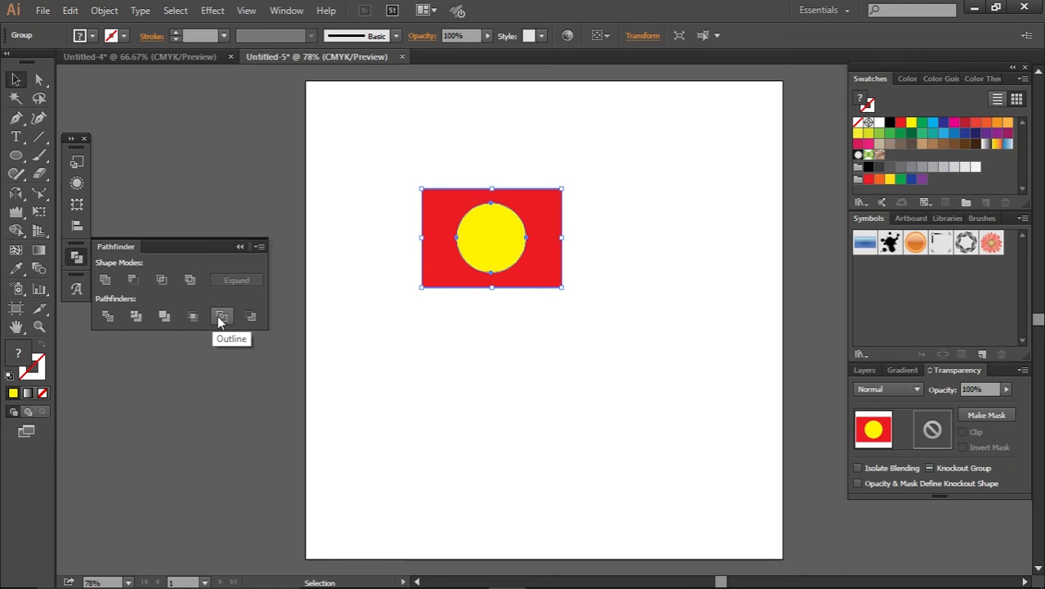
Try the Outline and Minus Back operations one at a time on the red and yellow group, undoing each
left_click(220, 318)
left_click(416, 359)
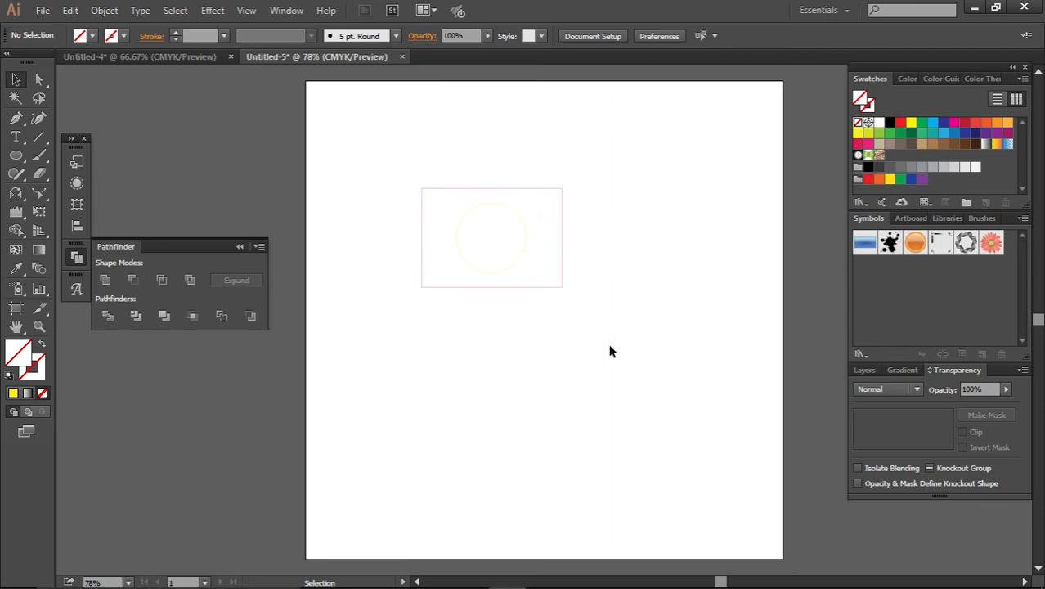
left_click_drag(610, 345, 480, 206)
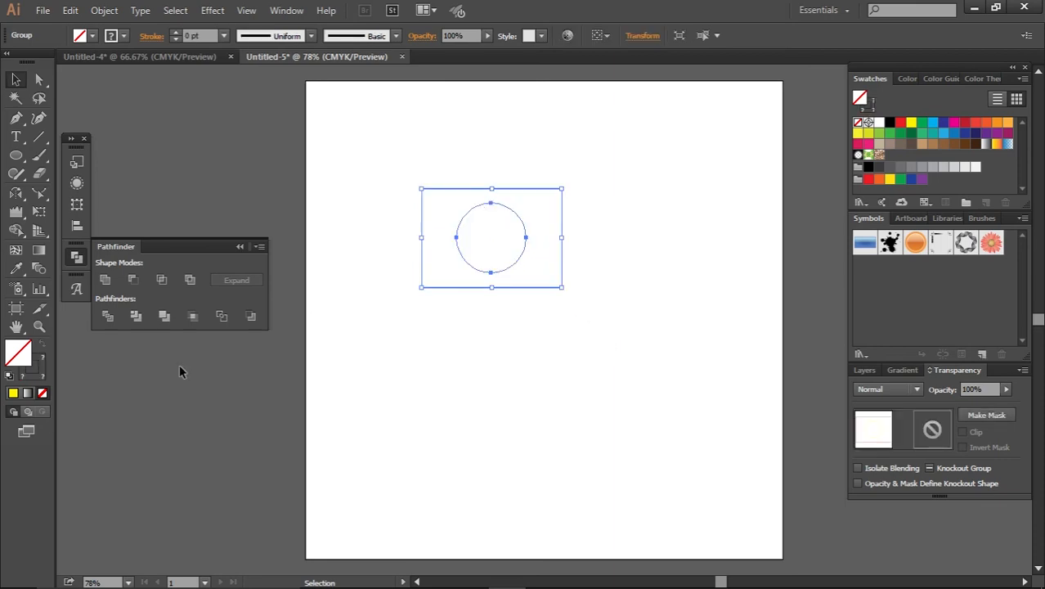
left_click(218, 315)
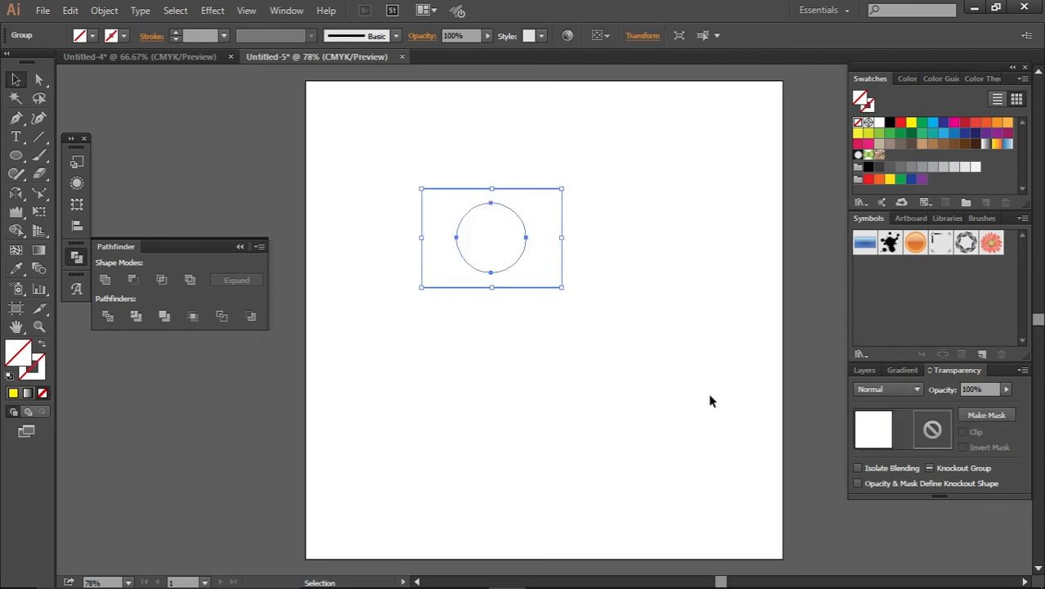
key("ctrl+z")
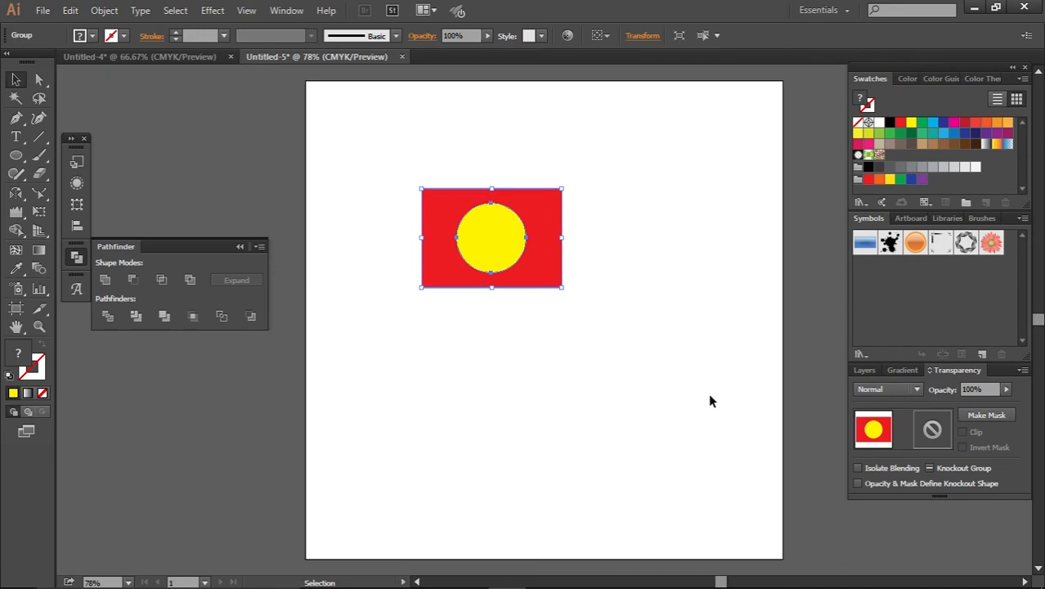
left_click(249, 316)
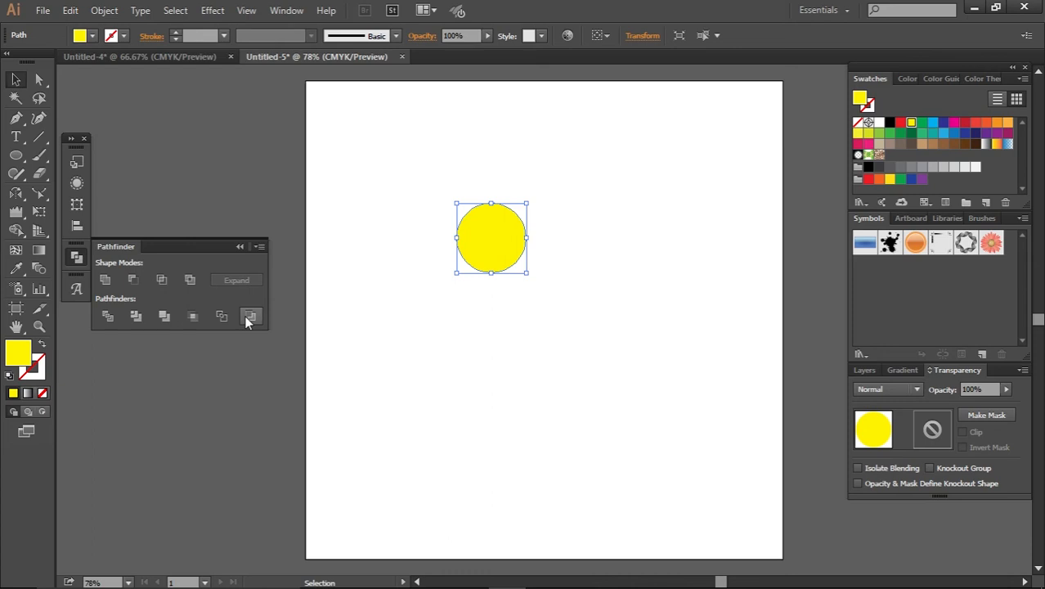
key("ctrl+z")
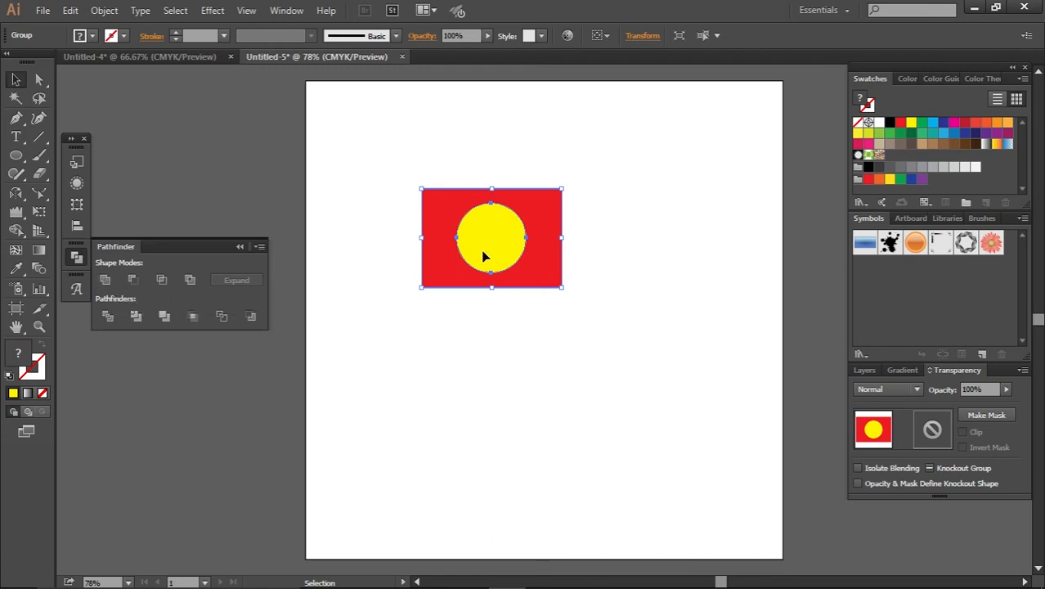
Duplicate the red and yellow group directly below the original and select the copy
left_click(518, 301)
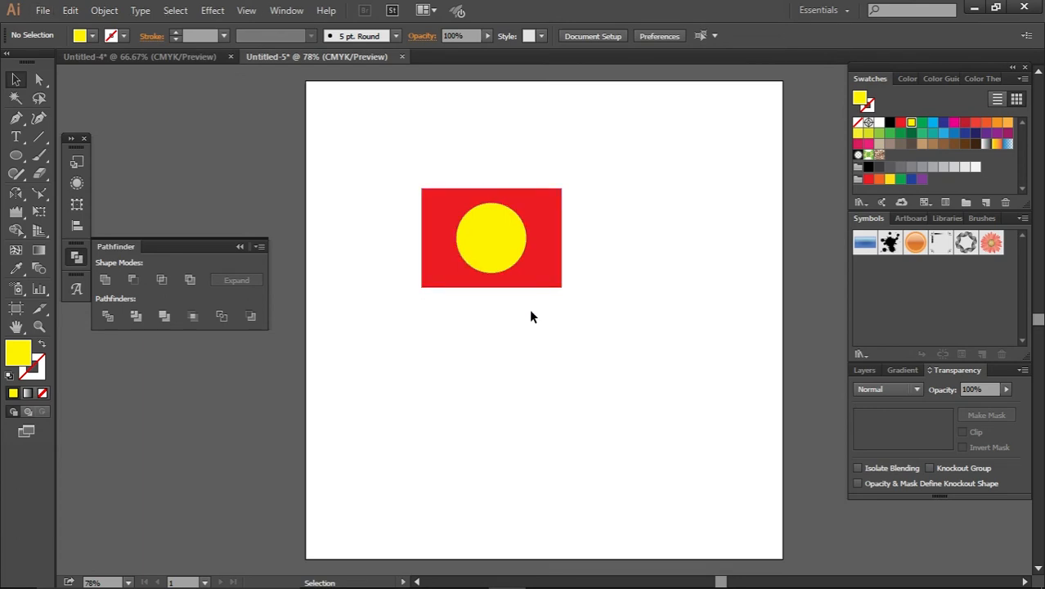
left_click(475, 236)
left_click_drag(491, 236, 483, 369)
left_click(587, 420)
left_click(558, 407)
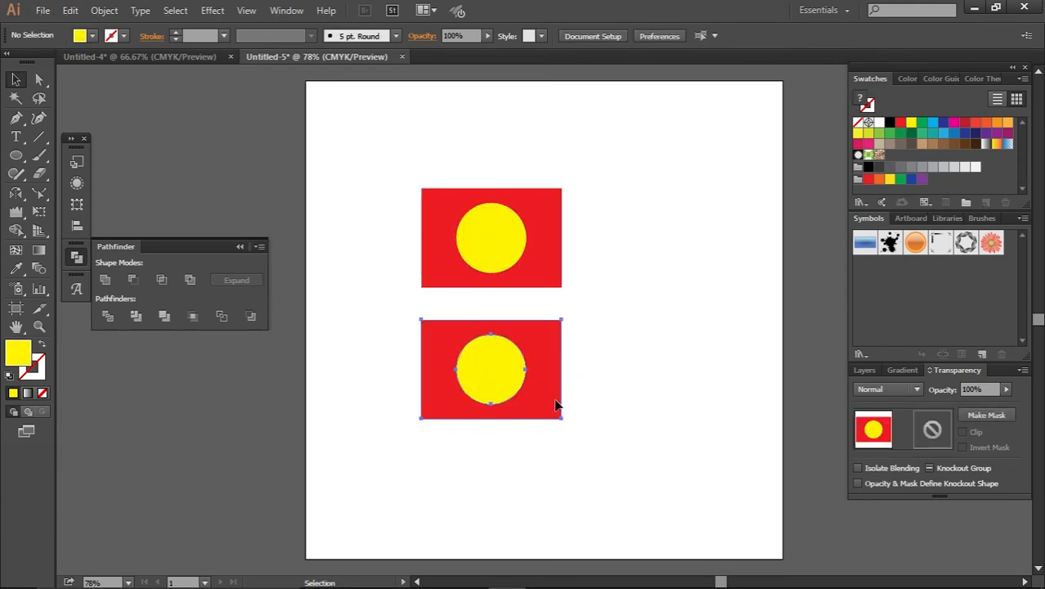
Fill the duplicated group with light blue, and isolate the group to fill only its inner circle with magenta
left_click(933, 123)
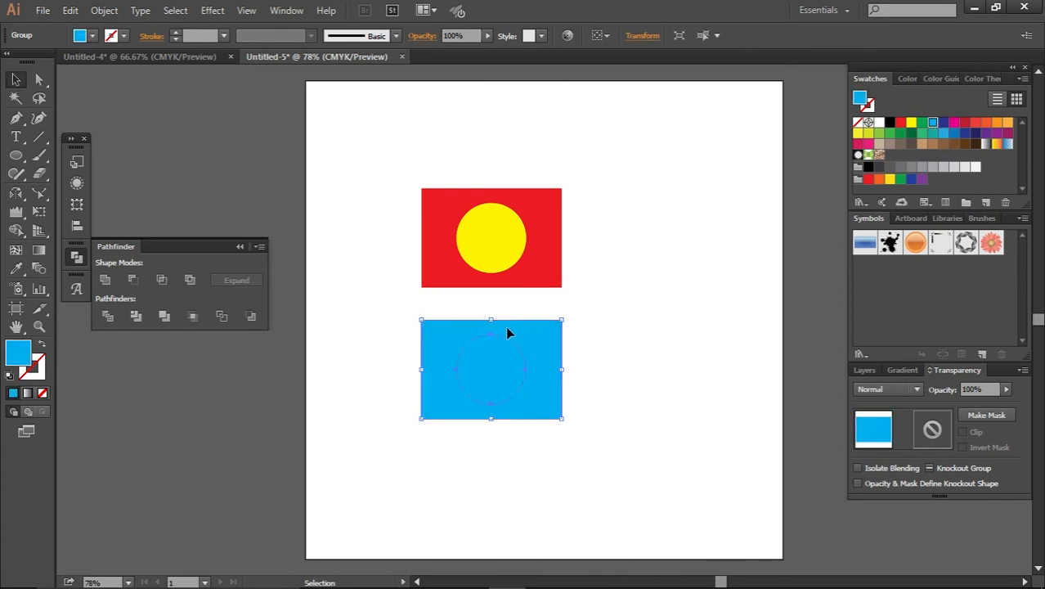
left_click(576, 389)
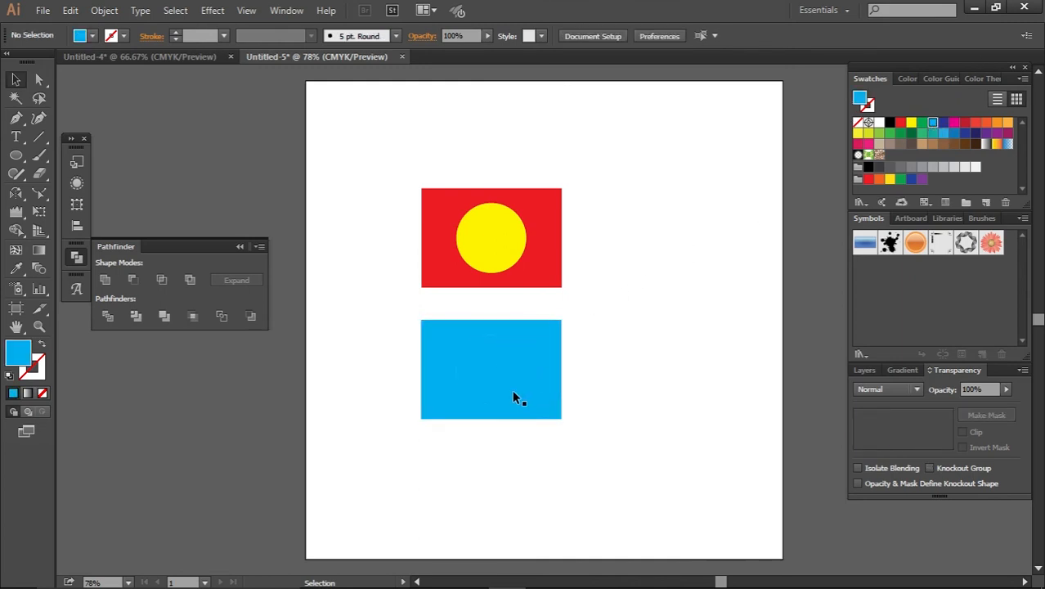
double_click(491, 395)
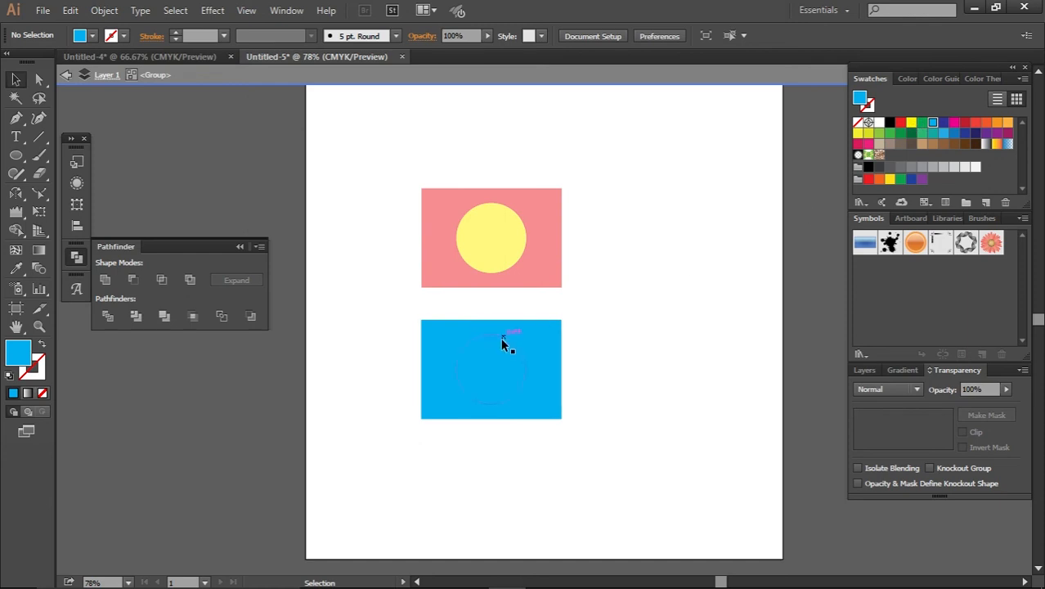
left_click(492, 357)
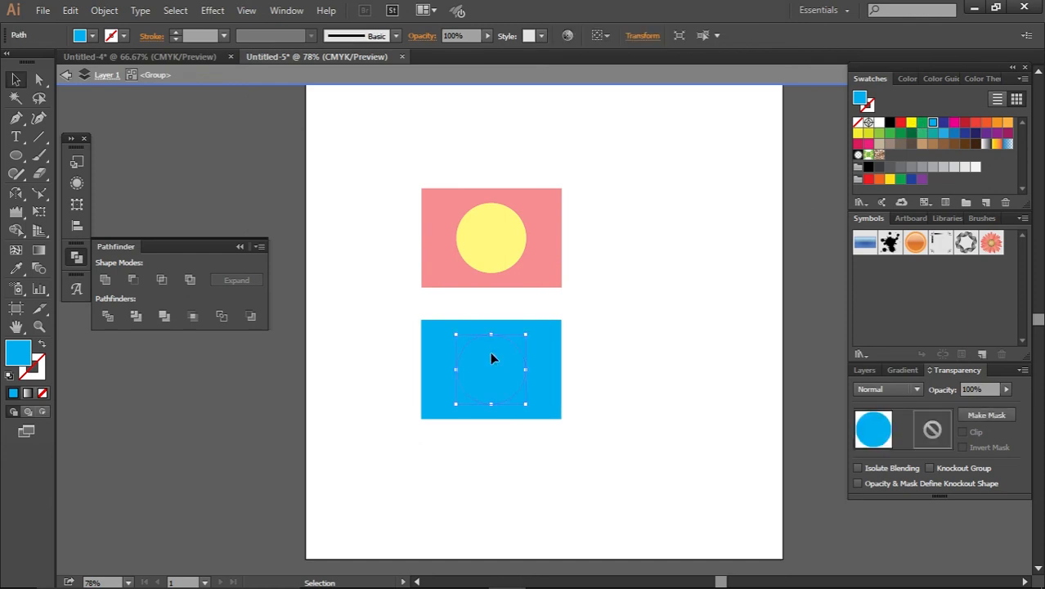
left_click(953, 122)
double_click(622, 423)
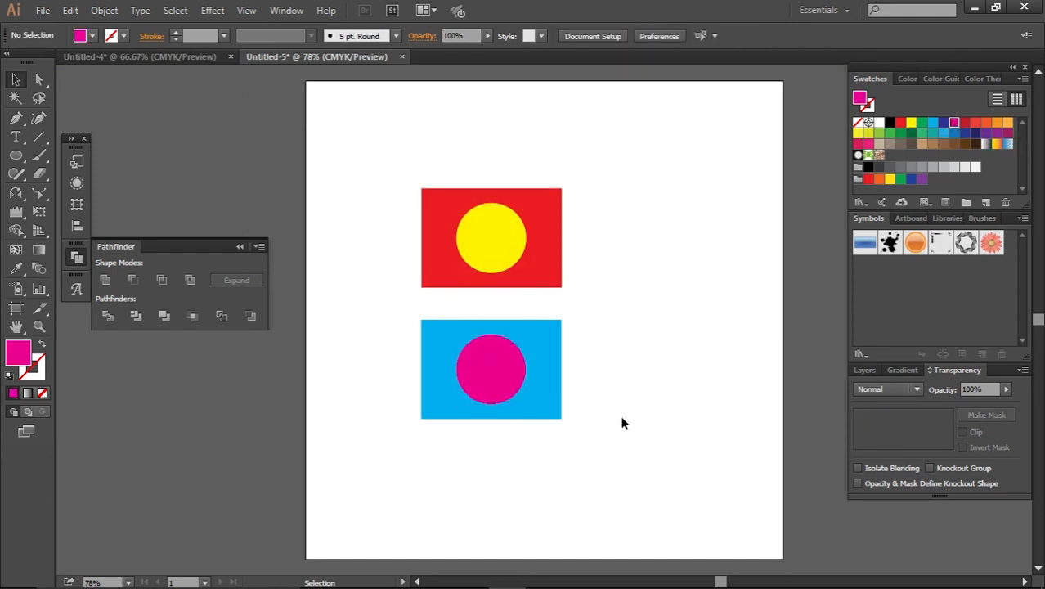
Try combining both rectangle-and-circle groups with Unite, and undo it
left_click_drag(622, 432, 432, 189)
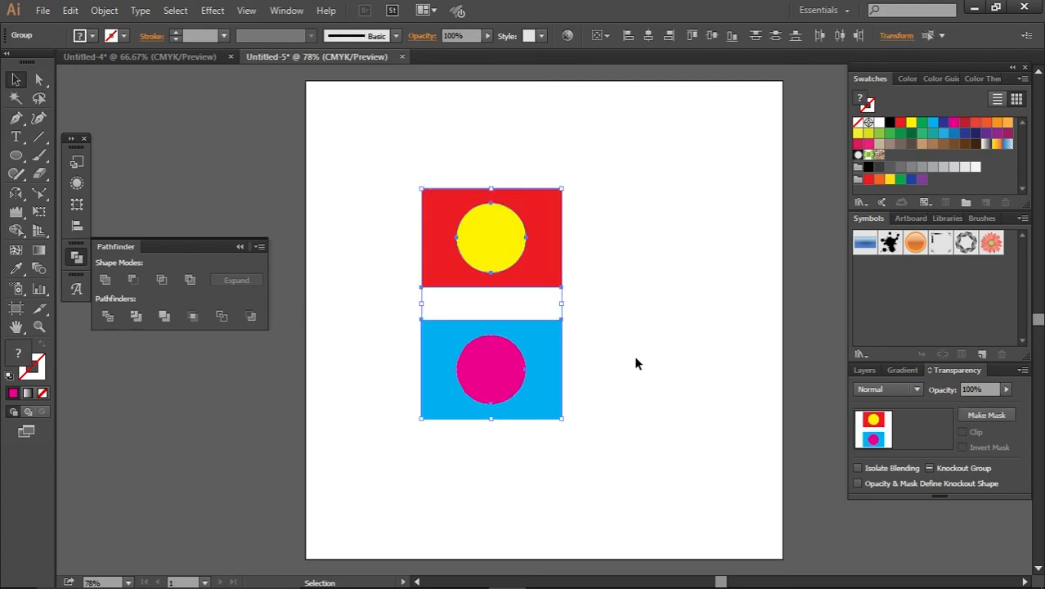
left_click(114, 278)
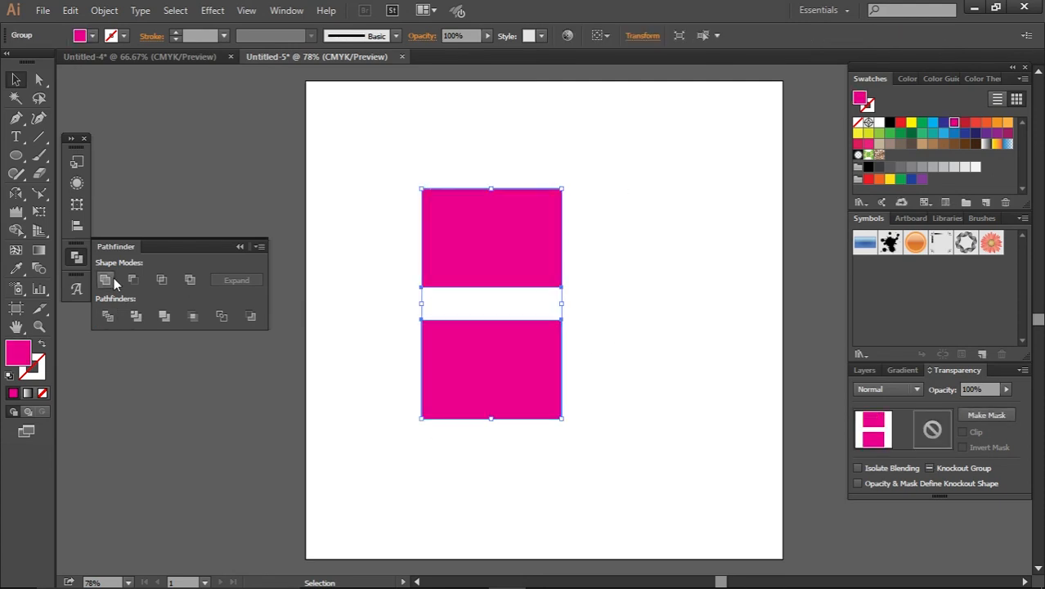
left_click(583, 365)
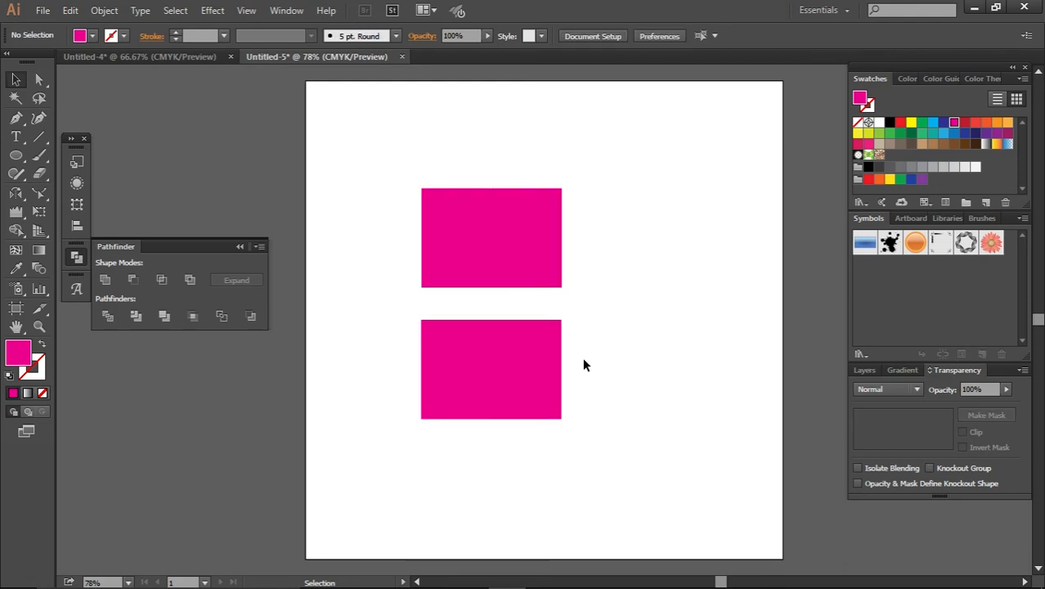
left_click(515, 239)
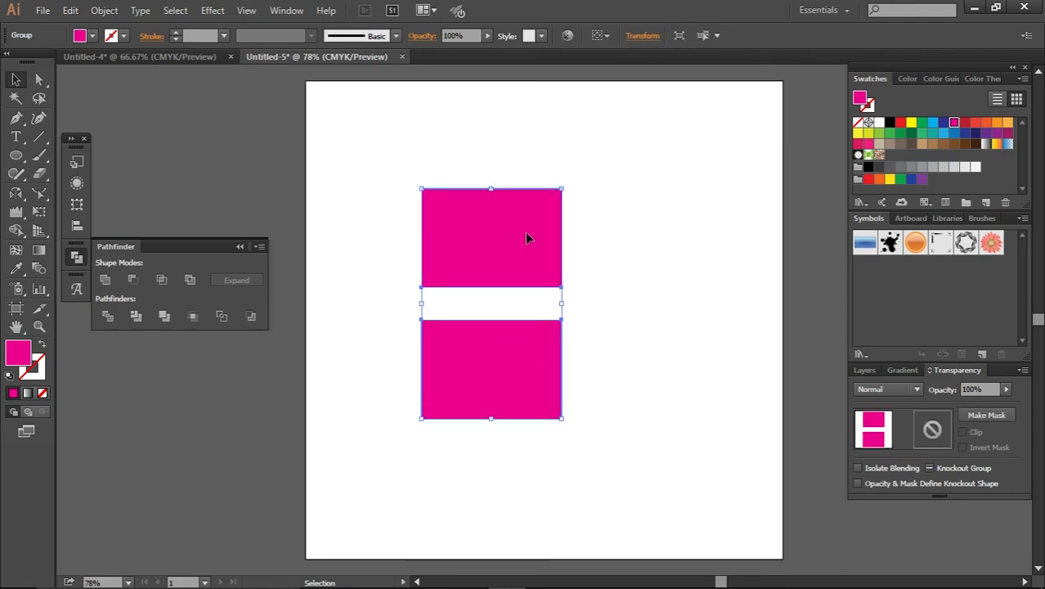
left_click(606, 277)
left_click(498, 260)
key("ctrl+z")
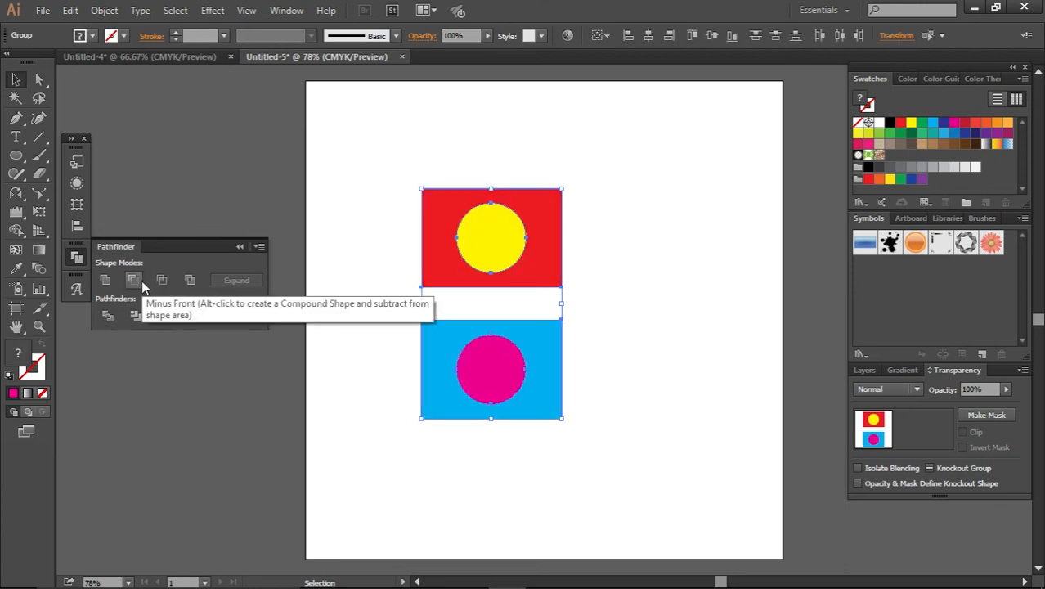
Move the red group with the yellow circle to the artboard's upper-right area
left_click(529, 308)
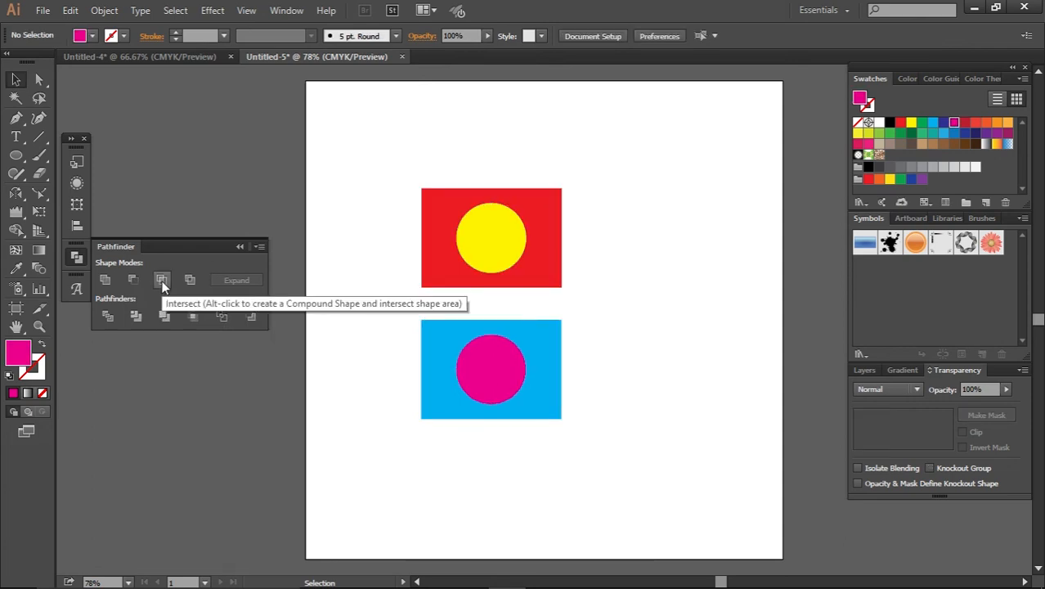
left_click_drag(589, 222, 462, 305)
left_click(592, 310)
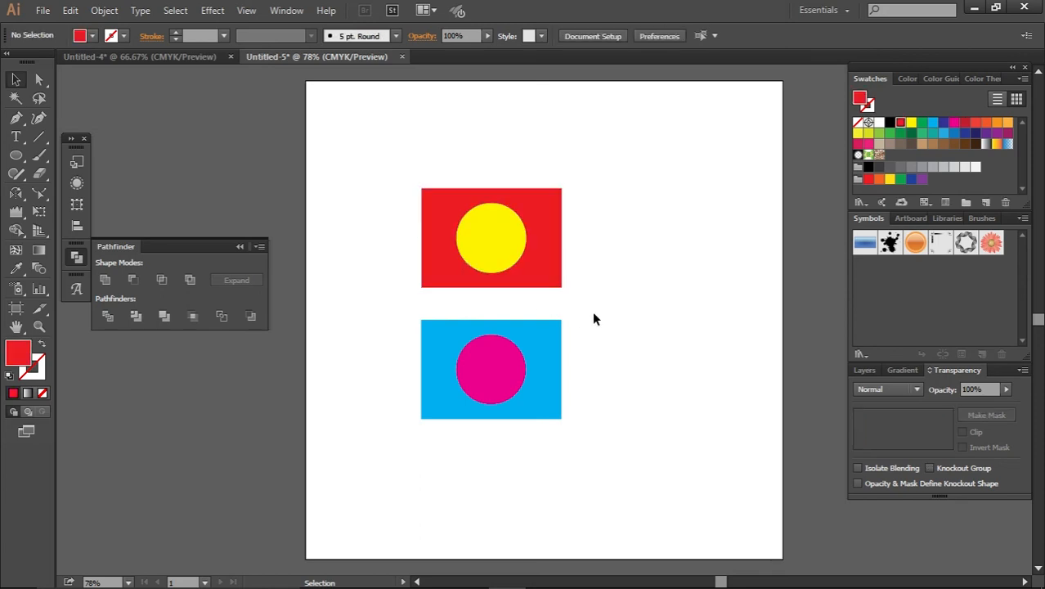
left_click_drag(552, 264, 717, 231)
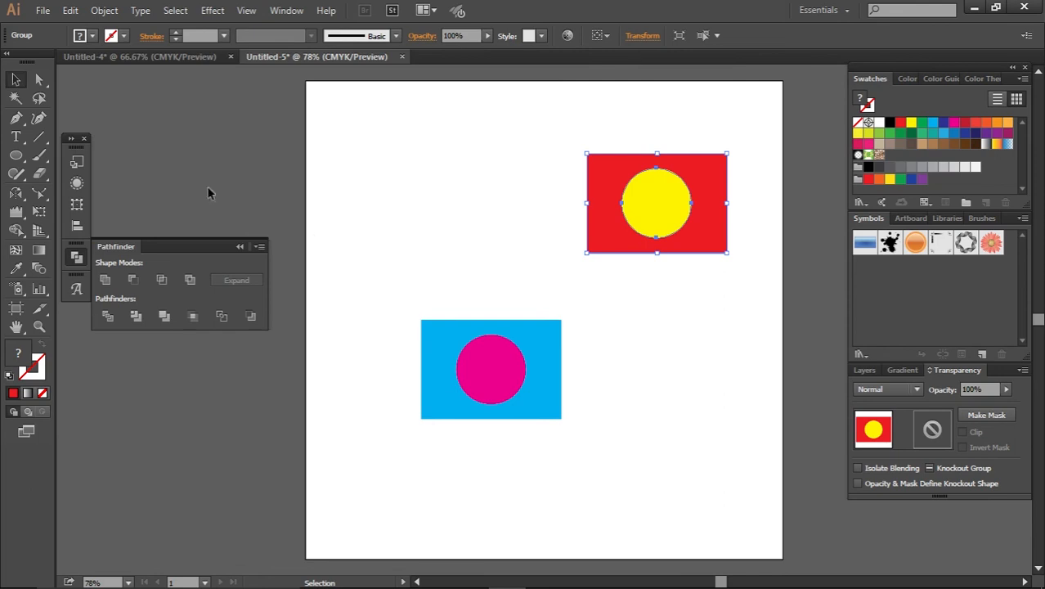
Draw a wide red rectangle straddling the artboard's left edge near its top
left_click_drag(16, 155, 81, 156)
left_click_drag(339, 168, 429, 202)
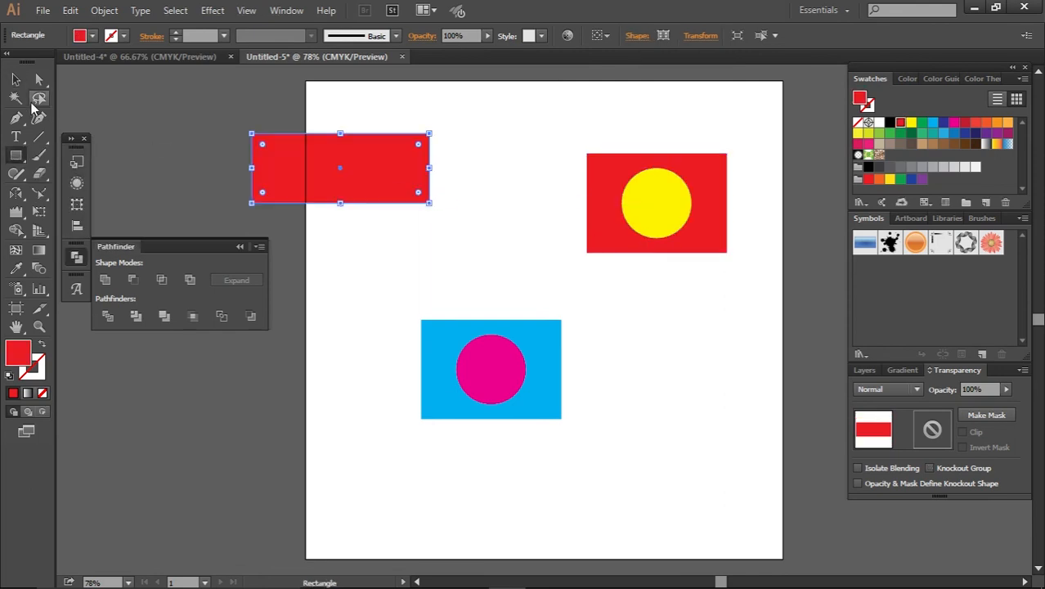
Move the red rectangle onto the artboard's upper-left area and place a vertically offset copy overlapping it
key("v")
left_click_drag(414, 155, 457, 211)
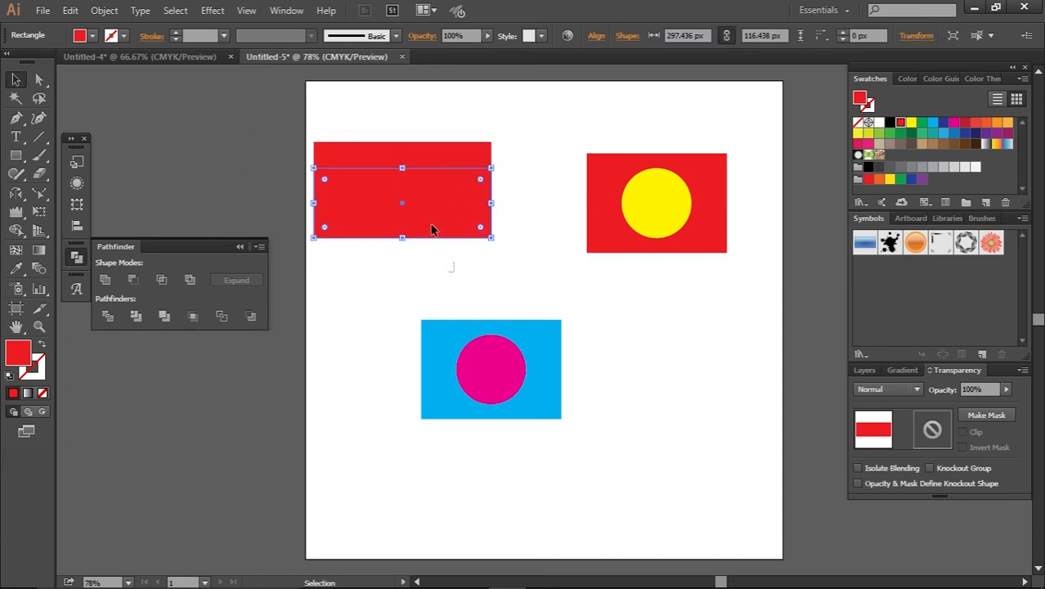
Try the Intersect shape mode on the two overlapping red rectangles, and undo it
left_click(414, 173, "shift")
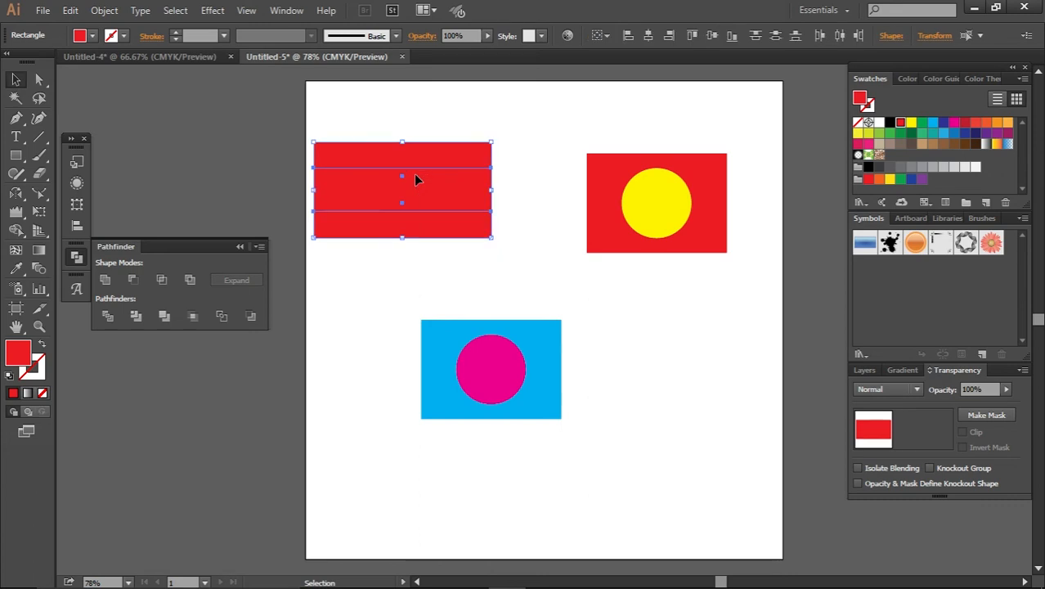
left_click(160, 285)
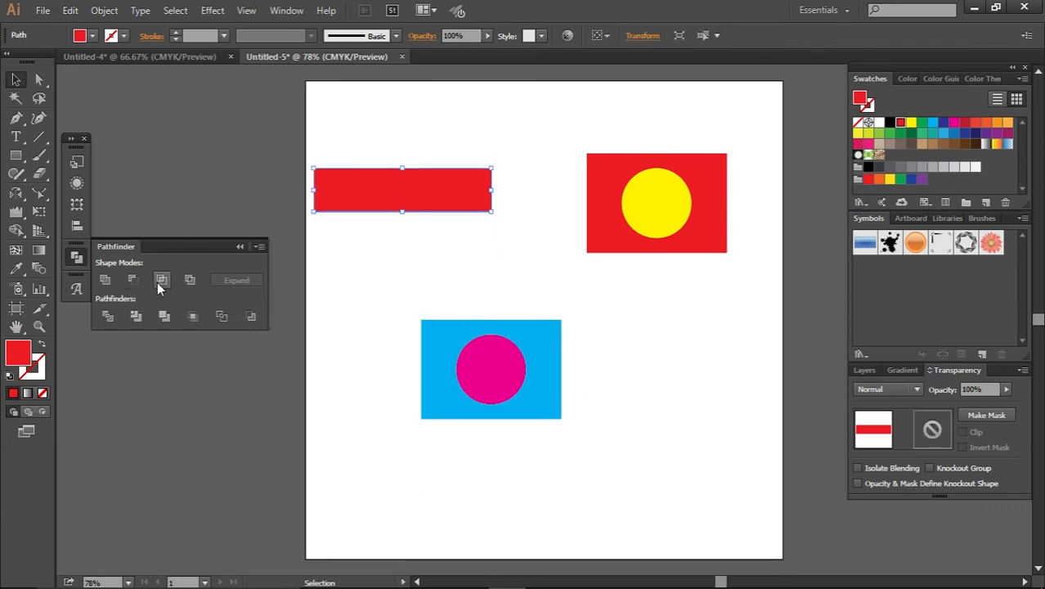
key("ctrl+z")
key("ctrl+shift+z")
key("ctrl+z")
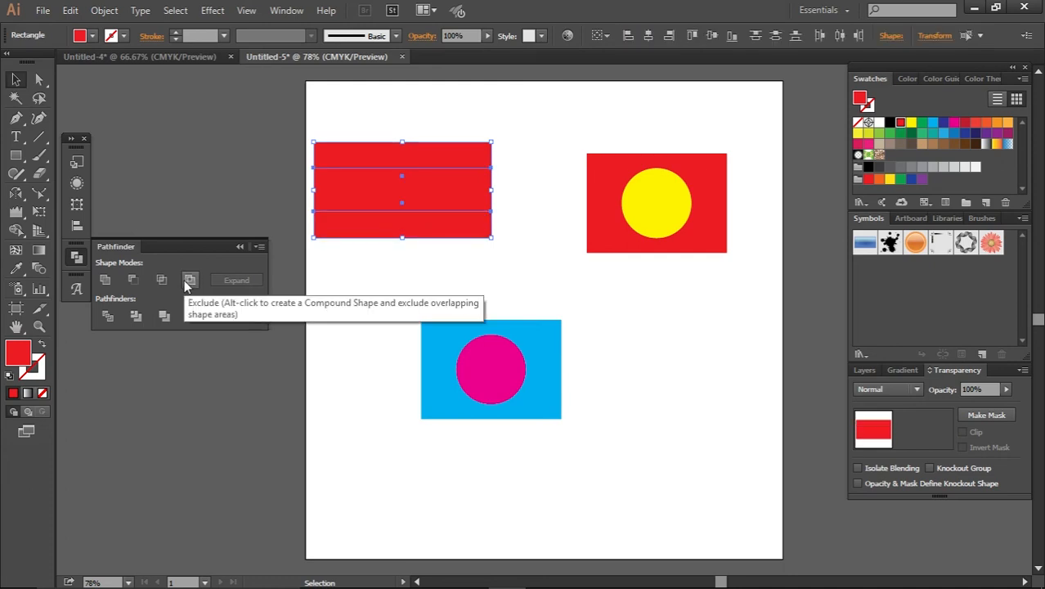
Try the Exclude shape mode on the two overlapping red rectangles, undo it, and collapse the Pathfinder panel
left_click(184, 282)
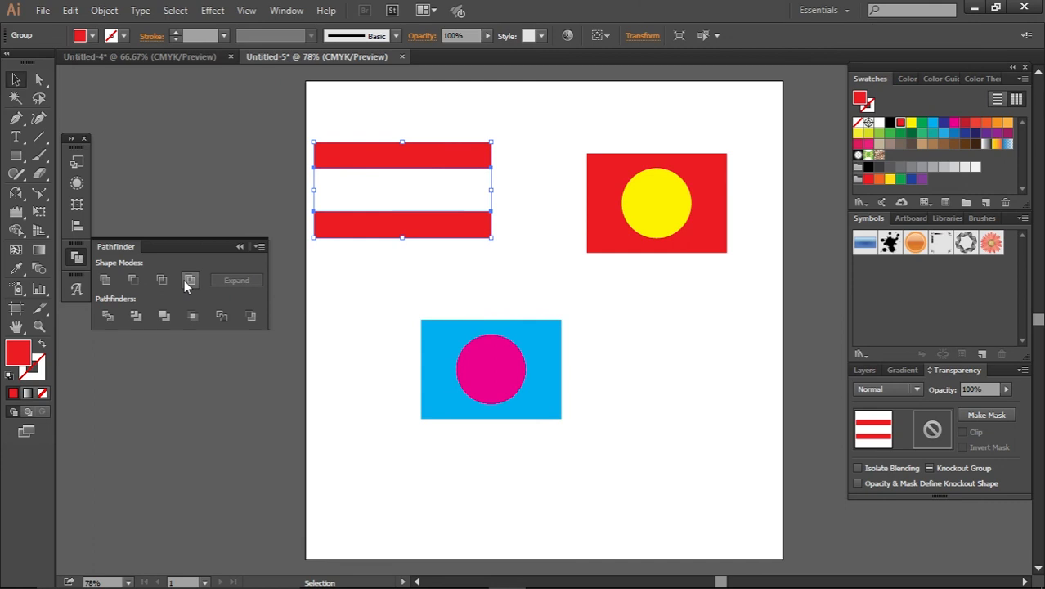
key("ctrl+z")
key("ctrl+shift+z")
left_click(184, 279)
left_click(411, 261)
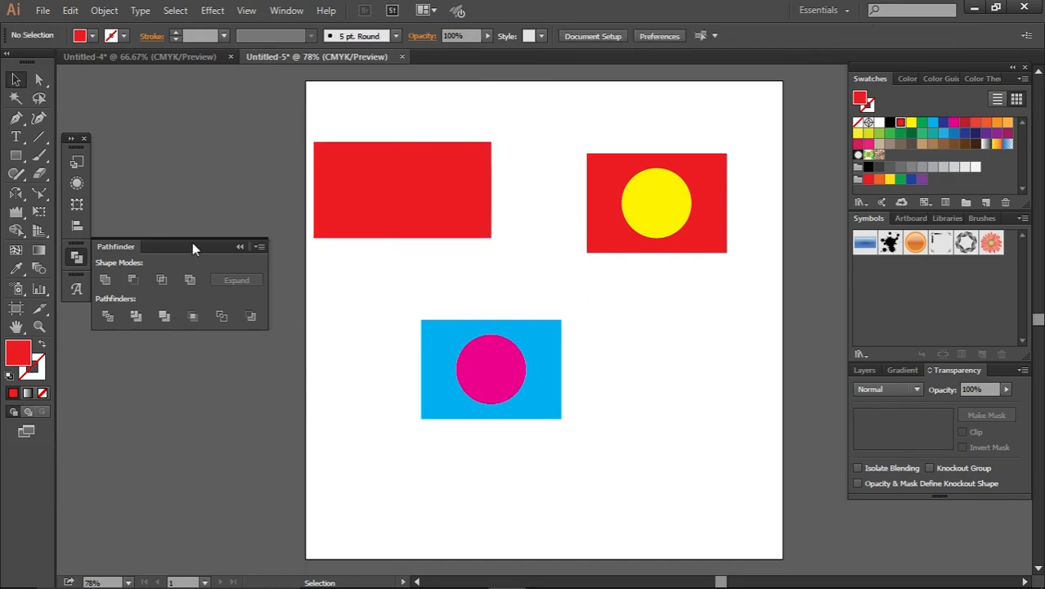
left_click(239, 246)
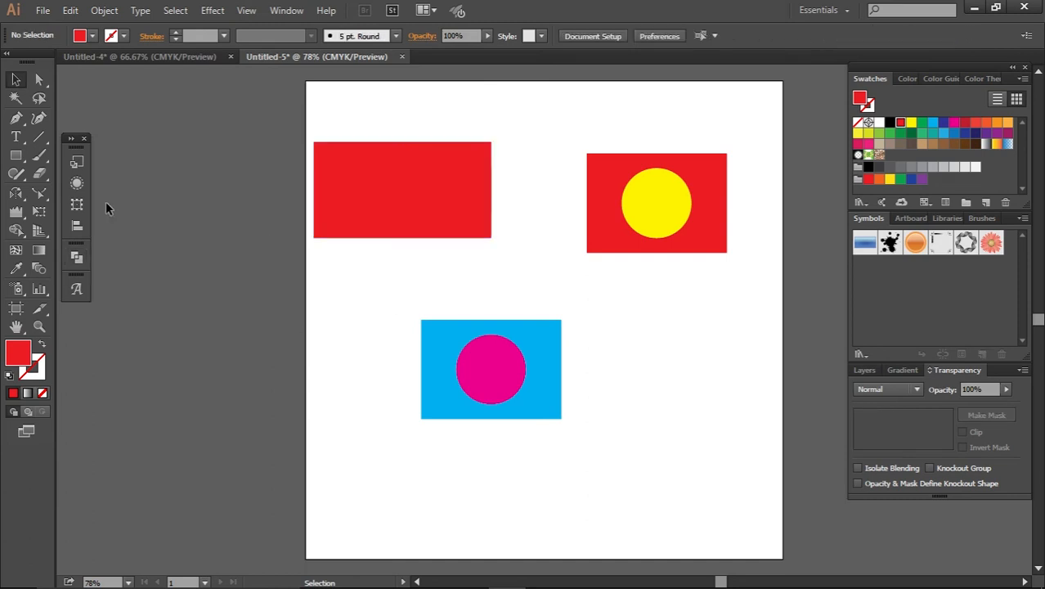